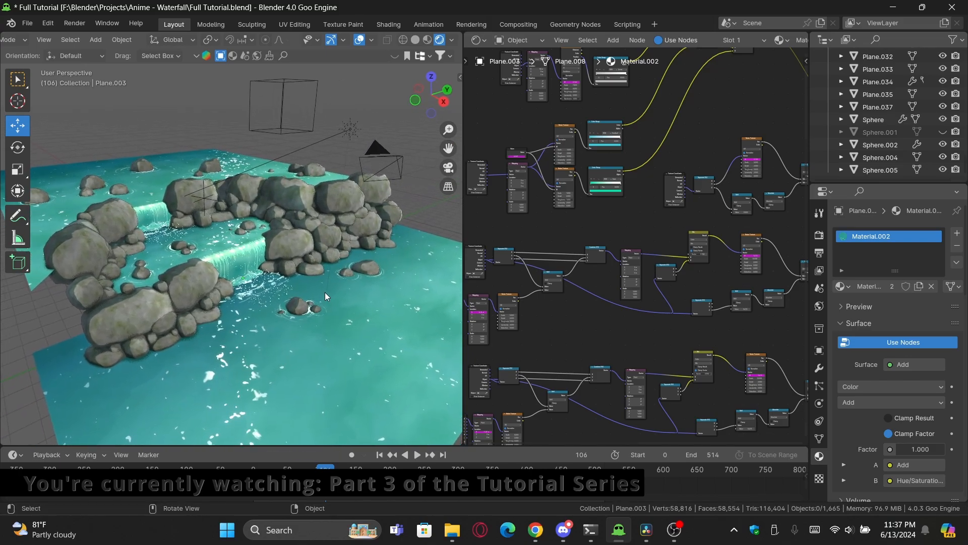
Step: Examine the finished waterfall scene from several angles and play back the animations of the waterfall sheet and the rock ripples
scroll(339, 297, up, 2)
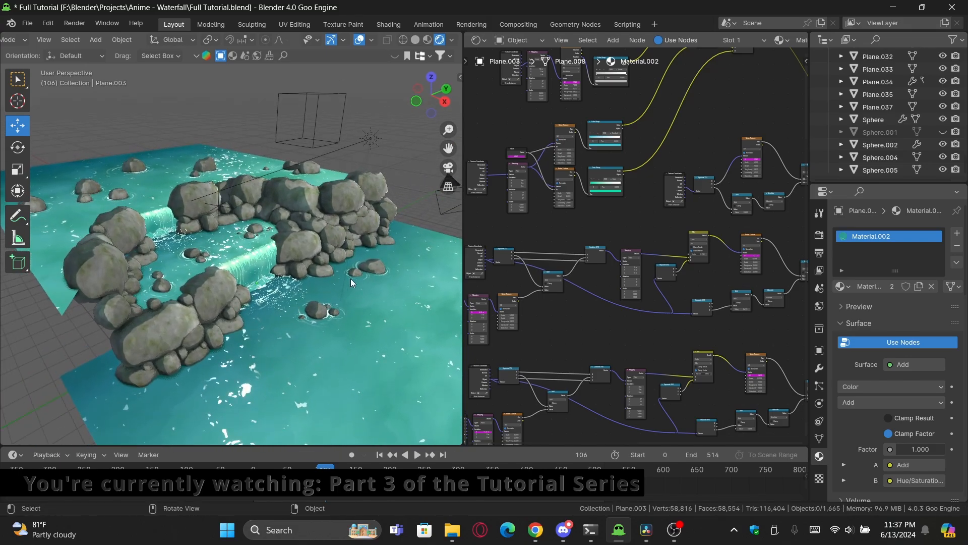
middle_drag(165, 226, 301, 222)
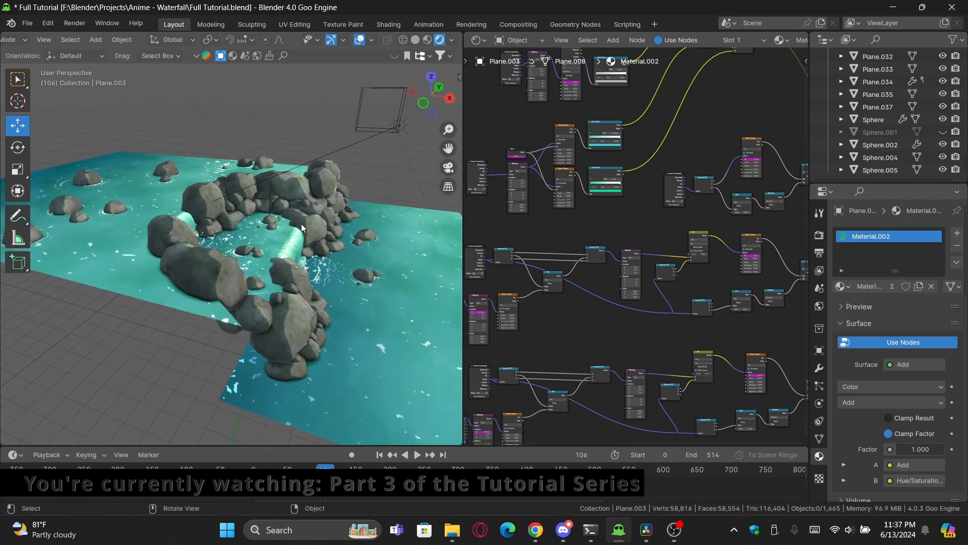
middle_drag(387, 238, 243, 400)
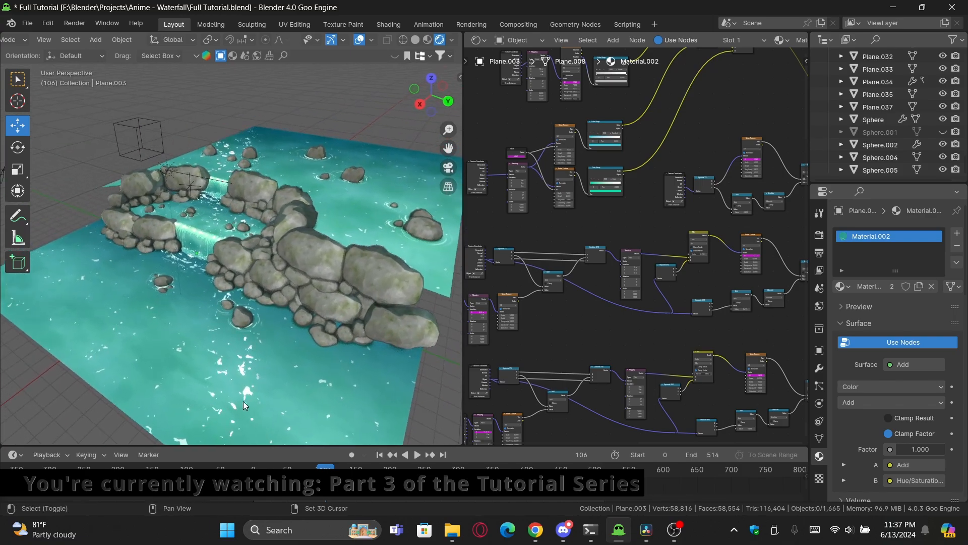
drag(262, 480, 273, 479)
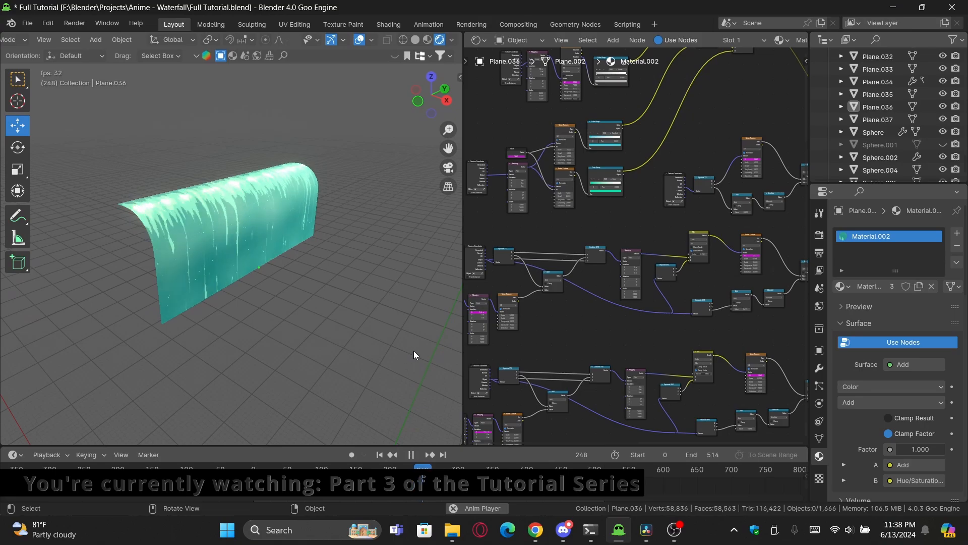
middle_drag(413, 350, 332, 354)
key(space)
mouse_move(258, 352)
middle_down()
mouse_move(307, 347)
mouse_move(228, 346)
mouse_move(250, 363)
middle_up()
key(space)
scroll(250, 363, up, 3)
key(space)
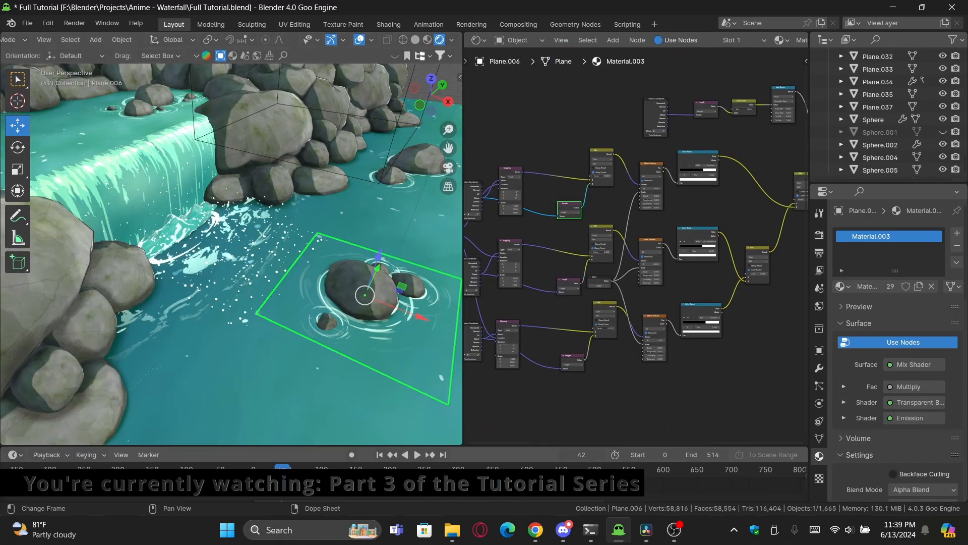
key(space)
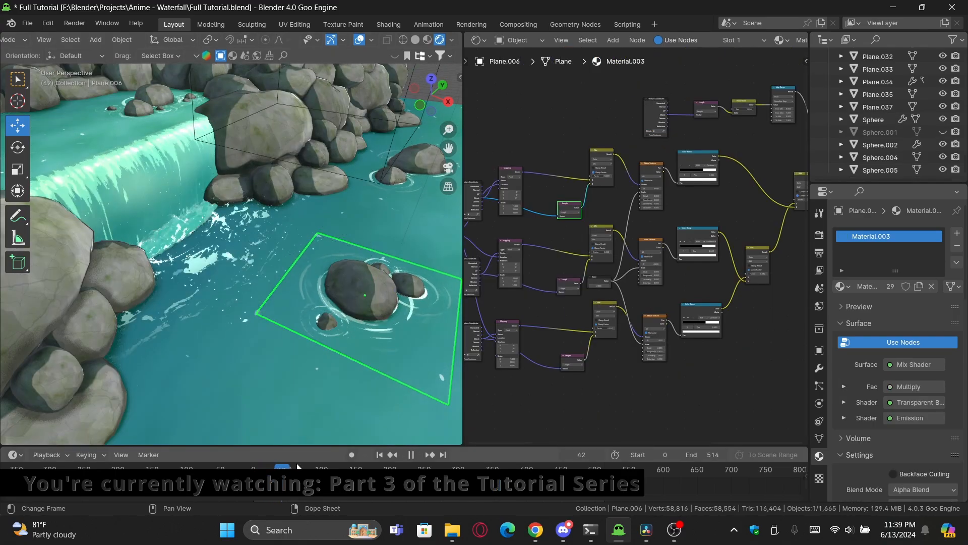
key(space)
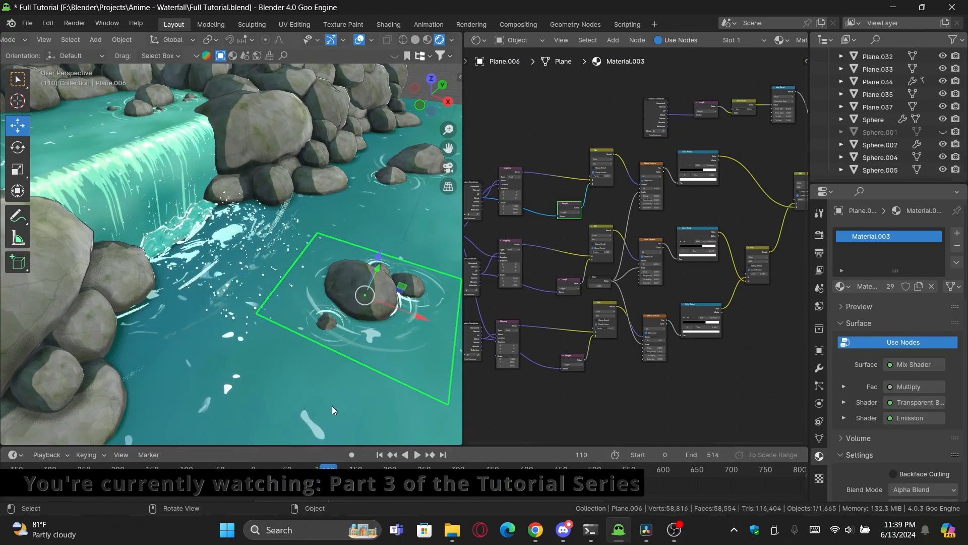
Step: Move the ripple plane about 3.86 m along X, away from the rocks onto open water
shift+middle_drag(332, 405, 201, 265)
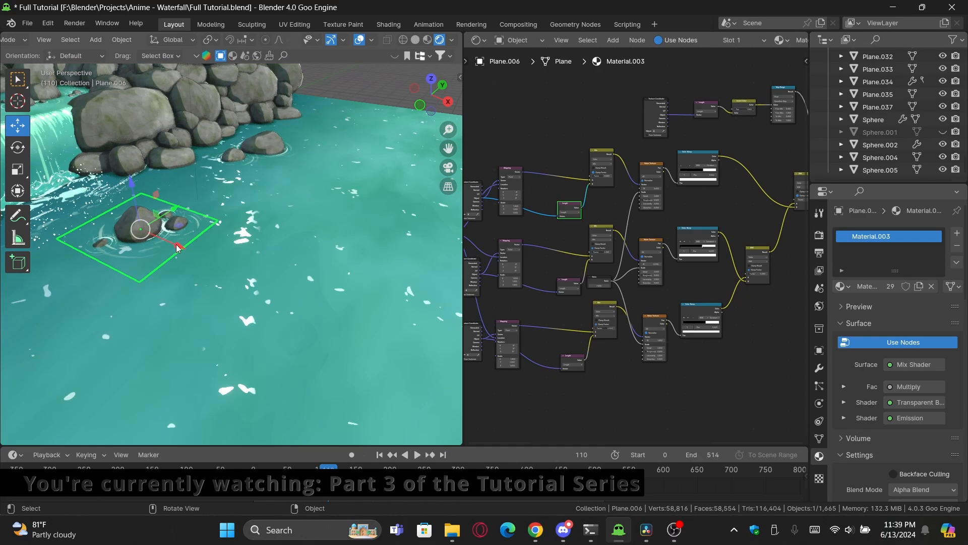
key(g)
key(x)
click(307, 318)
Step: Rotate the ripple plane around the global Z axis and rescale it
key(r)
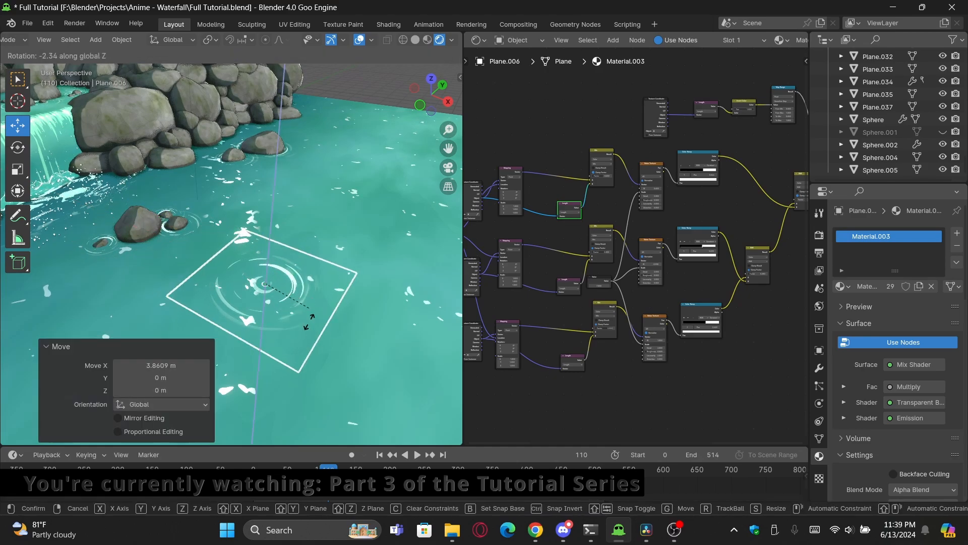
click(309, 321)
key(s)
click(353, 363)
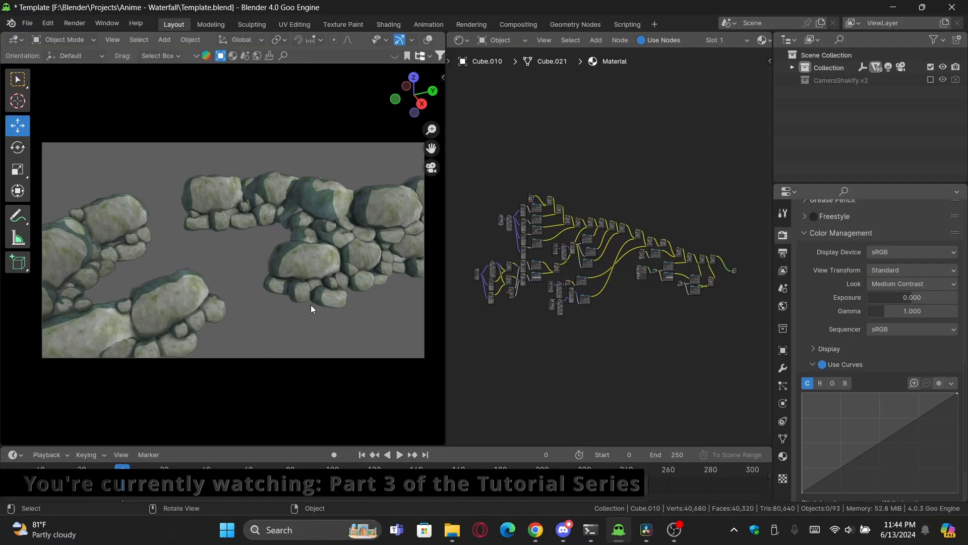
Step: Try moving individual rocks in the template's rock wall and box-select a group of them
middle_drag(311, 305, 297, 272)
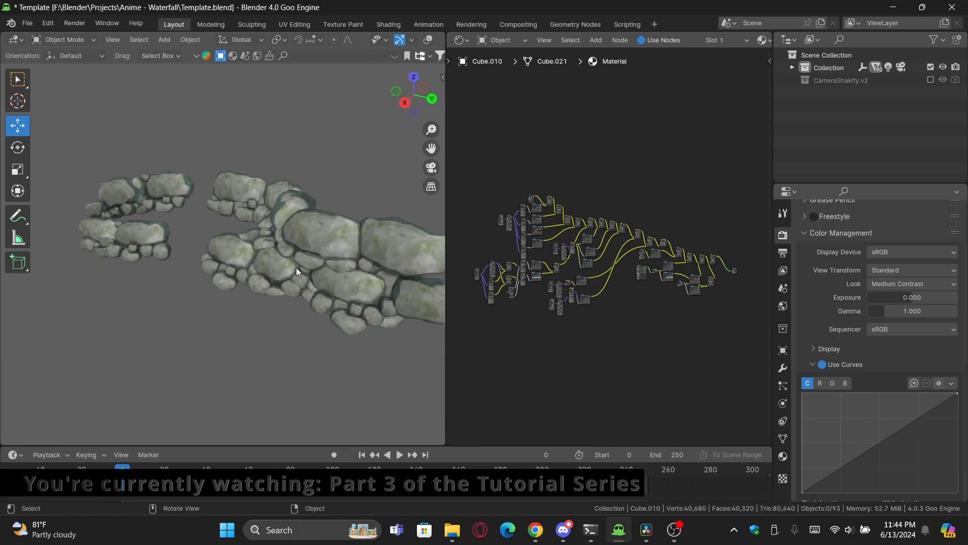
click(300, 244)
key(g)
right_click(269, 200)
click(231, 249)
key(g)
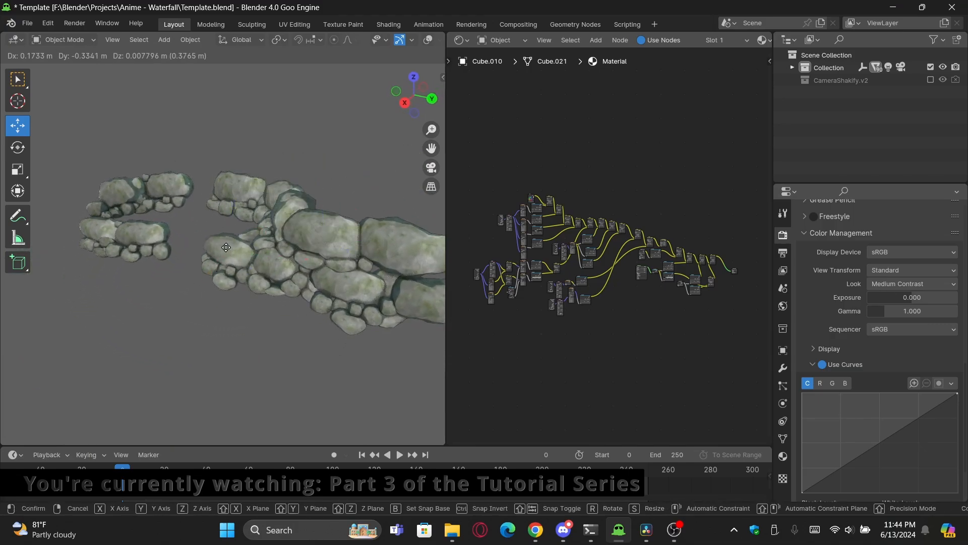
click(222, 243)
drag(108, 155, 288, 296)
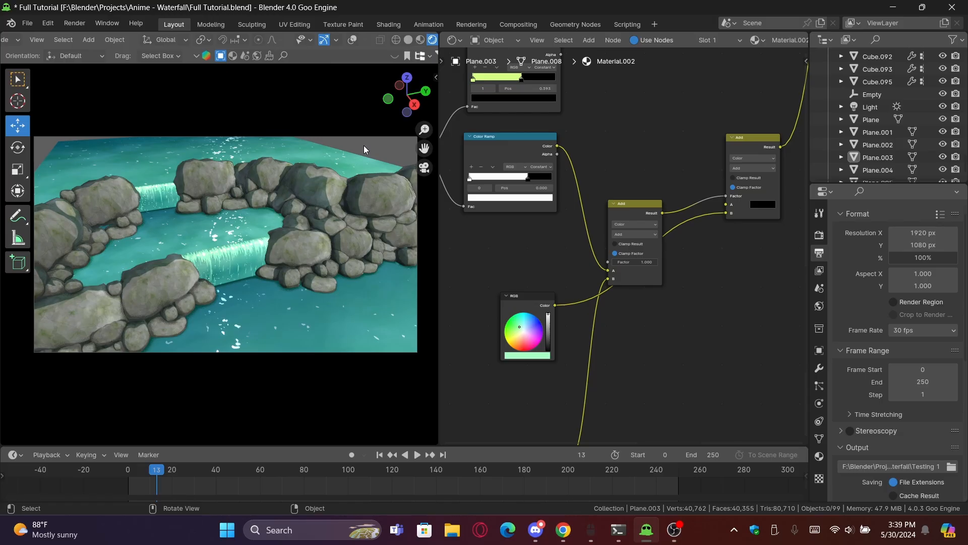
Step: Duplicate the small rock beside the lower waterfall's base and move the copy about 2.94 m in X and -2.45 m in Y
key(shift+grave)
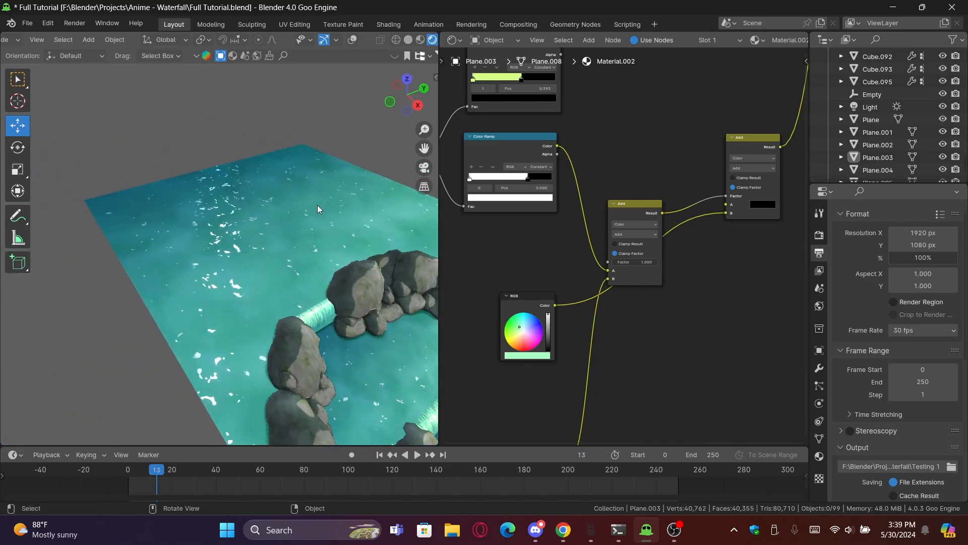
key(w)
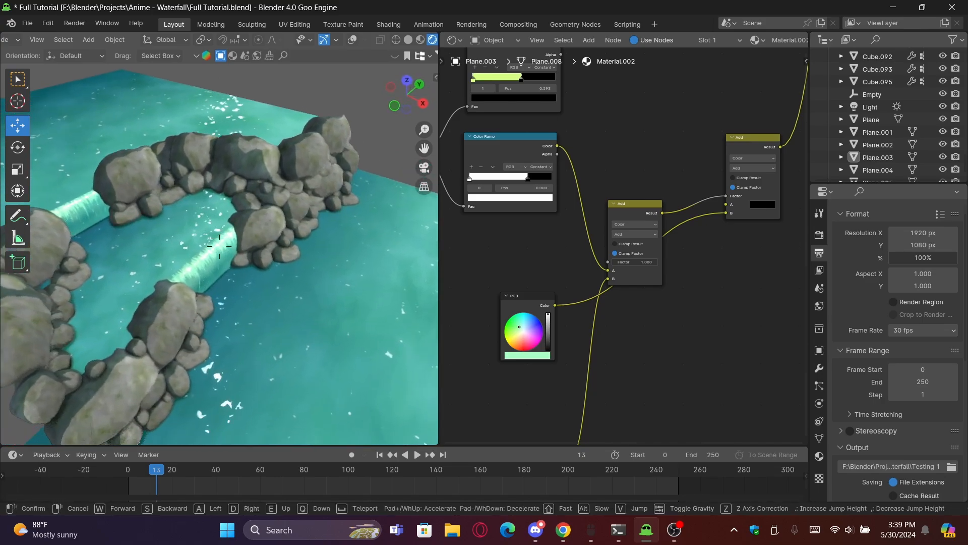
key(s)
click(143, 182)
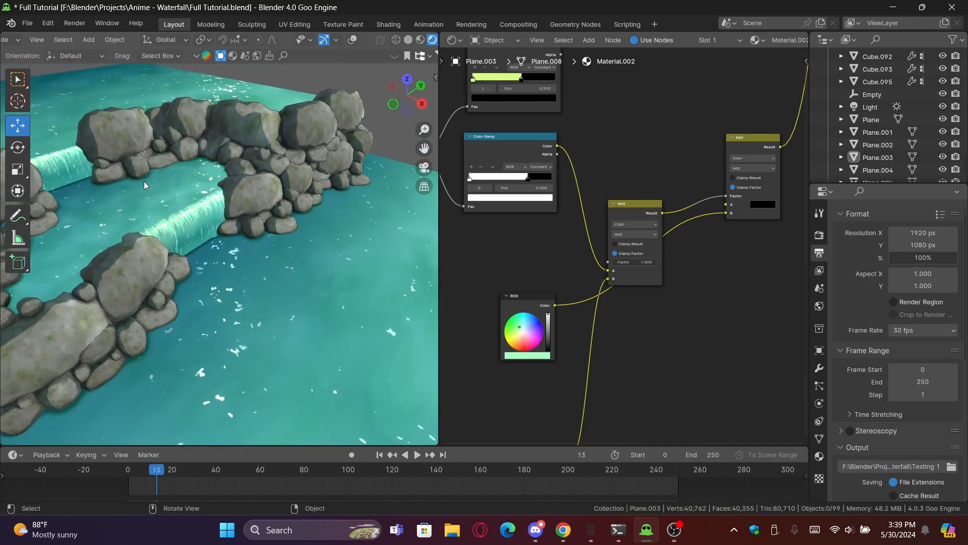
click(251, 230)
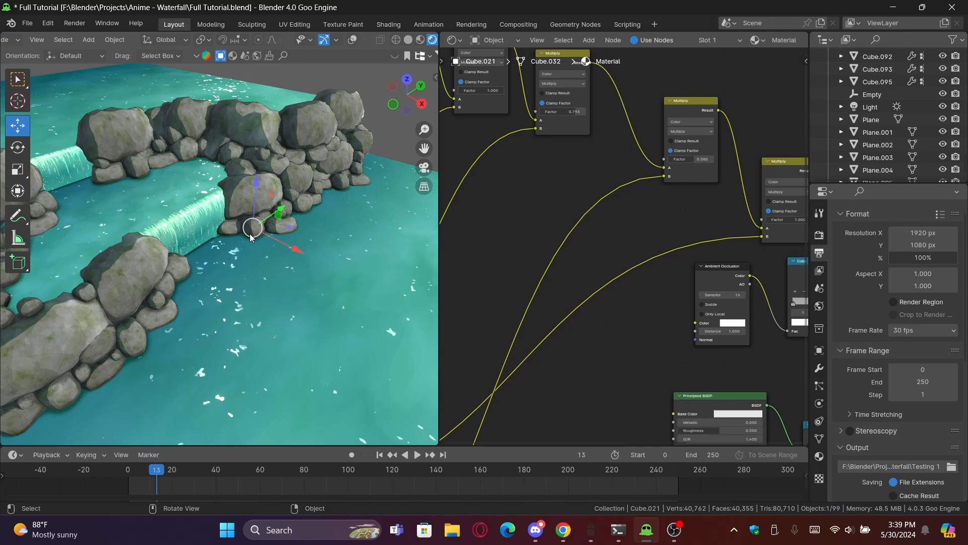
key(shift+d)
right_click(253, 207)
key(g)
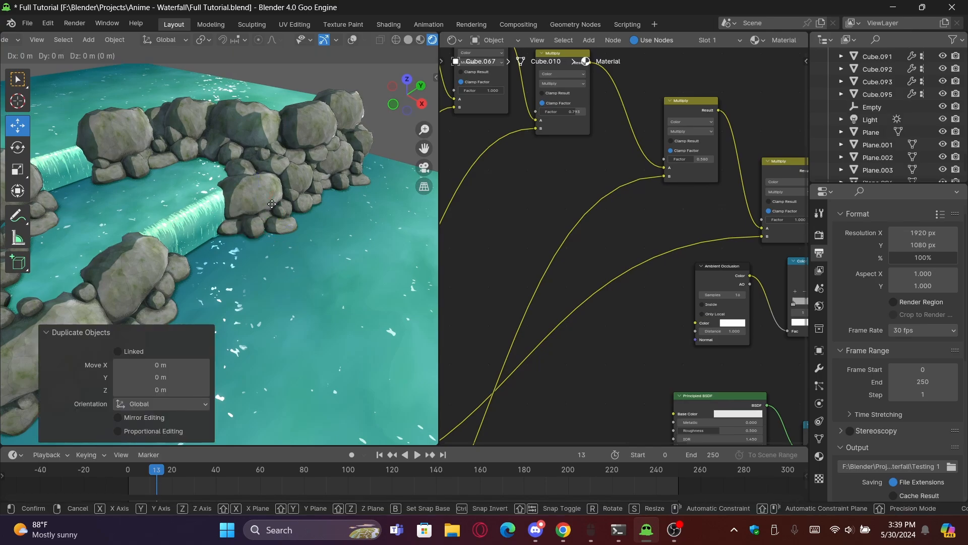
key(shift+z)
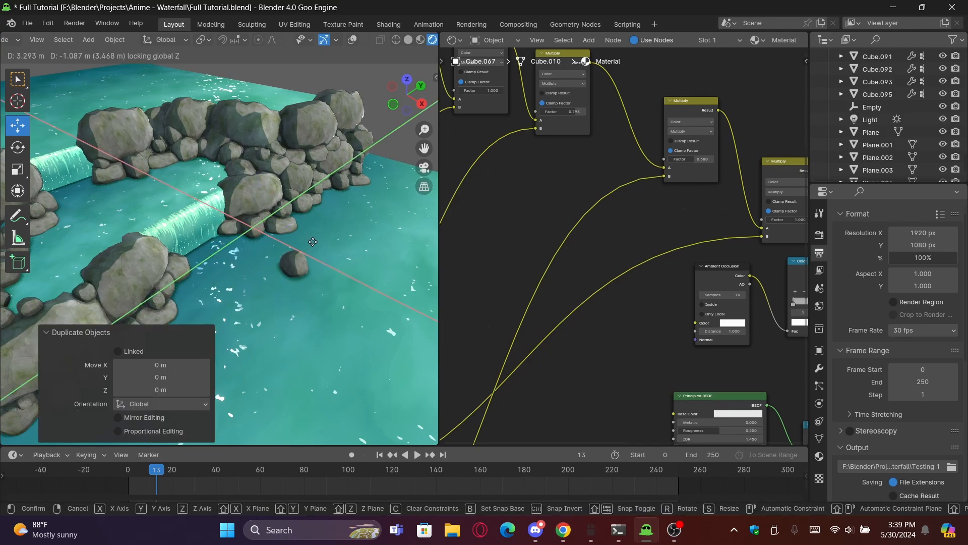
click(296, 248)
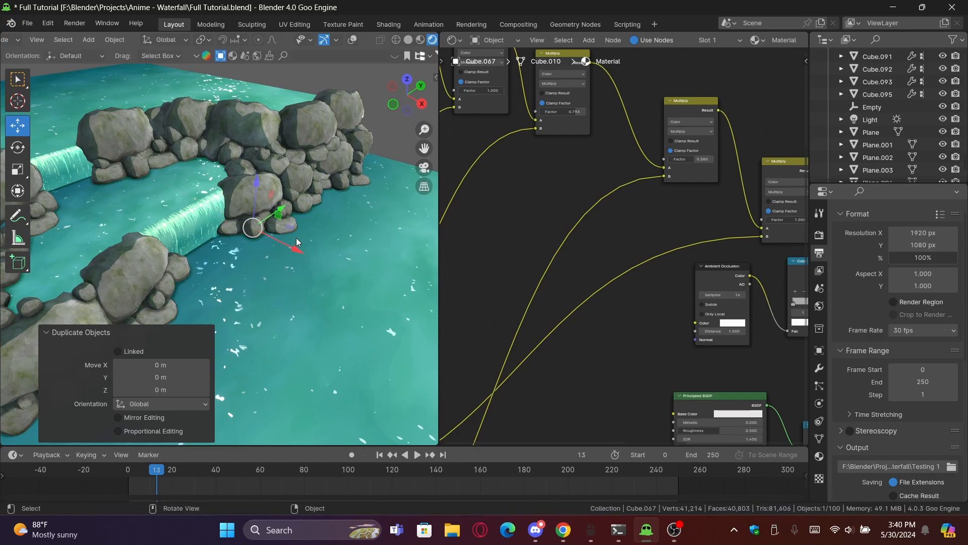
middle_drag(296, 237, 318, 245)
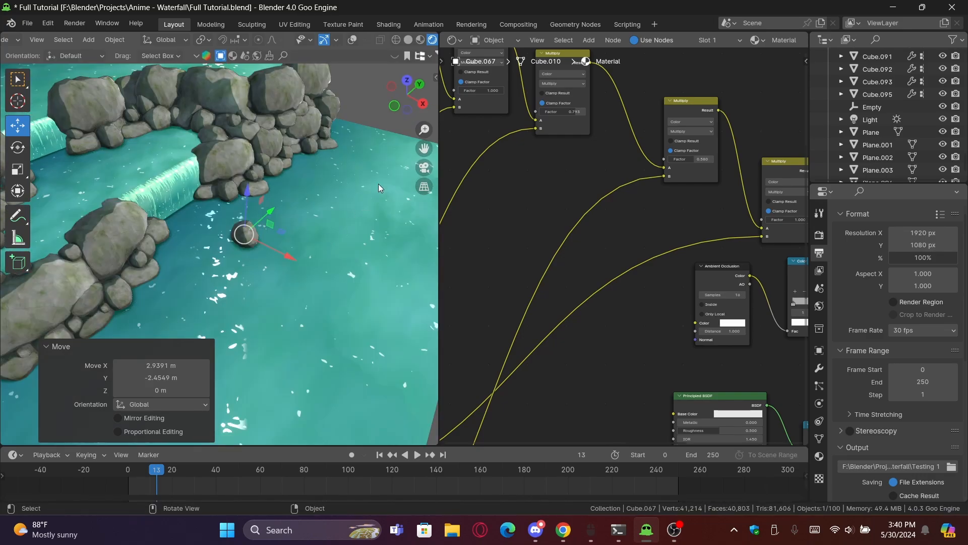
Step: Look through the camera and lower the copied rock along Z into the water by about 0.65 m
click(422, 168)
shift+middle_drag(302, 279, 273, 216)
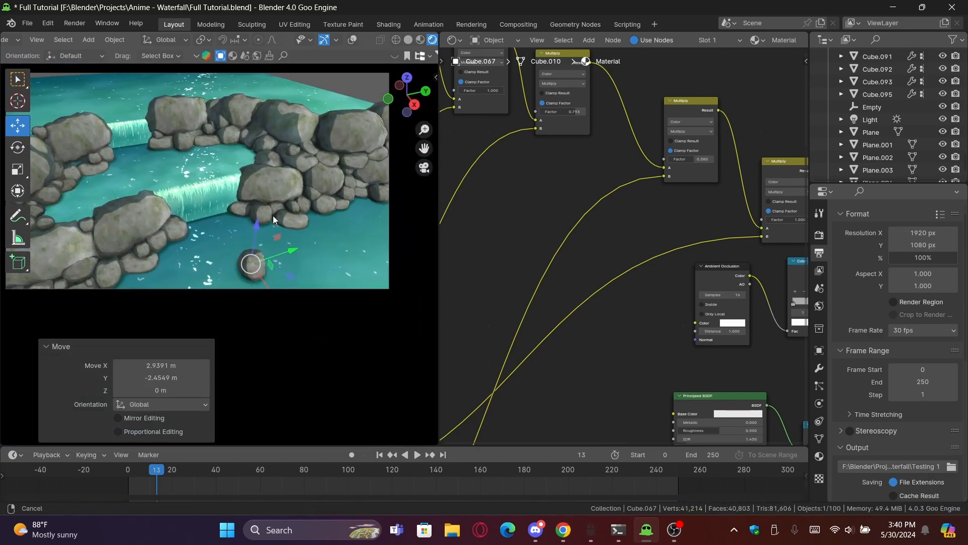
scroll(285, 218, up, 3)
key(g)
key(z)
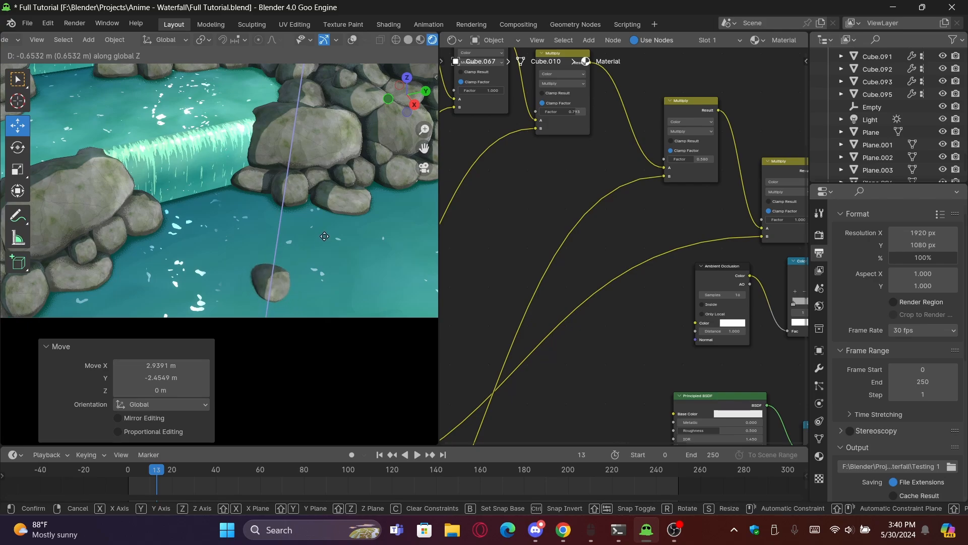
click(327, 239)
Step: Rotate the copied rock about 19.2° around Z, tilt it freely, and reposition it horizontally on the water
key(r)
key(z)
click(320, 197)
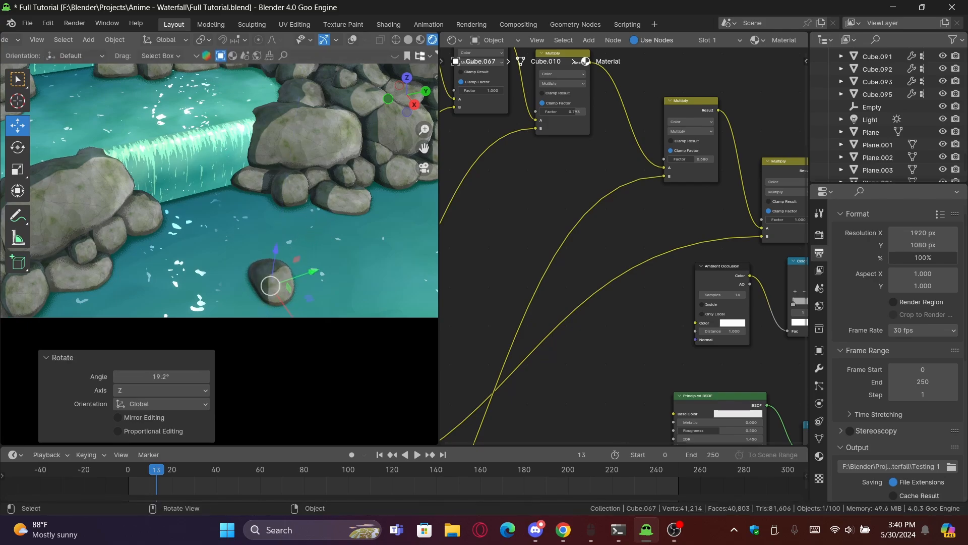
key(r)
key(r)
click(244, 211)
key(g)
key(shift+z)
click(275, 247)
Step: Duplicate the rock in the water and move the copy horizontally by about -0.06 m in X and 7.19 m in Y
shift+middle_drag(277, 248, 147, 251)
key(shift+d)
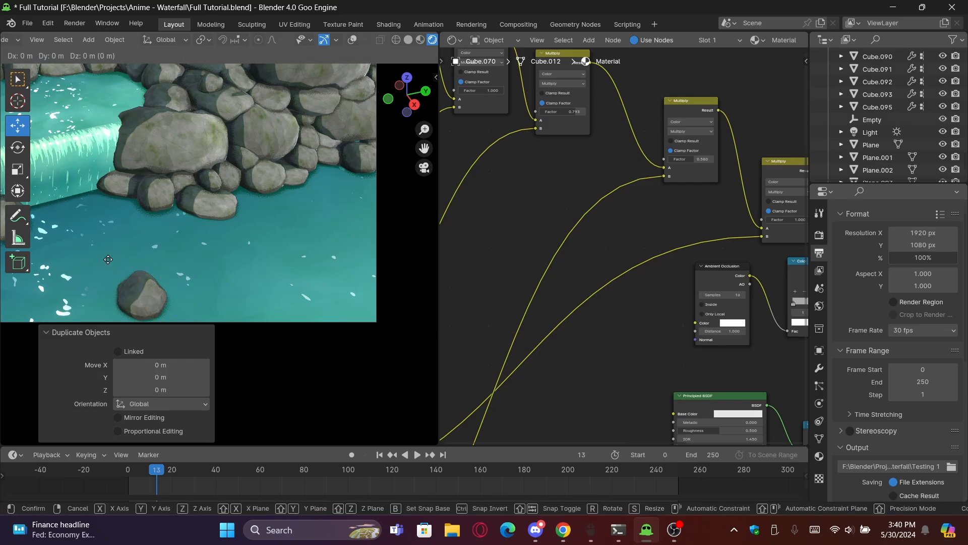
key(shift+z)
click(304, 192)
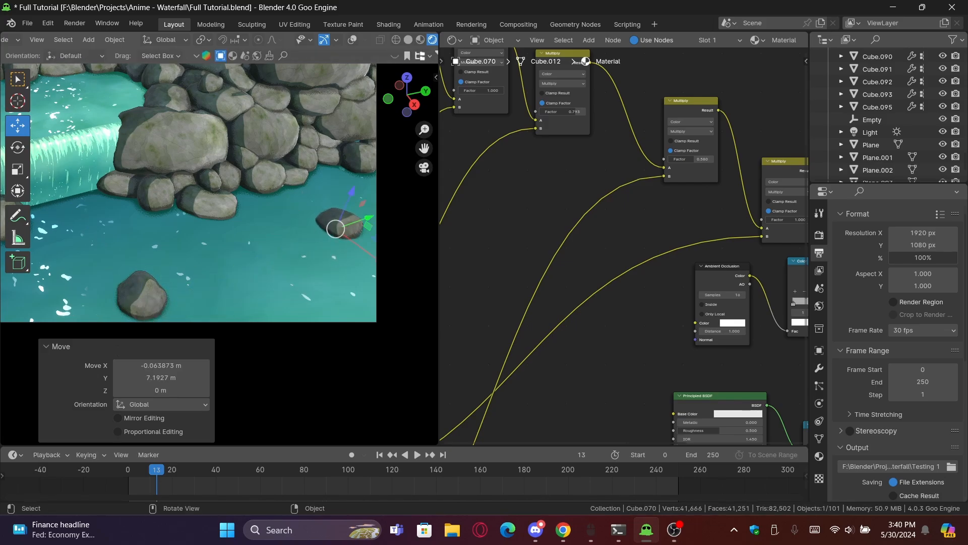
Step: Rotate the new rock around Z by about 78.7° and another 14.9°, and scale it up by about 1.23
key(r)
key(z)
click(273, 316)
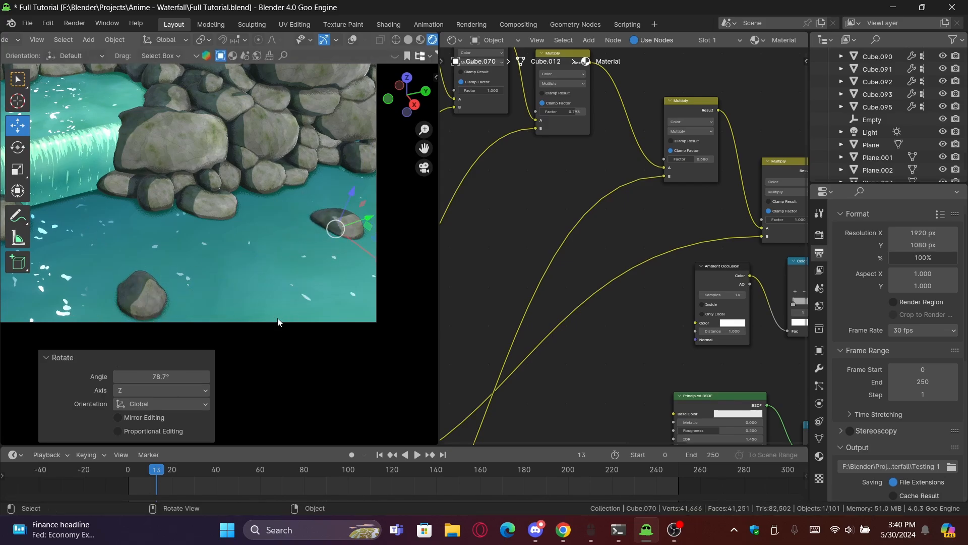
key(r)
key(z)
click(291, 305)
key(s)
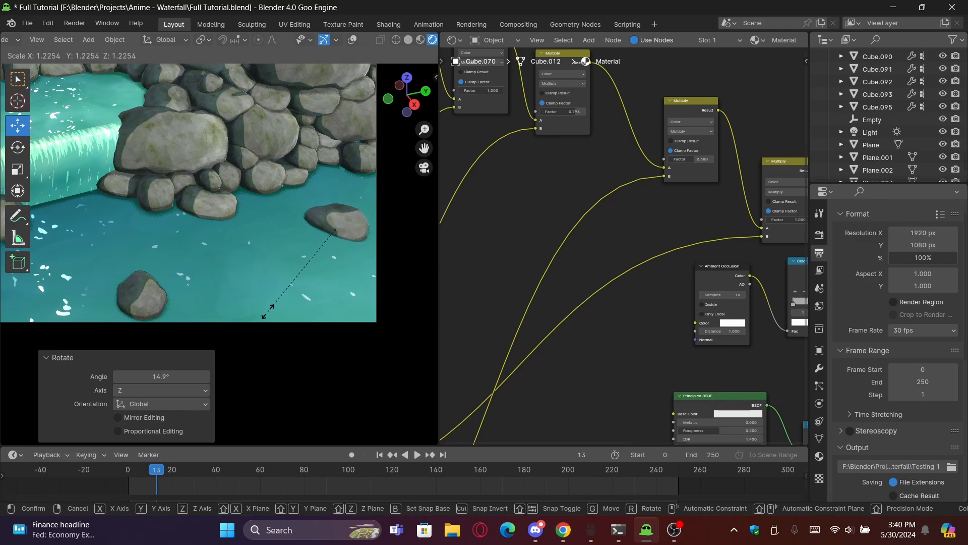
click(263, 316)
Step: Duplicate the first rock in the water beside itself and scale the copy to about 0.561
scroll(129, 287, up, 3)
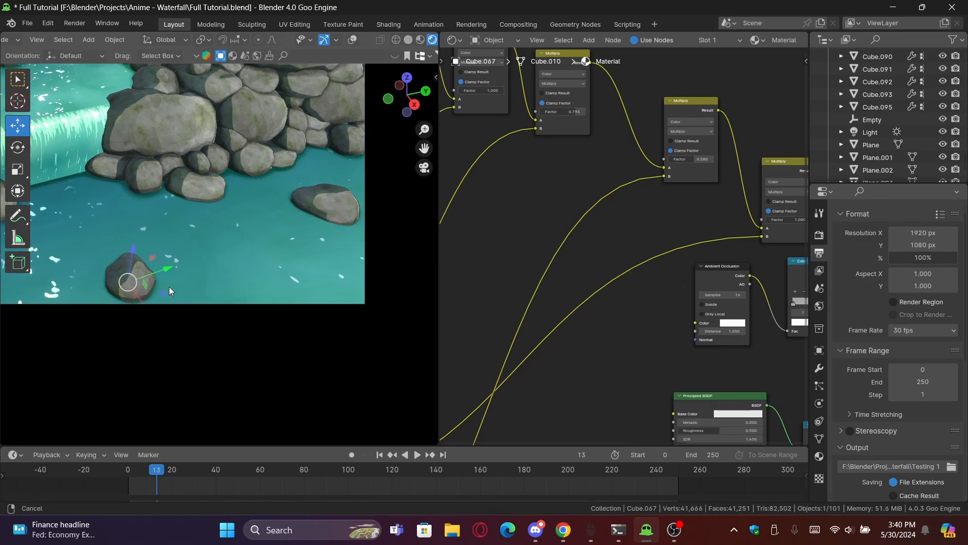
key(shift+d)
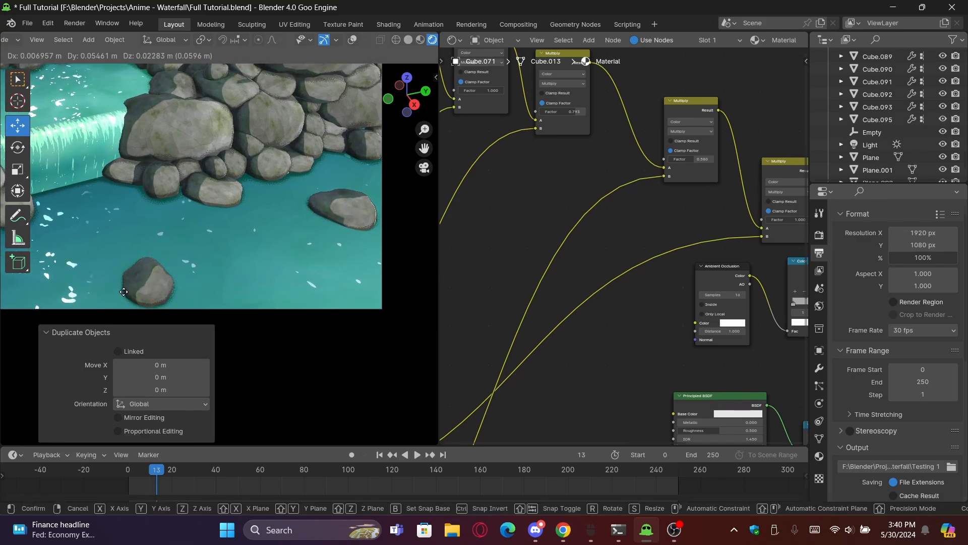
click(176, 286)
key(s)
click(262, 256)
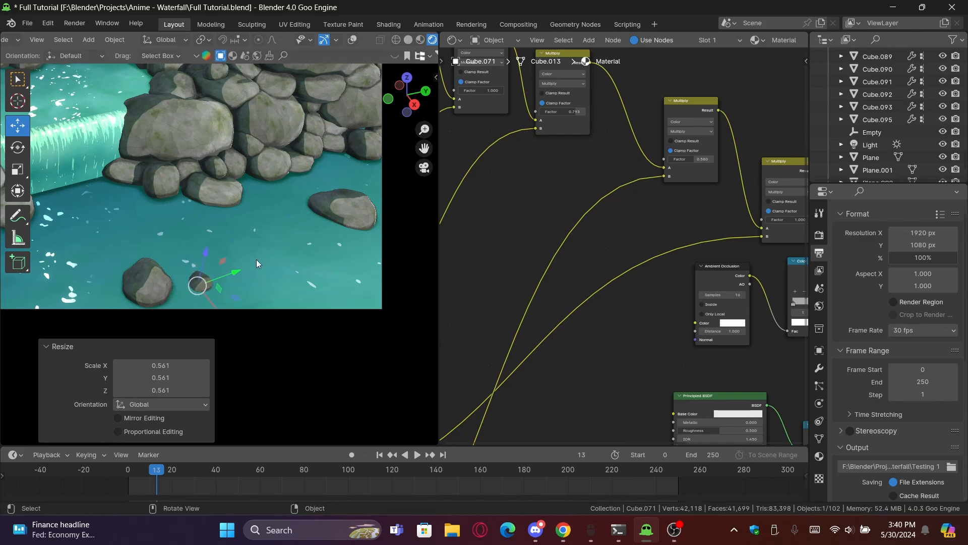
Step: Move the small rock horizontally to sit close to the larger one, and duplicate it for further small rocks around it
shift+middle_drag(256, 259, 278, 241)
scroll(311, 228, up, 3)
key(g)
key(shift+z)
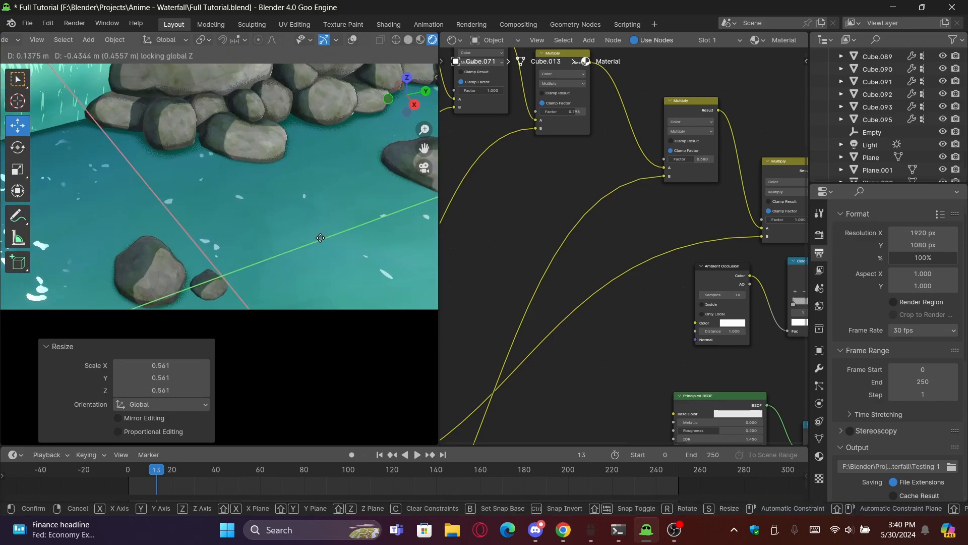
click(313, 252)
key(shift+d)
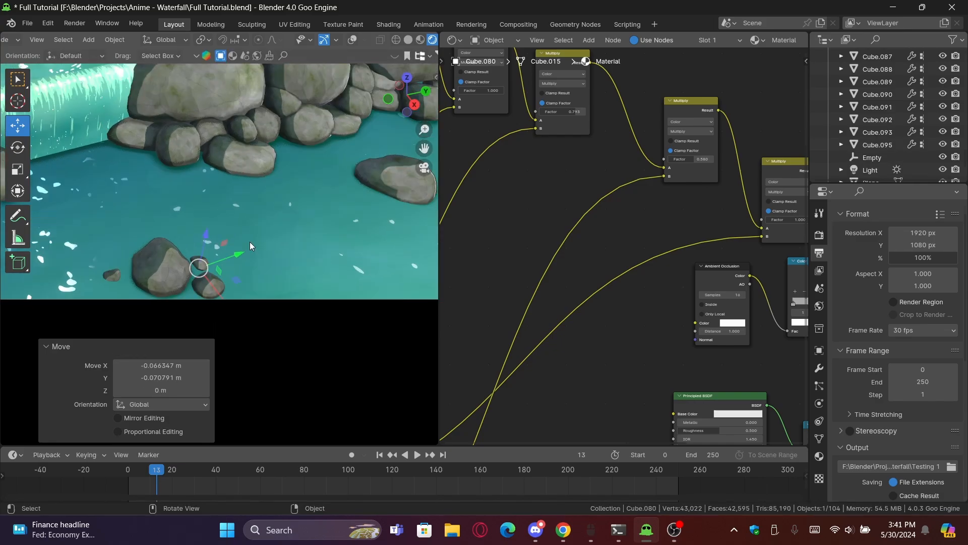
Step: Duplicate the flat rock at the far side of the water and move the copy about -0.10 m in X and -1.43 m in Y
shift+middle_drag(249, 241, 268, 252)
shift+middle_drag(207, 167, 108, 188)
click(331, 213)
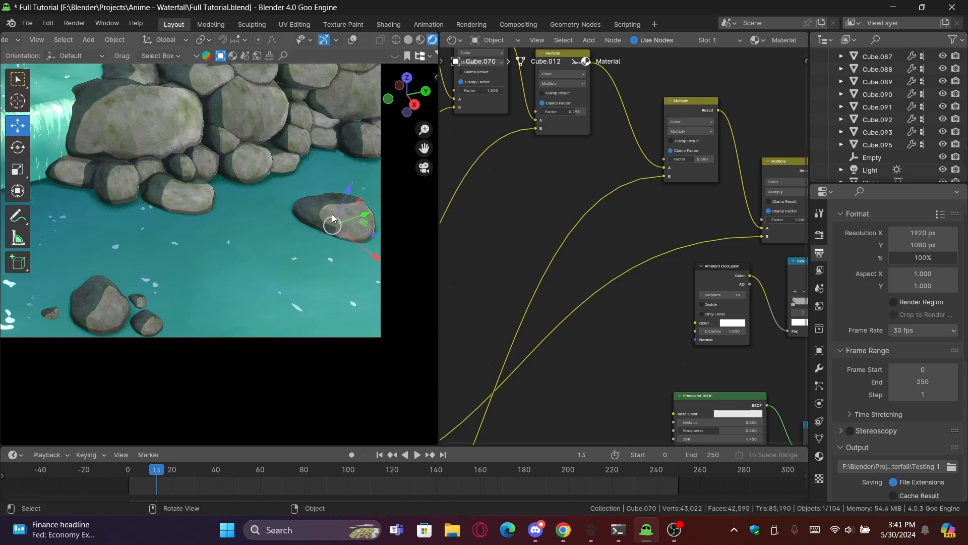
key(shift+d)
click(290, 232)
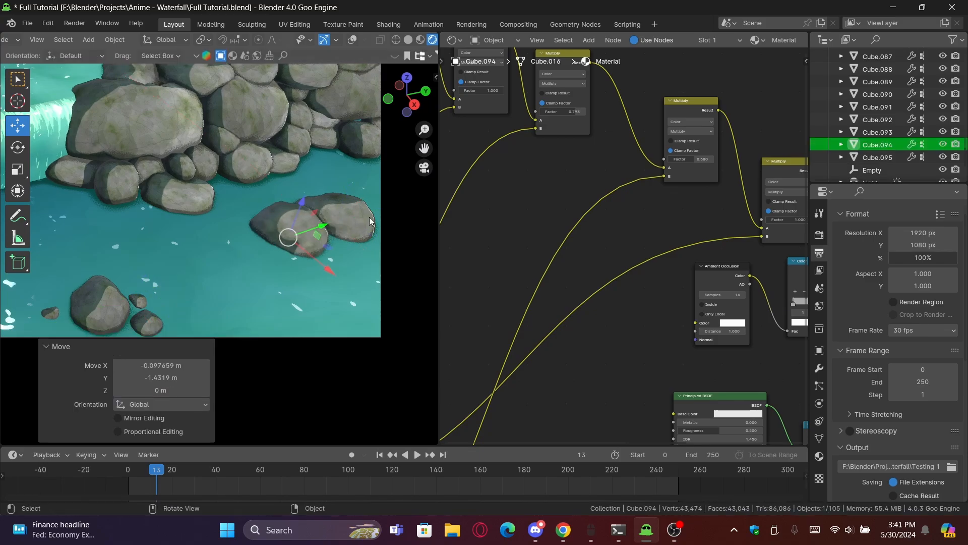
Step: Scale the copied flat rock at the far side of the lower pool and rotate it around Z
key(s)
click(328, 217)
key(r)
key(z)
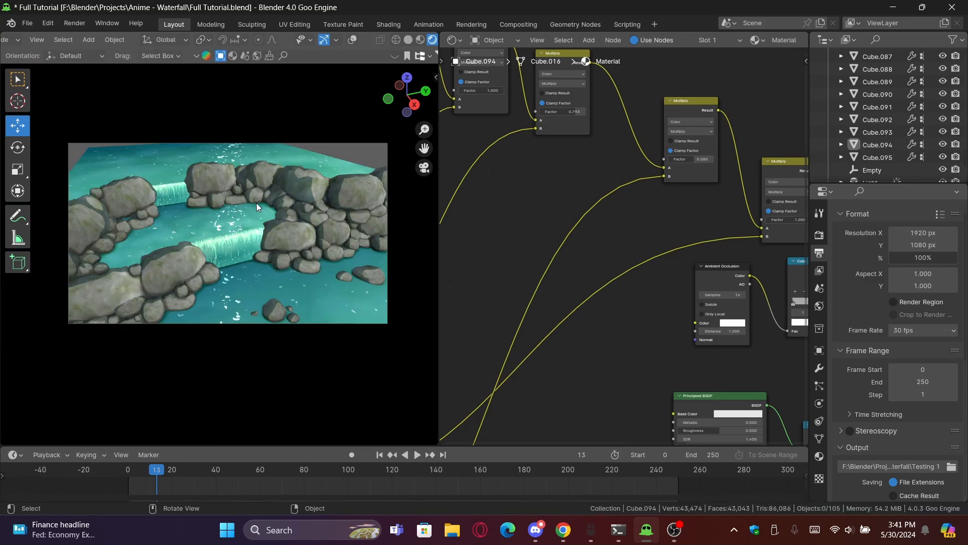
Step: Duplicate the small upright rock at the far wall's base and move the copy about 2.58 m in X and -2.56 m in Y into the middle pool
scroll(256, 203, up, 3)
mouse_move(242, 212)
shift+middle_down()
mouse_move(286, 226)
mouse_move(255, 211)
shift+middle_up()
scroll(288, 189, up, 1)
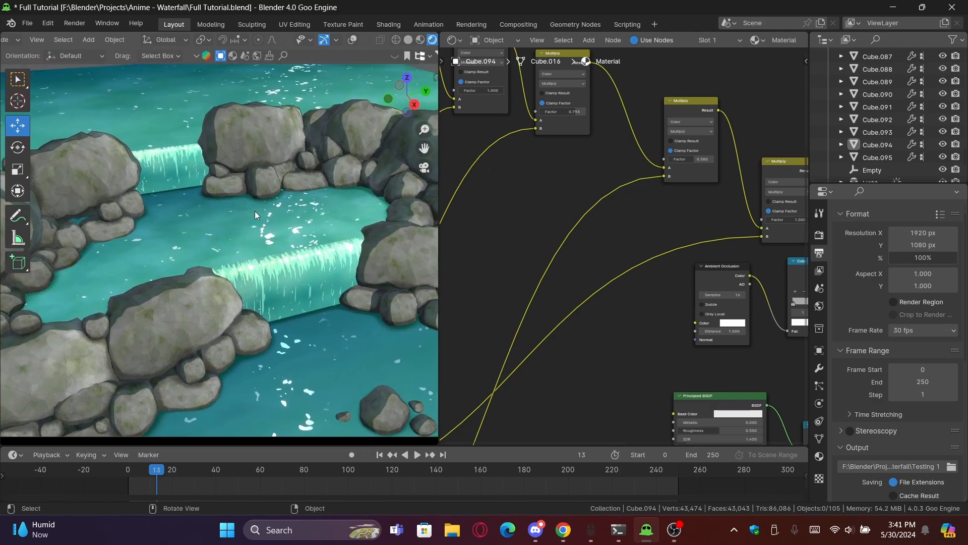
scroll(274, 195, up, 1)
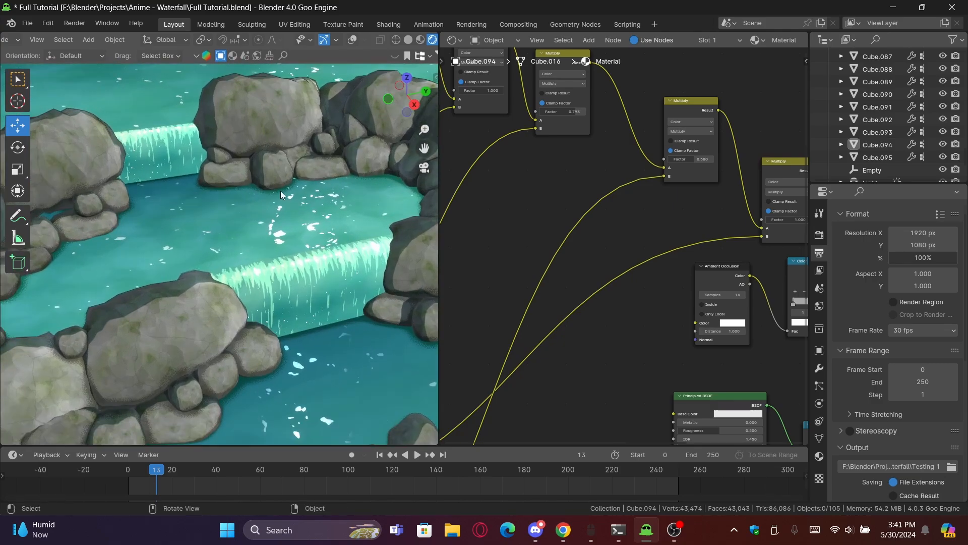
key(shift+d)
key(shift+z)
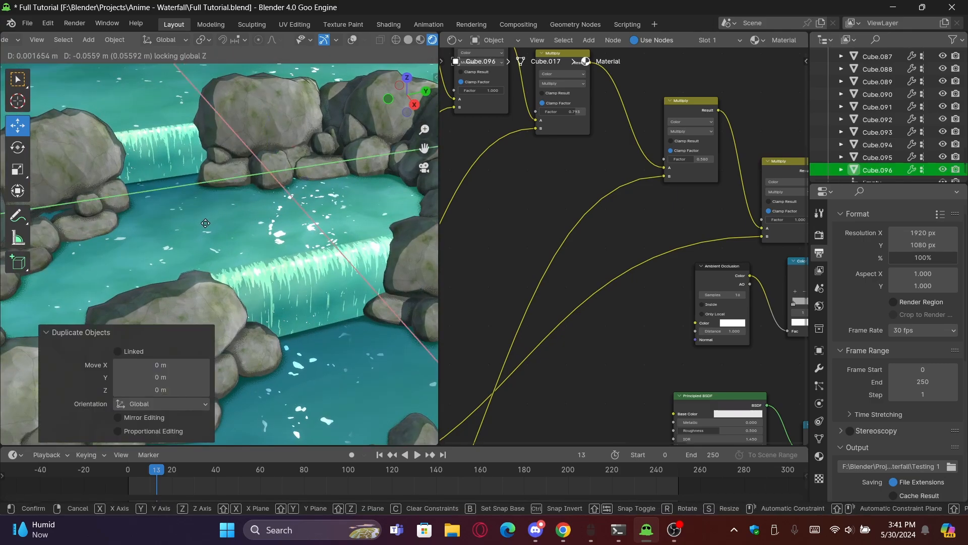
click(215, 221)
Step: Rotate the middle-pool rock about 81.3° around Z and sink it about 0.64 m into the water
key(r)
key(z)
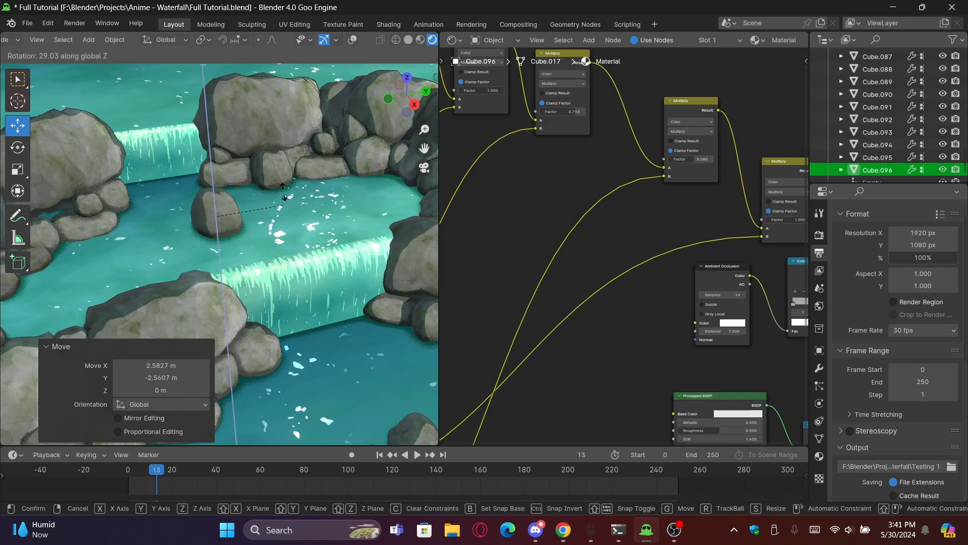
click(254, 144)
key(g)
key(z)
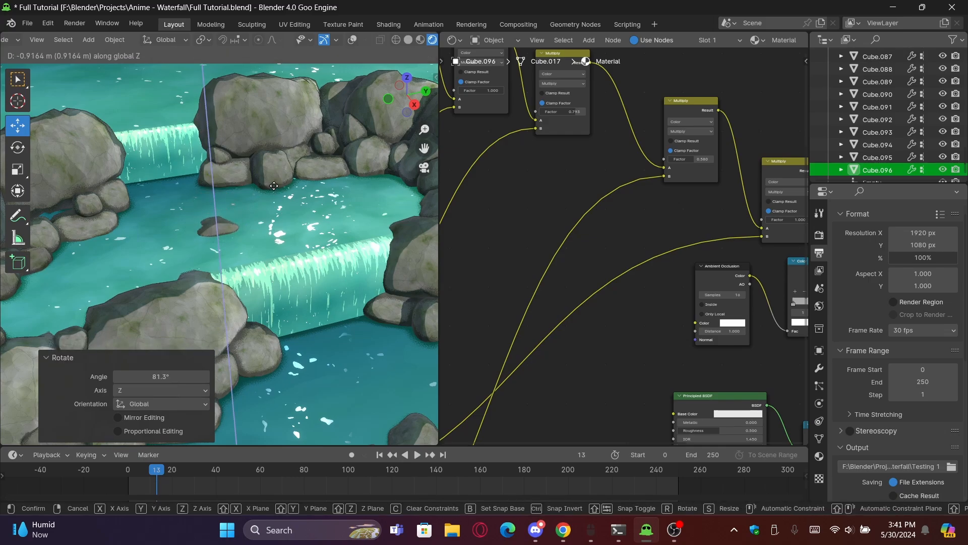
click(293, 185)
Step: Scale the sunken middle-pool rock to about 0.72 and raise it about 0.23 m
key(s)
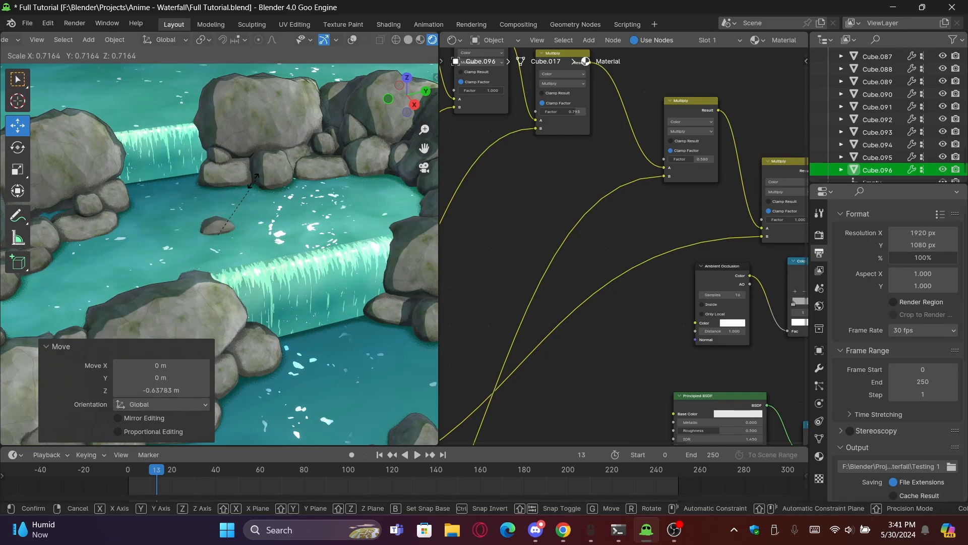
click(252, 183)
key(g)
key(z)
click(257, 173)
Step: Move the middle-pool rock horizontally away from the centre, keeping its height
key(g)
key(shift+z)
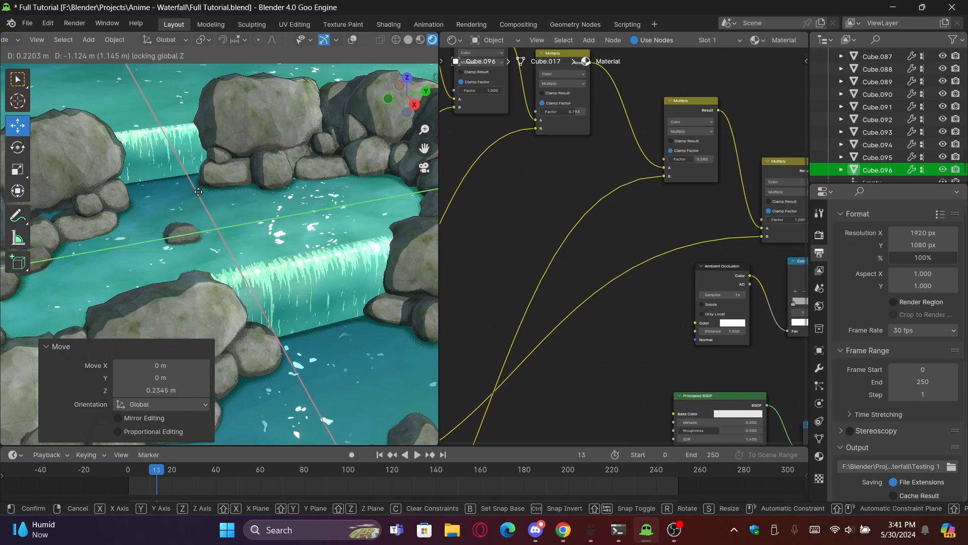
click(226, 184)
Step: Duplicate the middle-pool rock beside itself and scale the copy down to a small stone
key(shift+d)
click(256, 191)
key(s)
click(230, 203)
Step: Move the small stone about -0.02 m in X and -0.28 m in Y against the larger rock, and rotate it
key(g)
key(shift+z)
click(220, 203)
key(r)
key(z)
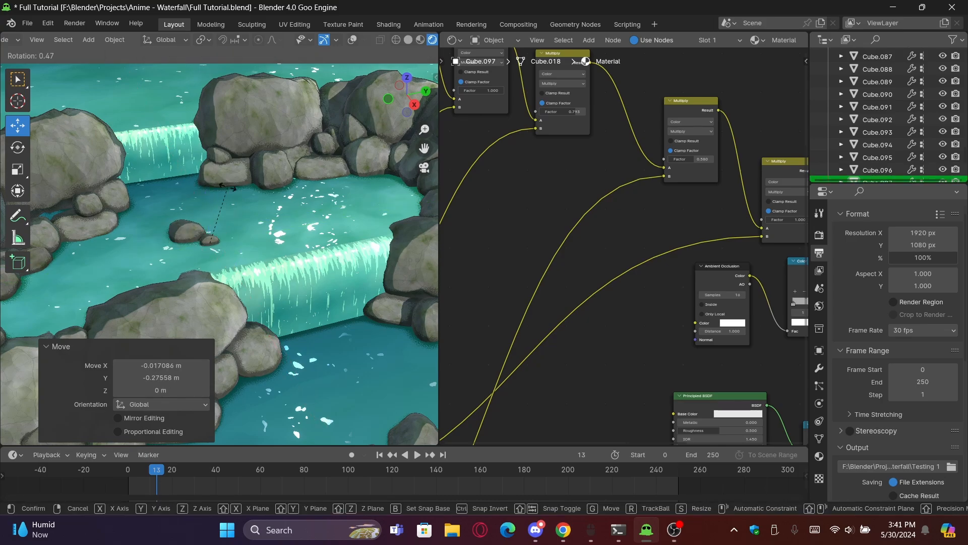
click(229, 237)
Step: Duplicate the small stone in the middle pool and move the copy horizontally across the water
key(shift+d)
right_click(239, 233)
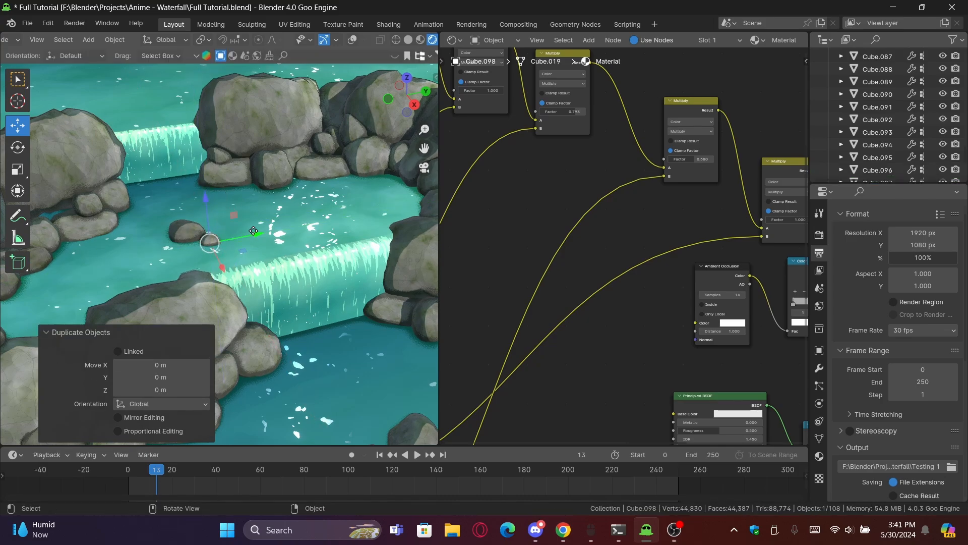
key(g)
key(shift+z)
click(296, 246)
Step: Duplicate the stone again, move the copy about 5 m in Y toward the far end of the middle pool, and scale it
shift+middle_drag(296, 245, 271, 251)
key(shift+d)
right_click(271, 251)
key(g)
key(shift+z)
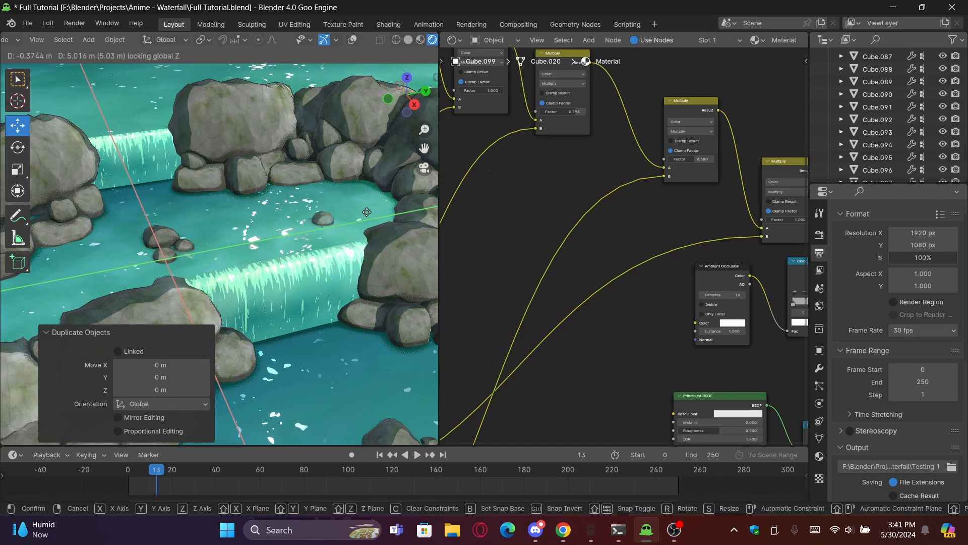
click(360, 218)
key(s)
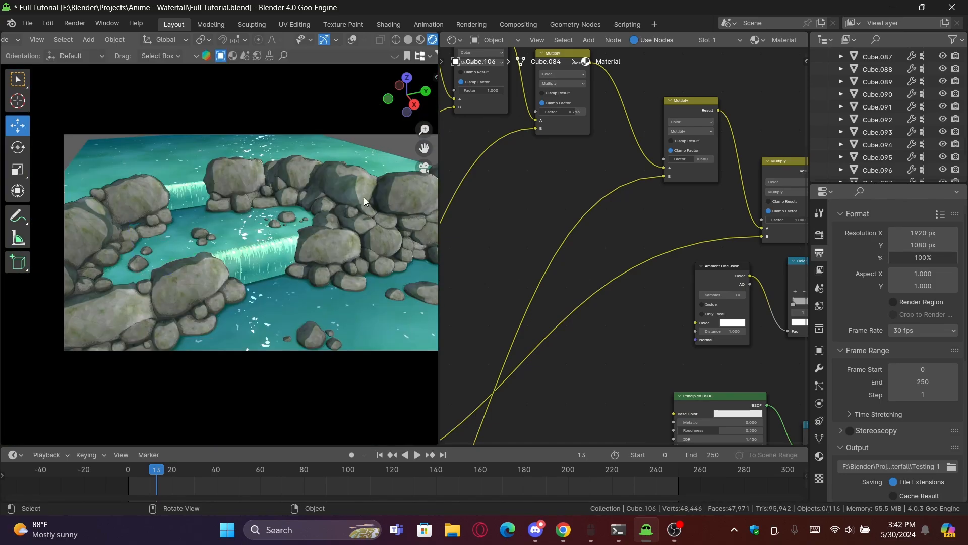
Step: Duplicate the middle-pool rock and move the copy about -10.10 m in X and 1.61 m in Z onto the upper water
shift+middle_drag(314, 237, 347, 249)
key(shift+d)
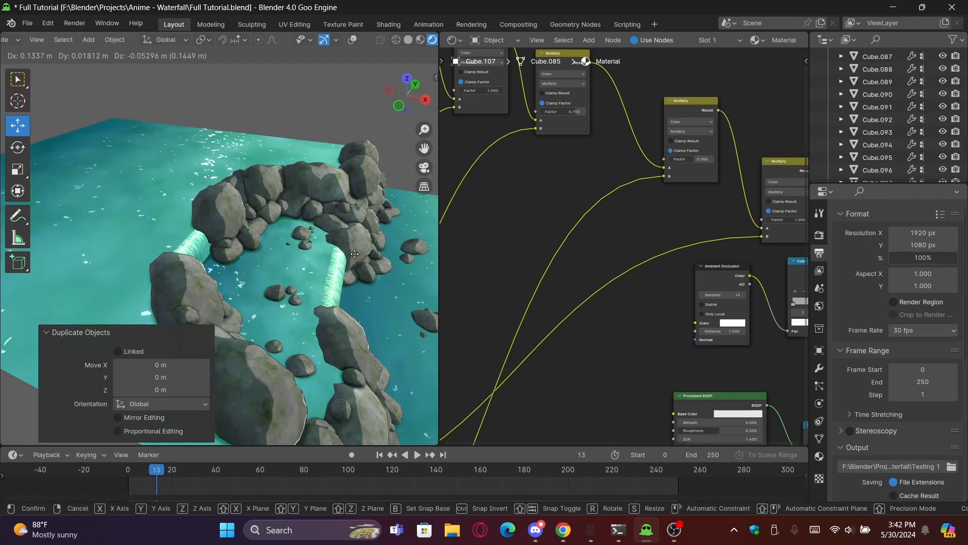
key(shift+y)
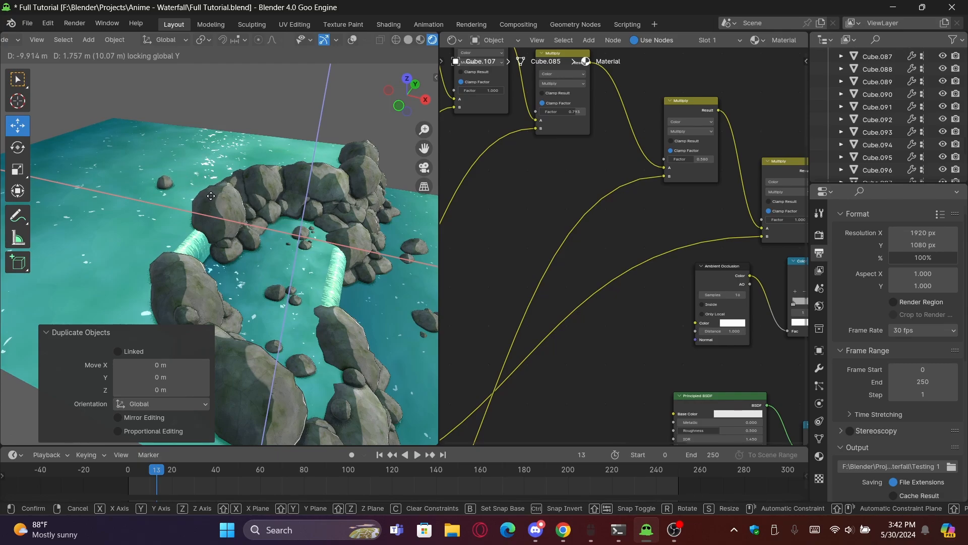
click(209, 197)
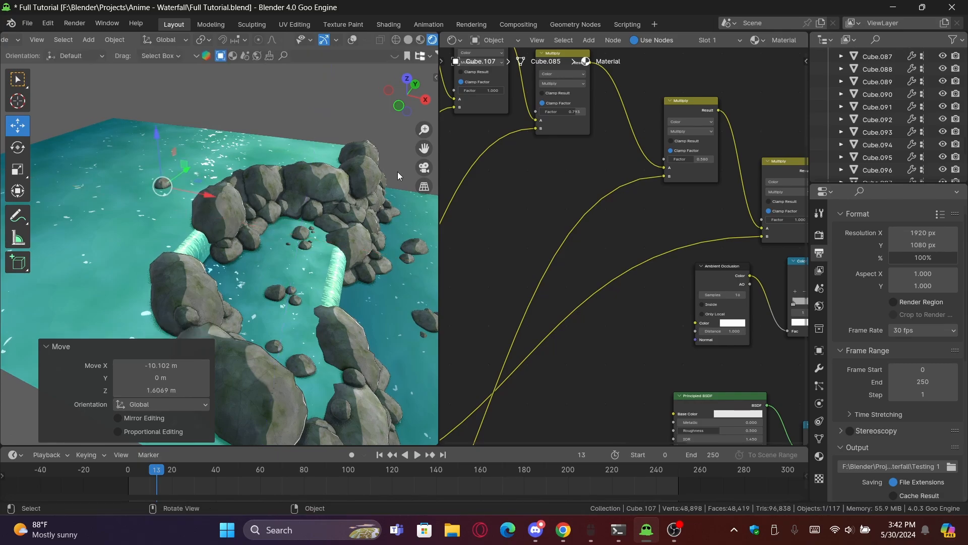
Step: From the camera view, duplicate the upper-water rock, place the copy horizontally beside it, and scale it
key(KP_0)
key(shift+d)
key(shift+z)
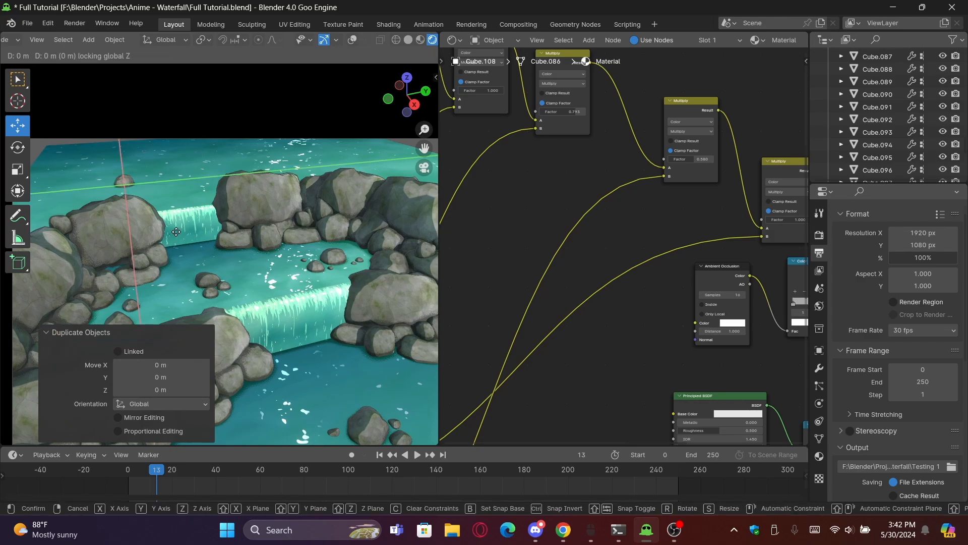
click(194, 225)
key(s)
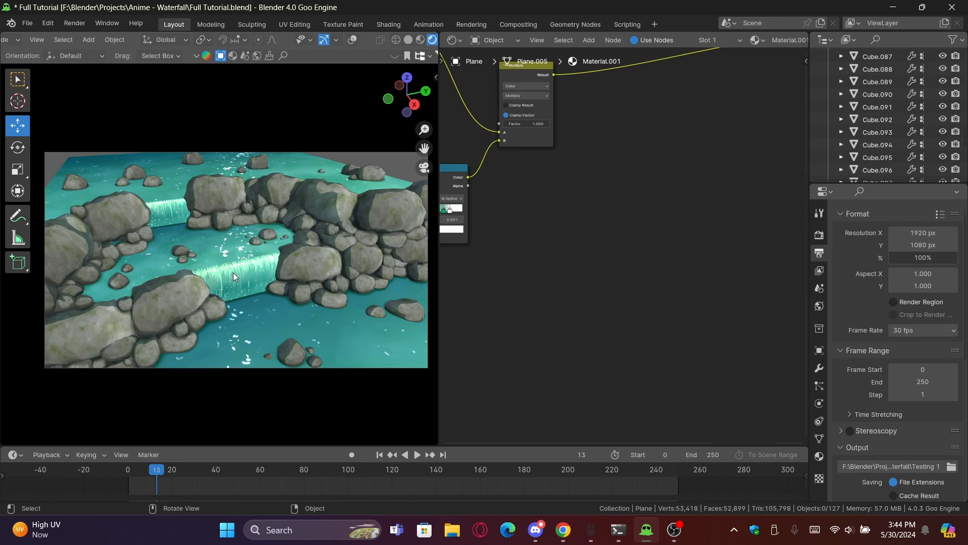
Step: Leave the camera view and add a 2 m plane at the 3D cursor on the open lower water
click(422, 168)
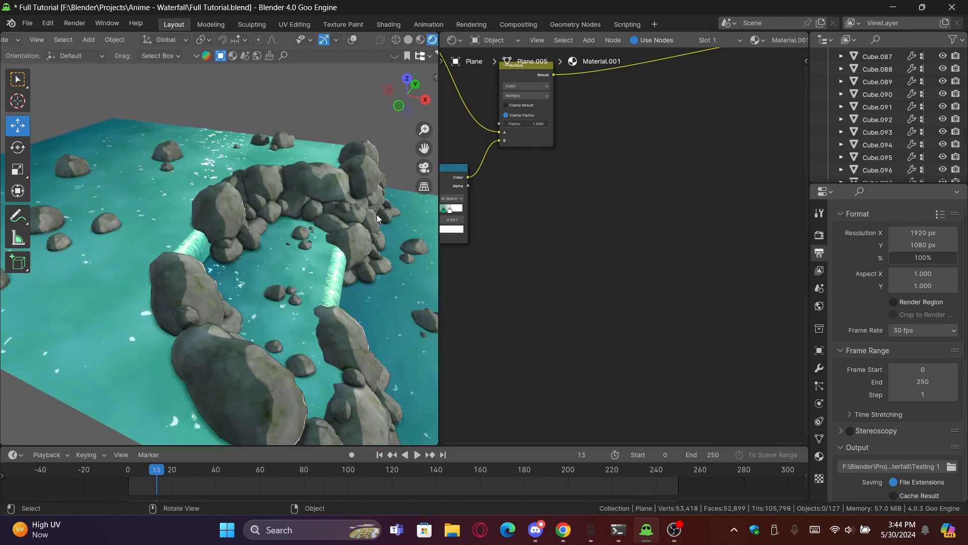
middle_drag(343, 169, 334, 288)
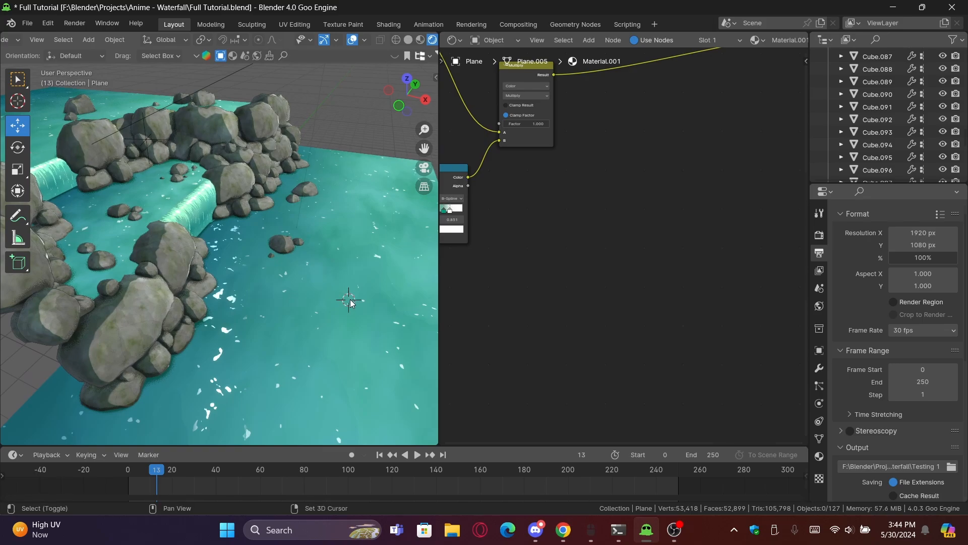
key(shift+a)
key(Escape)
key(shift+a)
click(355, 252)
scroll(355, 252, down, 3)
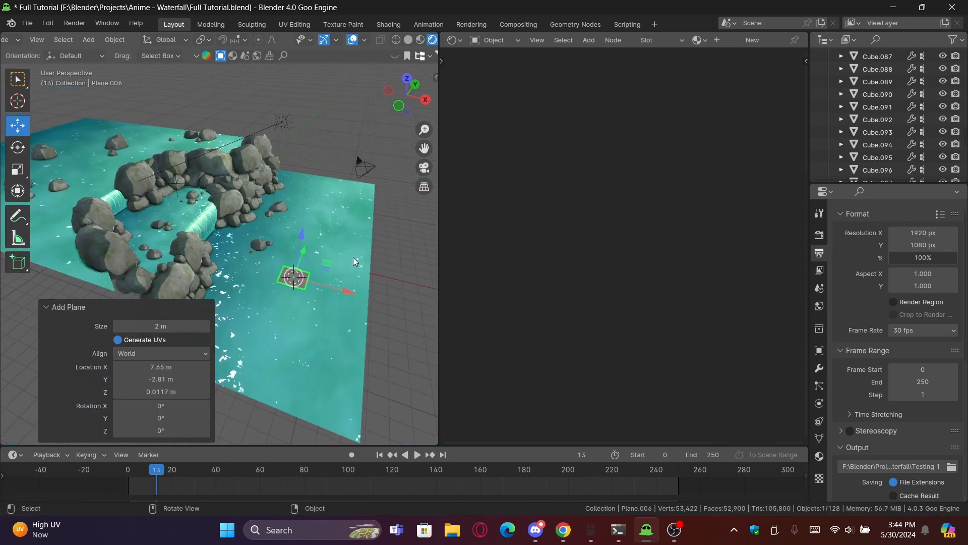
Step: Raise the new plane about 22.76 m in Z, clear above the scene
middle_drag(353, 257, 332, 364)
key(g)
key(z)
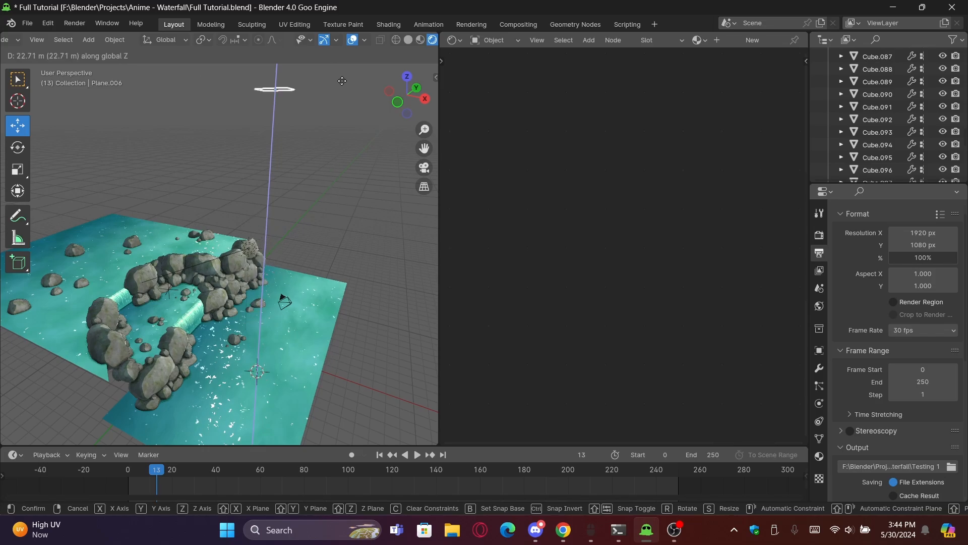
click(342, 81)
Step: Fly the view close to the raised plane and create a new material for it
key(shift+grave)
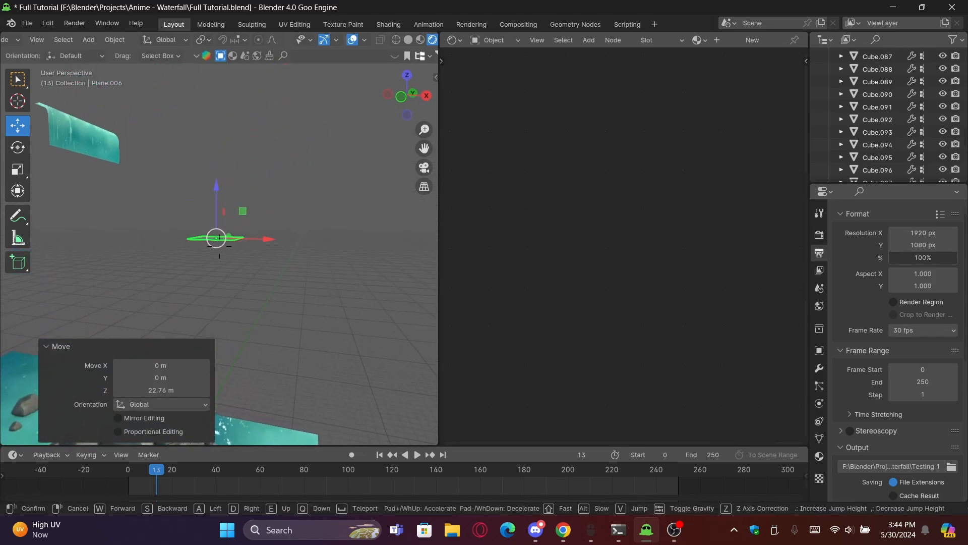
key(w)
key(e)
click(219, 246)
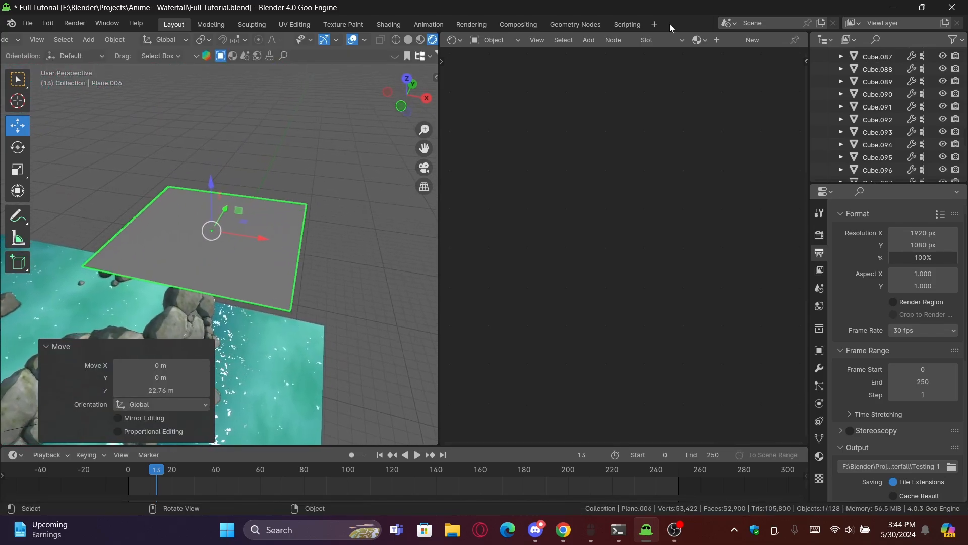
click(760, 39)
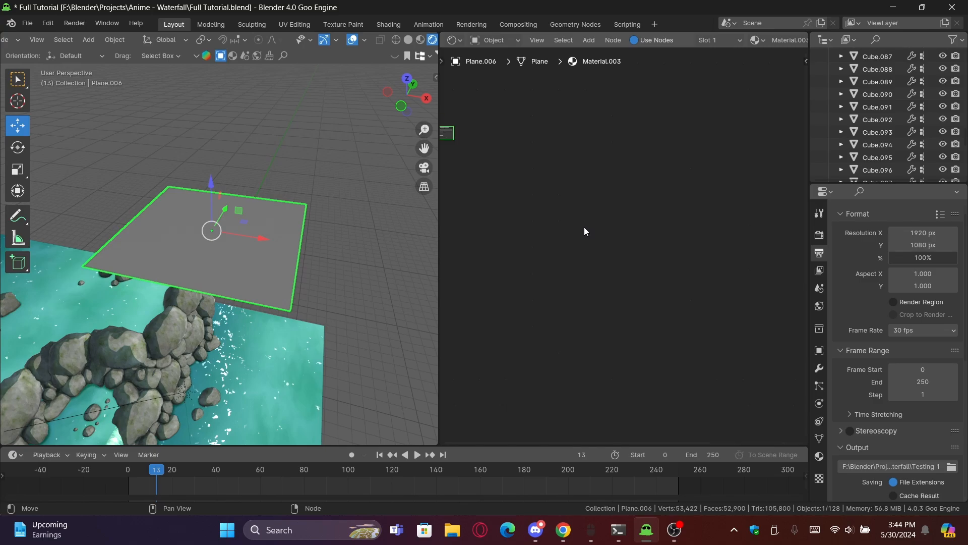
Step: Delete the Principled BSDF node from the plane's new material
middle_drag(584, 227, 641, 295)
scroll(647, 278, up, 5)
click(580, 268)
scroll(634, 307, up, 5)
scroll(630, 305, up, 5)
scroll(615, 242, up, 3)
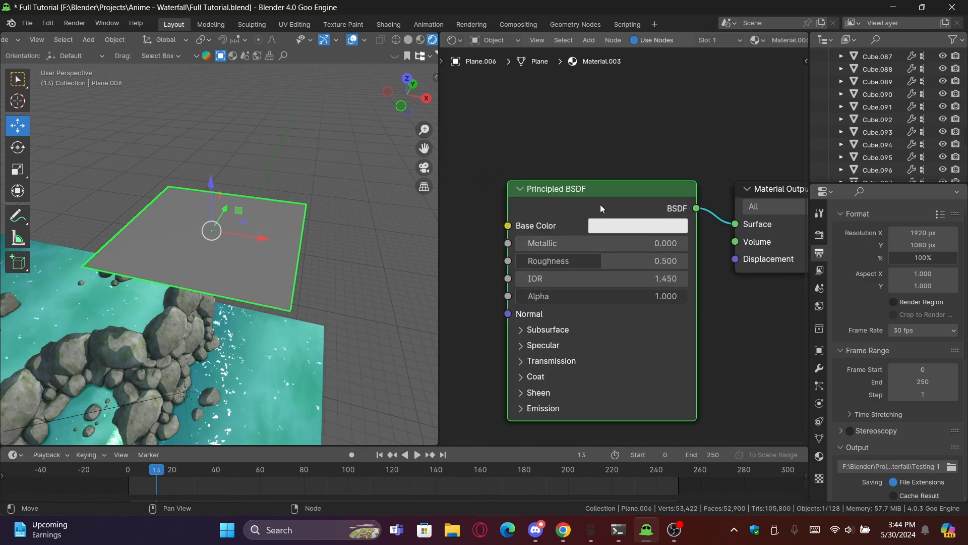
key(x)
Step: Add a Texture Coordinate node to the left of the Material Output node
key(shift+a)
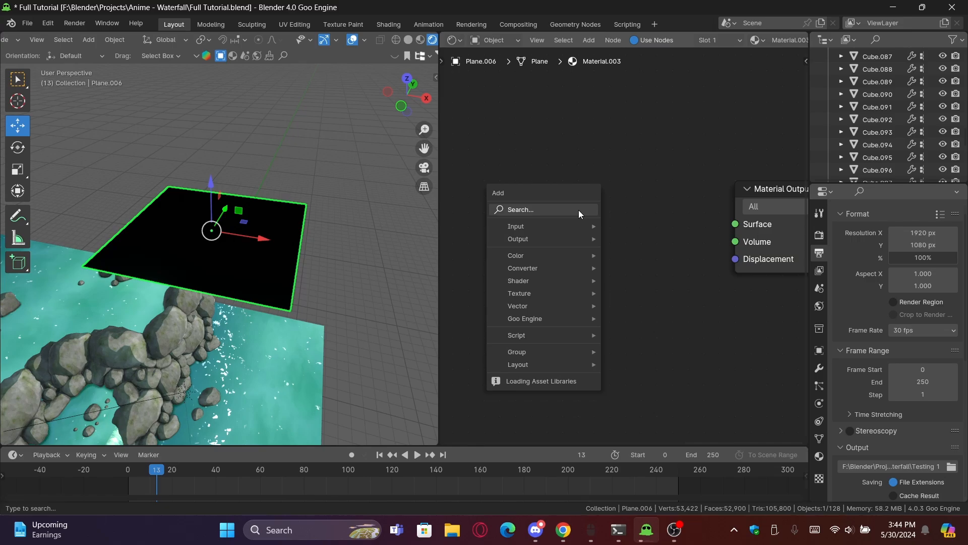
click(579, 210)
text(text)
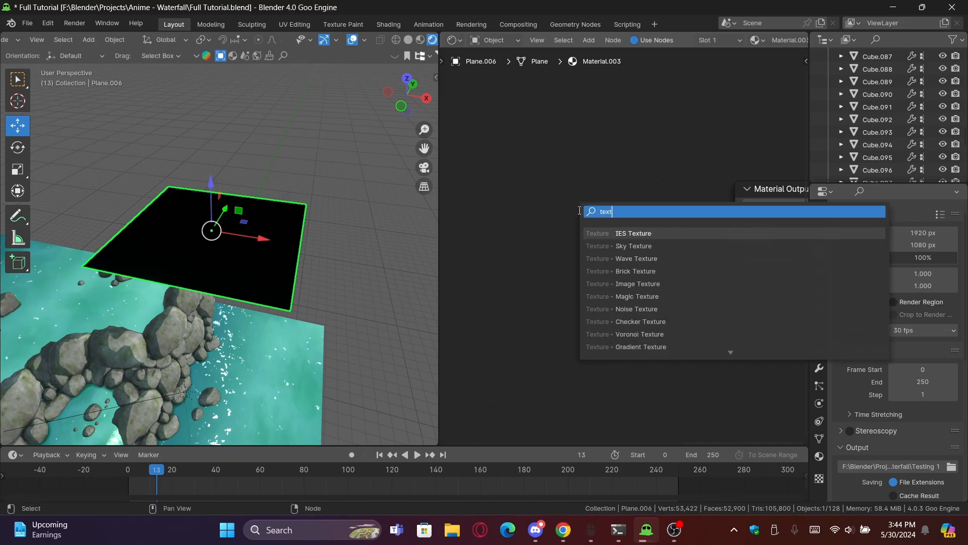
text(ure c)
key(Return)
click(496, 172)
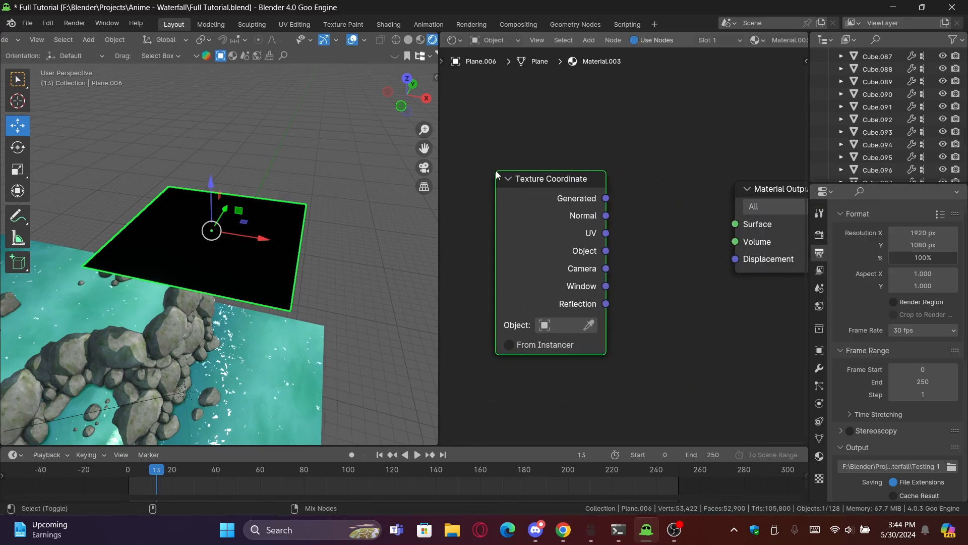
Step: Preview the Texture Coordinate node's Object output on the plane by cycling its outputs to the Material Output
ctrl+shift+click(536, 193)
ctrl+shift+click(535, 192)
ctrl+shift+click(536, 193)
ctrl+shift+click(534, 191)
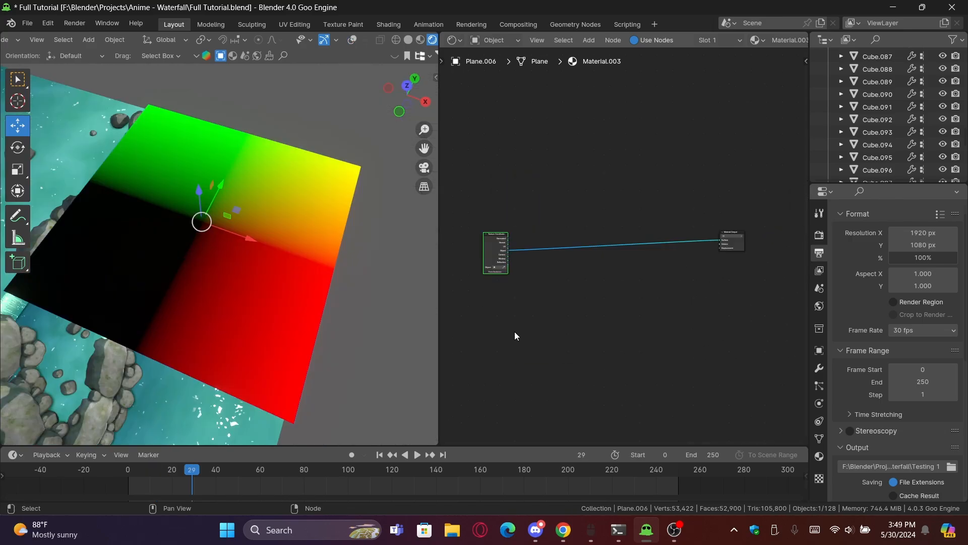
Step: Insert a Vector Math node on the link between the Object output and the Material Output
scroll(552, 356, up, 2)
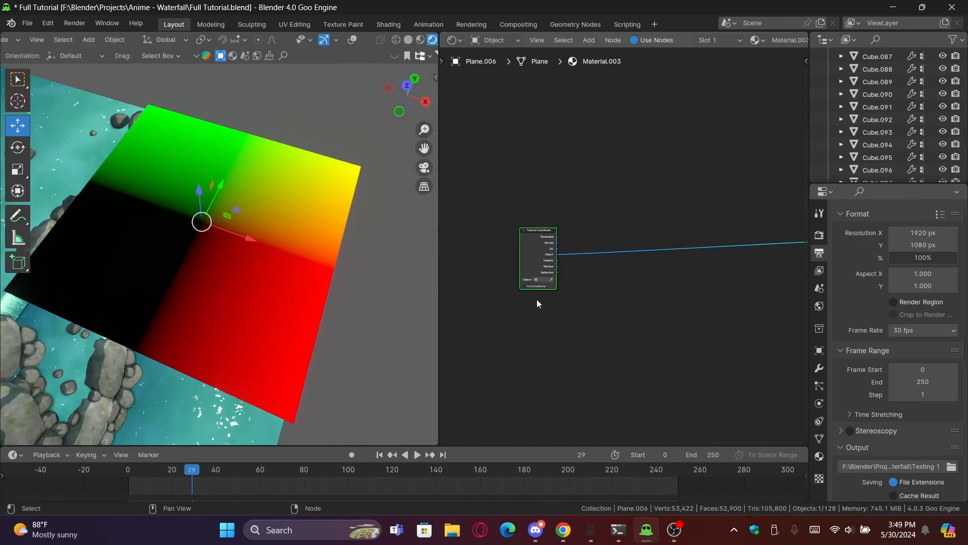
scroll(587, 298, up, 4)
key(shift+a)
click(632, 218)
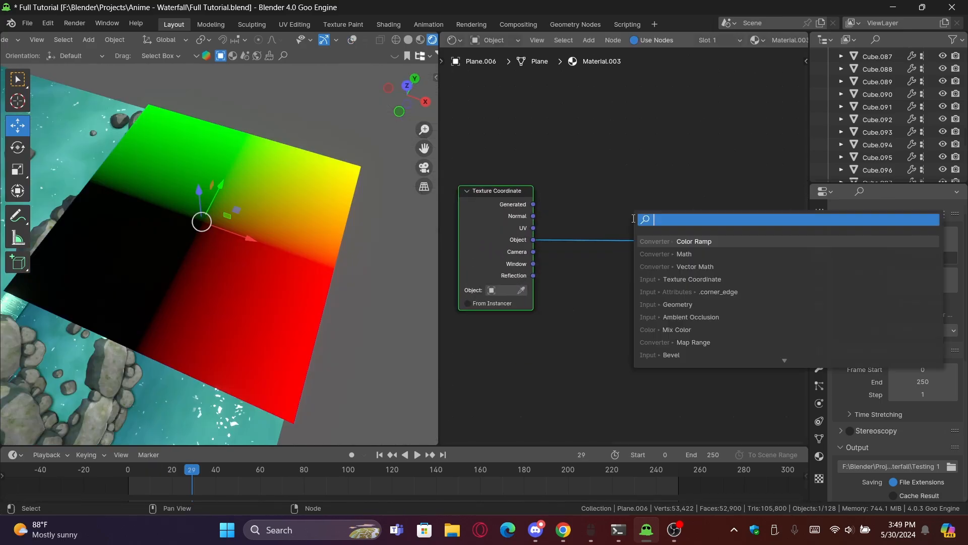
text(vecto)
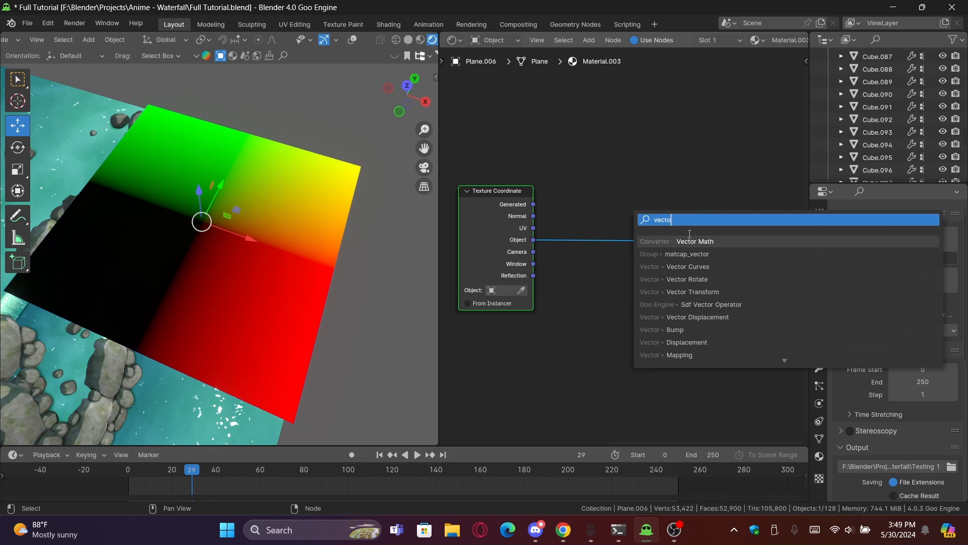
key(Return)
click(619, 219)
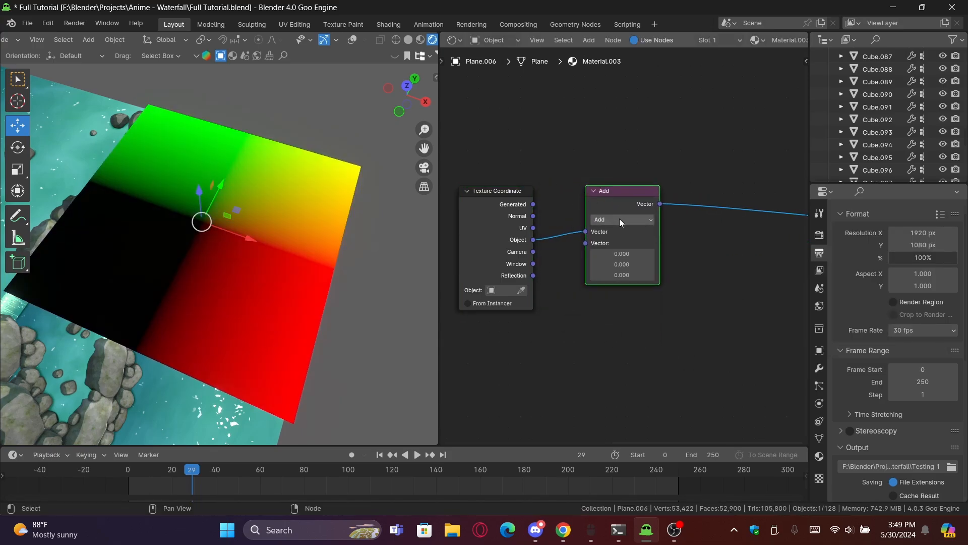
Step: Set the Vector Math operation to Length and preview its Value output on the plane
click(619, 219)
click(619, 394)
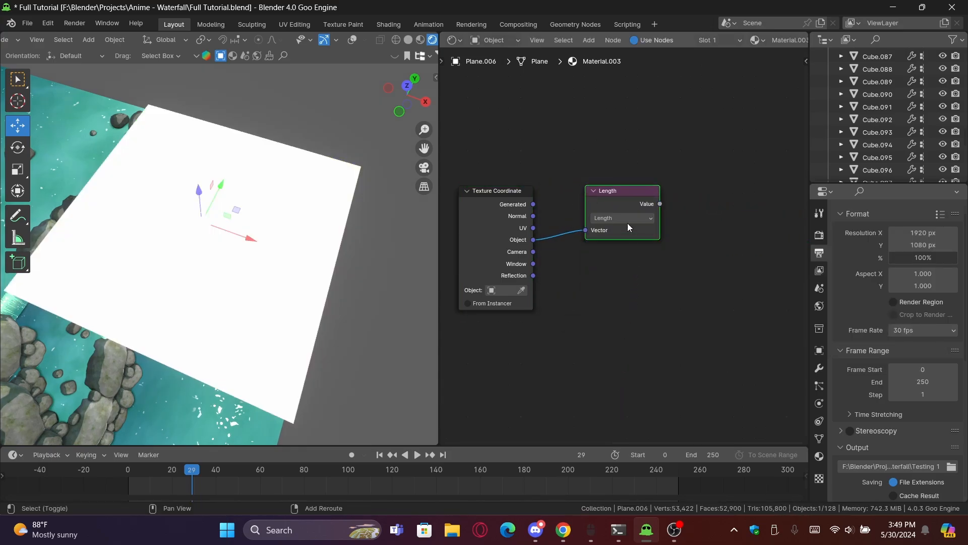
ctrl+shift+click(628, 204)
Step: Rearrange the material's nodes, placing the Length node lower beside the Texture Coordinate node to free up space
middle_drag(720, 236, 594, 256)
scroll(615, 236, down, 4)
drag(734, 227, 688, 197)
middle_drag(605, 212, 689, 234)
drag(557, 229, 578, 288)
Step: Add a Noise Texture node above and beside the Length node
scroll(555, 236, up, 5)
middle_drag(679, 279, 537, 273)
middle_drag(631, 153, 668, 228)
key(shift+a)
text(noise)
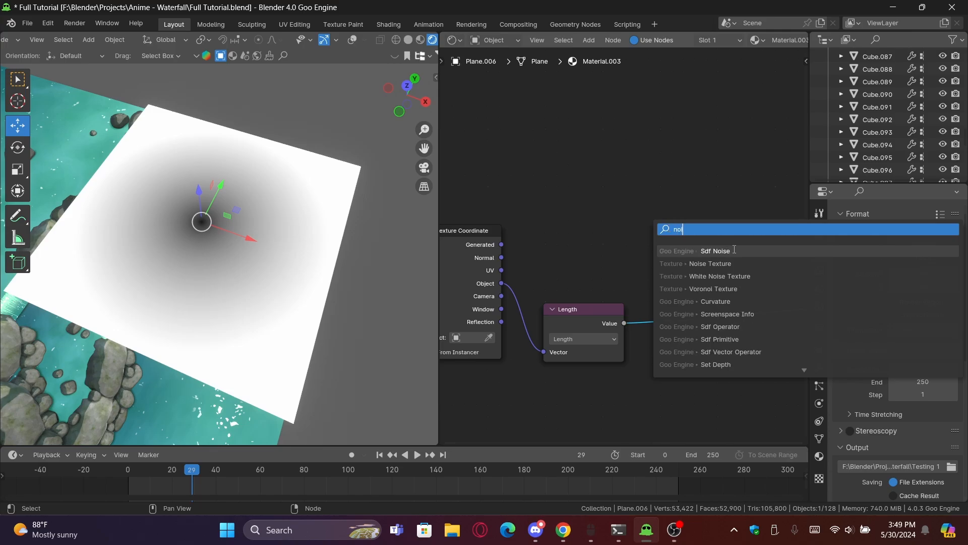
key(Down)
key(Return)
click(646, 248)
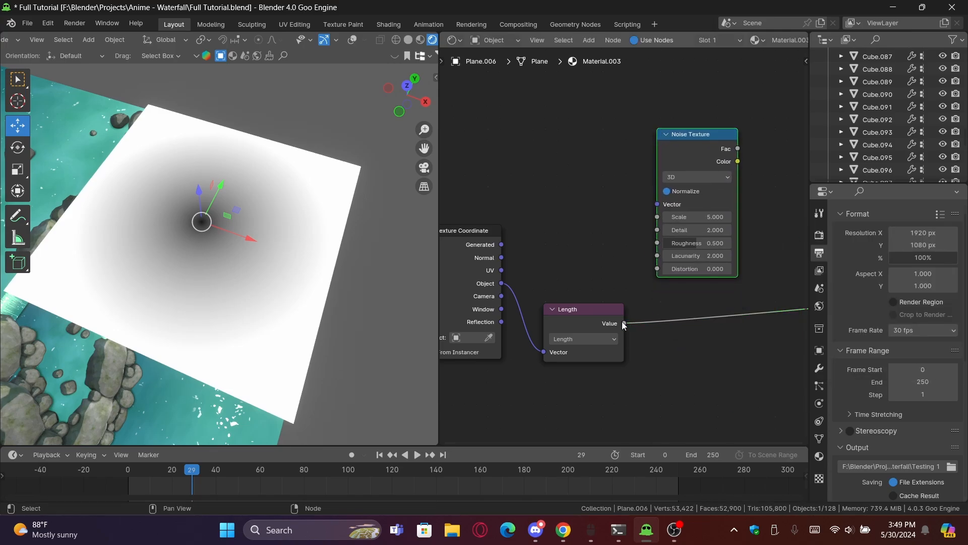
Step: Connect the Length node's Value to the Noise Texture's Vector input and preview the noise on the plane
drag(634, 299, 630, 305)
scroll(604, 339, up, 3)
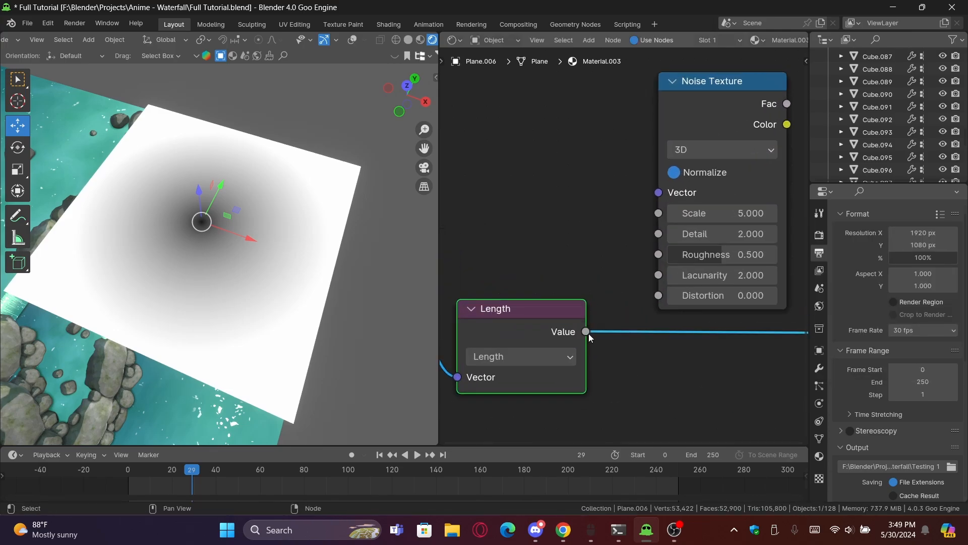
ctrl+shift+click(696, 122)
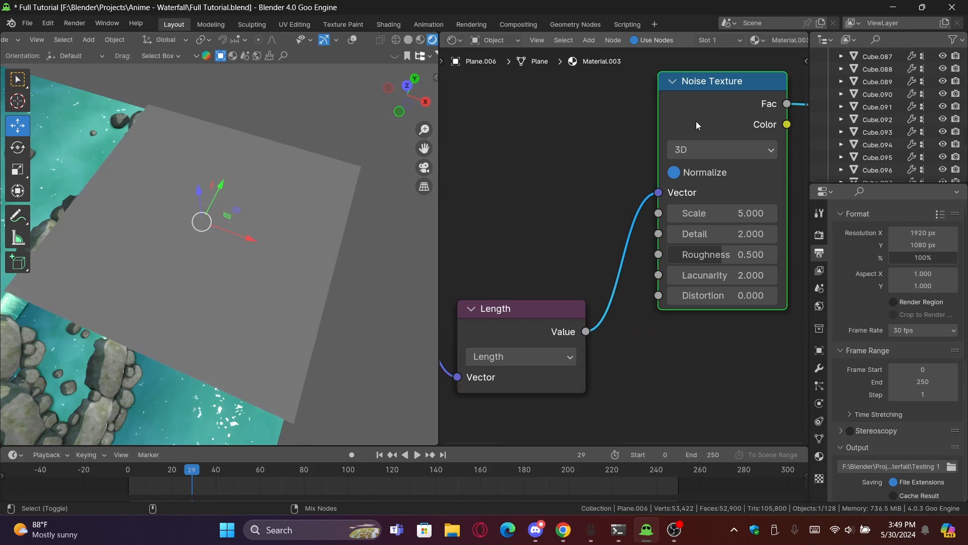
scroll(577, 231, down, 5)
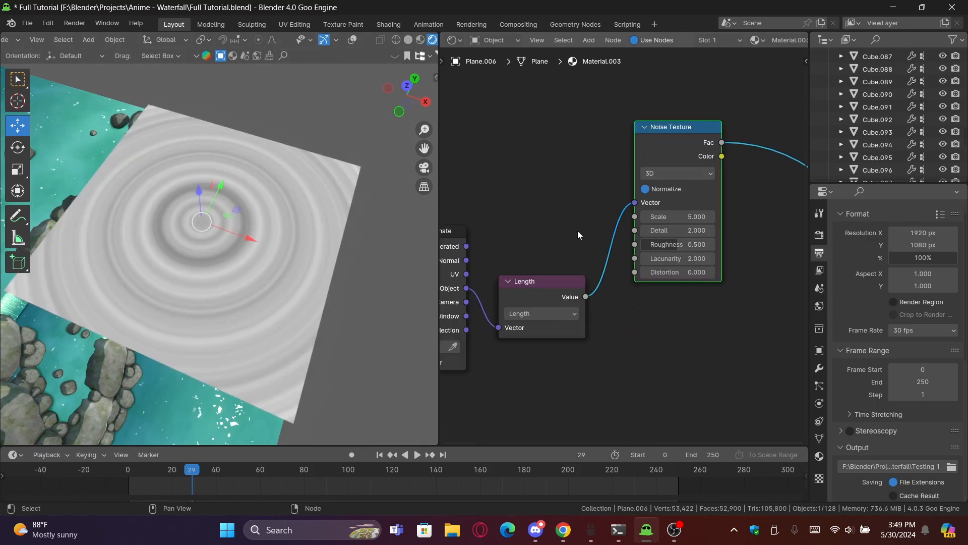
Step: Spread out the Texture Coordinate, Length and Noise Texture nodes, placing the Length node slightly lower
drag(559, 283, 565, 312)
drag(596, 198, 675, 244)
key(g)
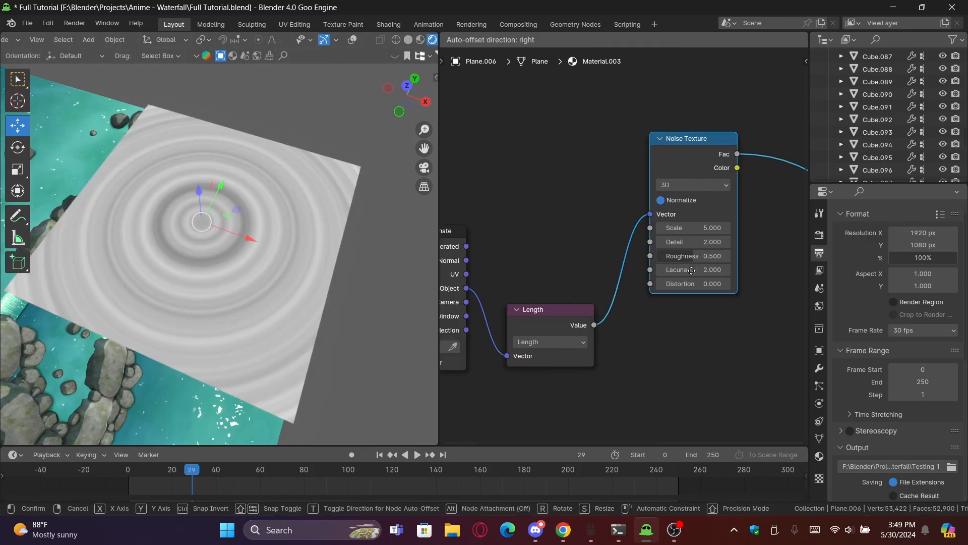
click(702, 279)
middle_drag(642, 239, 750, 198)
drag(564, 238, 537, 237)
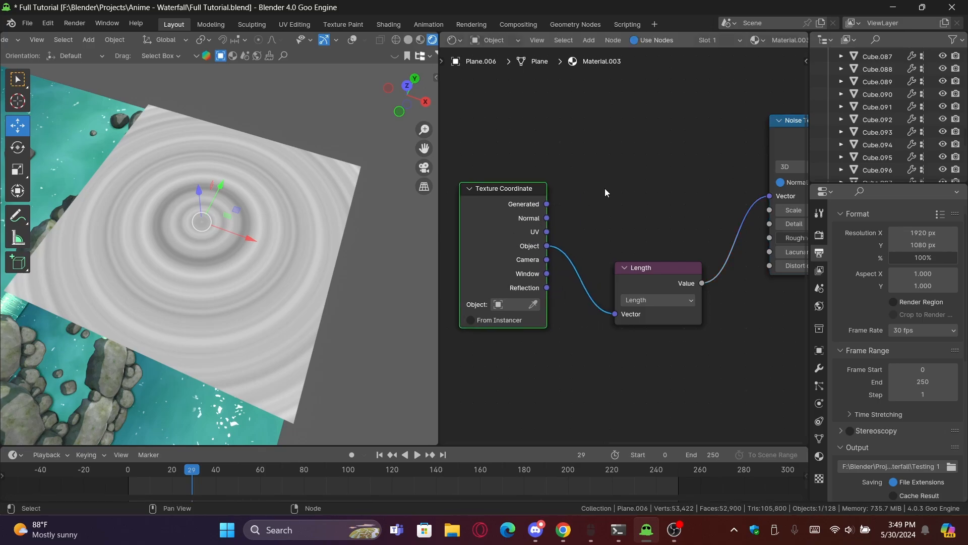
Step: Move the Noise Texture and Material Output farther from the Length node to open a gap between them
middle_drag(684, 186, 680, 188)
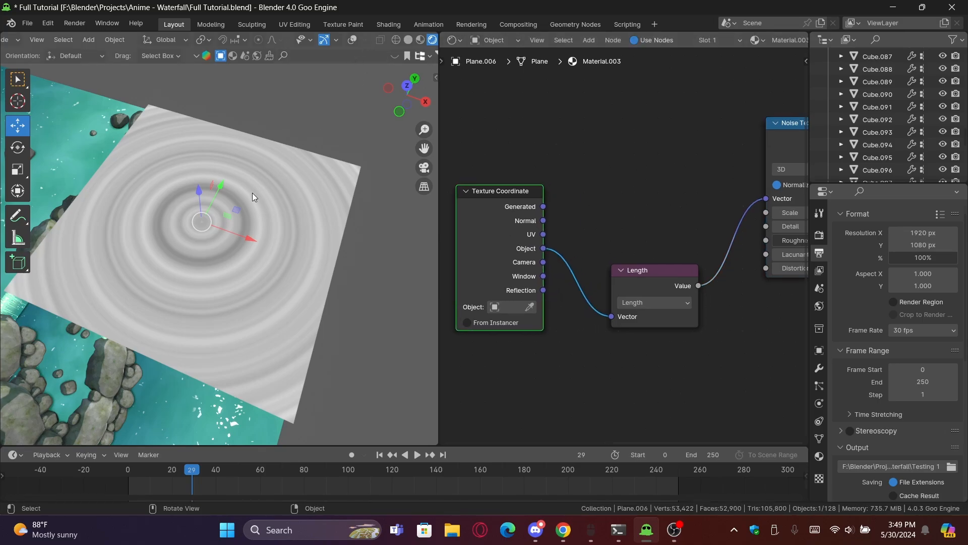
mouse_move(252, 193)
middle_down()
mouse_move(263, 220)
mouse_move(254, 196)
middle_up()
middle_drag(637, 250, 614, 277)
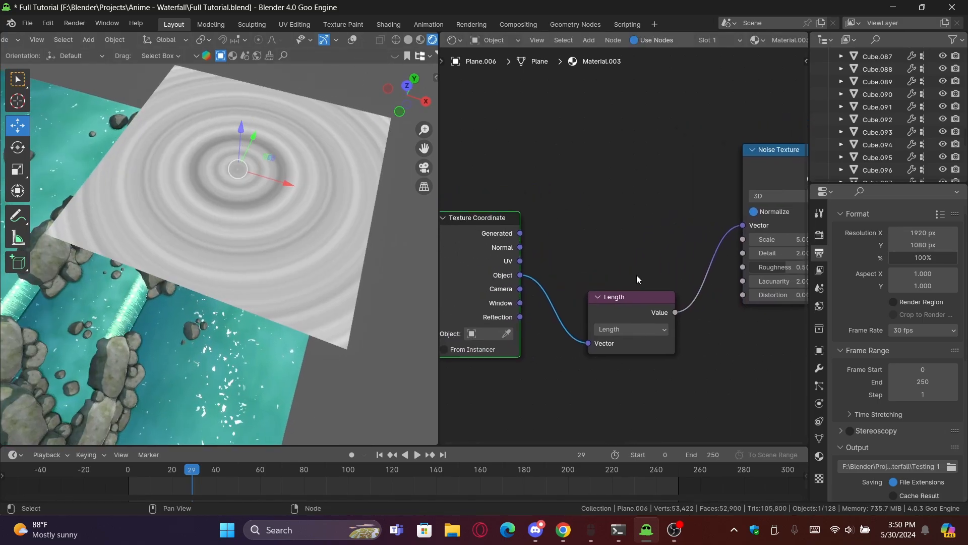
scroll(637, 274, down, 3)
middle_drag(548, 257, 619, 257)
drag(570, 180, 726, 337)
key(g)
click(614, 333)
click(647, 231)
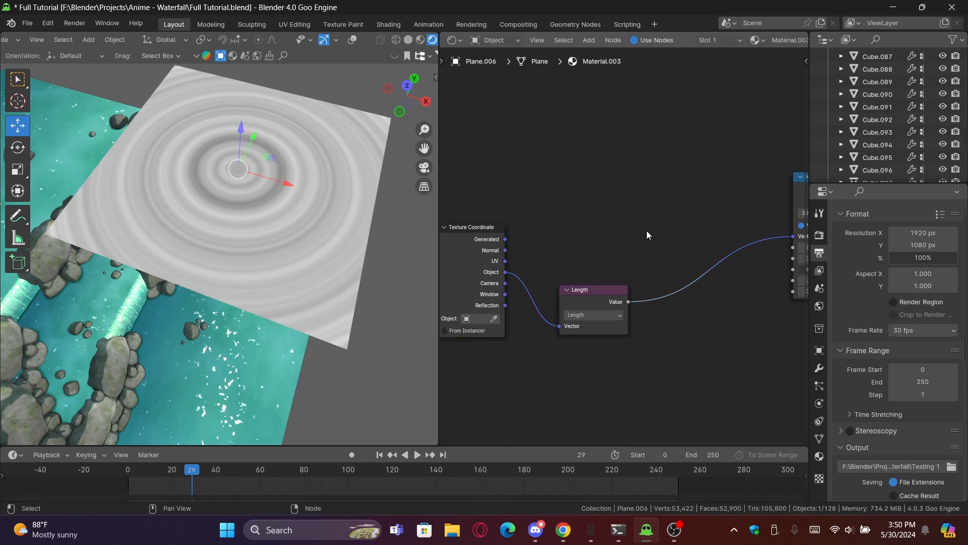
Step: Add a Mix Color node above the Length node and connect the Length Value to its B input
key(shift+a)
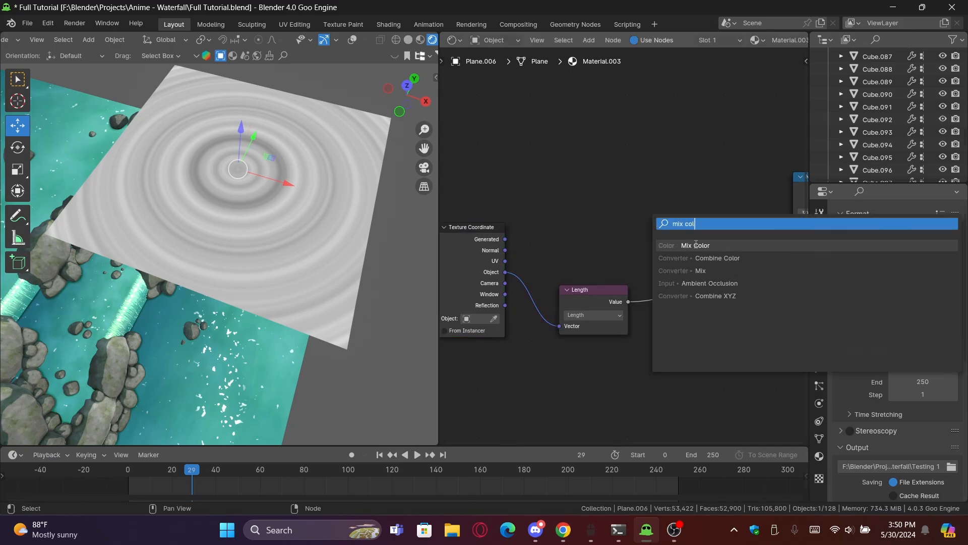
click(696, 245)
click(644, 121)
scroll(643, 297, up, 4)
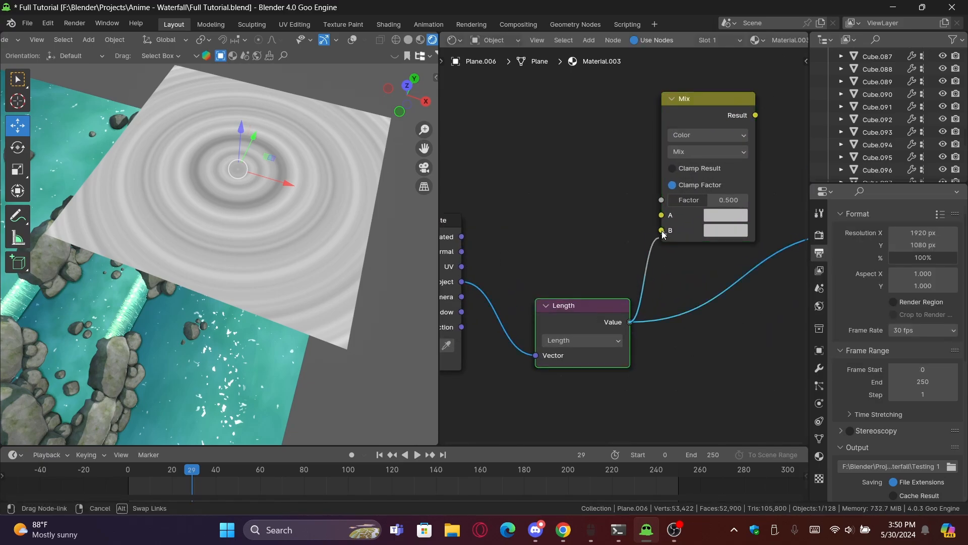
drag(661, 230, 664, 229)
Step: Connect the Texture Coordinate's Object output to the Mix node's A input
middle_drag(649, 249, 692, 245)
scroll(691, 245, up, 1)
right_click(692, 245)
key(Escape)
drag(617, 315, 590, 300)
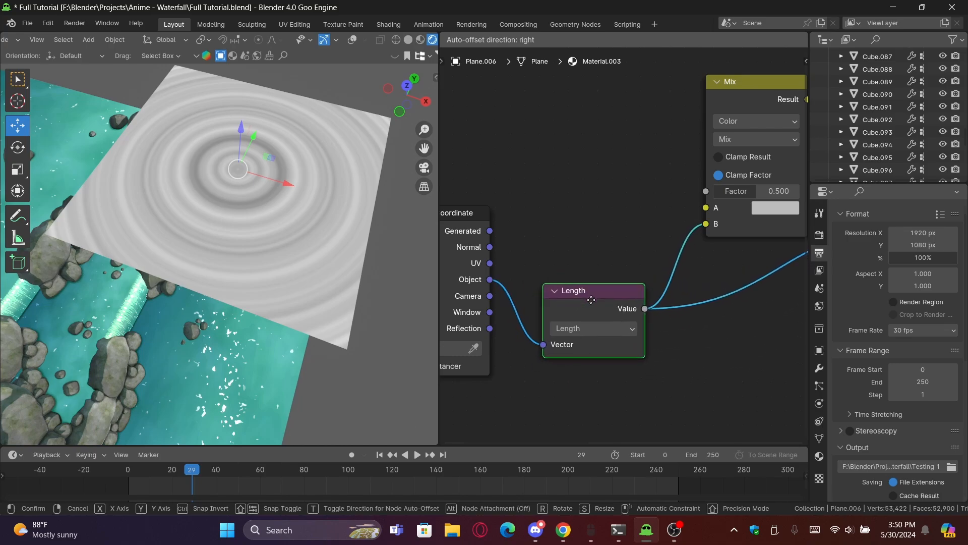
right_click(591, 300)
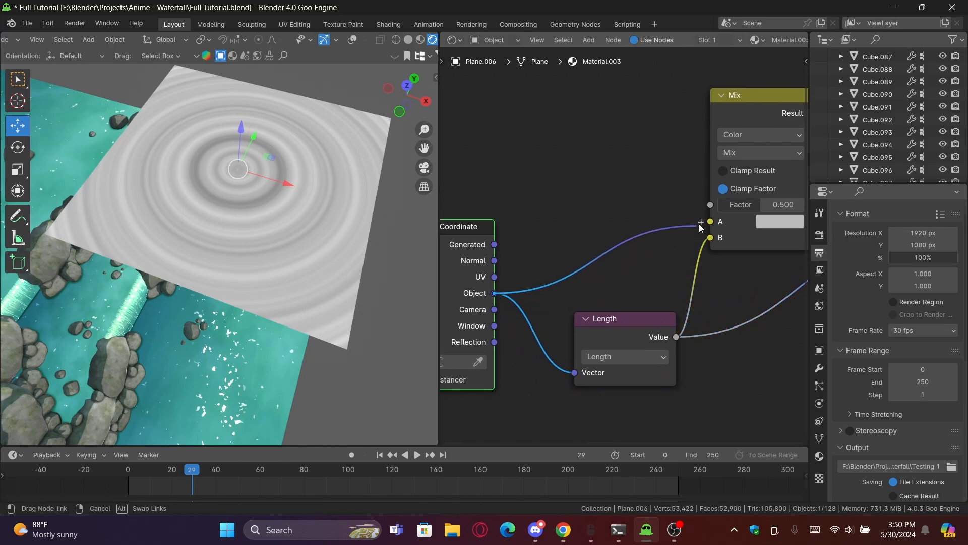
middle_drag(480, 303, 438, 323)
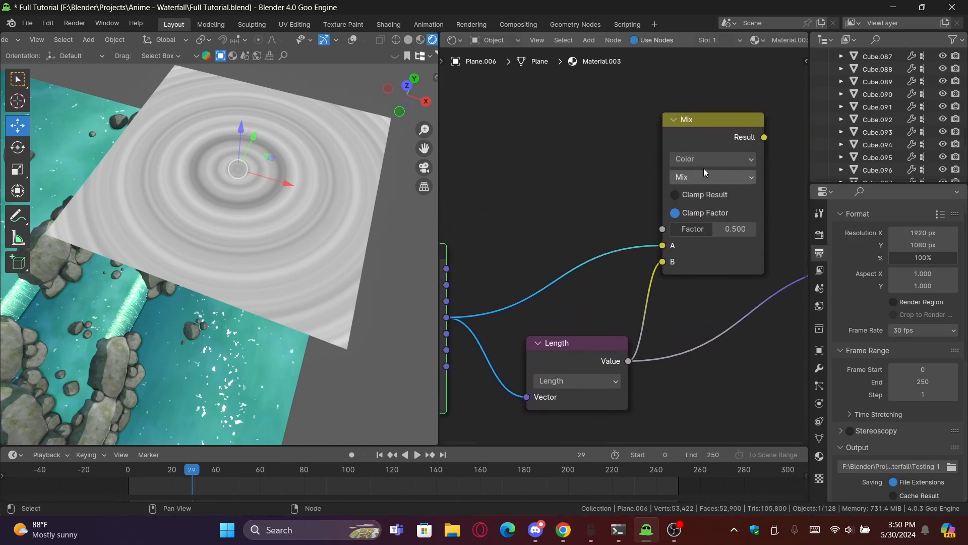
Step: Preview the Mix node's Result on the plane
ctrl+shift+click(731, 125)
middle_drag(370, 222, 363, 222)
middle_drag(708, 229, 668, 241)
mouse_move(694, 240)
mouse_down()
mouse_move(679, 240)
mouse_move(699, 240)
mouse_up()
right_click(700, 240)
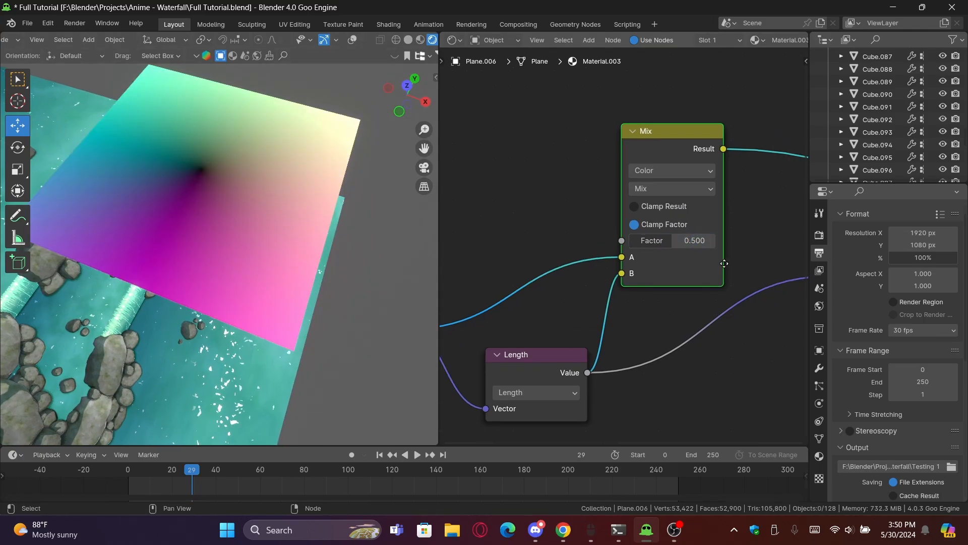
Step: Connect the Mix Result to the Noise Texture's Vector input and preview the Noise Texture's Fac output
middle_drag(737, 254, 560, 245)
drag(546, 141, 647, 265)
middle_drag(769, 278, 677, 266)
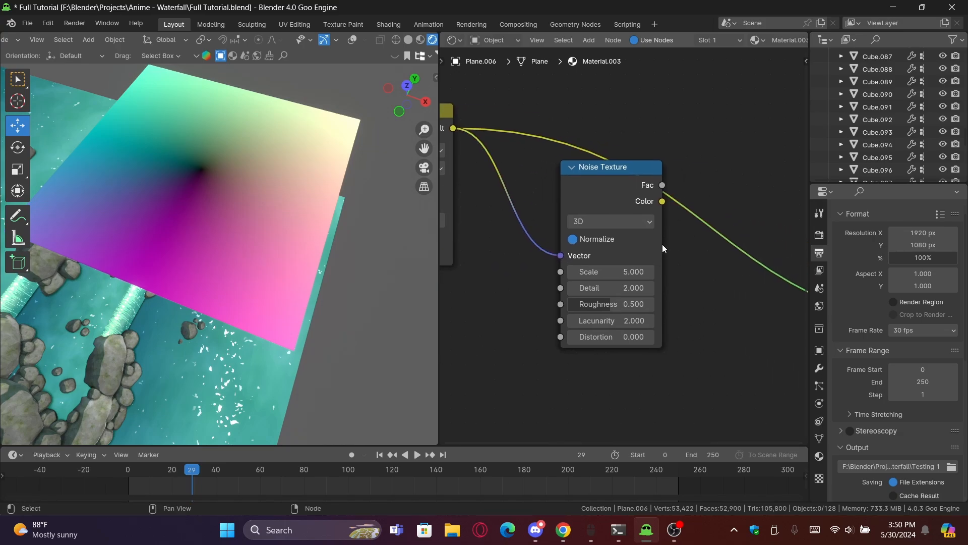
ctrl+shift+click(637, 188)
middle_drag(584, 241, 762, 257)
drag(585, 236, 606, 237)
scroll(664, 255, down, 4)
middle_drag(664, 255, 610, 223)
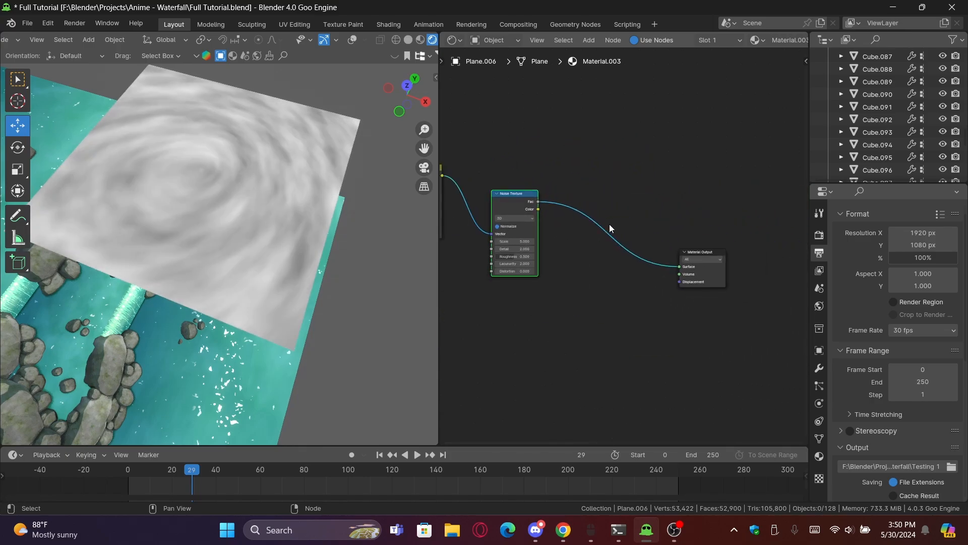
Step: Insert a Color Ramp before the Material Output, set it to Constant and lower its white stop to show more white
key(shift+a)
text(col)
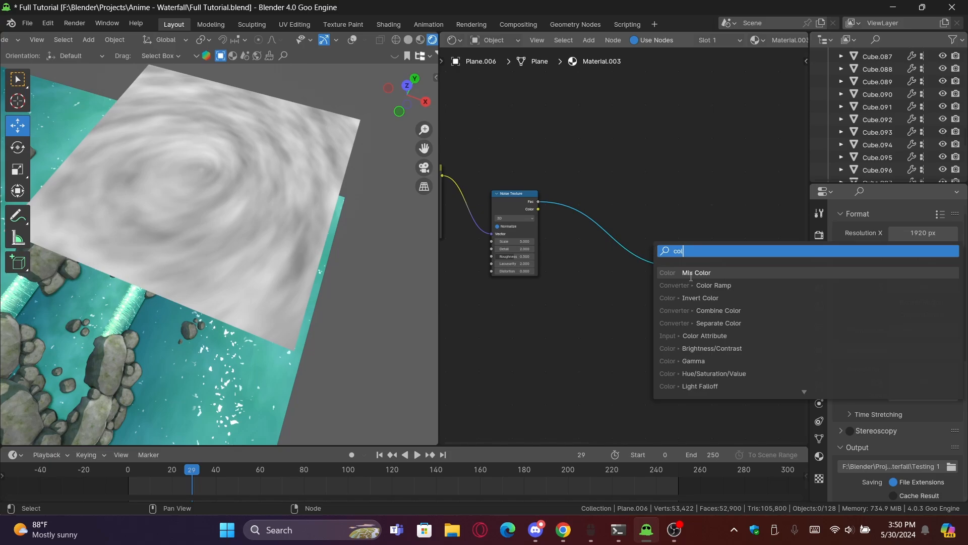
click(692, 283)
click(625, 227)
scroll(625, 227, up, 3)
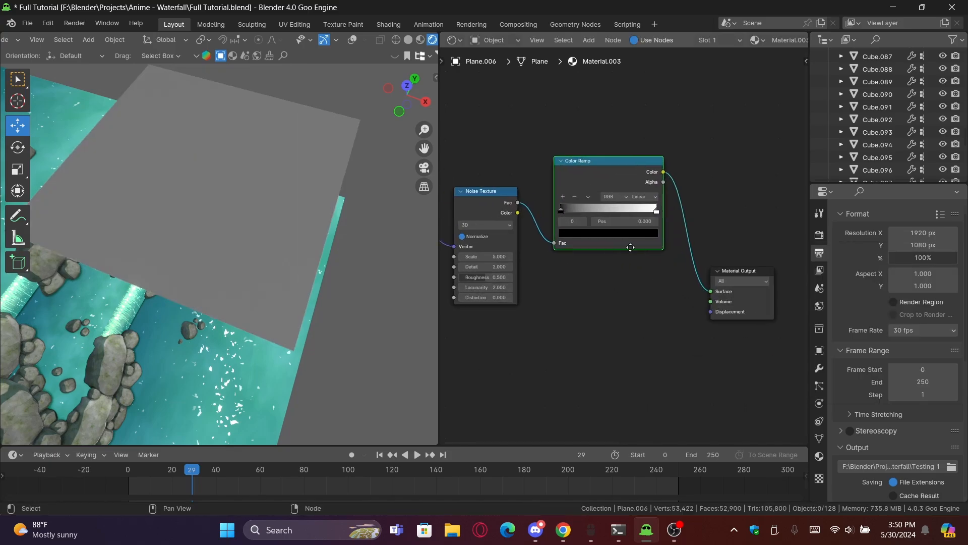
click(681, 289)
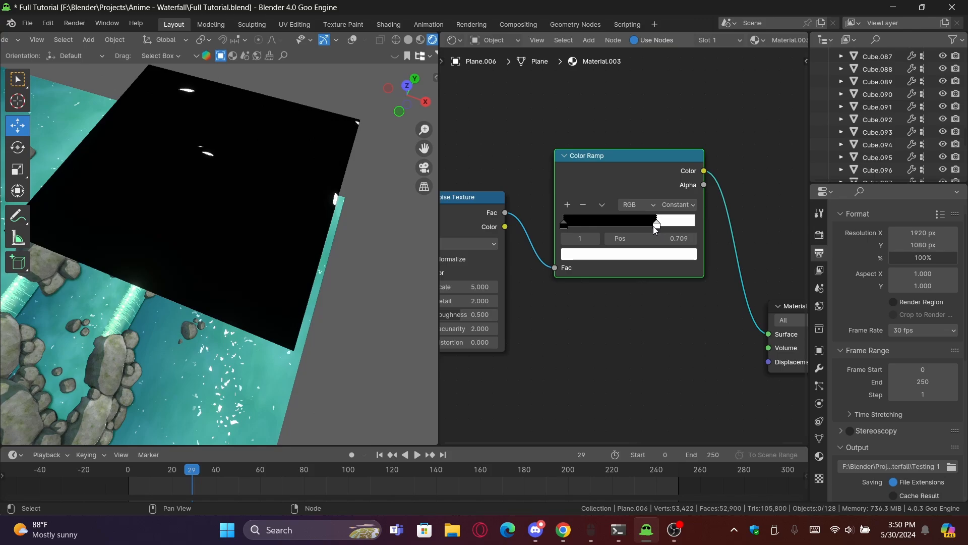
drag(655, 228, 637, 232)
Step: Try out different Factor values on the Mix node
middle_drag(513, 244, 742, 253)
middle_drag(551, 259, 633, 258)
scroll(630, 257, up, 5)
drag(576, 252, 621, 252)
right_click(571, 248)
right_click(620, 252)
scroll(620, 252, down, 5)
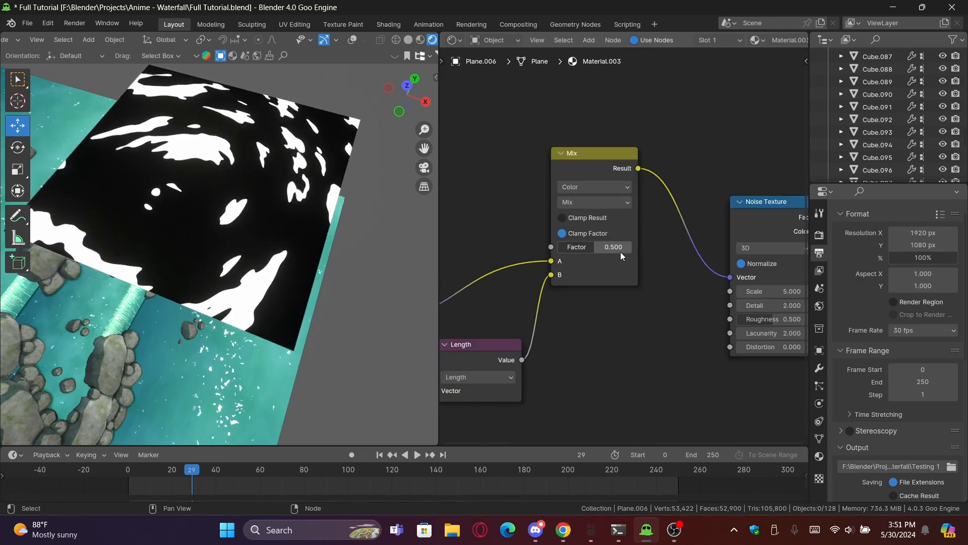
scroll(620, 252, down, 6)
middle_drag(638, 262, 561, 253)
scroll(673, 251, down, 7)
scroll(599, 234, up, 1)
click(777, 297)
middle_drag(658, 279, 702, 274)
scroll(703, 274, up, 4)
scroll(609, 258, up, 12)
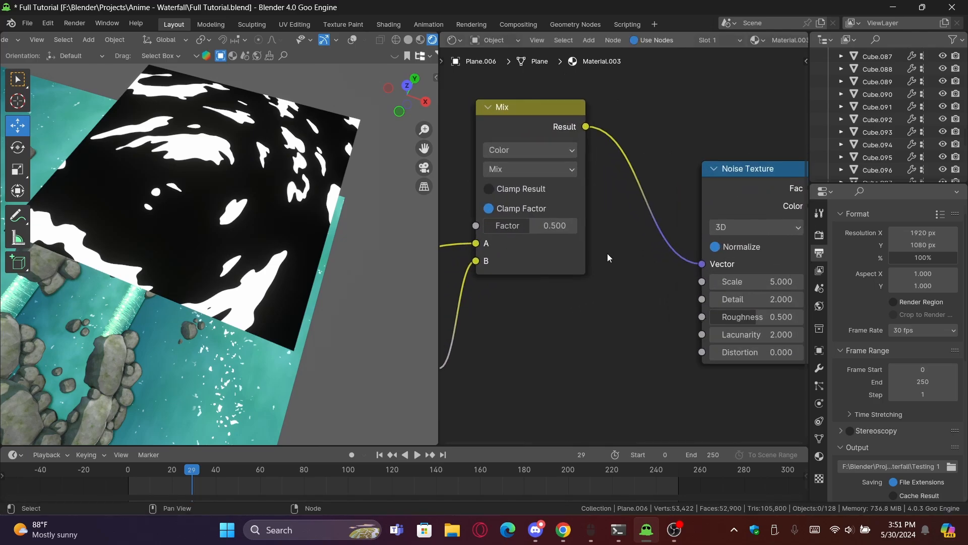
Step: Duplicate the node chain from Texture Coordinate to Color Ramp twice, placing the copies in rows below the original
scroll(620, 254, down, 13)
middle_drag(596, 263, 610, 230)
scroll(611, 230, down, 4)
scroll(636, 241, down, 3)
drag(507, 171, 761, 312)
shift+middle_drag(707, 264, 706, 188)
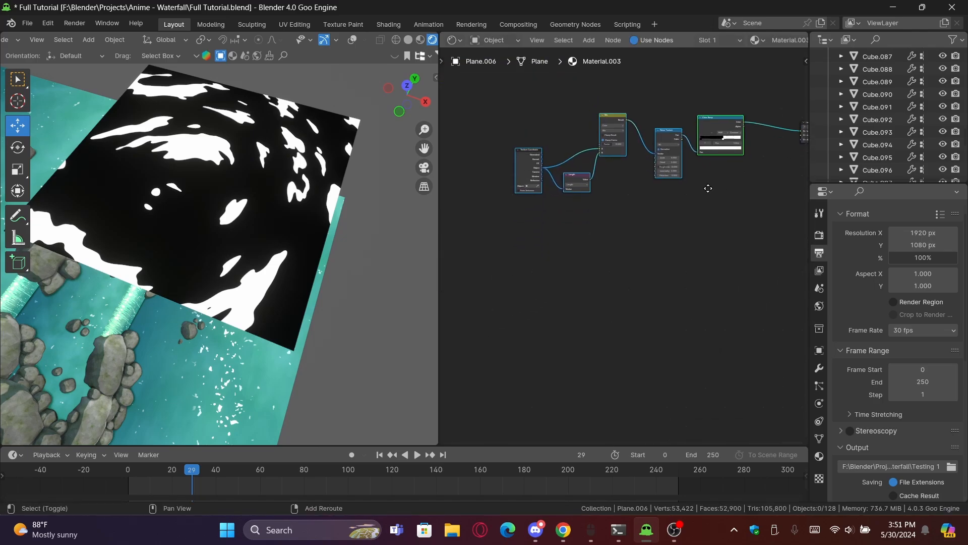
key(shift+d)
click(706, 274)
shift+middle_drag(708, 259, 710, 208)
key(shift+d)
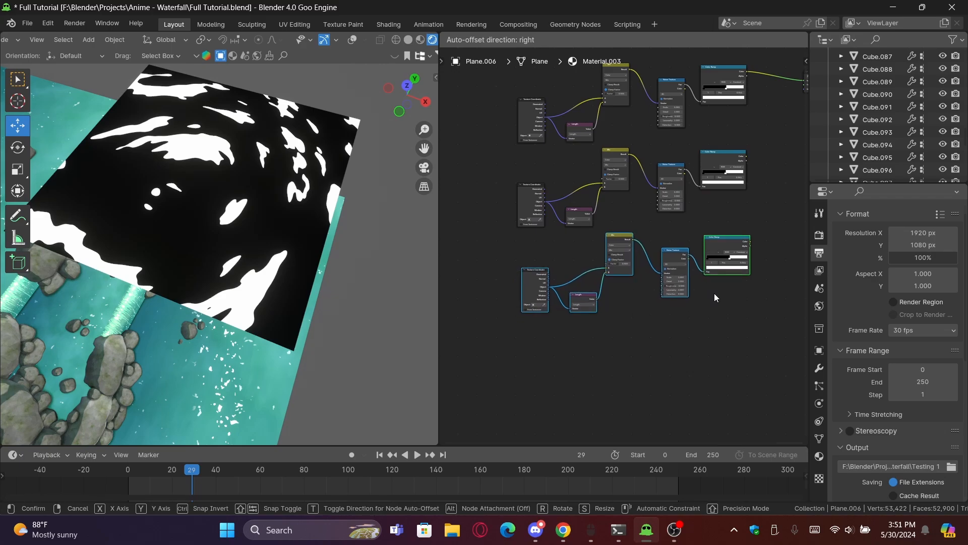
click(715, 296)
Step: Change the Factor of the Mix node in the first node chain
middle_drag(789, 105, 726, 173)
scroll(618, 188, up, 3)
middle_drag(619, 188, 677, 286)
scroll(626, 259, up, 11)
scroll(607, 264, up, 4)
scroll(620, 274, up, 5)
scroll(736, 275, down, 6)
middle_drag(751, 275, 610, 269)
middle_drag(477, 270, 554, 257)
scroll(553, 258, up, 4)
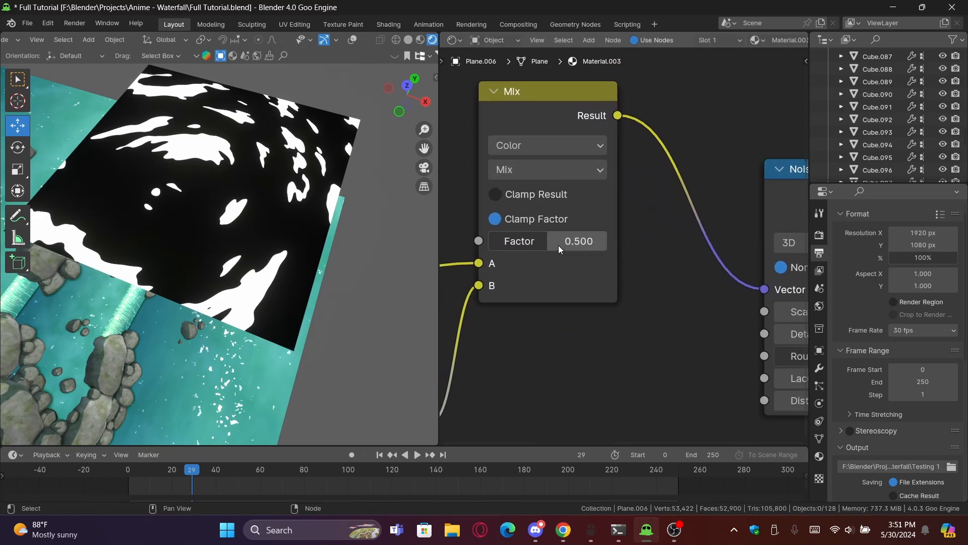
mouse_move(559, 249)
mouse_down()
mouse_move(592, 249)
mouse_move(558, 249)
mouse_up()
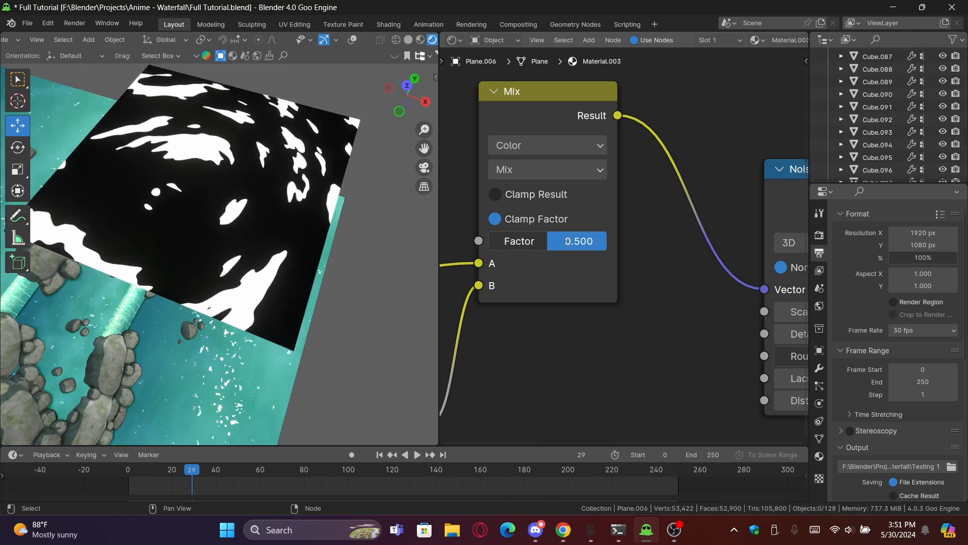
key(Return)
Step: Set the position of the white stop on the first chain's Color Ramp to 0.644
middle_drag(642, 253, 464, 222)
middle_drag(706, 237, 490, 213)
middle_drag(729, 209, 655, 245)
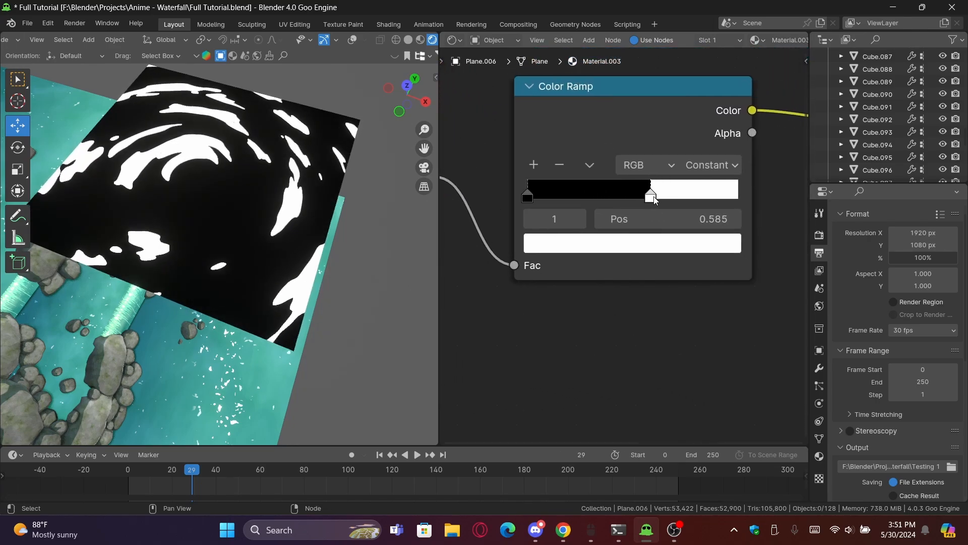
drag(654, 199, 659, 199)
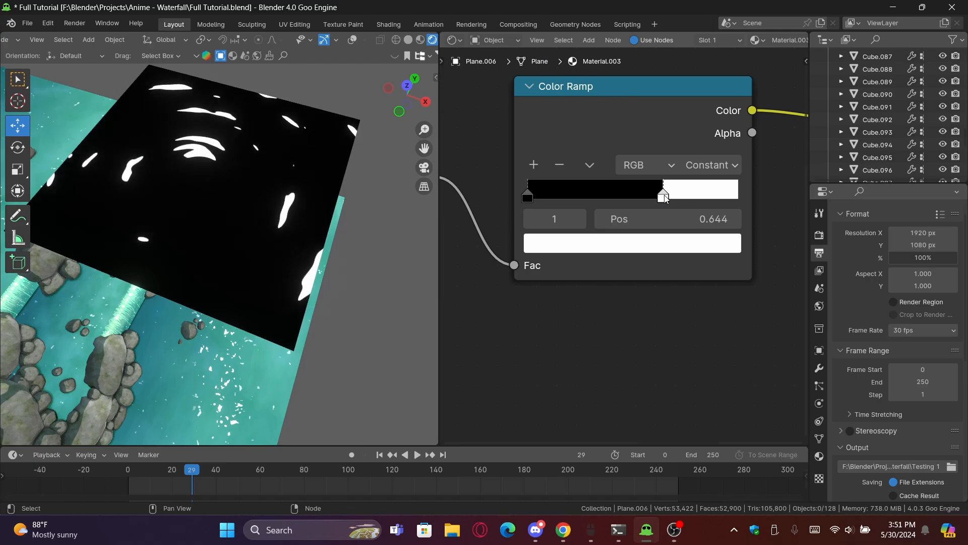
Step: Preview the middle chain's Color Ramp and set that chain's Mix Factor to 0.7
scroll(664, 199, down, 6)
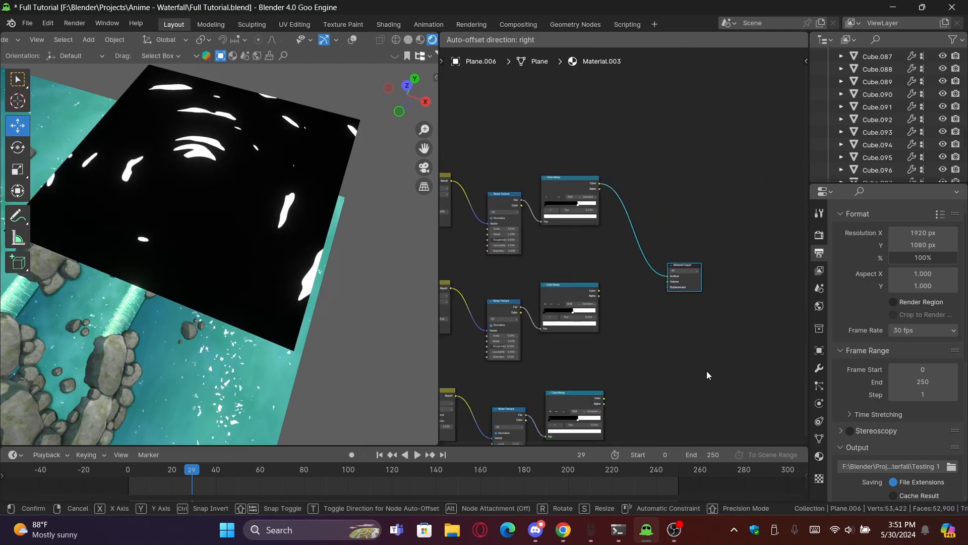
scroll(576, 287, up, 8)
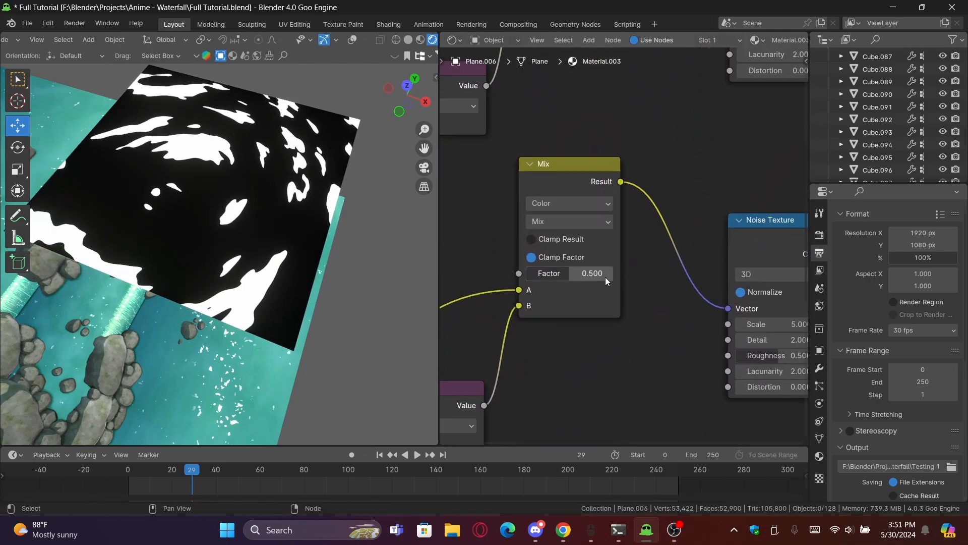
text(.7)
key(Return)
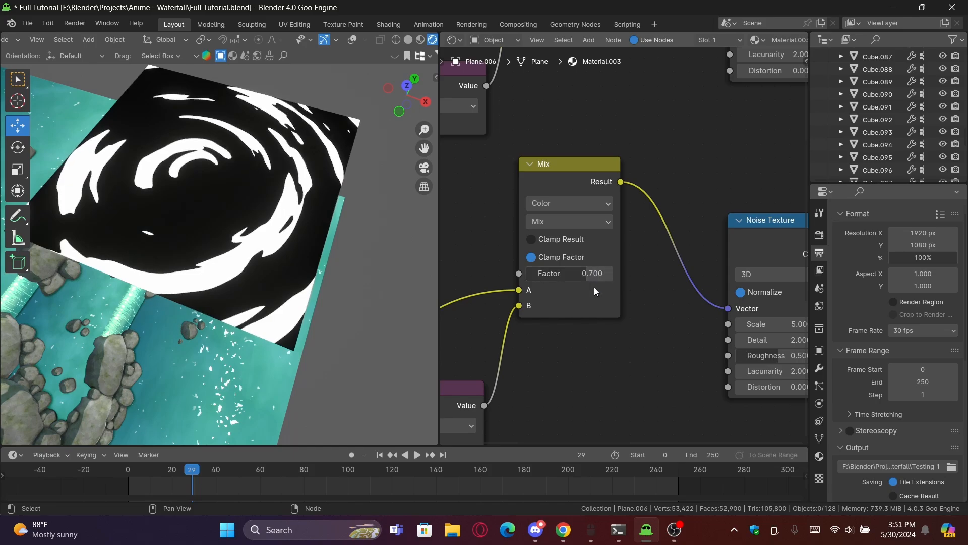
key(Return)
Step: Raise the position of the white stop on the middle chain's Color Ramp to thin the white rings
scroll(626, 260, down, 2)
middle_drag(665, 242, 765, 159)
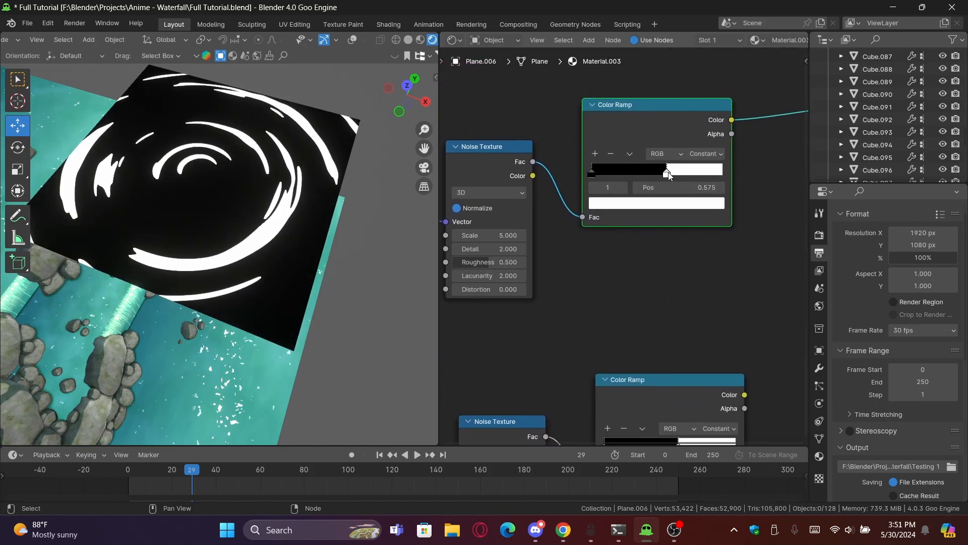
drag(669, 175, 671, 175)
scroll(739, 232, down, 4)
middle_drag(739, 232, 591, 275)
scroll(591, 276, down, 5)
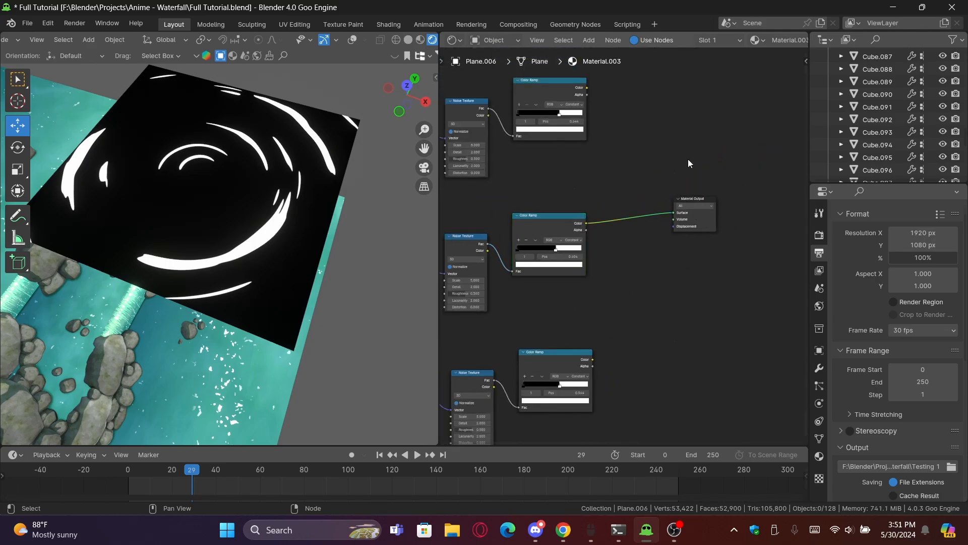
Step: Move the Material Output lower and preview the bottom chain's Color Ramp on the plane
click(693, 202)
middle_drag(687, 303, 710, 196)
key(g)
click(709, 293)
ctrl+shift+click(592, 252)
middle_drag(633, 254, 734, 242)
scroll(523, 270, up, 6)
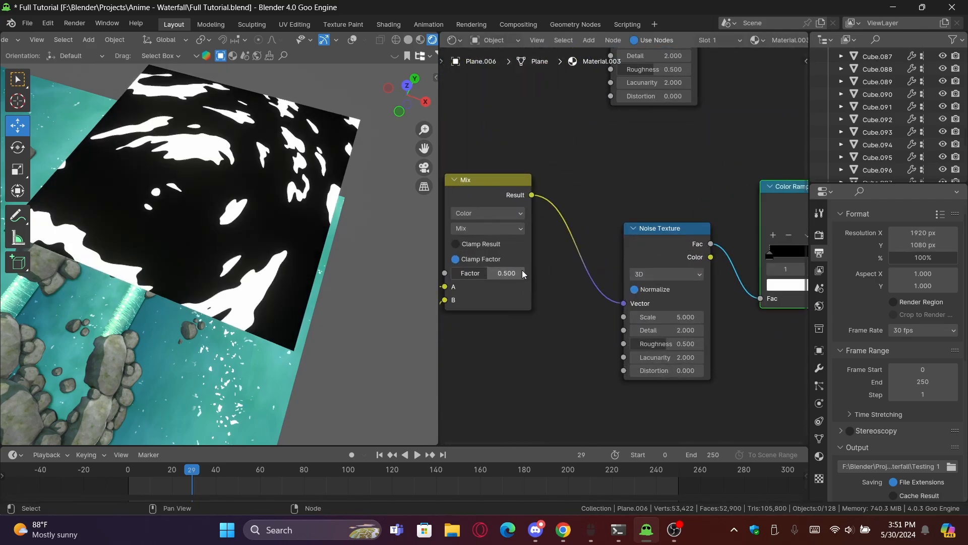
Step: Set the bottom chain's Mix Factor to 0.9 and move its Color Ramp's white stop to position 0.531
key(Return)
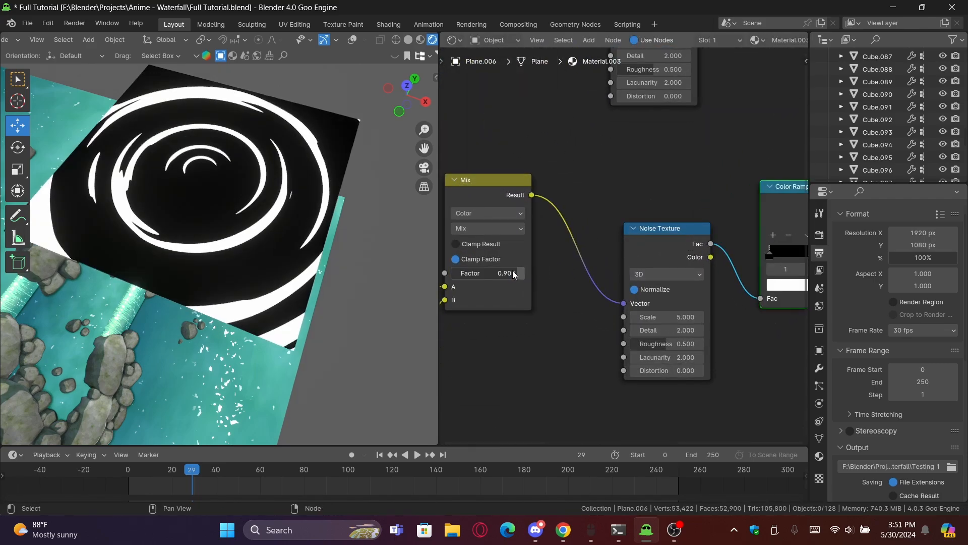
middle_drag(673, 257, 513, 240)
drag(682, 239, 677, 241)
Step: Compare the ripple patterns by previewing the top, middle and bottom chains' Color Ramps in turn on the plane
scroll(659, 241, down, 8)
middle_drag(694, 117, 659, 259)
middle_drag(628, 171, 674, 144)
ctrl+shift+click(687, 119)
ctrl+shift+click(677, 234)
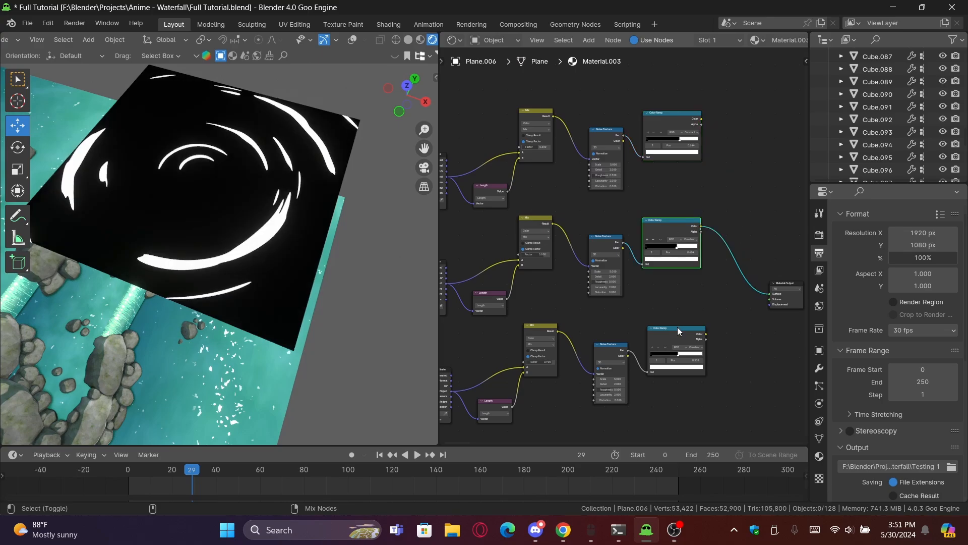
ctrl+shift+click(677, 328)
ctrl+shift+click(670, 219)
ctrl+shift+click(673, 121)
ctrl+shift+click(675, 227)
ctrl+shift+click(683, 123)
ctrl+shift+click(684, 228)
ctrl+shift+click(677, 333)
ctrl+shift+click(674, 227)
ctrl+shift+click(675, 127)
Step: Move the Texture Coordinate nodes of all three chains away from their Length and Mix nodes to make room
middle_drag(612, 253, 647, 223)
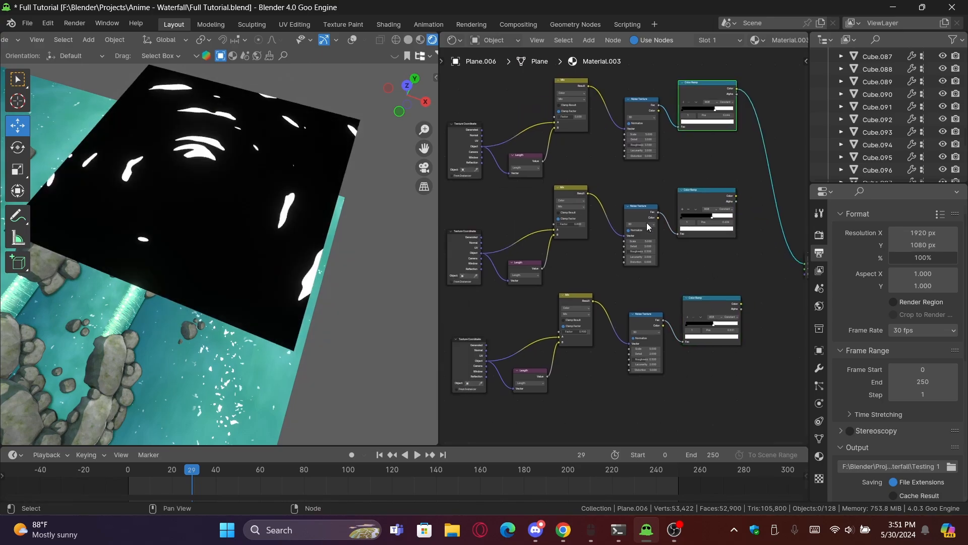
scroll(616, 292, up, 8)
middle_drag(616, 293, 653, 242)
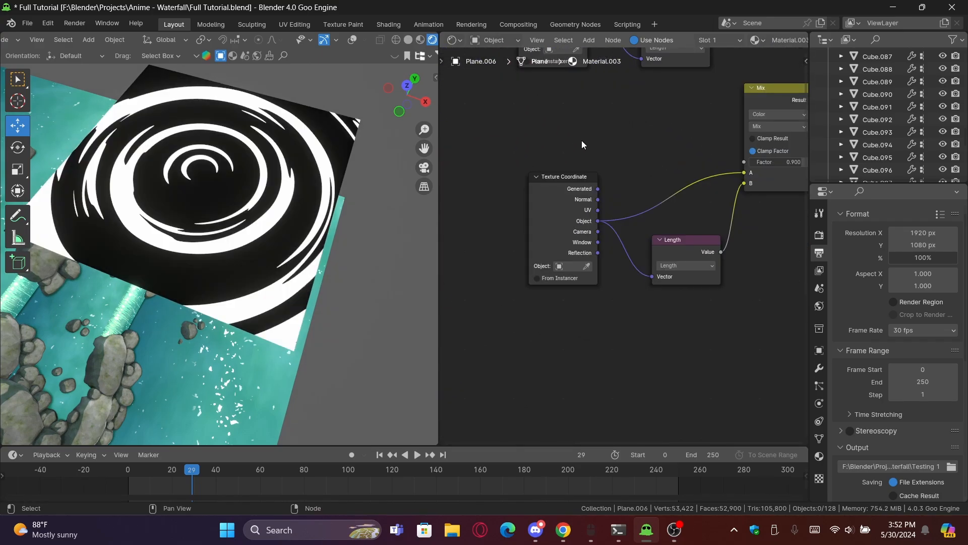
middle_drag(568, 220, 664, 326)
scroll(621, 268, down, 5)
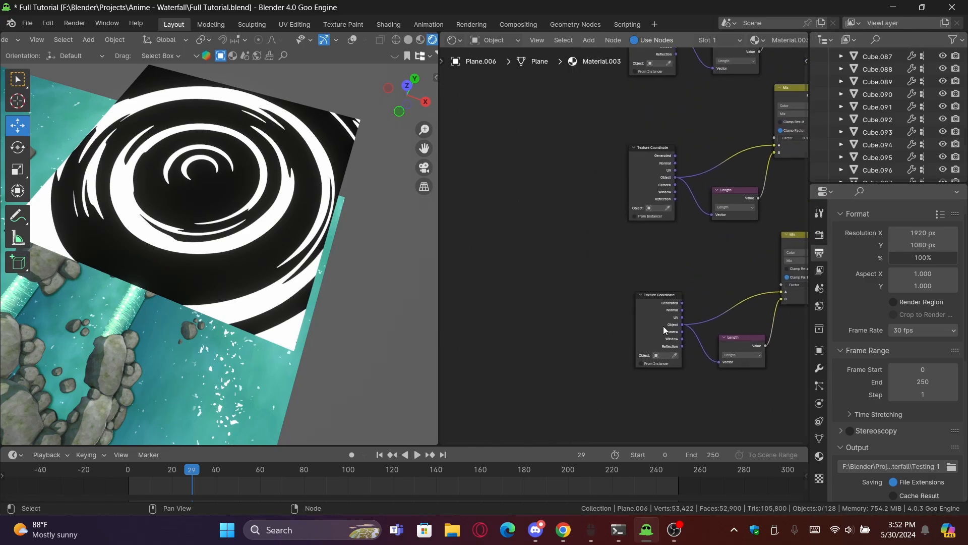
drag(663, 326, 547, 306)
middle_drag(637, 185, 653, 242)
drag(652, 242, 535, 246)
middle_drag(604, 212, 592, 289)
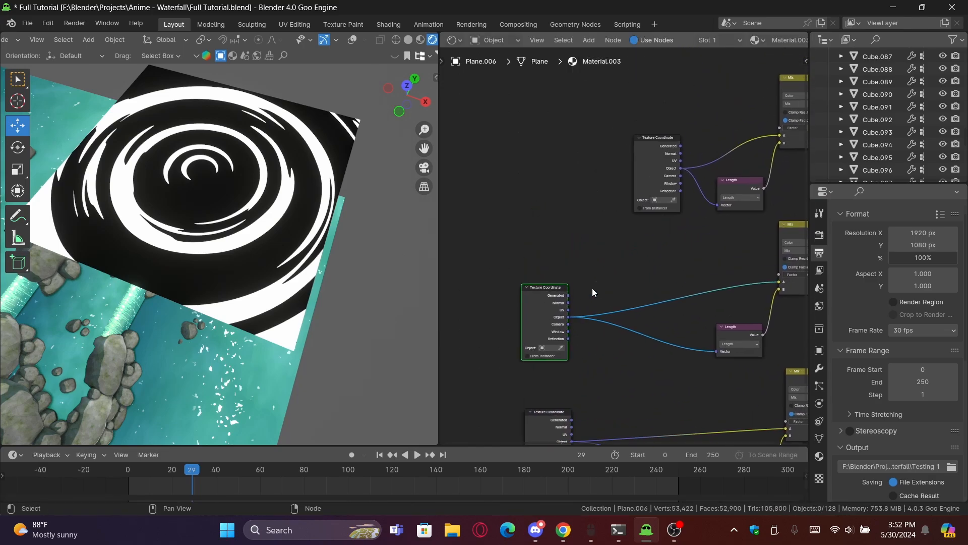
drag(642, 173, 537, 176)
scroll(639, 361, down, 1)
Step: Insert a Mapping node between the bottom chain's Texture Coordinate and Mix nodes
middle_drag(639, 362, 578, 244)
key(shift+a)
click(580, 249)
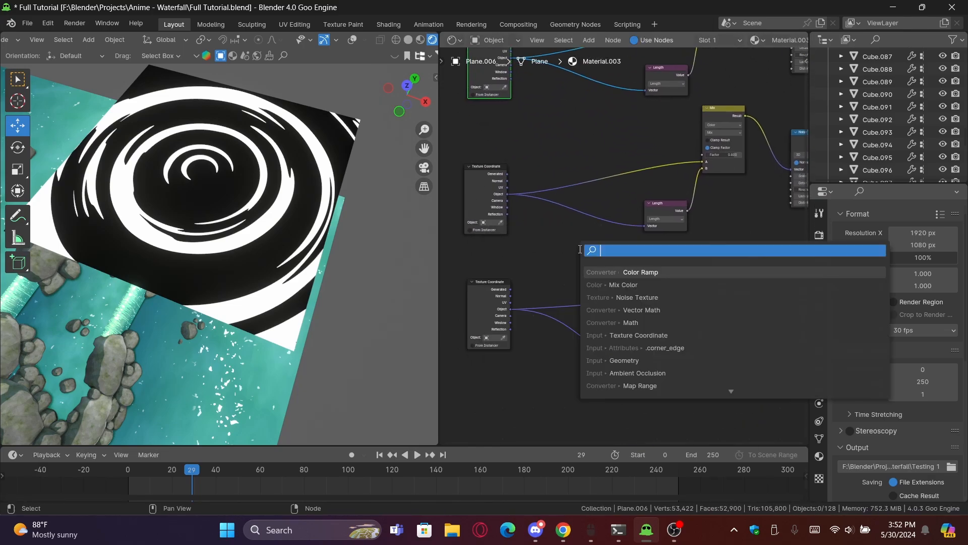
click(621, 271)
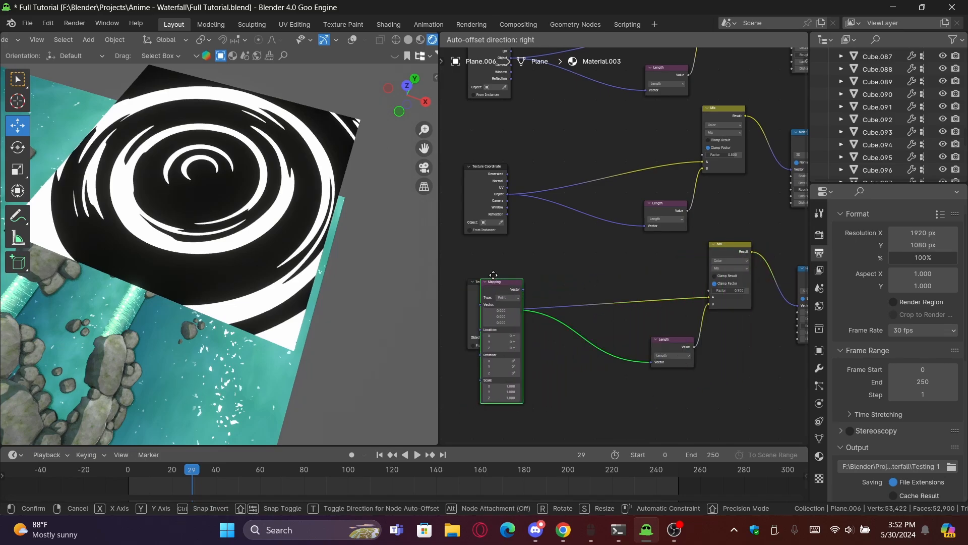
click(536, 274)
Step: Duplicate the Mapping node into the middle and top chains, between each Texture Coordinate and Mix node
middle_drag(595, 249, 599, 303)
key(g)
click(600, 202)
middle_drag(603, 246, 599, 318)
key(shift+d)
click(602, 189)
scroll(622, 274, down, 4)
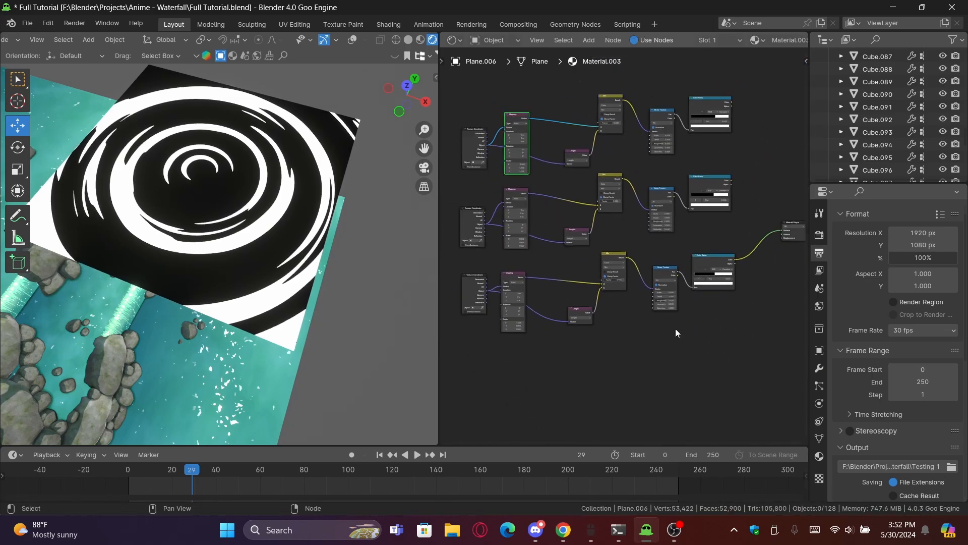
Step: Examine a Mapping node's location values and preview each chain's Color Ramp on the plane
middle_drag(658, 253, 662, 296)
scroll(544, 222, up, 8)
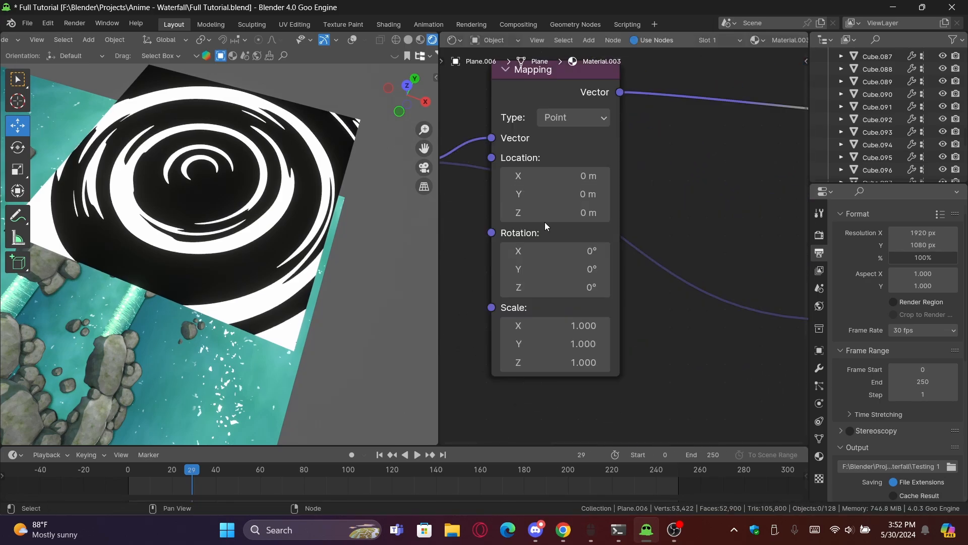
mouse_move(556, 212)
mouse_down()
mouse_move(590, 212)
mouse_move(567, 212)
mouse_up()
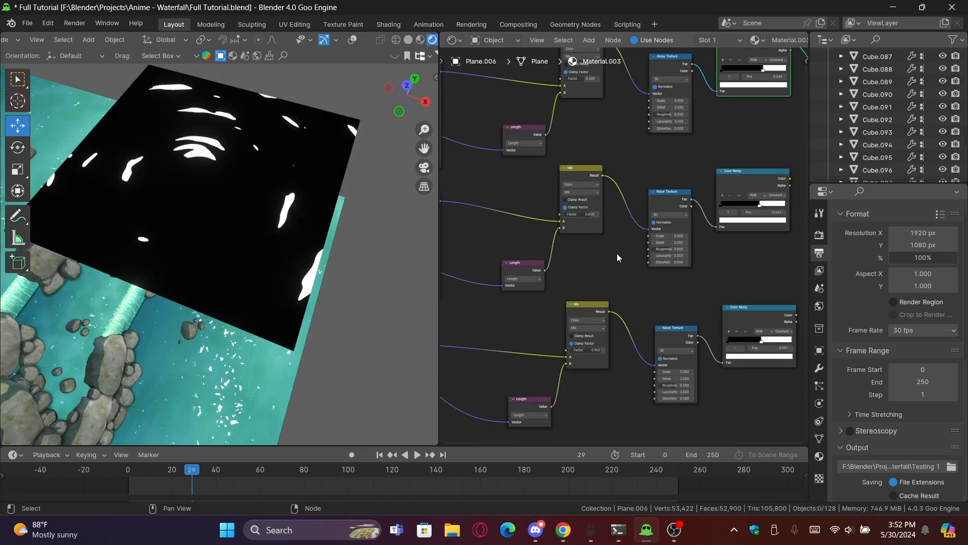
scroll(617, 257, down, 3)
ctrl+shift+click(717, 227)
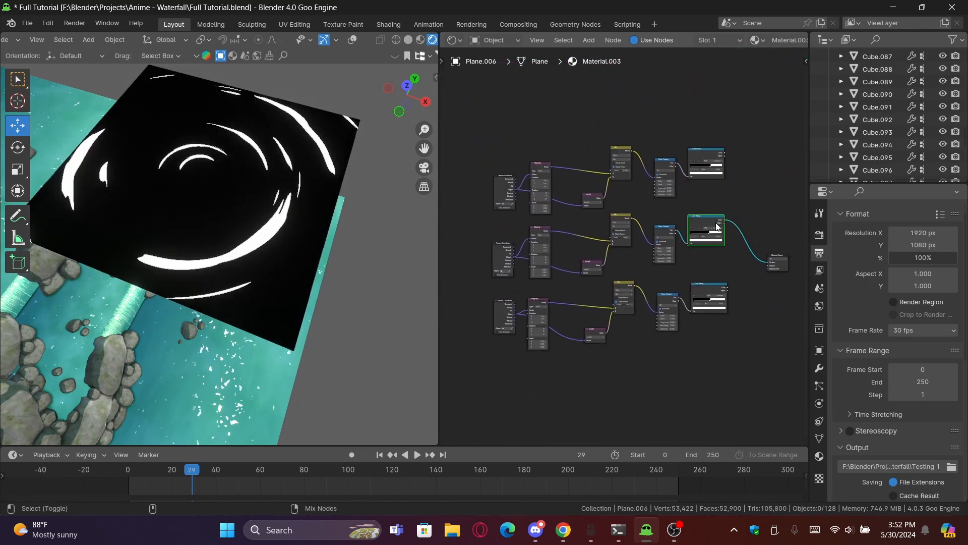
ctrl+shift+click(712, 293)
Step: Change the bottom chain's Noise Texture from 3D to 4D
scroll(667, 268, up, 6)
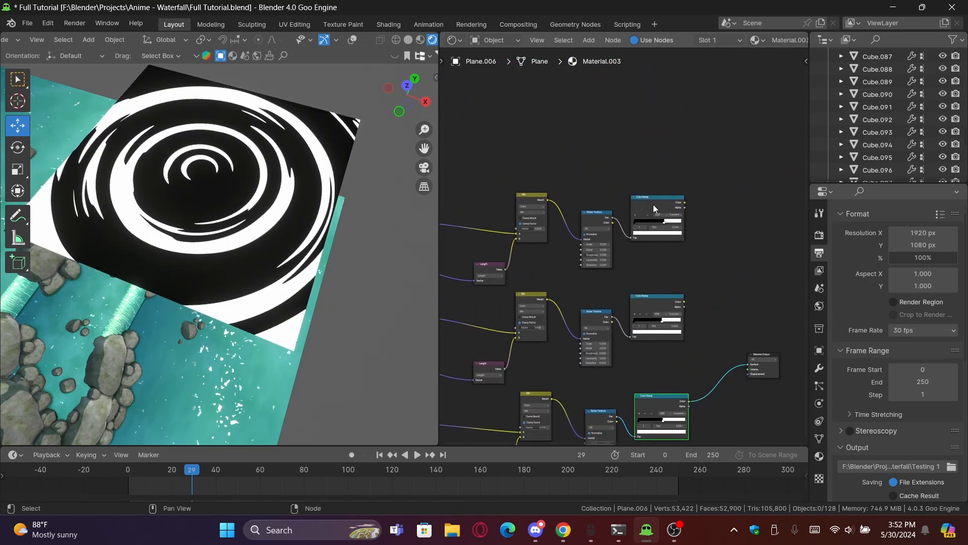
scroll(619, 286, up, 2)
middle_drag(623, 311, 623, 68)
scroll(622, 67, down, 1)
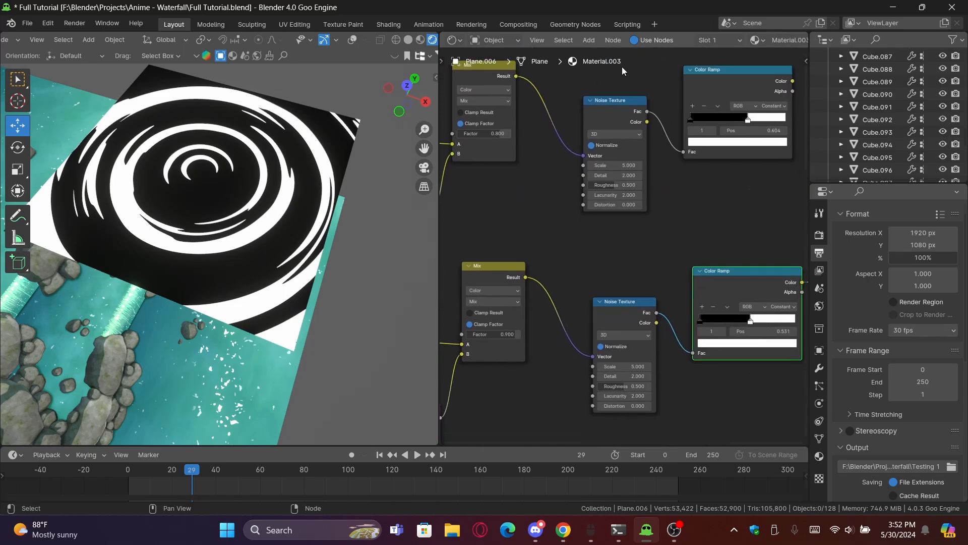
click(613, 338)
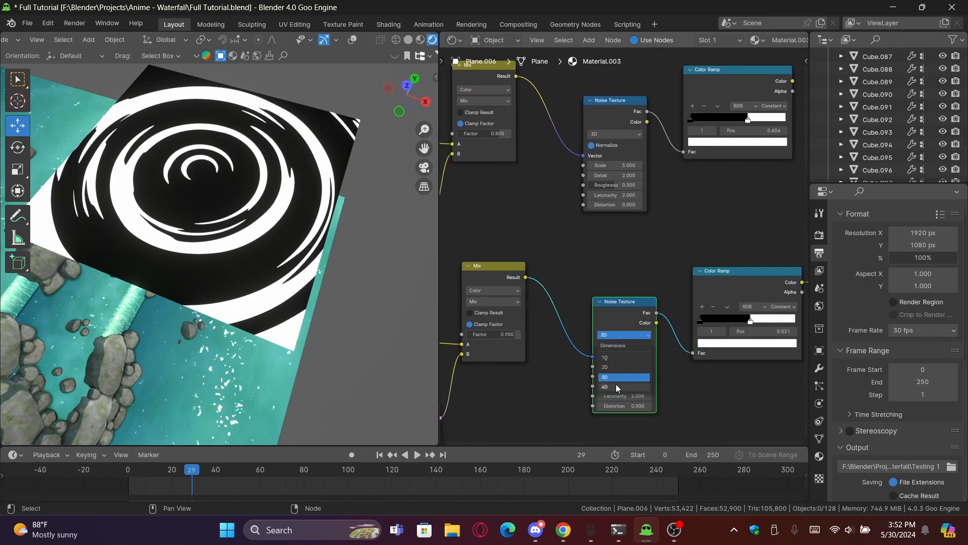
click(616, 383)
Step: Preview the middle chain's Color Ramp and switch the middle and top chains' Noise Textures to 4D
middle_drag(690, 223, 652, 389)
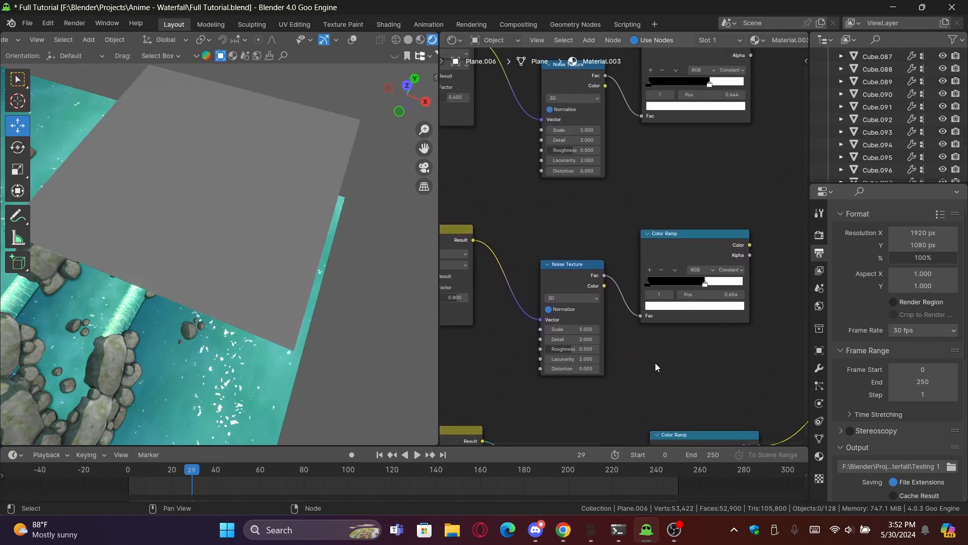
ctrl+shift+click(675, 242)
click(575, 298)
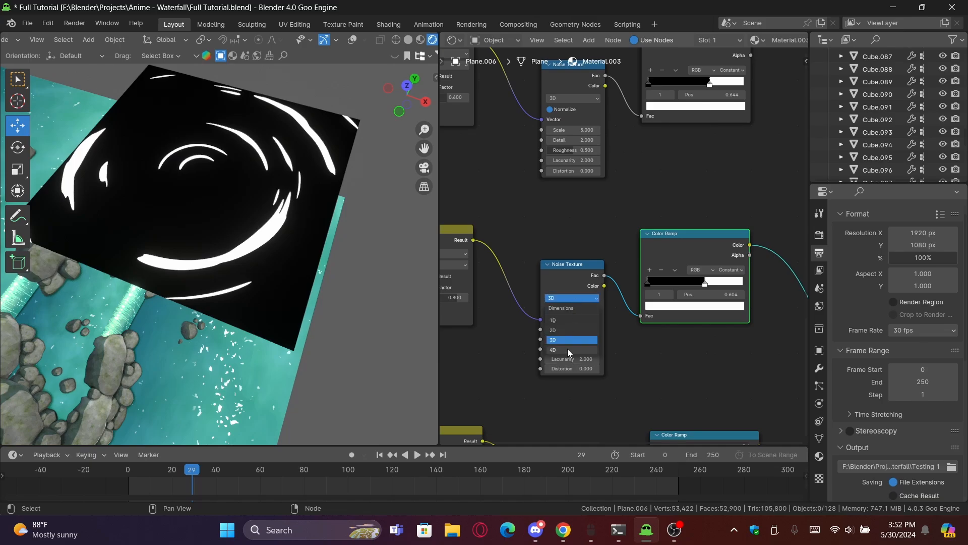
click(567, 349)
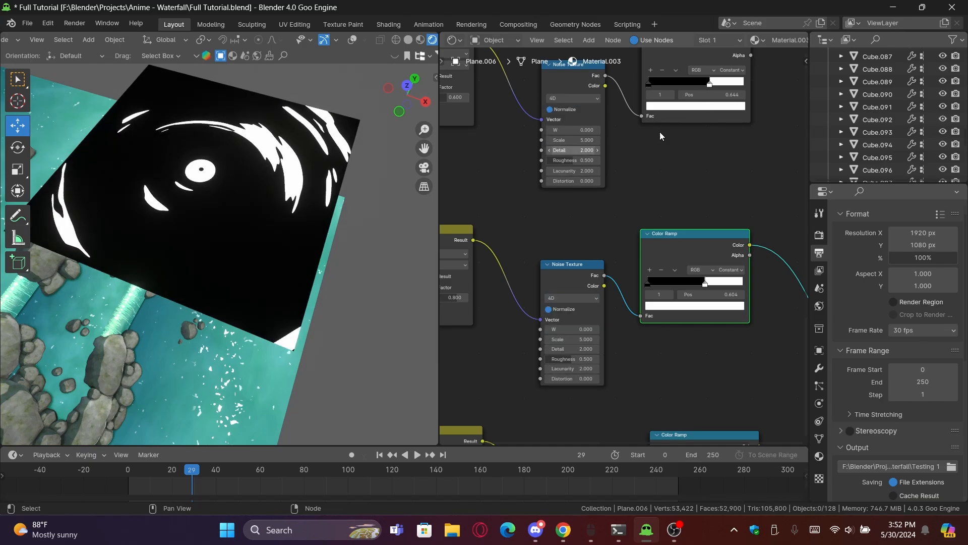
Step: Preview the bottom chain's Color Ramp and set its white stop to position 0.593
middle_drag(701, 49, 674, 144)
ctrl+shift+click(674, 142)
ctrl+shift+click(674, 354)
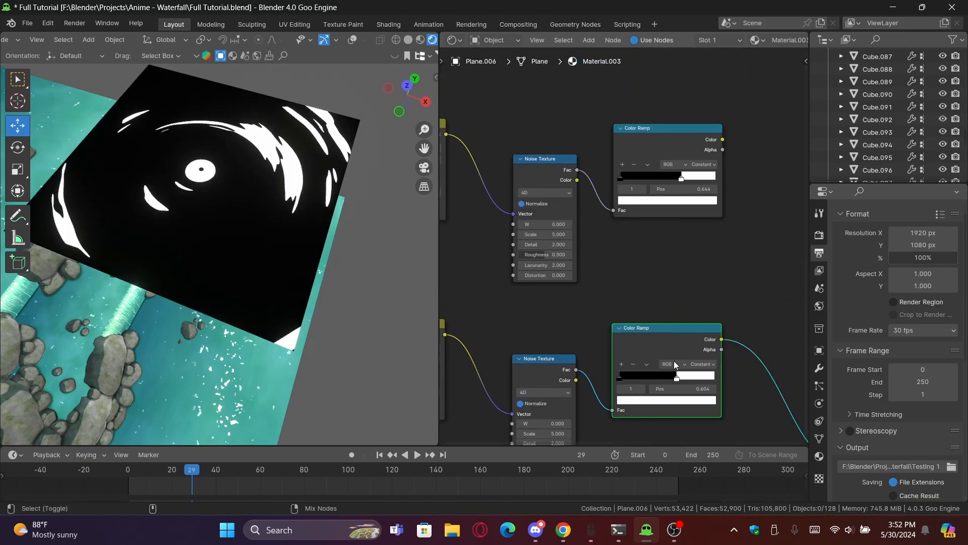
middle_drag(674, 372, 663, 95)
ctrl+shift+click(655, 276)
scroll(655, 277, up, 5)
middle_drag(661, 286, 607, 212)
scroll(626, 238, up, 2)
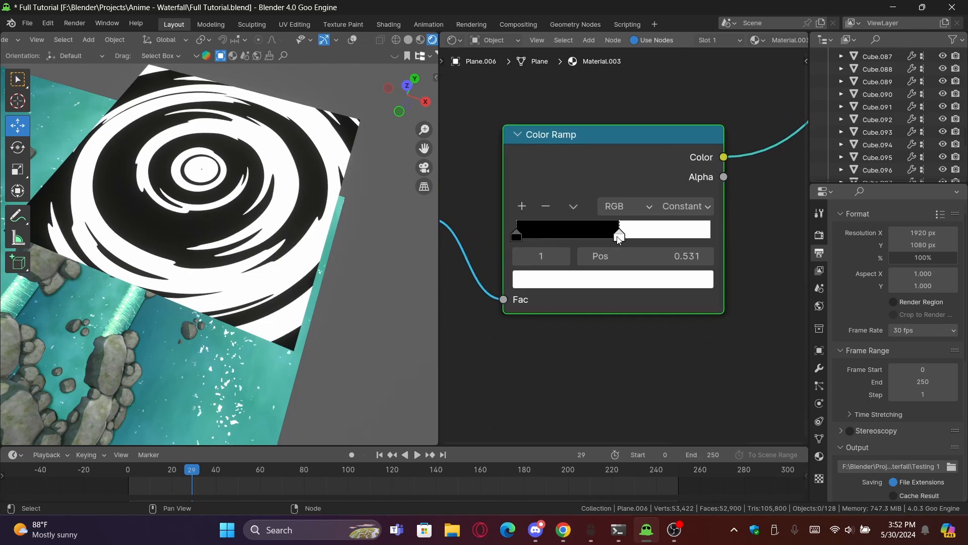
drag(623, 239, 631, 239)
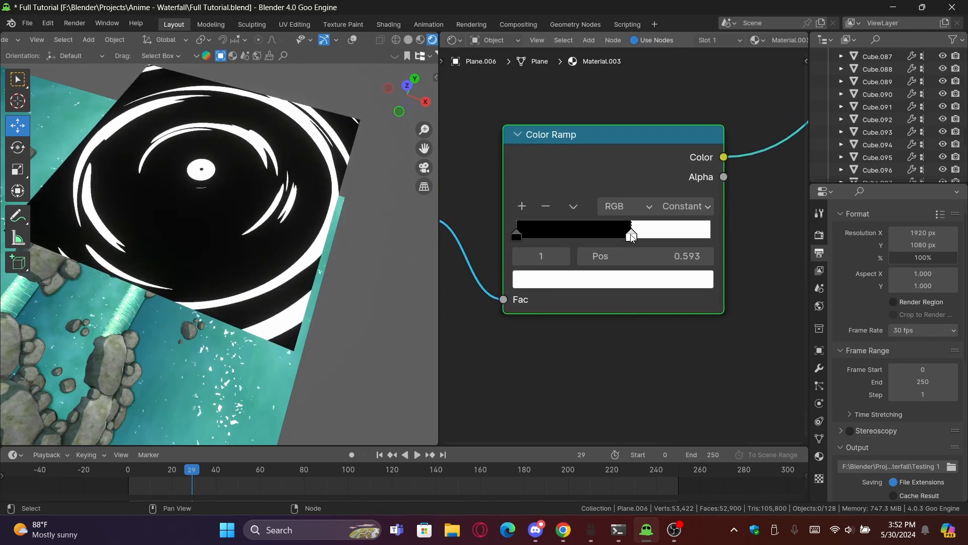
Step: Compare the middle and bottom chains' ripple patterns by previewing their Color Ramps on the plane
scroll(627, 241, down, 1)
scroll(629, 187, down, 2)
middle_drag(627, 117, 618, 243)
scroll(619, 243, down, 2)
middle_drag(621, 79, 622, 198)
ctrl+shift+click(615, 160)
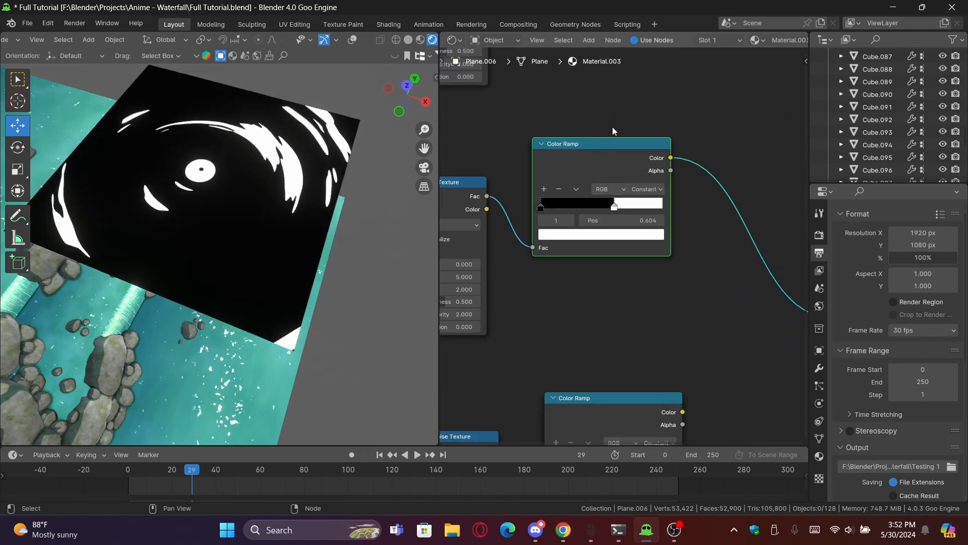
scroll(612, 129, down, 4)
middle_drag(609, 96, 607, 265)
scroll(590, 364, down, 1)
middle_drag(589, 368, 607, 275)
ctrl+shift+click(627, 394)
Step: Set the W value of the bottom chain's Noise Texture to 1.0
middle_drag(625, 396, 643, 274)
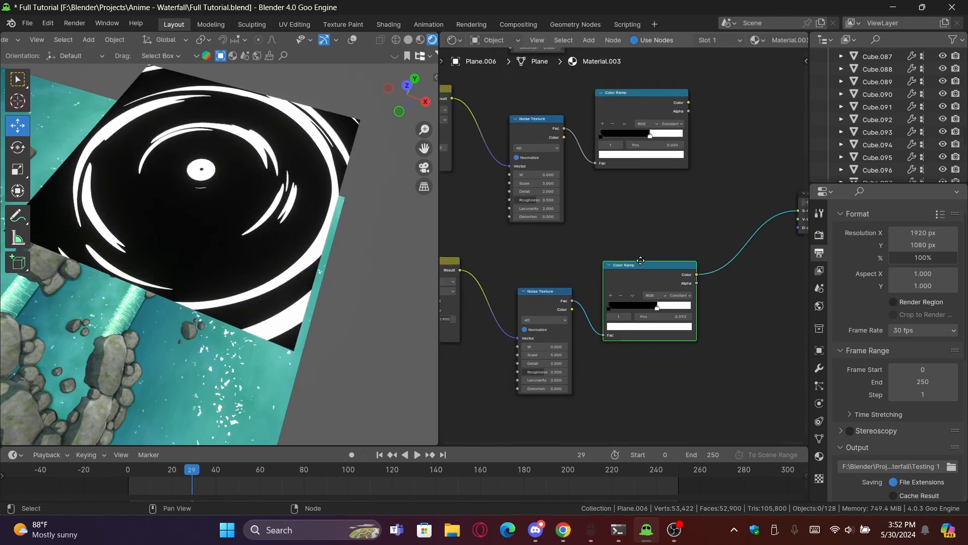
scroll(585, 353, up, 4)
middle_drag(544, 343, 619, 238)
scroll(619, 238, up, 2)
drag(619, 232, 669, 232)
Step: Preview the middle chain's Color Ramp and set its Noise Texture's W value to -0.9
scroll(666, 157, down, 3)
middle_drag(720, 102, 634, 303)
scroll(659, 232, down, 2)
ctrl+shift+click(623, 154)
scroll(555, 274, up, 1)
middle_drag(506, 269, 616, 338)
drag(616, 338, 571, 338)
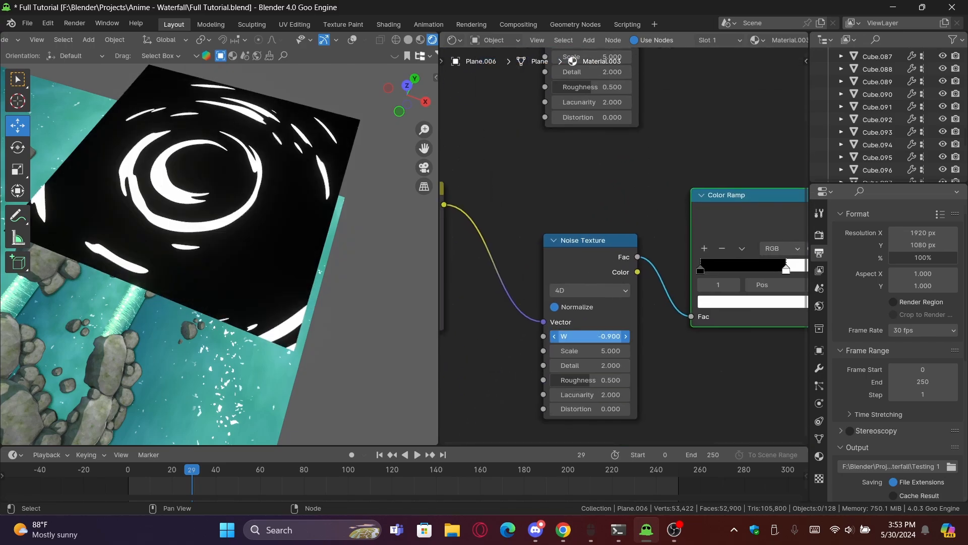
Step: Preview the top chain's Color Ramp and raise its Noise Texture's W value to vary the pattern
middle_drag(674, 236, 655, 346)
middle_drag(724, 65, 664, 183)
ctrl+shift+click(670, 170)
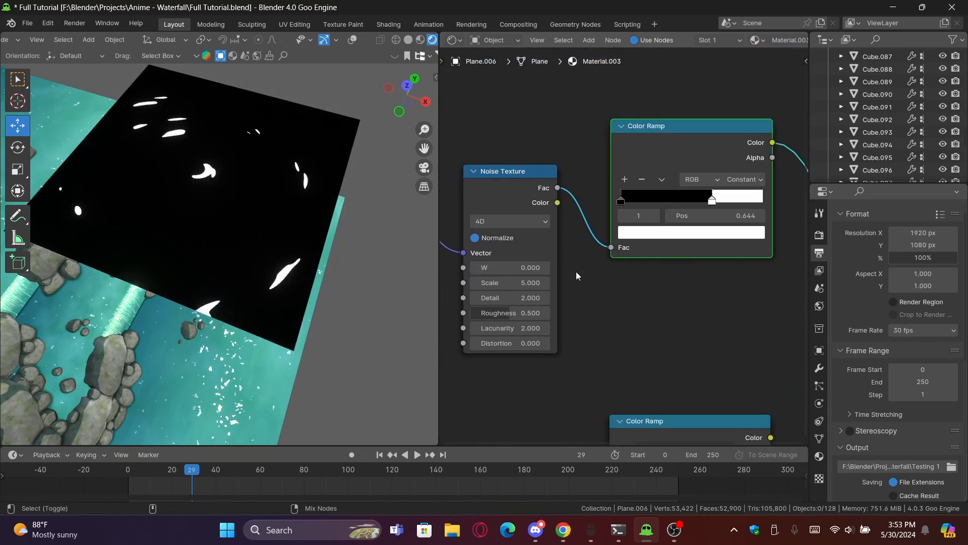
drag(509, 267, 571, 278)
scroll(694, 245, down, 5)
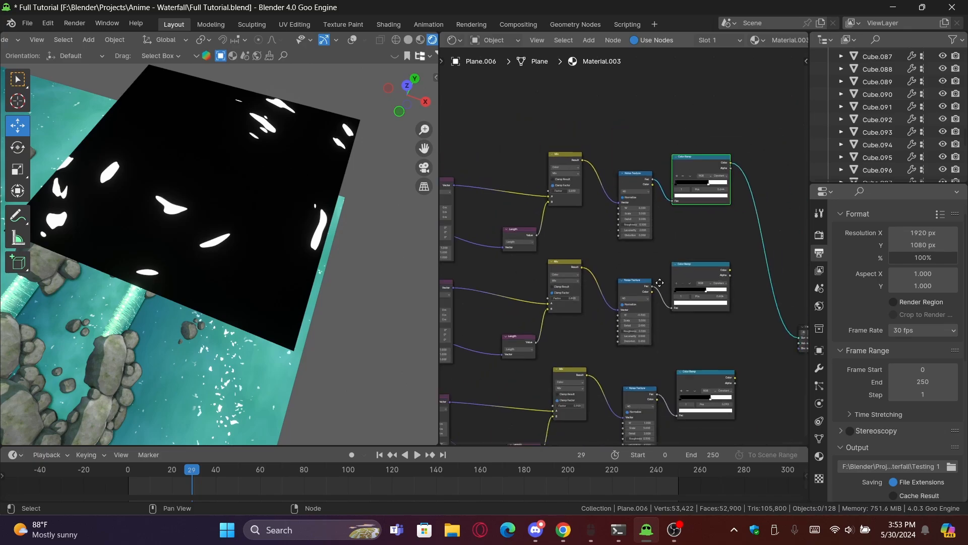
Step: Duplicate the bottom chain's Texture Coordinate and Length nodes and place the linked copies below that chain
key(Home)
key(b)
drag(733, 363, 731, 364)
scroll(651, 368, up, 5)
middle_drag(649, 369, 734, 227)
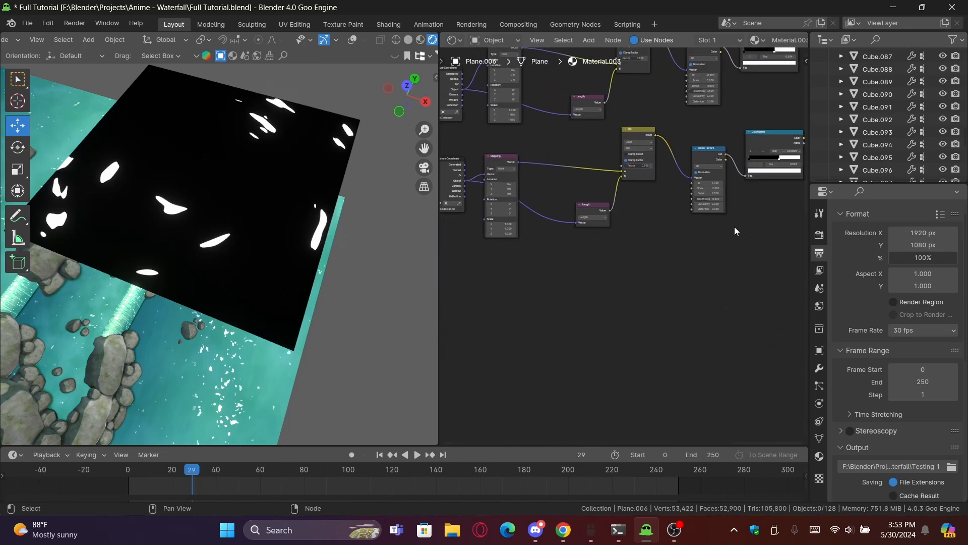
middle_drag(614, 220, 687, 275)
scroll(606, 245, up, 5)
middle_drag(484, 202, 563, 181)
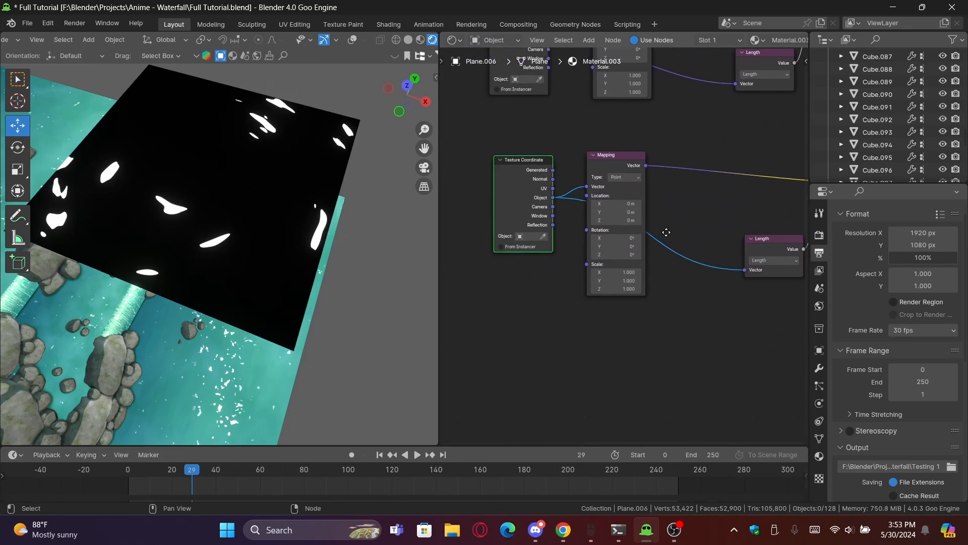
middle_drag(666, 232, 619, 201)
shift+click(732, 237)
scroll(707, 264, down, 3)
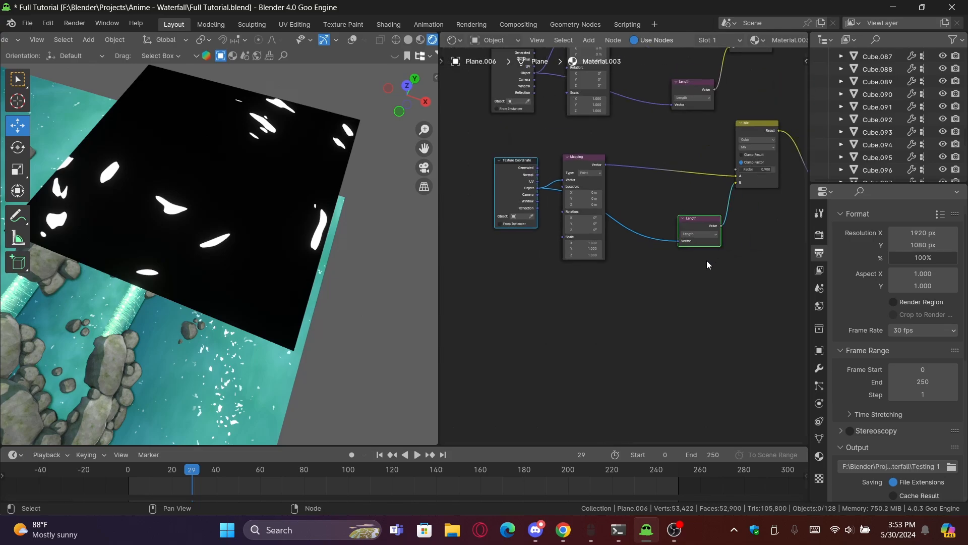
key(shift+d)
click(746, 316)
drag(768, 331, 768, 331)
key(g)
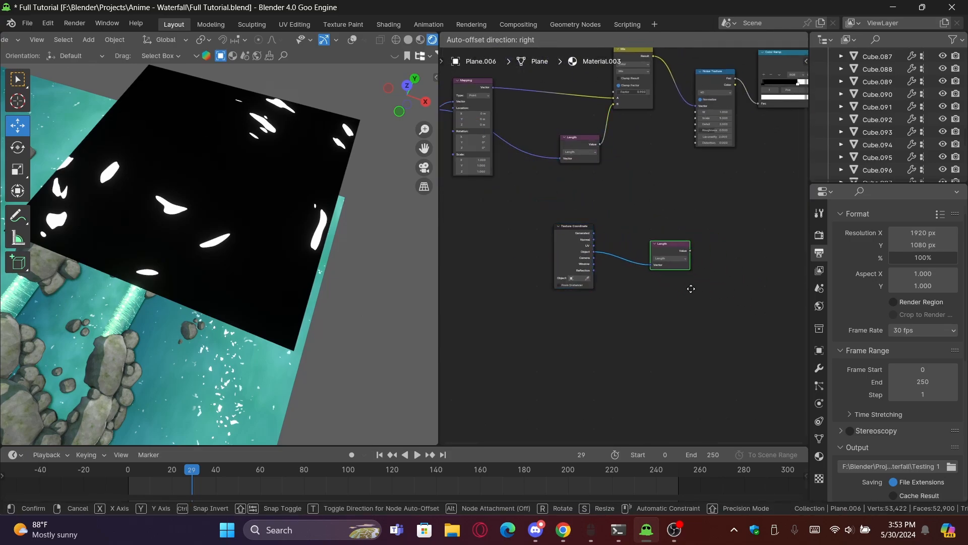
Step: Preview the duplicated Length node on the plane and move the Material Output down level with it
ctrl+shift+click(674, 232)
scroll(706, 207, down, 5)
middle_drag(751, 170, 593, 275)
drag(649, 154, 685, 249)
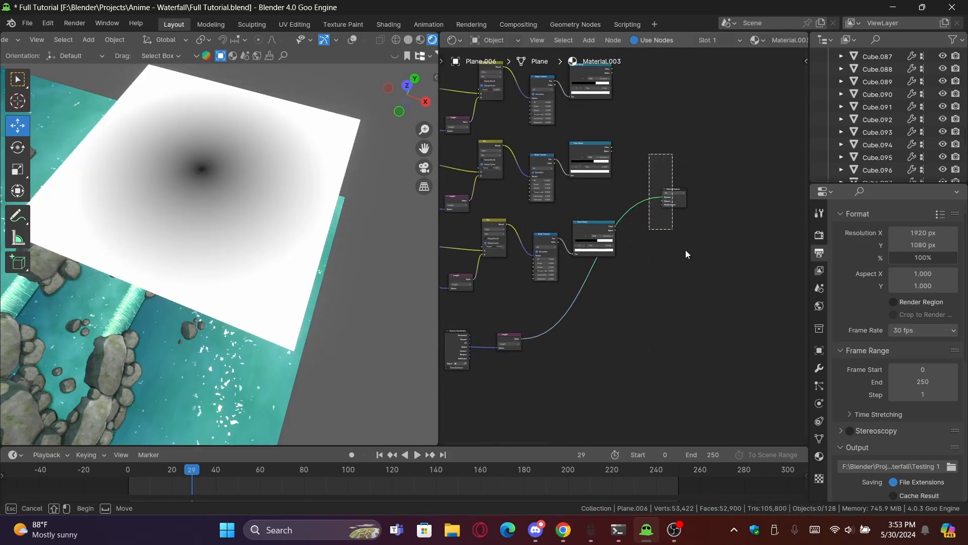
click(645, 307)
Step: Insert an Invert Color node between the duplicated Length node and the Material Output
scroll(674, 237, up, 2)
scroll(640, 258, up, 3)
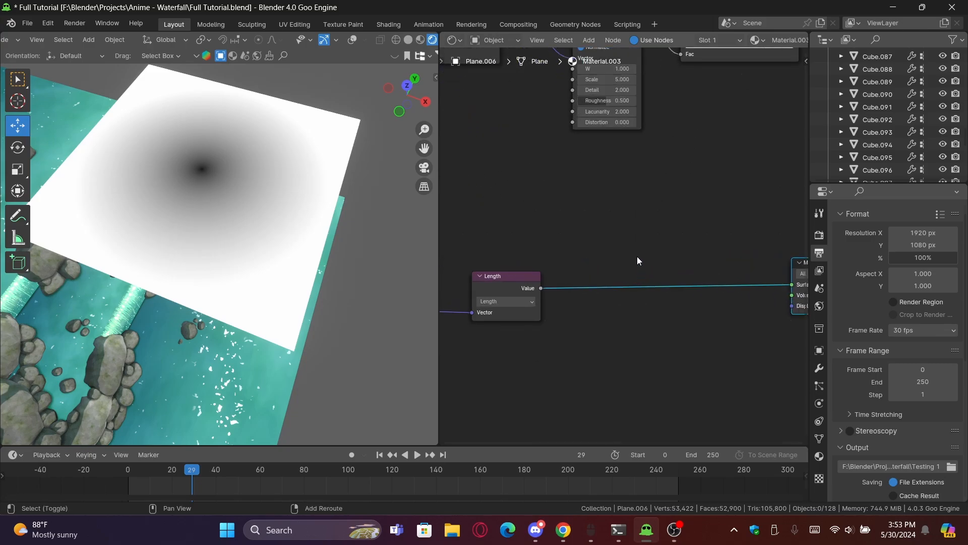
key(shift+a)
text(inv)
key(Return)
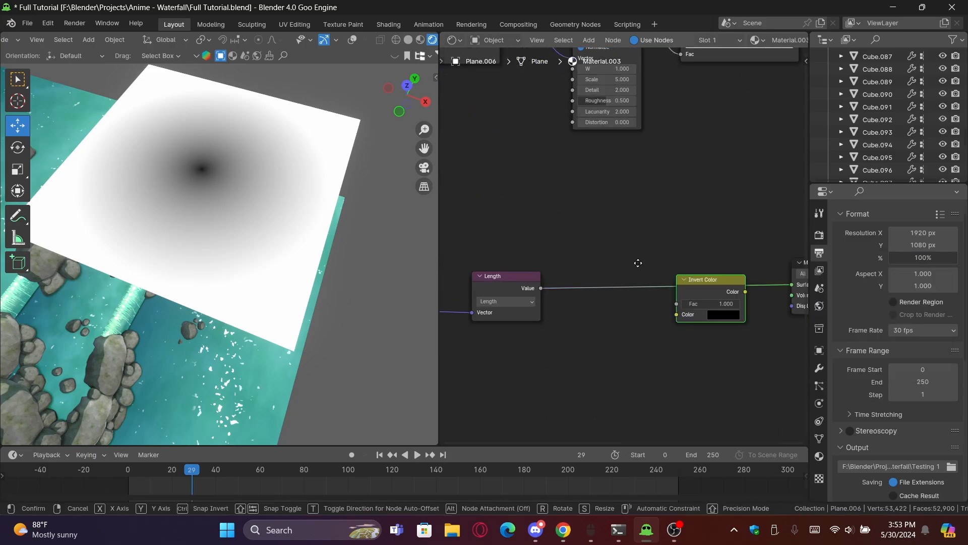
click(583, 271)
Step: Move the Material Output away and insert a Map Range node after Invert Color with Smoother Step interpolation
middle_drag(610, 279, 547, 275)
drag(668, 225, 747, 300)
key(g)
click(678, 323)
key(shift+a)
click(664, 259)
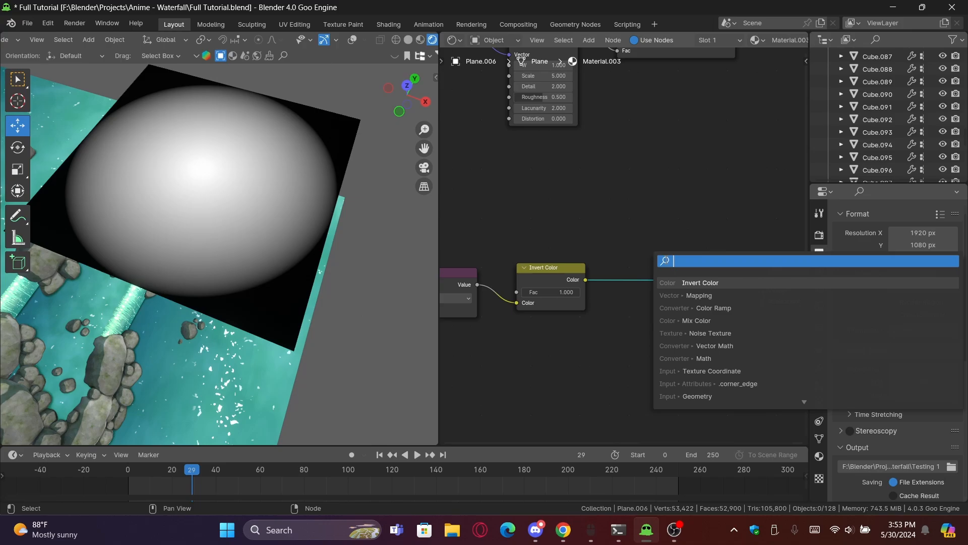
click(711, 307)
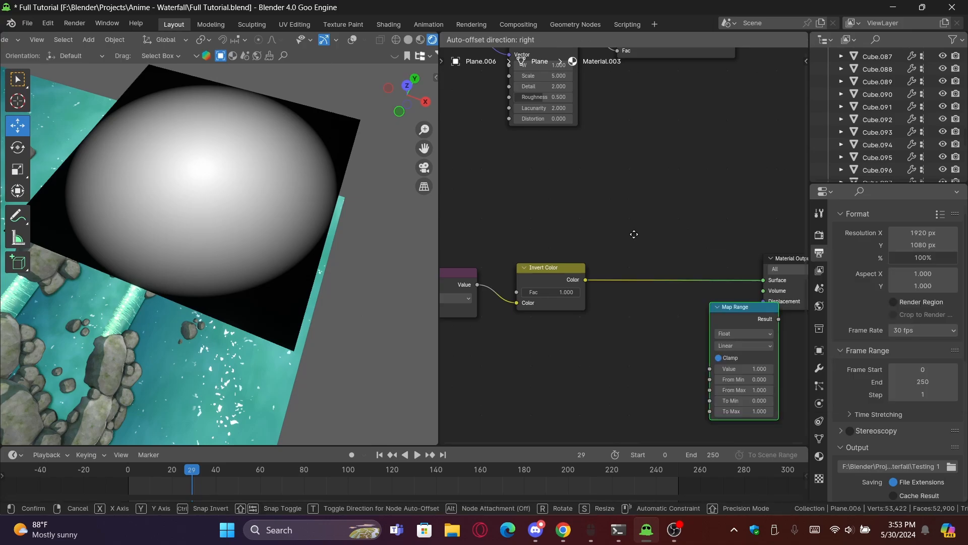
click(670, 274)
click(662, 268)
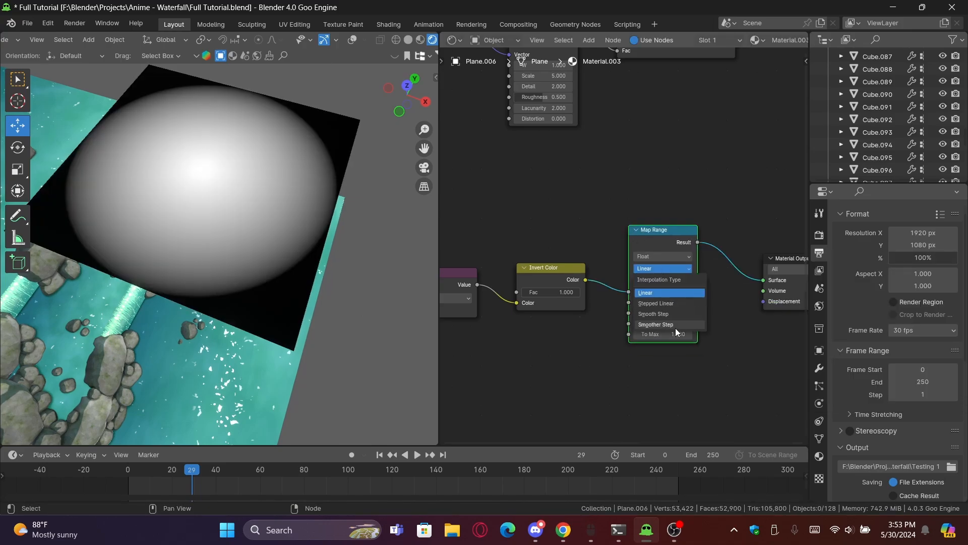
click(655, 324)
Step: Shift the radial mask chain left beneath the noise chains and move the Material Output farther right, level with the noise chains
scroll(549, 224, down, 4)
drag(498, 271, 675, 341)
scroll(658, 314, down, 1)
scroll(658, 313, down, 3)
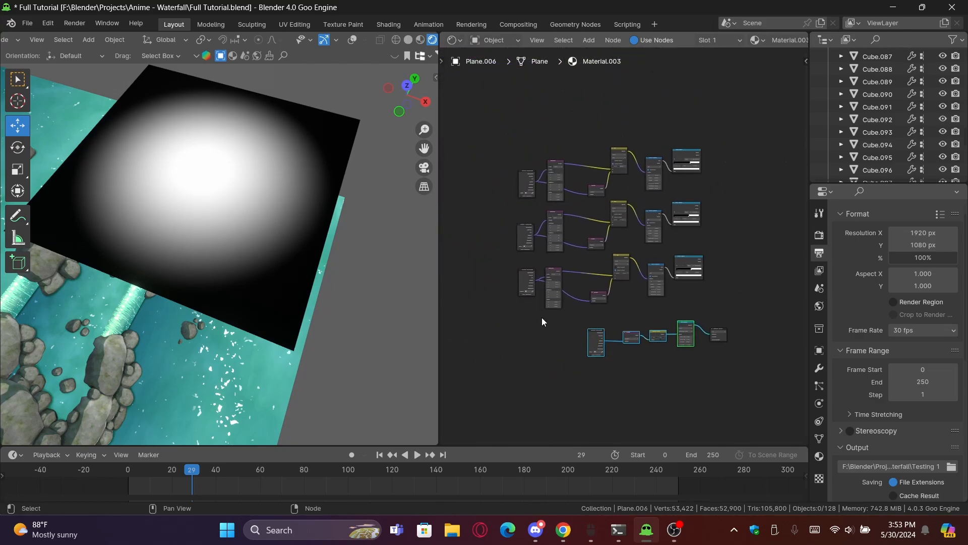
key(g)
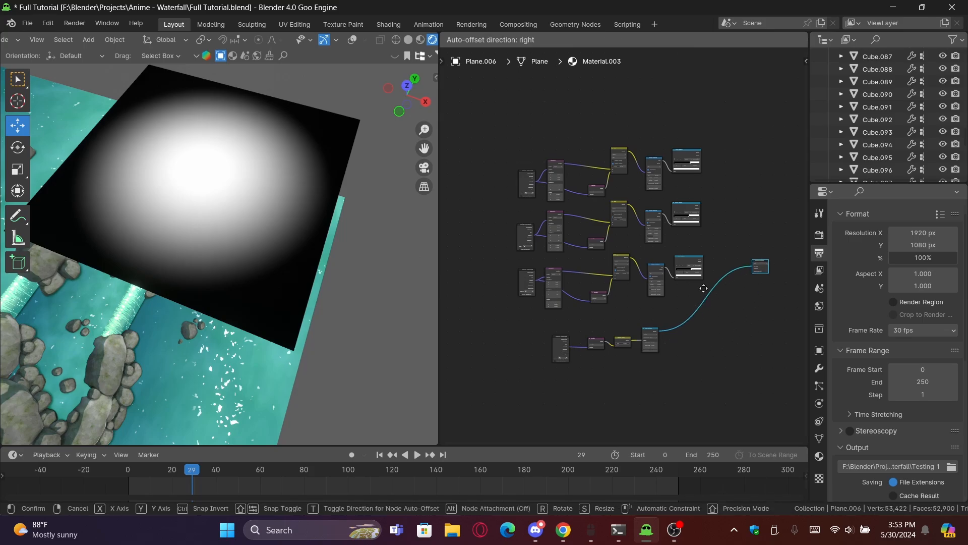
click(729, 244)
middle_drag(705, 270, 636, 338)
key(g)
click(690, 322)
Step: Set the plane material's Blend Mode to Alpha Blend and its Shadow Mode to None
middle_drag(577, 324, 600, 309)
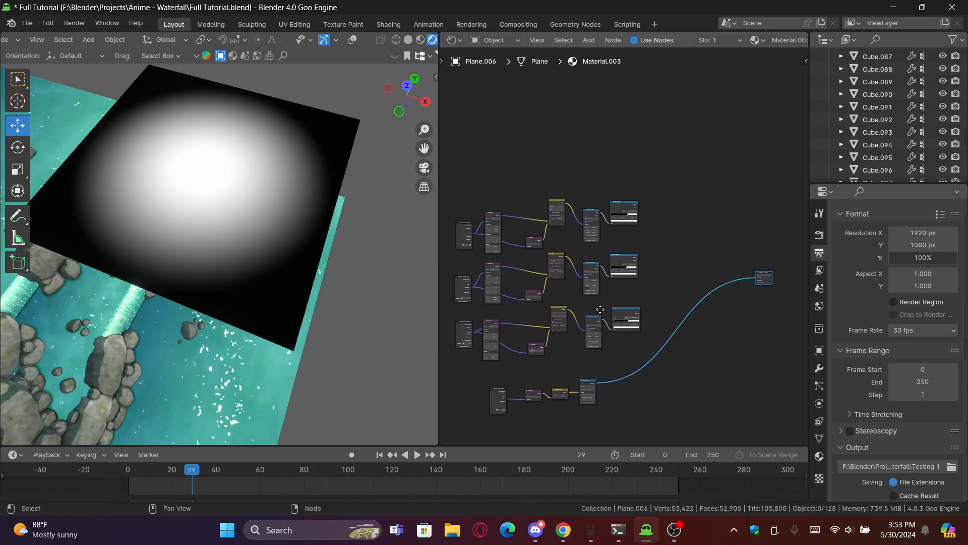
scroll(697, 283, up, 2)
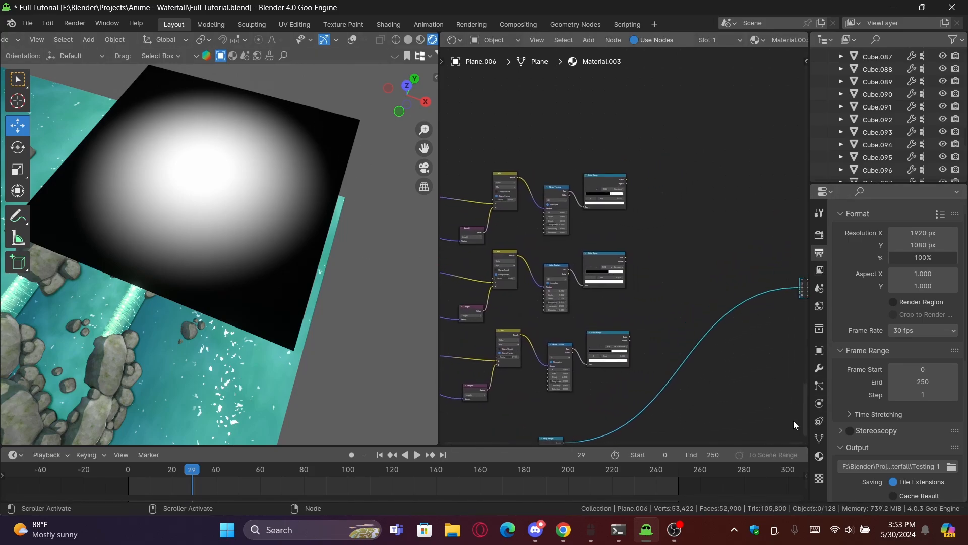
click(819, 456)
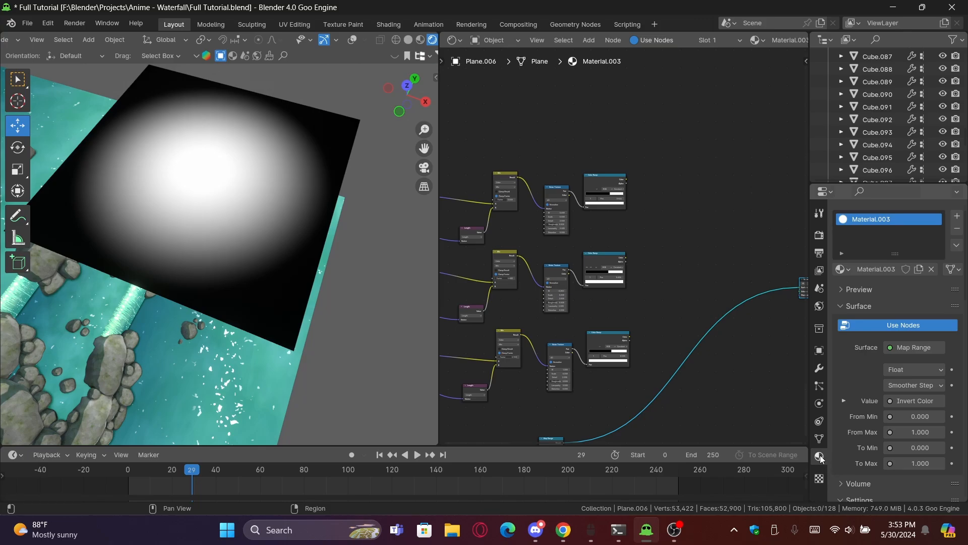
scroll(884, 389, down, 7)
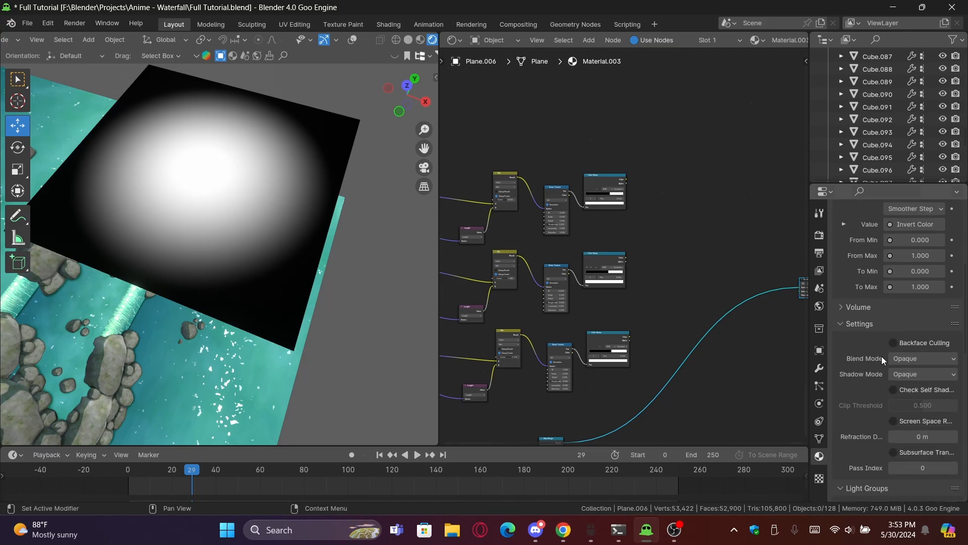
click(903, 357)
click(909, 417)
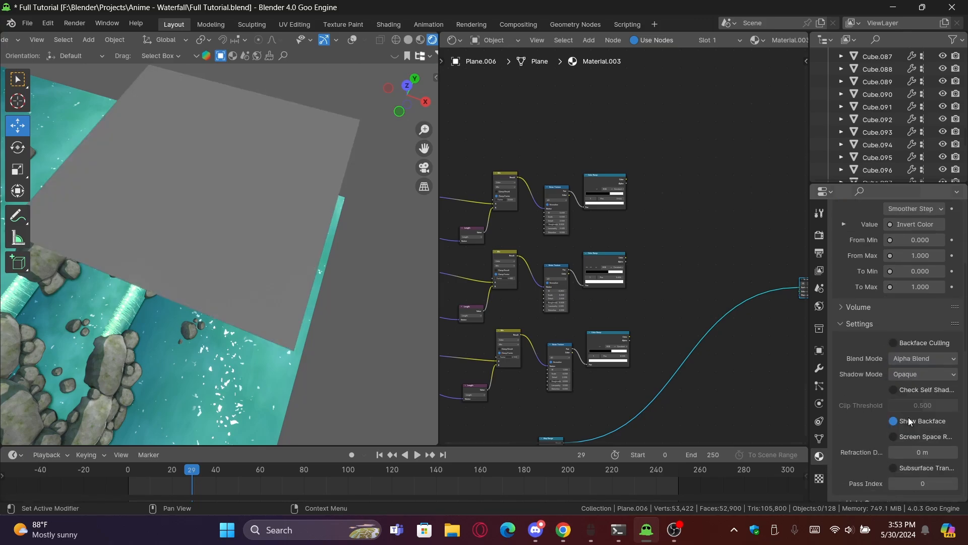
click(905, 376)
click(906, 391)
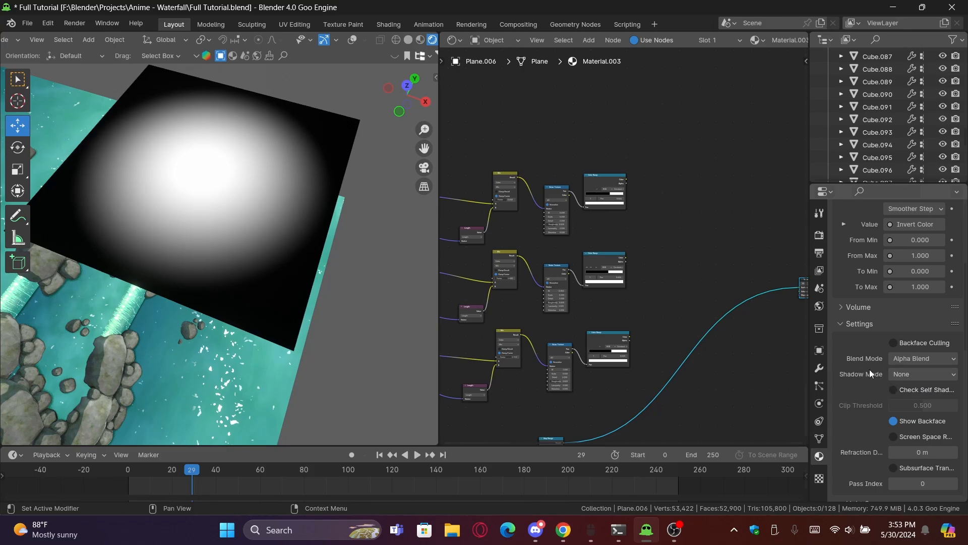
Step: Add a Mix Shader node in the empty area just before the Material Output
middle_drag(778, 250, 668, 223)
scroll(669, 224, down, 1)
scroll(619, 262, up, 2)
scroll(617, 283, down, 1)
middle_drag(611, 212, 657, 283)
middle_drag(701, 330, 629, 204)
scroll(629, 203, up, 4)
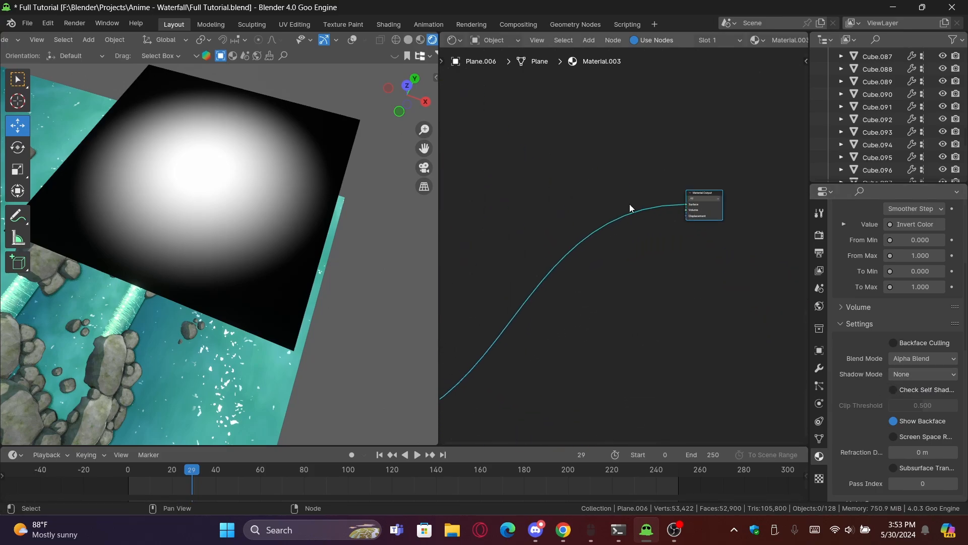
key(shift+a)
text(x c)
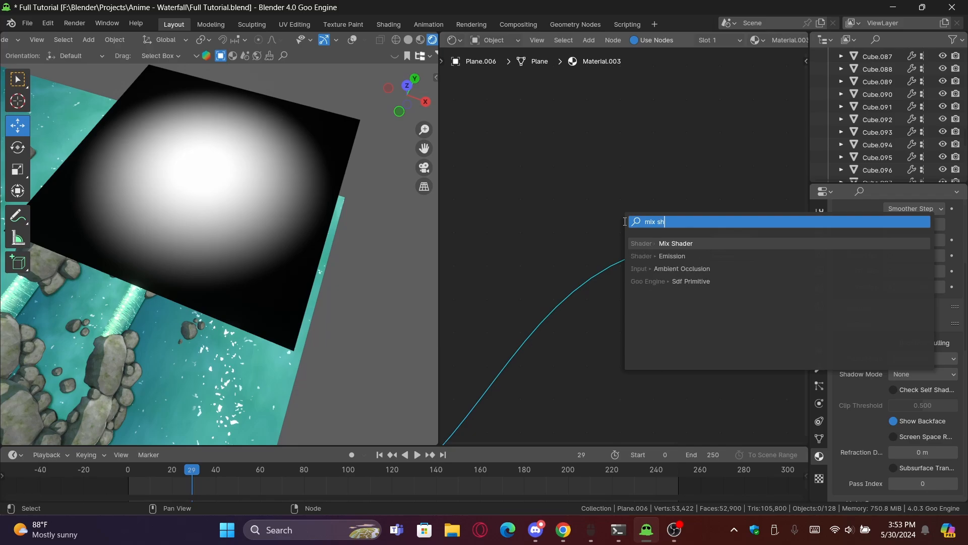
key(Return)
click(623, 245)
Step: Add a Transparent BSDF and an Emission node, placing them one above the other in front of the Mix Shader
key(shift+a)
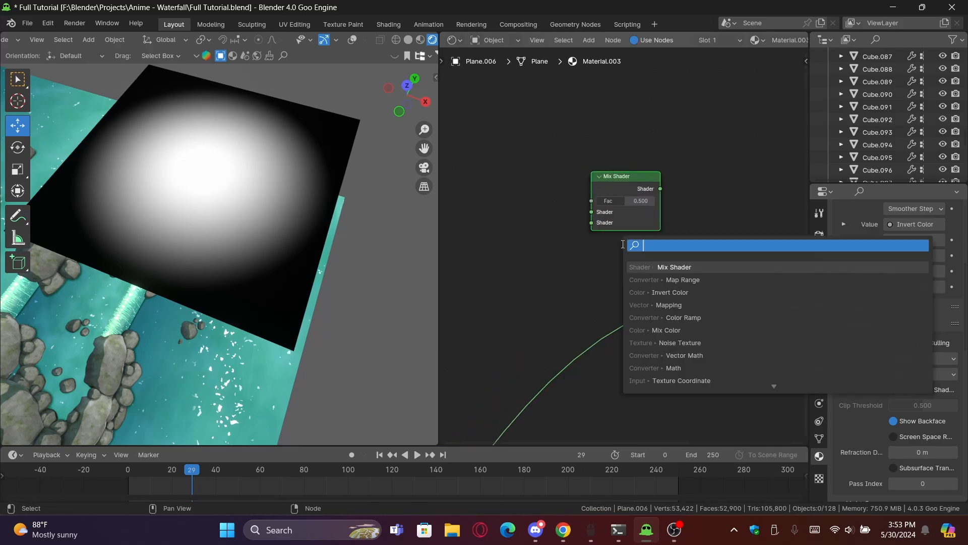
text(trns)
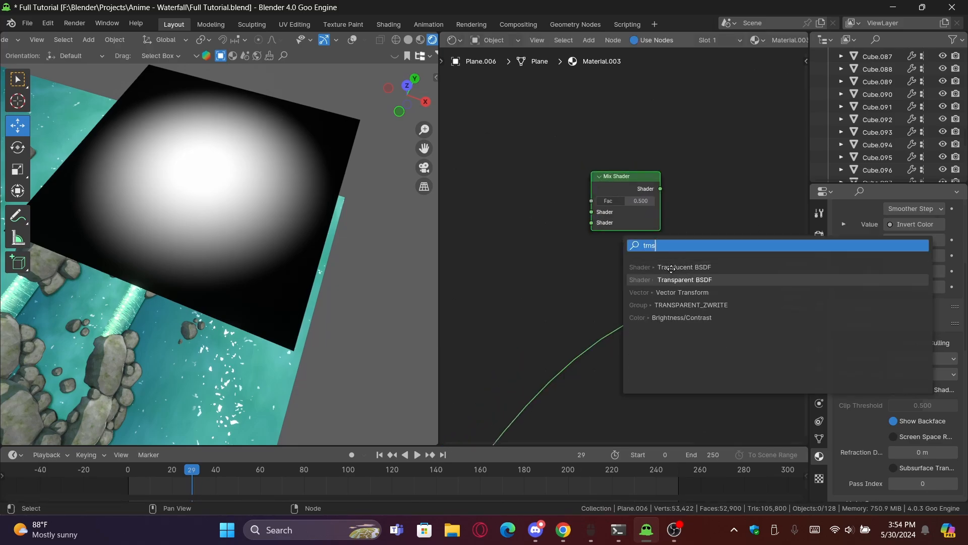
click(685, 279)
click(531, 217)
key(shift+a)
text(emi)
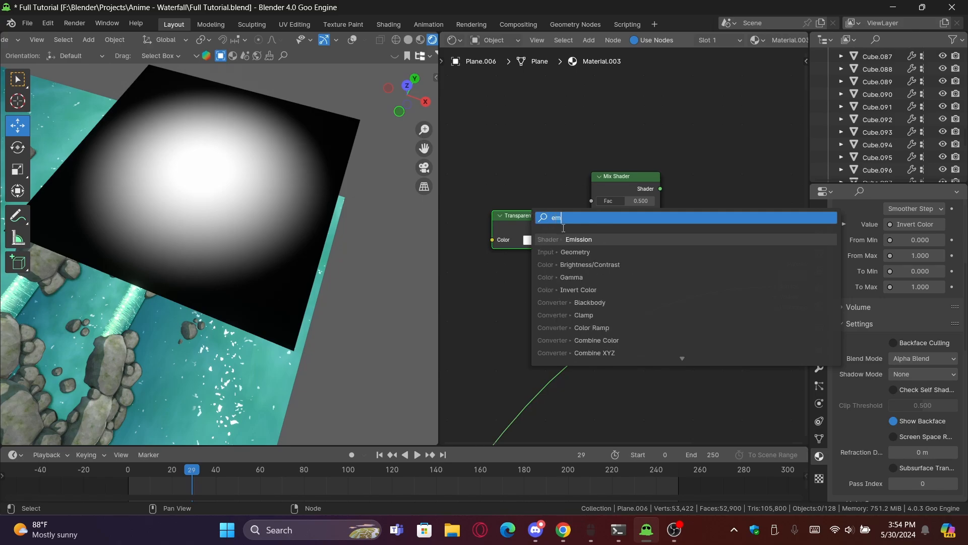
key(Return)
click(495, 255)
scroll(560, 232, up, 1)
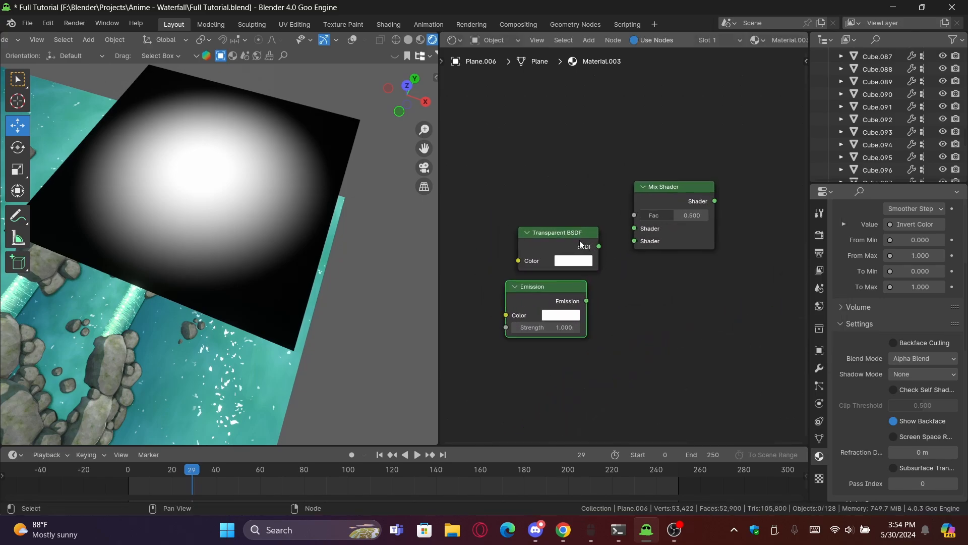
Step: Connect Transparent BSDF and Emission to the Mix Shader's first and second shader inputs, and link the Mix Shader to the Material Output
click(560, 232)
scroll(560, 232, up, 3)
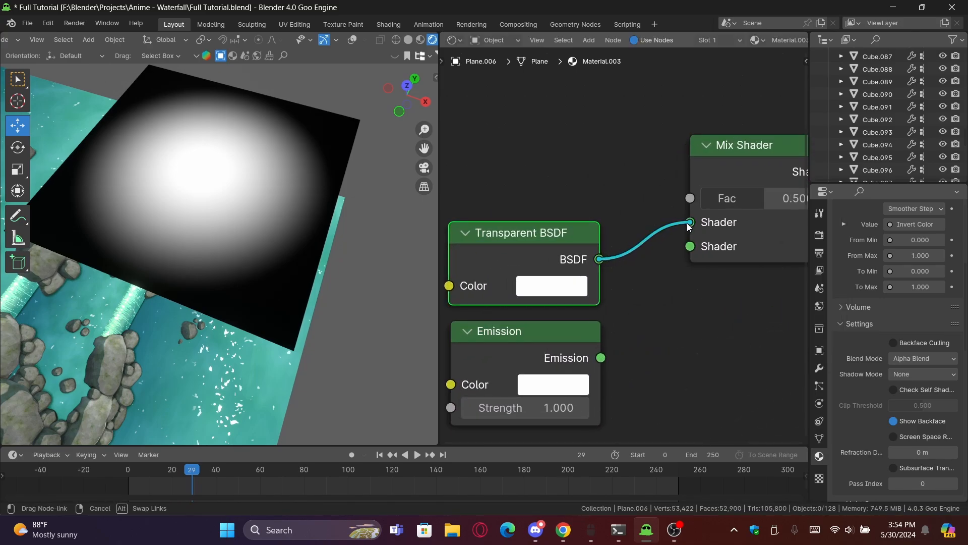
drag(687, 224, 688, 223)
middle_drag(601, 323, 627, 275)
drag(573, 301, 566, 299)
drag(621, 309, 673, 249)
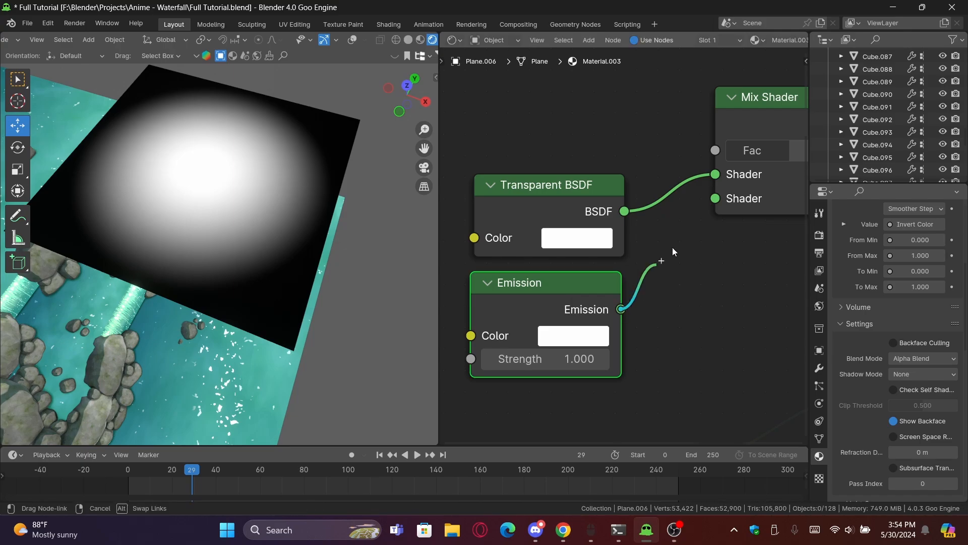
drag(707, 210, 715, 198)
scroll(562, 309, down, 5)
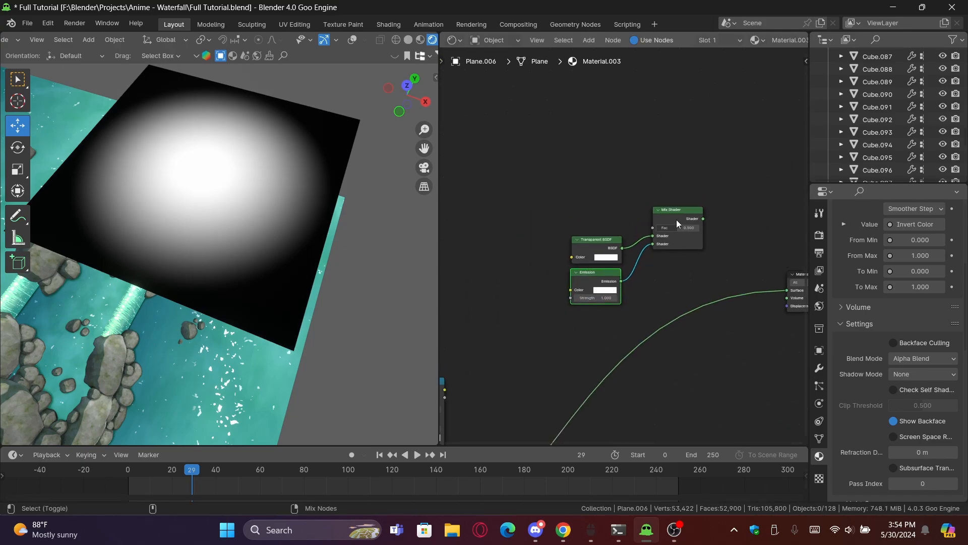
ctrl+shift+click(676, 221)
Step: Connect the bottom noise chain's Color Ramp to the Mix Shader's Fac input
middle_drag(563, 325, 677, 258)
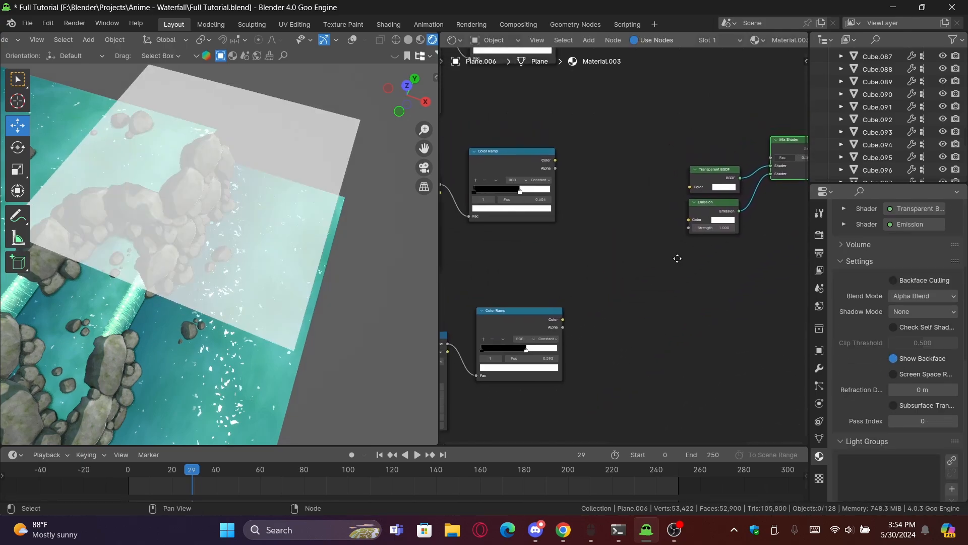
drag(773, 162, 772, 159)
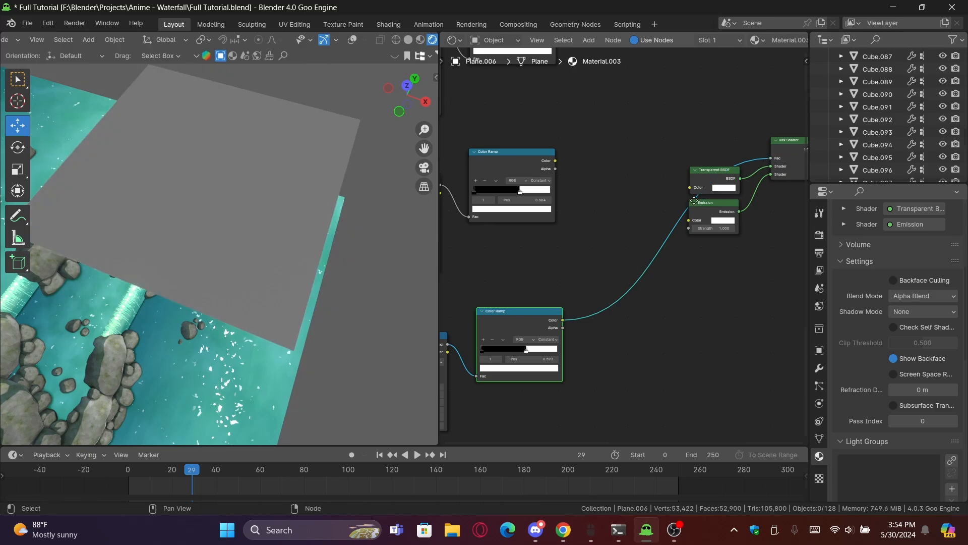
middle_drag(725, 233, 680, 247)
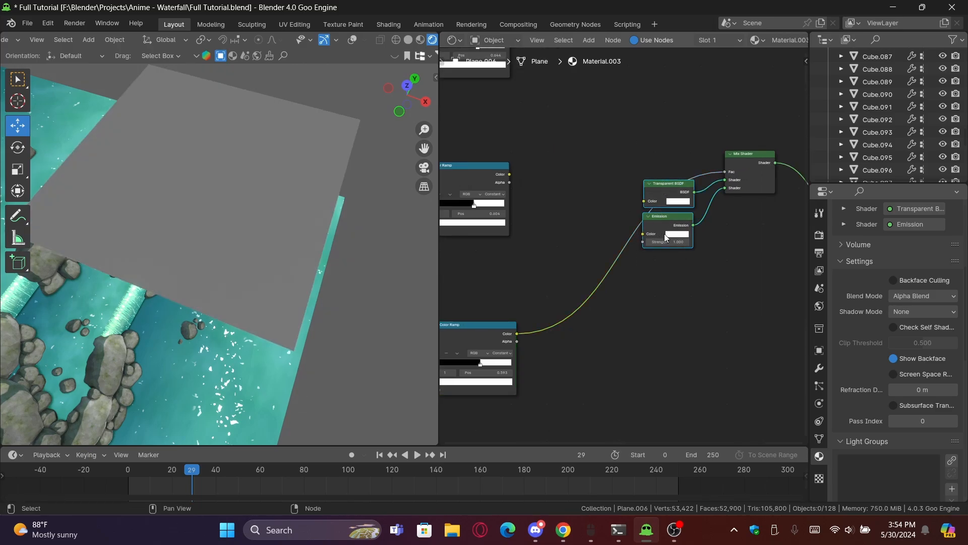
middle_drag(597, 234, 663, 312)
scroll(704, 211, down, 3)
click(647, 213)
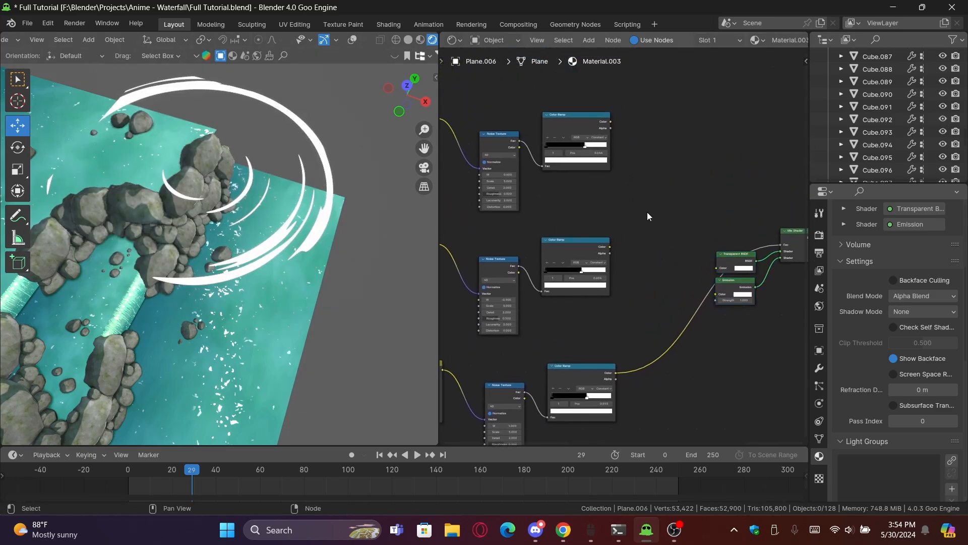
Step: Add a Mix Color node beside the top chain's Color Ramp and set its blending mode to Add
scroll(647, 213, up, 1)
scroll(362, 223, down, 2)
scroll(362, 223, up, 2)
middle_drag(563, 212, 551, 299)
key(shift+a)
click(650, 257)
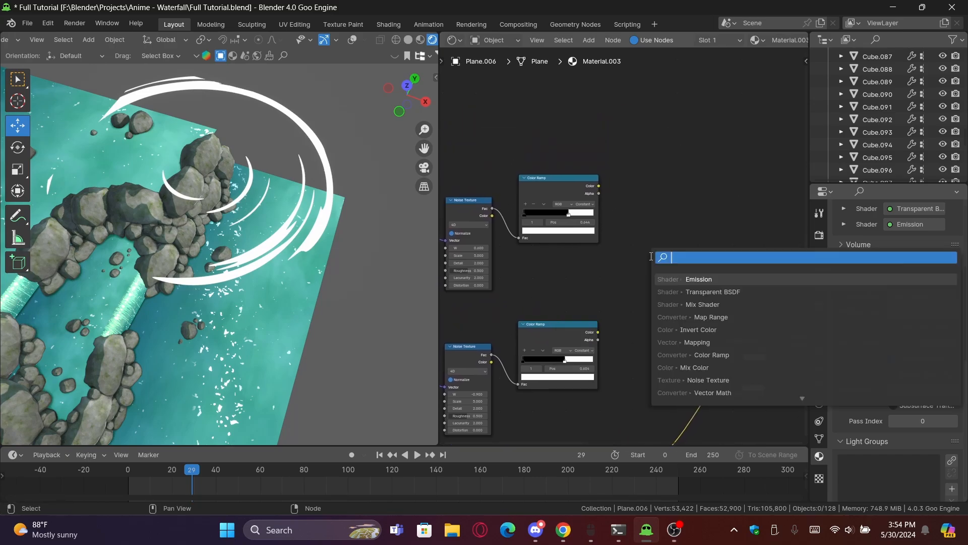
text(mix col)
key(Return)
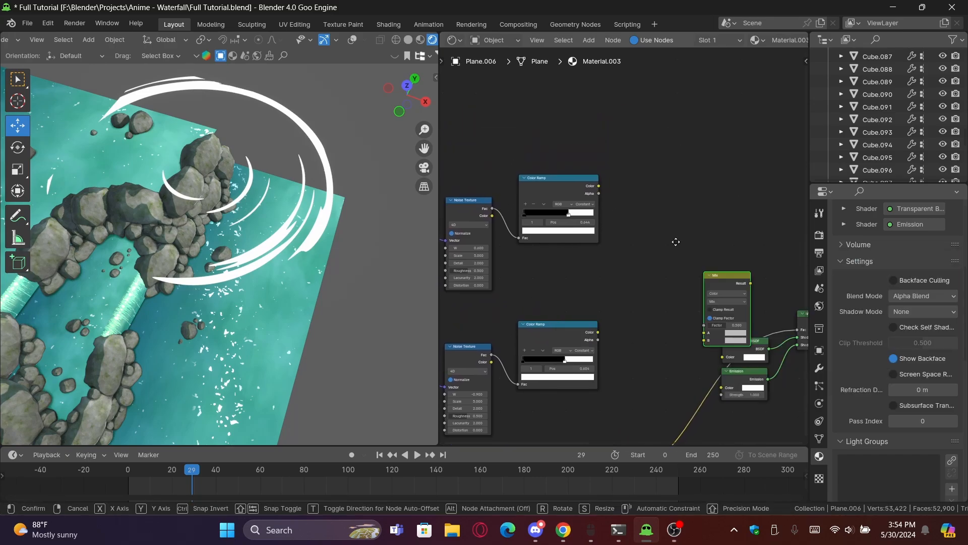
click(641, 200)
scroll(646, 206, up, 7)
click(677, 213)
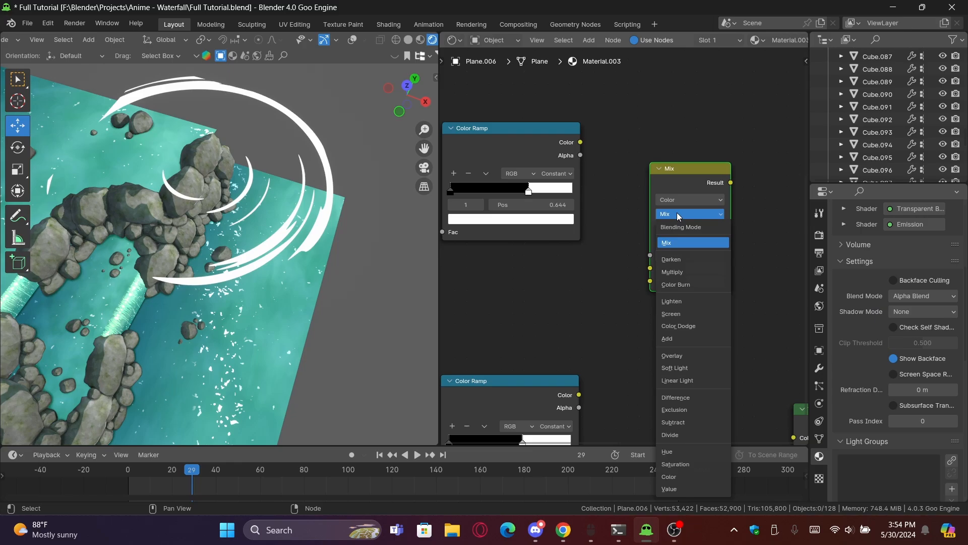
click(673, 336)
Step: Move the Add node beside the bottom chain's Color Ramp and connect the ramp's Color output to its A input
scroll(668, 352, down, 6)
drag(686, 146, 674, 227)
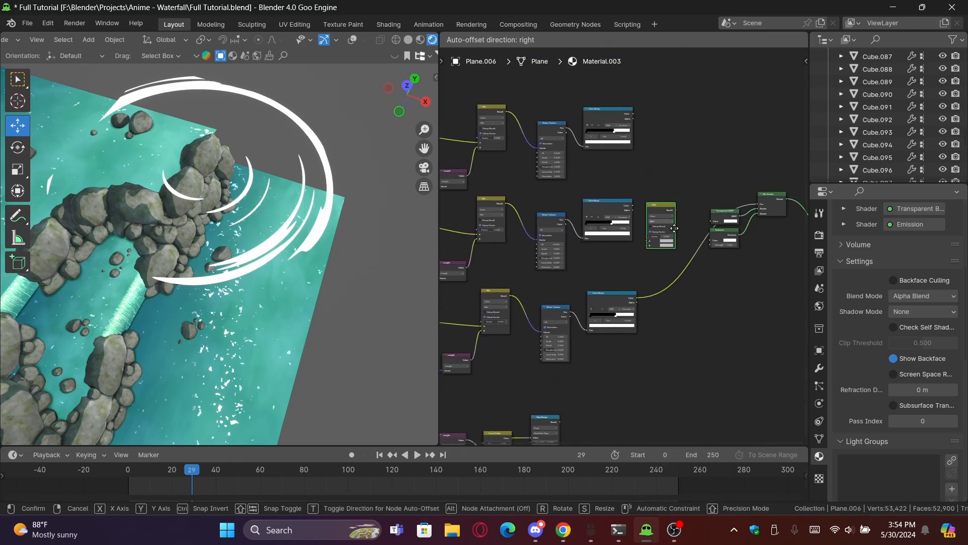
click(686, 260)
scroll(676, 252, up, 6)
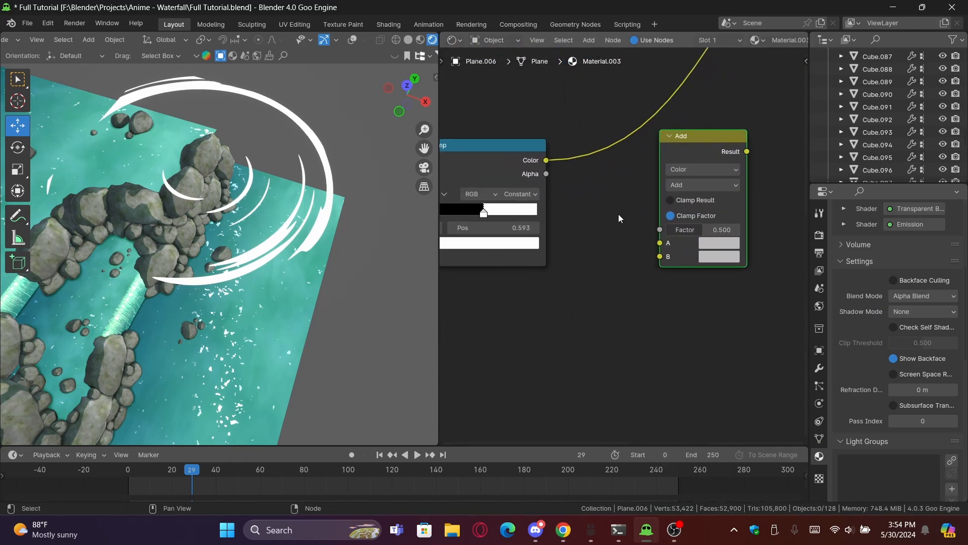
middle_drag(555, 196, 556, 198)
middle_drag(532, 162, 666, 169)
scroll(619, 213, down, 5)
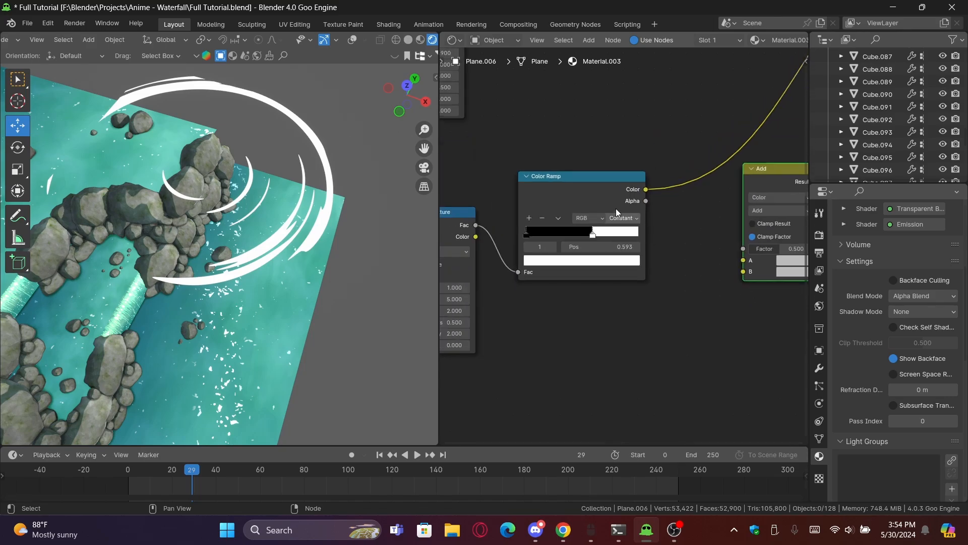
middle_drag(666, 209, 613, 197)
scroll(613, 197, up, 3)
drag(585, 162, 707, 251)
scroll(707, 251, down, 6)
Step: Preview the Add node on the plane and move it up between the bottom and middle Color Ramps
drag(469, 236, 731, 302)
middle_drag(708, 292, 676, 296)
scroll(651, 235, up, 8)
click(691, 260)
drag(691, 261, 702, 224)
middle_drag(701, 224, 660, 238)
scroll(660, 237, up, 4)
ctrl+shift+click(647, 197)
drag(639, 199, 607, 170)
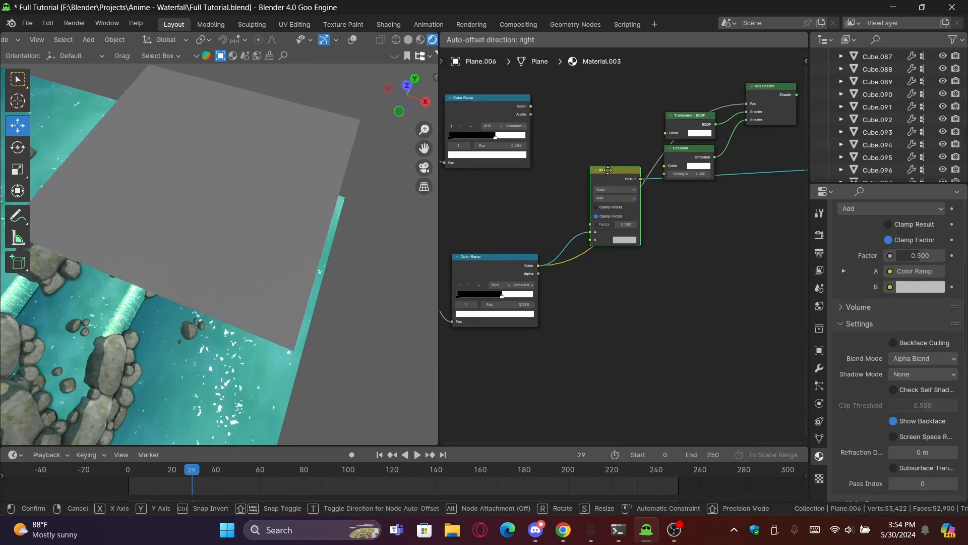
Step: Connect the middle chain's Color Ramp to the Add node's B input and move the Add node slightly higher
middle_drag(608, 182, 619, 220)
scroll(620, 220, up, 3)
middle_drag(583, 195, 676, 242)
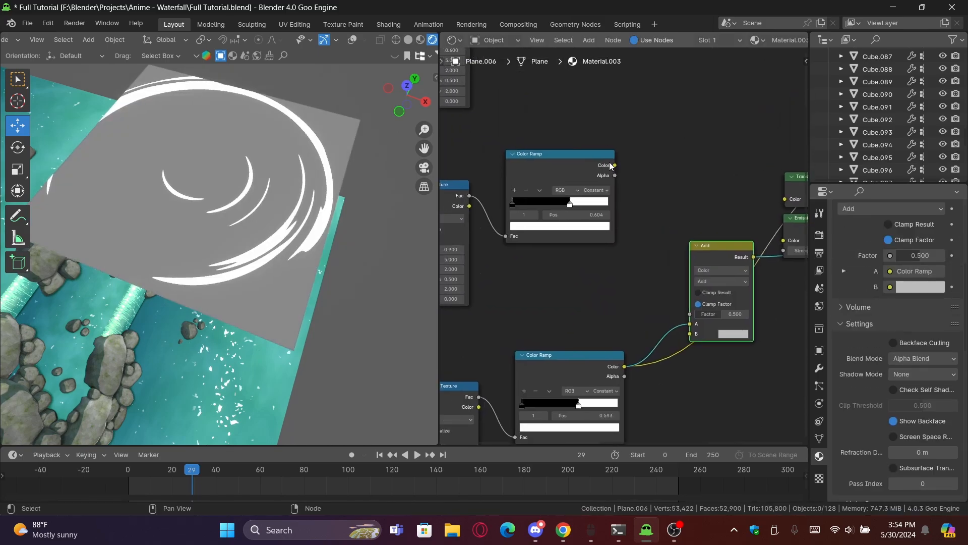
drag(687, 336, 690, 334)
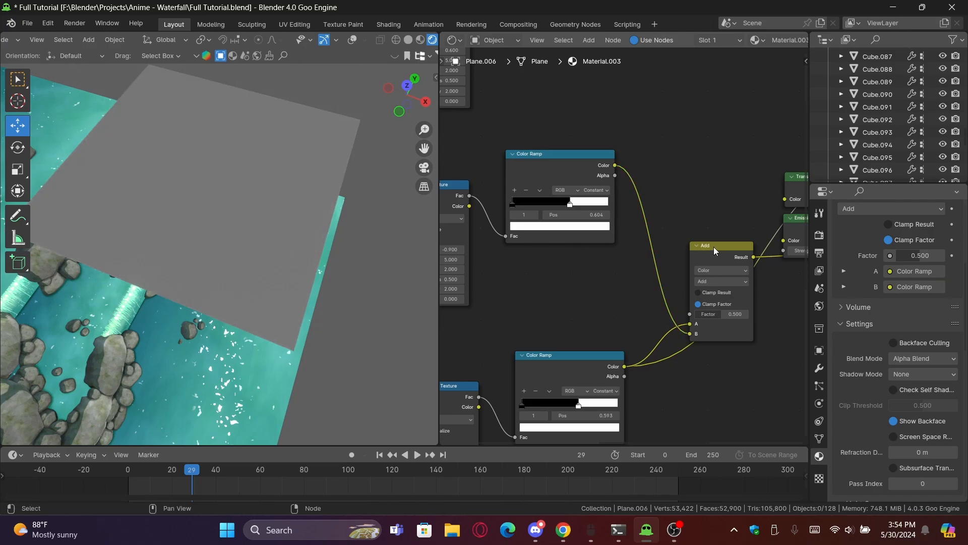
drag(713, 247, 706, 203)
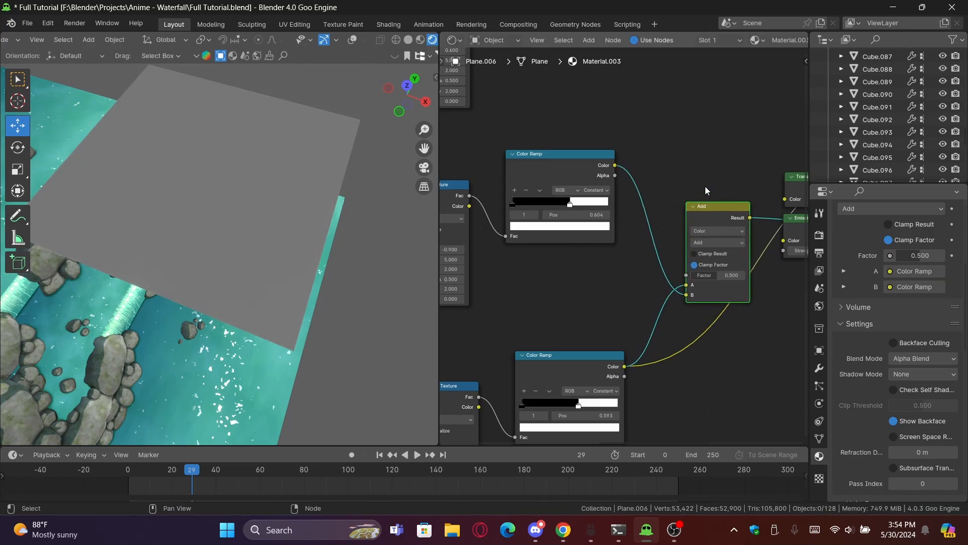
Step: Set the Add node's Factor to 0.147
middle_drag(705, 186, 648, 209)
scroll(649, 209, up, 3)
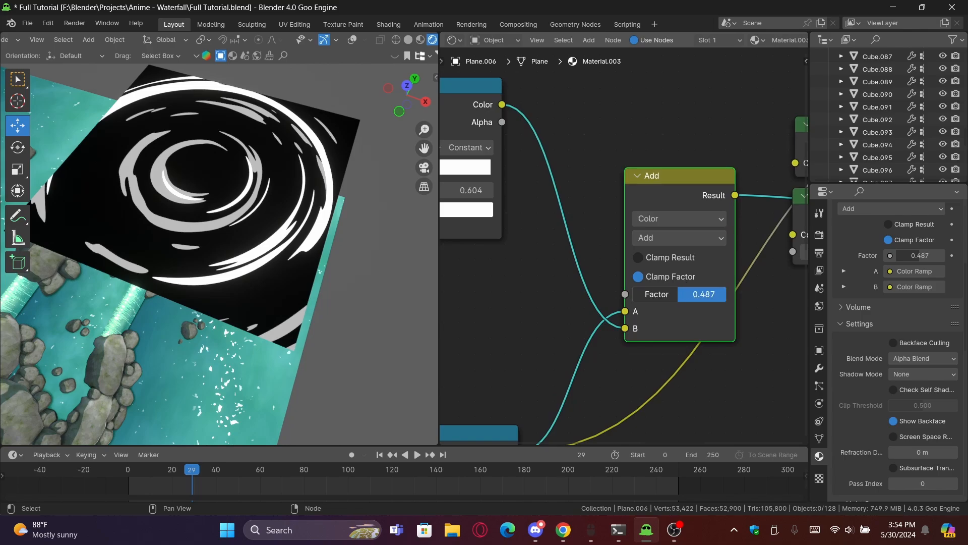
drag(678, 294, 645, 294)
Step: Connect the Add node's Result to the Mix Shader's Fac input and preview the Mix Shader on the plane
scroll(625, 247, down, 4)
middle_drag(712, 213, 544, 252)
drag(694, 186, 621, 252)
drag(632, 194, 639, 268)
ctrl+shift+click(737, 155)
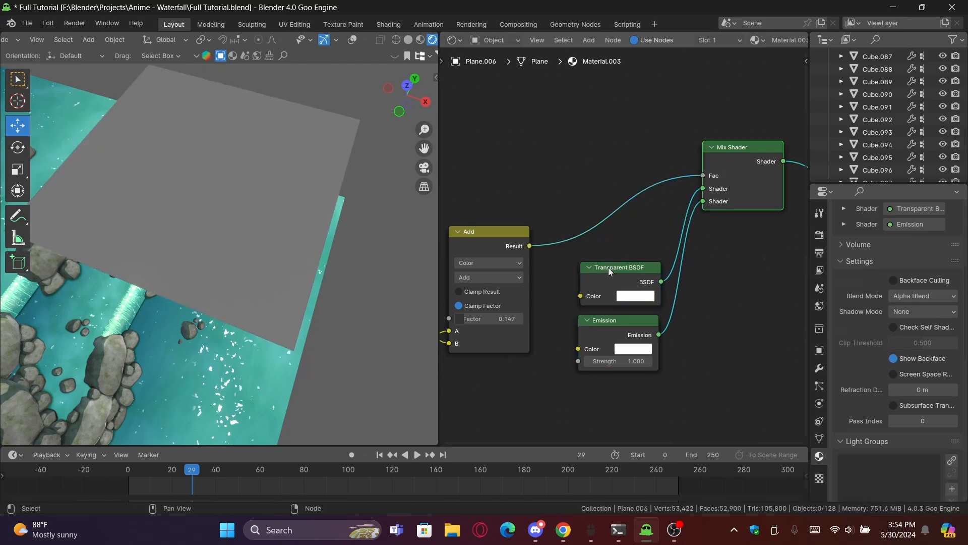
Step: Raise the Add node's Factor to 0.193
scroll(546, 286, down, 4)
middle_drag(546, 286, 653, 242)
scroll(631, 262, up, 7)
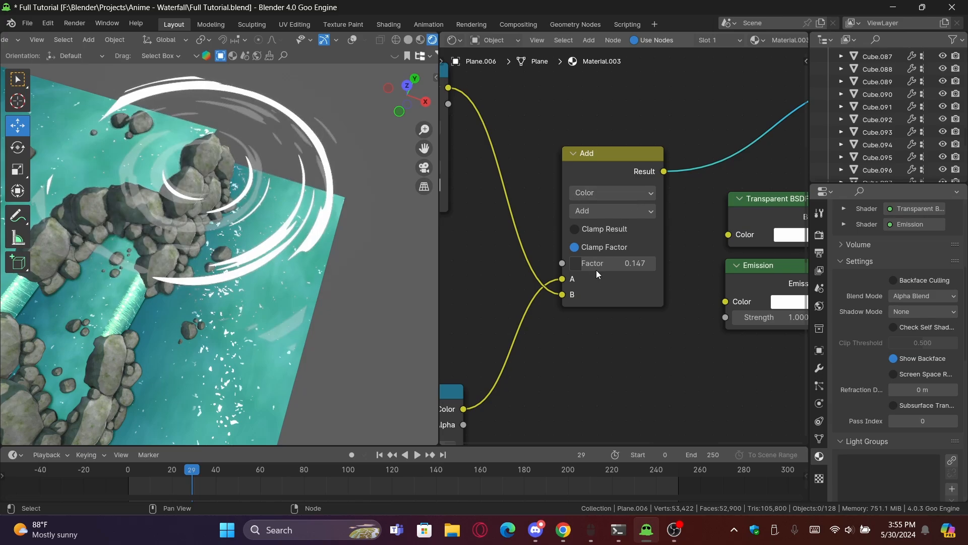
mouse_move(596, 264)
mouse_down()
mouse_move(613, 264)
mouse_move(595, 264)
mouse_up()
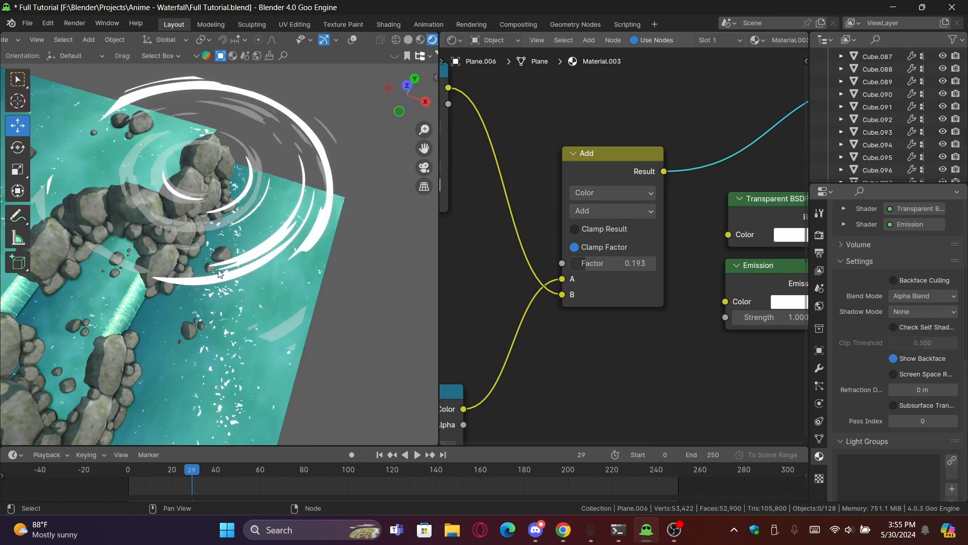
Step: Move the Transparent BSDF, Emission, Mix Shader and Material Output nodes further right, away from the Add node
scroll(219, 269, down, 4)
scroll(219, 267, up, 4)
middle_drag(546, 275, 592, 302)
scroll(595, 341, down, 7)
scroll(642, 299, down, 7)
scroll(592, 303, up, 8)
drag(661, 210, 746, 357)
key(g)
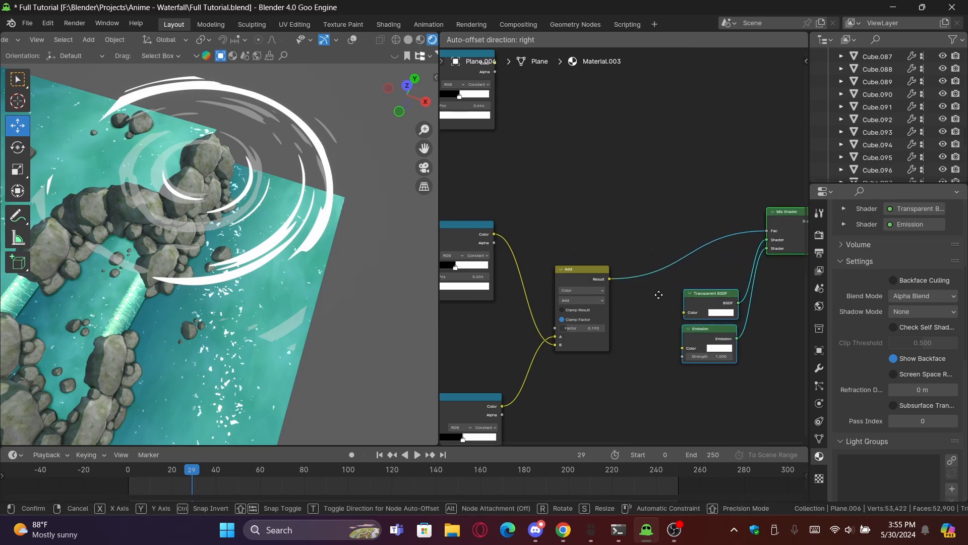
click(665, 290)
Step: Duplicate the Add node and place the copy above and to the right of the original
click(596, 279)
middle_drag(586, 286, 588, 326)
key(shift+d)
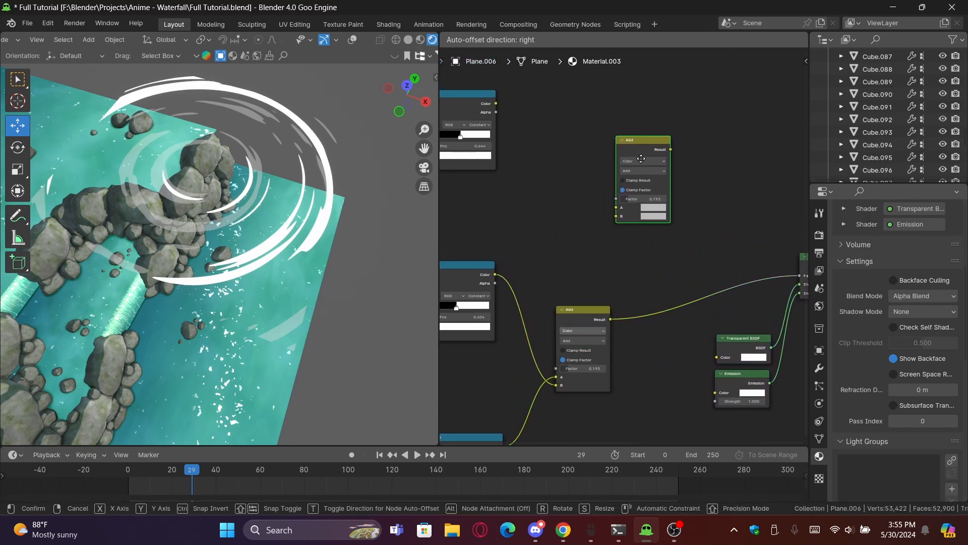
click(704, 142)
Step: Connect the original Add node's Result to the A input of the duplicated Add node
scroll(645, 330, up, 2)
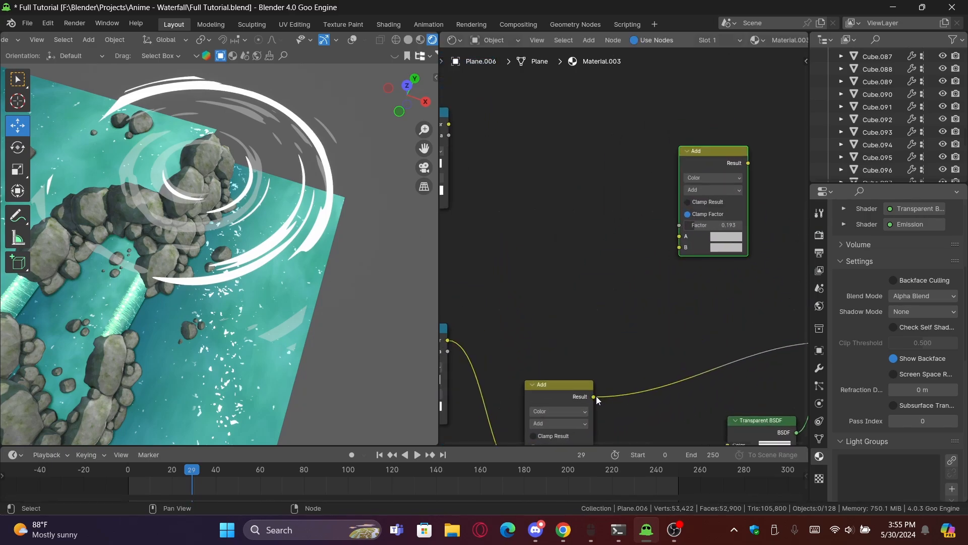
middle_drag(596, 397, 619, 324)
drag(609, 325, 584, 319)
right_click(592, 332)
middle_drag(604, 329, 604, 352)
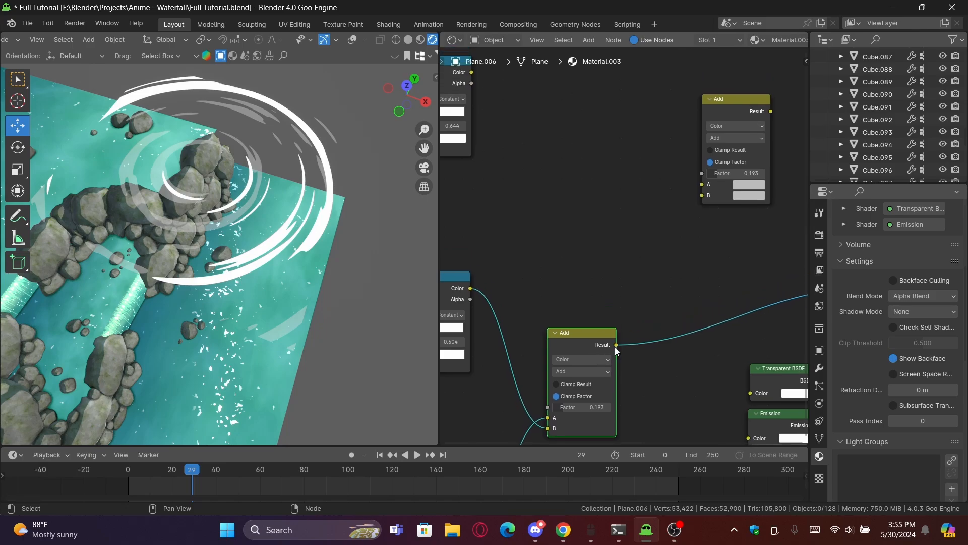
drag(697, 190, 698, 190)
Step: Connect the top chain's Color Ramp to the B input of the duplicated Add node
middle_drag(698, 216, 742, 285)
scroll(567, 261, down, 8)
middle_drag(505, 285, 672, 284)
scroll(672, 285, down, 3)
drag(456, 181, 694, 281)
scroll(607, 230, up, 4)
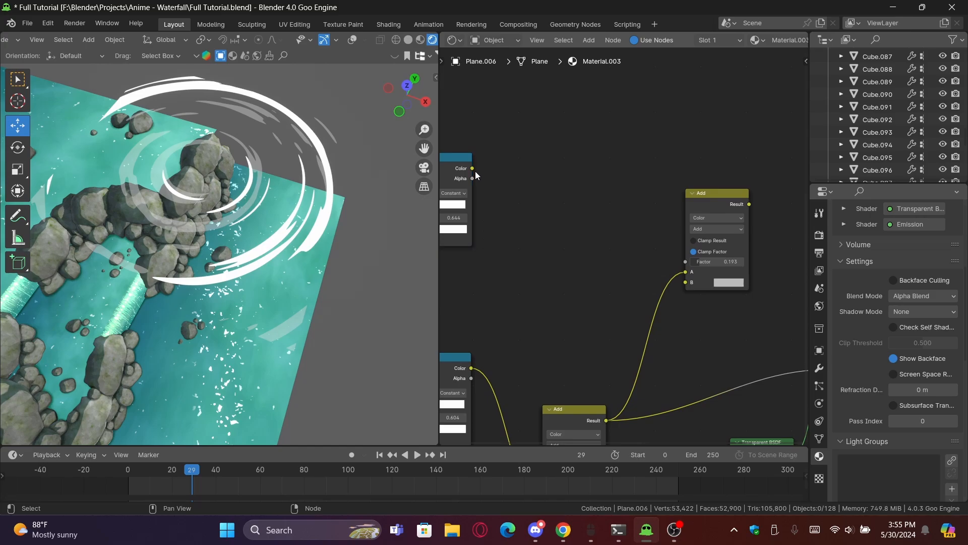
drag(472, 168, 685, 281)
Step: Feed the duplicated Add node's Result into the Mix Shader's Fac input, replacing the original Add node's link
middle_drag(685, 282, 564, 145)
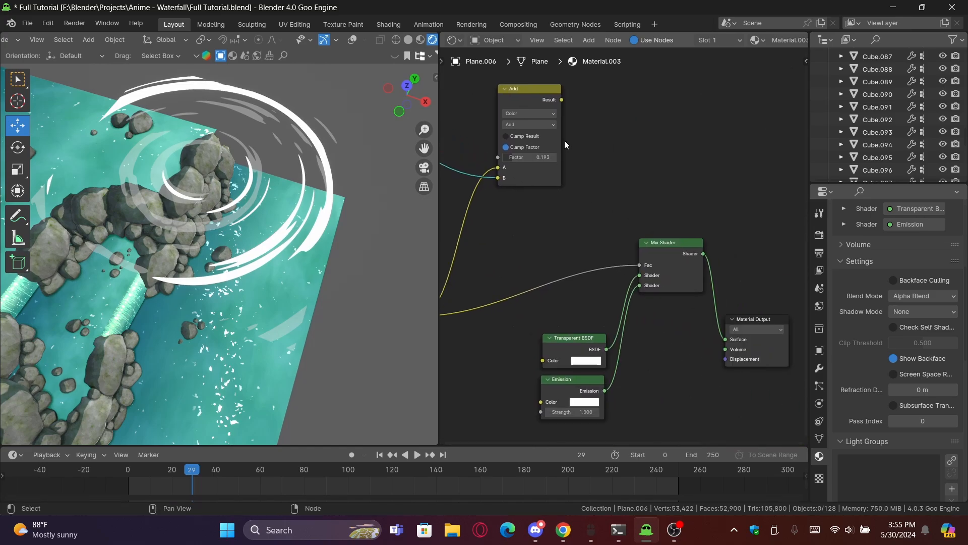
drag(560, 102, 565, 150)
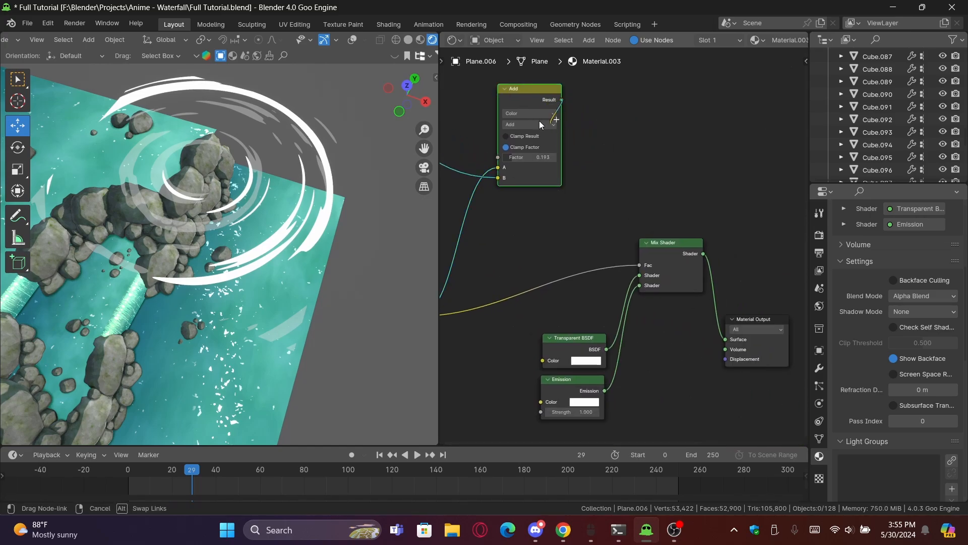
drag(569, 111, 637, 260)
drag(697, 275, 697, 275)
middle_drag(551, 218, 630, 258)
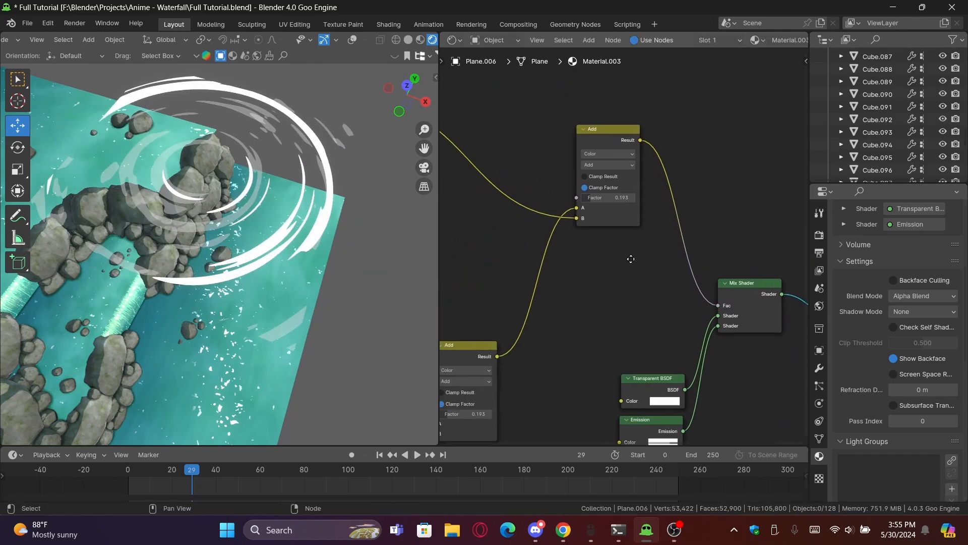
Step: Lower the upper Add node's Factor to 0.107
scroll(630, 259, up, 2)
drag(603, 186, 588, 186)
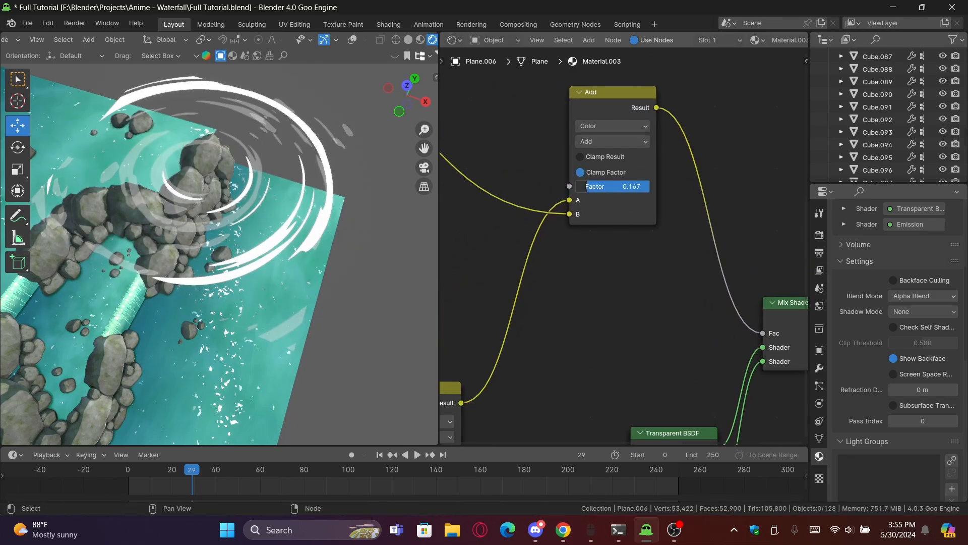
scroll(565, 243, down, 2)
scroll(614, 216, up, 1)
middle_drag(576, 273, 676, 164)
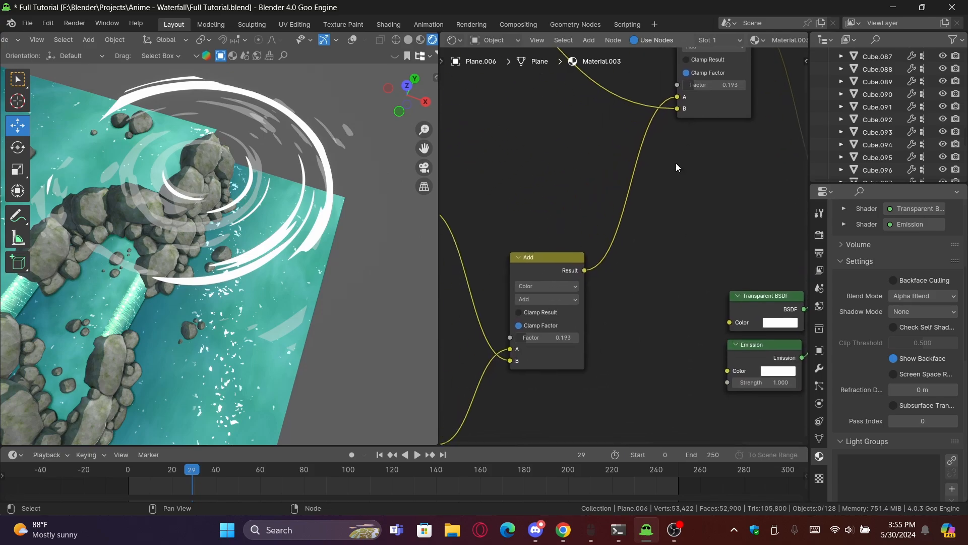
middle_drag(714, 110, 718, 183)
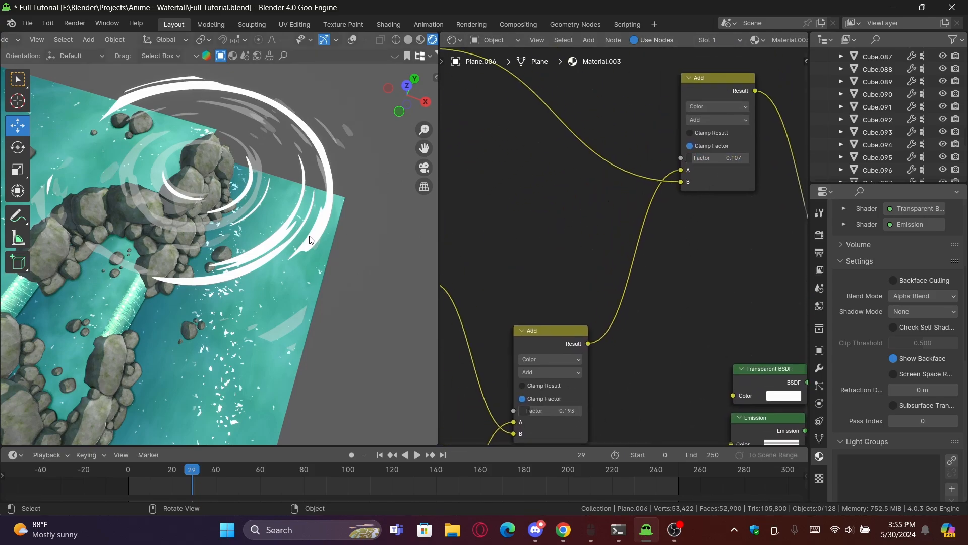
Step: Set the lower Add node's Factor to 0.280 and raise the position of the middle Color Ramp's white stop slightly
scroll(327, 248, down, 4)
scroll(329, 249, up, 1)
scroll(376, 272, up, 3)
middle_drag(630, 354, 668, 265)
drag(609, 326, 606, 327)
middle_drag(605, 341, 713, 338)
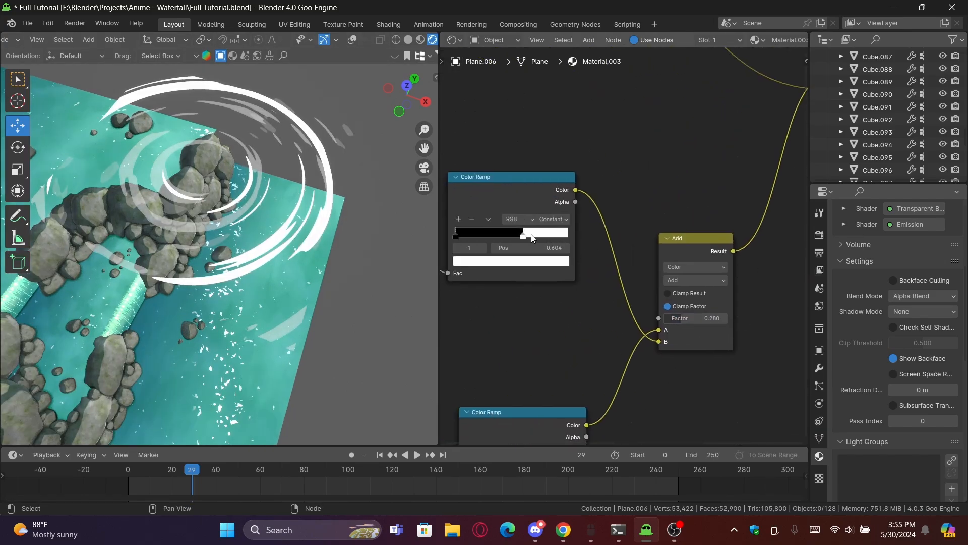
mouse_move(528, 234)
mouse_down()
mouse_move(513, 232)
mouse_move(530, 232)
mouse_up()
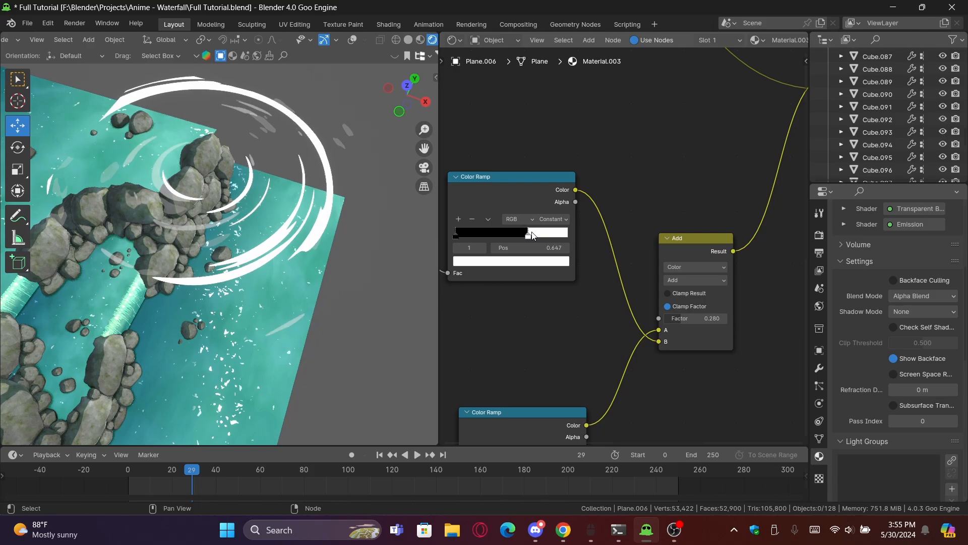
scroll(445, 236, down, 4)
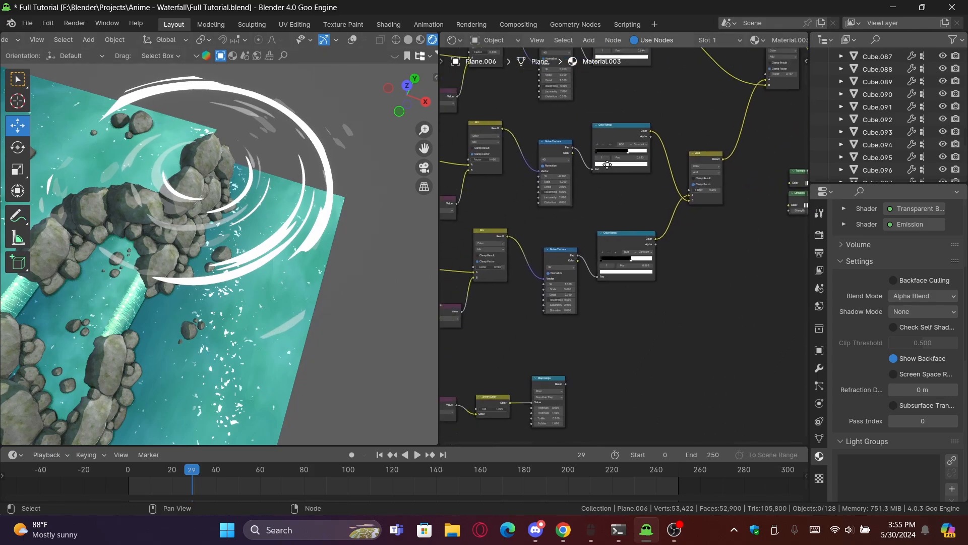
Step: Shift the shader and output nodes further right to leave room after the upper Add node
drag(650, 157, 807, 291)
key(g)
click(687, 231)
middle_drag(673, 202, 673, 311)
Step: Duplicate the upper Add node onto its link to the Mix Shader and set the copy's blending mode to Multiply
scroll(642, 298, up, 8)
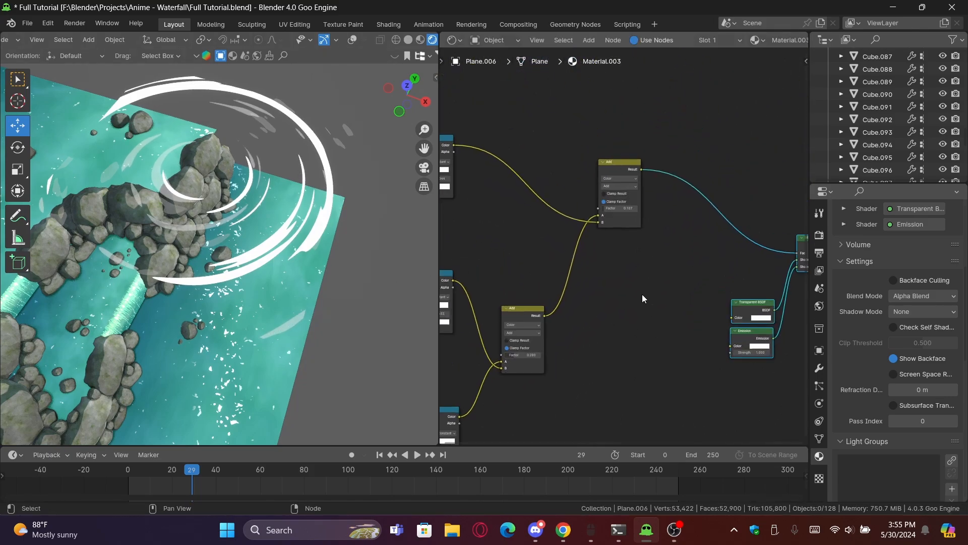
drag(612, 139, 596, 159)
key(shift+d)
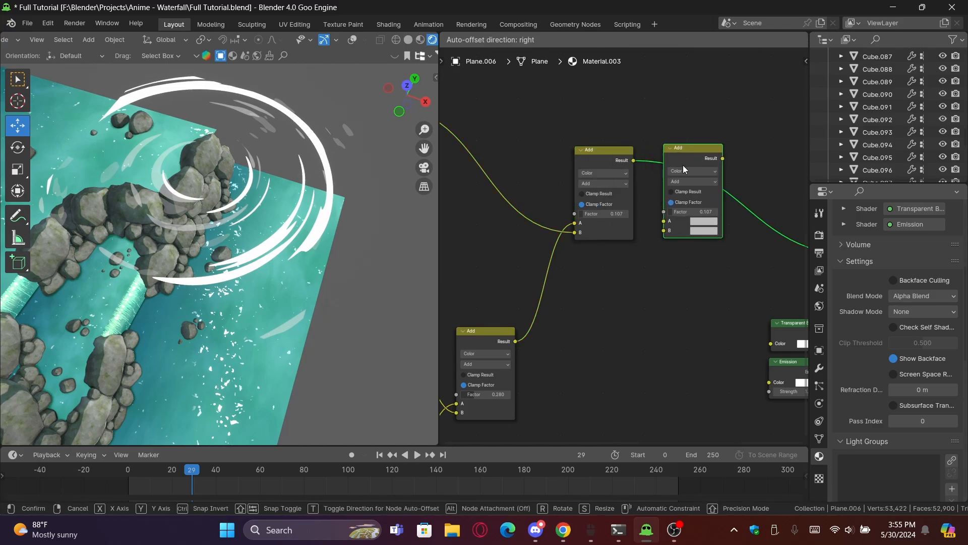
click(696, 174)
click(703, 181)
click(698, 222)
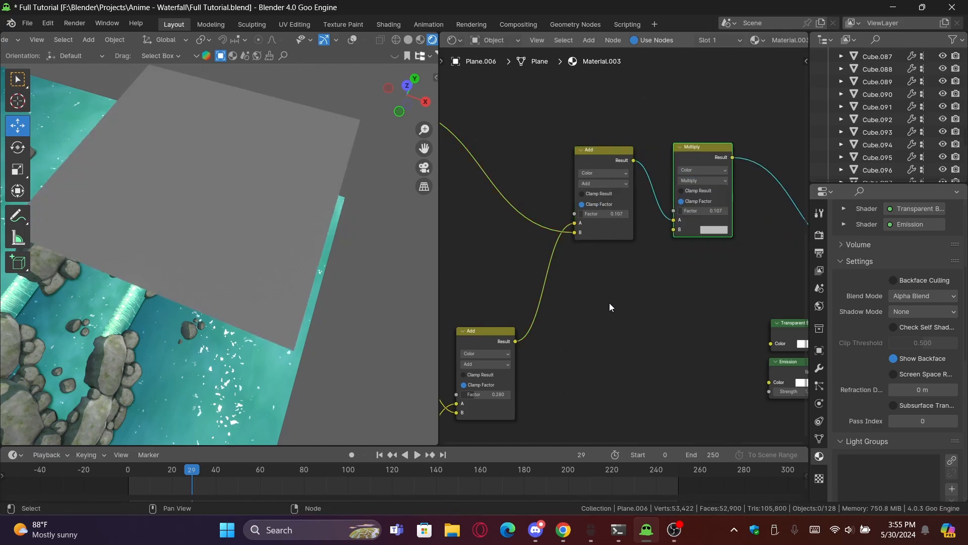
Step: Move the radial mask chain, from Texture Coordinate to Map Range, from below the noise chains to above the top one
scroll(609, 303, down, 2)
middle_drag(538, 394, 648, 260)
scroll(625, 267, down, 4)
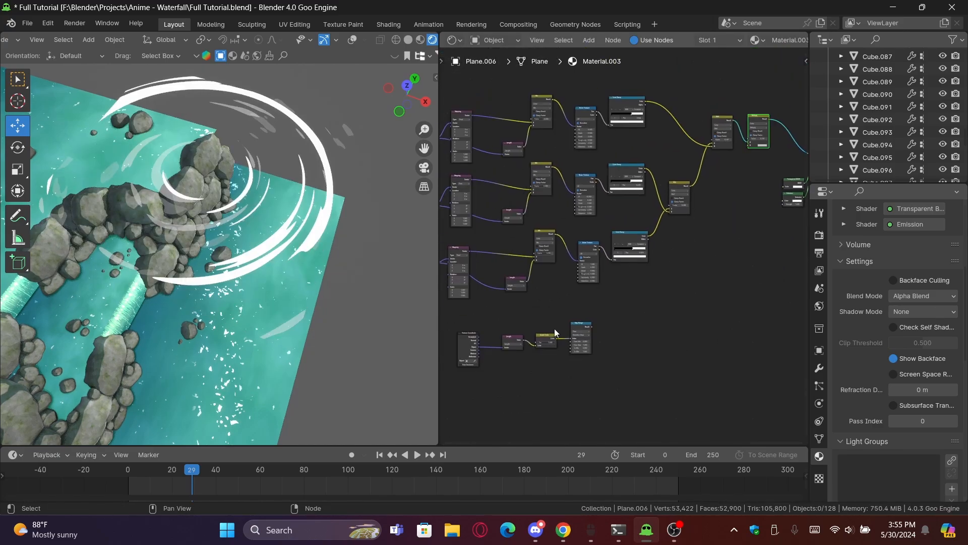
middle_drag(595, 327, 658, 262)
drag(529, 248, 643, 311)
middle_drag(674, 252, 564, 301)
scroll(564, 300, down, 1)
key(g)
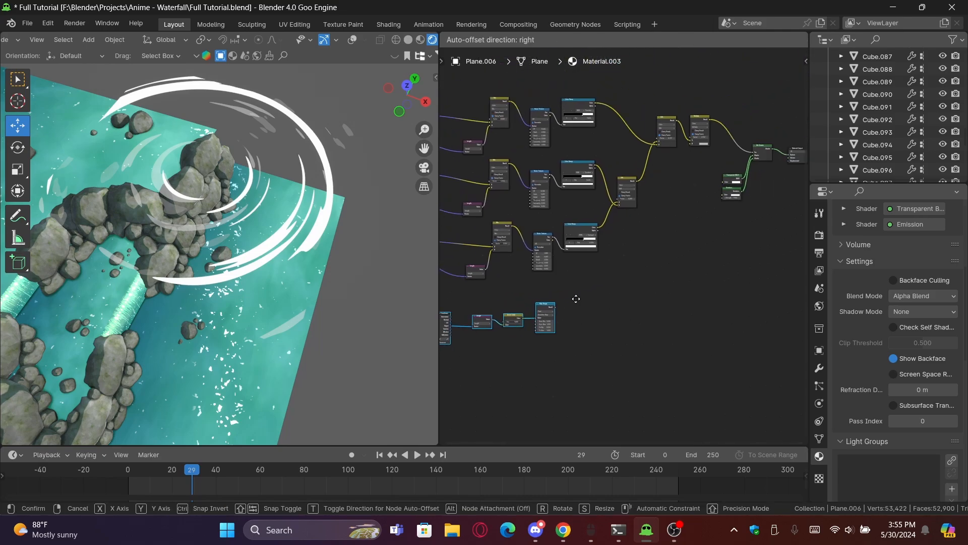
click(712, 60)
middle_drag(712, 60, 745, 103)
scroll(741, 113, up, 2)
key(g)
click(658, 208)
click(658, 206)
Step: Connect the Map Range node's Result to the Multiply node's B input
scroll(632, 108, up, 3)
middle_drag(682, 87, 625, 91)
scroll(624, 91, up, 1)
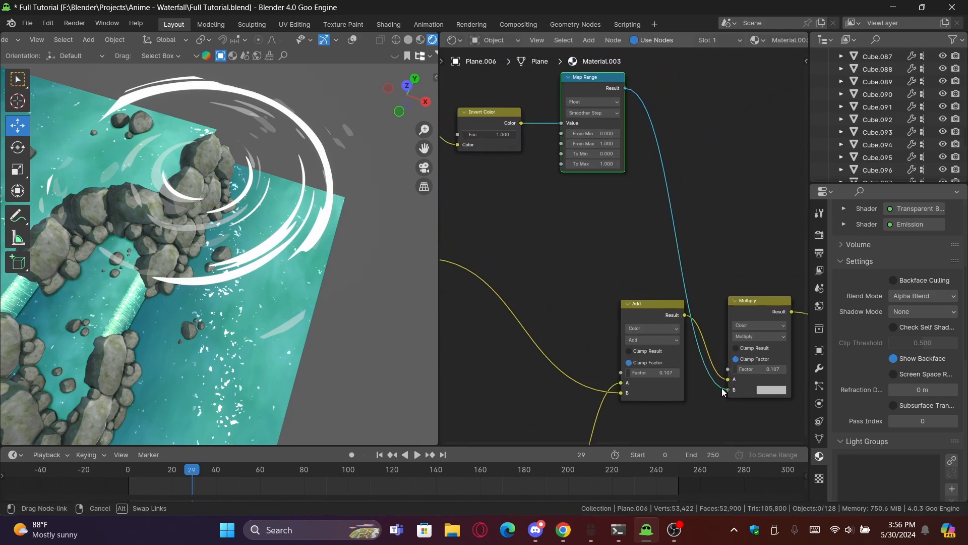
drag(722, 388, 722, 388)
Step: Set the Multiply node's Factor to 1.000
middle_drag(718, 359, 559, 267)
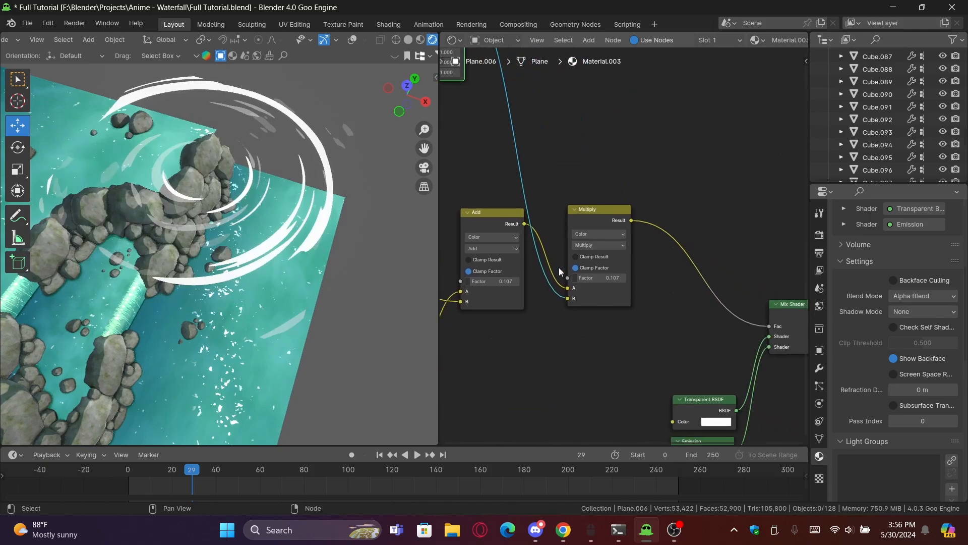
scroll(559, 267, up, 1)
key(Return)
scroll(636, 280, down, 1)
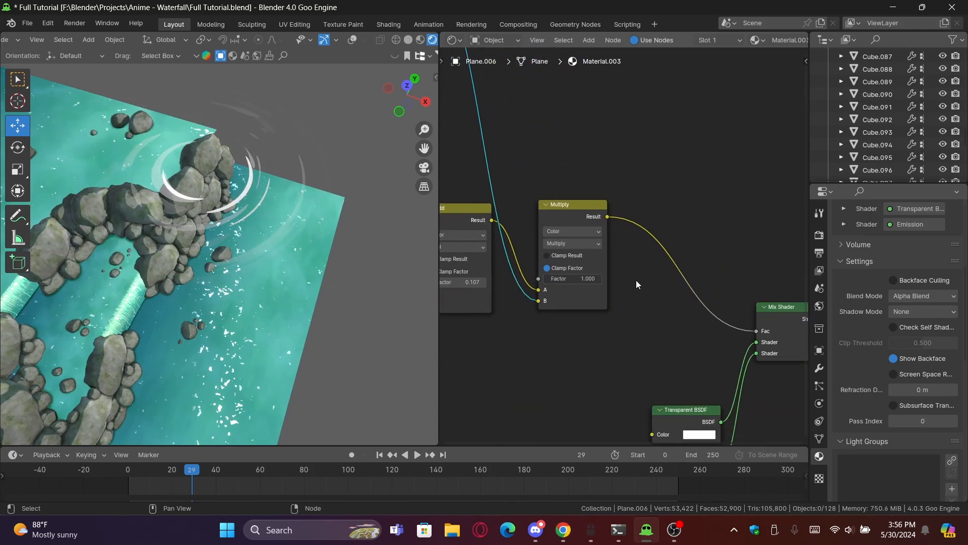
Step: Set the Map Range node's From Min to -0.400 to widen the radial mask's fade
middle_drag(637, 280, 710, 322)
scroll(710, 322, down, 2)
middle_drag(710, 322, 735, 360)
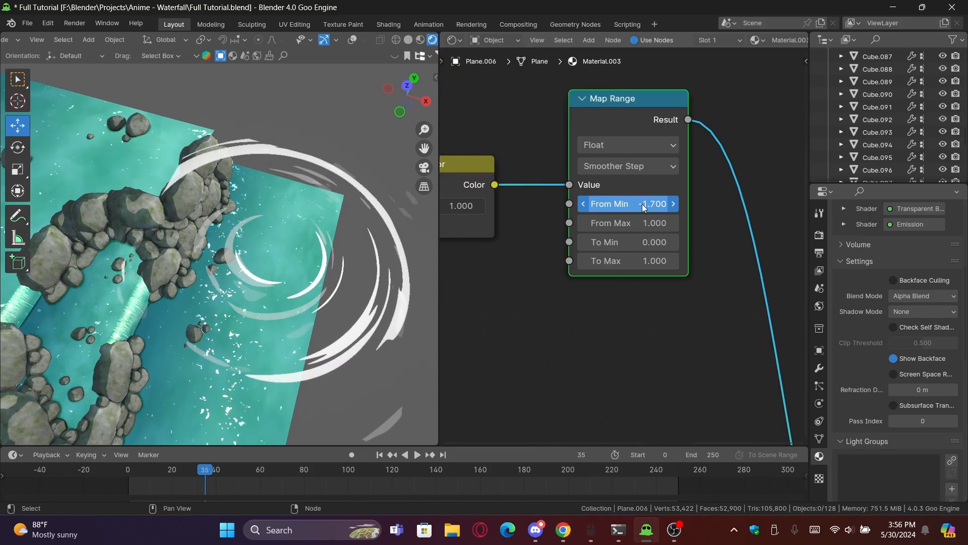
drag(642, 204, 728, 218)
scroll(637, 212, up, 3)
click(719, 217)
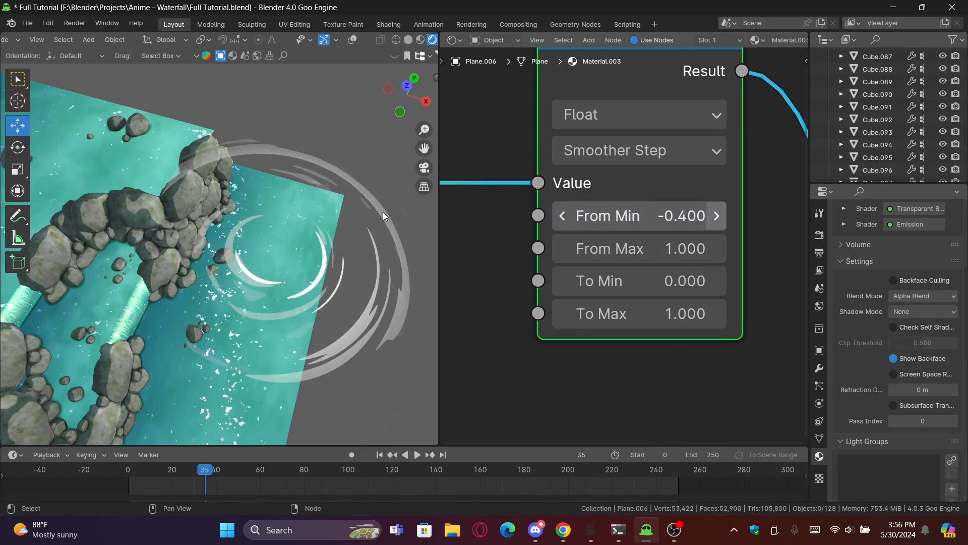
Step: Examine the ripple plane from a lower angle and review the noise chains back to their Texture Coordinate and Mapping nodes
scroll(596, 237, down, 5)
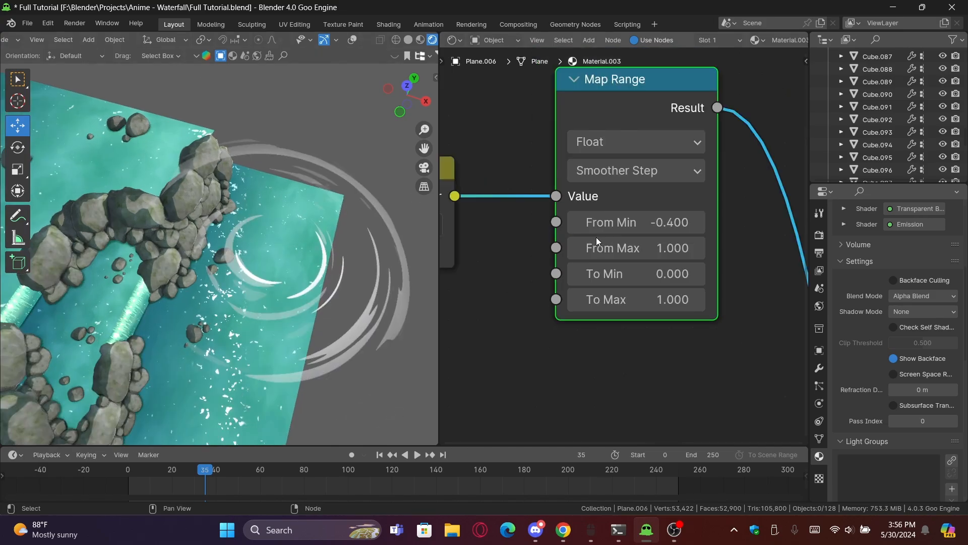
key(shift+grave)
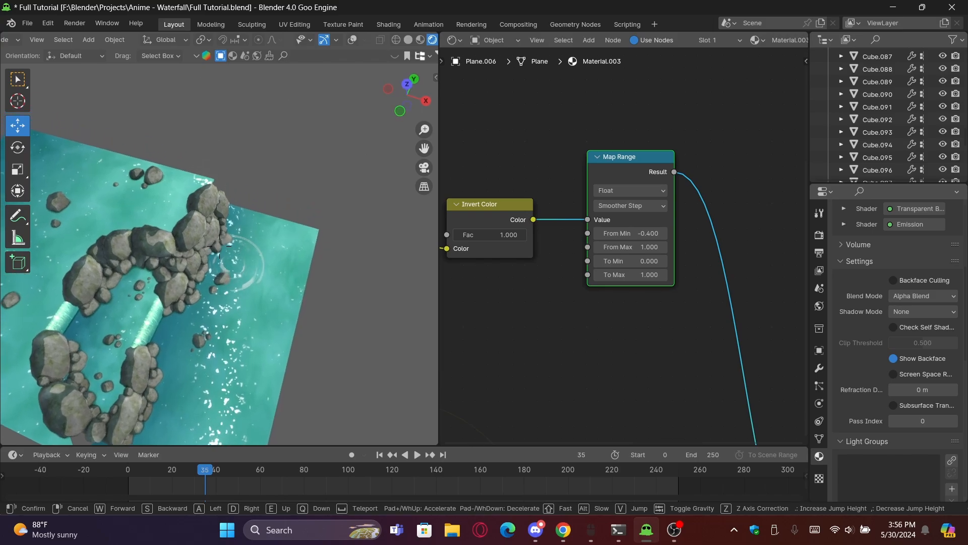
click(219, 247)
scroll(630, 277, down, 8)
middle_drag(570, 364, 644, 247)
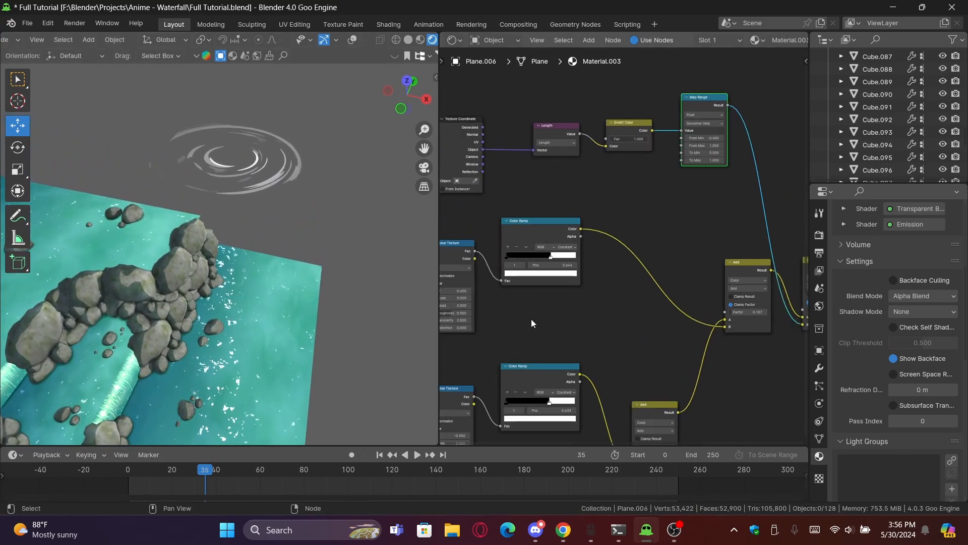
scroll(519, 328, down, 3)
middle_drag(493, 336, 675, 226)
scroll(635, 278, down, 2)
middle_drag(636, 278, 688, 211)
scroll(595, 282, up, 5)
middle_drag(525, 240, 702, 361)
middle_drag(657, 258, 623, 282)
middle_drag(644, 202, 618, 198)
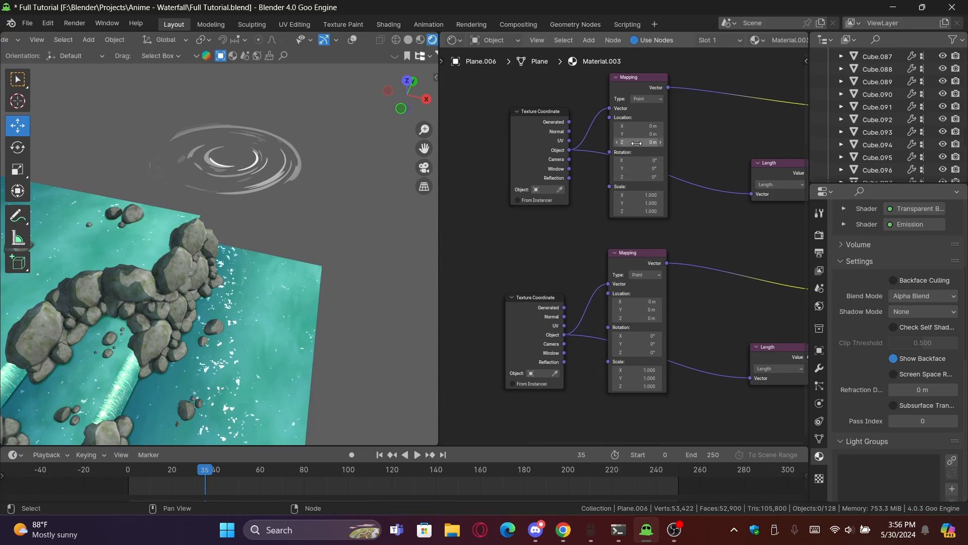
middle_drag(654, 305, 666, 190)
middle_drag(673, 364, 682, 243)
middle_drag(606, 183, 676, 340)
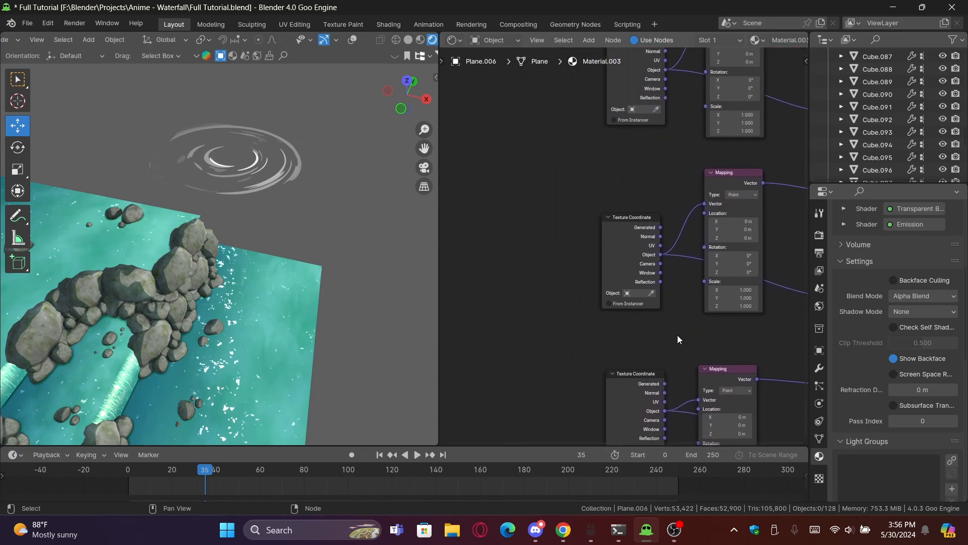
scroll(585, 251, up, 3)
middle_drag(563, 190, 566, 238)
scroll(555, 222, up, 1)
key(shift+a)
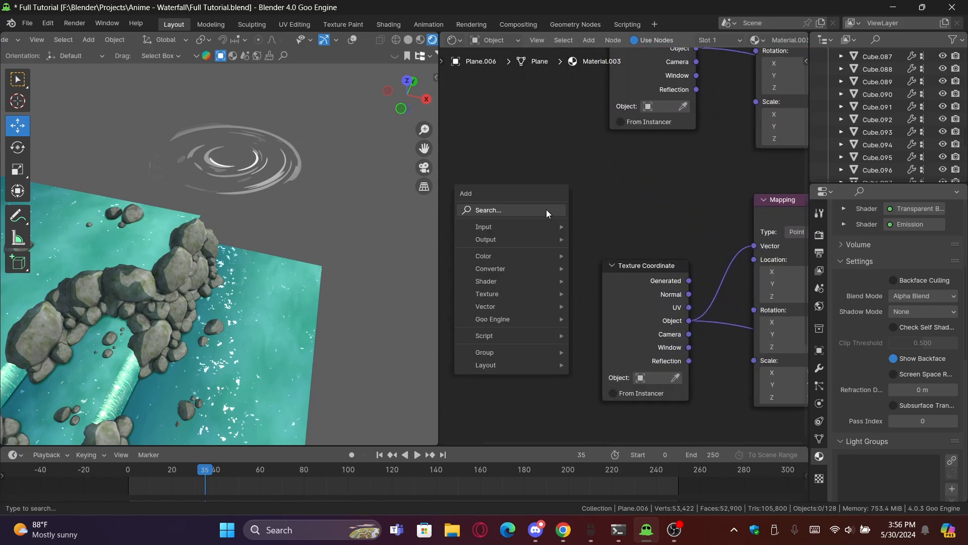
click(546, 210)
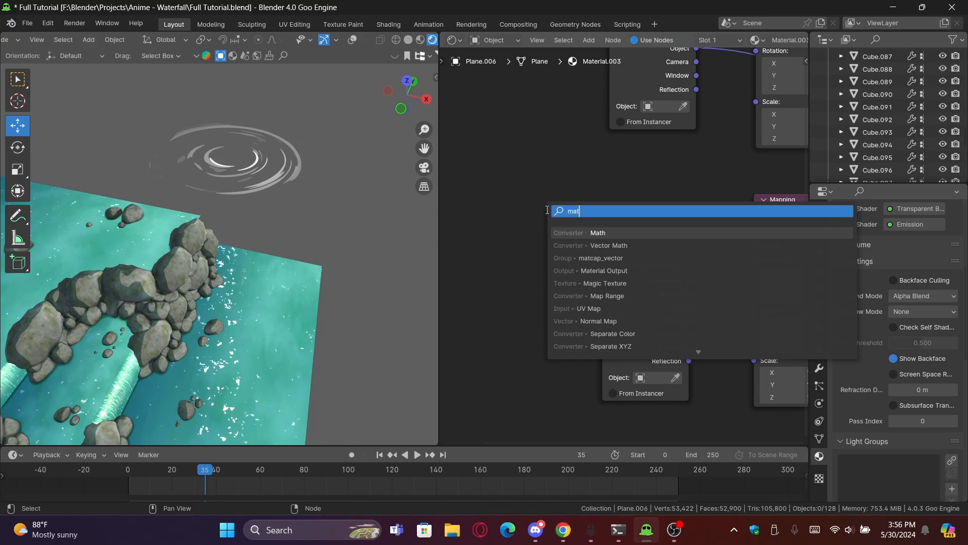
key(Escape)
Step: Add a Math node set to Multiply above the middle Texture Coordinate node
key(shift+a)
click(571, 220)
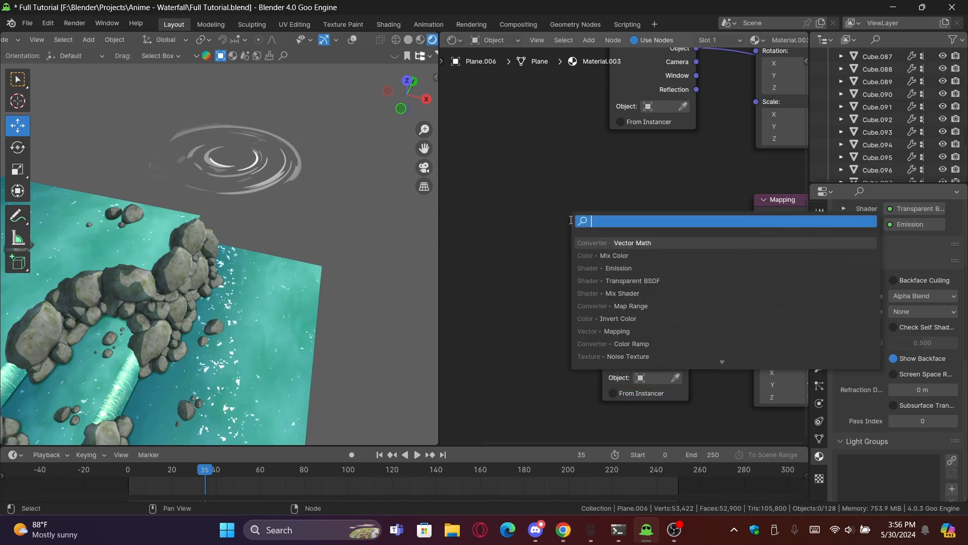
text(math)
key(Return)
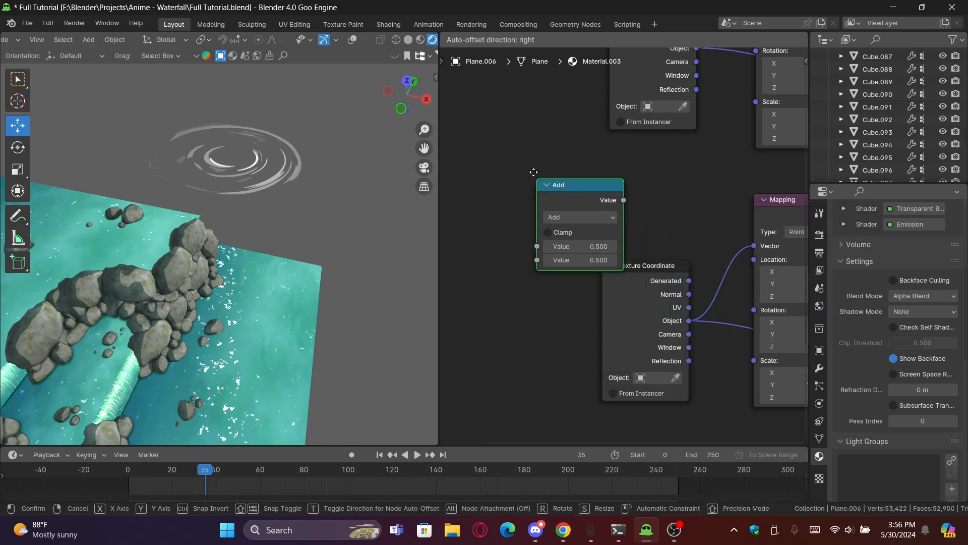
click(561, 198)
click(561, 202)
click(248, 262)
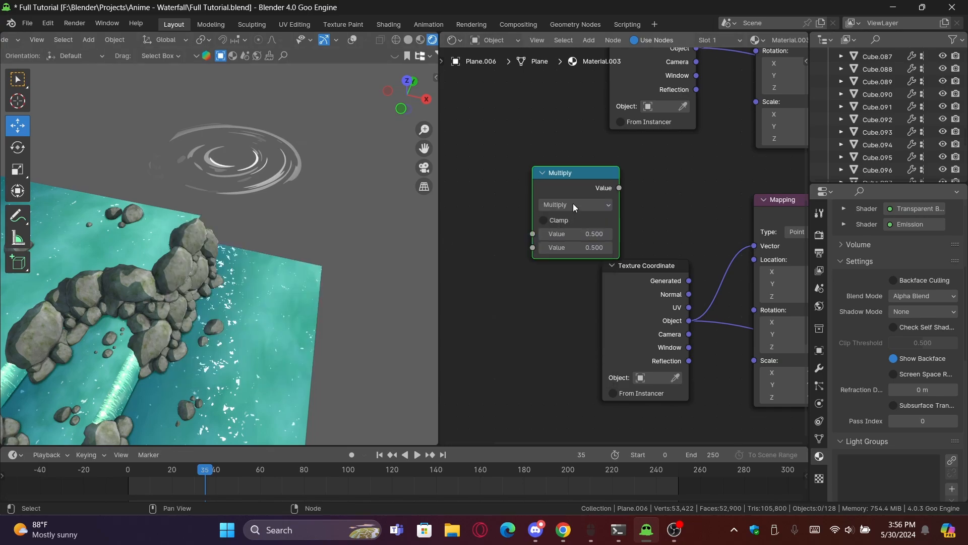
drag(566, 174, 583, 167)
Step: Add a Value node driven by #frame/1000 and connect it to the Math Multiply node's first value input
key(shift+a)
click(509, 221)
text(val)
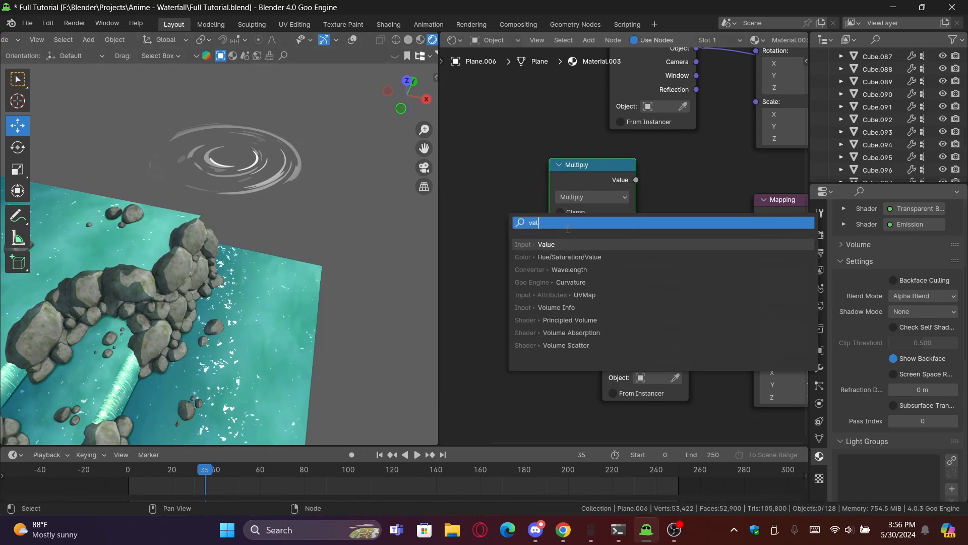
key(Return)
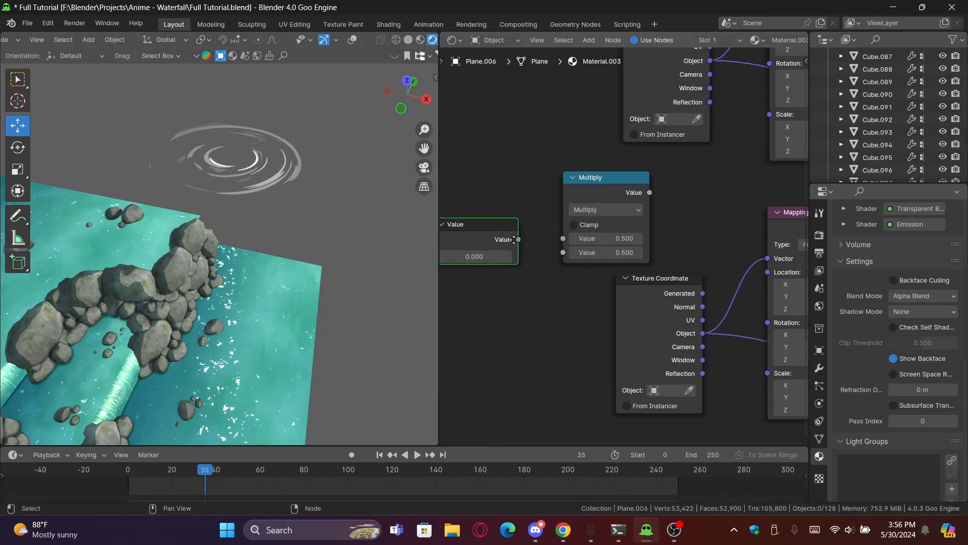
scroll(514, 240, up, 2)
drag(616, 257, 620, 258)
drag(527, 249, 544, 247)
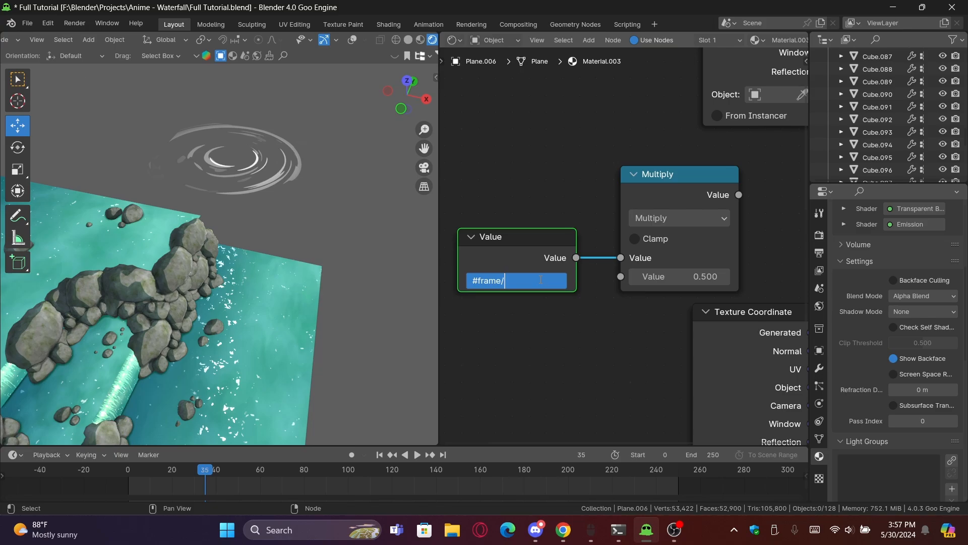
key(Return)
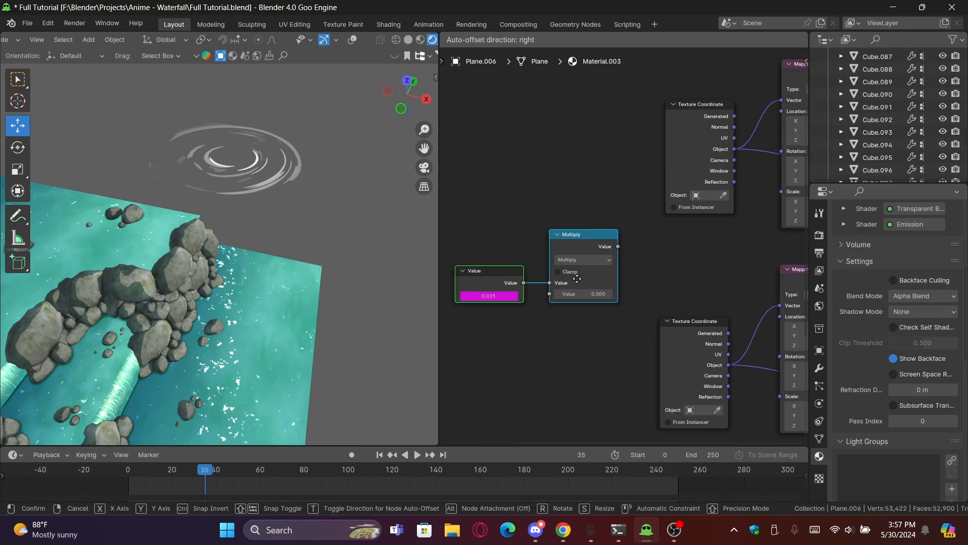
Step: Move the Value and Multiply nodes farther from the Texture Coordinate nodes to make room for another node
click(619, 274)
click(621, 274)
middle_drag(622, 274, 686, 264)
drag(486, 218, 655, 286)
key(g)
click(600, 284)
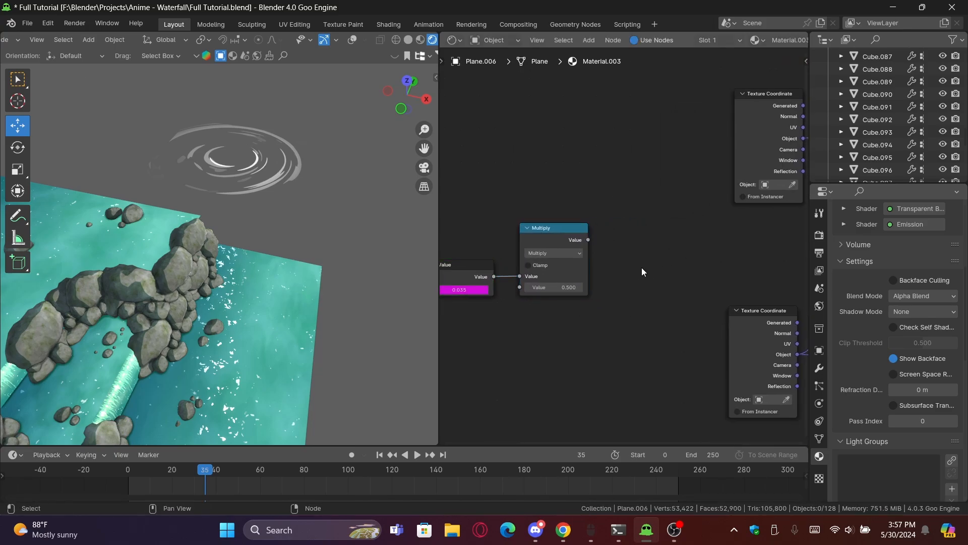
Step: Add a Combine XYZ node between the Multiply node and the Texture Coordinate nodes
key(shift+a)
text(com)
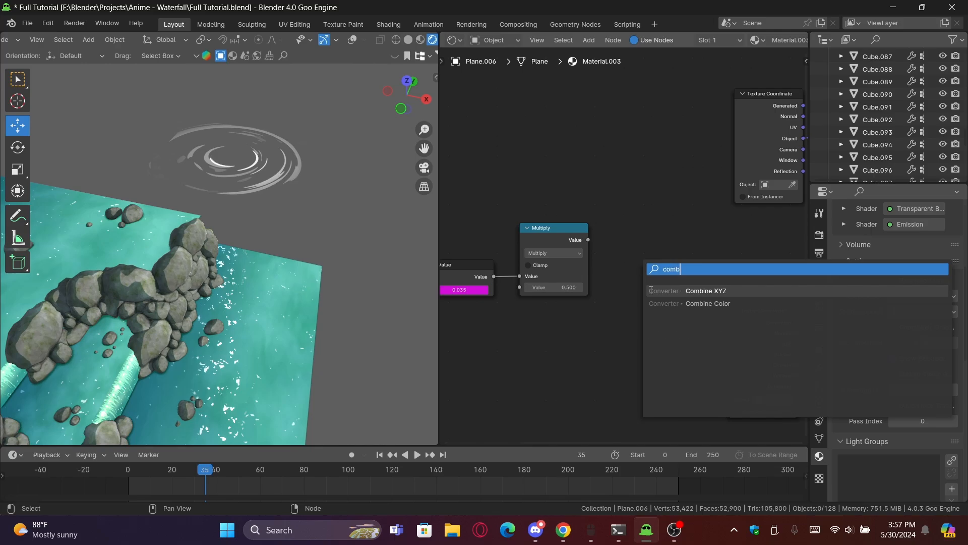
text(b)
click(664, 291)
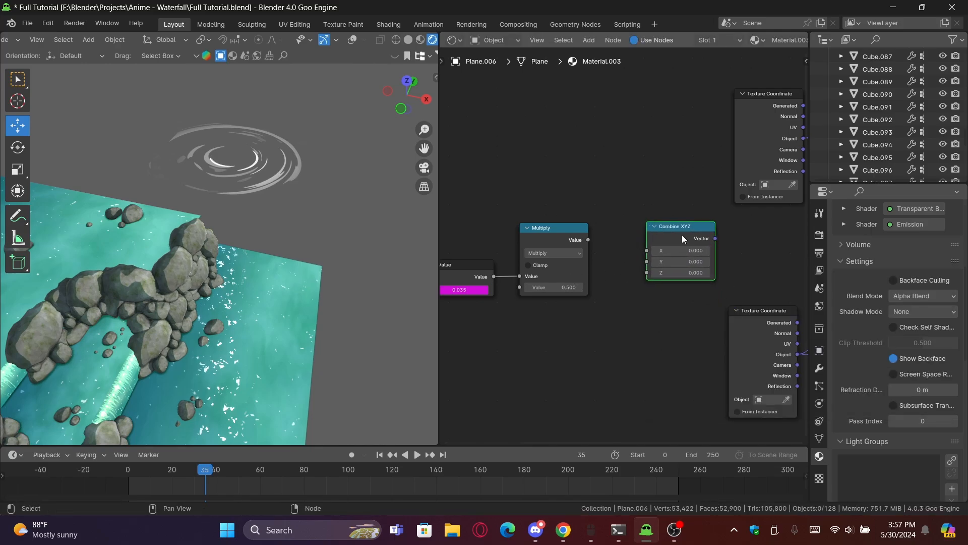
Step: Connect the Combine XYZ node's Vector output to the Location input of all three Mapping nodes
middle_drag(629, 233, 552, 284)
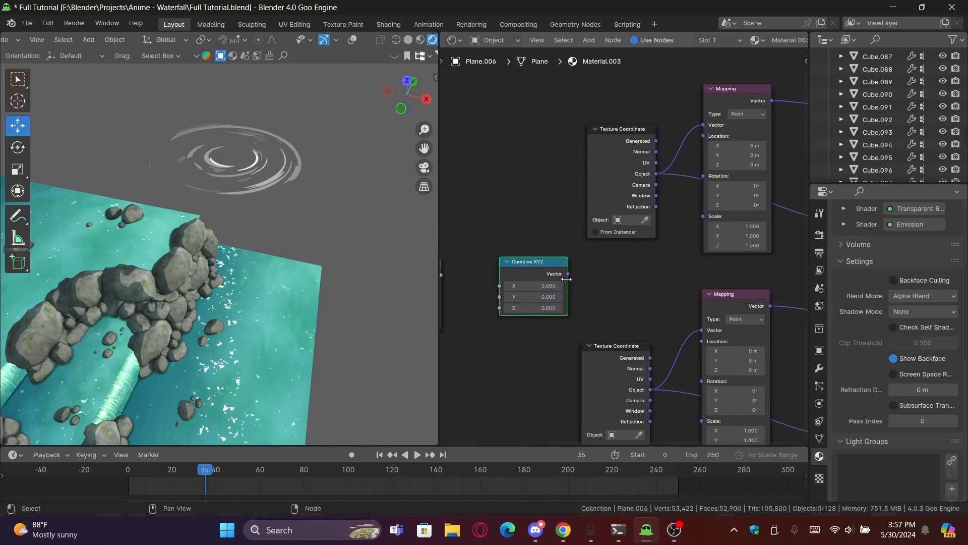
middle_drag(708, 339, 699, 230)
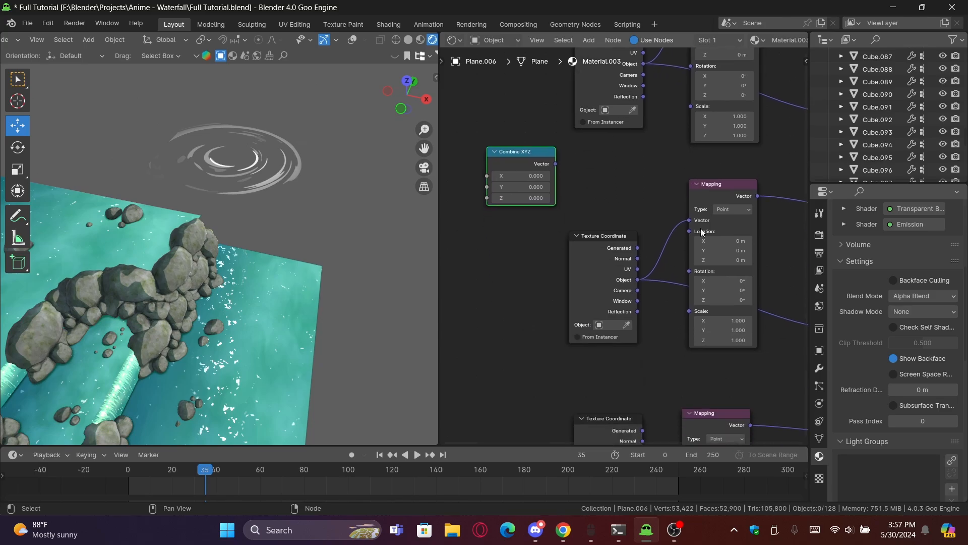
middle_drag(709, 316, 698, 255)
scroll(698, 255, down, 1)
middle_drag(648, 303, 670, 366)
scroll(669, 366, down, 1)
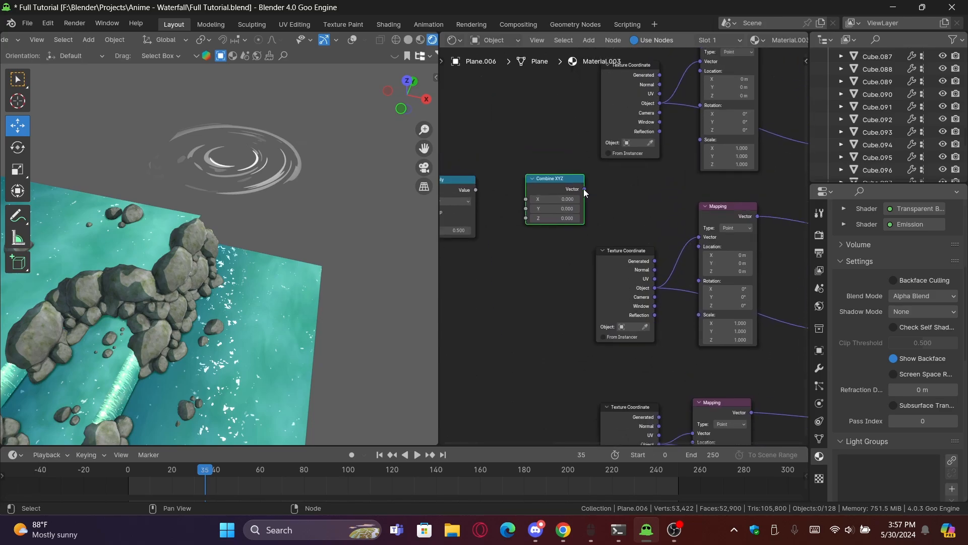
scroll(584, 192, down, 1)
middle_drag(584, 192, 597, 218)
drag(704, 110, 707, 224)
middle_drag(603, 175, 599, 159)
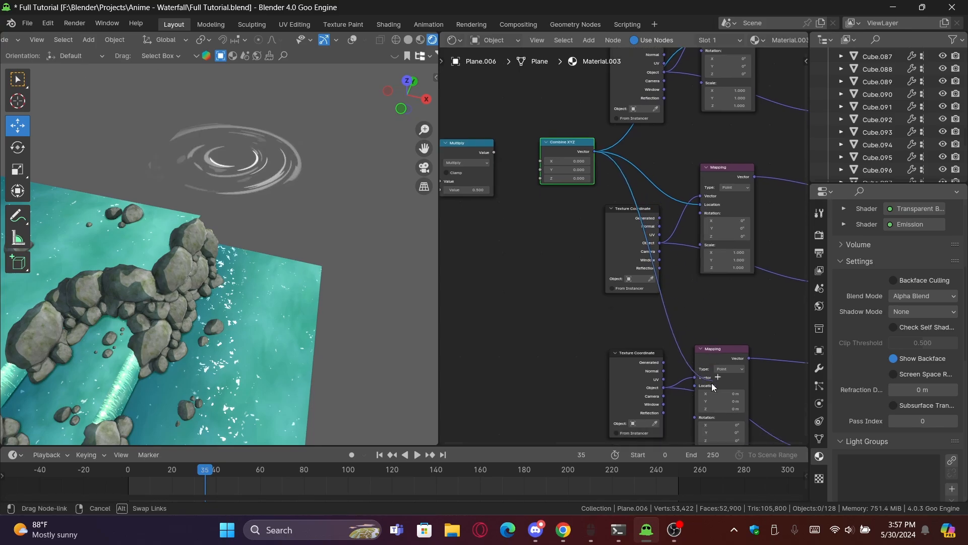
drag(697, 387, 697, 387)
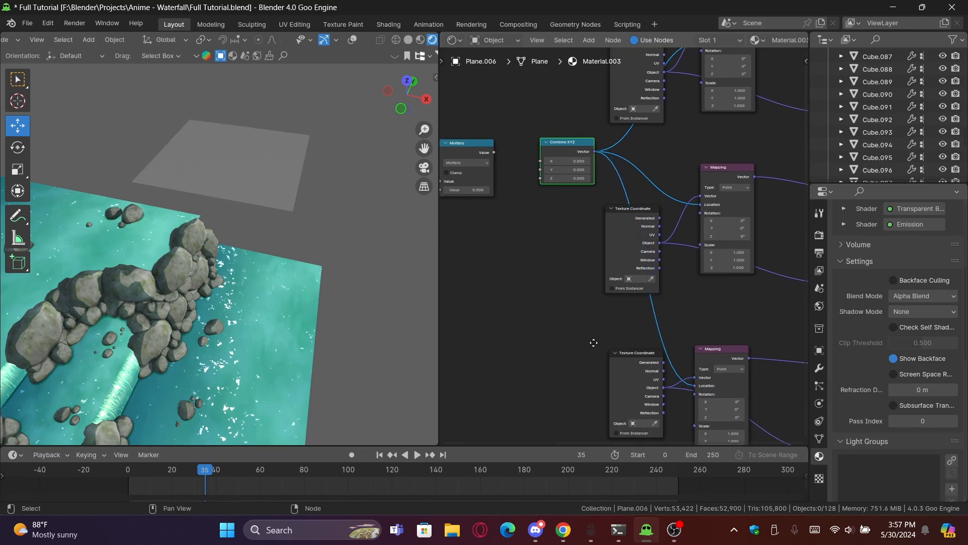
Step: Connect the Multiply node's Value output to the Combine XYZ node's Z input
middle_drag(581, 335, 646, 387)
scroll(625, 371, up, 5)
middle_drag(606, 355, 664, 388)
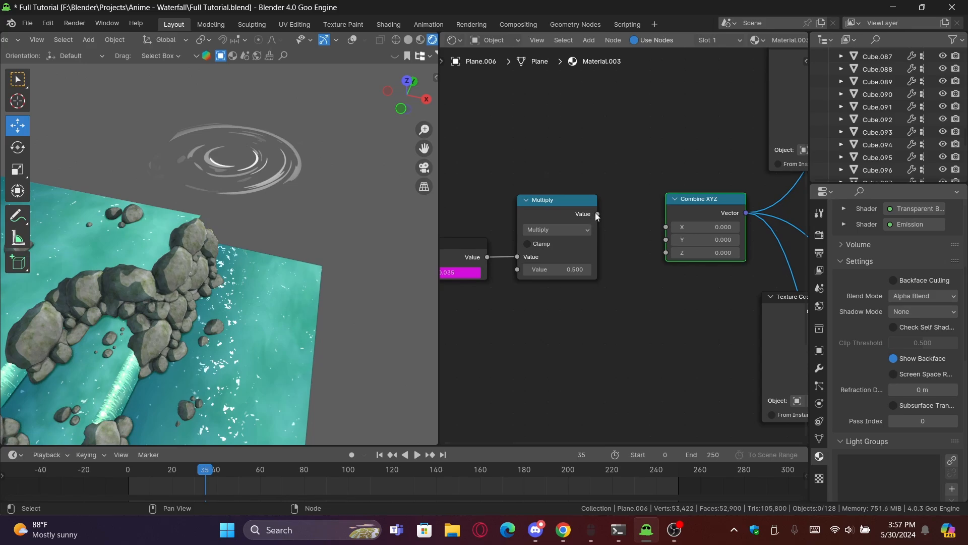
drag(597, 214, 662, 261)
scroll(706, 260, up, 2)
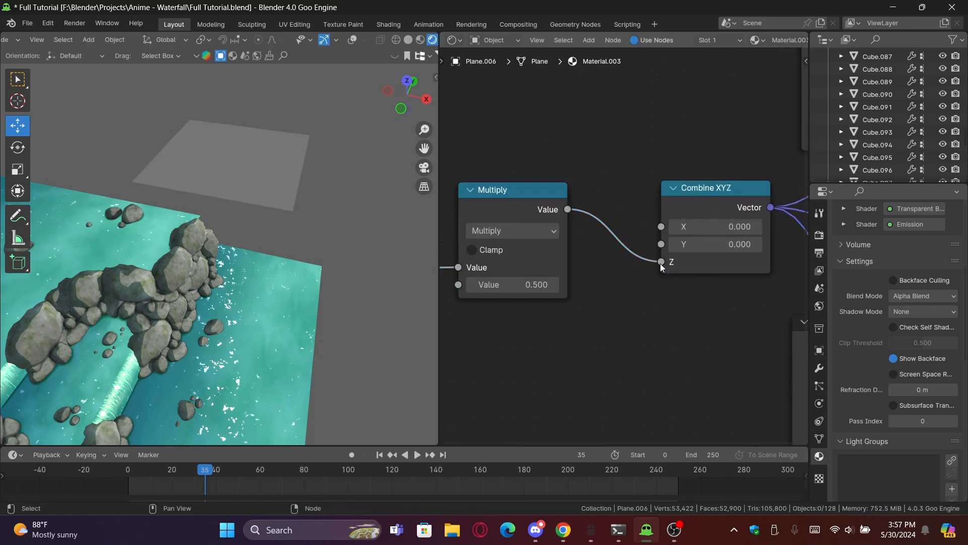
Step: Play the animation, set the Multiply node's second value to 10, and inspect the ripples up close
ctrl+scroll(648, 298, left, 3)
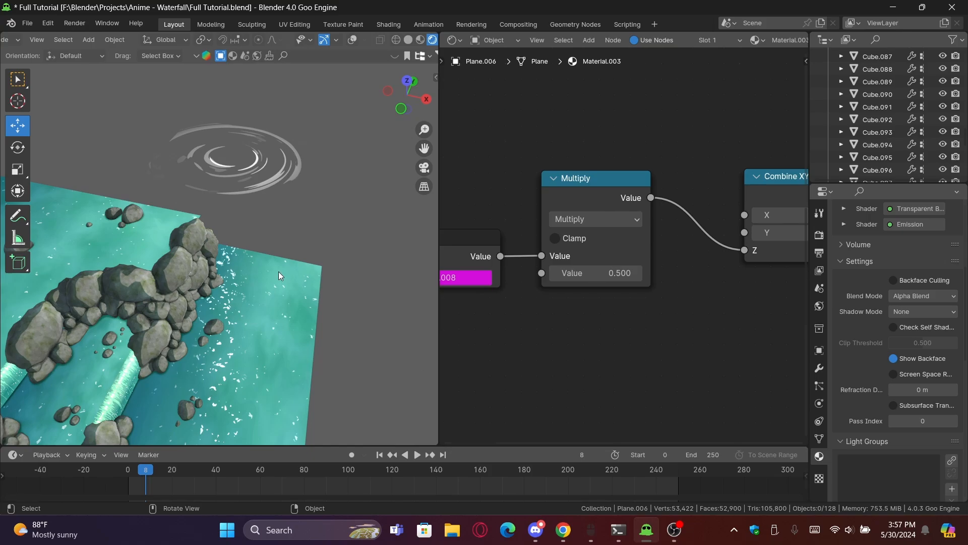
key(space)
scroll(655, 339, up, 3)
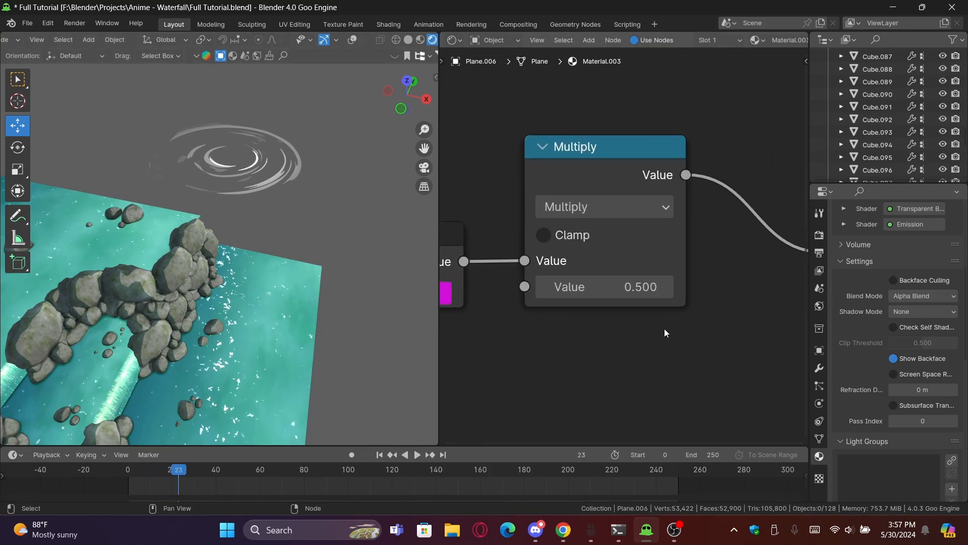
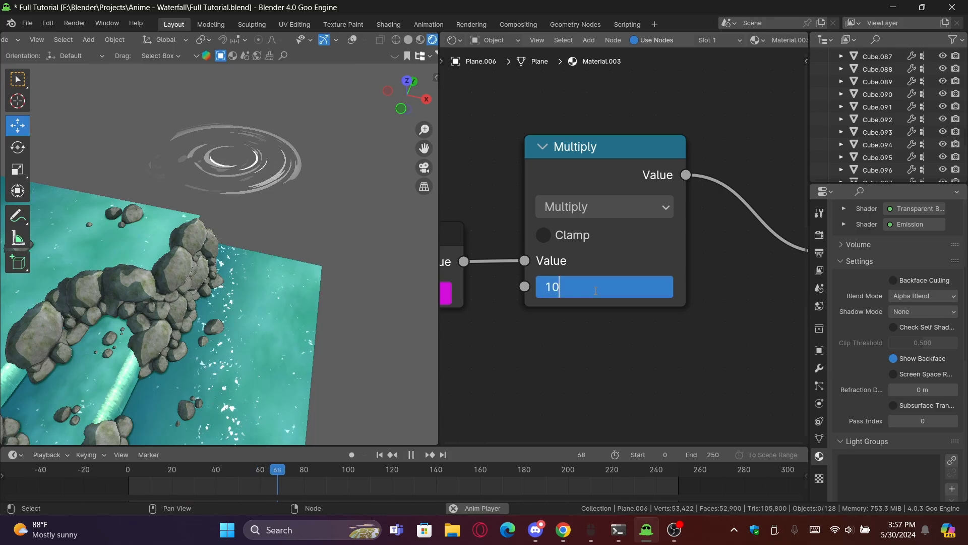
key(Return)
key(shift+grave)
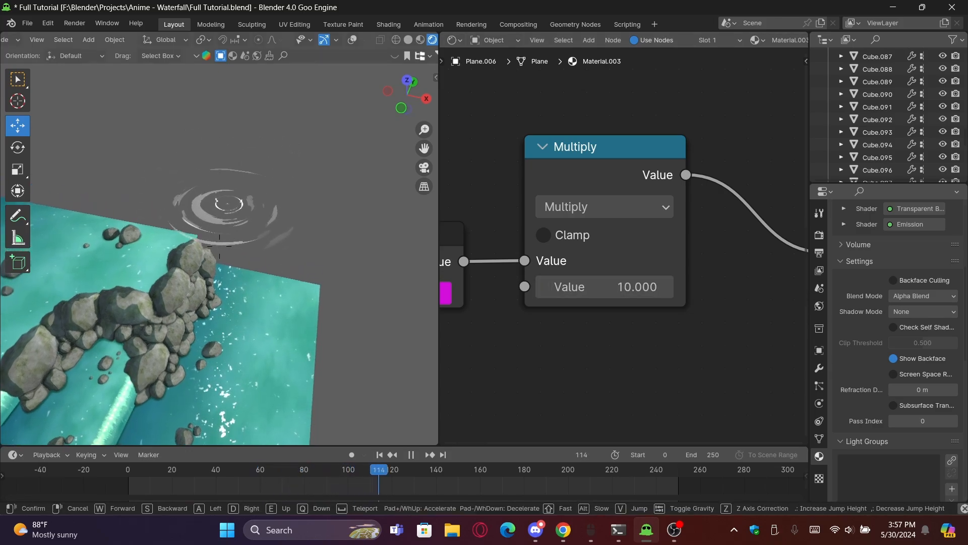
key(a)
click(220, 246)
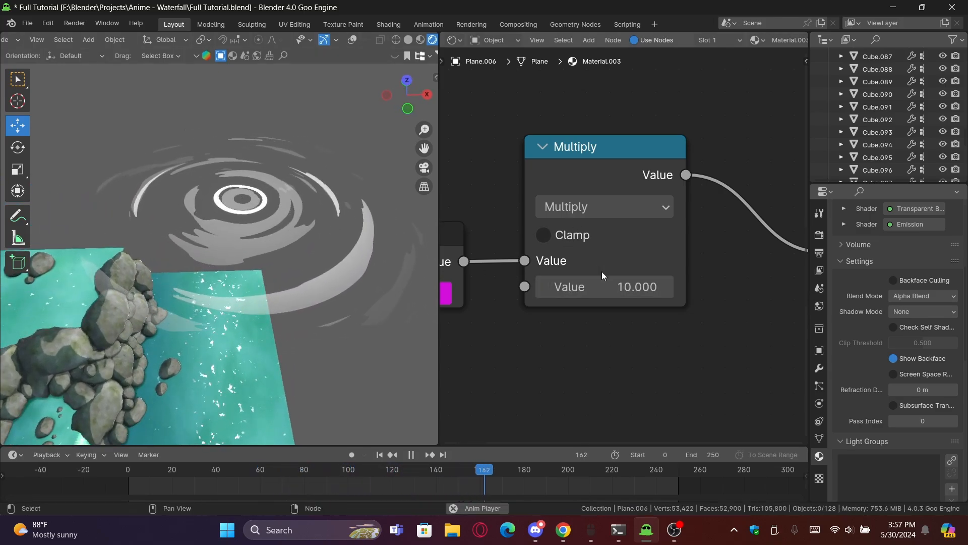
Step: Set the Multiply node's second value to 100 while the animation plays
drag(594, 286, 623, 286)
double_click(587, 288)
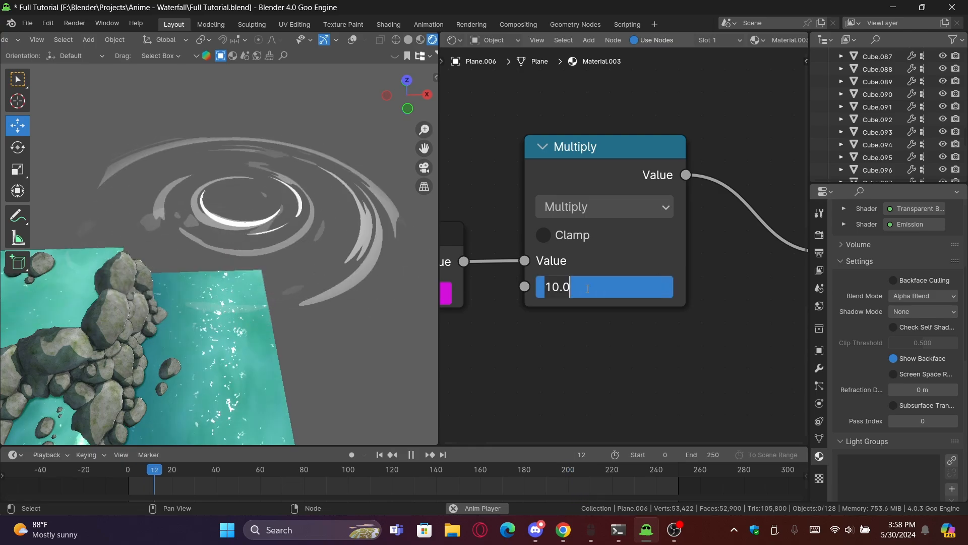
text(100)
key(Return)
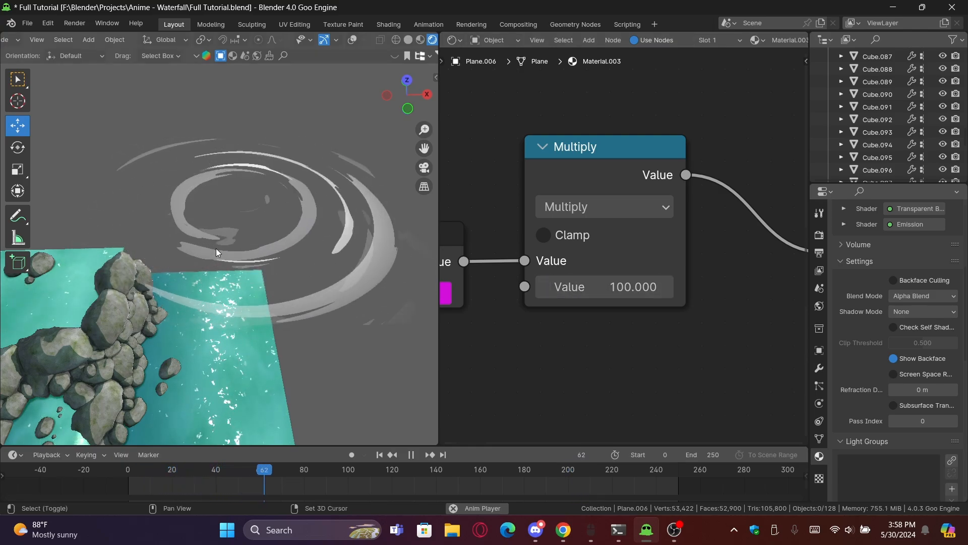
Step: Change the Value node's driver expression to frame/-1000 and replay the animation to check the ripple direction
middle_drag(521, 299, 558, 301)
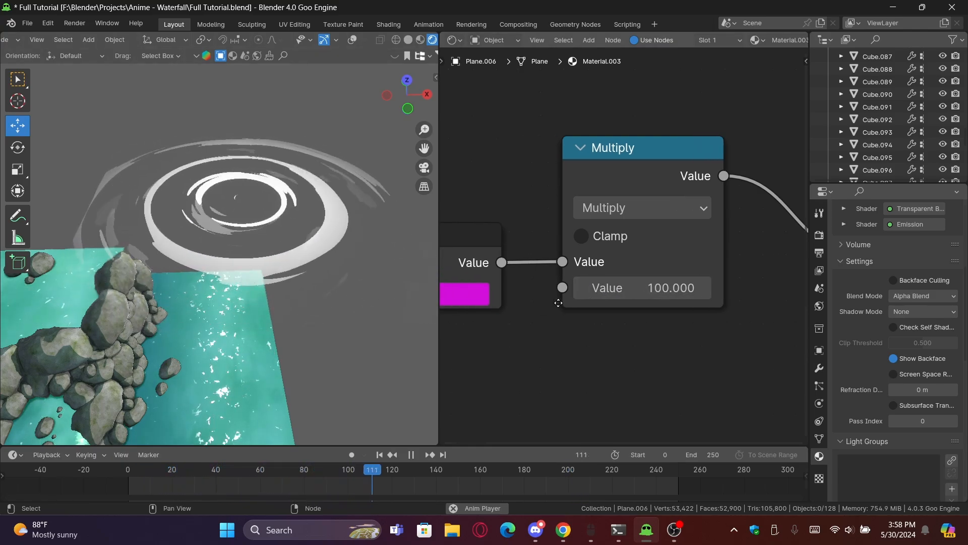
key(space)
double_click(571, 247)
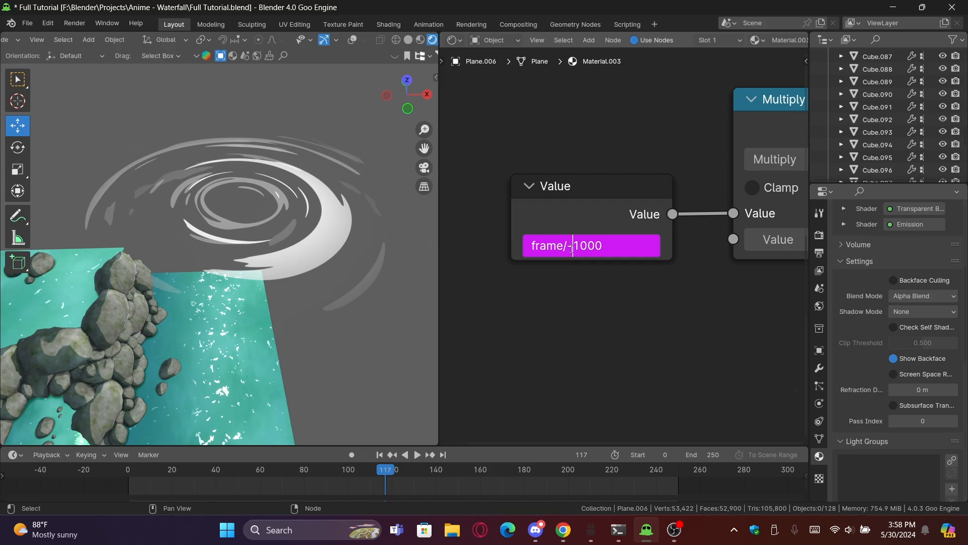
text(-)
key(Return)
key(space)
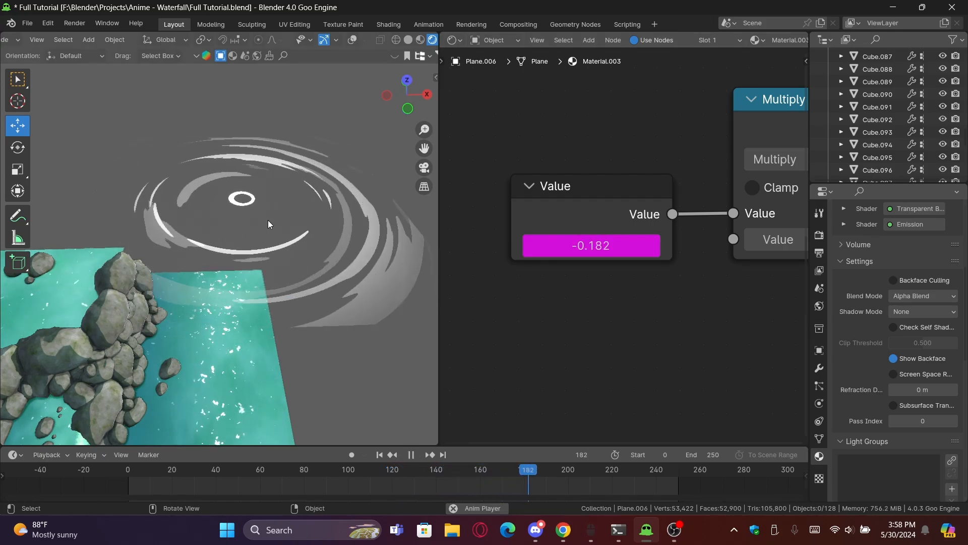
Step: Stop playback and set the Multiply node's second value to 10
scroll(595, 253, down, 1)
middle_drag(594, 253, 403, 257)
key(space)
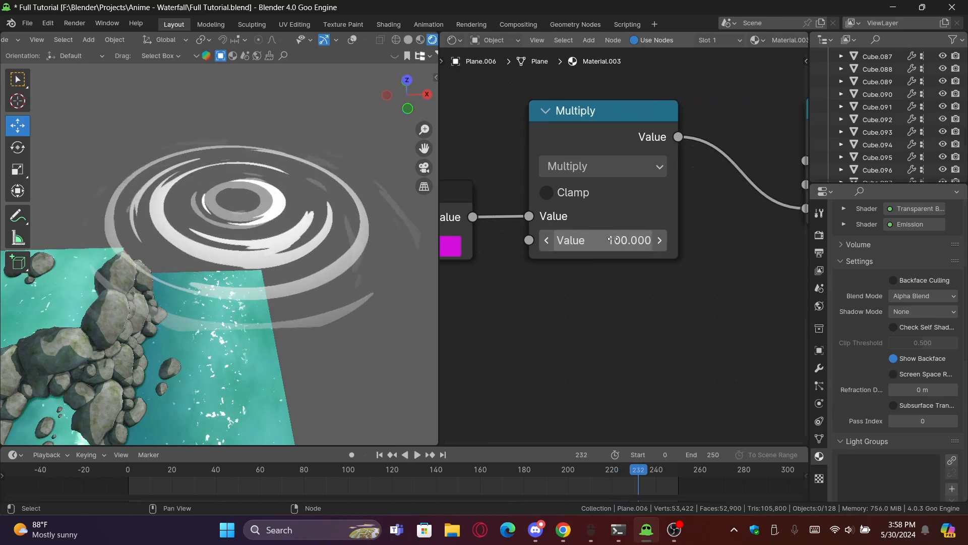
key(Return)
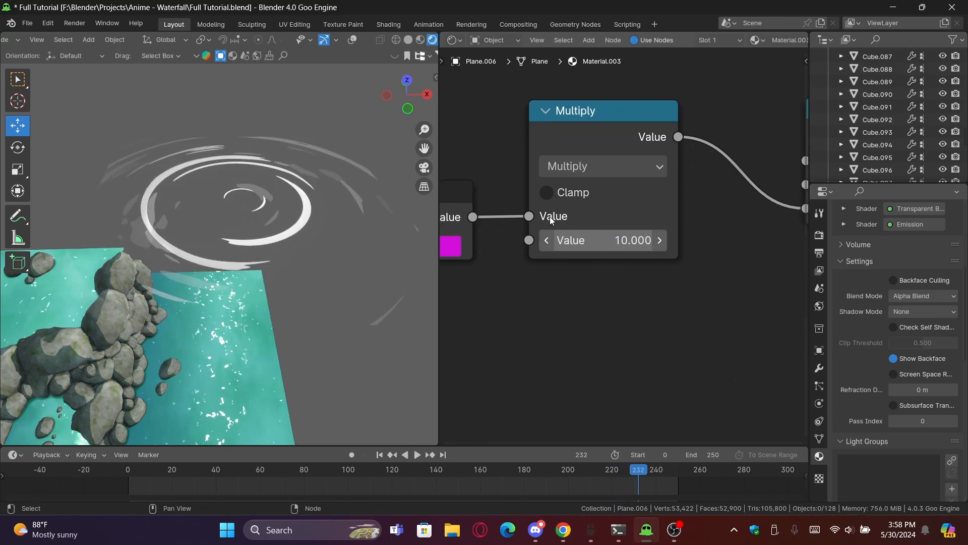
Step: Set the Multiply node's second value to 20 during playback and view the ripples from above the water
key(space)
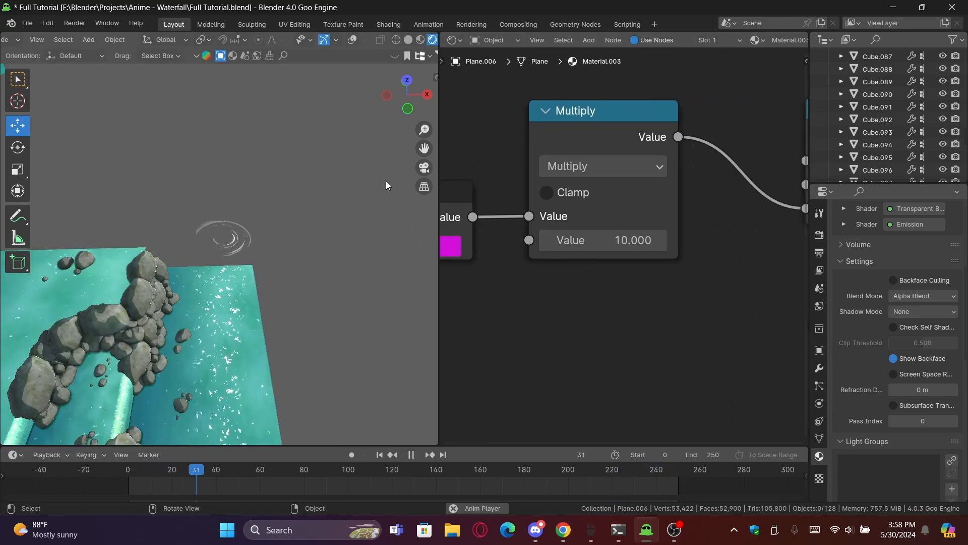
click(598, 241)
text(1)
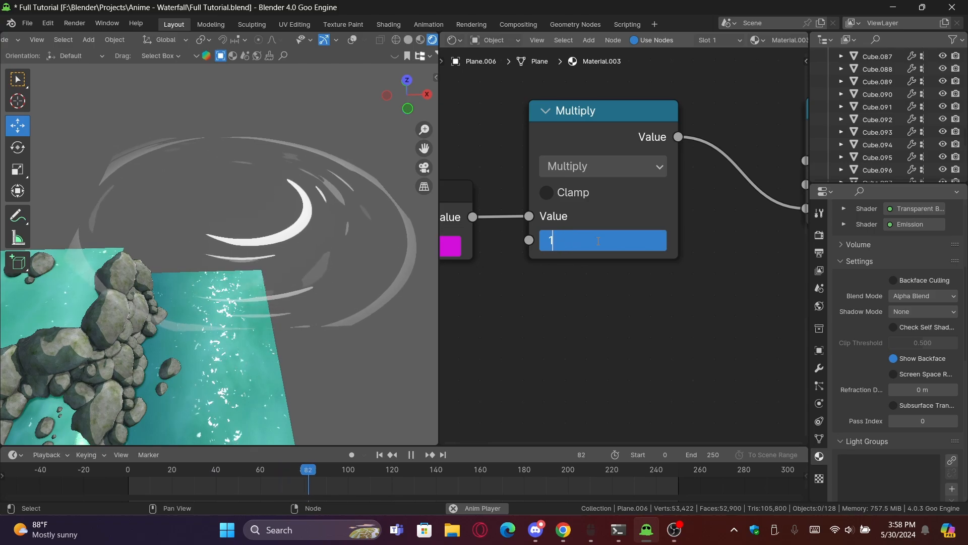
text(0)
key(Return)
key(shift+grave)
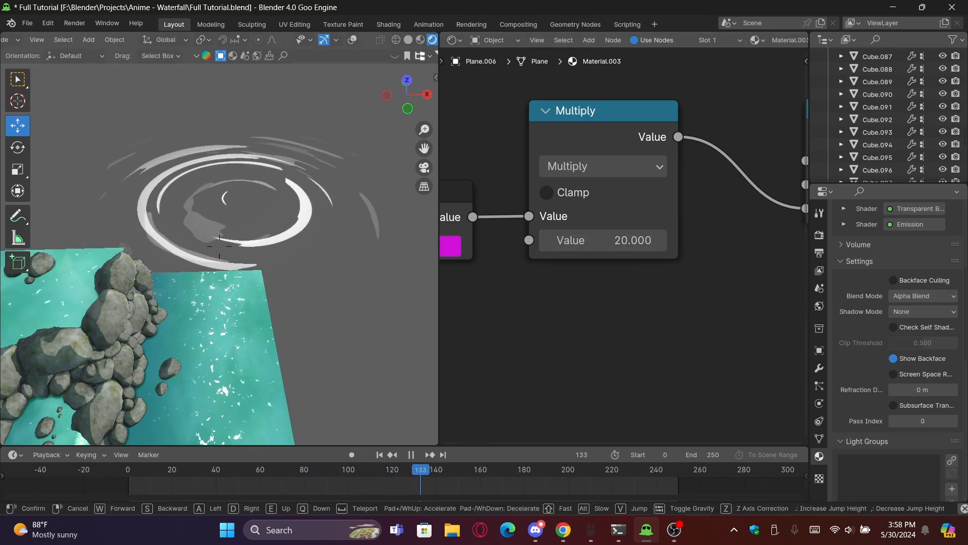
click(237, 256)
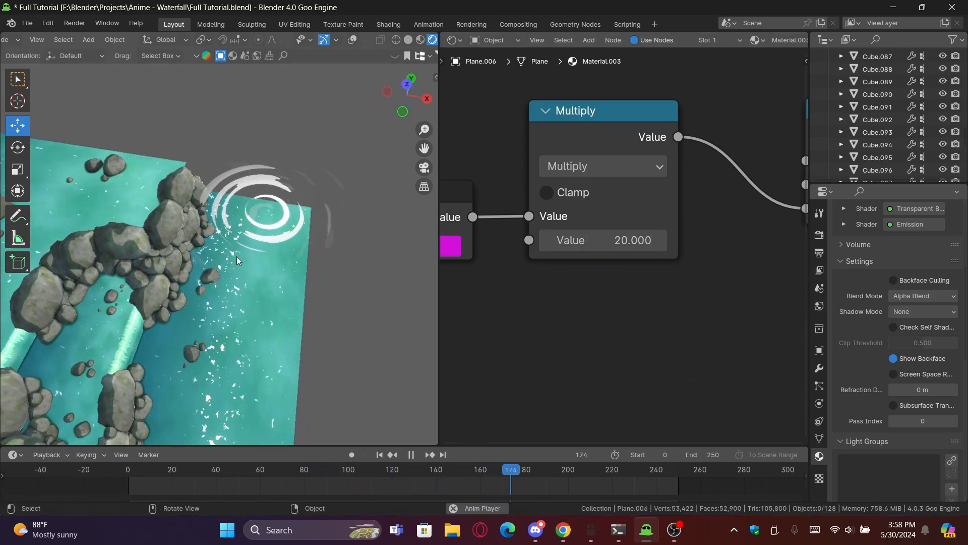
Step: Set the Multiply node's second value to 15 and stop the playback
click(601, 249)
key(Return)
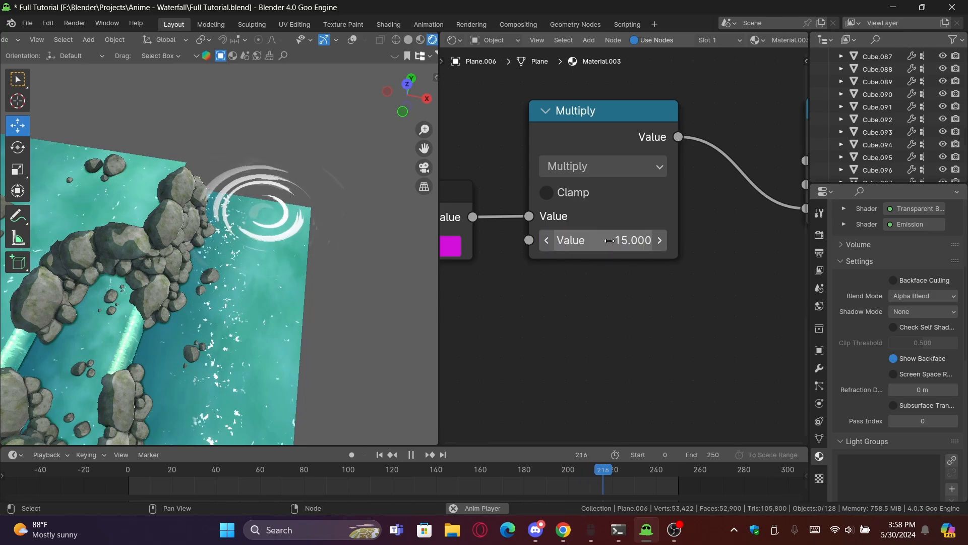
key(space)
Step: Select the ripple plane and lower it about 13.8 m along Z
click(311, 210)
scroll(311, 211, down, 5)
middle_drag(311, 210, 286, 161)
key(g)
key(z)
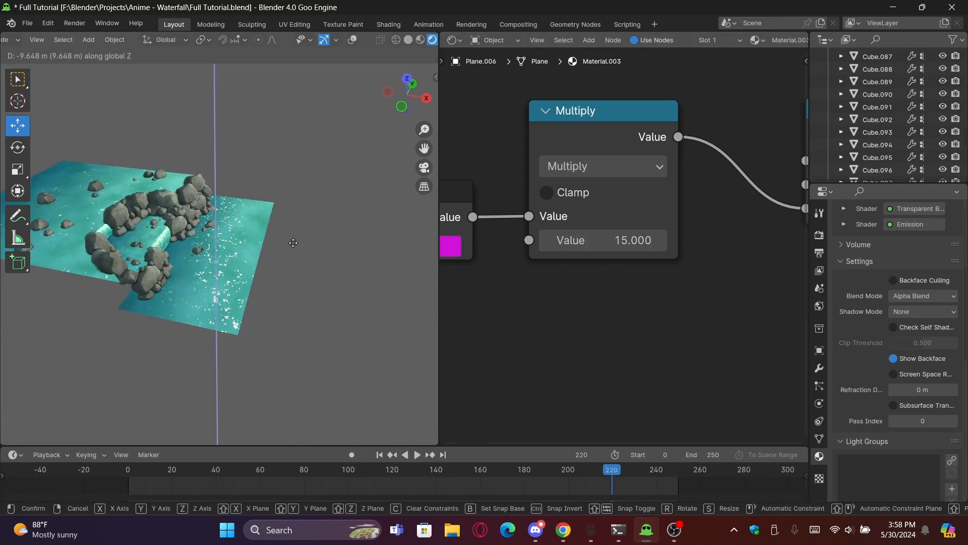
click(285, 251)
Step: Lower the ripple plane about another 5.13 m along Z towards the water surface
scroll(298, 226, up, 5)
key(g)
key(z)
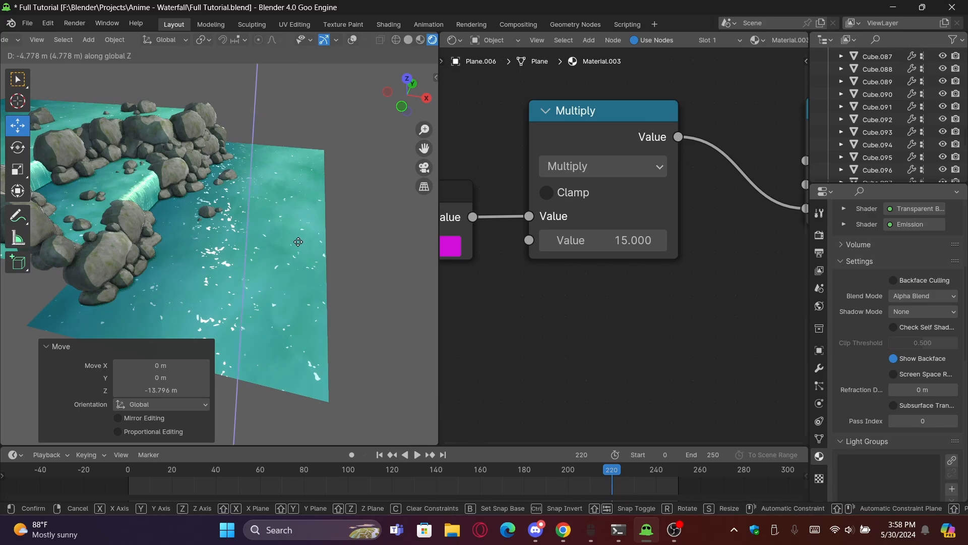
click(316, 147)
scroll(315, 147, up, 4)
scroll(316, 147, down, 4)
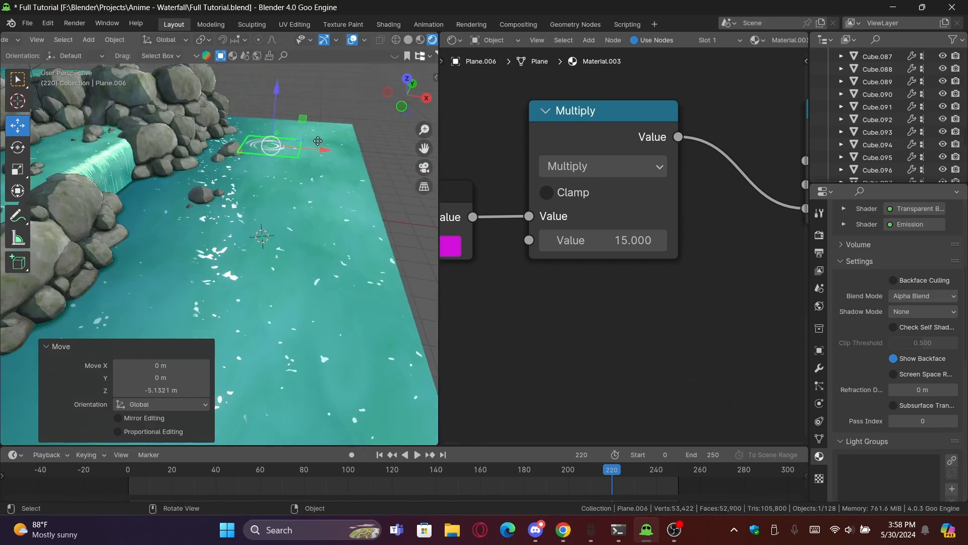
Step: Lower the ripple plane about 3.78 m more along Z, adjusting its height so it rests just on the lower pool's surface
key(g)
key(z)
click(313, 231)
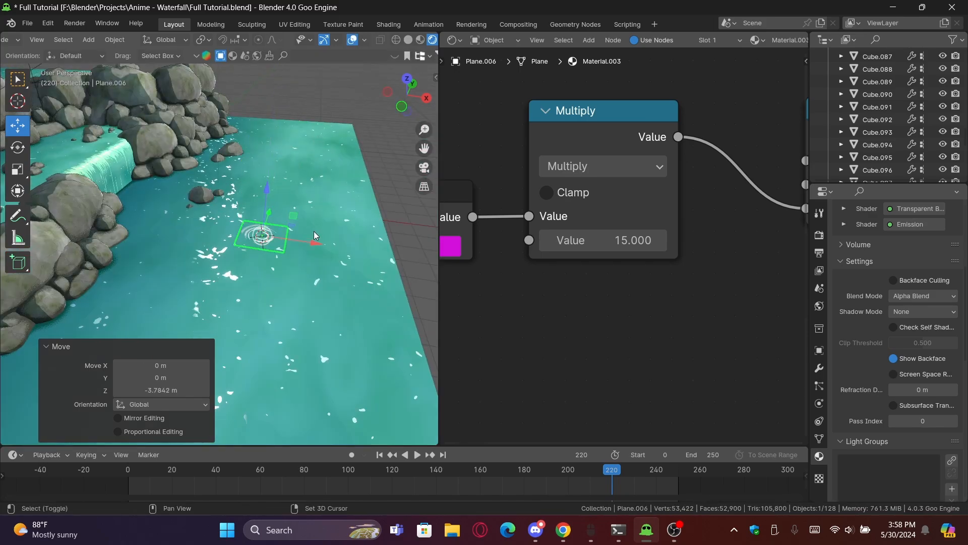
key(shift+grave)
key(w)
key(Return)
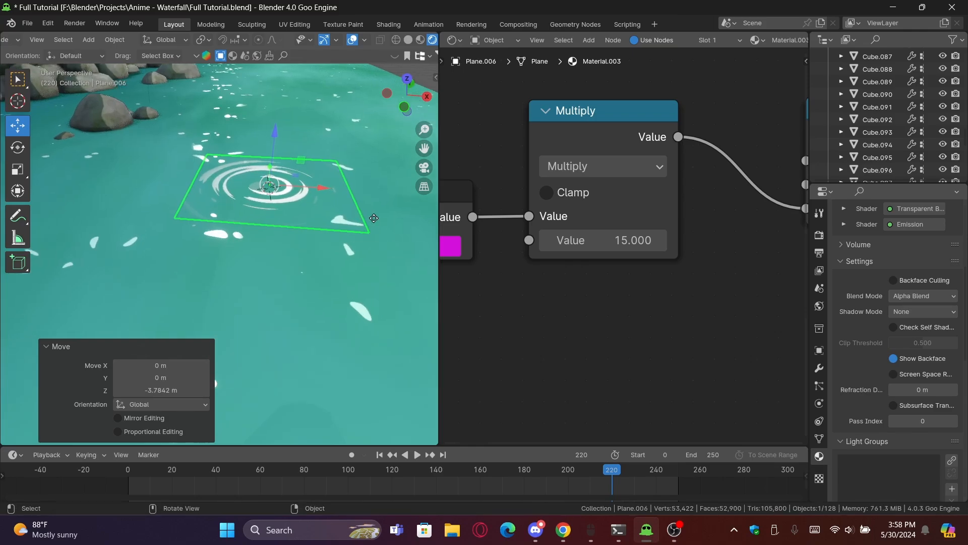
key(g)
key(z)
click(378, 220)
Step: Move the ripple plane around the rock in front of the lower waterfall and scale it by 1.8
scroll(378, 220, down, 6)
middle_drag(378, 221, 161, 260)
drag(217, 273, 242, 191)
text(s1.8)
key(Return)
key(KP_0)
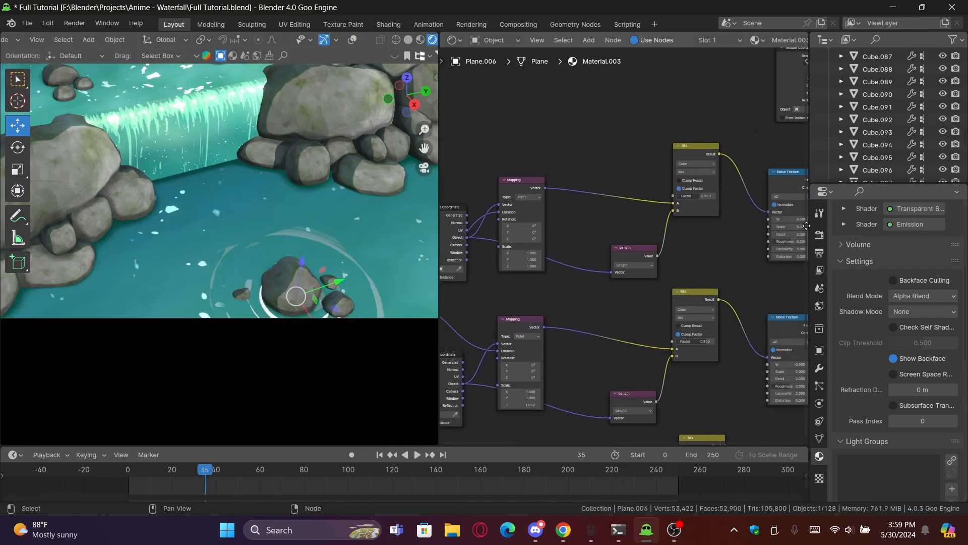
Step: Set the From Min value of the radial mask's Map Range node to 0
scroll(676, 212, up, 3)
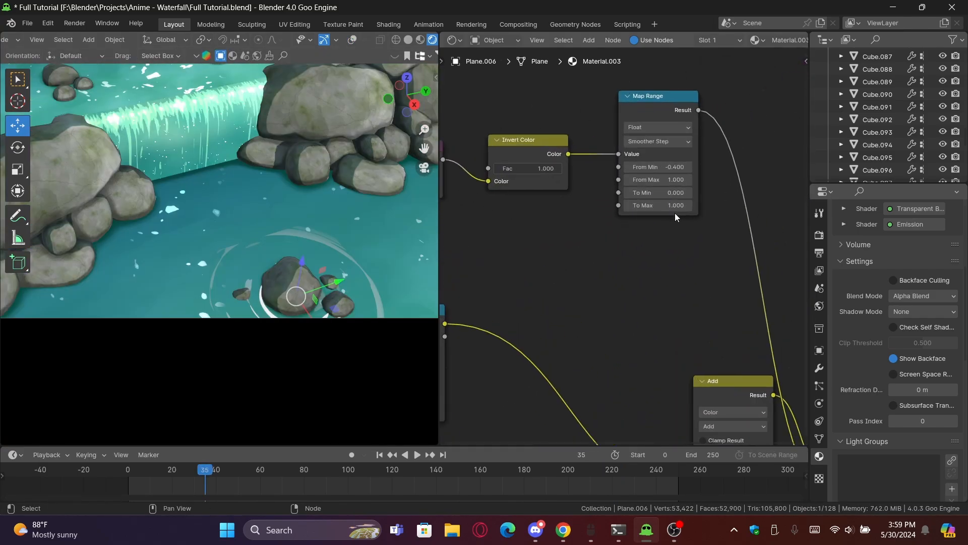
scroll(675, 214, up, 2)
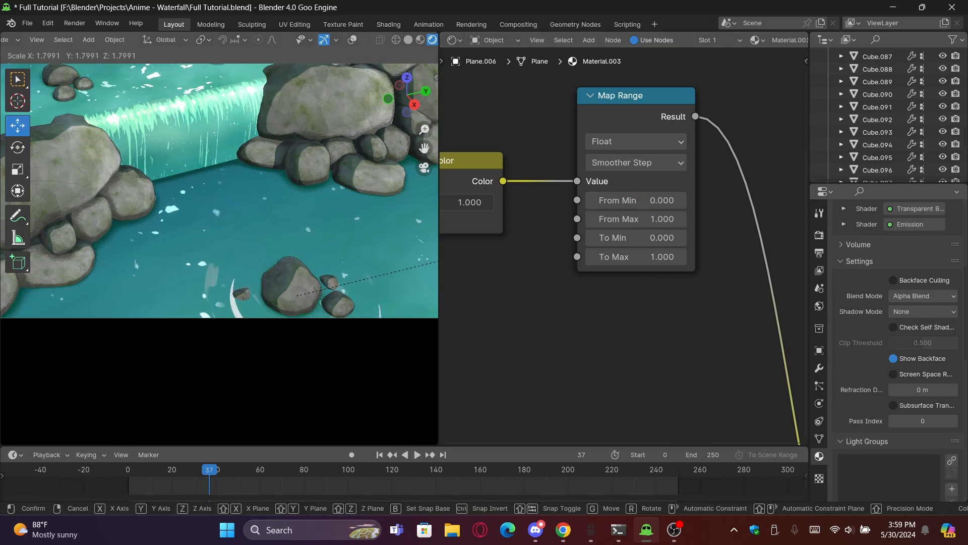
scroll(479, 383, down, 3)
Step: Add a Value node beside the Mix nodes that feed the Noise Textures
middle_drag(479, 390, 585, 211)
scroll(594, 283, down, 5)
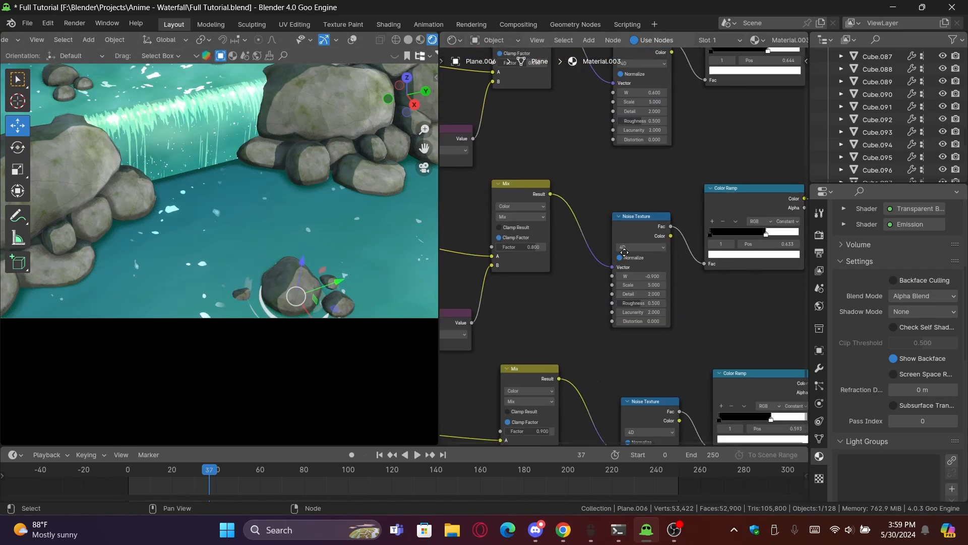
middle_drag(616, 269, 628, 174)
middle_drag(618, 229, 621, 362)
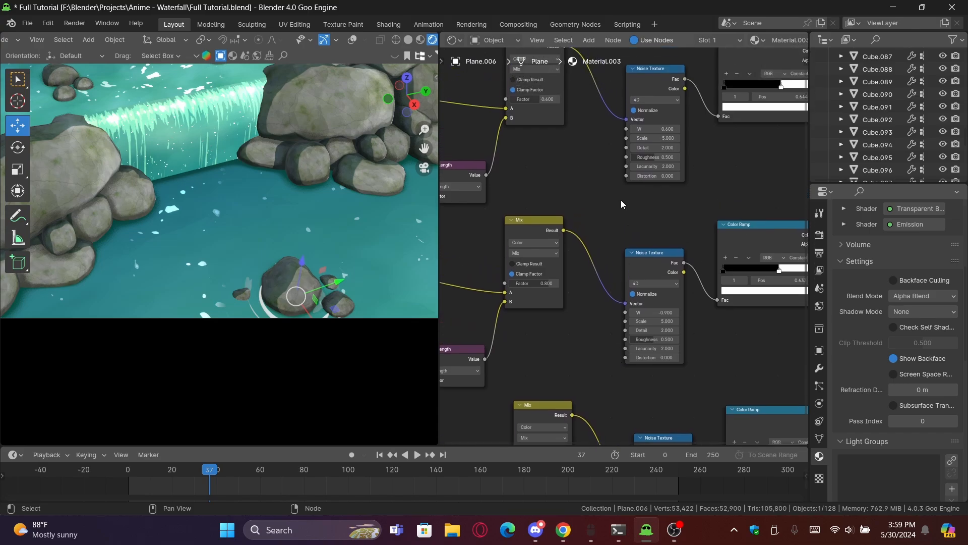
key(shift+a)
click(622, 201)
text(val)
key(Return)
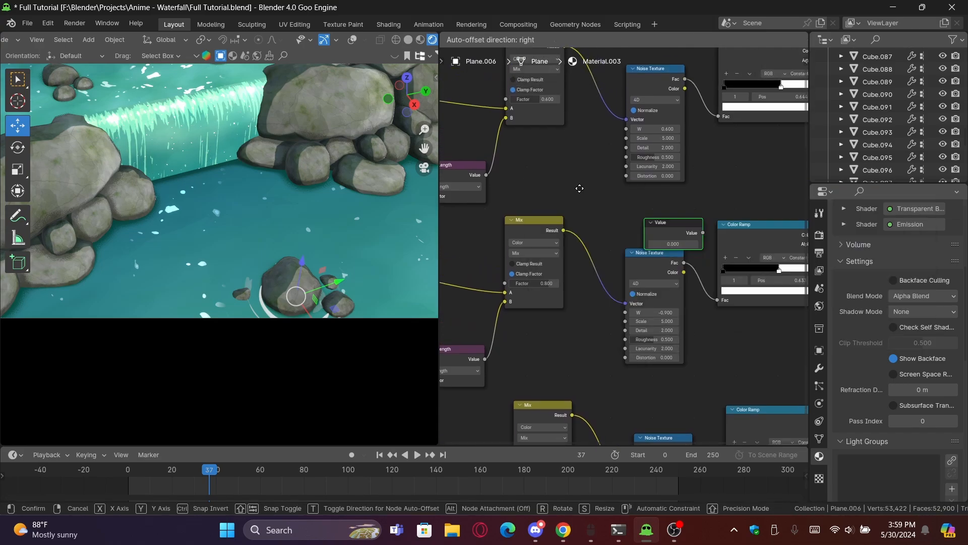
click(554, 188)
Step: Connect the Value node to the Scale input of all three Noise Texture nodes
scroll(630, 302, down, 3)
scroll(645, 333, up, 4)
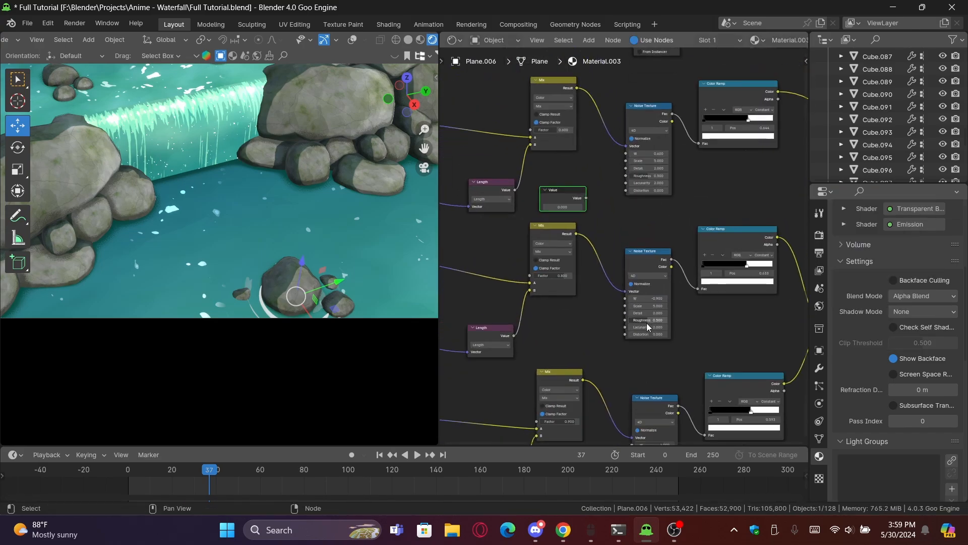
drag(626, 120, 627, 129)
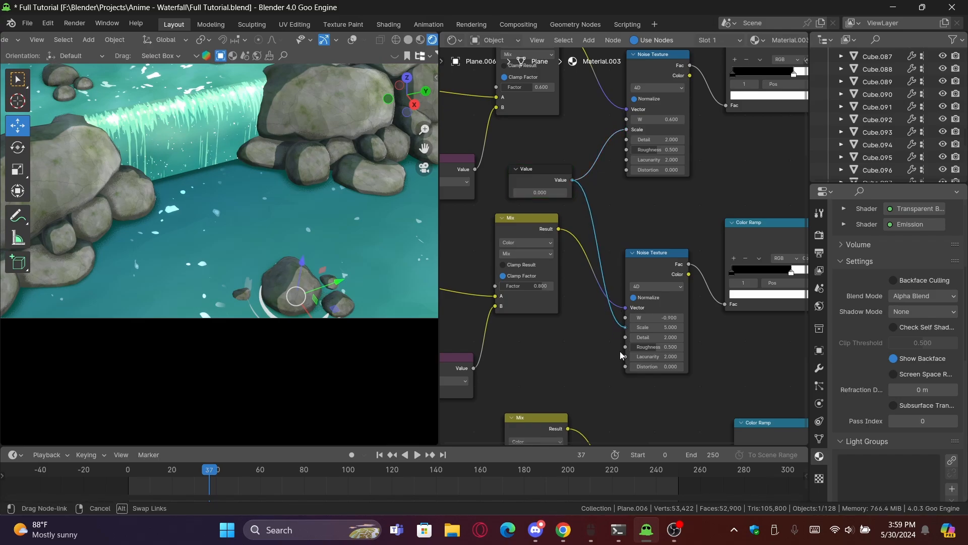
drag(620, 355, 624, 331)
scroll(621, 353, down, 1)
middle_drag(620, 353, 634, 267)
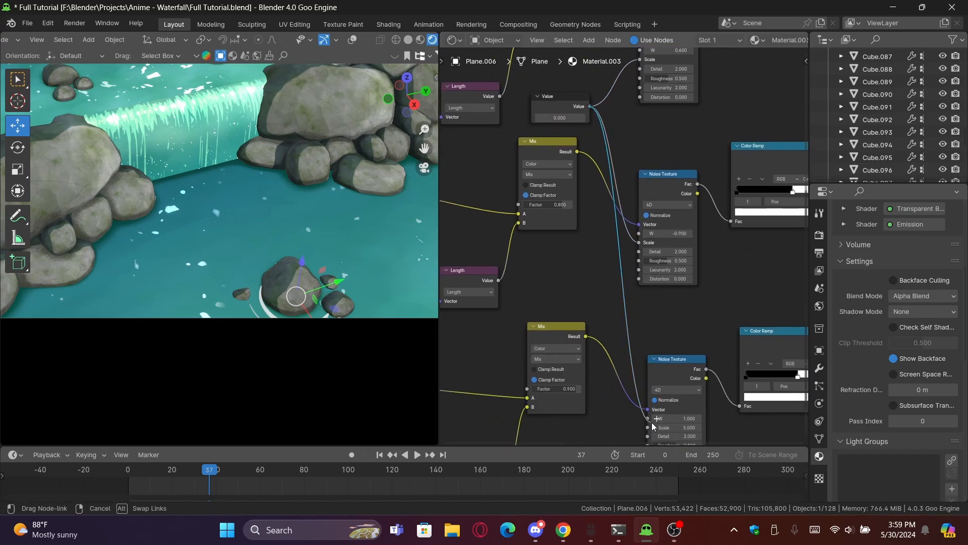
drag(653, 427, 648, 416)
middle_drag(594, 309, 597, 312)
middle_drag(597, 312, 613, 411)
Step: Set the shared noise scale Value node to 7.5 and move it down between the lower two Mix nodes
drag(525, 179, 566, 178)
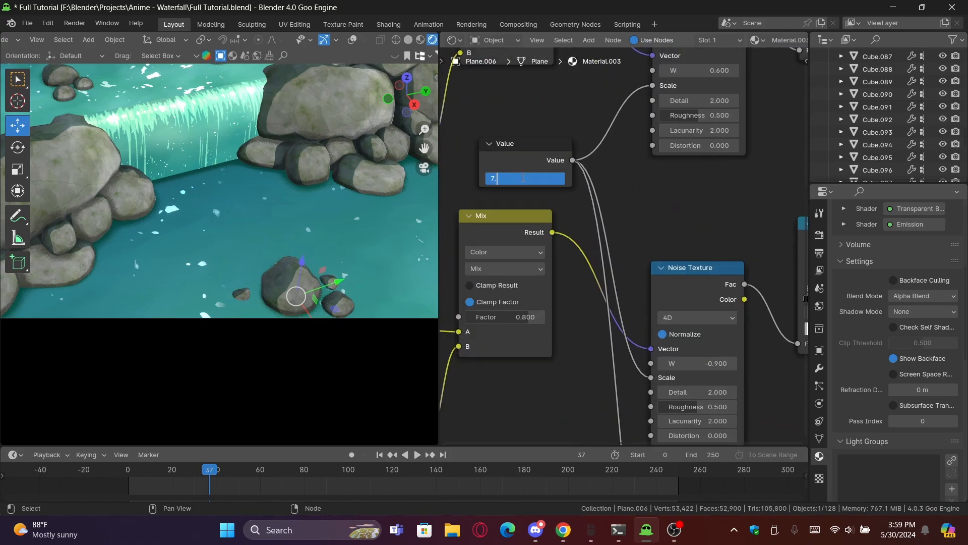
scroll(595, 175, down, 5)
middle_drag(693, 126, 657, 199)
scroll(657, 199, down, 2)
middle_drag(570, 214, 624, 175)
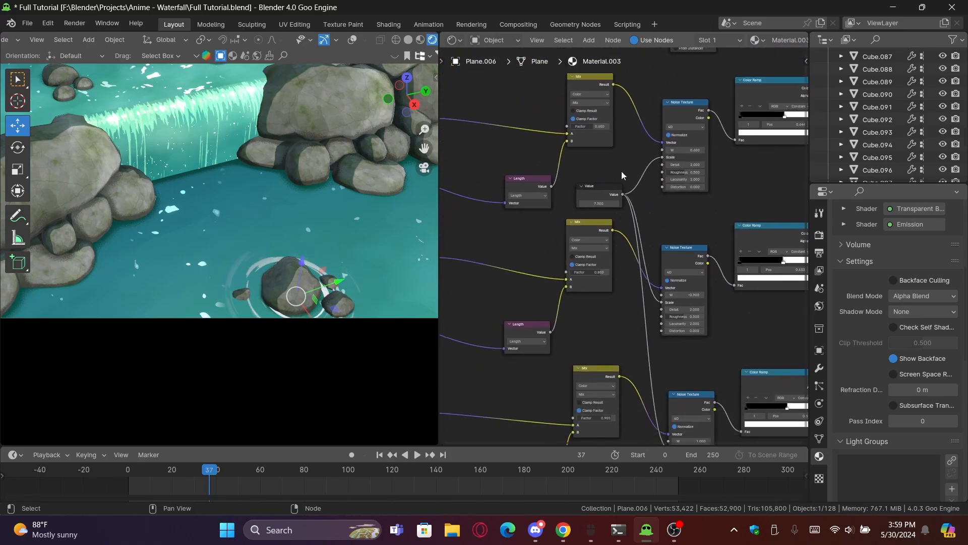
drag(613, 193, 599, 326)
Step: Change the radial mask's Map Range interpolation to Linear
middle_drag(365, 328, 276, 241)
shift+drag(276, 241, 243, 206)
scroll(746, 176, down, 4)
middle_drag(701, 201, 525, 304)
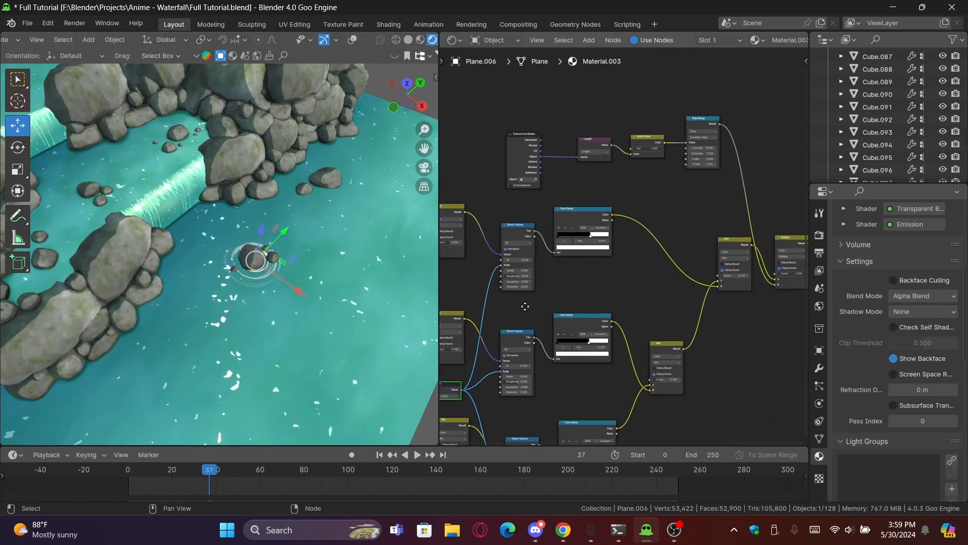
middle_drag(685, 184, 545, 263)
scroll(545, 264, up, 6)
middle_drag(568, 223, 606, 247)
scroll(606, 246, up, 6)
click(635, 185)
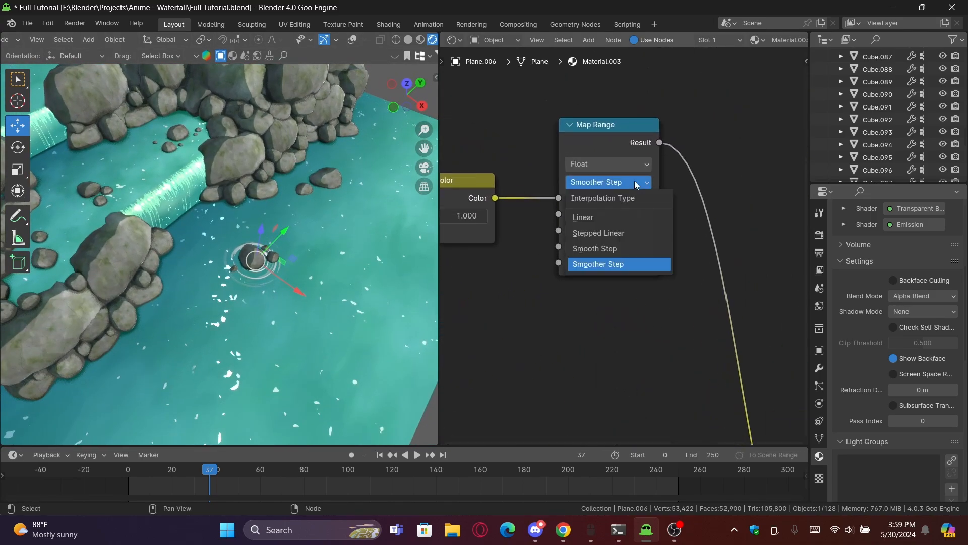
click(624, 218)
Step: Duplicate the large rock's ripple plane, move the copy horizontally onto the small rock beside it and scale it down to fit
middle_drag(308, 211, 290, 252)
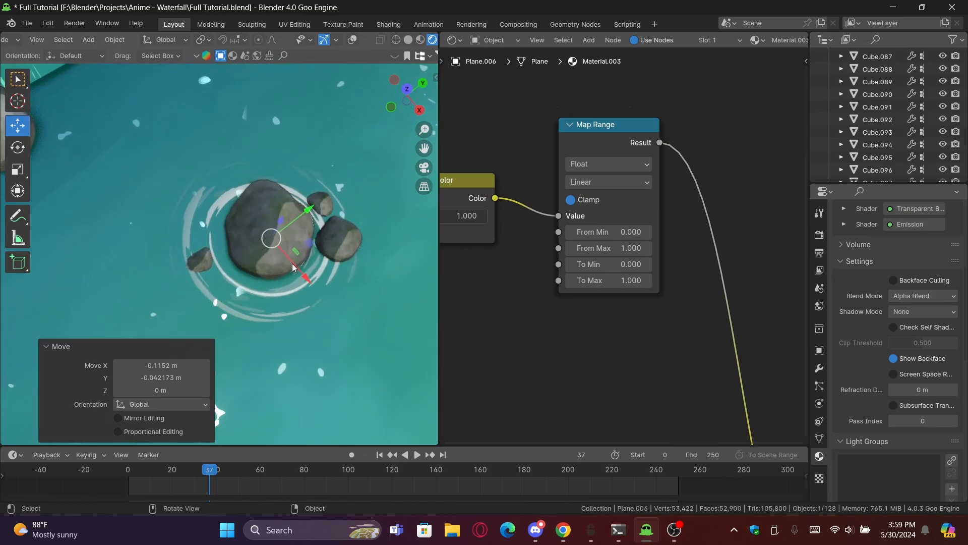
key(shift+d)
right_click(269, 257)
key(g)
key(shift+z)
click(201, 281)
key(s)
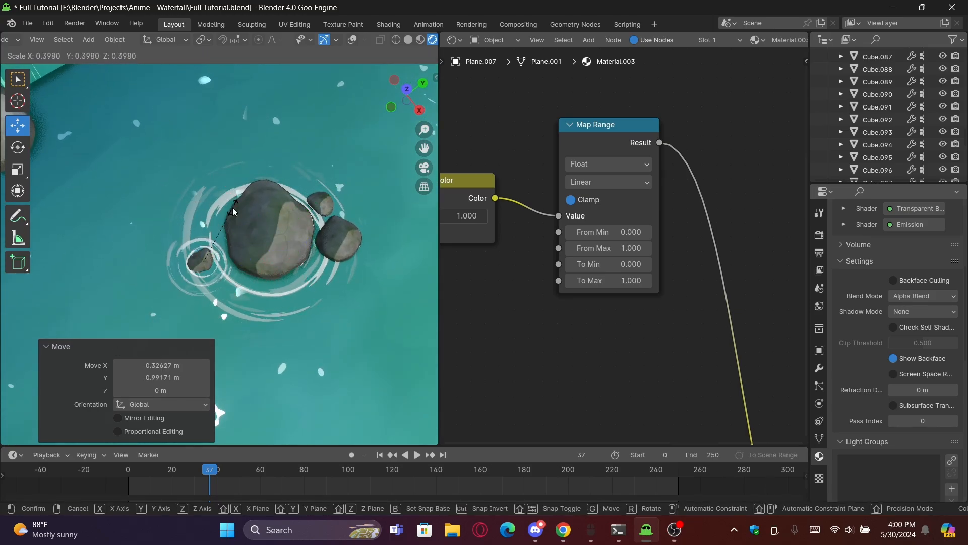
click(239, 266)
Step: Duplicate the small ripple around the other two rocks of the cluster, scaling the last copy by about 0.69
key(shift+d)
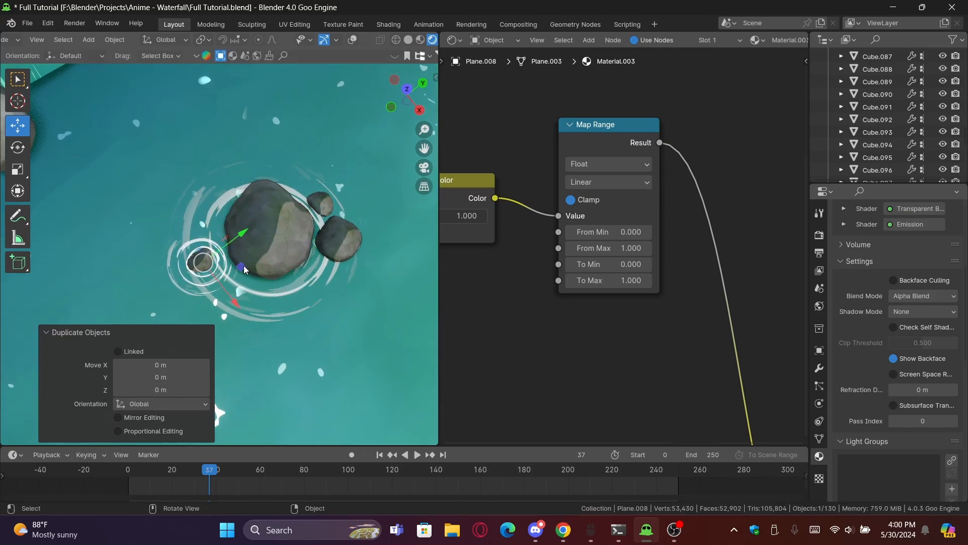
key(shift+z)
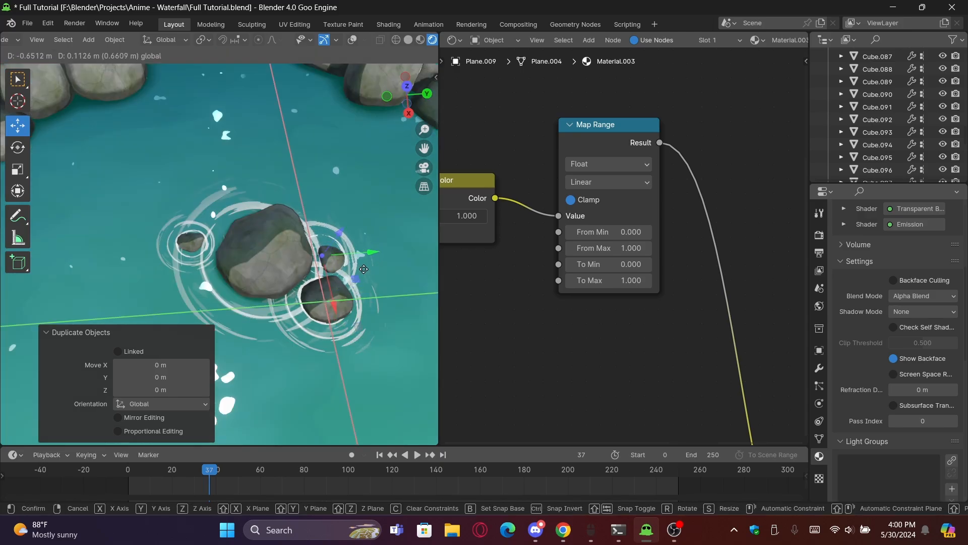
click(391, 303)
key(s)
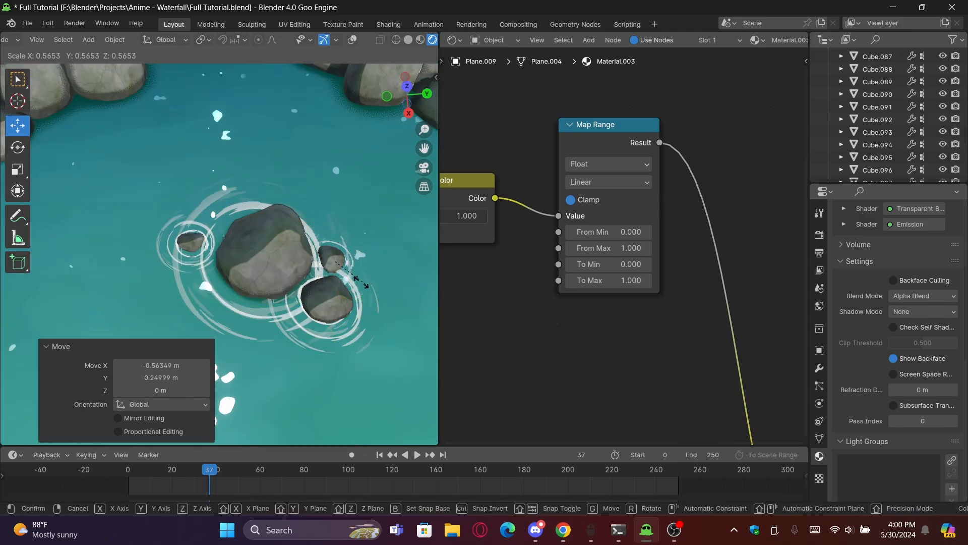
click(362, 285)
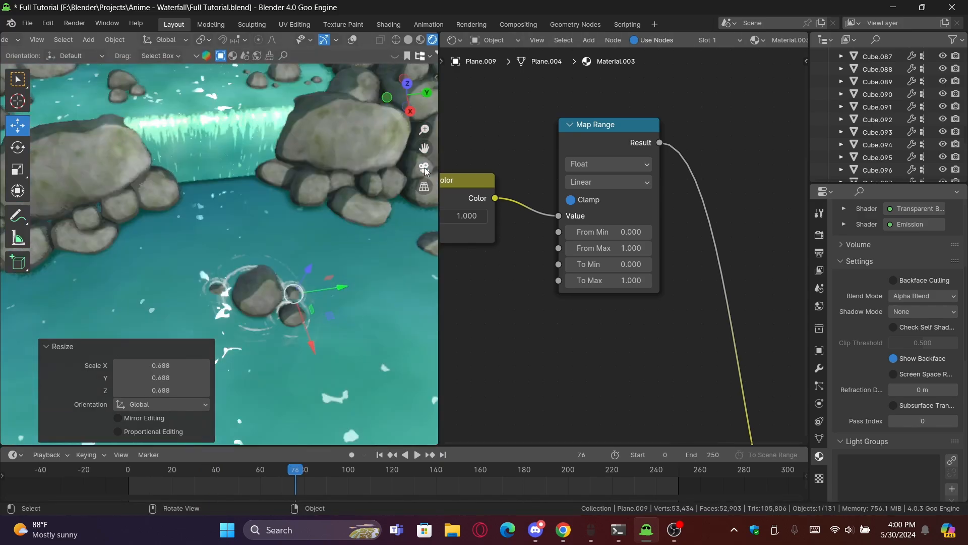
click(424, 167)
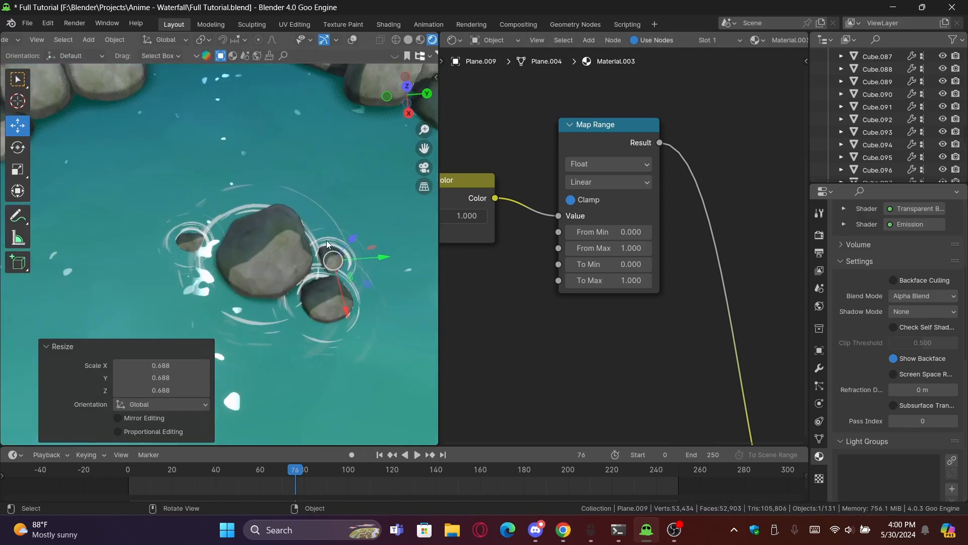
Step: Duplicate the ripple plane around the neighbouring pair of rocks, resizing each copy and scaling the smaller rock's by about 0.87
scroll(350, 240, down, 3)
shift+middle_drag(252, 243, 96, 281)
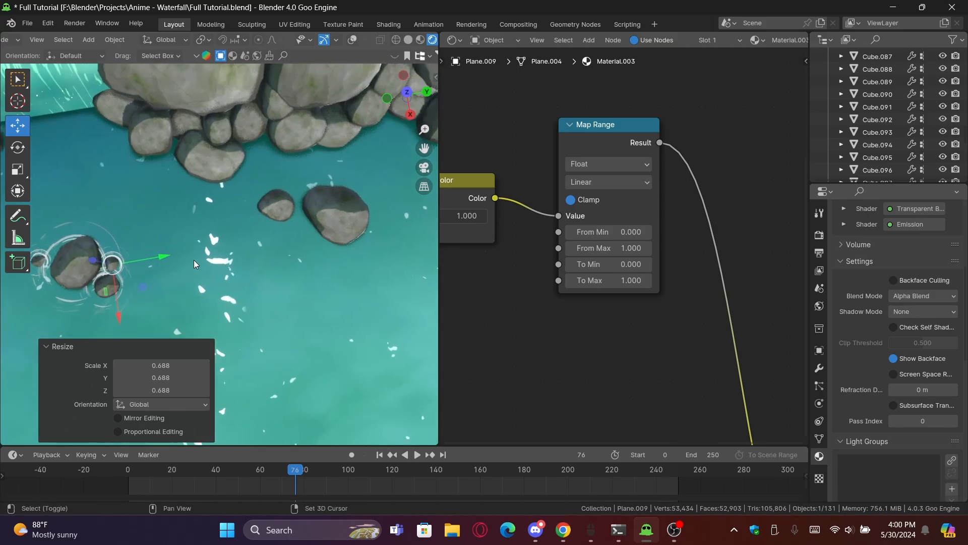
key(shift+d)
right_click(143, 288)
drag(144, 288, 222, 270)
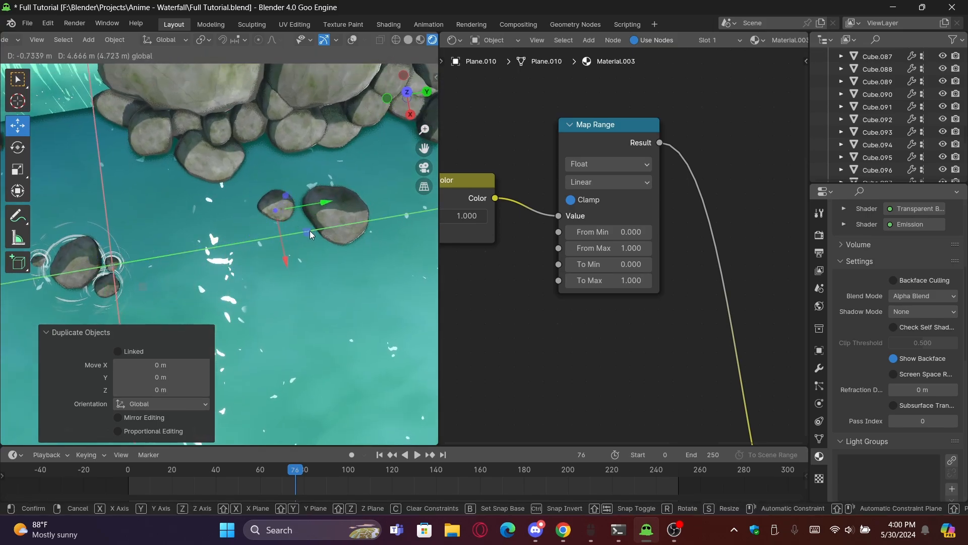
click(310, 233)
key(s)
click(341, 250)
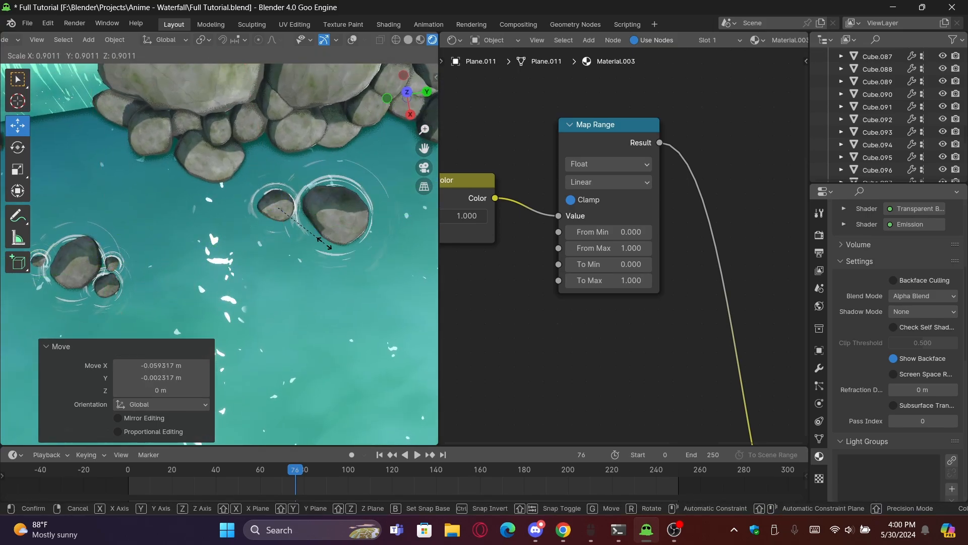
click(293, 252)
Step: Duplicate the ripple plane and move the copy up to the middle pool, about -10.42 m in X and 0.31 m in Z
scroll(282, 252, down, 3)
middle_drag(272, 248, 132, 272)
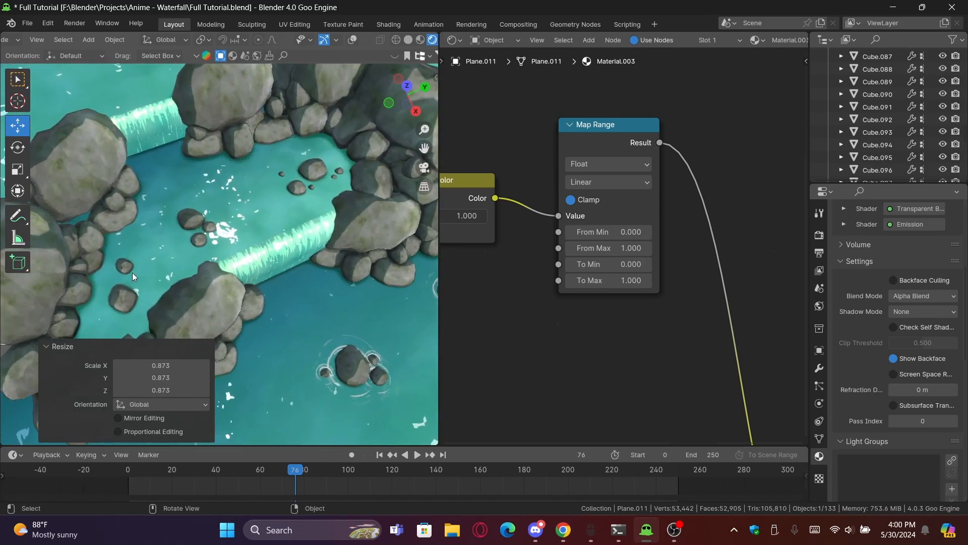
middle_drag(271, 177, 363, 275)
key(shift+d)
right_click(366, 275)
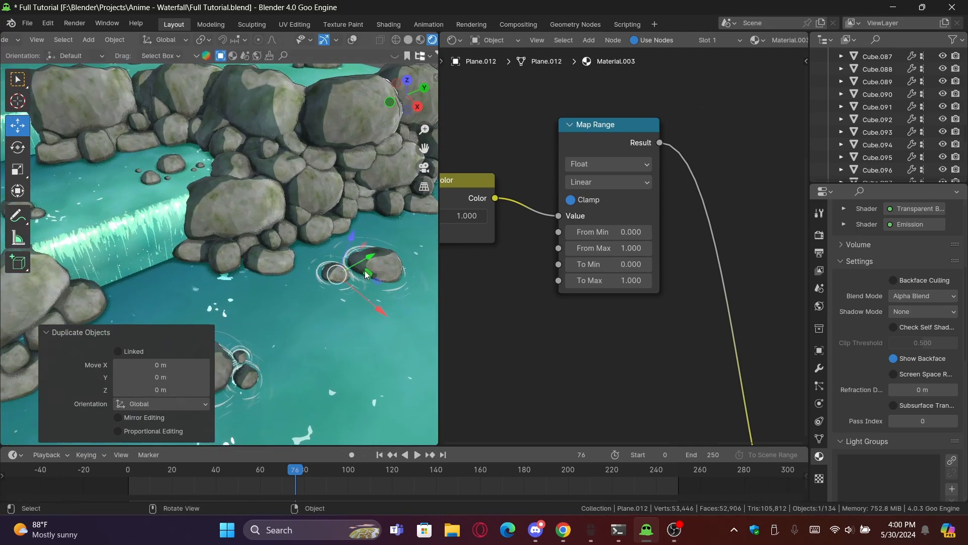
key(g)
key(shift+y)
click(220, 148)
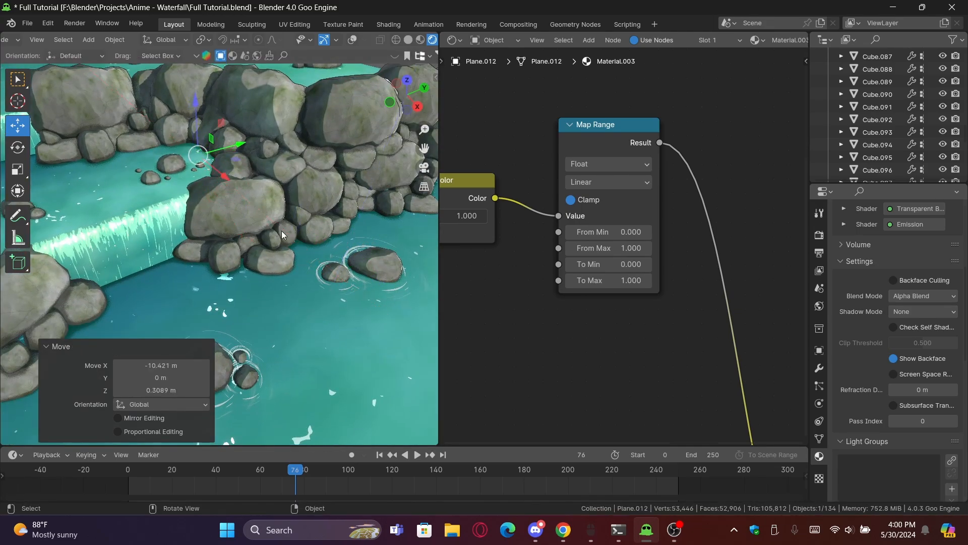
middle_drag(312, 253, 289, 207)
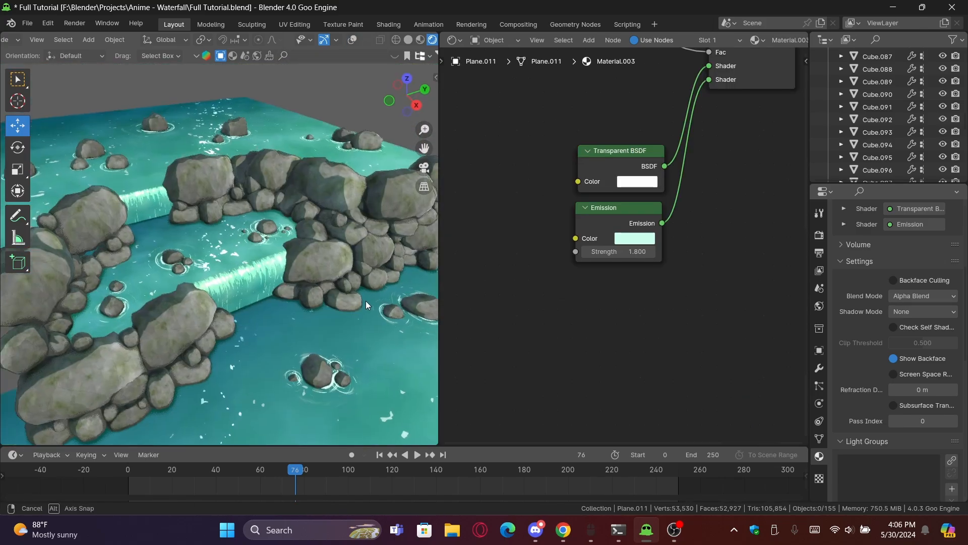
middle_drag(365, 301, 382, 207)
middle_drag(326, 217, 263, 130)
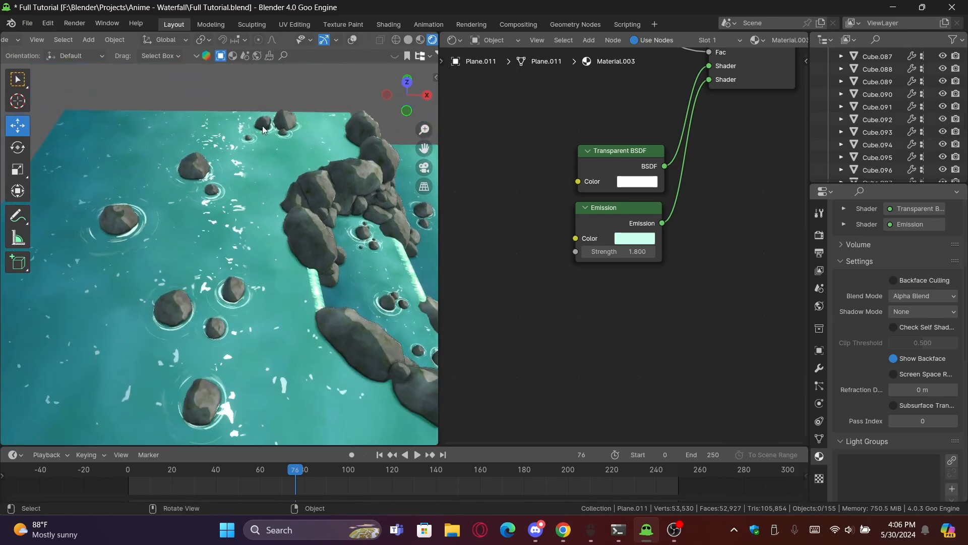
middle_drag(326, 337, 279, 181)
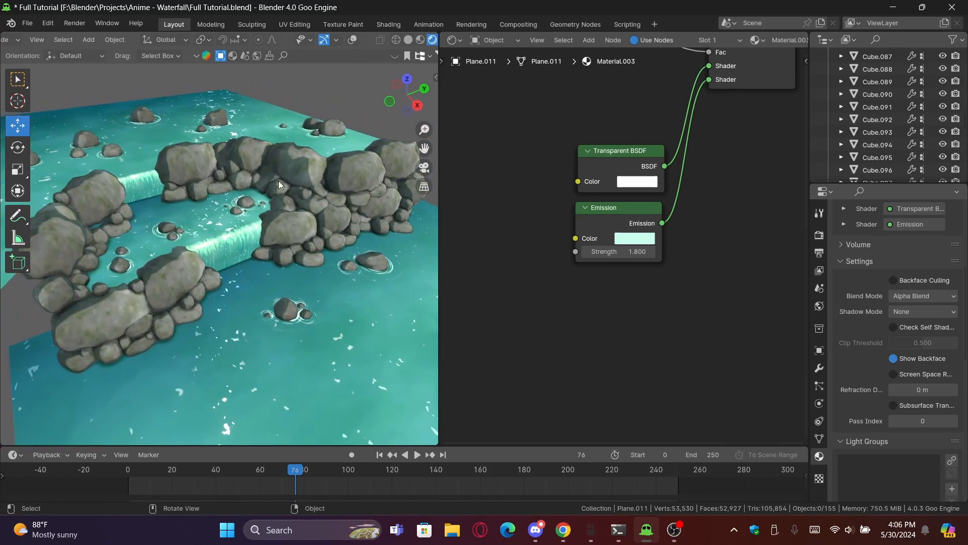
Step: Look through the camera and examine the ripples around the rocks and the waterfalls in all the pools, near and far
scroll(240, 203, down, 2)
click(424, 168)
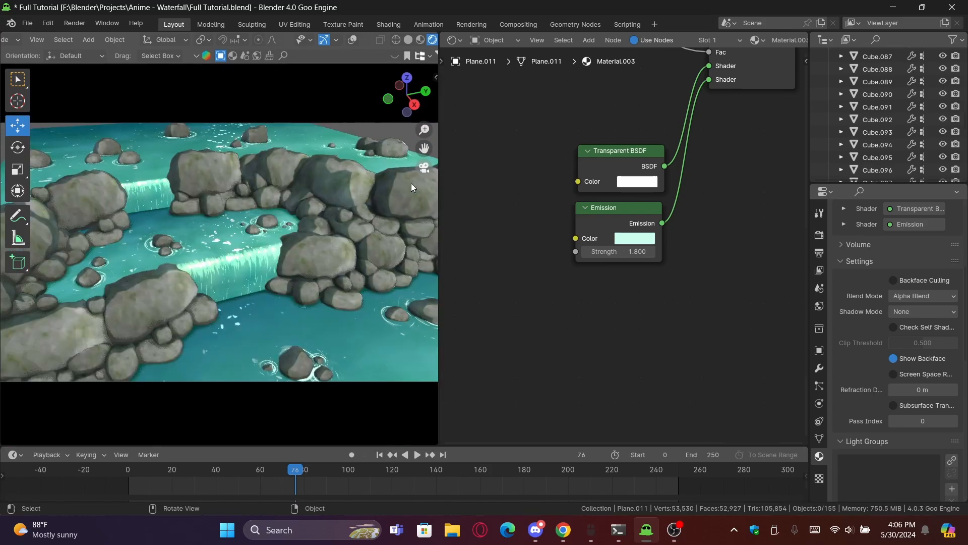
scroll(339, 271, down, 1)
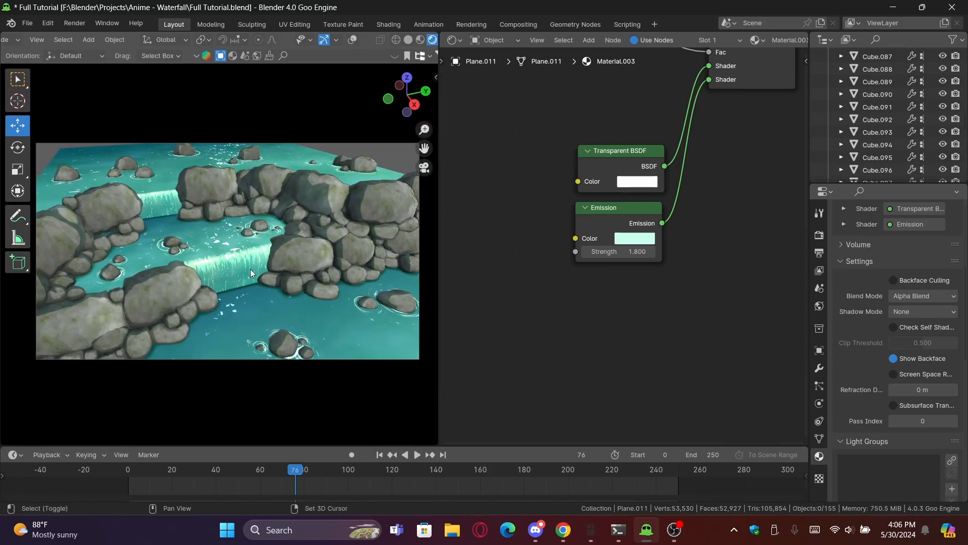
shift+middle_drag(201, 281, 233, 267)
scroll(233, 267, up, 6)
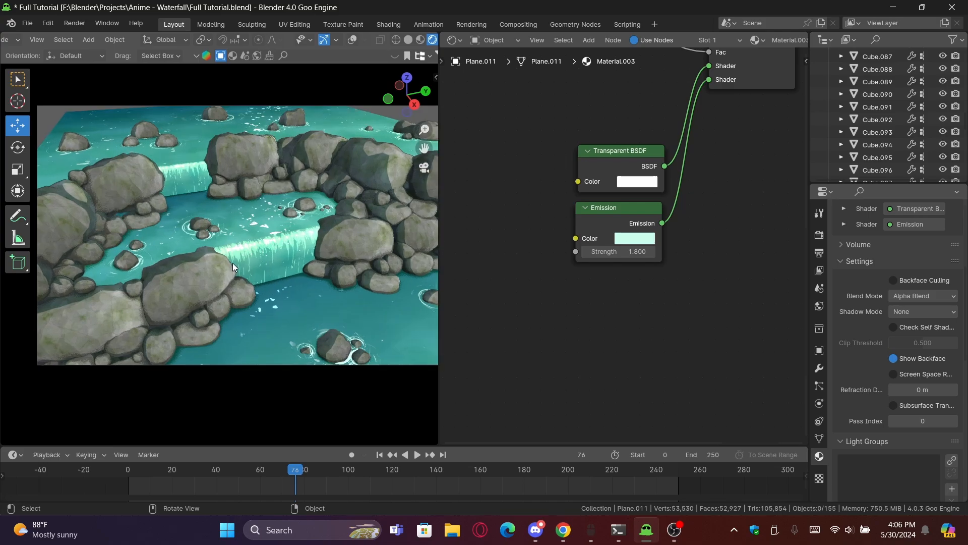
scroll(259, 247, up, 2)
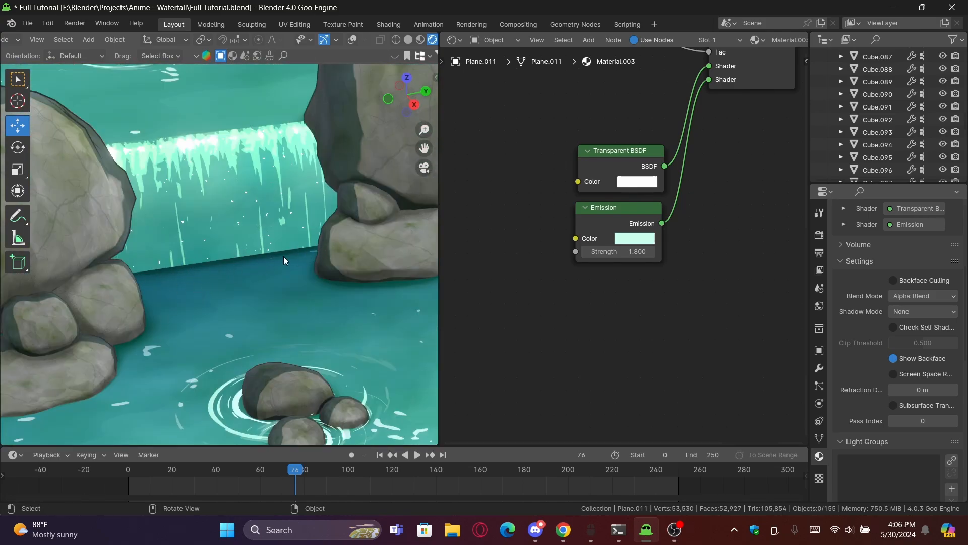
scroll(246, 227, down, 6)
scroll(322, 299, up, 3)
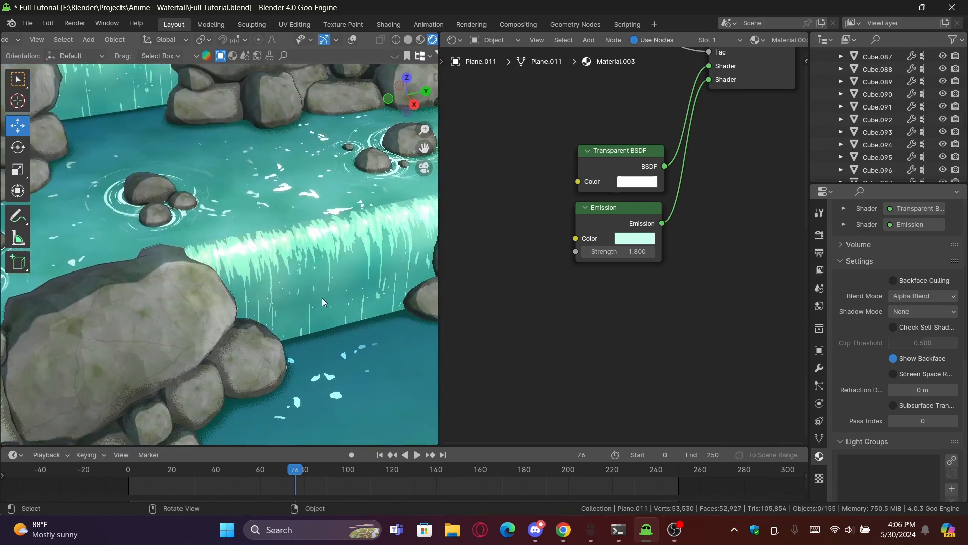
scroll(318, 236, down, 4)
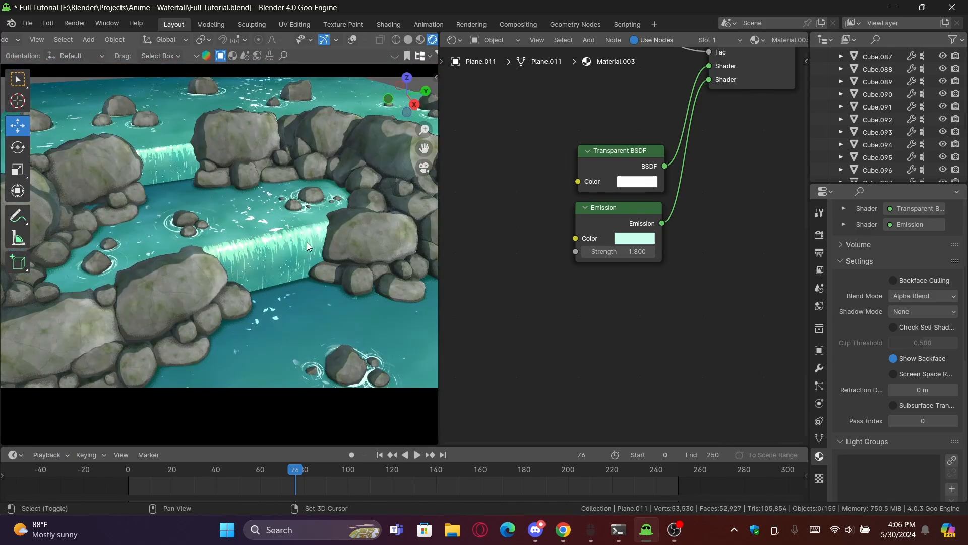
scroll(308, 243, down, 3)
shift+middle_drag(308, 244, 271, 245)
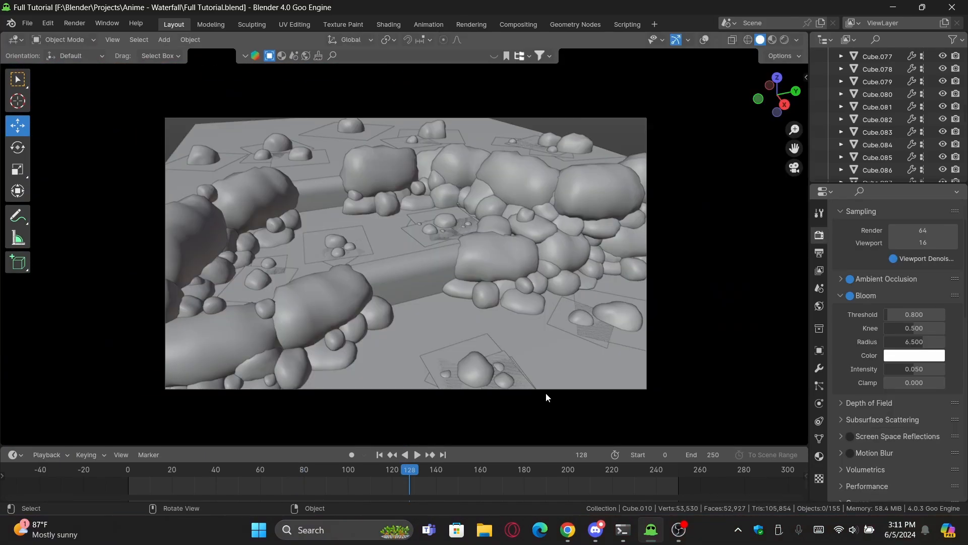
Step: Add a UV sphere and move it to the base of the lower waterfall, lowering it about 2.2 m in Z
middle_drag(489, 364, 670, 80)
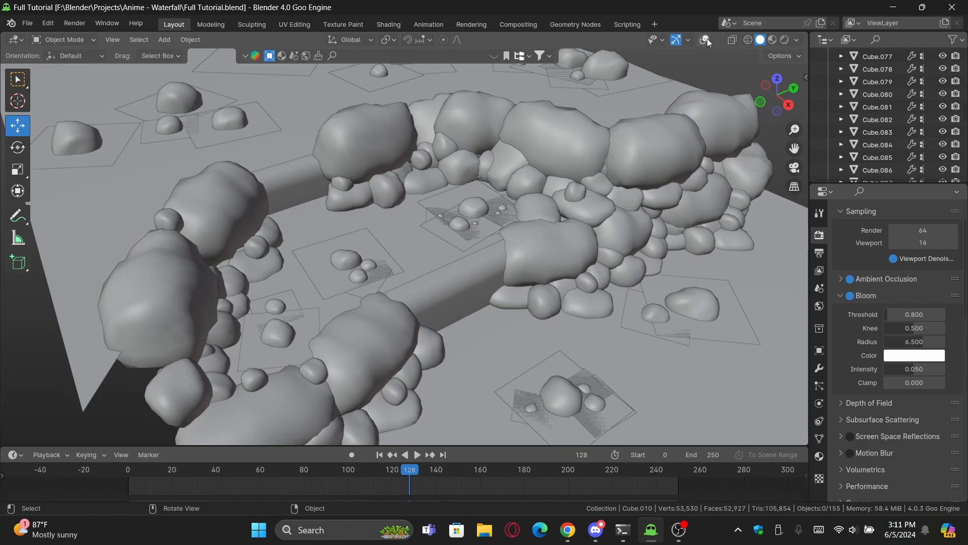
key(shift+a)
mouse_move(452, 219)
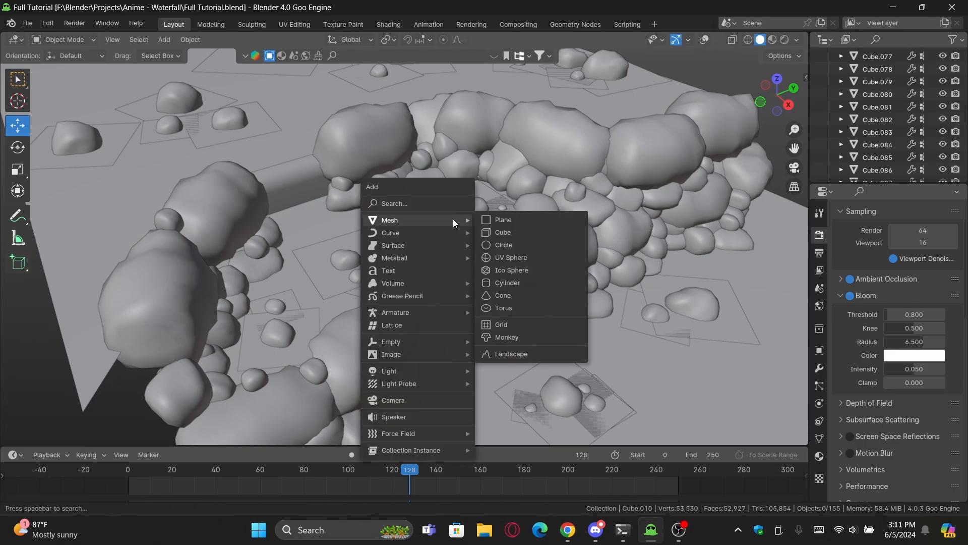
click(522, 256)
scroll(518, 253, up, 5)
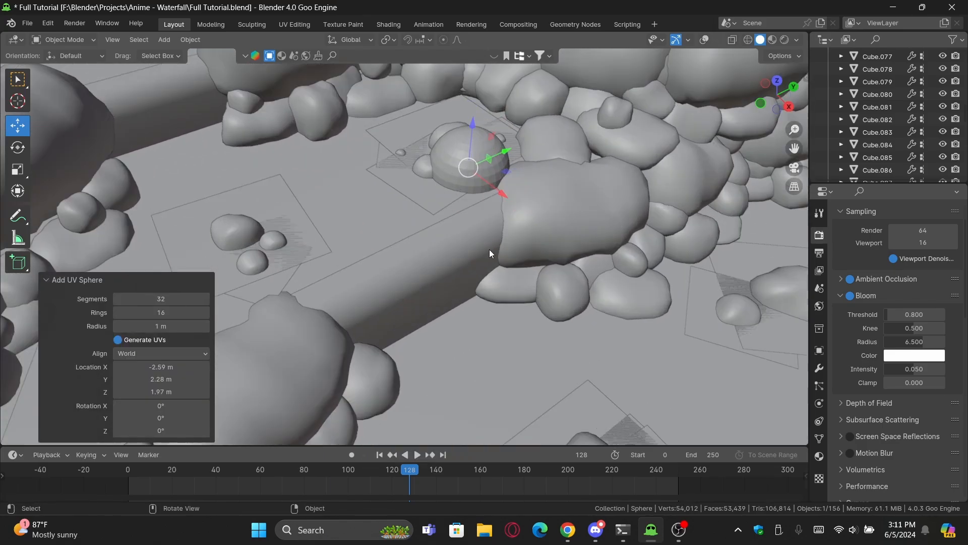
drag(502, 193, 565, 245)
drag(568, 204, 454, 303)
Step: Scale the sphere uniformly by 0.48 and raise it along Z so it sits in the water surface
middle_drag(453, 303, 451, 279)
scroll(450, 279, up, 4)
key(s)
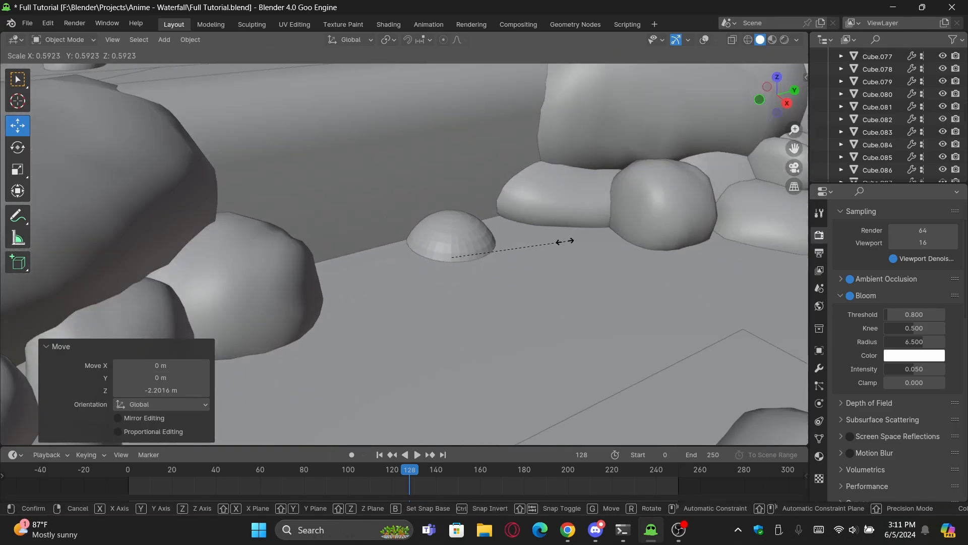
click(543, 249)
key(g)
key(z)
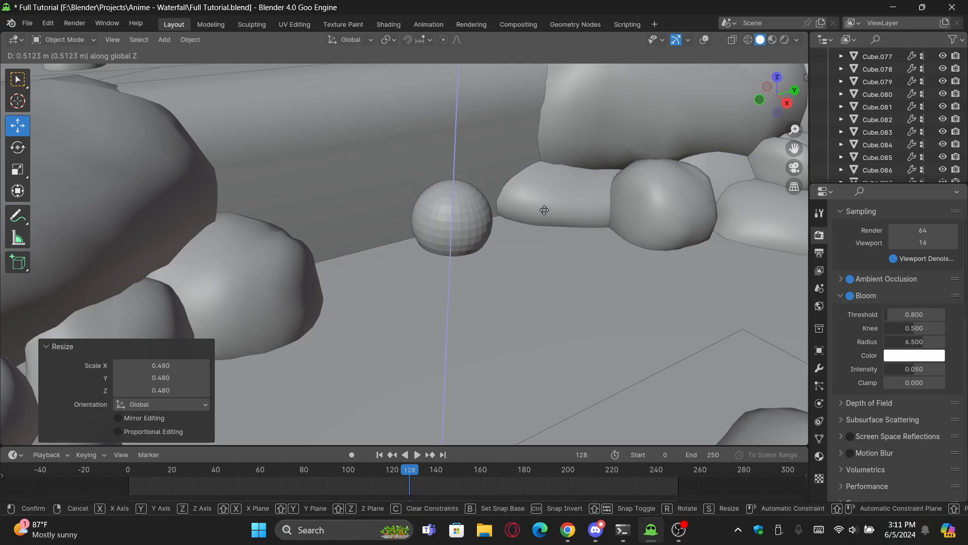
click(540, 219)
Step: Shift the sphere along Y by about -0.21 m and another -0.26 m to centre it at the waterfall's base
middle_drag(552, 244, 590, 227)
drag(466, 278, 449, 281)
shift+middle_drag(432, 291, 481, 254)
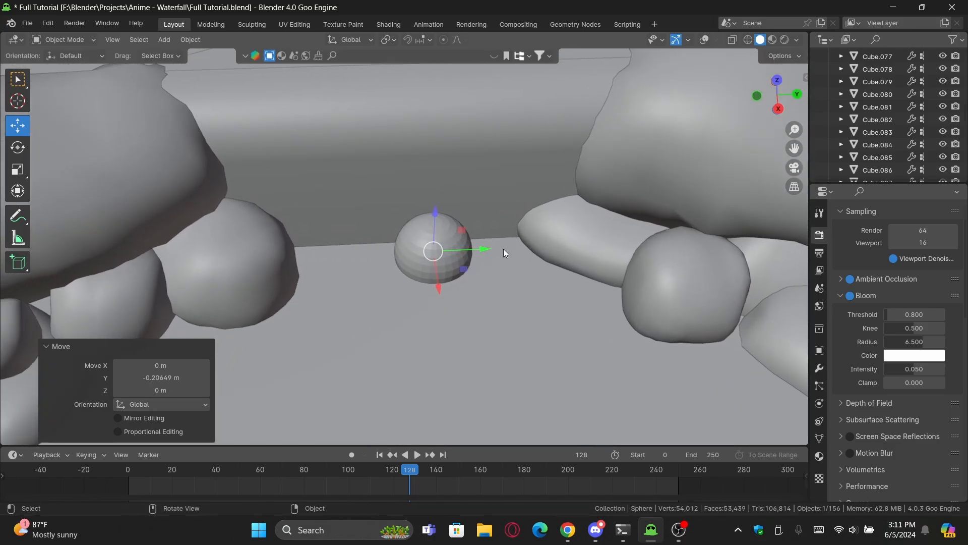
drag(483, 249, 462, 250)
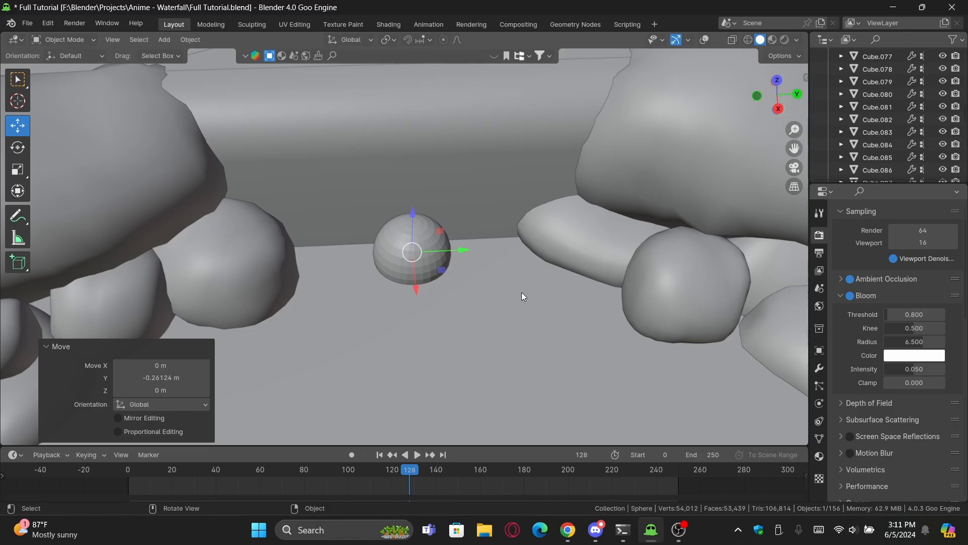
Step: Stretch the sphere along Y across the gap between the rocks, reposition it along X and lower it about 0.07 m
key(s)
key(y)
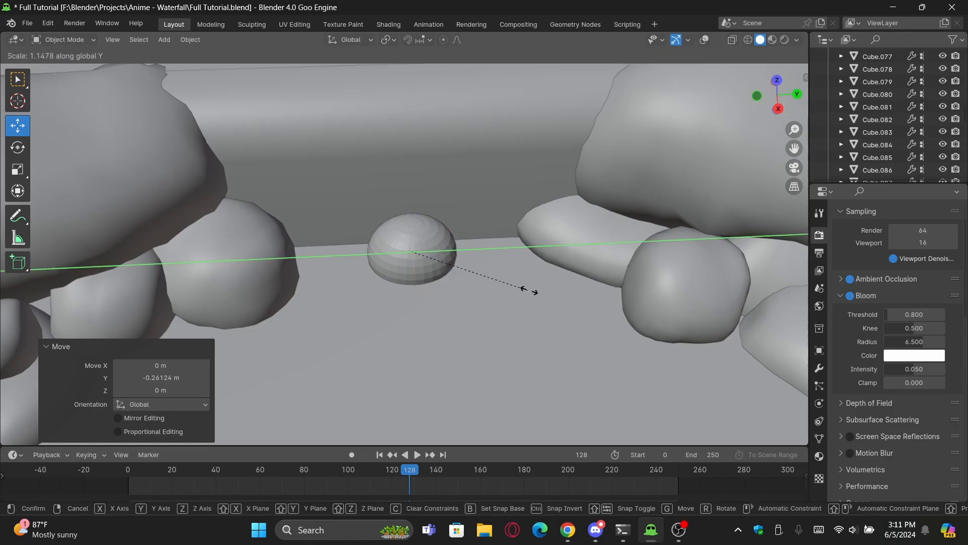
click(787, 296)
middle_drag(706, 303, 460, 223)
key(g)
key(x)
click(589, 302)
drag(459, 220, 458, 226)
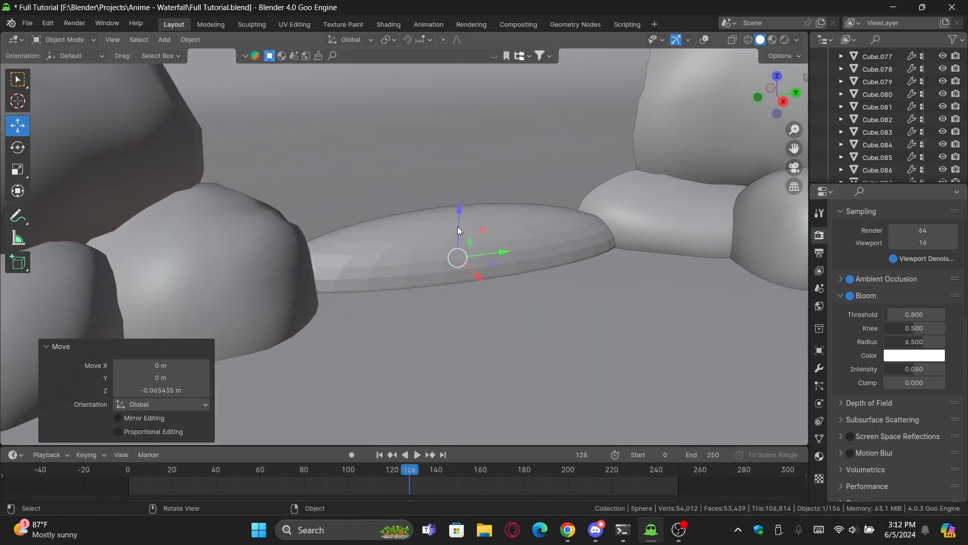
Step: Add a Displace modifier to the stretched sphere and give it a new texture
middle_drag(467, 259, 731, 337)
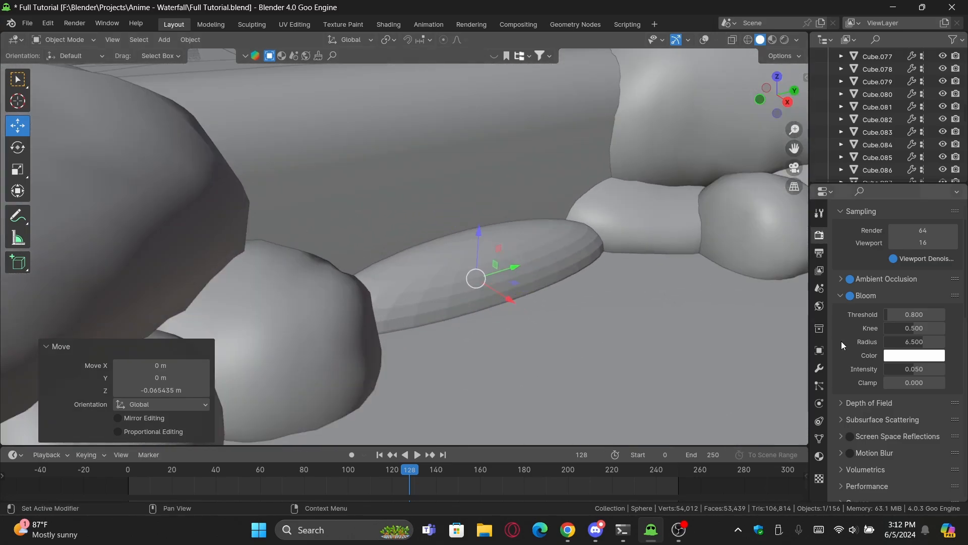
click(818, 369)
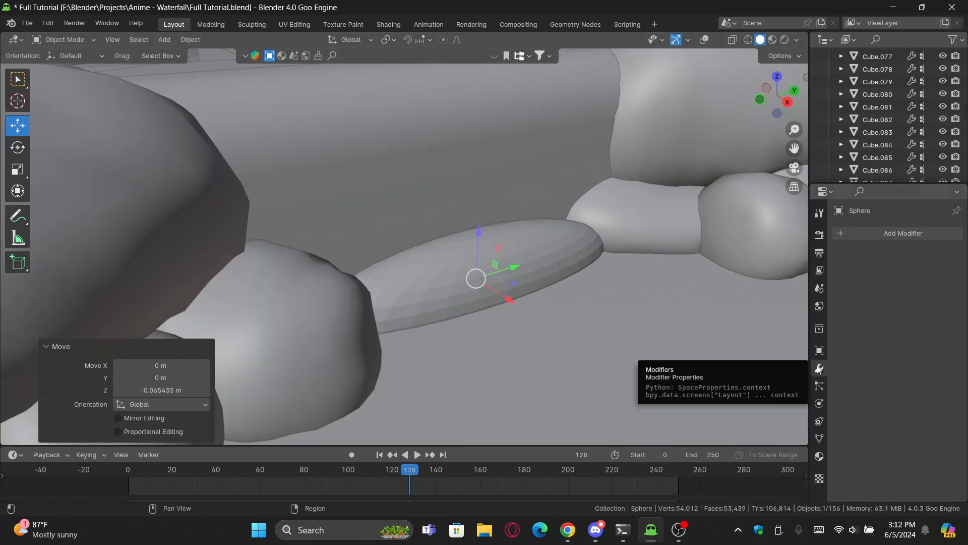
middle_drag(772, 361, 769, 303)
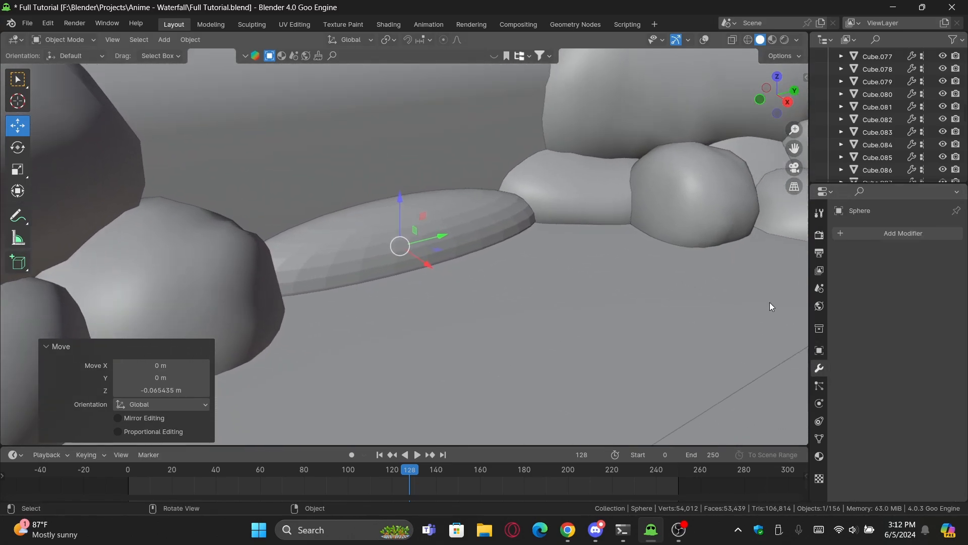
click(882, 237)
click(882, 237)
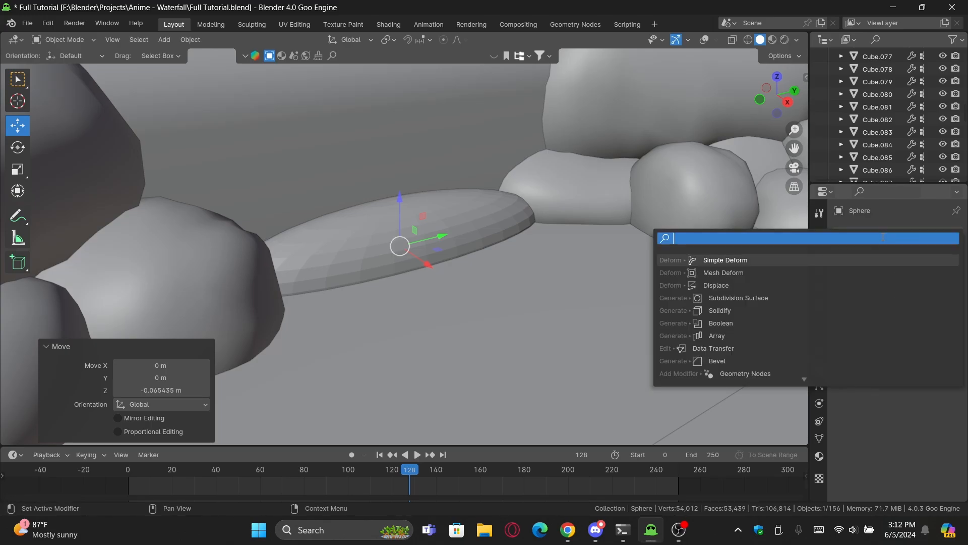
text(di)
click(845, 260)
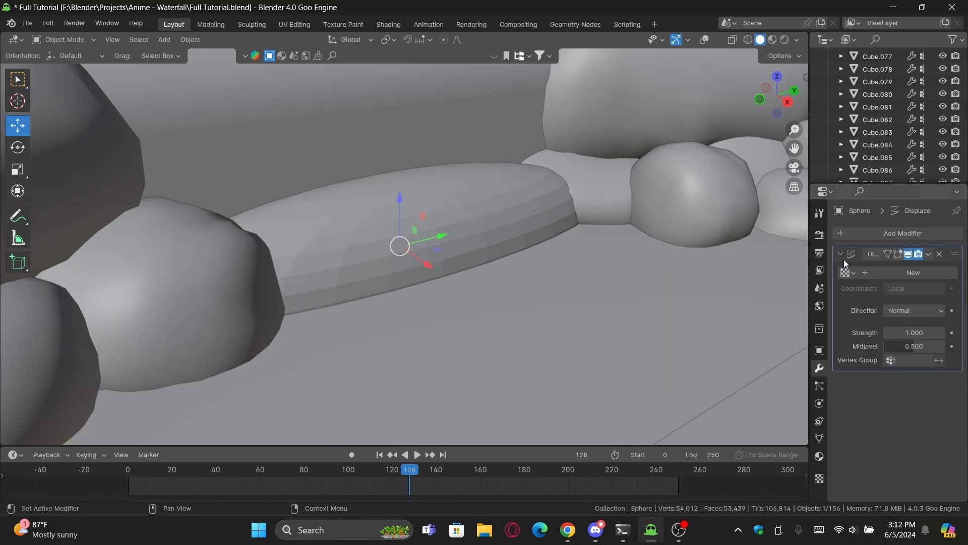
click(890, 274)
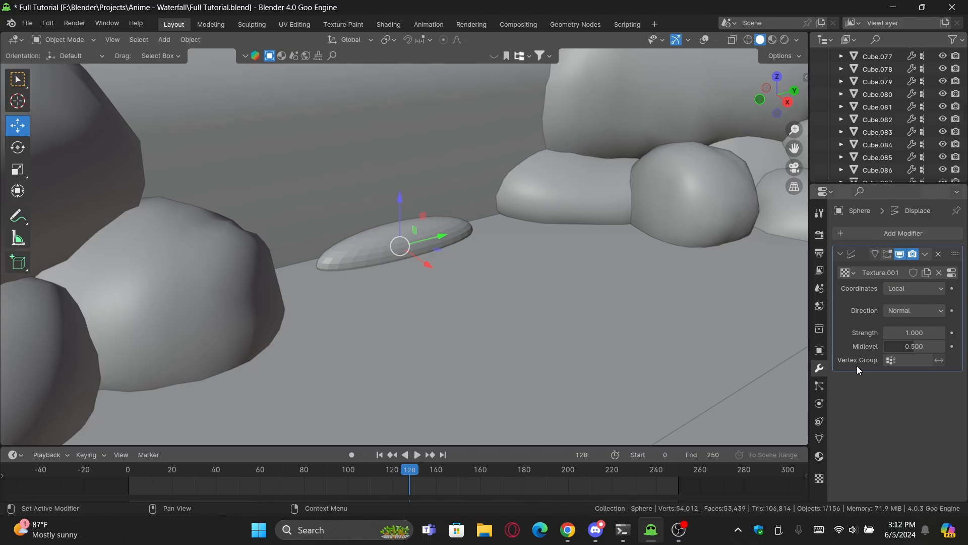
Step: Change the displacement texture's type to Clouds
click(818, 481)
scroll(864, 388, down, 2)
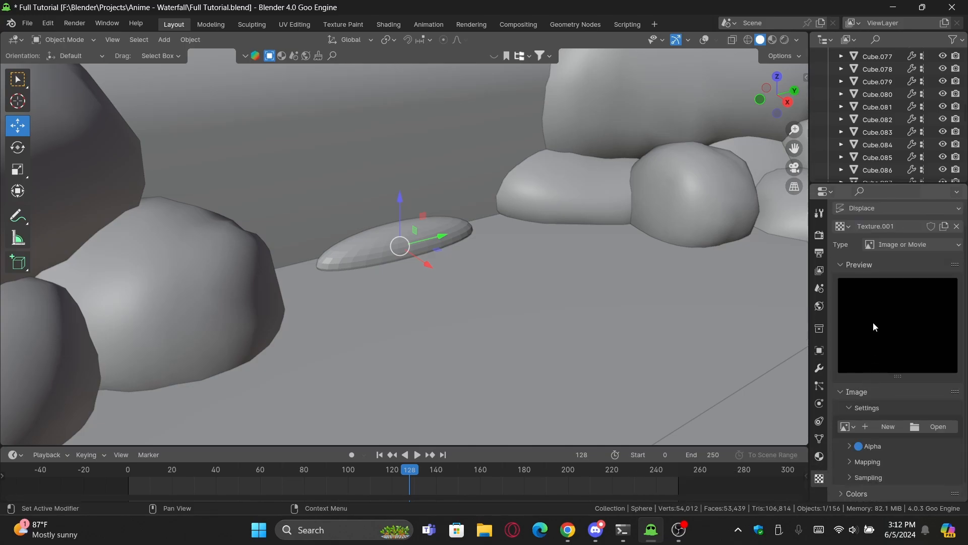
click(881, 245)
click(889, 286)
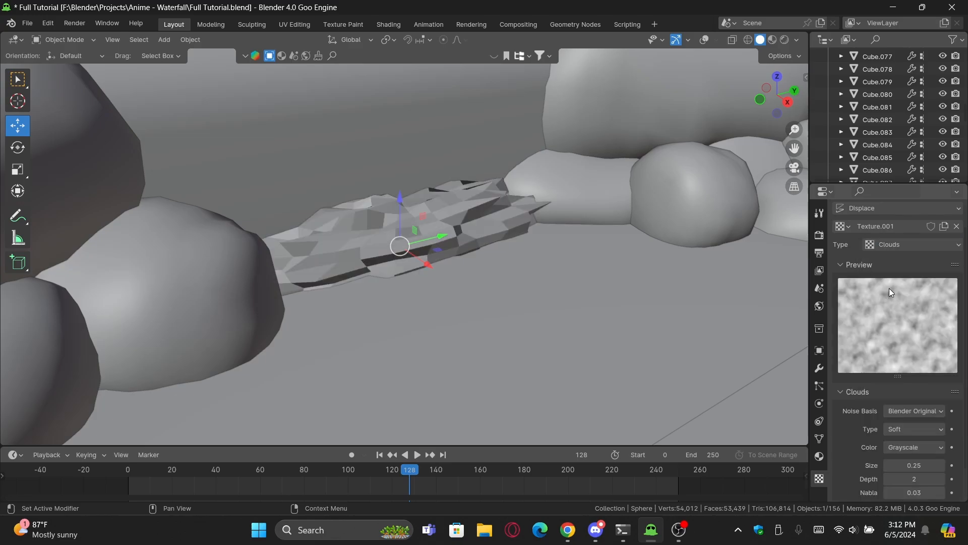
Step: Shade the displaced sphere smooth and subdivide its entire mesh once
right_click(513, 224)
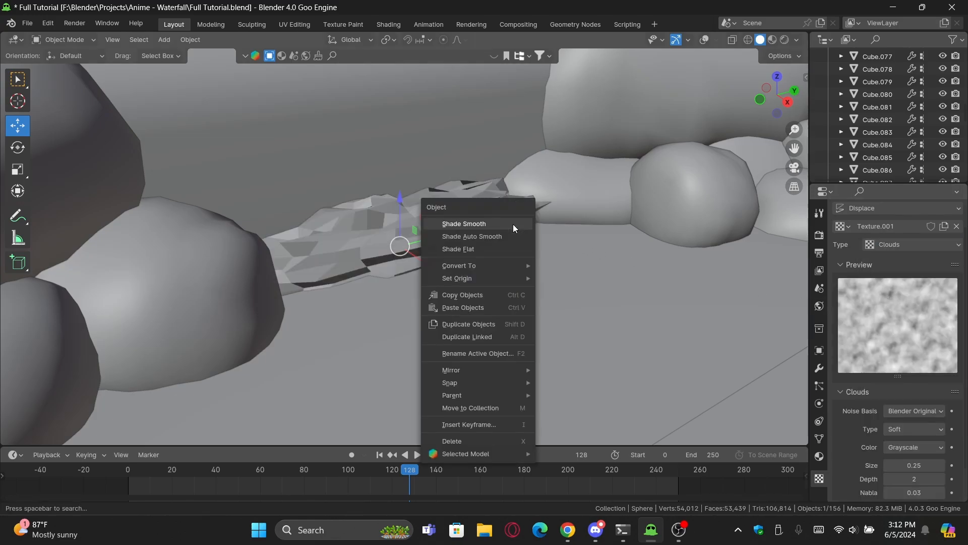
click(512, 224)
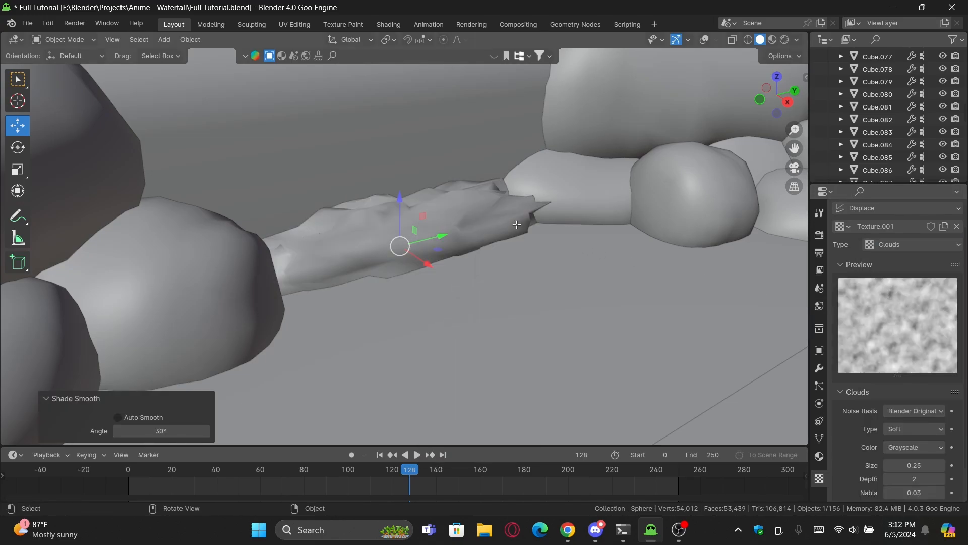
key(Tab)
key(a)
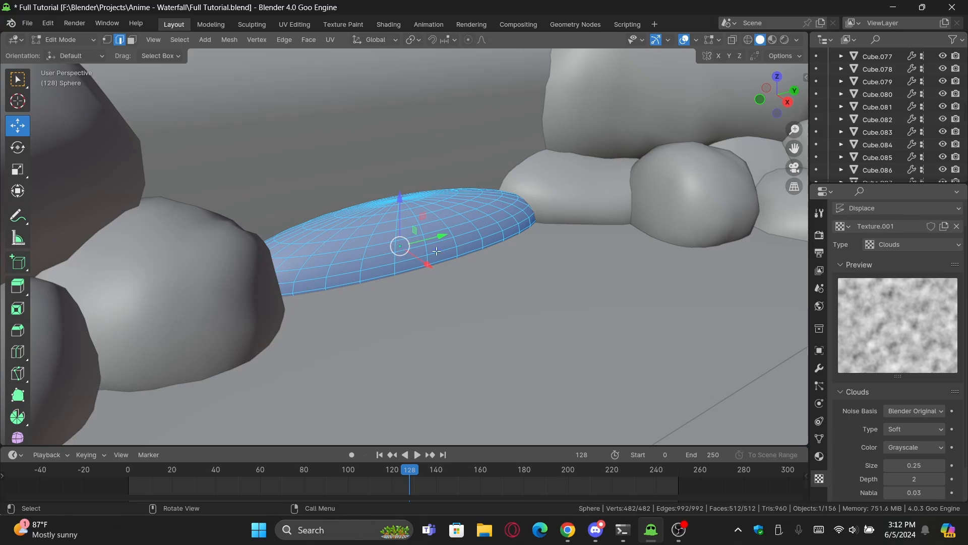
right_click(519, 212)
click(503, 147)
key(Tab)
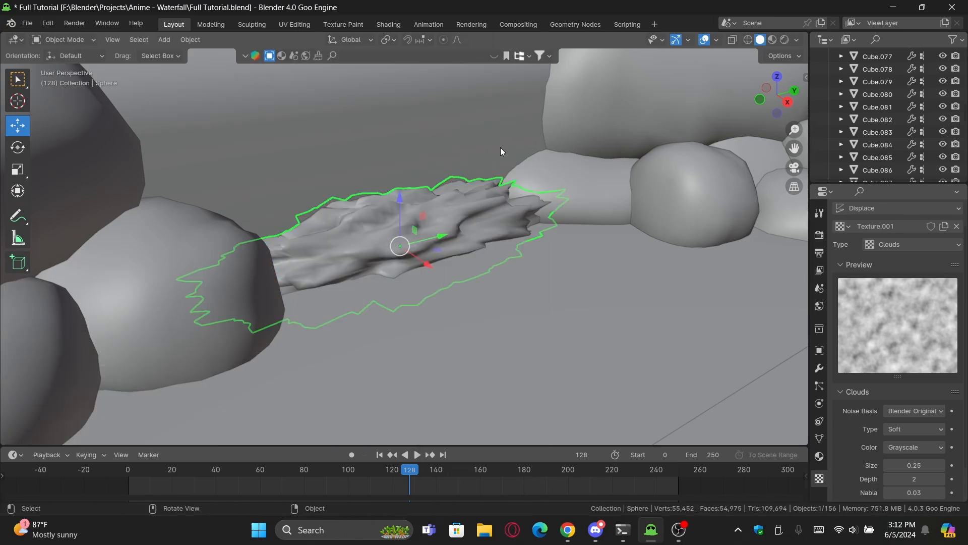
Step: Set the Clouds texture size to 0.42 and the Displace direction to Z, keeping Local coordinates
scroll(879, 359, down, 3)
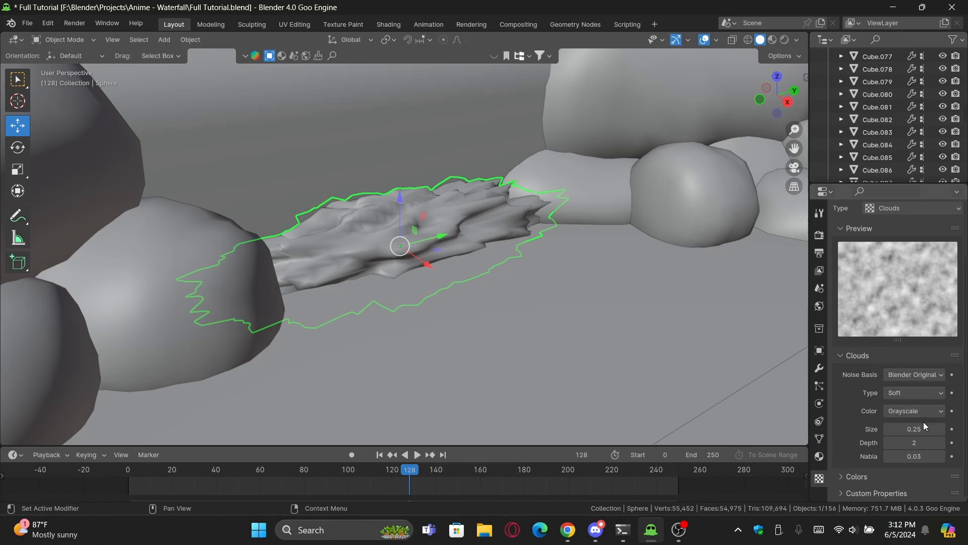
mouse_move(922, 428)
mouse_down()
mouse_move(887, 428)
mouse_move(930, 428)
mouse_up()
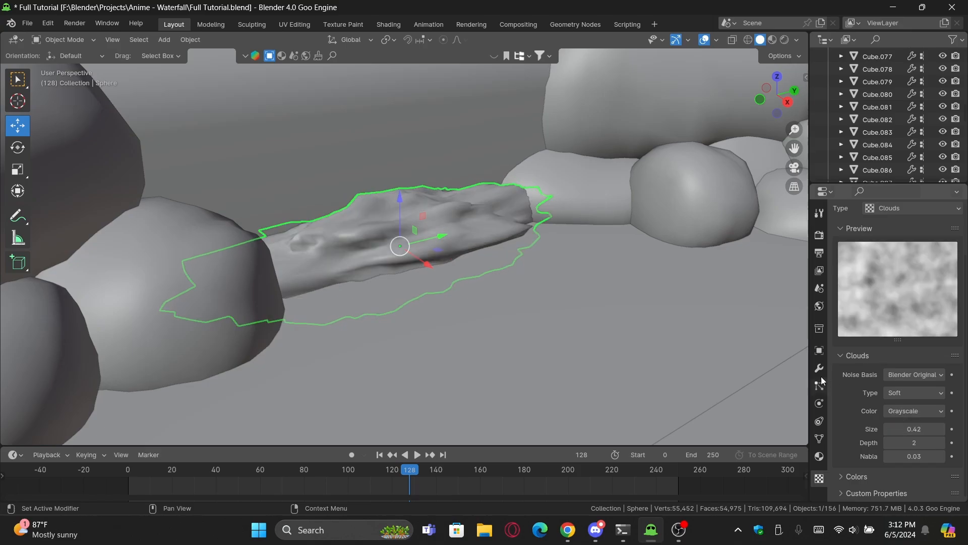
click(818, 369)
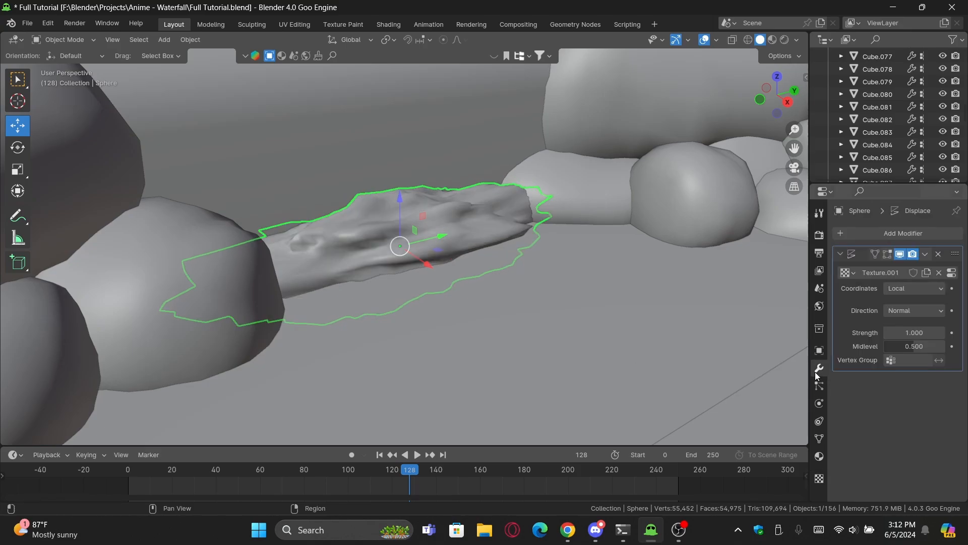
click(900, 289)
click(902, 283)
click(903, 310)
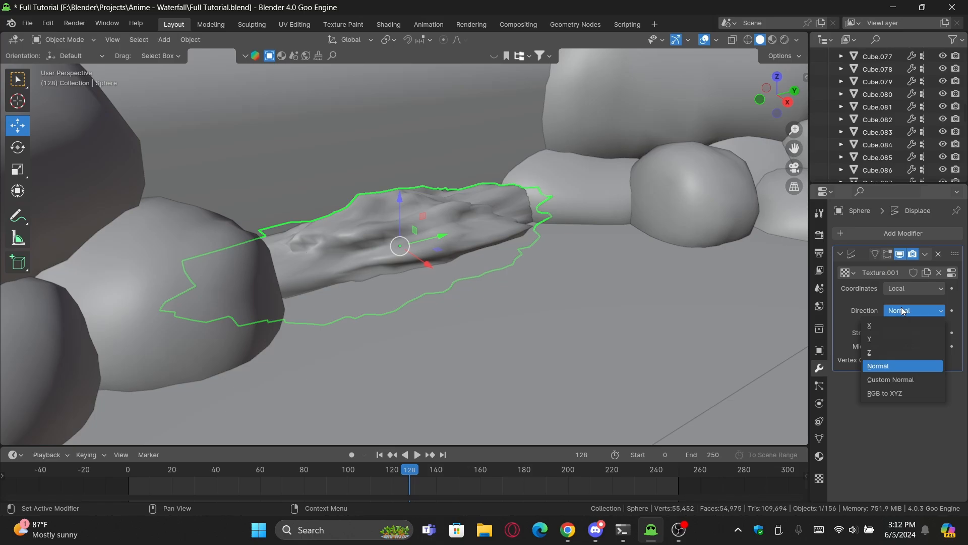
click(894, 352)
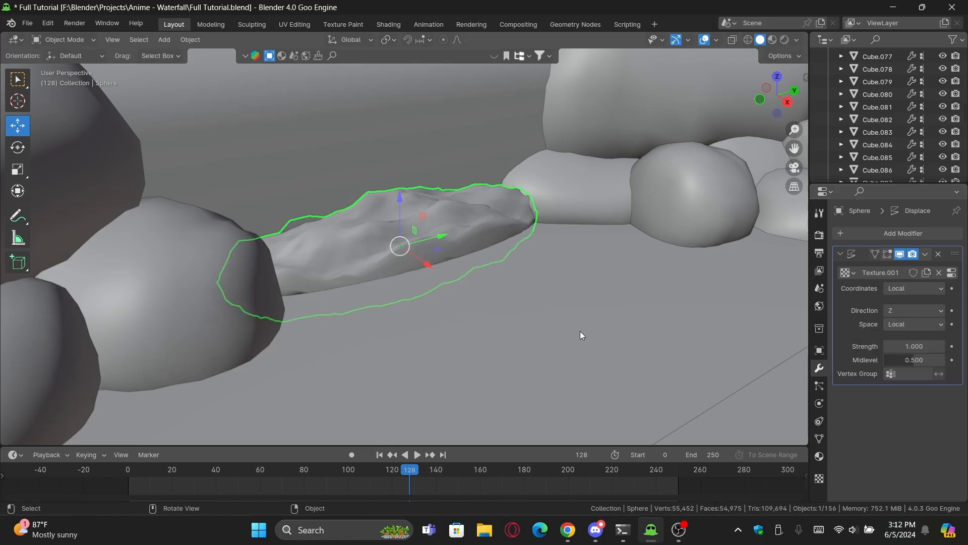
scroll(575, 330, down, 3)
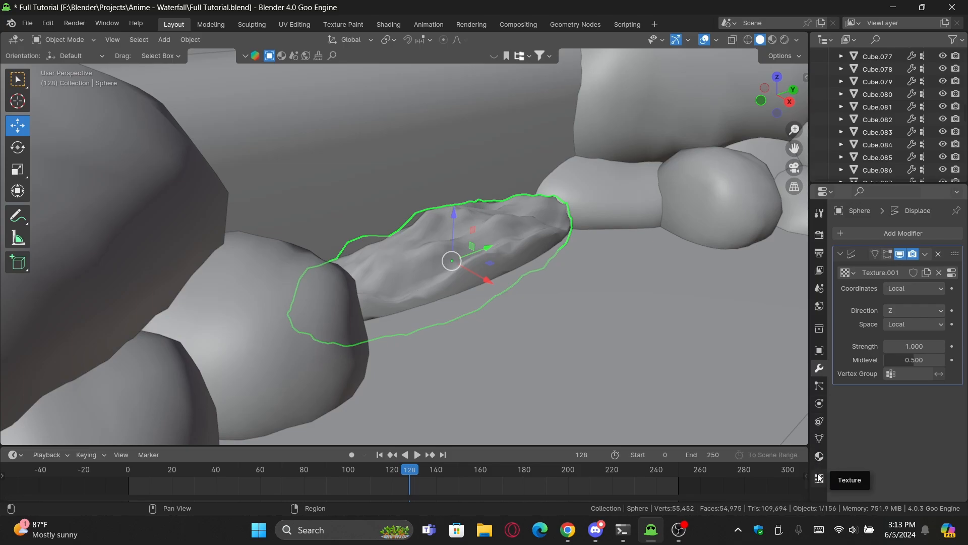
click(819, 478)
scroll(881, 429, down, 2)
drag(908, 440, 908, 439)
click(820, 367)
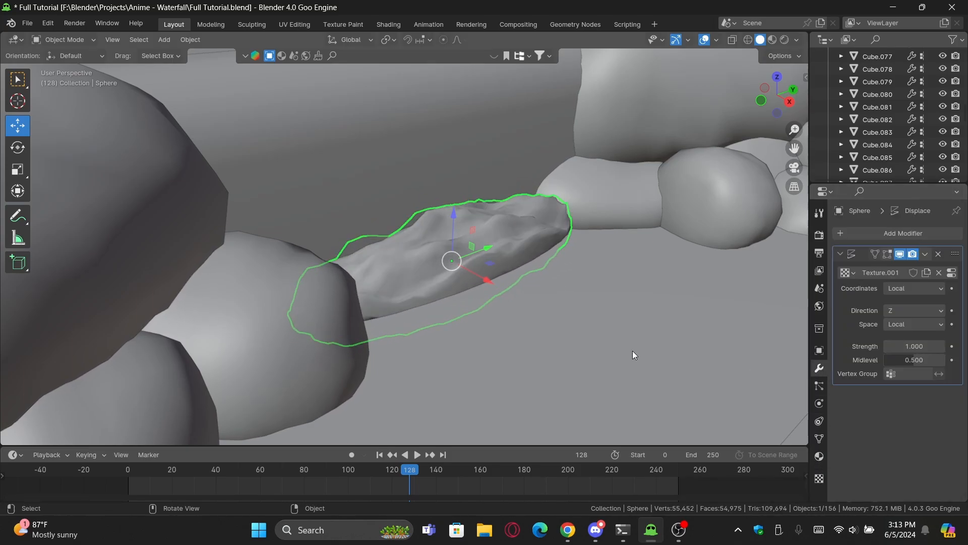
Step: Add a cube-shaped Empty to the scene
scroll(633, 350, down, 2)
middle_drag(632, 350, 521, 305)
key(shift+a)
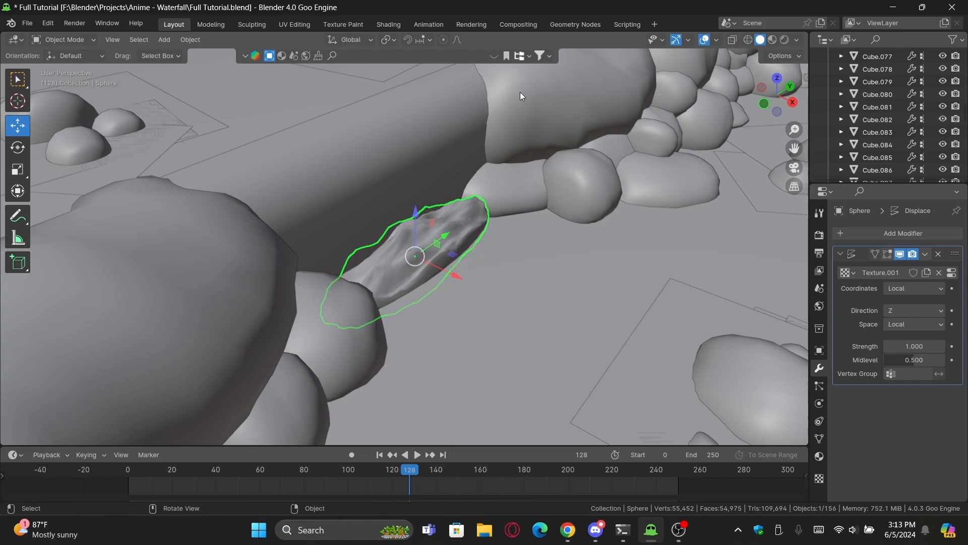
key(shift+a)
mouse_move(493, 241)
mouse_move(491, 362)
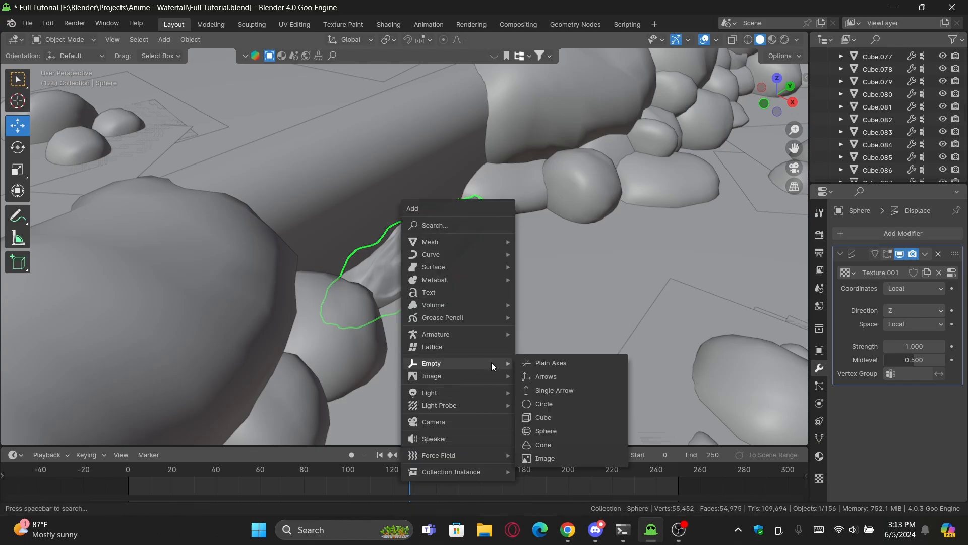
click(561, 417)
scroll(516, 350, down, 5)
Step: Move the cube empty along X and Y to about X 3.09 m, Y -1.29 m, beside the stretched sphere at the waterfall's base
middle_drag(516, 351, 420, 241)
key(g)
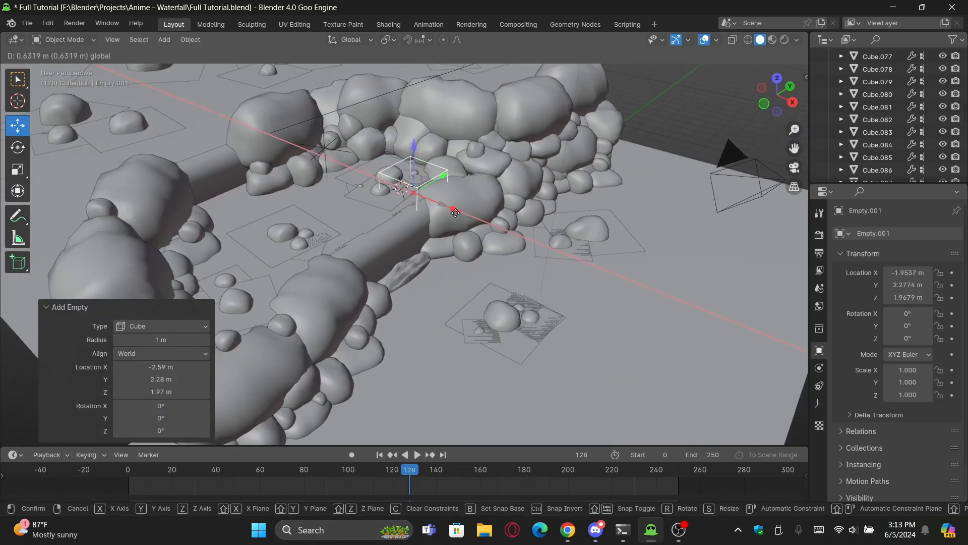
drag(531, 255, 553, 265)
drag(545, 218, 479, 267)
scroll(530, 318, up, 3)
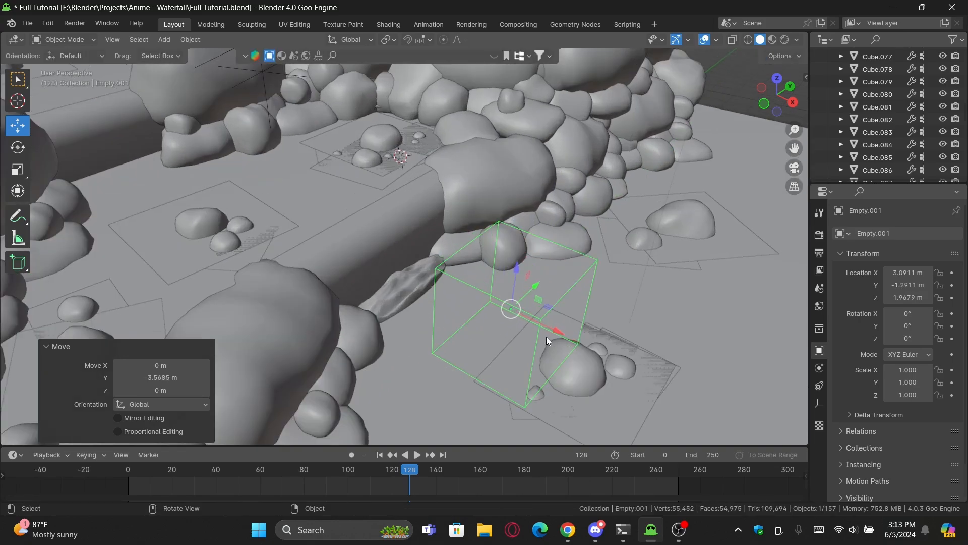
middle_drag(546, 337, 538, 315)
scroll(381, 274, up, 5)
Step: Set the stretched sphere's Displace coordinates to Object and assign the cube empty as the reference object
click(338, 248)
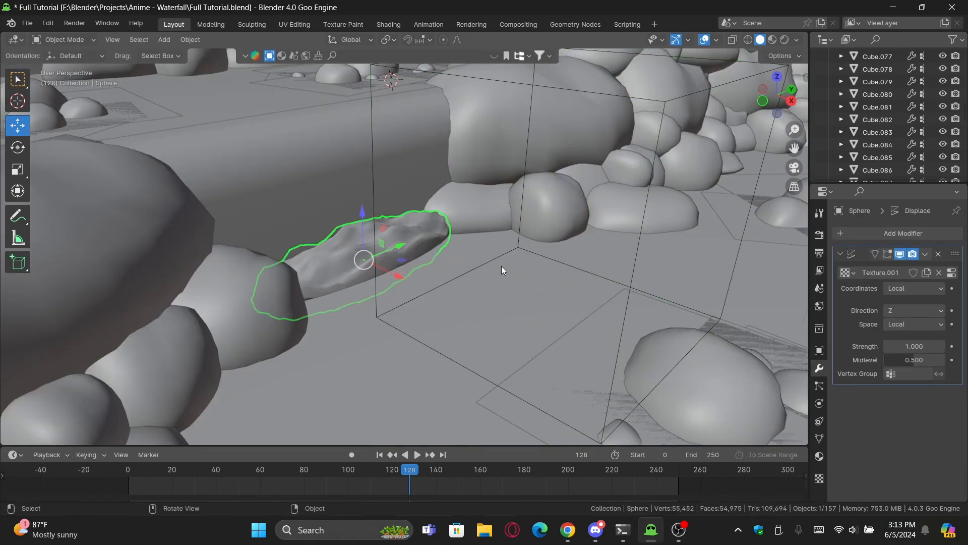
click(907, 290)
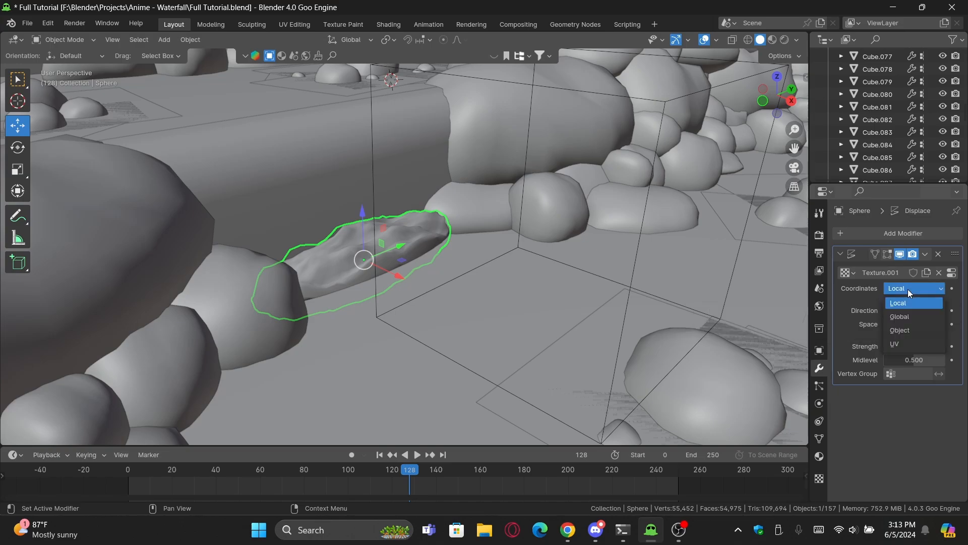
click(909, 330)
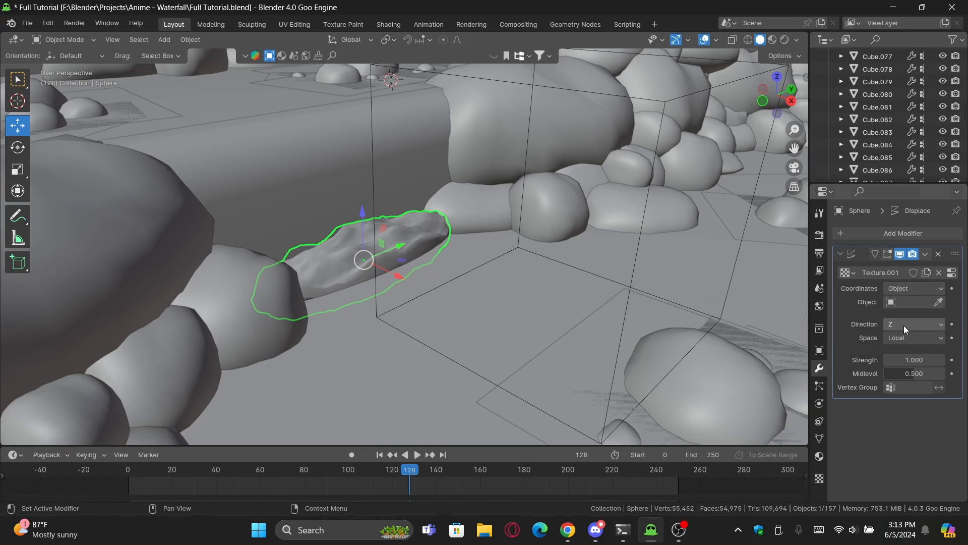
middle_drag(580, 272, 562, 292)
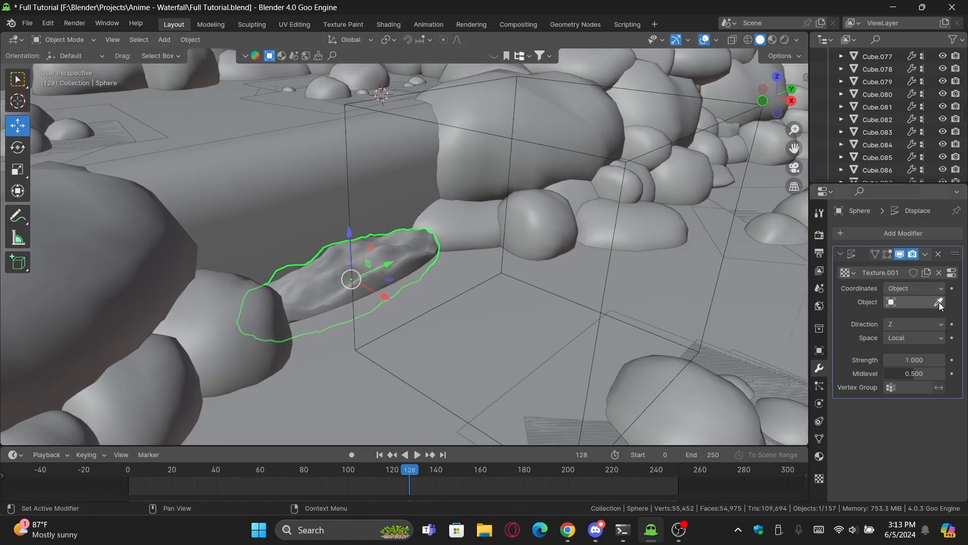
click(939, 302)
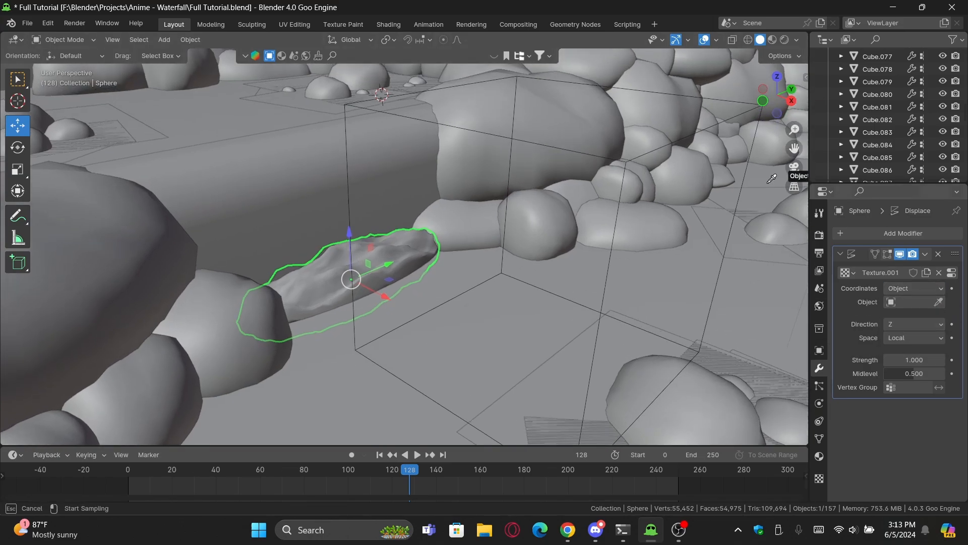
click(630, 160)
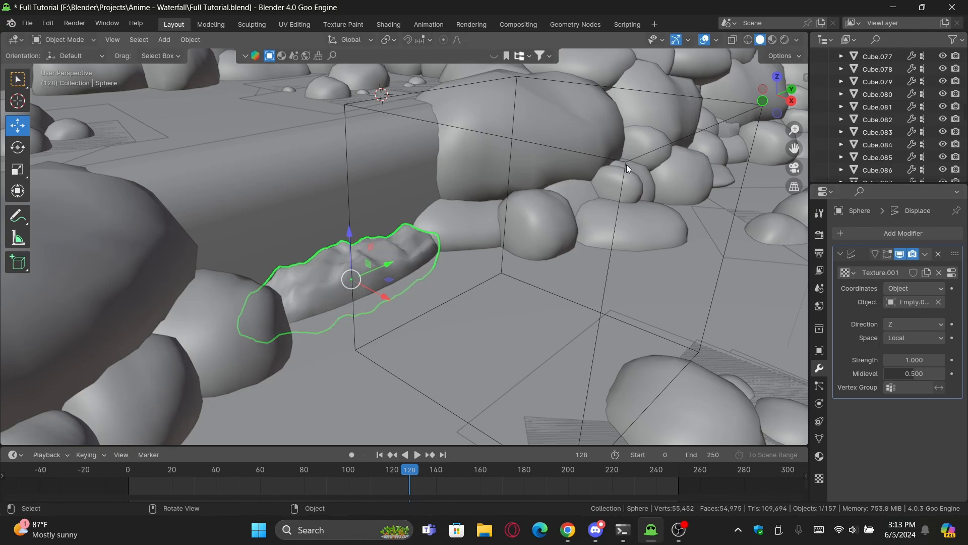
Step: Try moving the cube empty along Y and Z to preview how it shifts the displacement
click(626, 165)
middle_drag(626, 164, 462, 306)
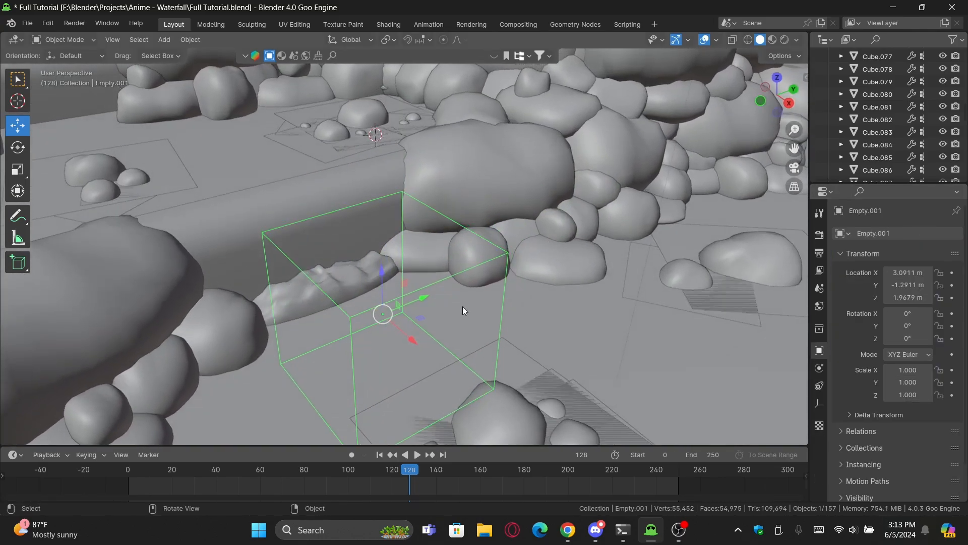
drag(420, 297, 500, 271)
right_click(500, 271)
key(g)
key(z)
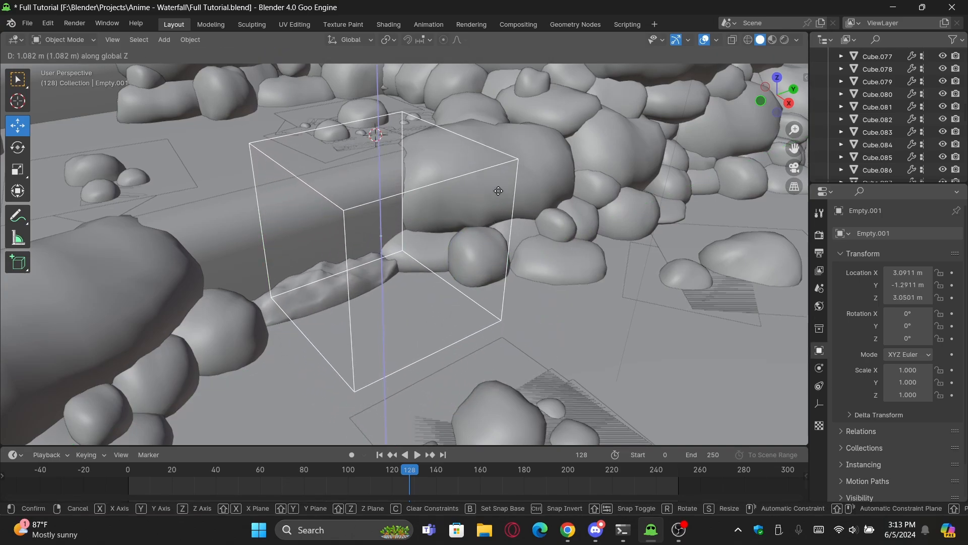
right_click(502, 160)
Step: Drive the cube empty's Z location with an expression of the current frame divided by 10
middle_drag(502, 161, 519, 147)
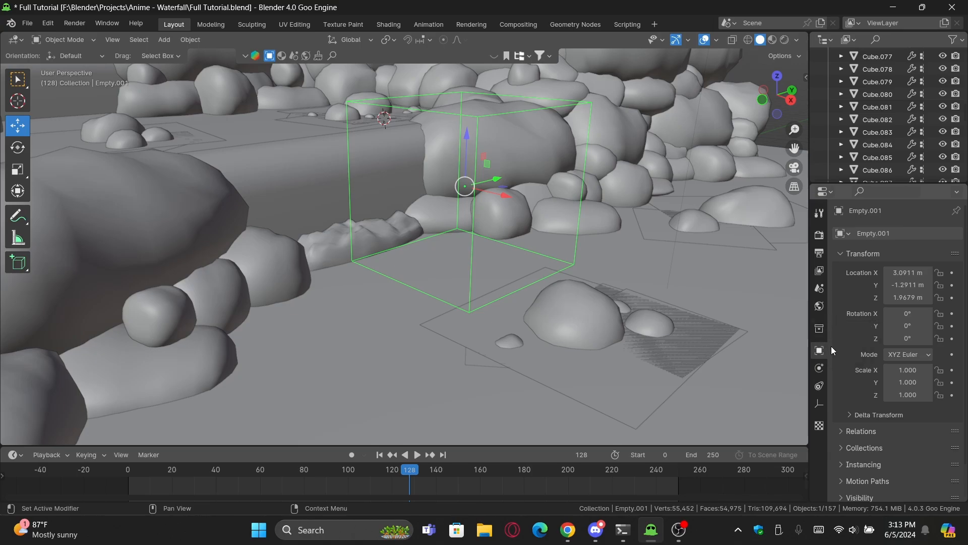
click(819, 330)
click(816, 352)
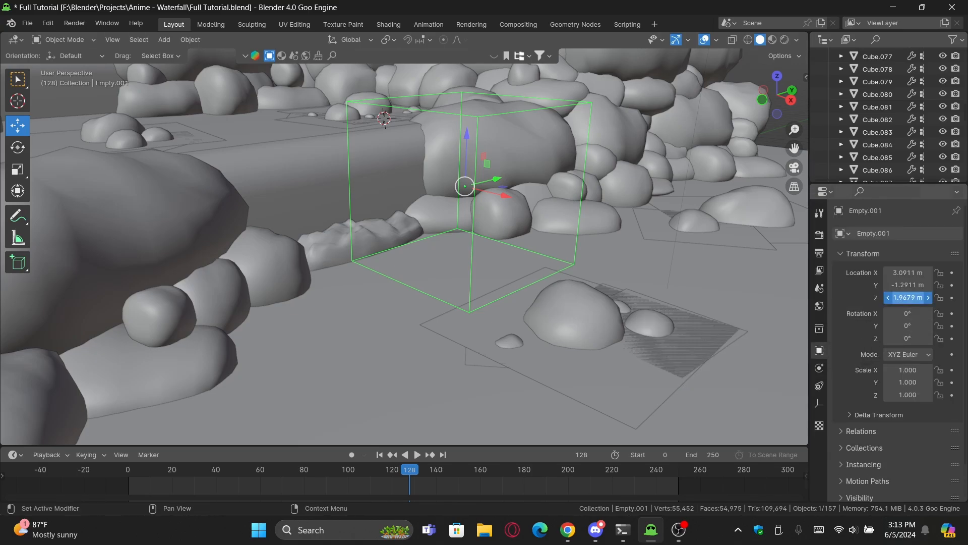
mouse_move(906, 301)
mouse_down()
mouse_move(918, 301)
mouse_move(906, 301)
mouse_up()
key(Return)
Step: Play the animation and review the moving foam displacement, using rendered shading in the camera view
key(space)
scroll(636, 316, down, 5)
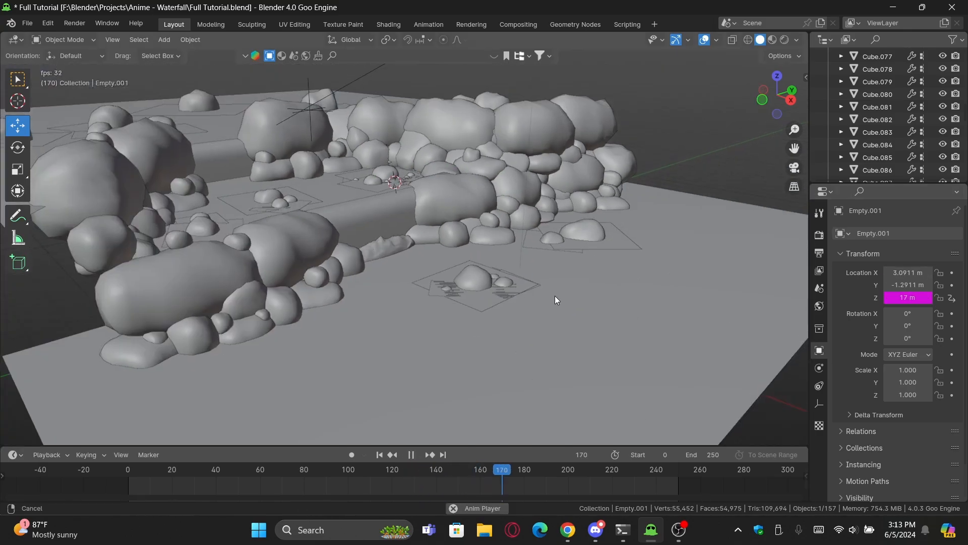
scroll(555, 300, up, 6)
scroll(454, 222, down, 8)
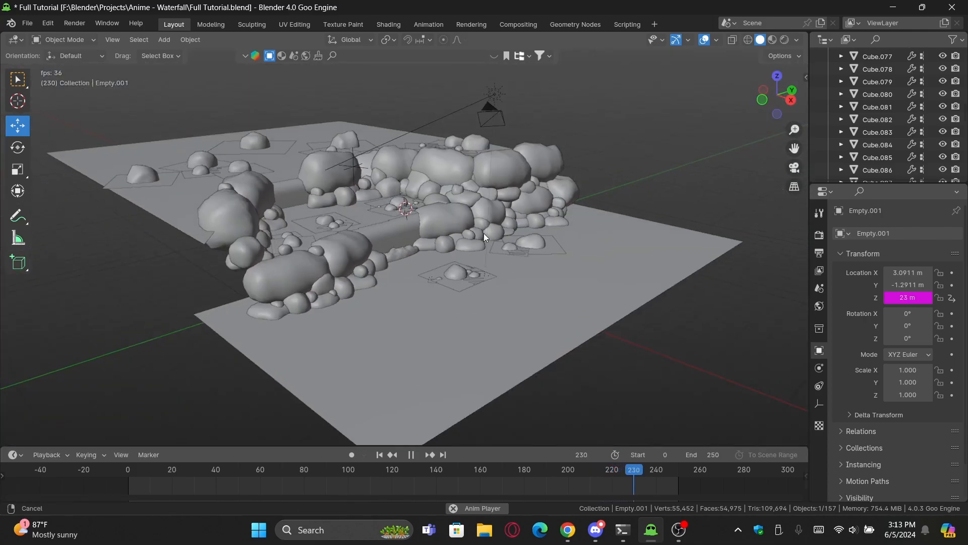
key(shift+grave)
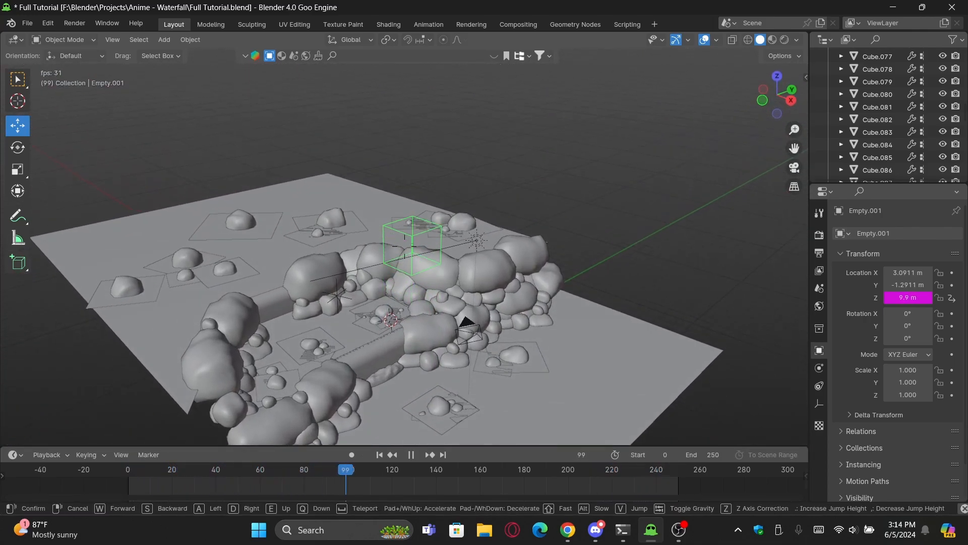
key(Escape)
middle_drag(503, 396, 505, 397)
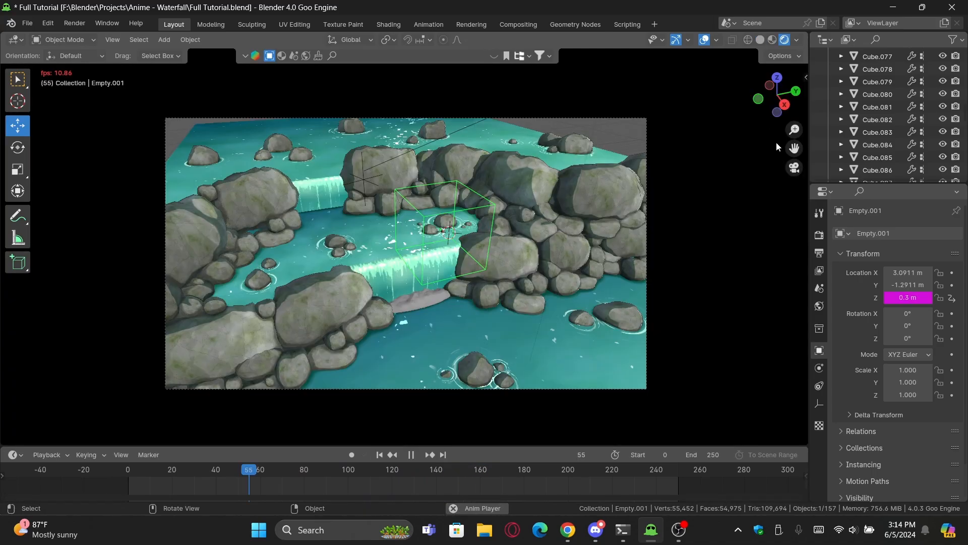
Step: Stop playback outside the camera view and hide the viewport overlays
click(794, 168)
key(space)
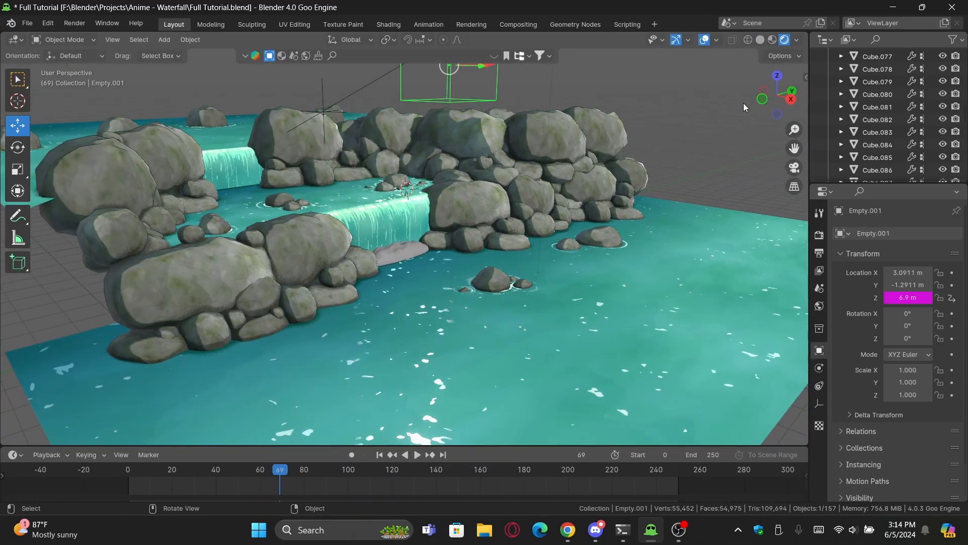
click(705, 42)
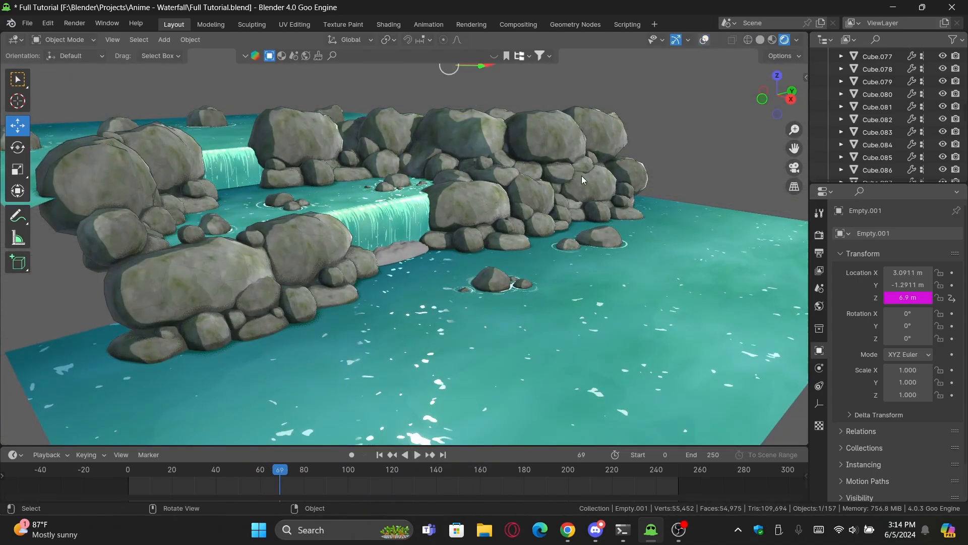
Step: Duplicate the displaced foam sphere and move the copy straight up along Z to about 29.5 m, clear of the scene
click(398, 254)
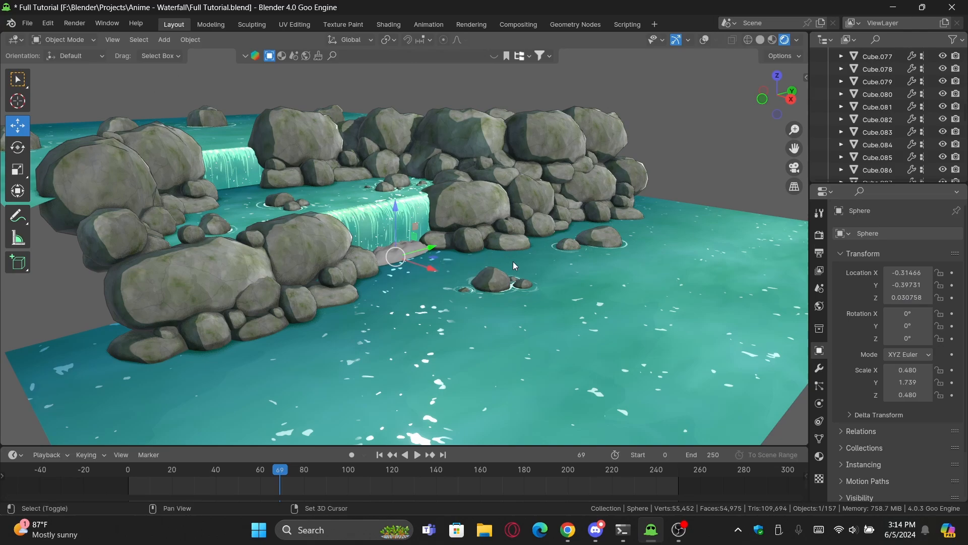
scroll(514, 265, down, 6)
key(shift+d)
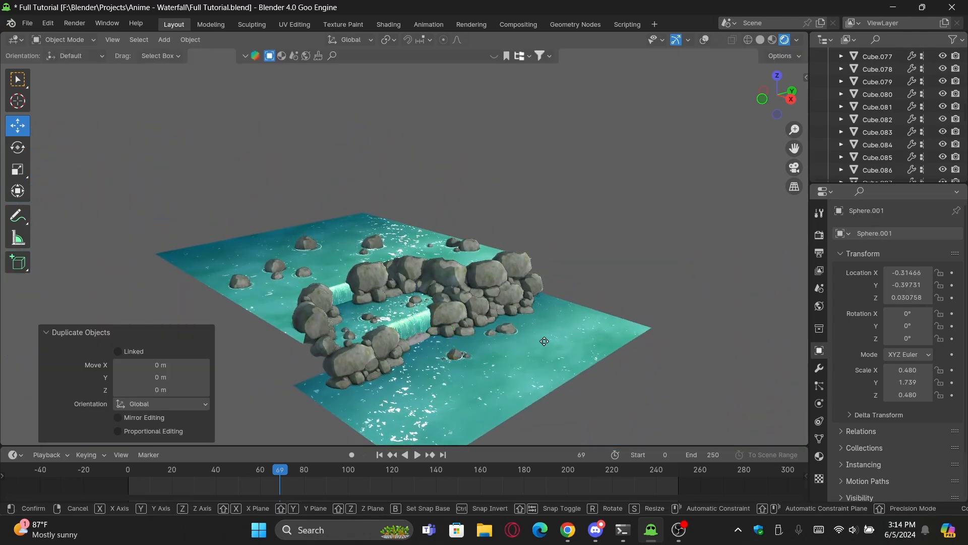
key(z)
click(559, 95)
shift+middle_drag(532, 246, 544, 345)
key(g)
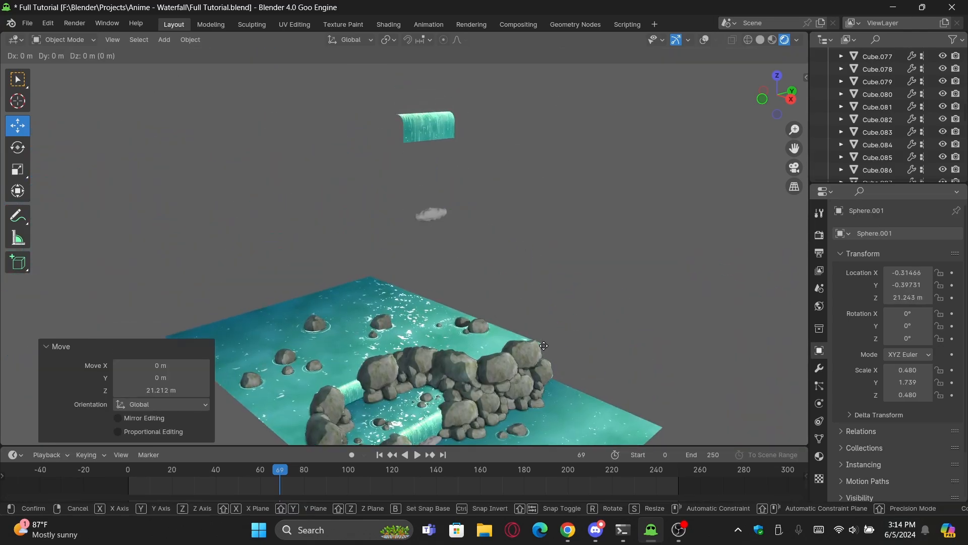
key(z)
click(544, 241)
Step: Delete the spare waterfall mesh floating beneath the duplicated foam sphere
shift+middle_drag(543, 241, 537, 292)
scroll(537, 292, up, 5)
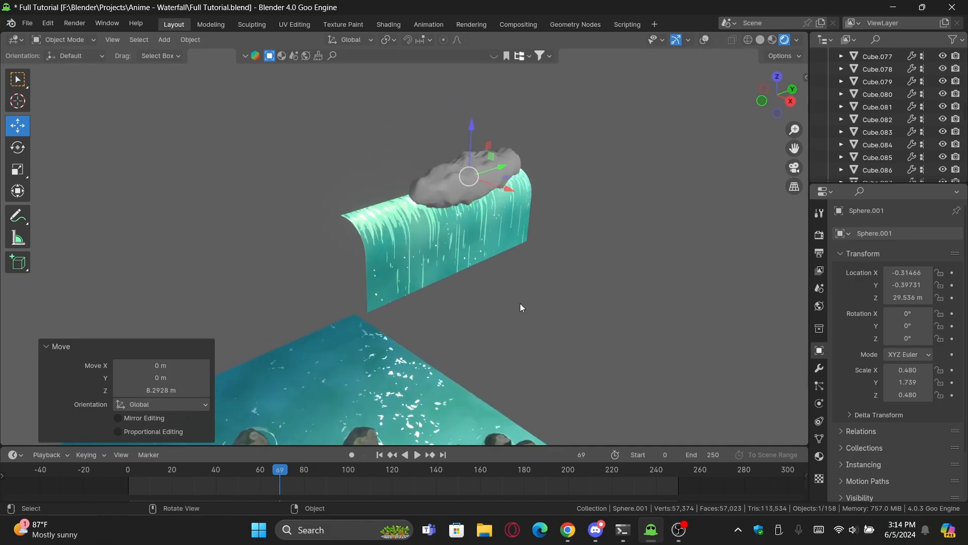
click(406, 250)
key(Delete)
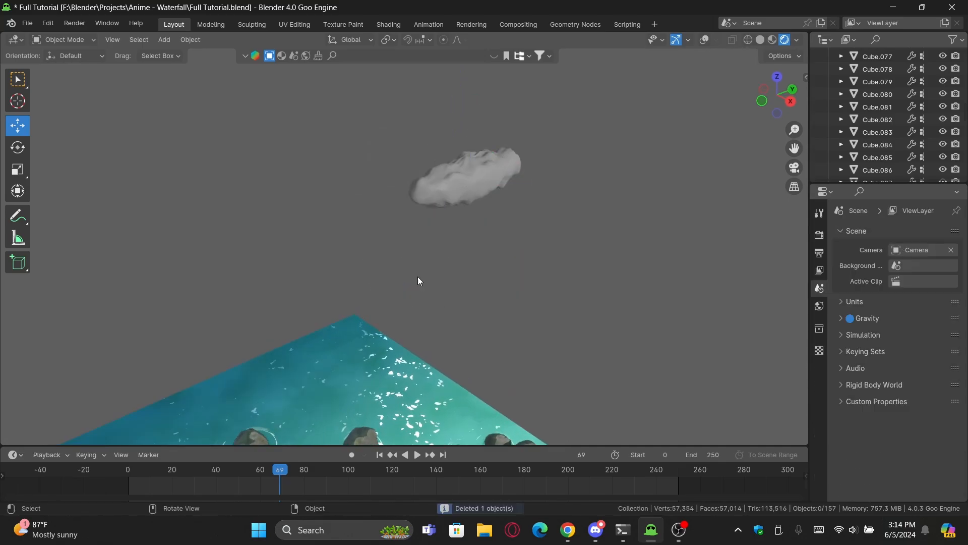
Step: Select the duplicated foam sphere and open a Shader Editor beside the 3D viewport with its sidebar collapsed
click(482, 185)
drag(806, 35, 418, 40)
click(413, 40)
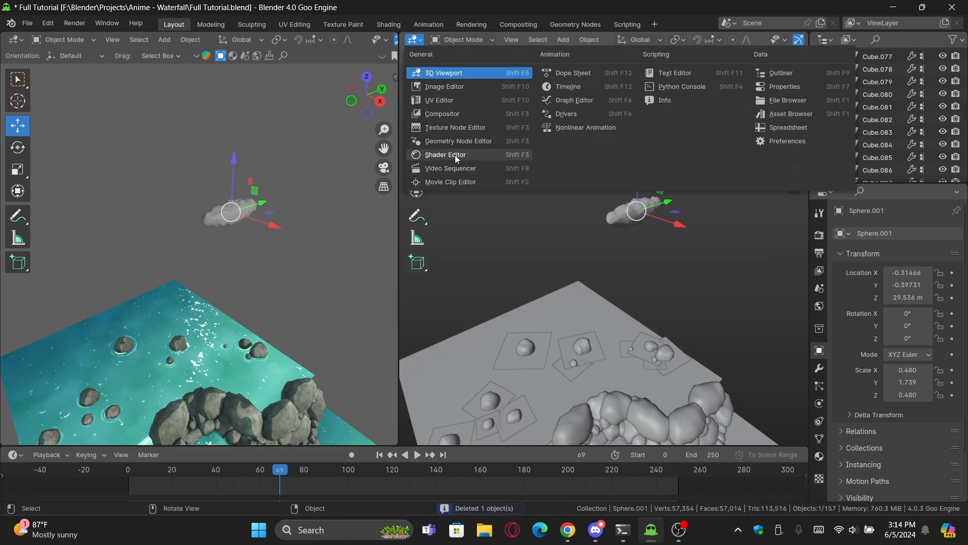
click(455, 154)
scroll(273, 233, up, 4)
shift+middle_drag(276, 239, 297, 211)
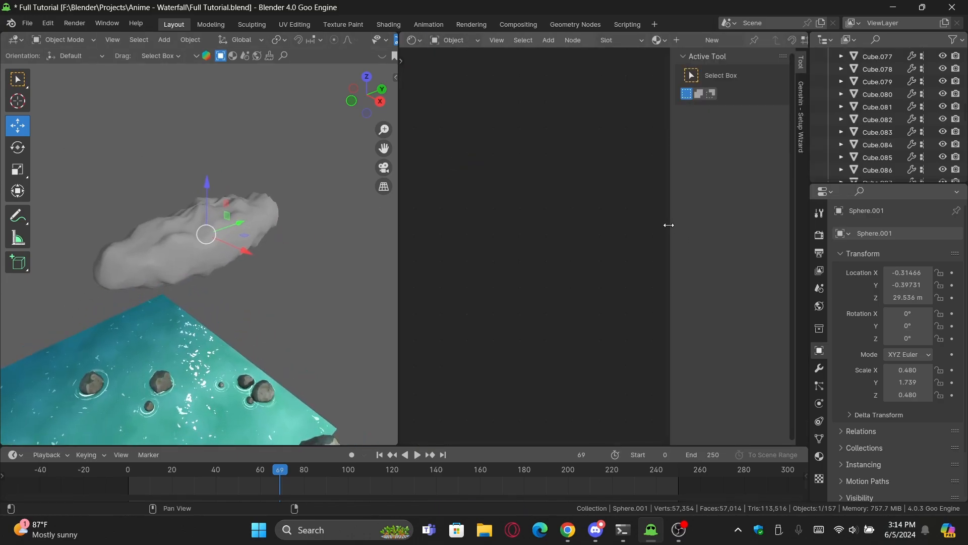
drag(669, 225, 791, 222)
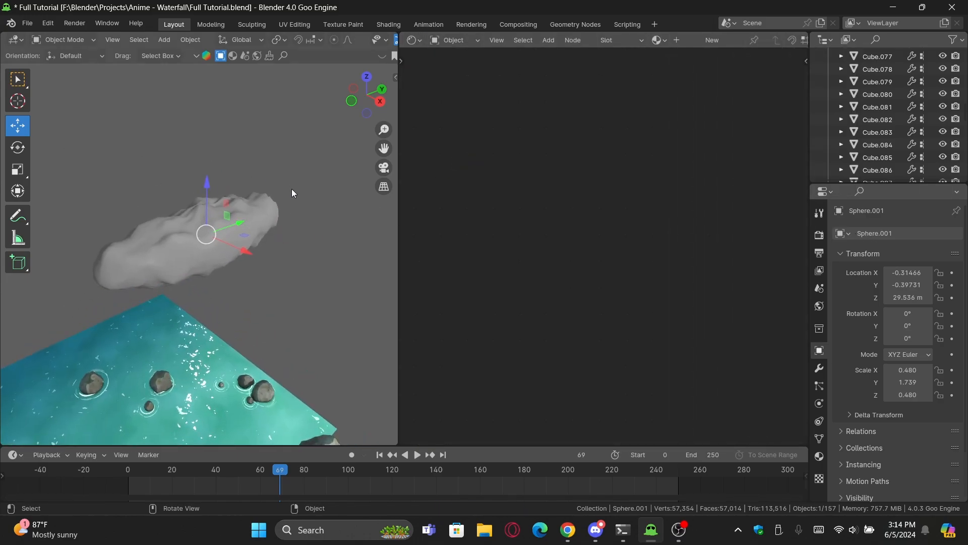
Step: Create a new material for the duplicated foam and feed an RGB node directly into the Material Output, removing the Principled BSDF
click(715, 40)
scroll(559, 145, up, 2)
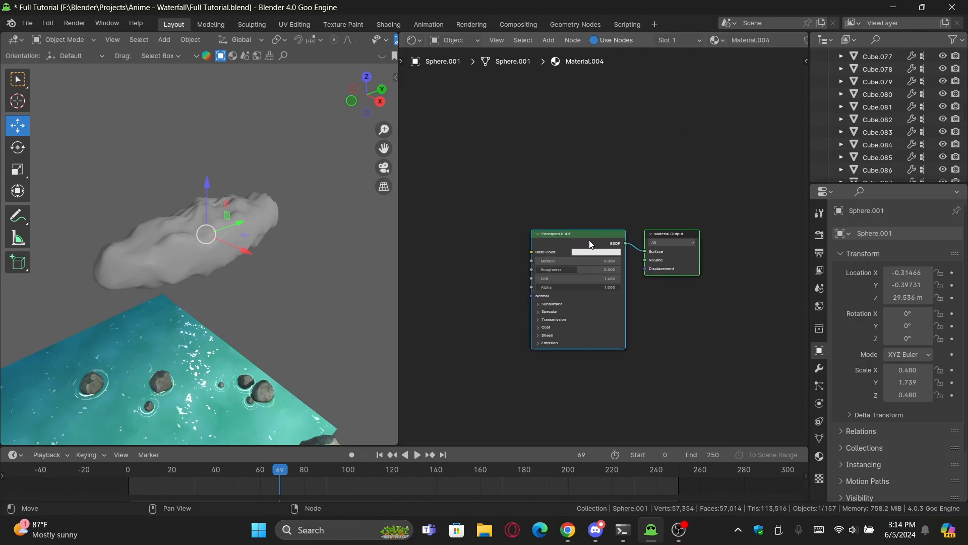
key(shift+a)
text(rgb)
key(Return)
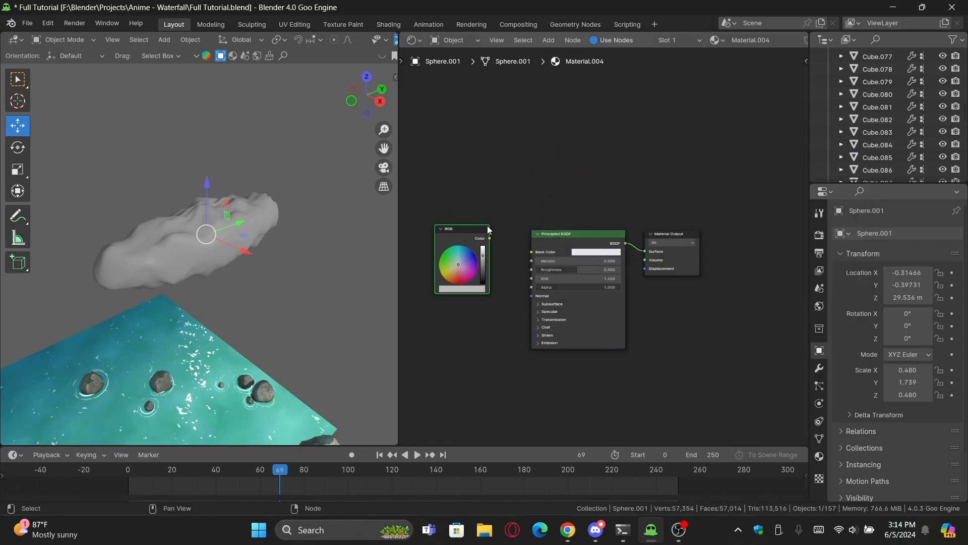
key(x)
ctrl+shift+click(468, 239)
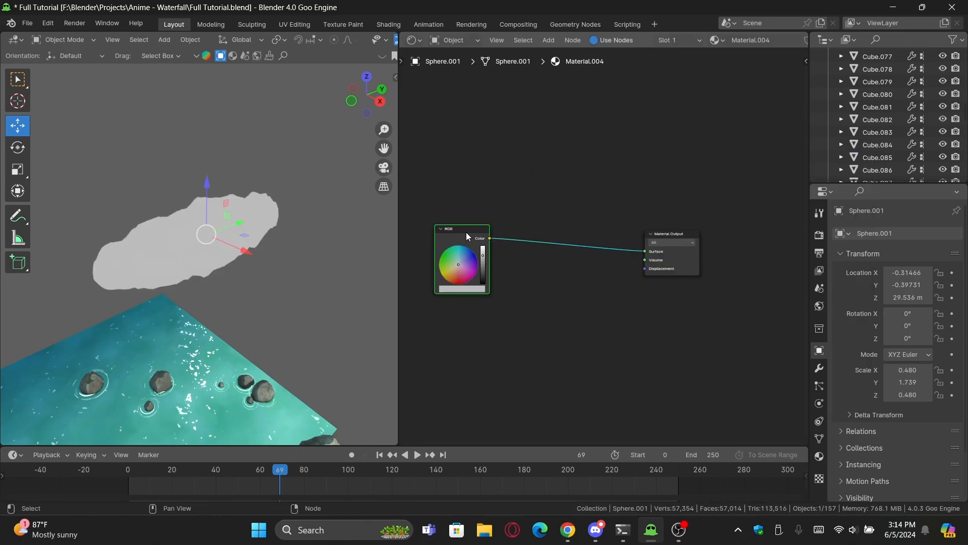
Step: Reposition the RGB node and set its colour to a turquoise sampled from the water surface
drag(466, 231, 501, 258)
middle_drag(488, 273, 523, 243)
middle_drag(450, 346, 532, 306)
scroll(532, 306, up, 1)
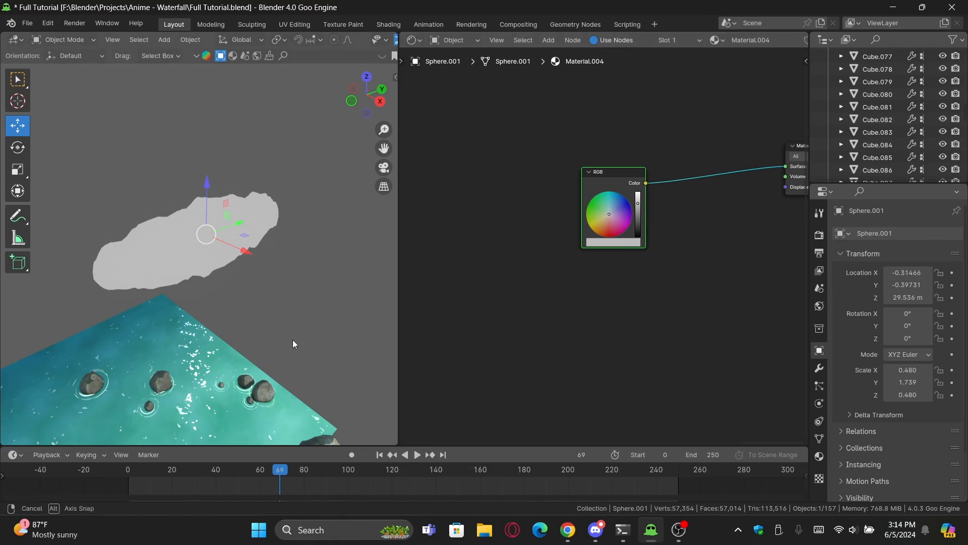
middle_drag(292, 340, 313, 325)
click(610, 243)
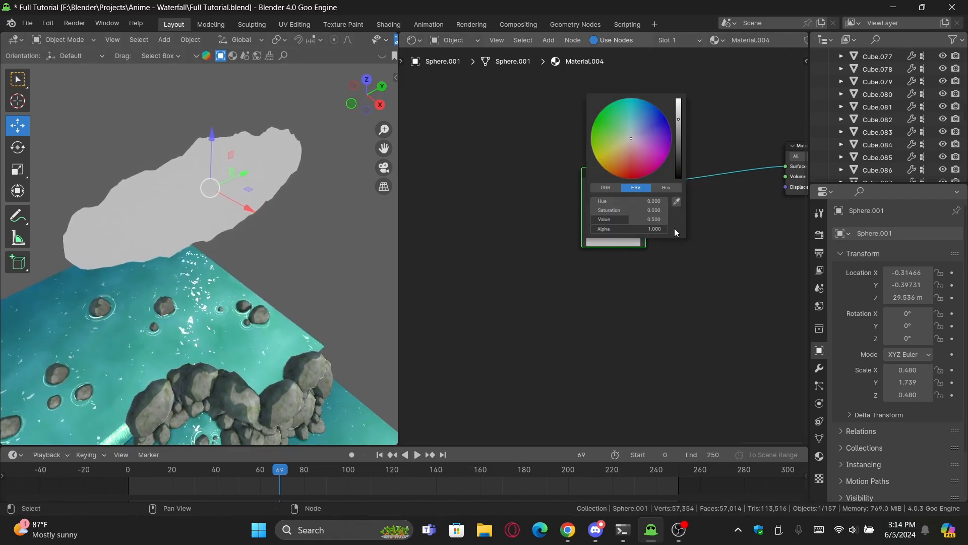
click(676, 201)
click(300, 339)
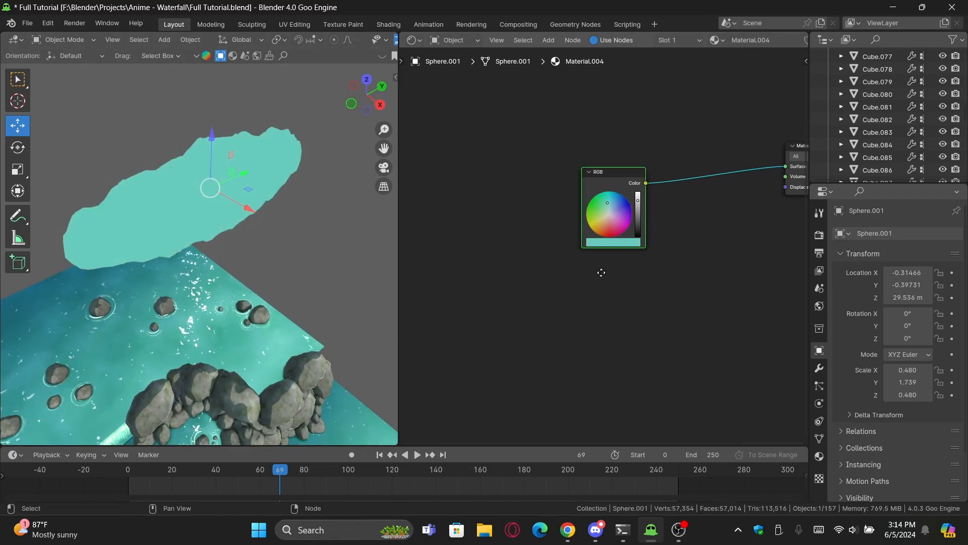
Step: Lighten the RGB node's turquoise by setting its Value to 0.740 and lowering its Saturation to about 0.45
middle_drag(605, 181, 556, 206)
click(567, 271)
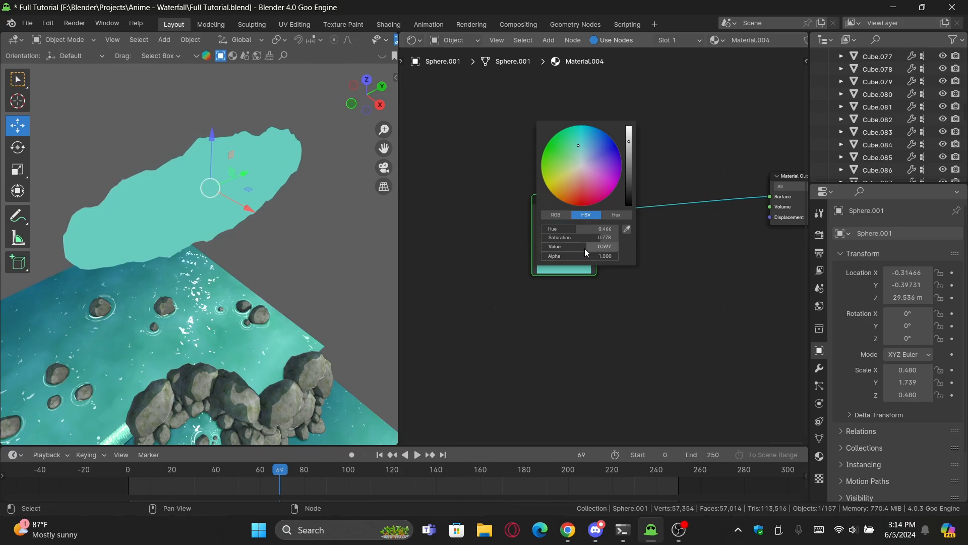
drag(586, 247, 601, 248)
right_click(599, 247)
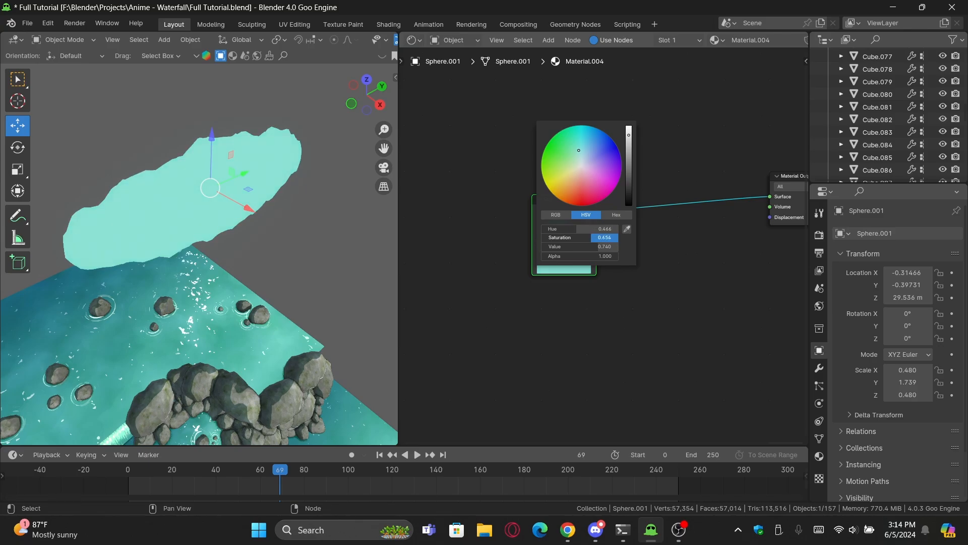
drag(545, 196, 460, 179)
middle_drag(488, 215, 613, 237)
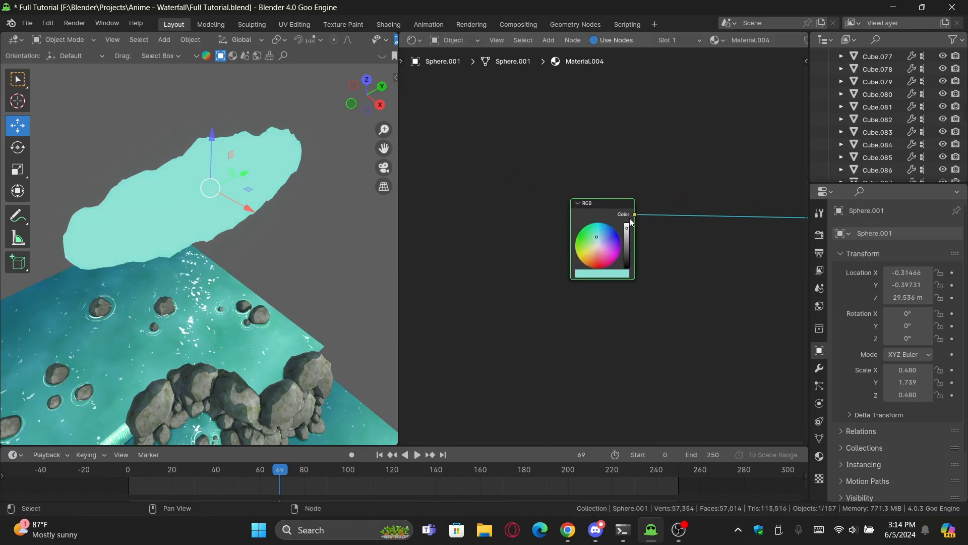
Step: Move the RGB node farther away from the Material Output to make room for more nodes
scroll(612, 236, down, 1)
drag(606, 216, 530, 215)
middle_drag(598, 225, 565, 242)
scroll(564, 242, down, 1)
drag(514, 233, 508, 237)
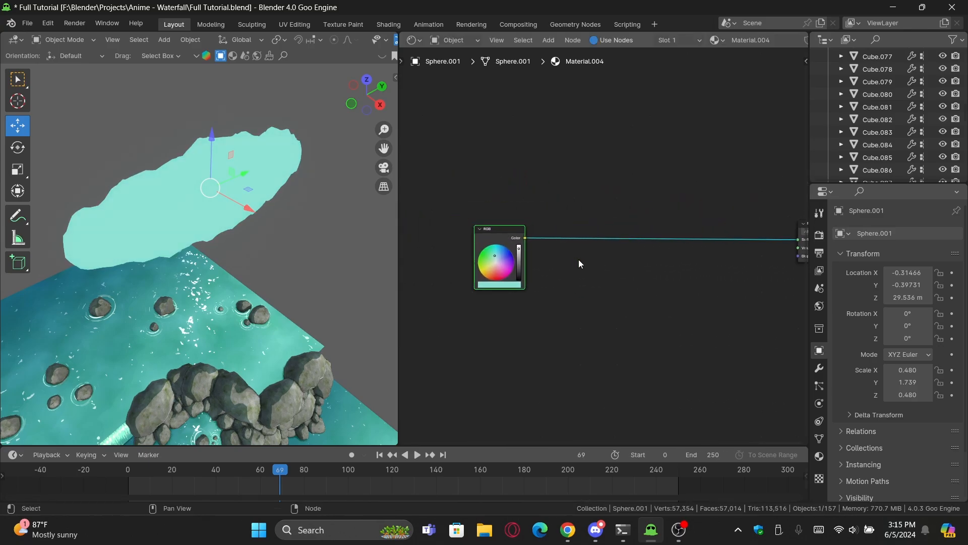
click(578, 259)
middle_drag(578, 259, 556, 241)
Step: Add a Mix Color node and an Ambient Occlusion node below the link from RGB to the Material Output
key(shift+a)
text(mix c)
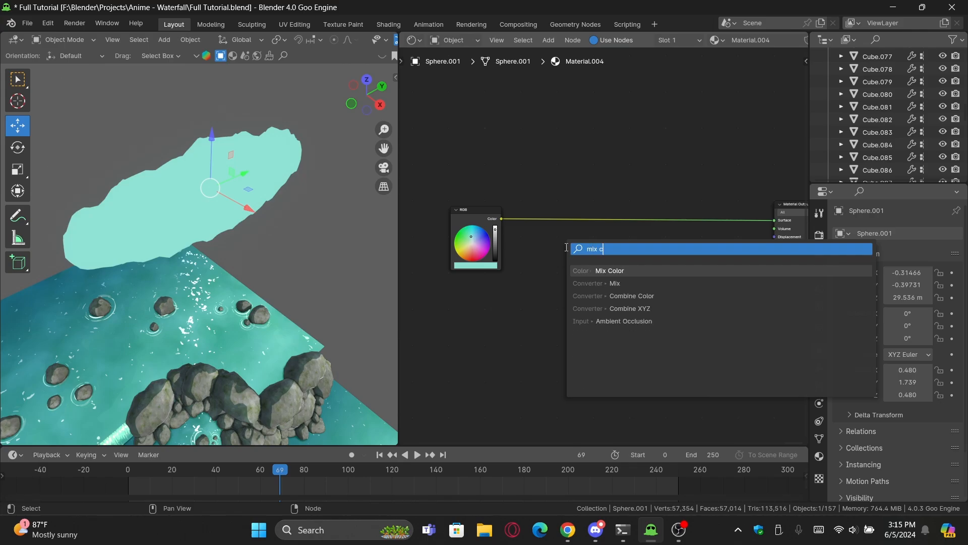
click(626, 274)
click(645, 218)
key(shift+a)
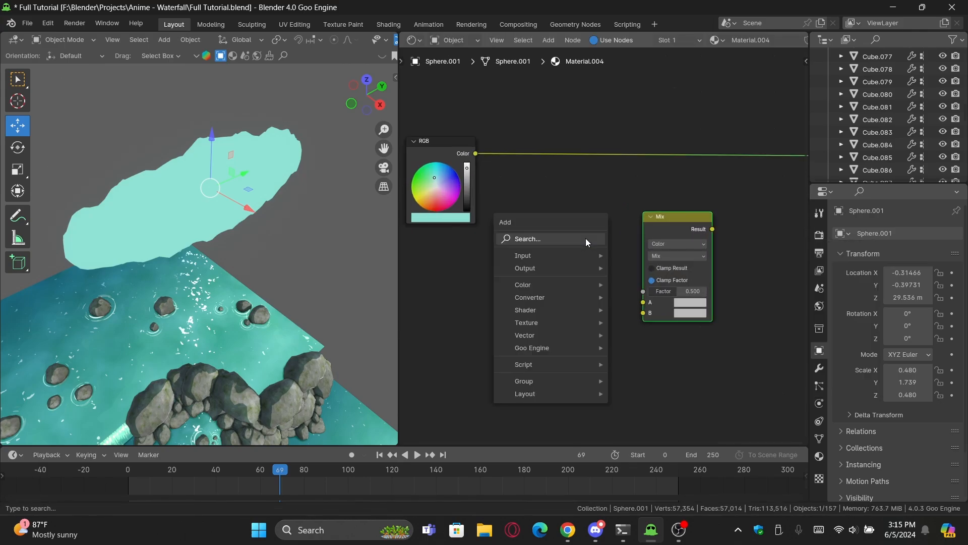
click(585, 238)
text(amb)
click(653, 258)
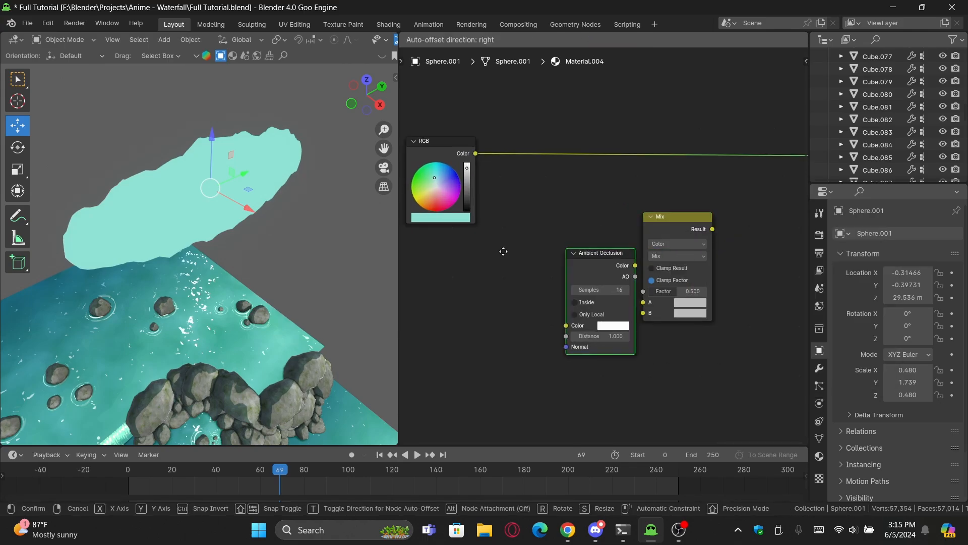
click(435, 268)
Step: Add a Color Ramp node and arrange it between the Ambient Occlusion and Mix nodes
key(shift+a)
click(562, 215)
text(colo)
click(625, 251)
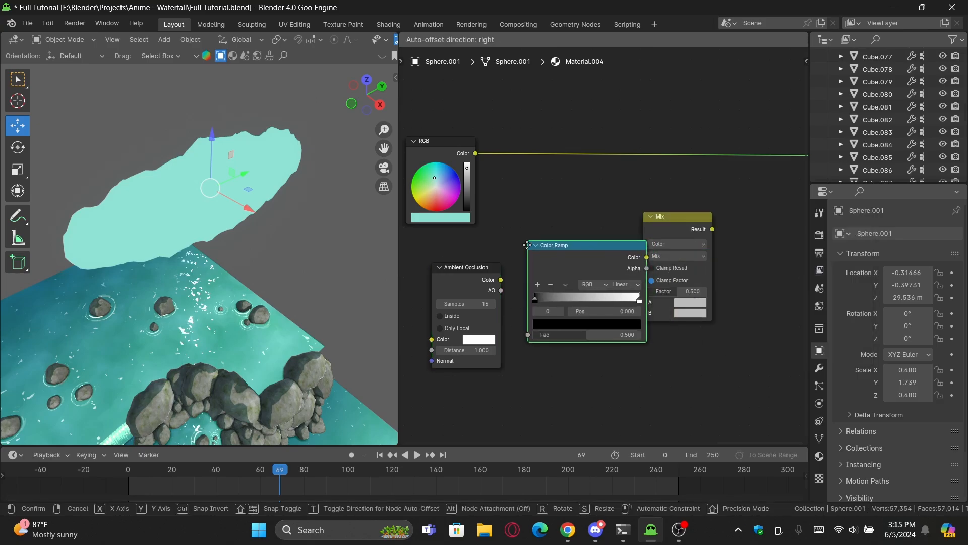
click(529, 251)
middle_drag(446, 248, 464, 242)
drag(464, 242, 582, 311)
key(g)
click(527, 310)
click(475, 270)
middle_drag(495, 259, 532, 232)
scroll(531, 232, up, 3)
Step: Connect the Ambient Occlusion Color to the Color Ramp's Fac and the ramp's Color to the Mix node's B input
click(470, 245)
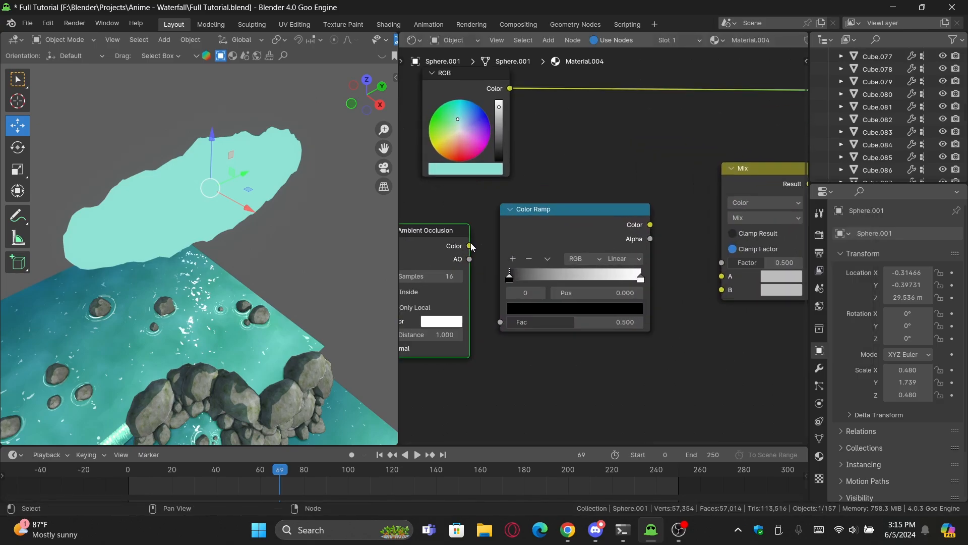
drag(506, 318, 504, 319)
middle_drag(500, 305, 636, 294)
scroll(637, 294, up, 3)
middle_drag(706, 270, 466, 279)
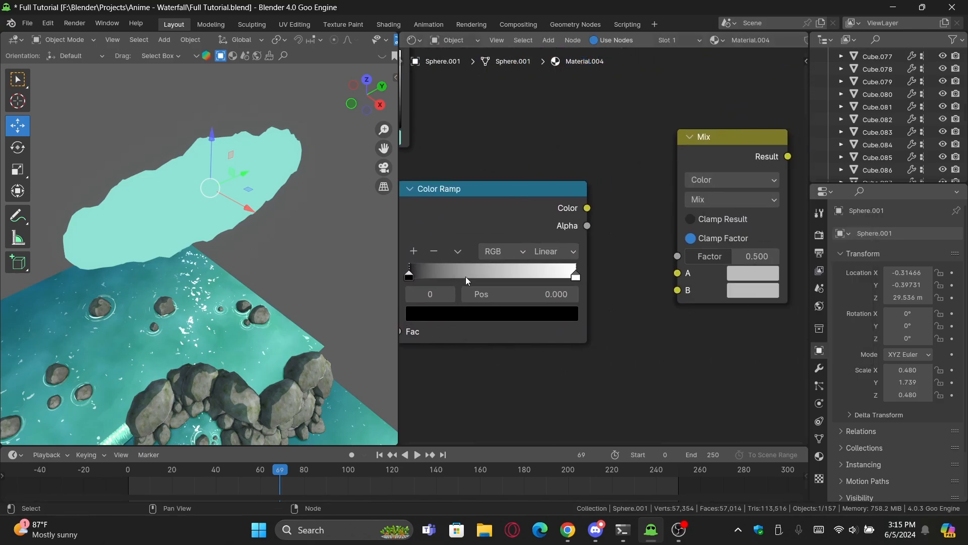
drag(586, 207, 676, 291)
Step: Connect the RGB colour to the Mix node's A input and insert the Mix node before the Material Output
middle_drag(605, 177, 615, 298)
scroll(609, 252, down, 2)
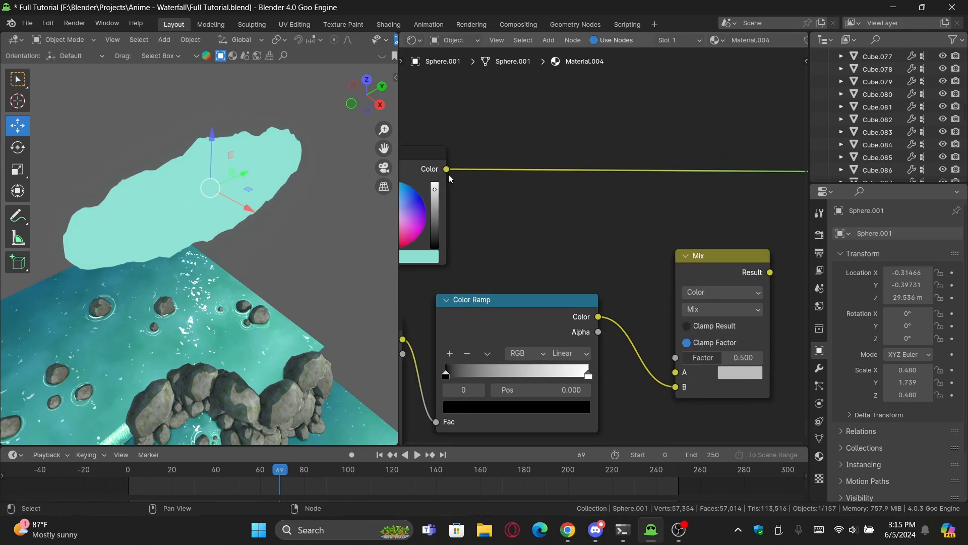
drag(447, 170, 678, 372)
drag(720, 258, 687, 148)
Step: Set the Mix node's blend mode to Multiply
middle_drag(686, 149, 636, 167)
scroll(637, 171, up, 1)
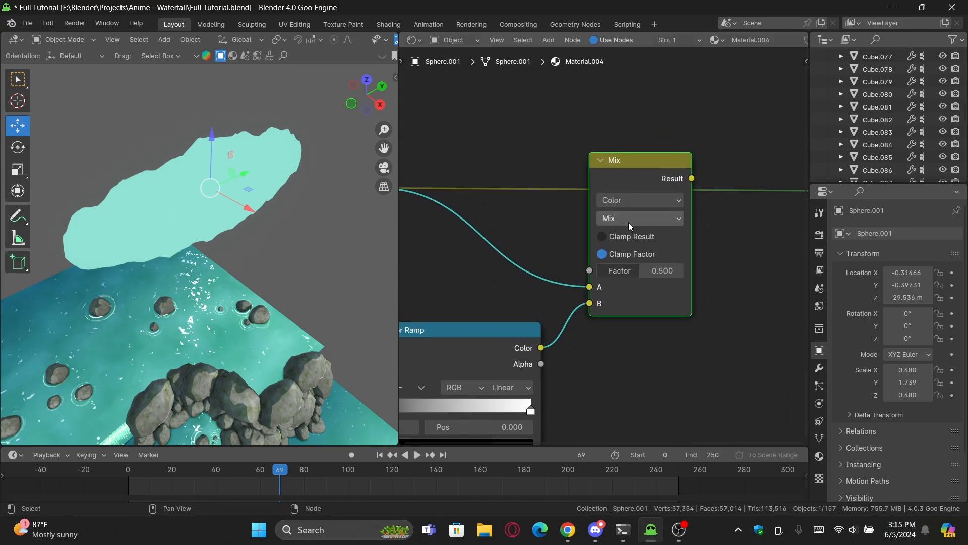
click(631, 219)
click(638, 291)
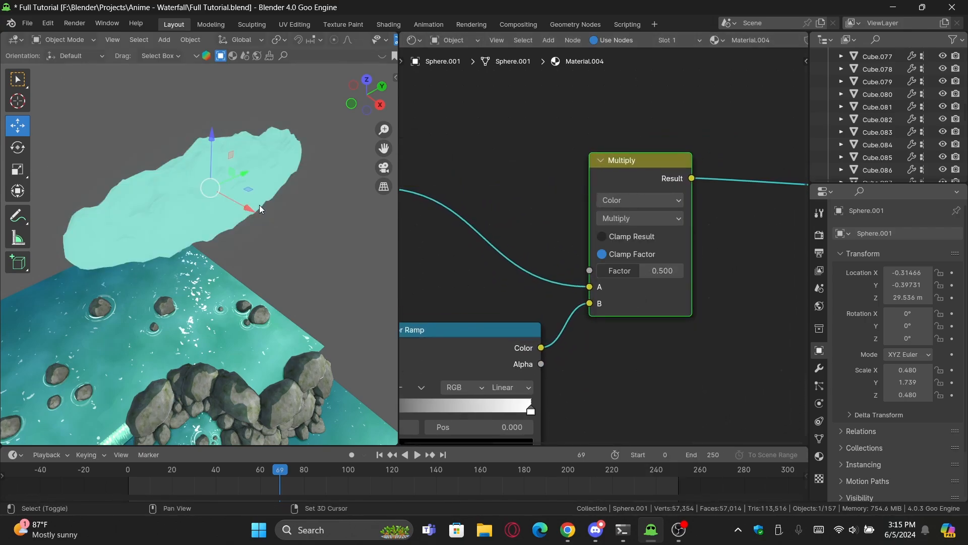
Step: Shift the Color Ramp's black stop to position 0.836 to strengthen the ambient occlusion shading on the foam
key(shift+grave)
click(199, 246)
middle_drag(586, 322, 686, 193)
scroll(605, 227, up, 2)
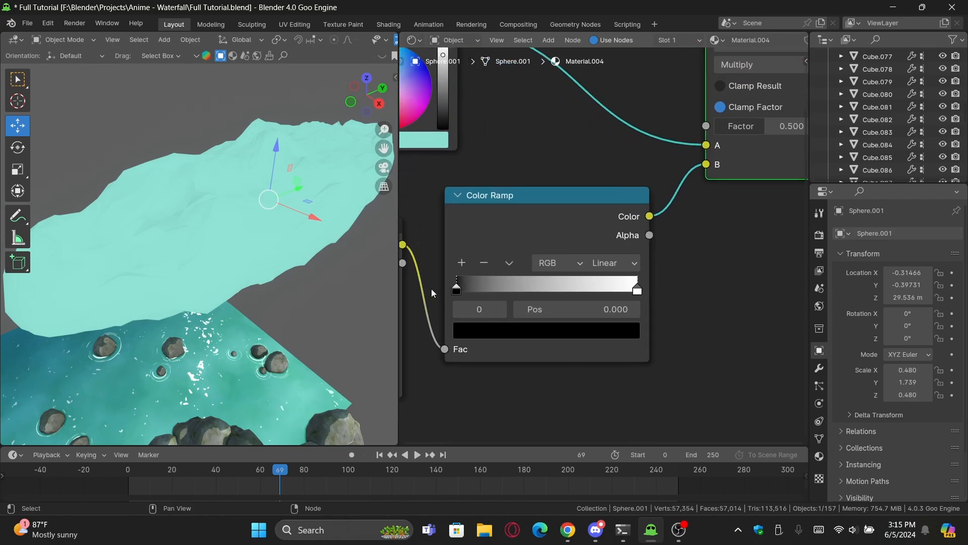
drag(543, 286, 615, 287)
Step: Apply smooth shading to the duplicated foam mesh
right_click(332, 253)
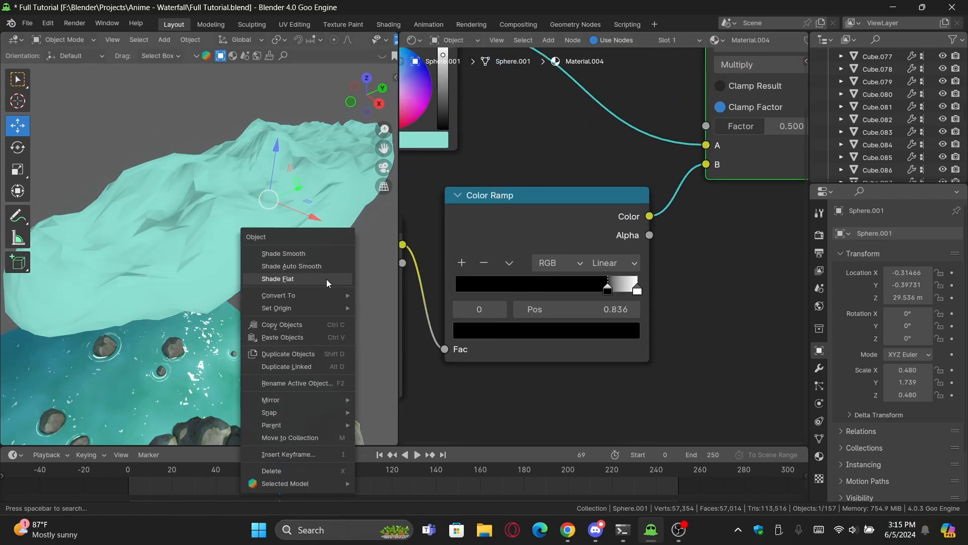
click(326, 279)
right_click(324, 282)
click(313, 253)
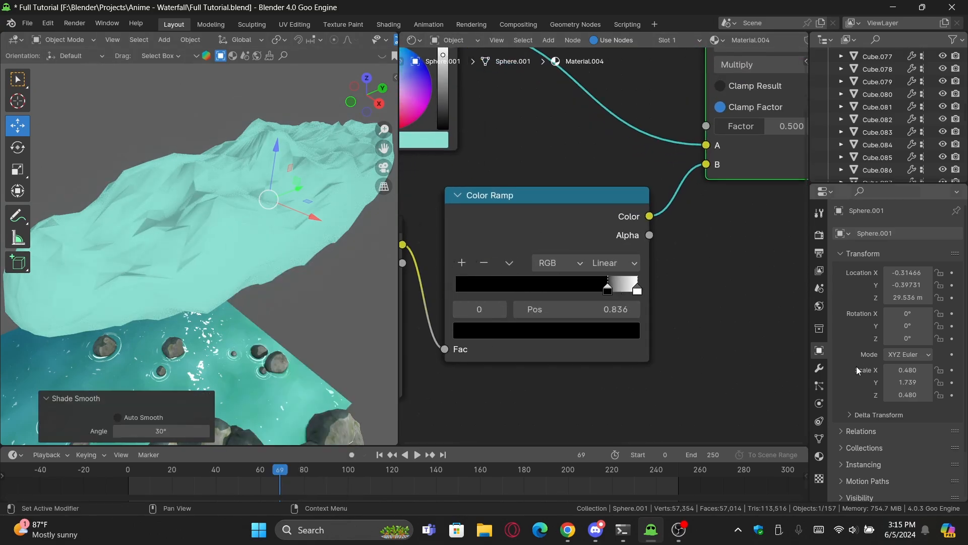
Step: Add a Subdivision Surface modifier after the Displace modifier on the duplicated foam
click(821, 370)
click(835, 253)
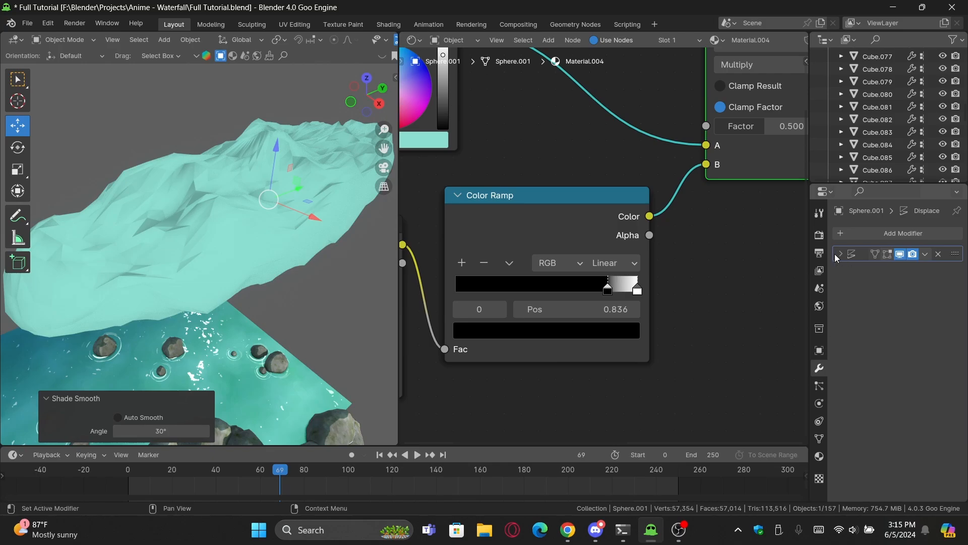
click(871, 231)
click(870, 231)
text(sub)
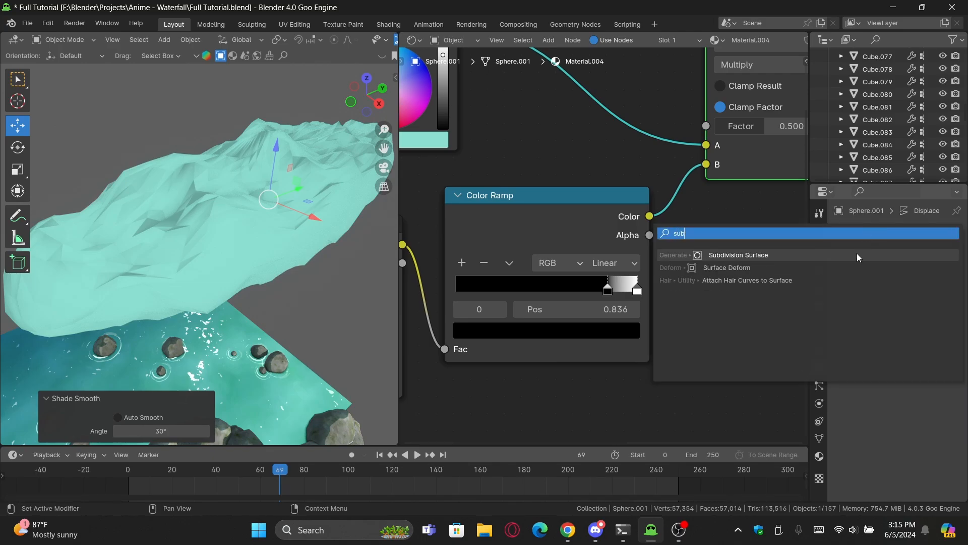
click(857, 255)
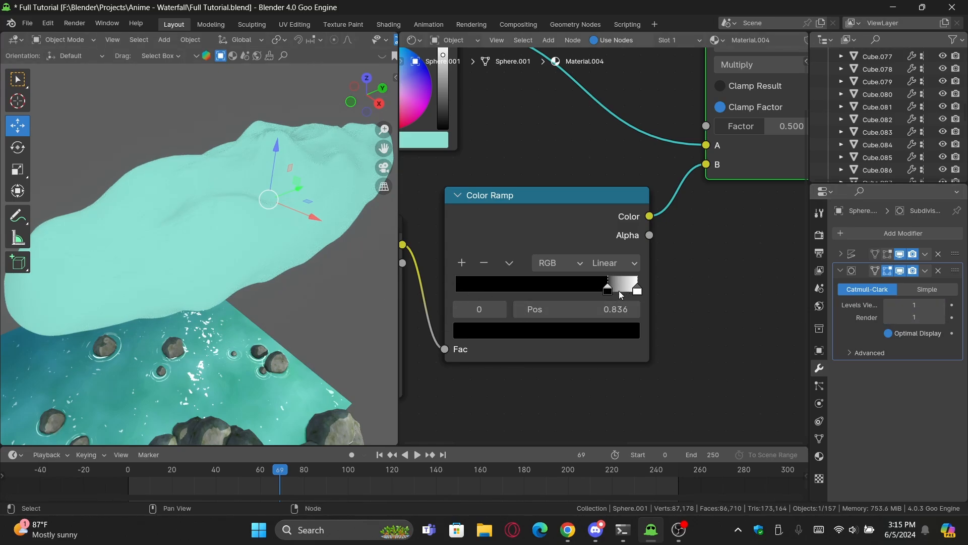
Step: Set the Multiply node's factor to 1.000 and the ambient occlusion ramp's white stop to position 0.913
middle_drag(654, 263, 534, 376)
middle_drag(666, 246, 629, 266)
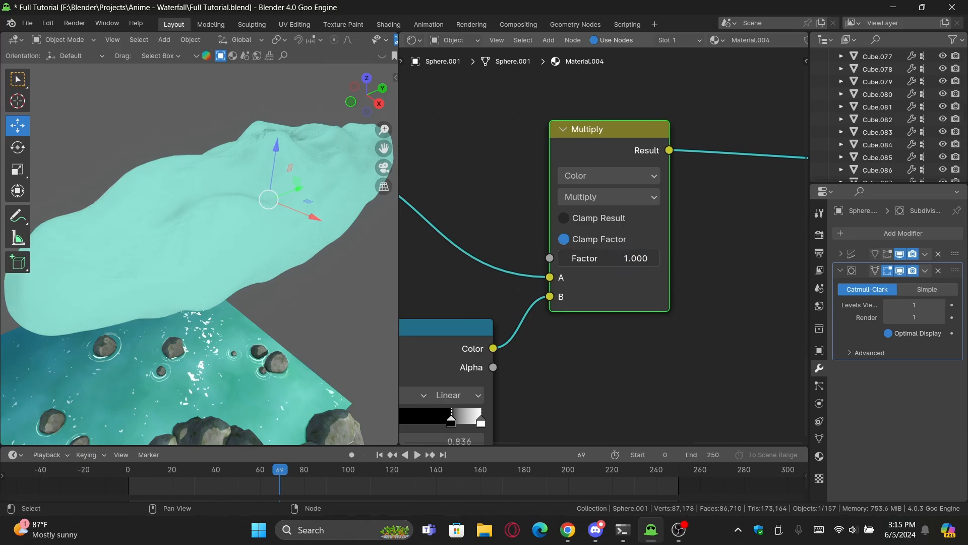
middle_drag(448, 429, 555, 347)
drag(558, 337, 574, 337)
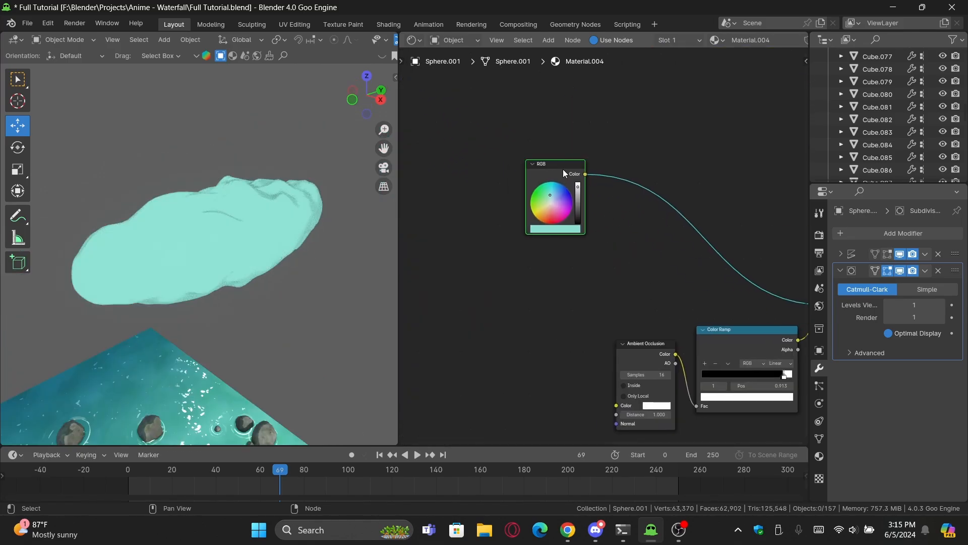
Step: Duplicate the Multiply node onto the link before the Material Output and change the copy's blend mode to Add
drag(563, 168, 625, 196)
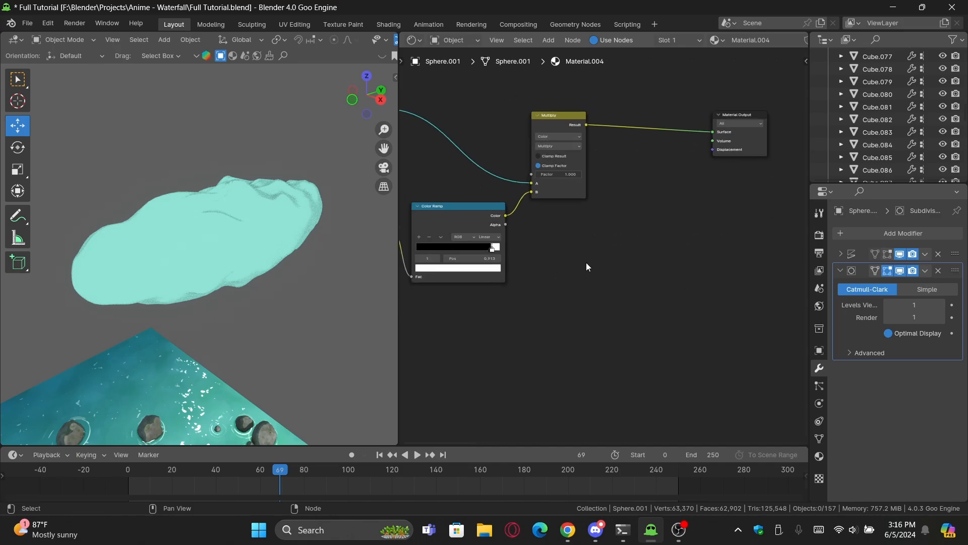
key(g)
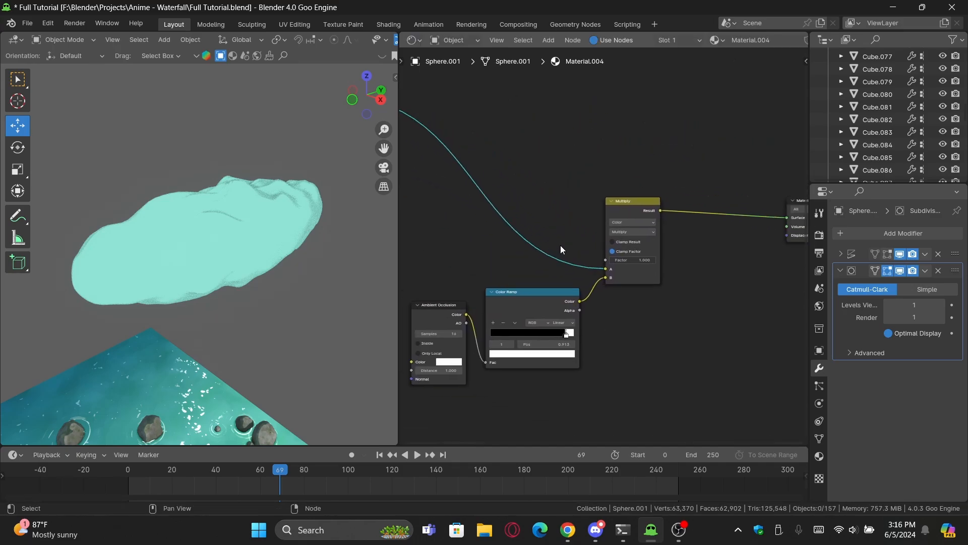
click(643, 246)
middle_drag(643, 246, 518, 221)
key(shift+d)
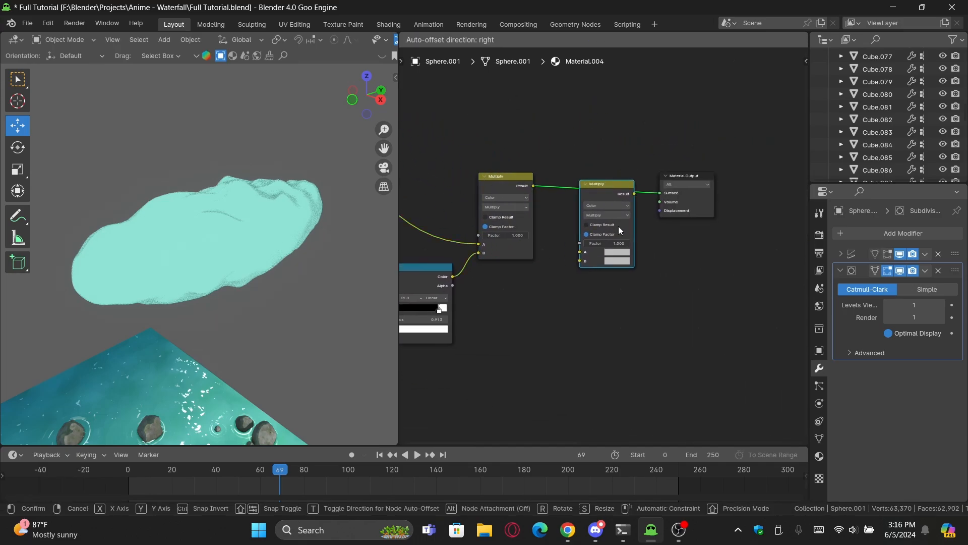
click(616, 225)
scroll(611, 224, up, 3)
click(609, 206)
Step: Add a Layer Weight node below the ambient occlusion Color Ramp
middle_drag(503, 328, 558, 277)
scroll(562, 276, up, 2)
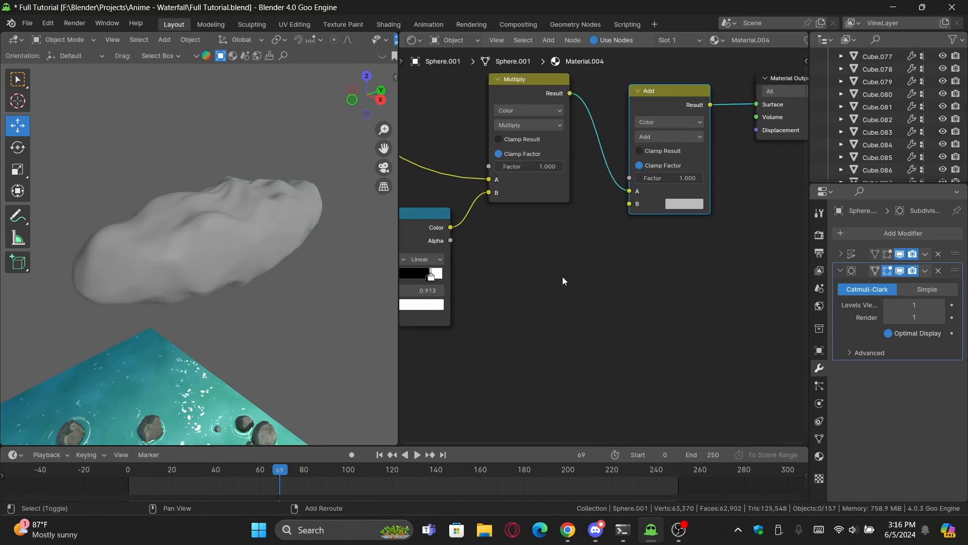
key(shift+a)
click(562, 276)
text(layer)
key(Return)
Step: Add a second Color Ramp node beside the Layer Weight node
key(shift+a)
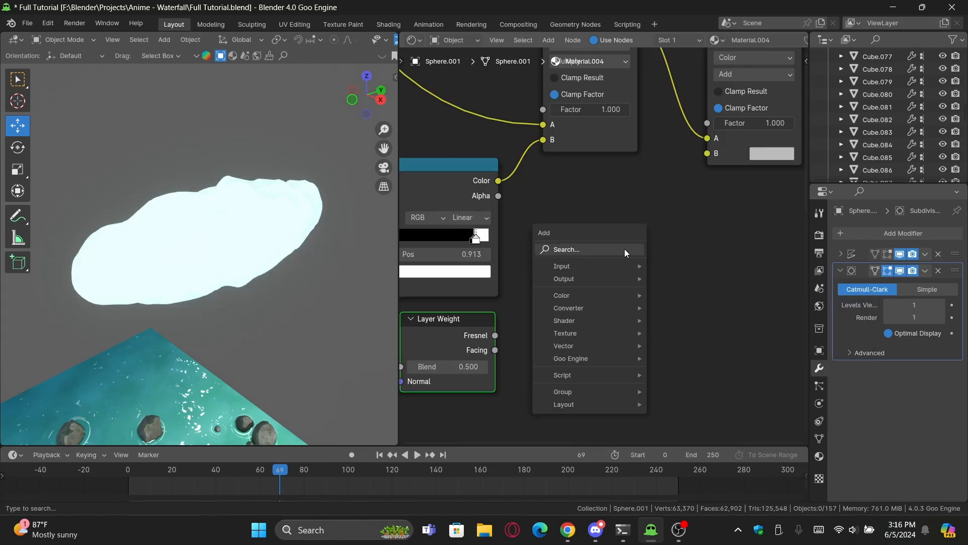
click(624, 249)
text(col)
key(Down)
key(Return)
click(546, 232)
Step: Connect Layer Weight Facing to the second ramp's Fac and that ramp's Color to the Add node's B input
middle_drag(536, 309, 567, 287)
scroll(567, 287, up, 3)
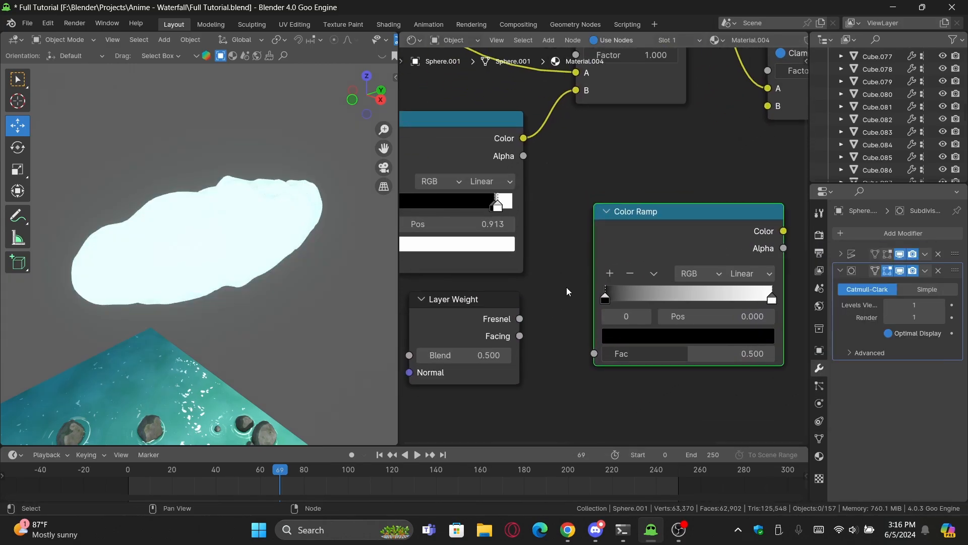
drag(512, 345, 593, 362)
middle_drag(711, 228, 575, 333)
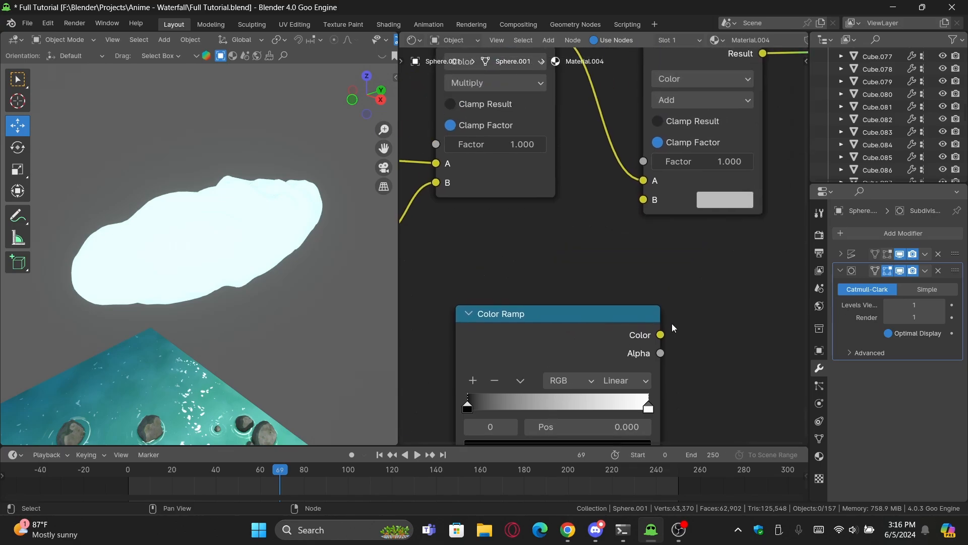
drag(665, 334, 577, 212)
key(ctrl+z)
drag(661, 334, 641, 200)
Step: Line up the Layer Weight Color Ramp directly beneath the ambient occlusion Color Ramp
scroll(655, 232, down, 2)
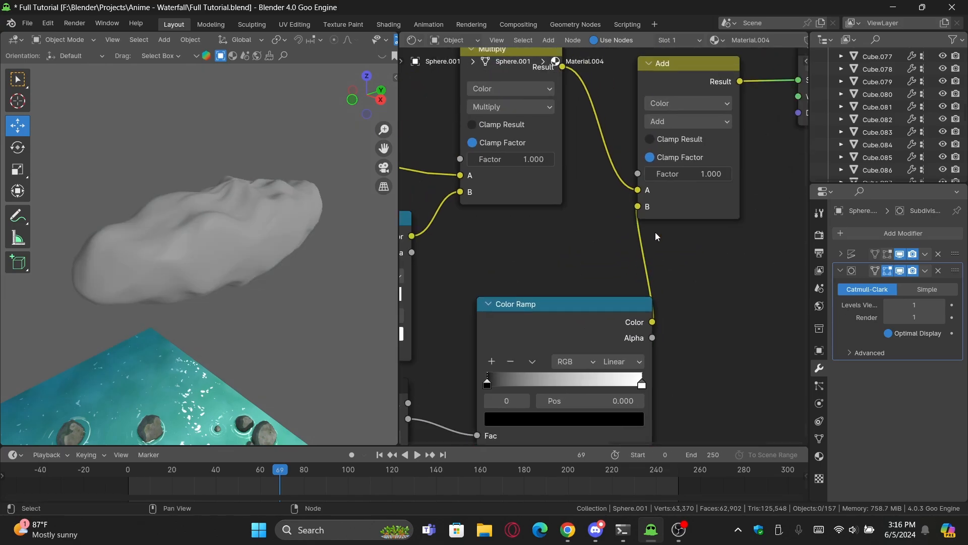
scroll(605, 298, down, 5)
middle_drag(464, 364, 525, 292)
click(691, 344)
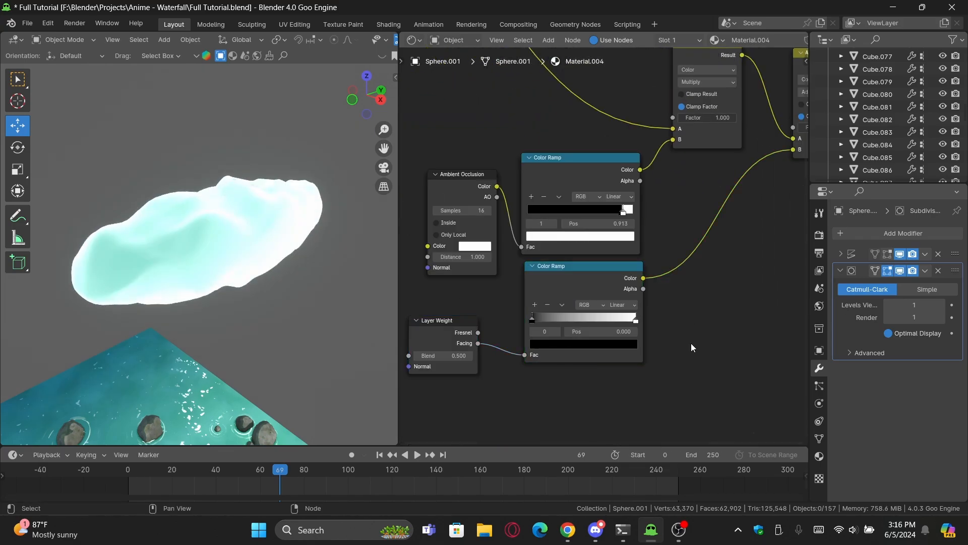
Step: Switch the Layer Weight ramp to Constant interpolation with its white stop at position 0.702
scroll(691, 347, up, 3)
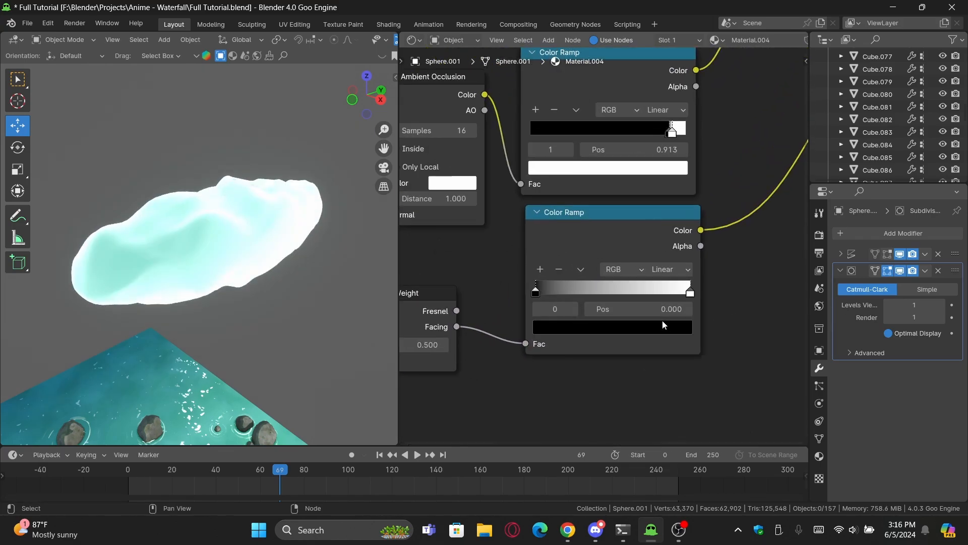
drag(531, 298, 601, 302)
scroll(698, 286, up, 2)
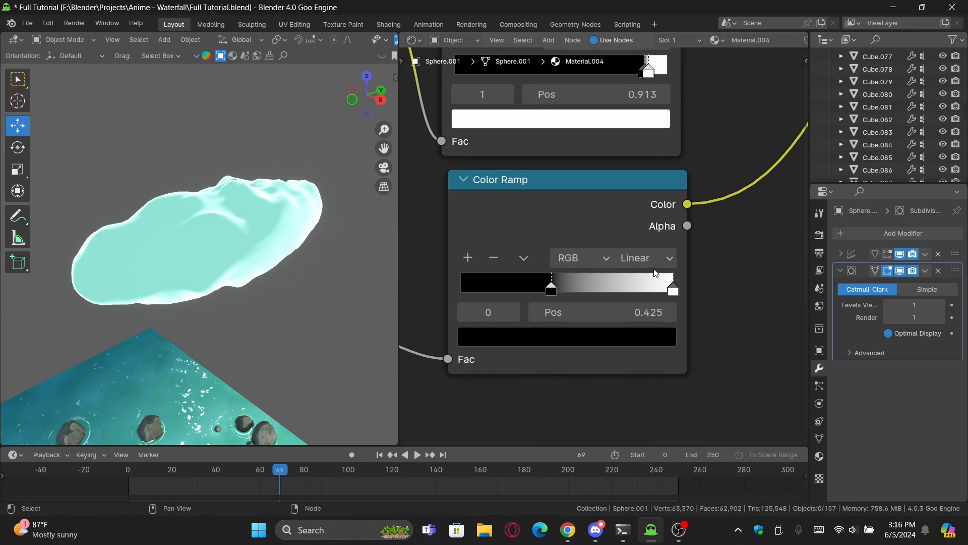
click(661, 259)
click(669, 415)
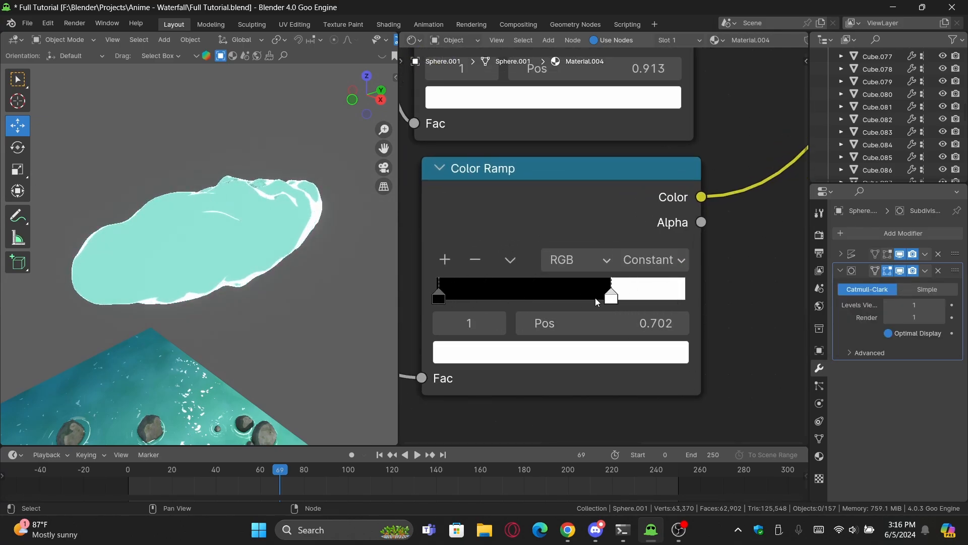
Step: Reduce the Add node's factor to 0.133 to soften the foam's edge highlight
scroll(539, 297, down, 1)
middle_drag(774, 109, 438, 416)
drag(707, 235, 658, 235)
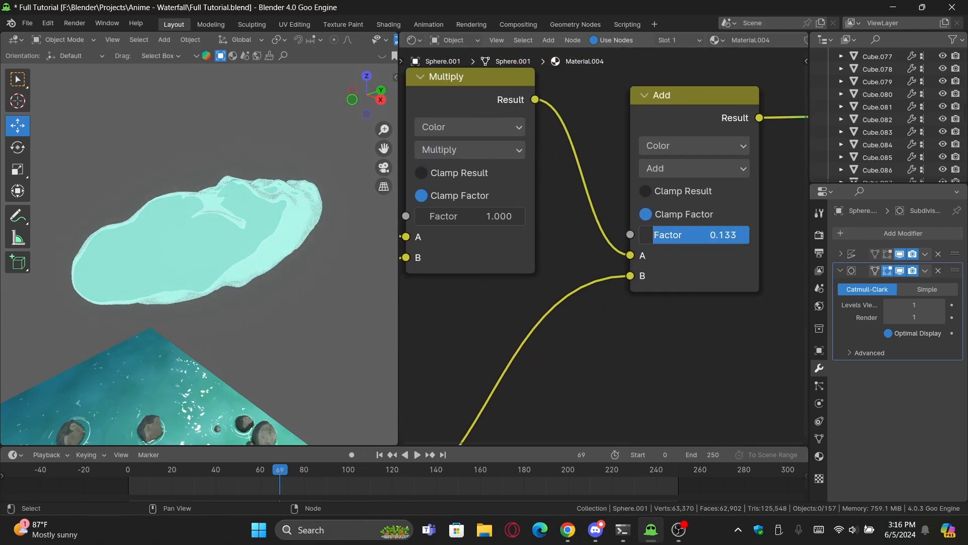
Step: Set the Layer Weight ramp's white stop to position 0.389 and play the animation briefly to preview the foam
scroll(679, 304, down, 9)
middle_drag(678, 305, 606, 323)
middle_drag(448, 368, 702, 274)
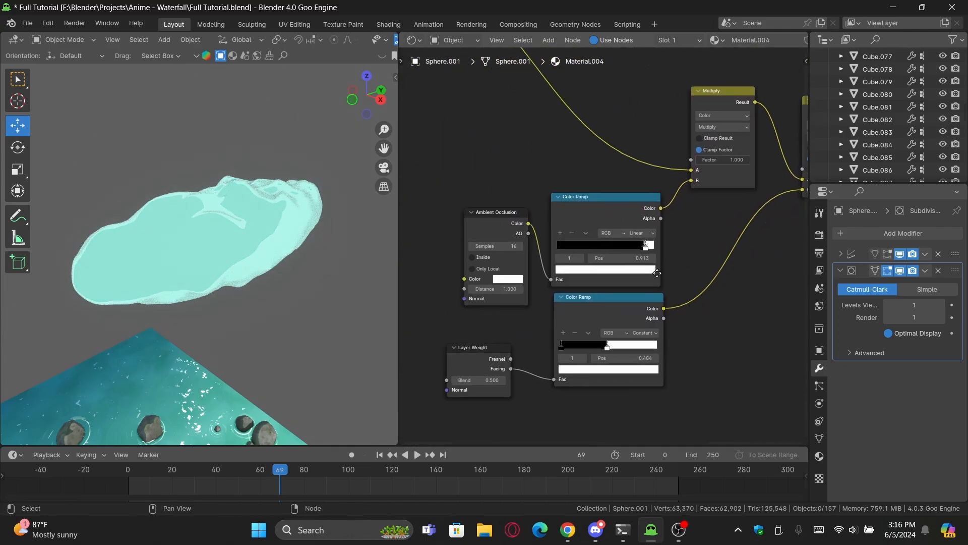
scroll(605, 328, up, 2)
drag(606, 364, 592, 366)
key(space)
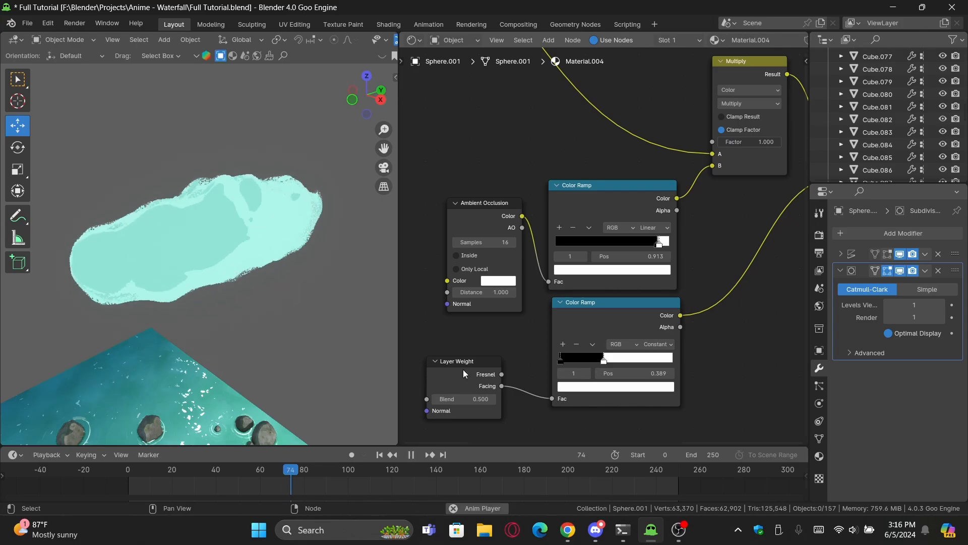
key(space)
Step: Move the Material Output aside, duplicate the Add node and insert the copy between the original Add and the output
middle_drag(655, 262, 471, 325)
scroll(557, 254, down, 1)
middle_drag(558, 254, 447, 284)
drag(629, 127, 670, 247)
key(g)
click(658, 258)
click(576, 184)
key(shift+d)
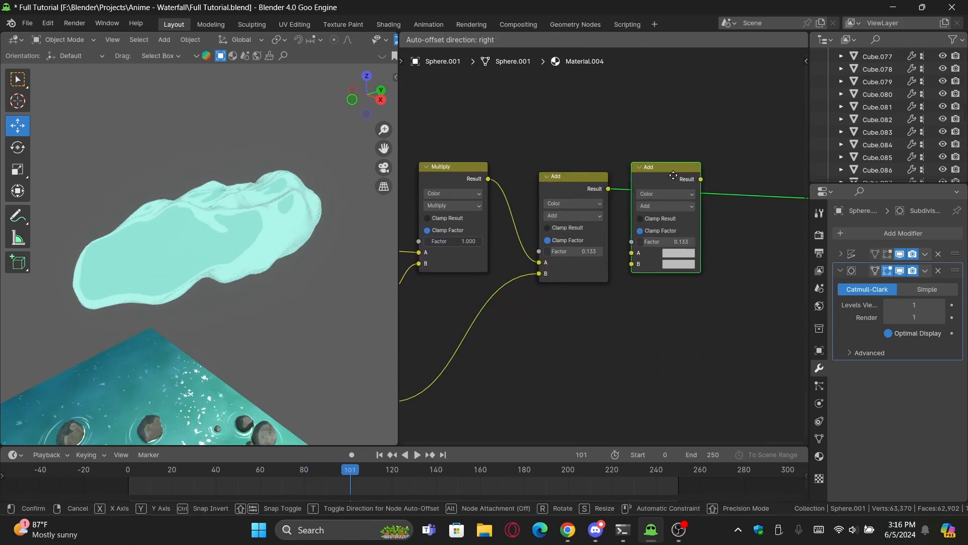
click(672, 175)
Step: Duplicate the Layer Weight Color Ramp and place the copy beneath the original
middle_drag(629, 303, 799, 180)
scroll(799, 181, down, 4)
click(594, 256)
middle_drag(594, 256, 632, 235)
scroll(585, 229, up, 2)
key(shift+d)
click(619, 328)
Step: Reposition the Layer Weight node and connect its Facing output to the duplicated Color Ramp's Fac input
middle_drag(496, 299, 552, 229)
scroll(550, 228, up, 3)
drag(538, 197, 514, 258)
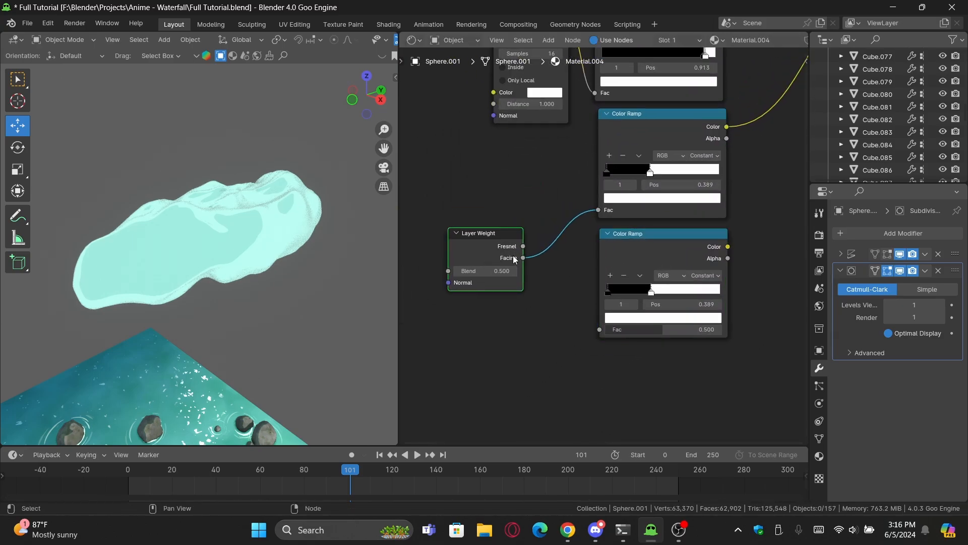
drag(594, 328, 595, 329)
middle_drag(698, 271, 506, 347)
scroll(506, 346, down, 5)
middle_drag(535, 317, 541, 361)
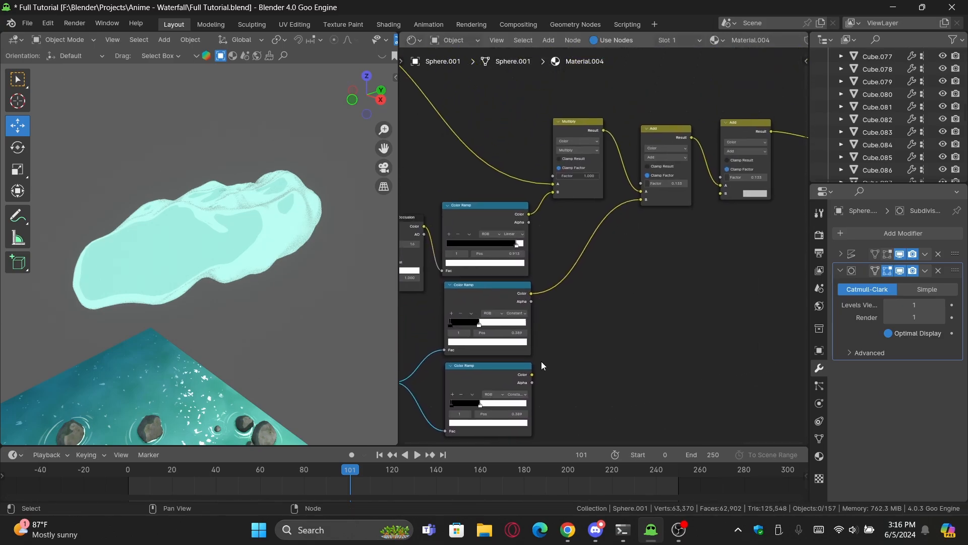
Step: Link the lowest Color Ramp's color to the last Add node's B input and move its white stop to about 0.633
drag(531, 374, 719, 195)
middle_drag(547, 425, 613, 327)
scroll(607, 327, up, 6)
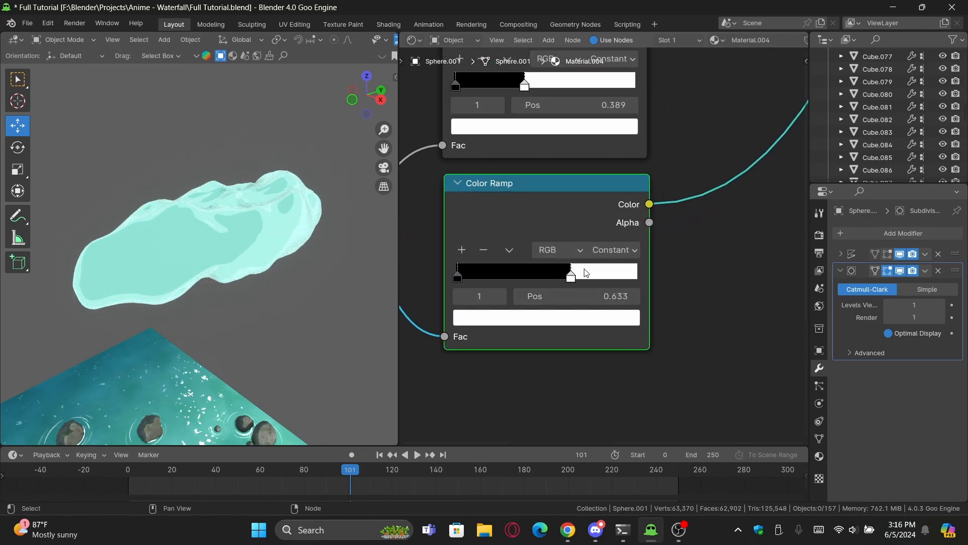
scroll(588, 271, down, 3)
middle_drag(710, 124, 484, 476)
drag(670, 217, 671, 218)
middle_drag(556, 318, 766, 96)
drag(505, 260, 519, 259)
middle_drag(519, 260, 516, 272)
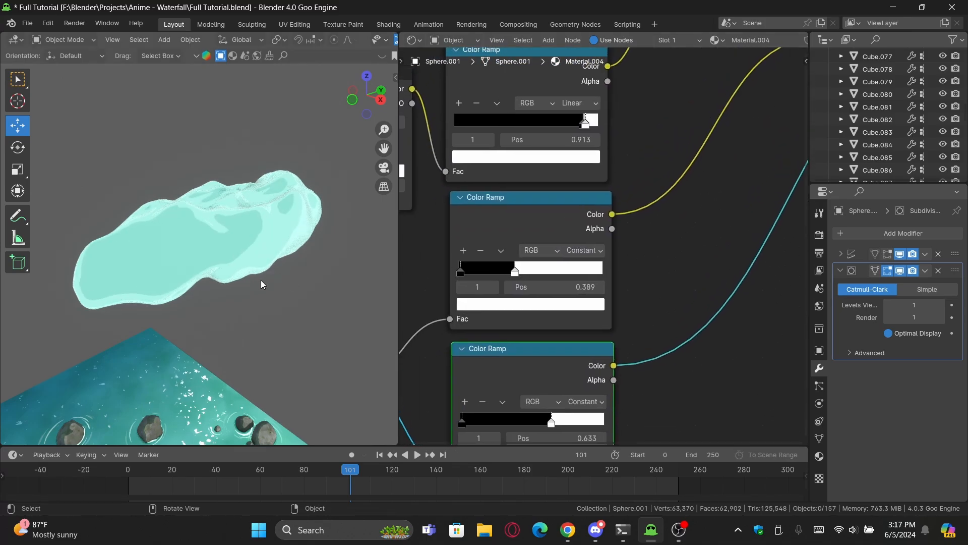
middle_drag(262, 280, 272, 297)
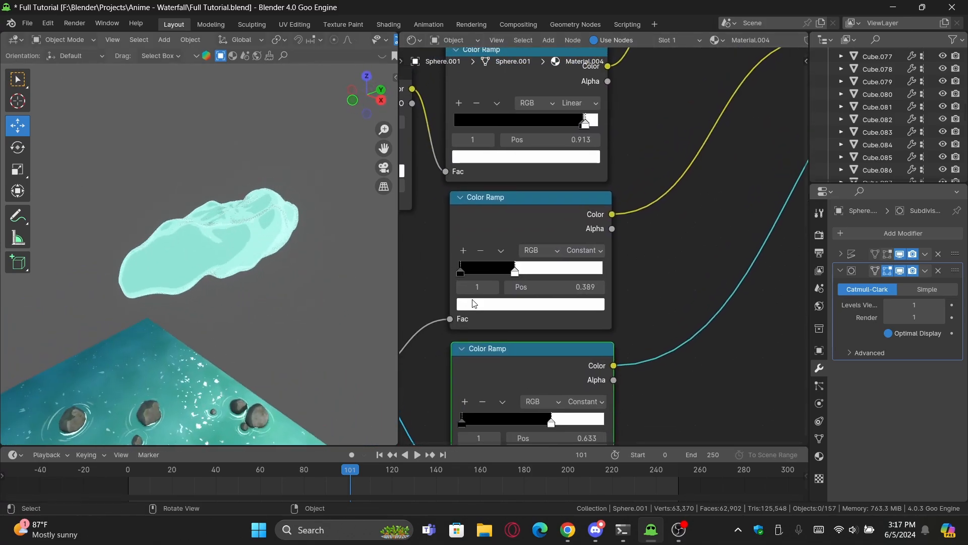
Step: Reposition the last Add node and move the Material Output farther away to leave room between them
scroll(613, 240, down, 4)
middle_drag(613, 240, 544, 277)
scroll(545, 276, down, 5)
drag(783, 143, 703, 277)
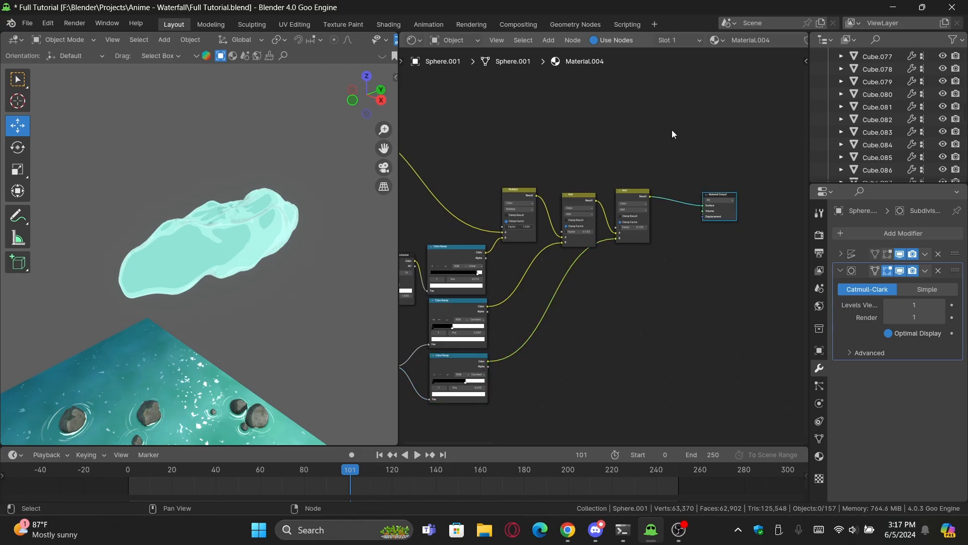
key(g)
click(732, 339)
drag(612, 151, 647, 223)
key(g)
click(646, 241)
drag(695, 183, 731, 247)
key(g)
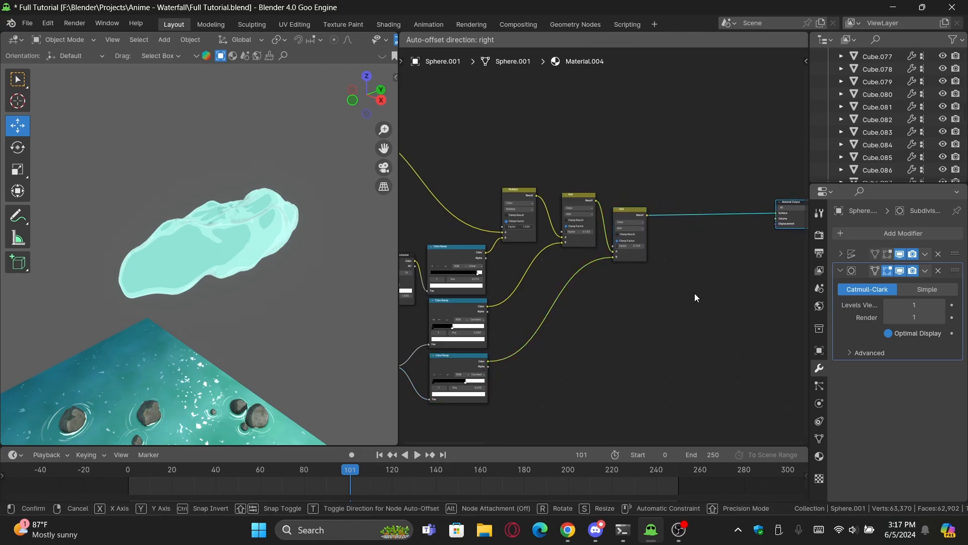
middle_drag(694, 292, 621, 258)
click(649, 267)
Step: Duplicate the last Add node and insert the copy into the link to the Material Output
scroll(580, 295, up, 5)
click(570, 173)
key(shift+d)
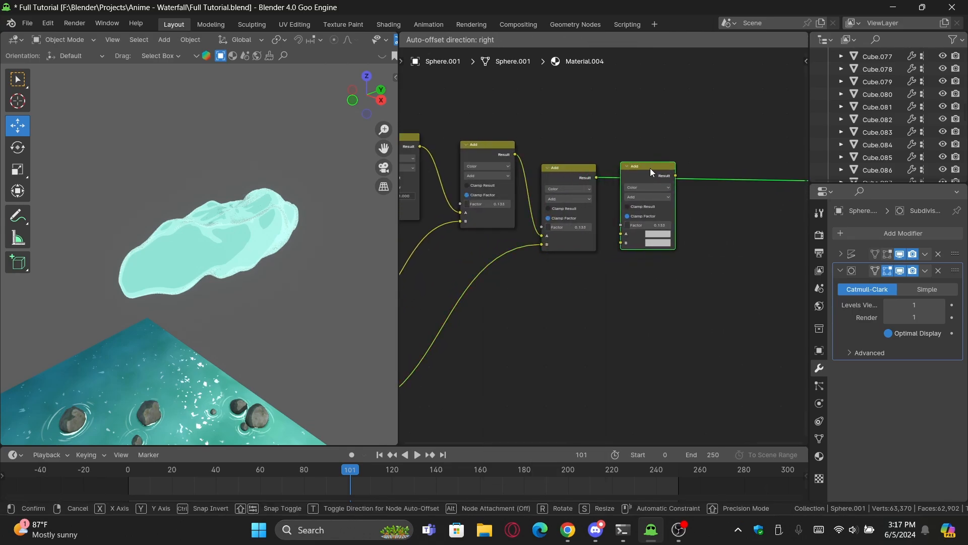
click(650, 168)
Step: Add a Glossy BSDF node and a Color Ramp node below the Add nodes
scroll(619, 252, up, 2)
key(shift+a)
click(618, 252)
text(gloss)
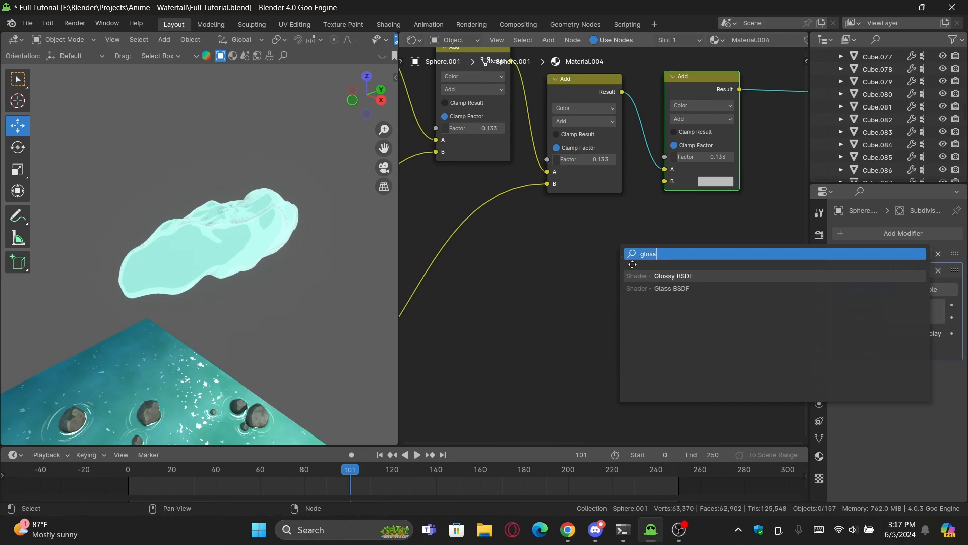
key(Return)
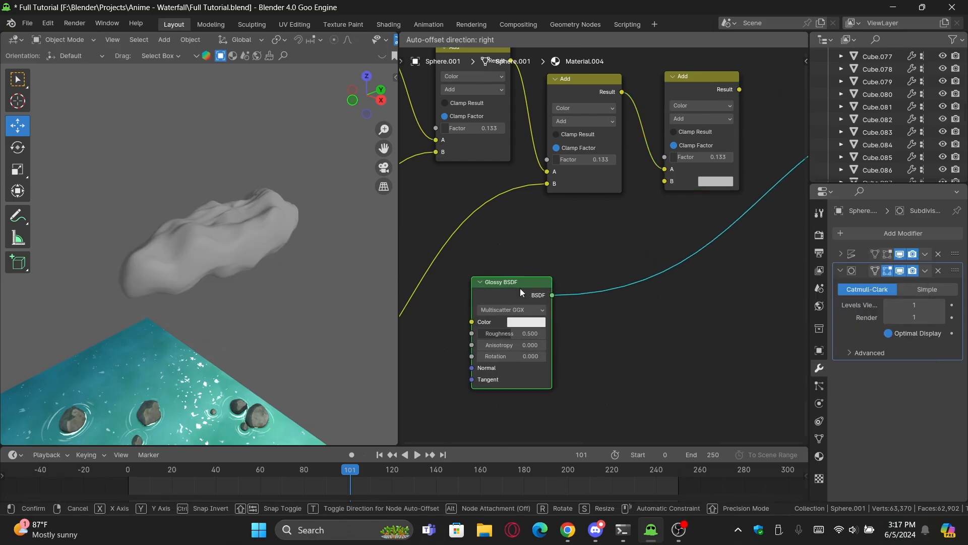
click(519, 289)
key(shift+a)
text(col)
click(654, 256)
click(617, 256)
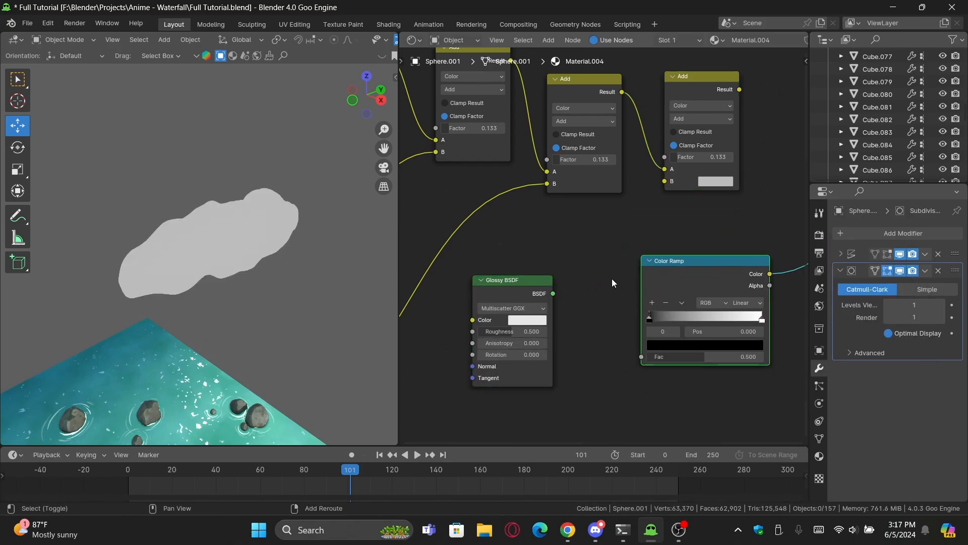
Step: Chain the Glossy BSDF through a Shader to RGB node into the new Color Ramp's Fac input
middle_drag(552, 279, 628, 249)
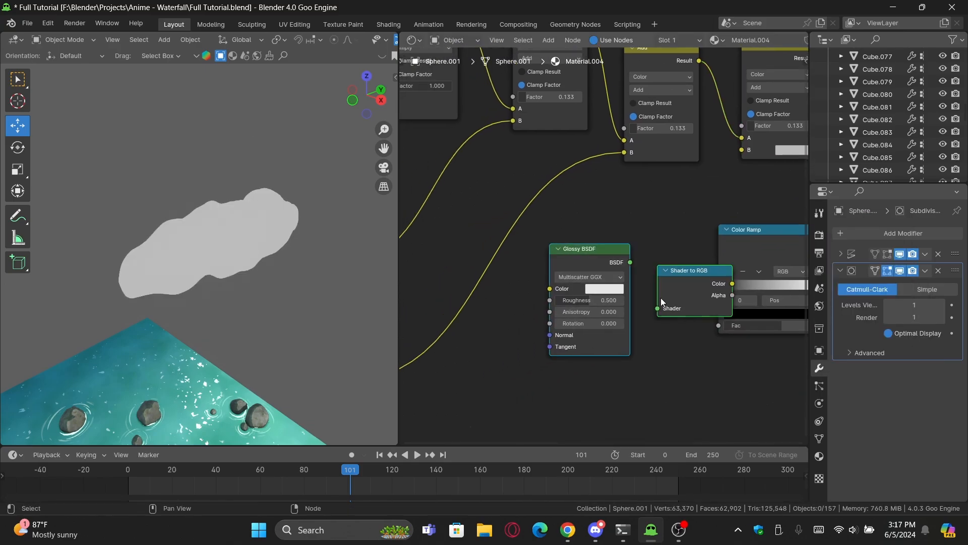
click(612, 231)
drag(660, 301, 612, 320)
middle_drag(641, 304, 587, 303)
drag(633, 294, 666, 328)
Step: Set the glossy Color Ramp to Constant interpolation with its white stop at about 0.655, and preview the highlights during playback
middle_drag(756, 280, 684, 263)
scroll(688, 262, up, 4)
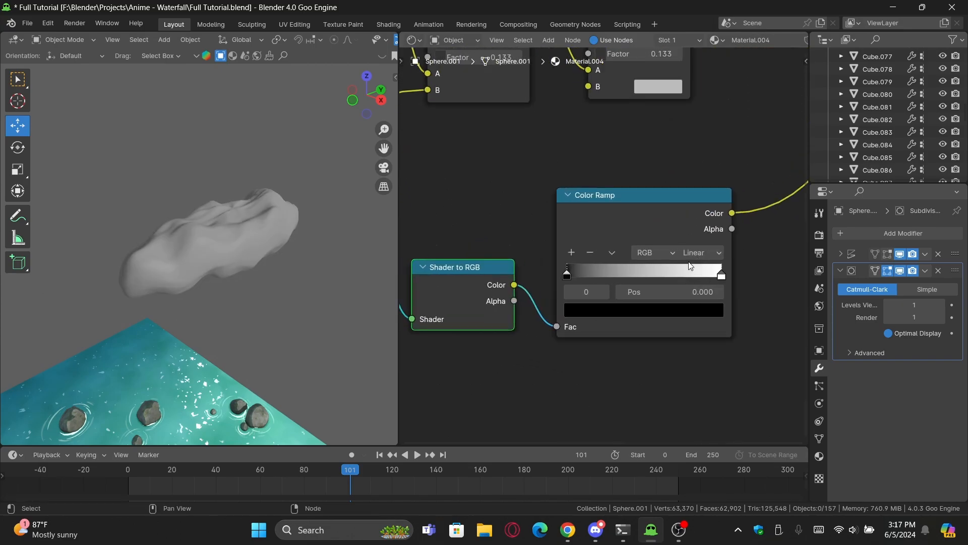
click(702, 253)
click(706, 352)
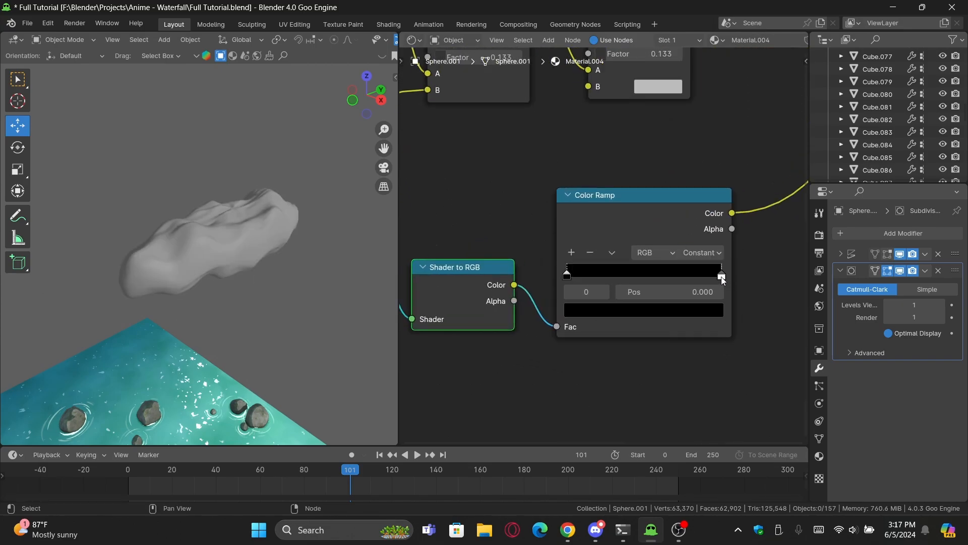
key(space)
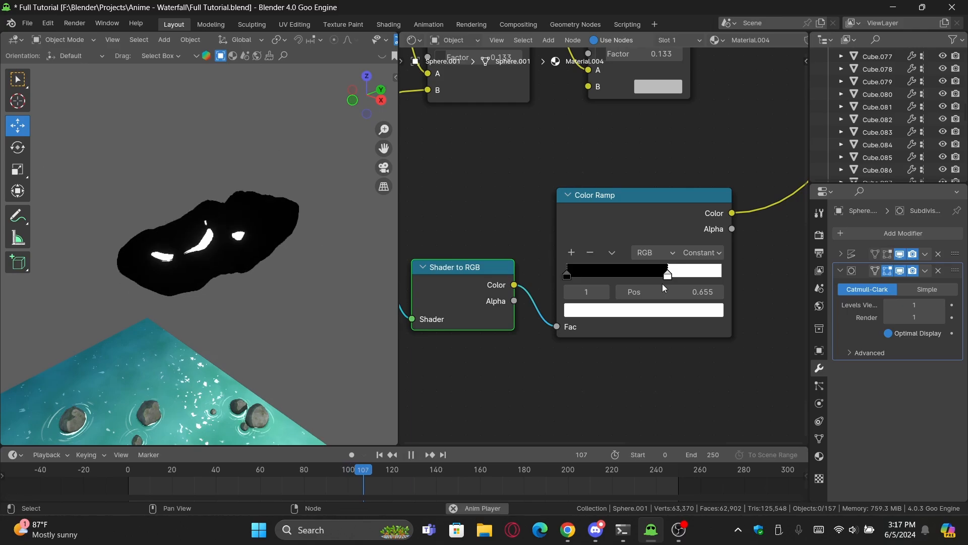
key(g)
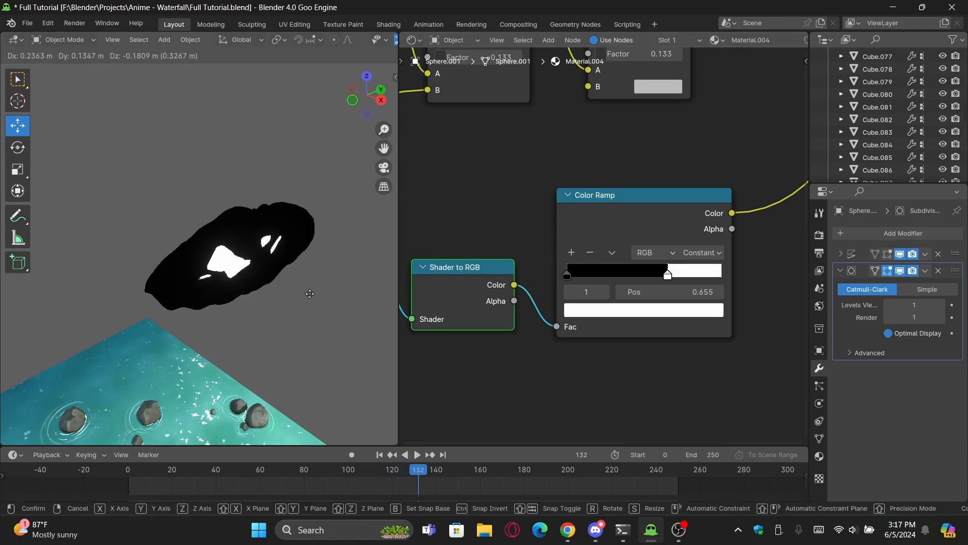
right_click(293, 271)
Step: Feed the glossy Color Ramp into the new Add node's B input, set the factor to 1.000, and link that node to the output
scroll(615, 283, down, 4)
middle_drag(614, 295, 622, 361)
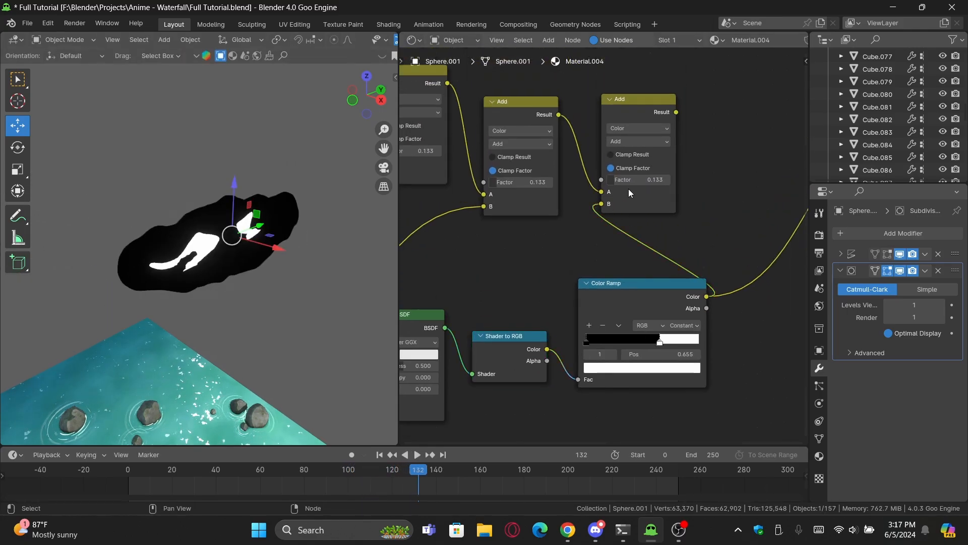
drag(619, 179, 676, 180)
ctrl+shift+click(616, 159)
Step: Move the Glossy BSDF, Shader to RGB and Color Ramp nodes together below the Layer Weight ramps
middle_drag(615, 159, 736, 130)
scroll(726, 141, down, 7)
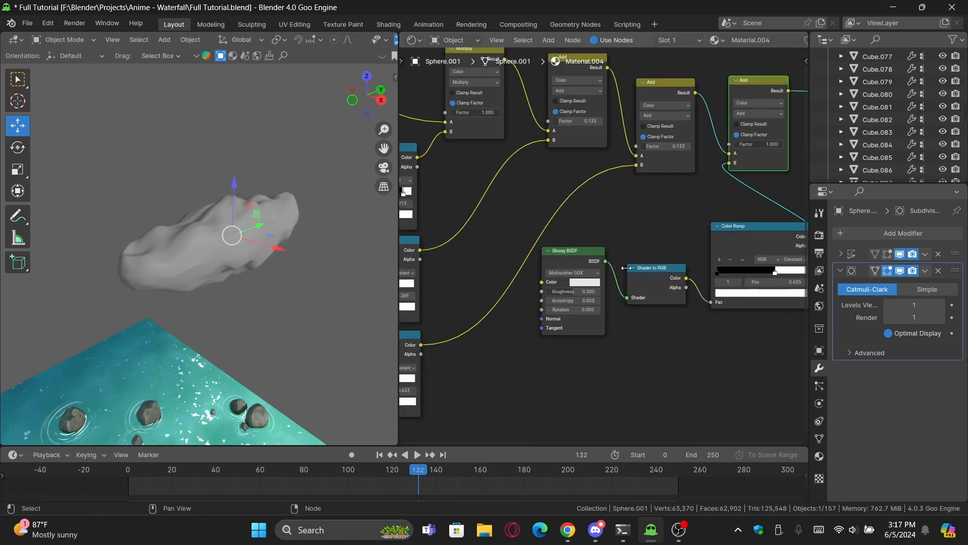
drag(700, 303, 597, 287)
middle_drag(609, 309, 668, 254)
key(g)
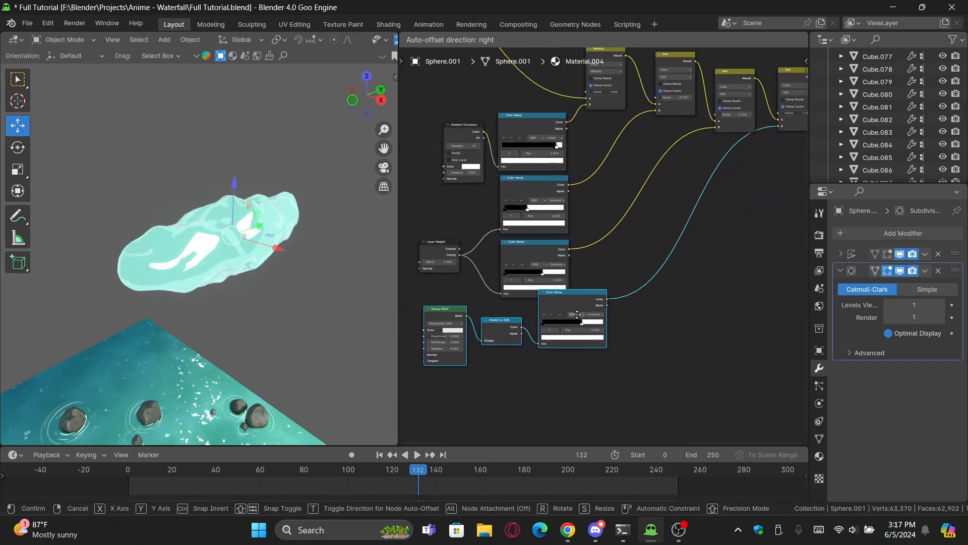
click(426, 392)
middle_drag(589, 299, 536, 337)
click(331, 311)
Step: Shrink the glossy highlights by moving their Color Ramp's white stop to about 0.884, and play the animation
middle_drag(672, 252, 637, 293)
scroll(719, 194, up, 2)
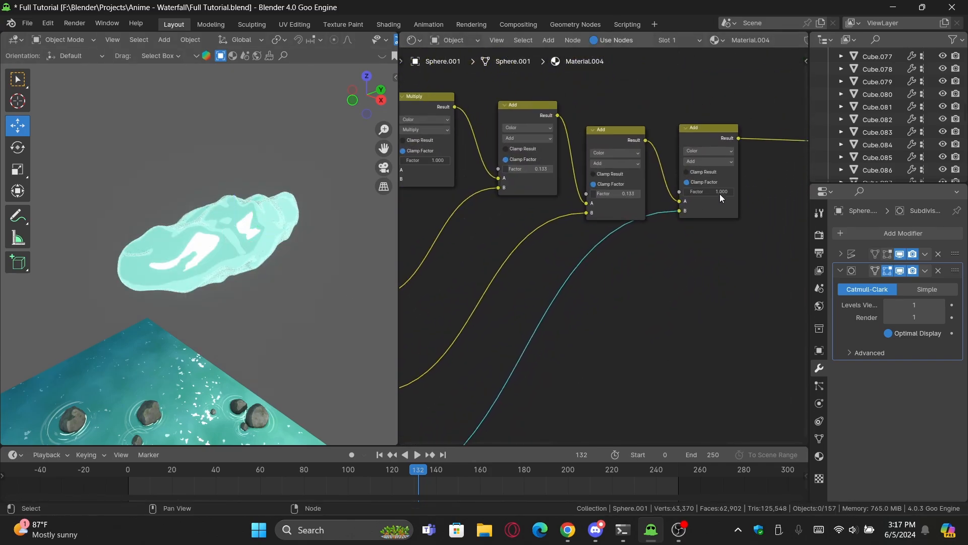
middle_drag(566, 283, 806, 53)
scroll(593, 270, up, 2)
drag(598, 291, 599, 291)
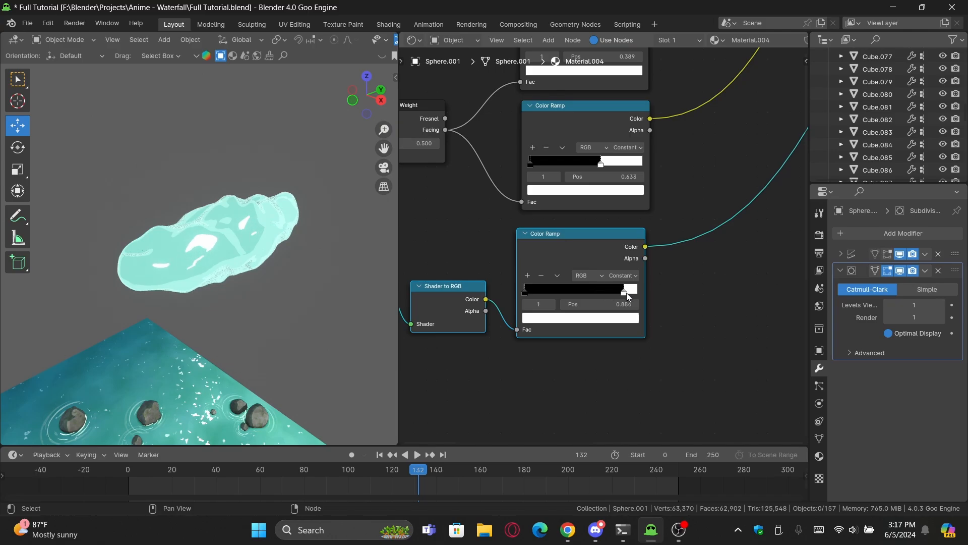
key(space)
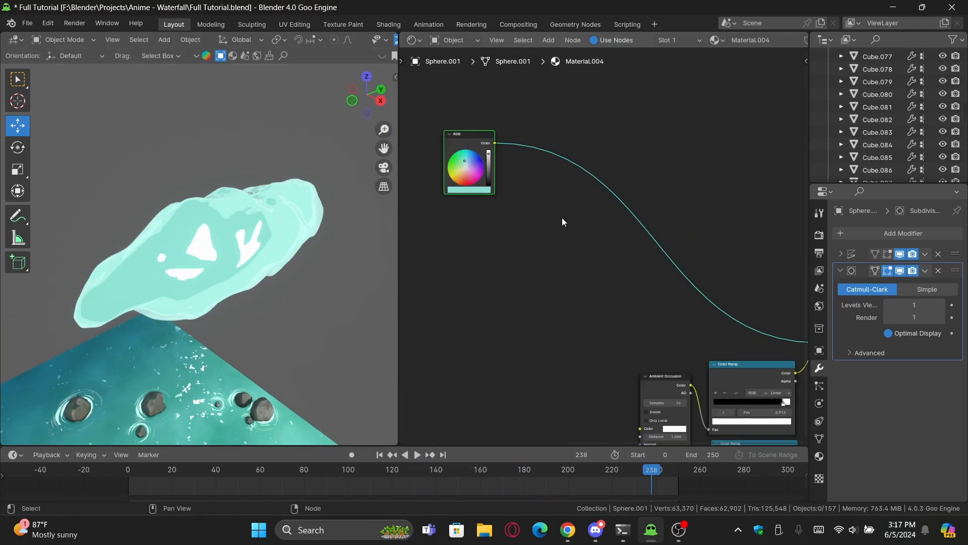
Step: Reposition the RGB node and add a Noise Texture node below it
key(g)
click(596, 255)
middle_drag(610, 254, 609, 190)
key(shift+a)
click(580, 225)
text(nioi)
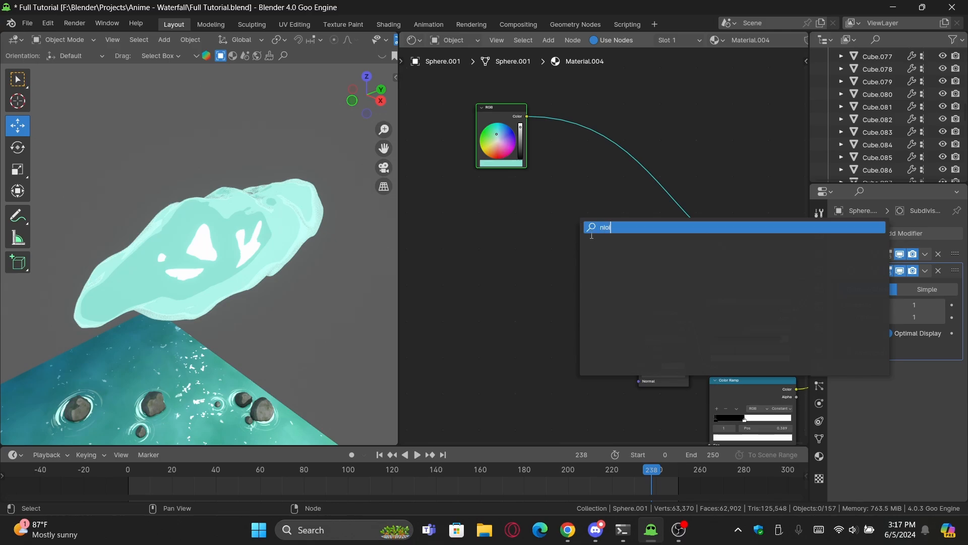
key(BackSpace)
key(BackSpace)
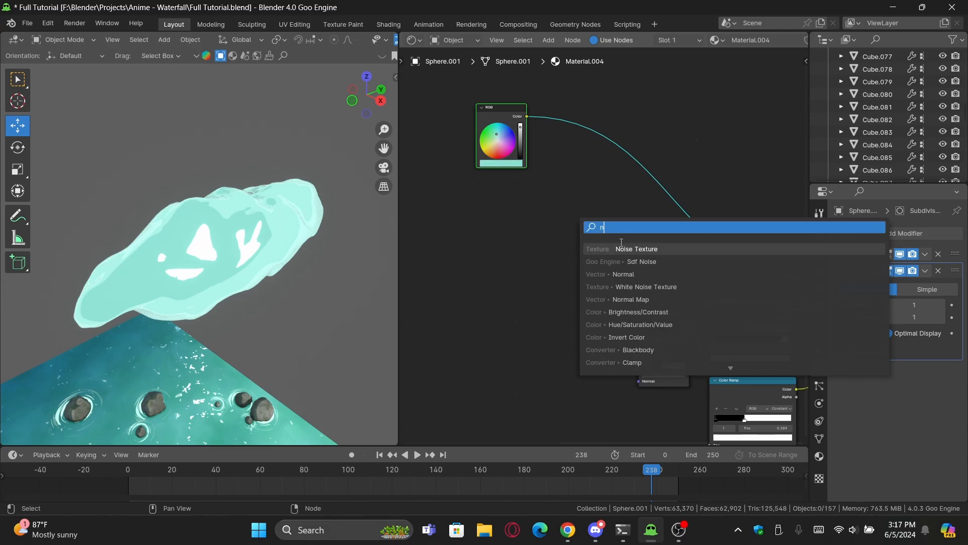
text(oi)
click(653, 262)
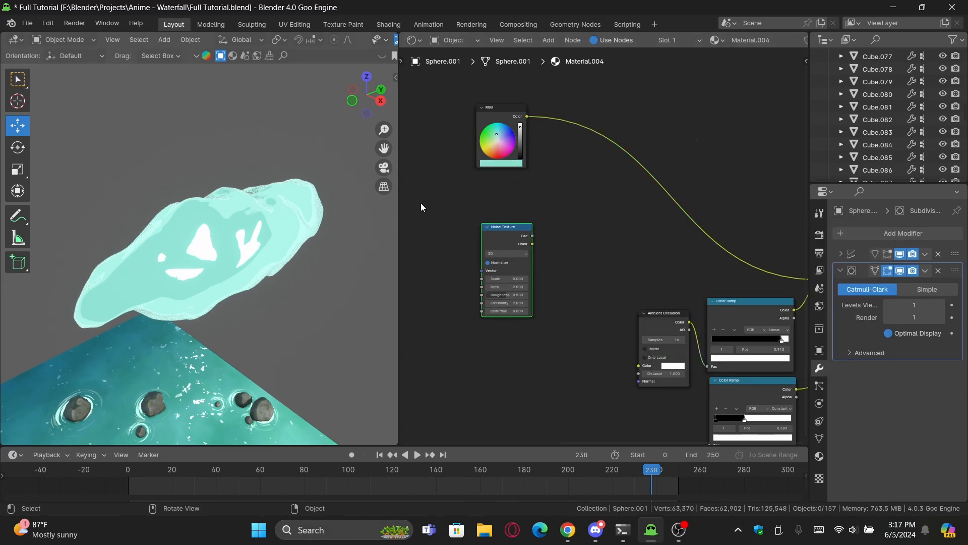
Step: Duplicate the Multiply node onto the RGB node's link and change the copy's blend mode to Add
middle_drag(681, 228, 513, 225)
middle_drag(640, 228, 735, 246)
key(shift+d)
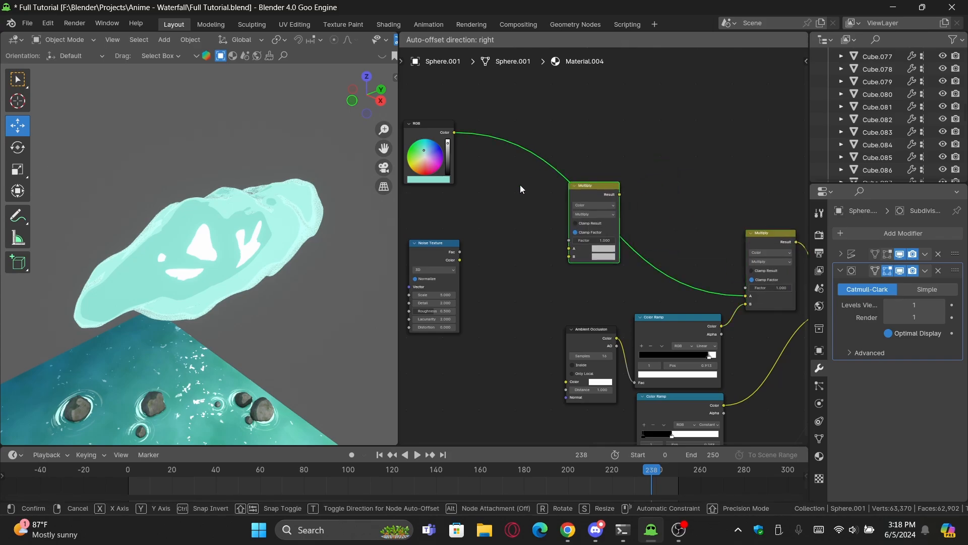
click(519, 185)
scroll(604, 237, up, 8)
click(592, 187)
click(547, 332)
Step: Connect the Noise Texture's Fac output to the B input of the Add node following the RGB node
middle_drag(484, 298, 665, 310)
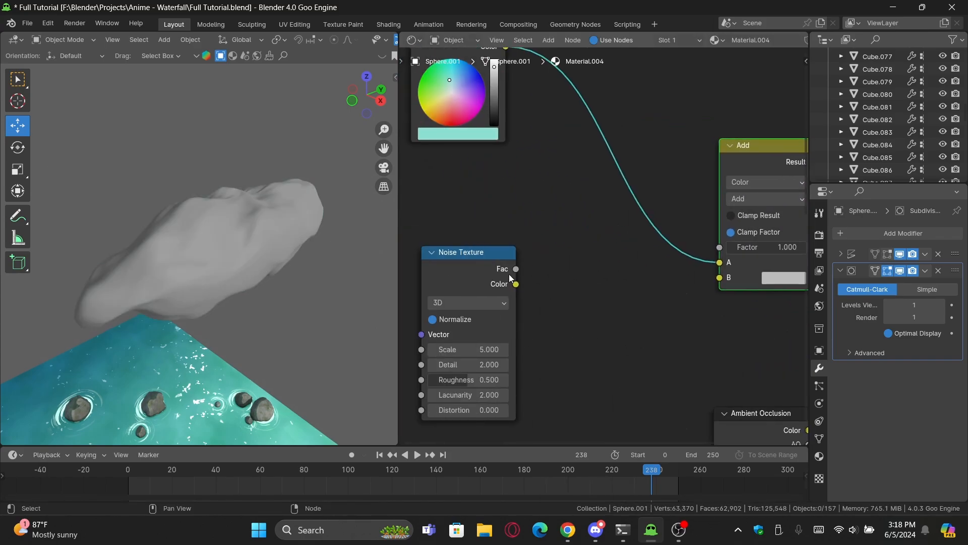
drag(513, 276, 719, 292)
middle_drag(495, 283, 634, 273)
drag(634, 273, 498, 277)
Step: Insert a Color Ramp into the link between the Noise Texture and the Add node
key(shift+a)
click(566, 227)
text(c)
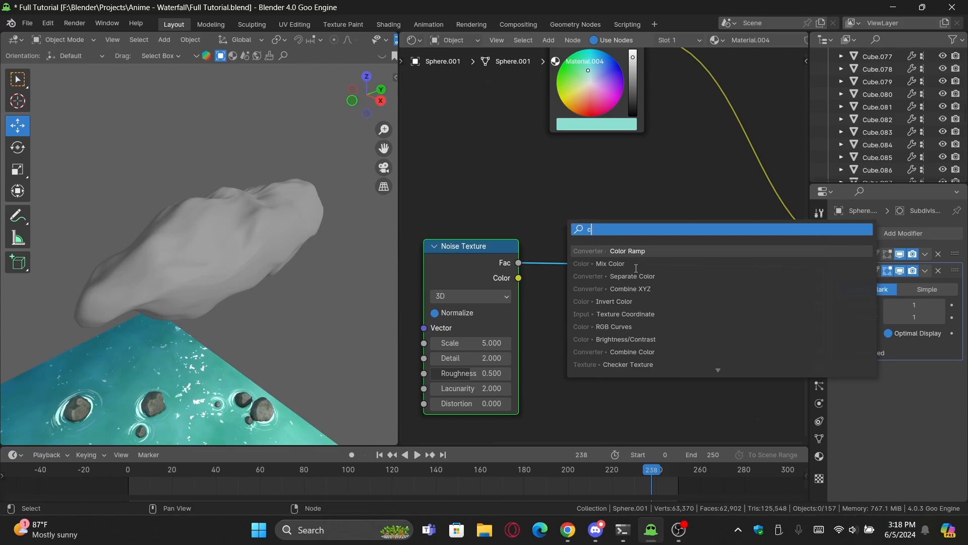
text(ol)
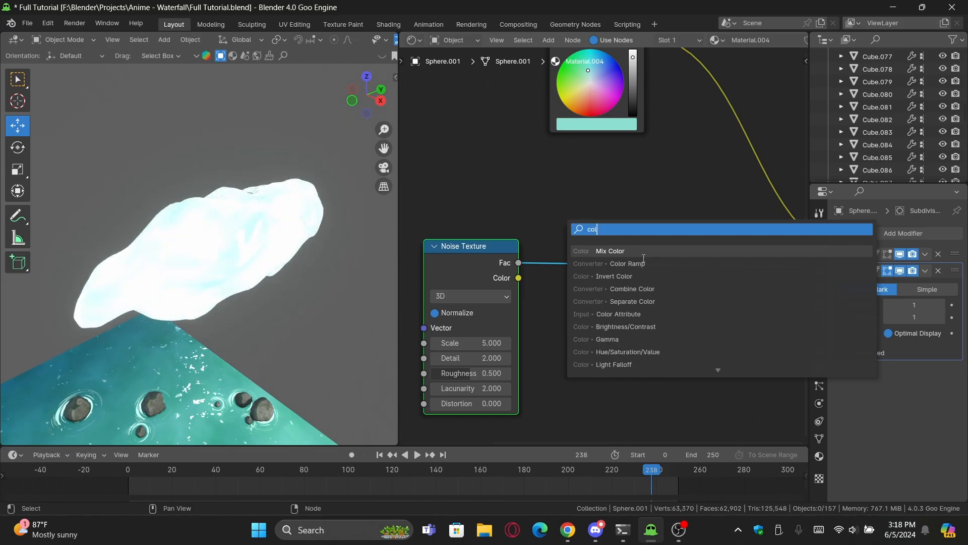
click(648, 262)
click(666, 298)
Step: Move the noise Color Ramp's black stop past the middle of the gradient and preview the pattern during playback
middle_drag(633, 308, 533, 293)
scroll(533, 294, up, 3)
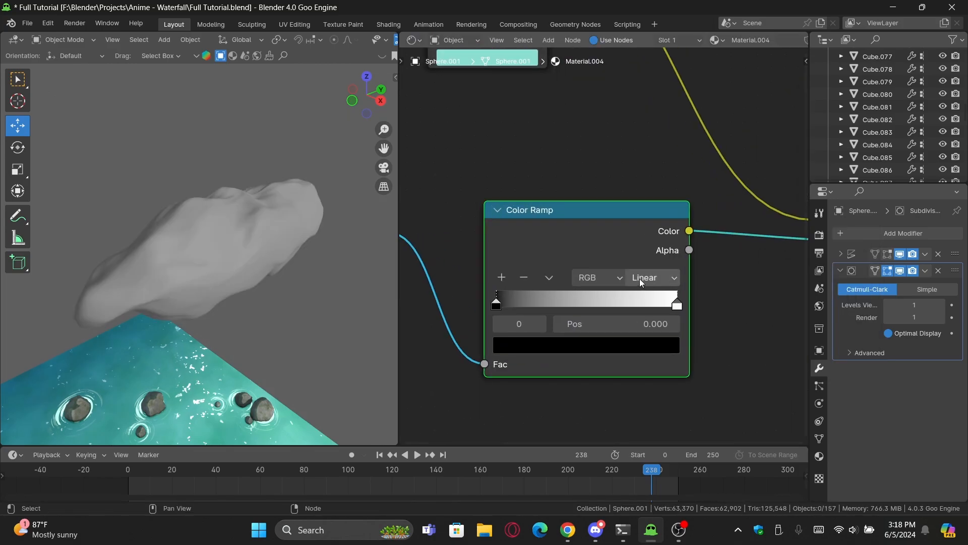
drag(503, 301, 610, 299)
key(space)
key(space)
Step: Set the Noise Texture's dimensions to 4D
middle_drag(485, 311, 694, 292)
click(558, 261)
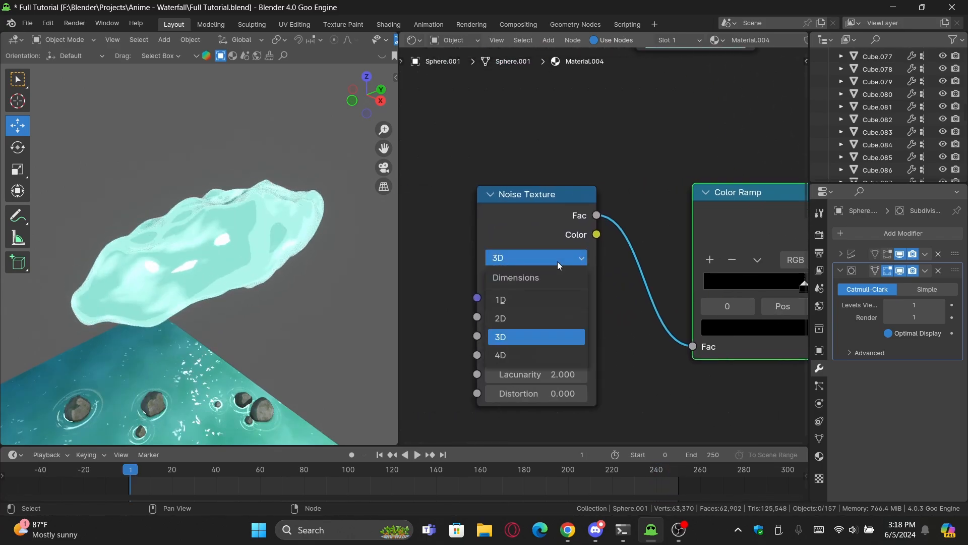
click(525, 355)
Step: Add Texture Coordinate and Mapping nodes to the Noise Texture, and feed the Object coordinates into the Mapping vector
middle_drag(531, 205, 573, 190)
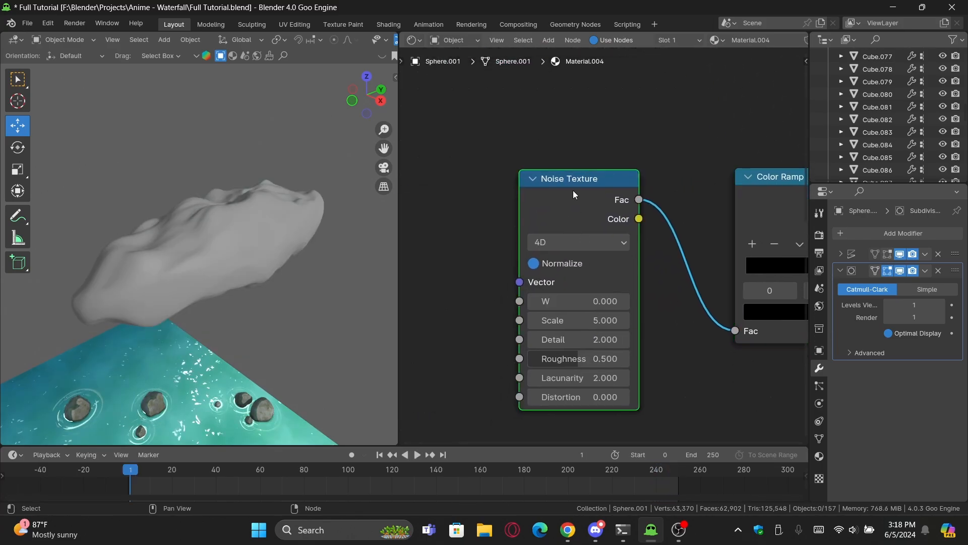
key(ctrl+t)
middle_drag(446, 324, 667, 239)
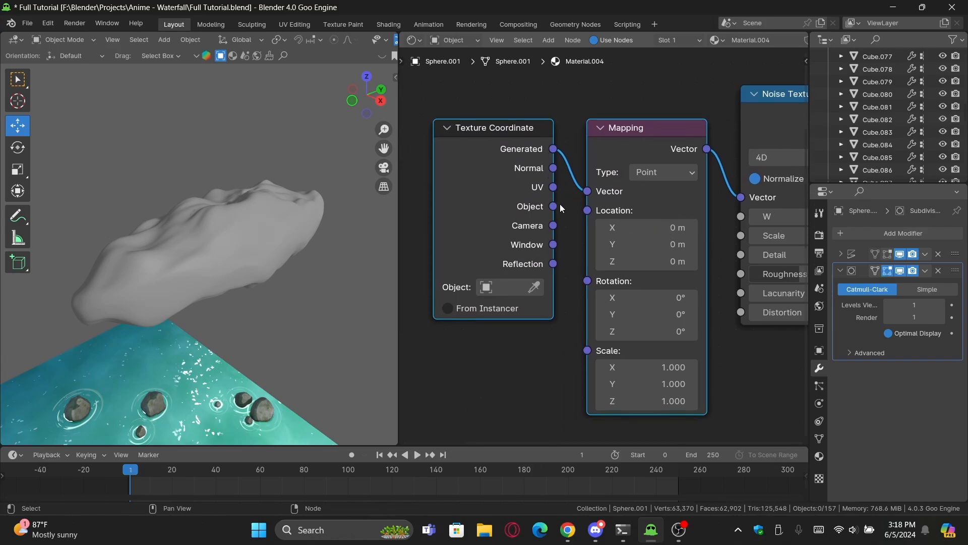
drag(589, 199, 589, 199)
Step: Drive the Noise Texture's W value with the expression #frame/10 and play the animation
middle_drag(790, 218, 586, 242)
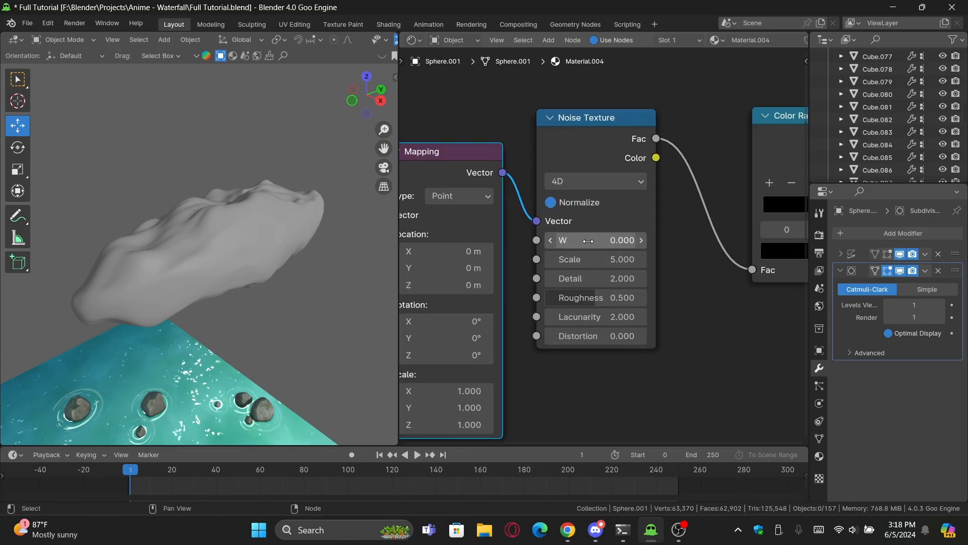
click(619, 239)
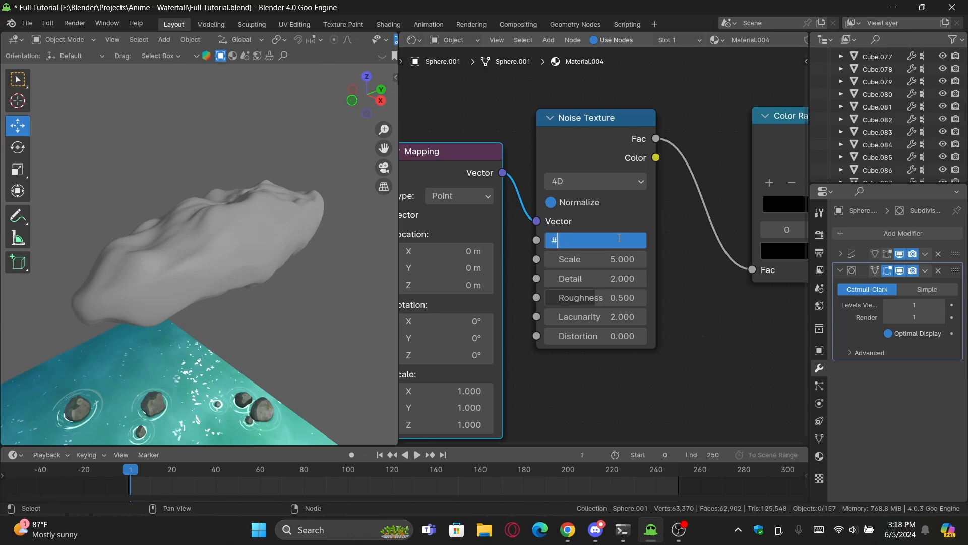
text(#frame/10)
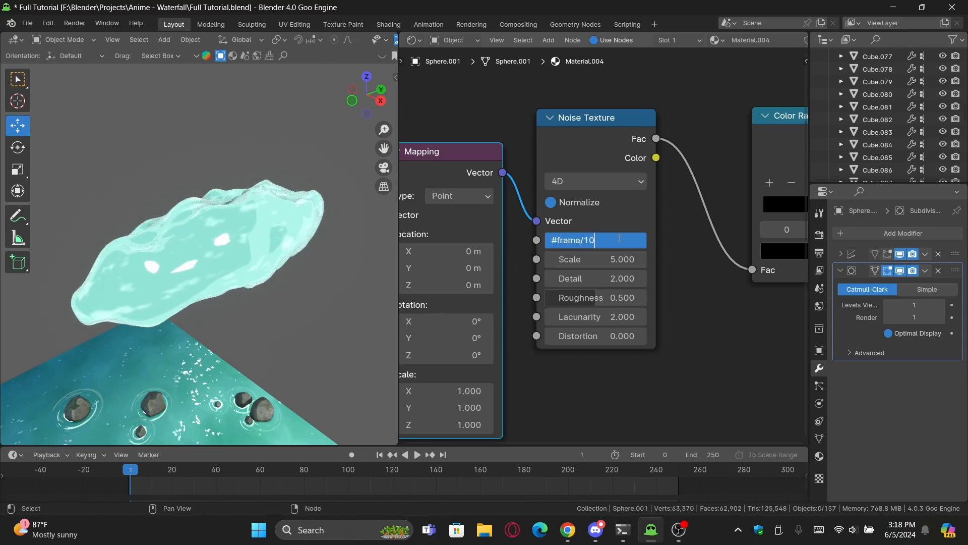
key(Return)
key(space)
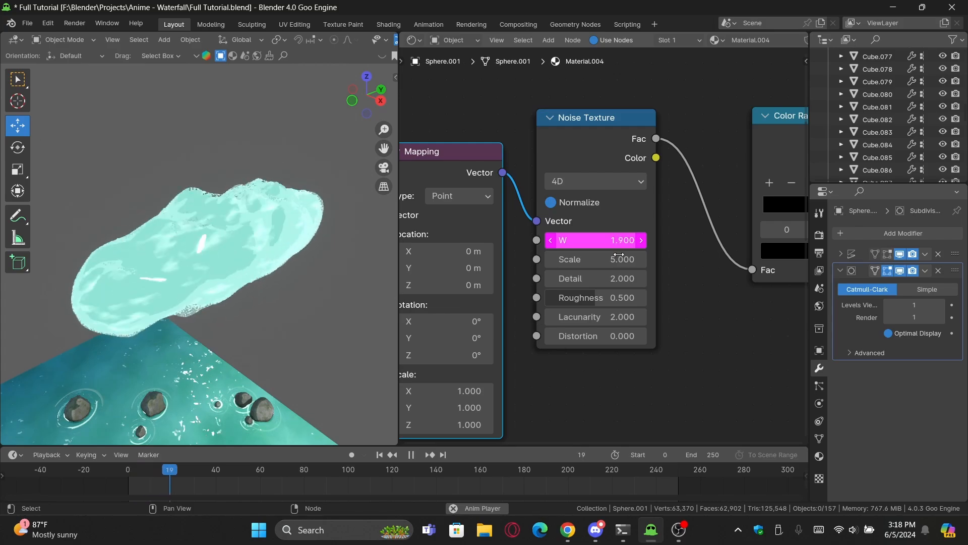
Step: Stop the playback and set the Noise Texture's Scale to 1
key(space)
middle_drag(691, 275, 642, 285)
scroll(642, 284, up, 1)
click(951, 457)
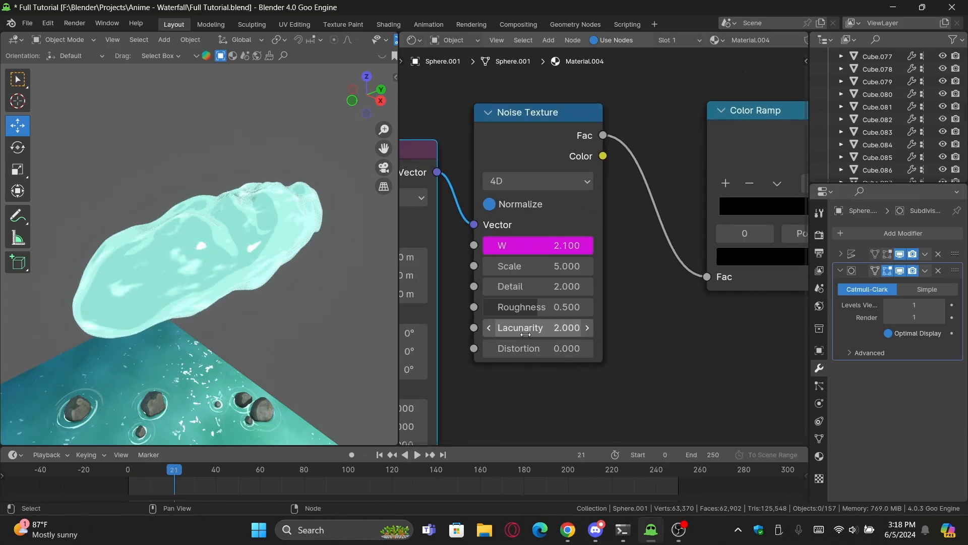
middle_drag(703, 263, 773, 272)
scroll(605, 247, up, 2)
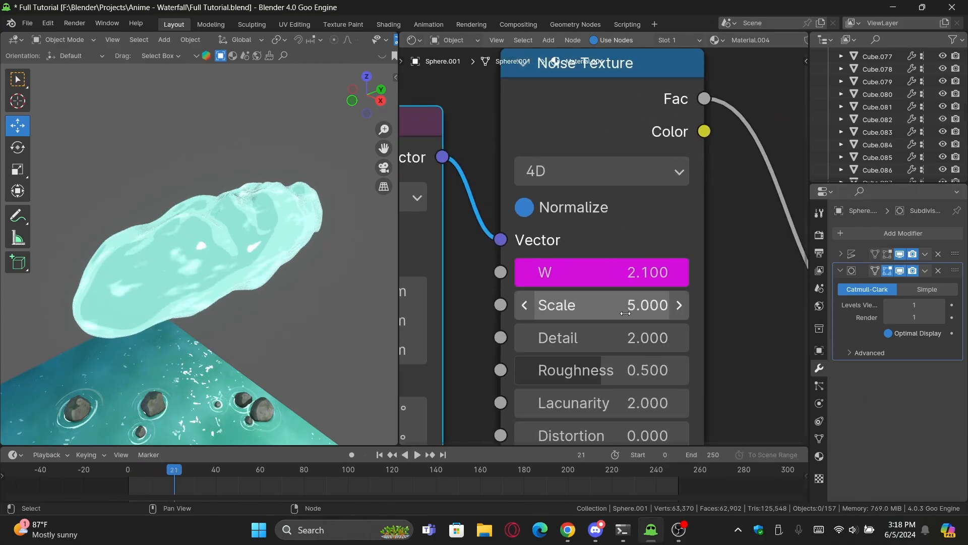
click(614, 305)
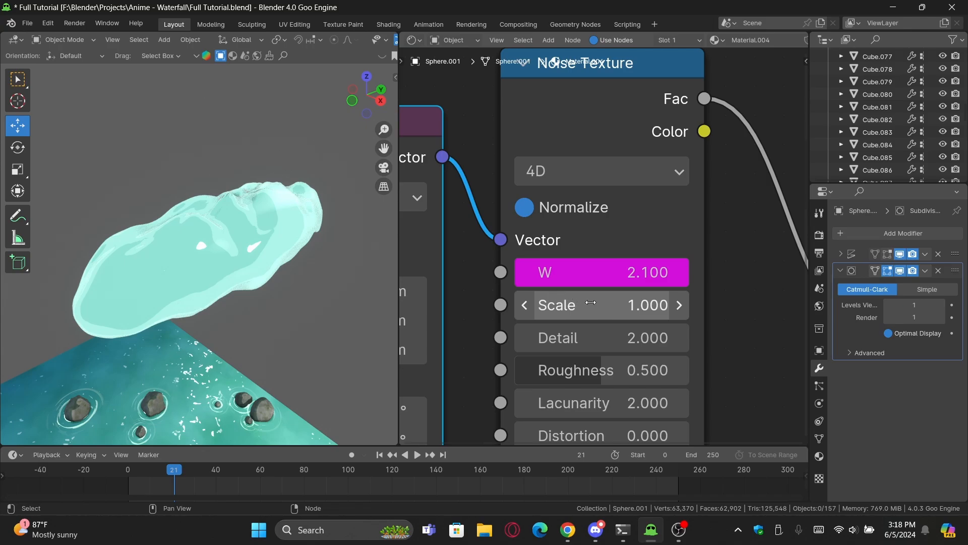
Step: Set the noise Color Ramp's white stop to 1.000 and its black stop to 0.513 while previewing the animation
scroll(590, 302, down, 1)
middle_drag(706, 302, 630, 268)
drag(727, 237, 704, 240)
drag(604, 249, 731, 239)
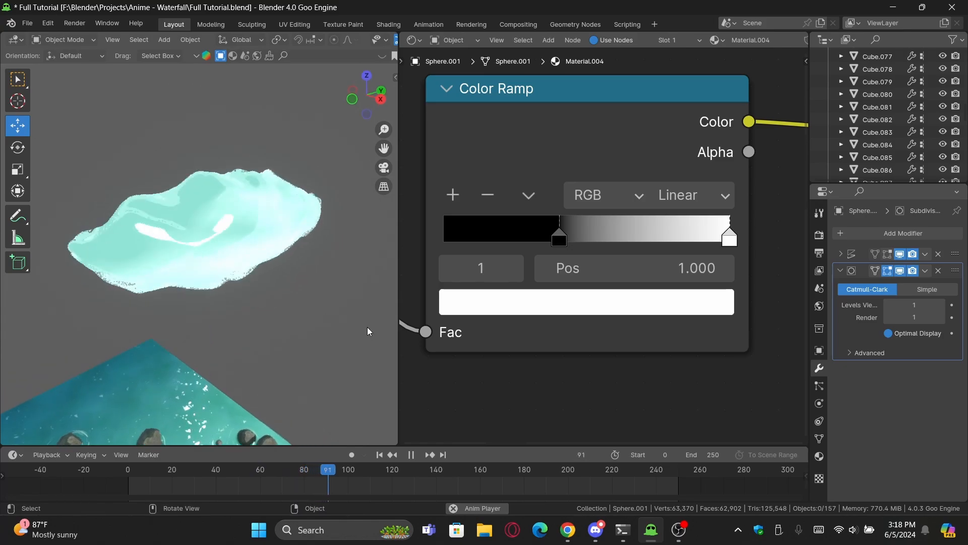
drag(570, 240, 609, 233)
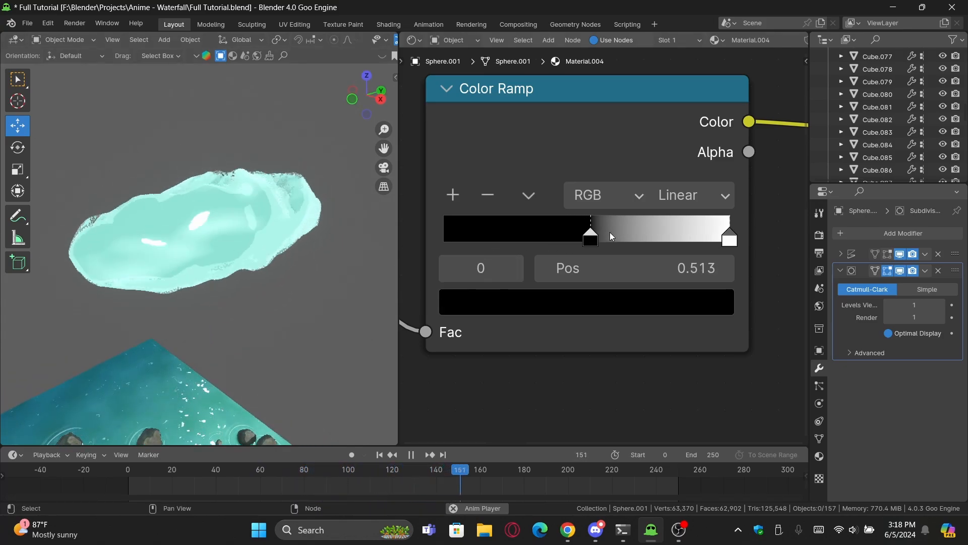
key(space)
Step: Change the Noise Texture's W driver expression to frame/5 and preview the animation
scroll(480, 374, down, 3)
middle_drag(480, 374, 666, 347)
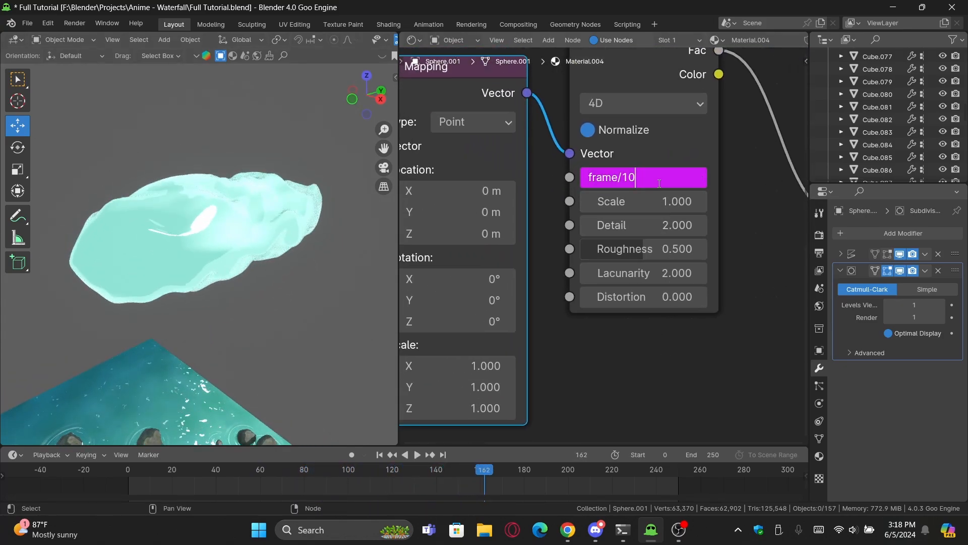
key(Return)
key(space)
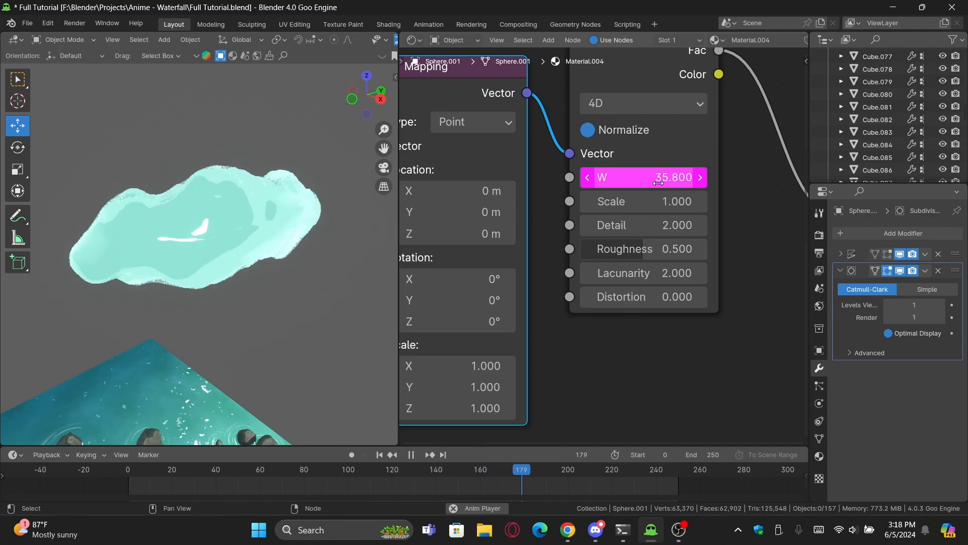
scroll(267, 294, down, 3)
middle_drag(266, 294, 272, 304)
key(space)
scroll(734, 212, down, 1)
Step: Set the Noise Texture's Detail to 15 and adjust its Roughness while previewing the animation
middle_drag(734, 211, 413, 239)
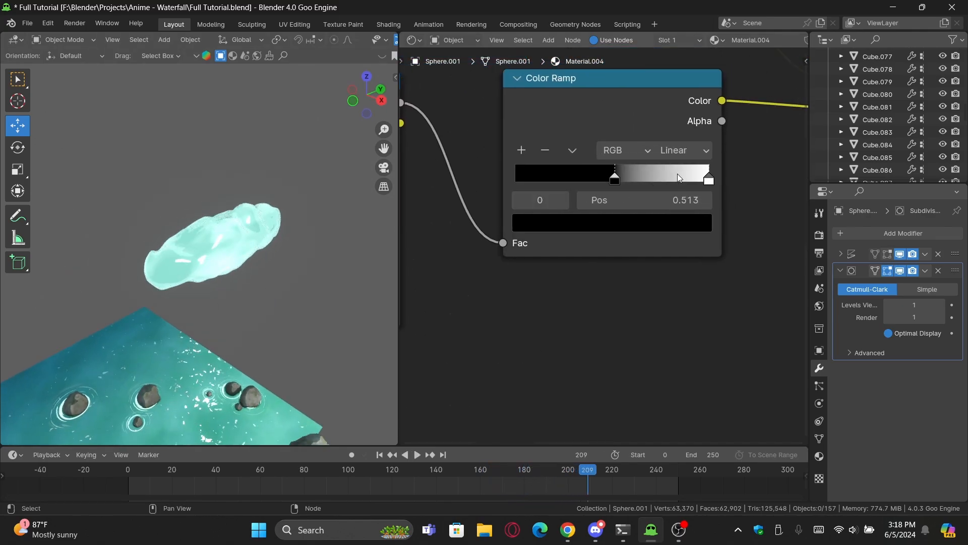
middle_drag(408, 282, 592, 262)
scroll(592, 262, up, 1)
scroll(259, 313, up, 2)
scroll(259, 317, up, 3)
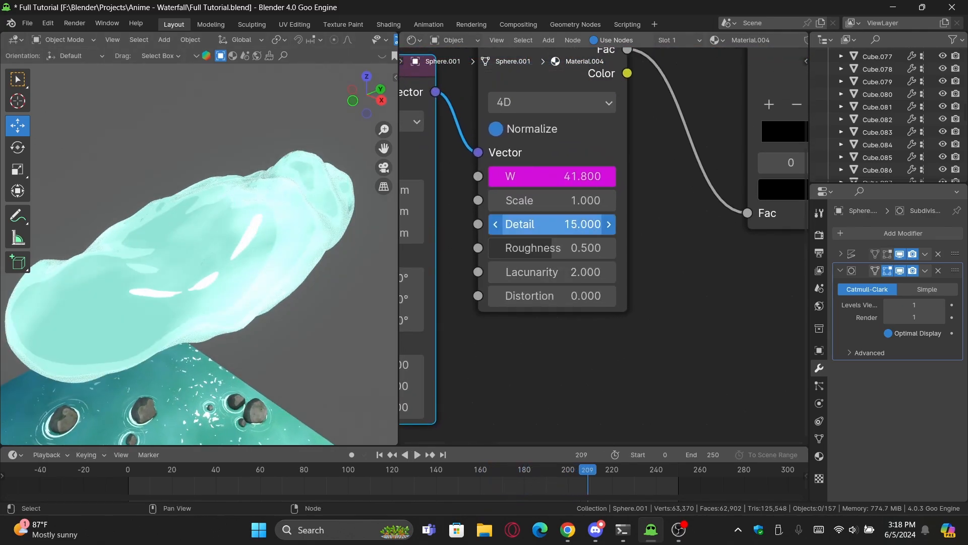
key(space)
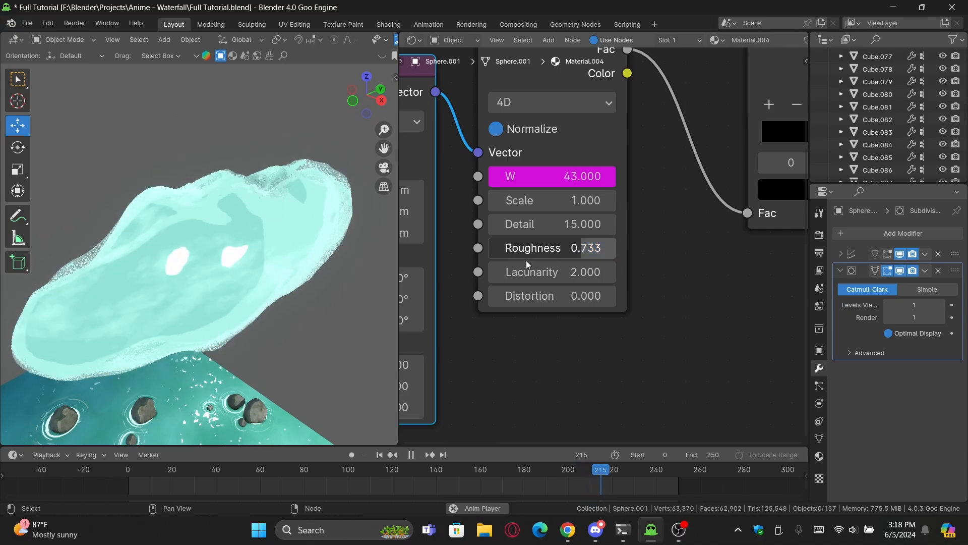
click(557, 252)
click(601, 289)
drag(597, 295, 608, 295)
Step: Insert a Hue/Saturation/Value node between the last Add mix node and the Material Output
scroll(318, 257, down, 3)
middle_drag(312, 253, 183, 261)
scroll(615, 237, down, 5)
middle_drag(663, 180, 440, 204)
scroll(651, 247, down, 7)
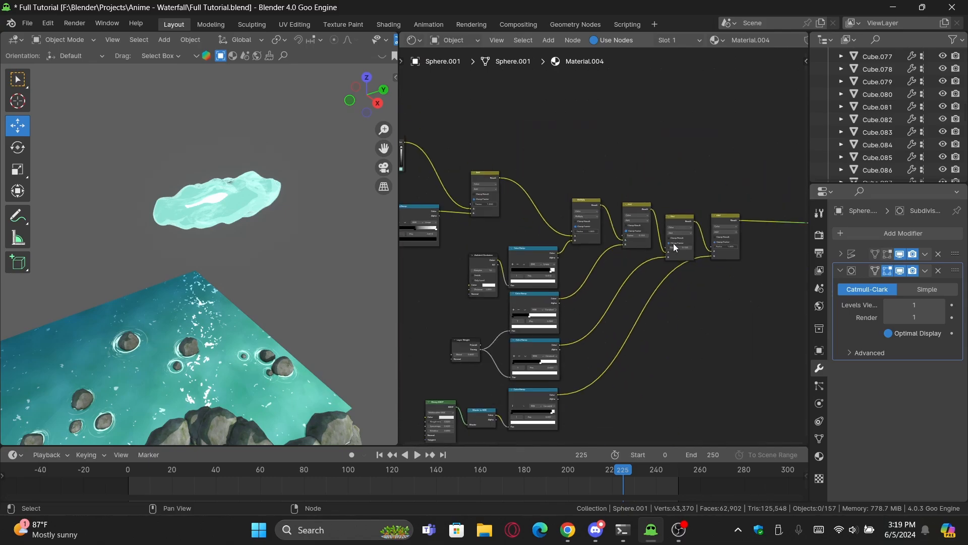
middle_drag(731, 255, 525, 250)
scroll(527, 249, up, 3)
key(shift+a)
click(592, 199)
text(hue)
key(Return)
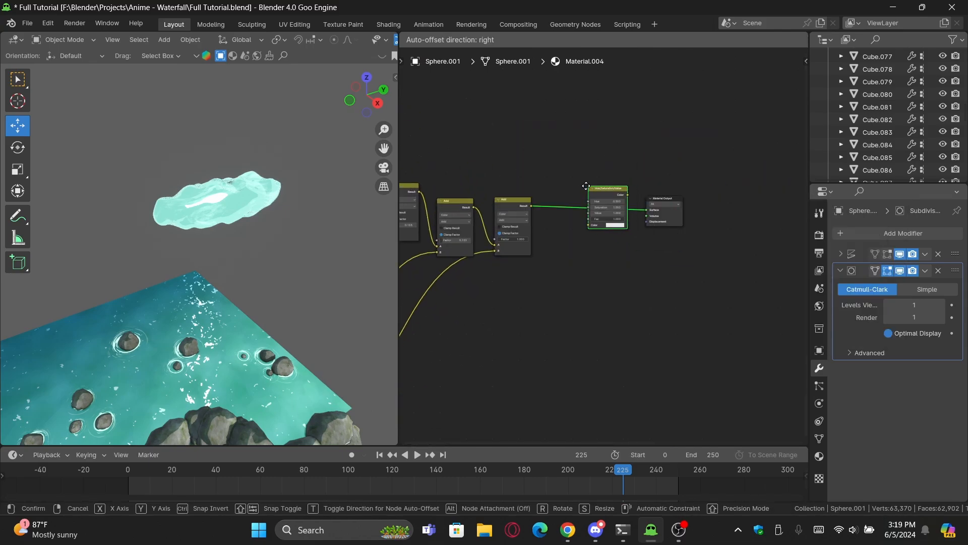
click(586, 186)
scroll(655, 237, up, 6)
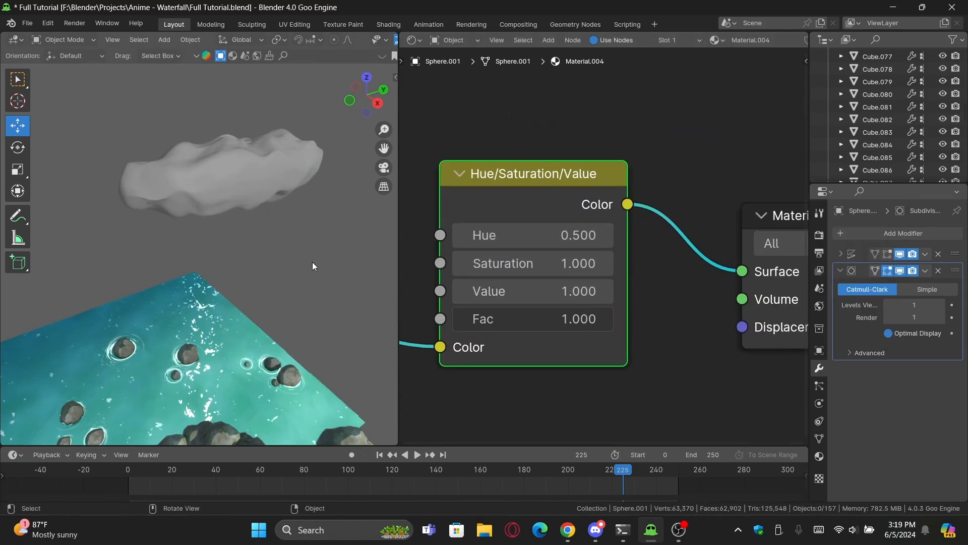
Step: Set the Hue/Saturation/Value node's Saturation to 1.100, keeping the Hue at 0.500
middle_drag(313, 261, 352, 254)
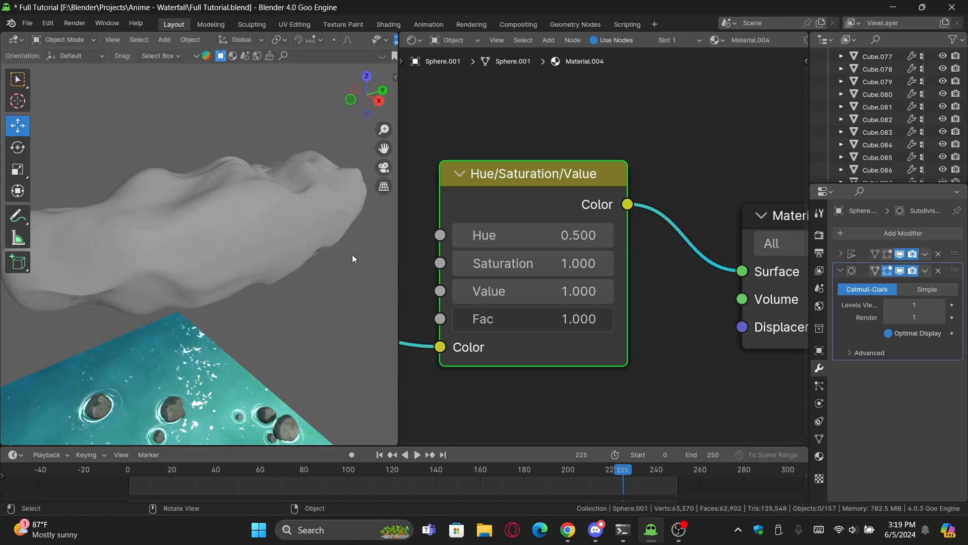
drag(580, 291, 569, 265)
scroll(559, 298, up, 1)
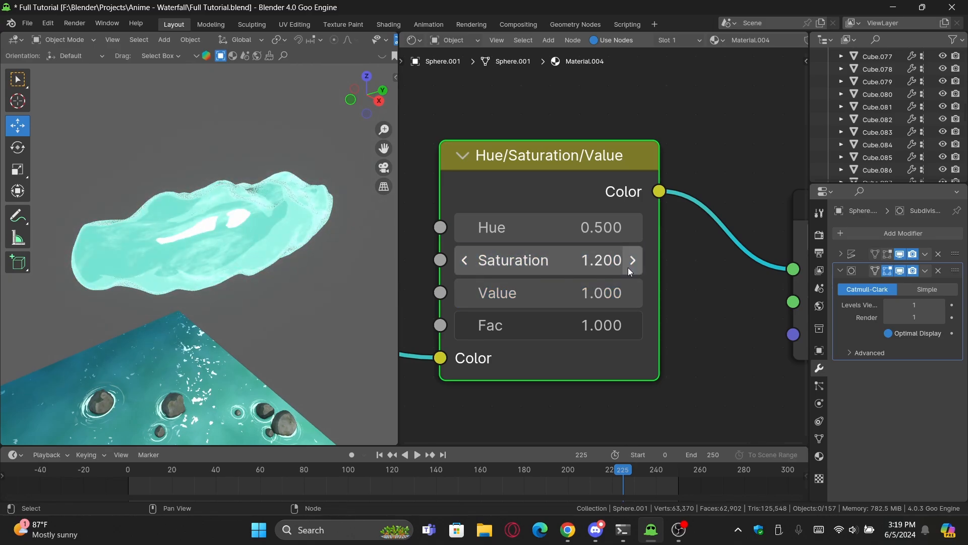
click(633, 260)
scroll(353, 292, down, 2)
scroll(303, 252, down, 1)
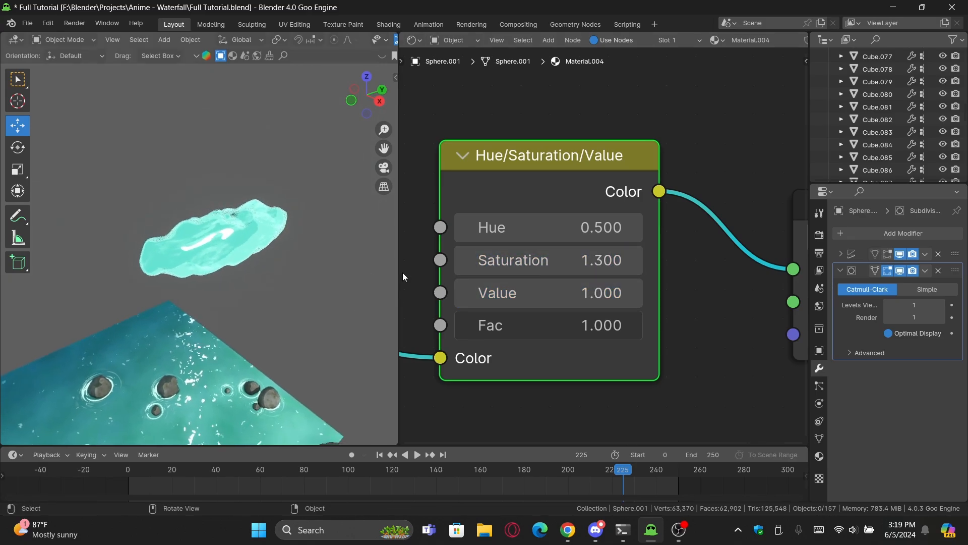
click(465, 264)
click(464, 264)
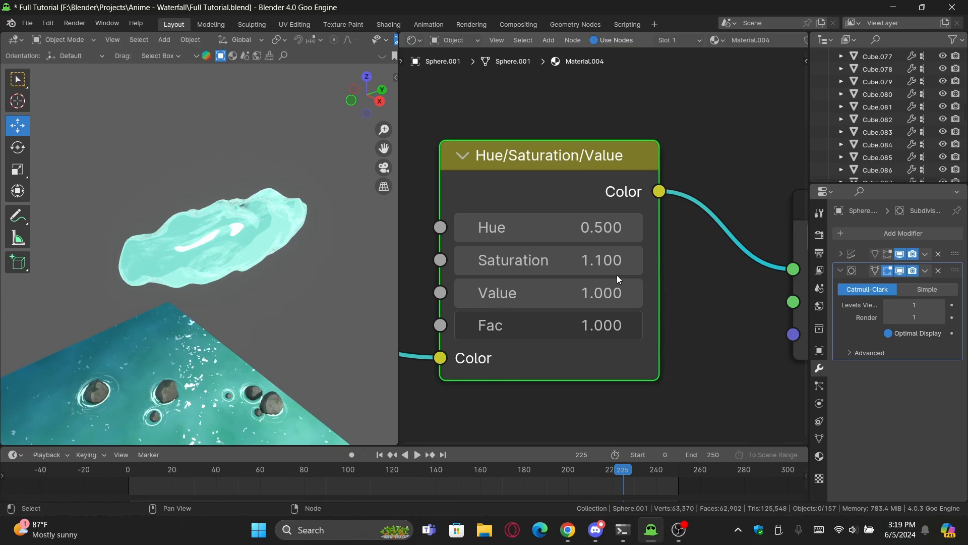
drag(501, 227, 444, 227)
right_click(501, 227)
Step: Lower the floating splash mesh about 18.4 m along Z and assign Material.004 to the splash at the lower waterfall's base
scroll(255, 258, down, 2)
shift+middle_drag(261, 289, 159, 310)
click(247, 111)
scroll(253, 298, down, 1)
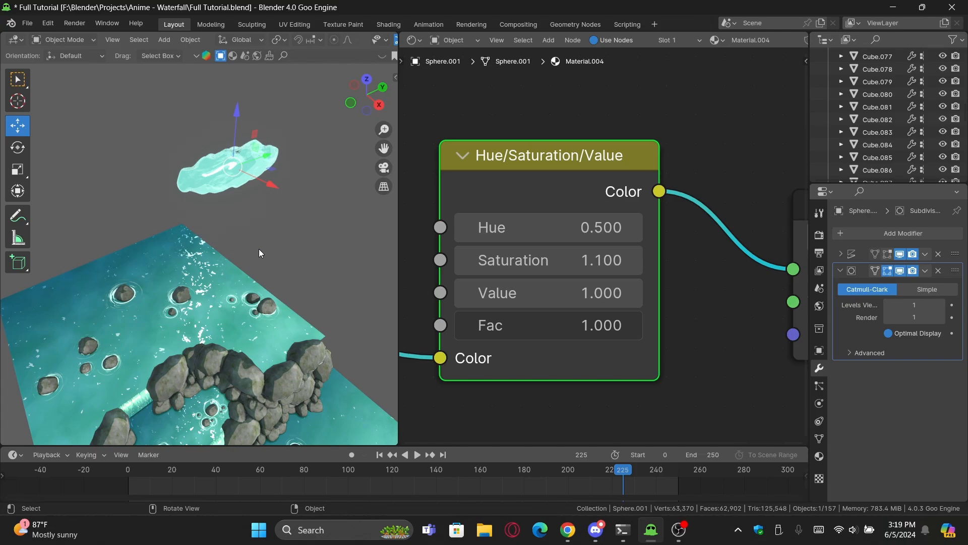
middle_drag(268, 270, 284, 193)
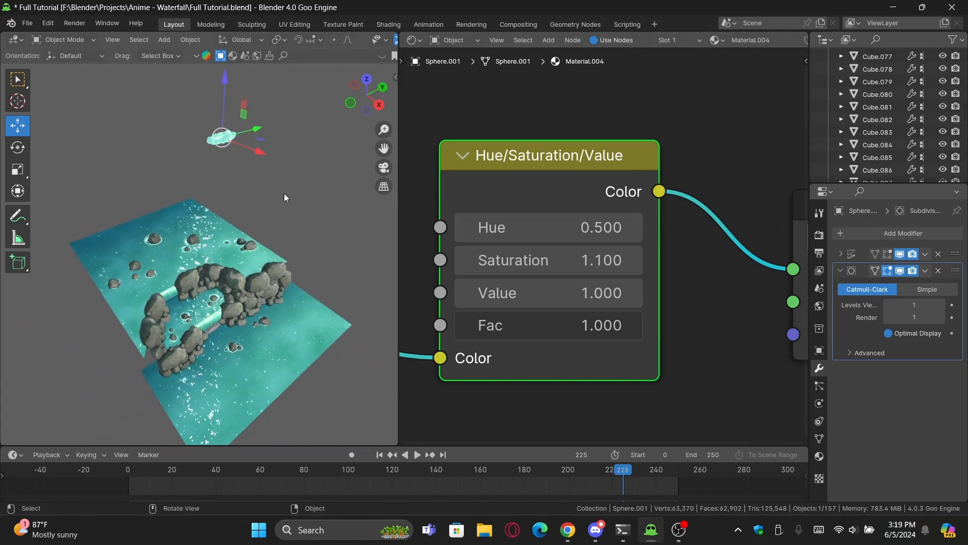
key(g)
key(z)
click(265, 330)
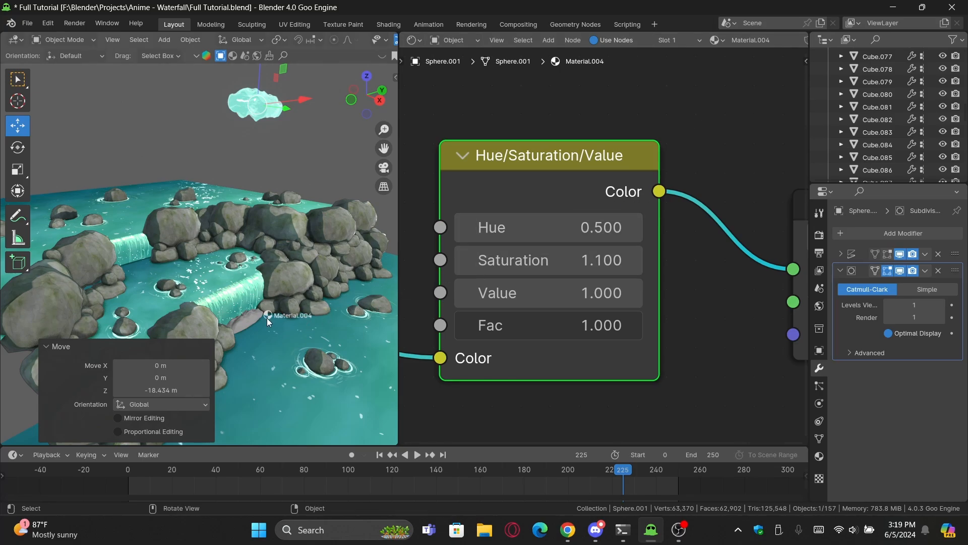
mouse_move(267, 319)
mouse_down()
mouse_move(243, 324)
mouse_move(253, 316)
mouse_up()
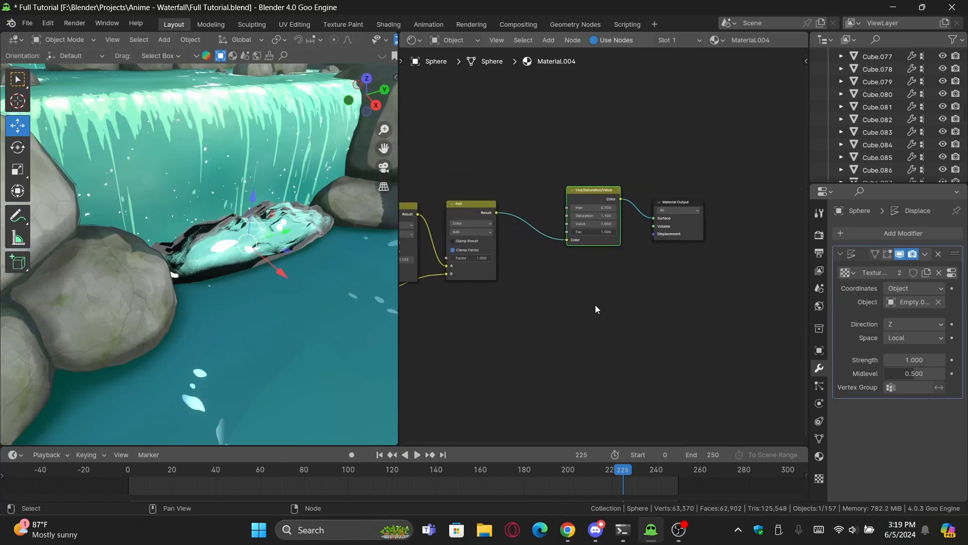
Step: Set the factor of the Multiply node fed by the ambient occlusion Color Ramp to 0.367
middle_drag(594, 304, 641, 253)
scroll(625, 213, down, 2)
scroll(631, 142, up, 5)
middle_drag(632, 142, 642, 294)
scroll(647, 260, up, 6)
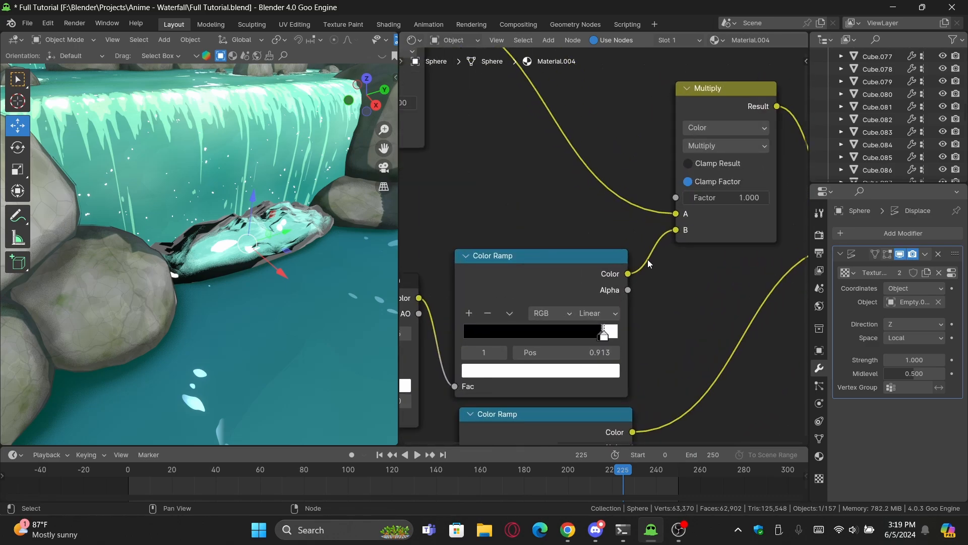
middle_drag(696, 252, 663, 259)
drag(716, 205, 663, 205)
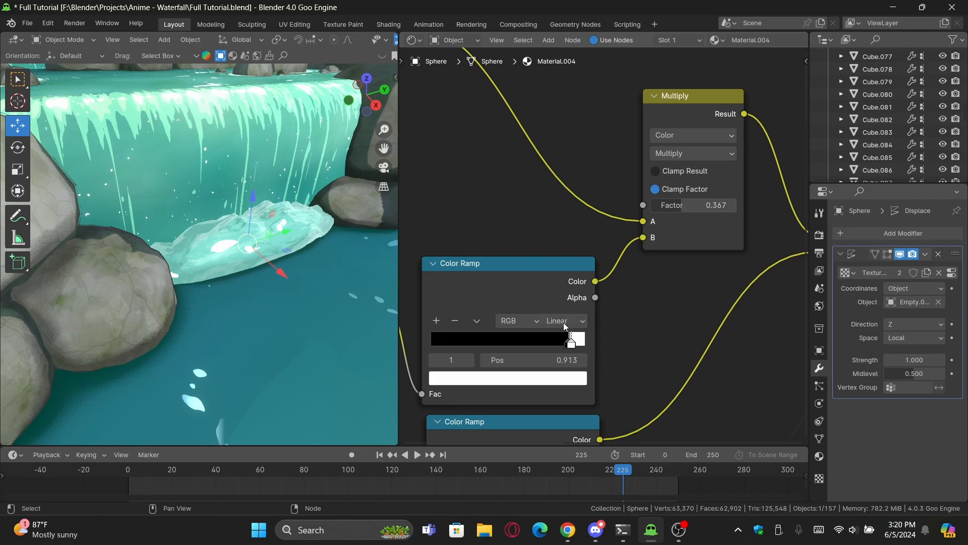
Step: Switch the ambient occlusion Color Ramp to Constant interpolation and move its white stop to 0.782
middle_drag(565, 326, 622, 254)
scroll(622, 253, up, 2)
click(624, 251)
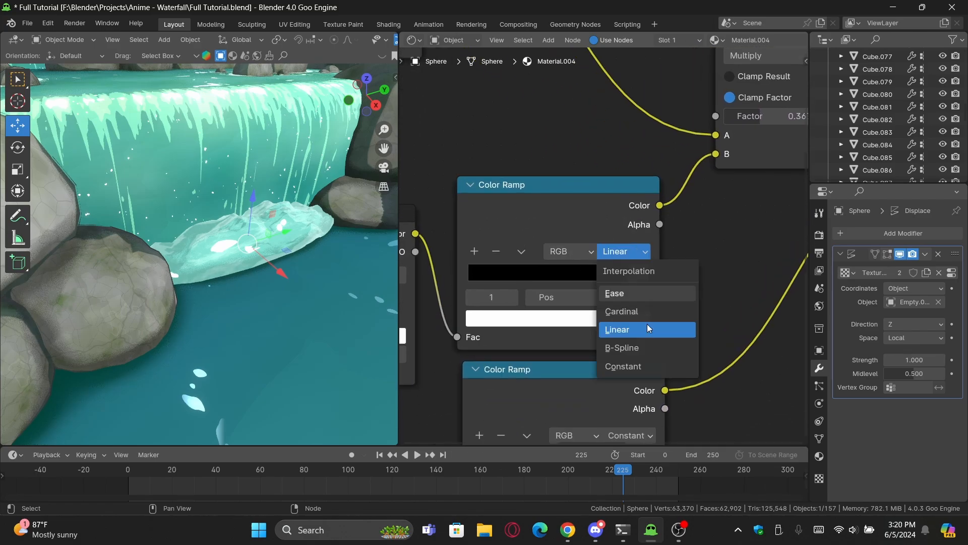
click(631, 360)
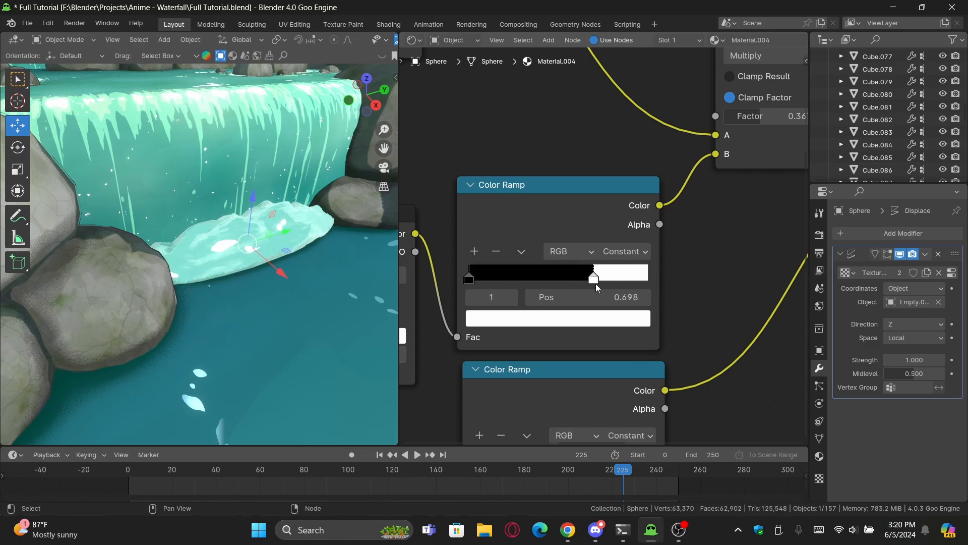
drag(612, 291, 614, 292)
Step: Scale the lower waterfall's splash by 1.161 along Y, lower it about 0.16 m, and preview the animation
scroll(306, 272, down, 5)
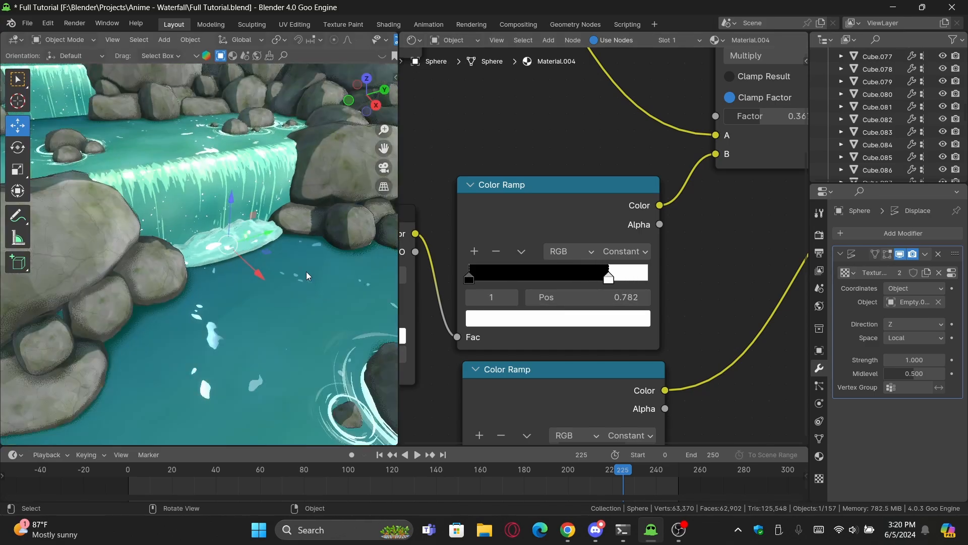
scroll(305, 263, up, 2)
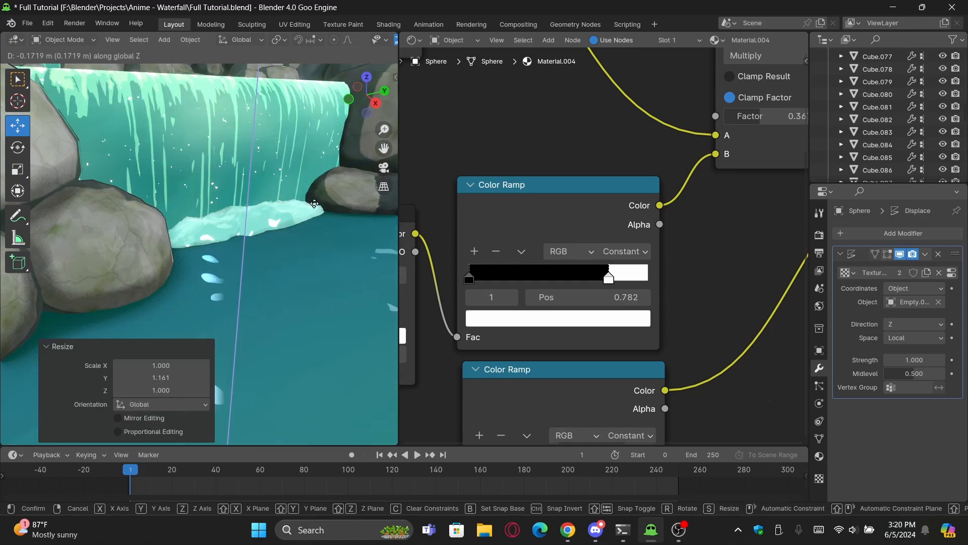
click(314, 199)
key(space)
scroll(319, 196, down, 4)
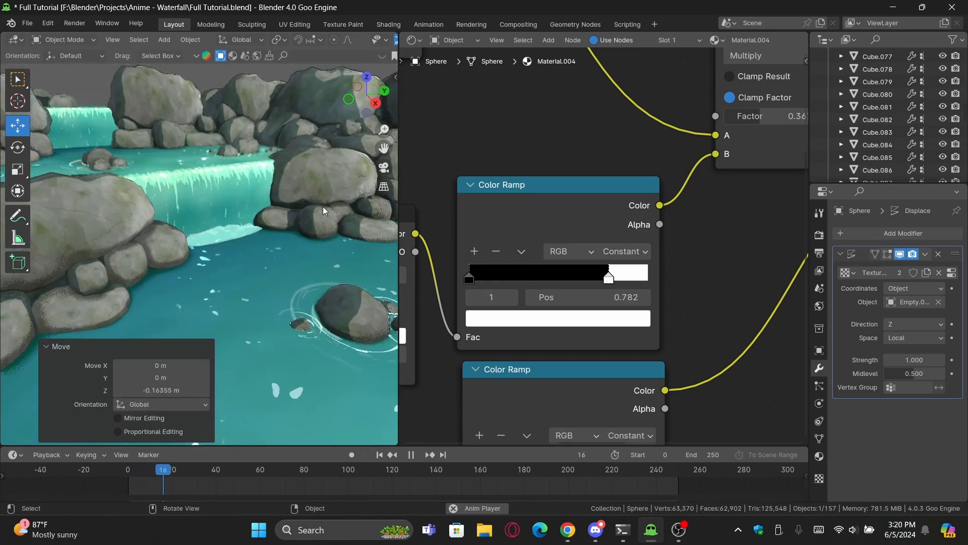
key(space)
Step: Duplicate the splash and move the copy to the base of the upper waterfall
middle_drag(287, 213, 241, 291)
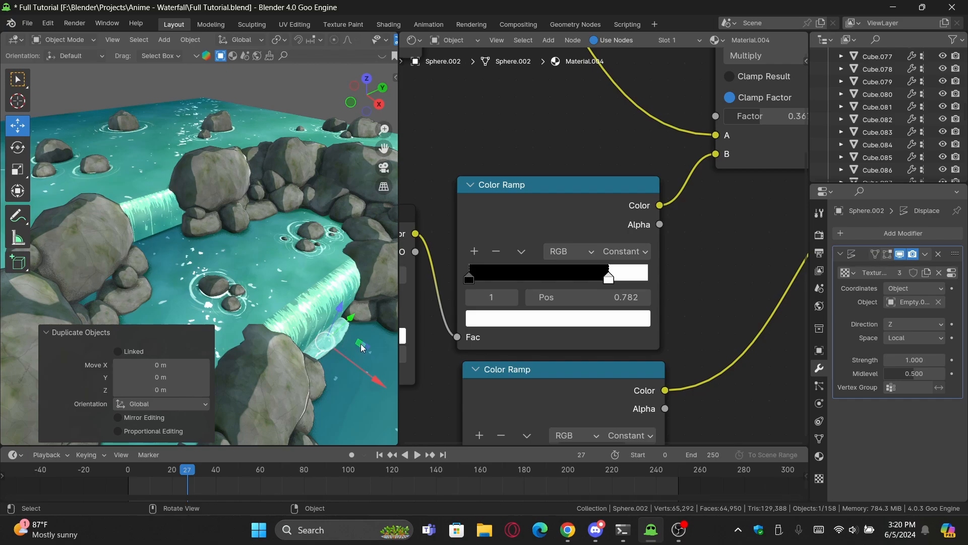
drag(362, 347, 230, 247)
middle_drag(230, 248, 219, 275)
scroll(237, 237, up, 3)
drag(308, 197, 244, 244)
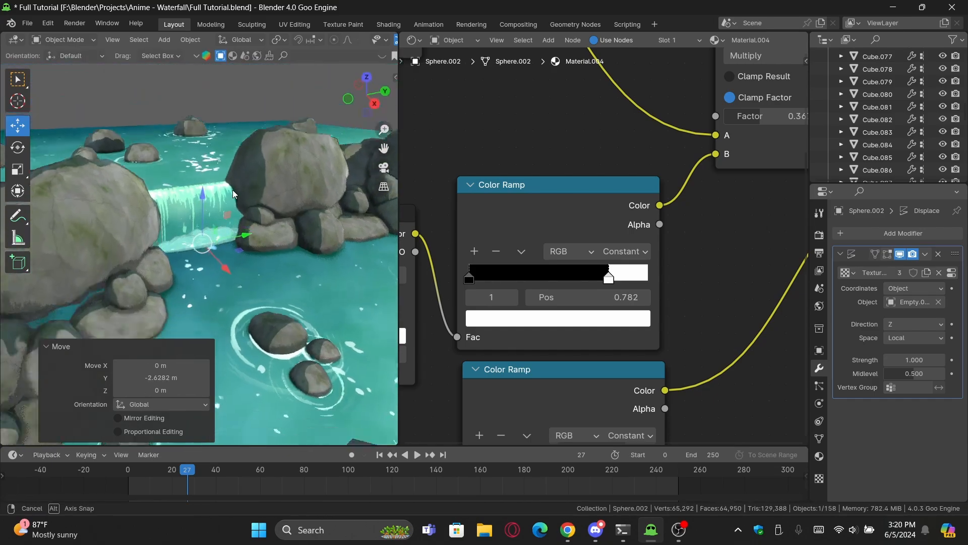
Step: Play the animation and examine both waterfall splashes from around the scene and through the camera
middle_drag(243, 244, 248, 180)
key(space)
click(289, 107)
scroll(290, 130, down, 7)
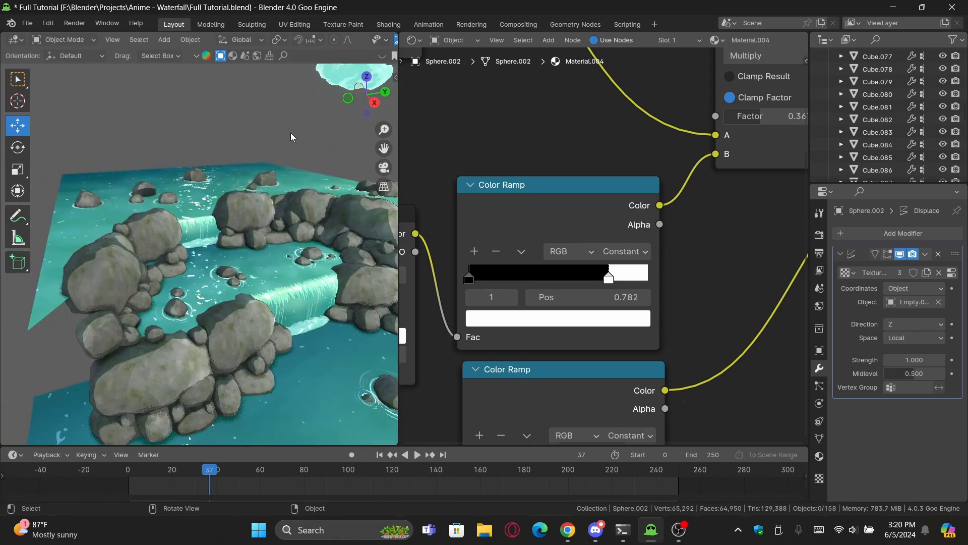
key(space)
middle_drag(293, 150, 309, 183)
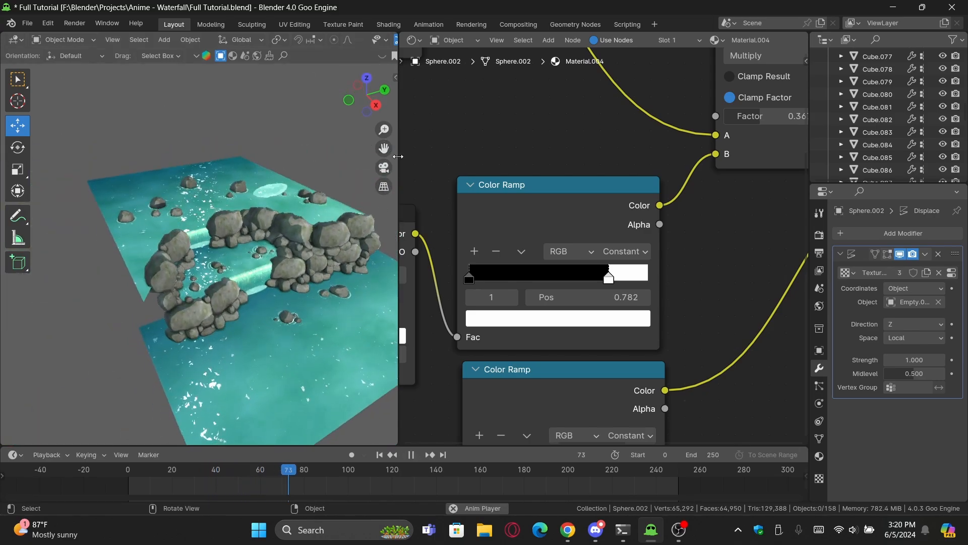
key(space)
click(384, 169)
scroll(224, 259, up, 5)
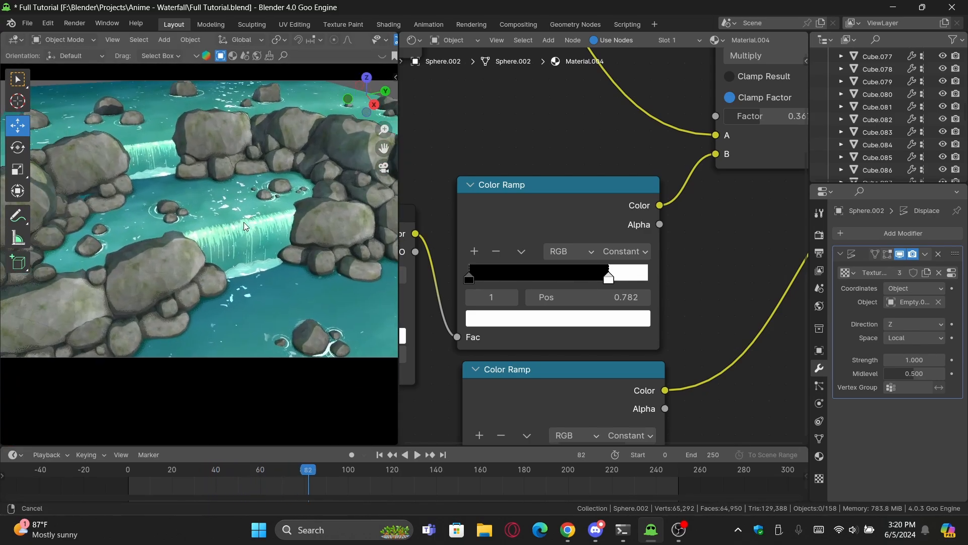
scroll(239, 264, down, 2)
scroll(595, 222, down, 6)
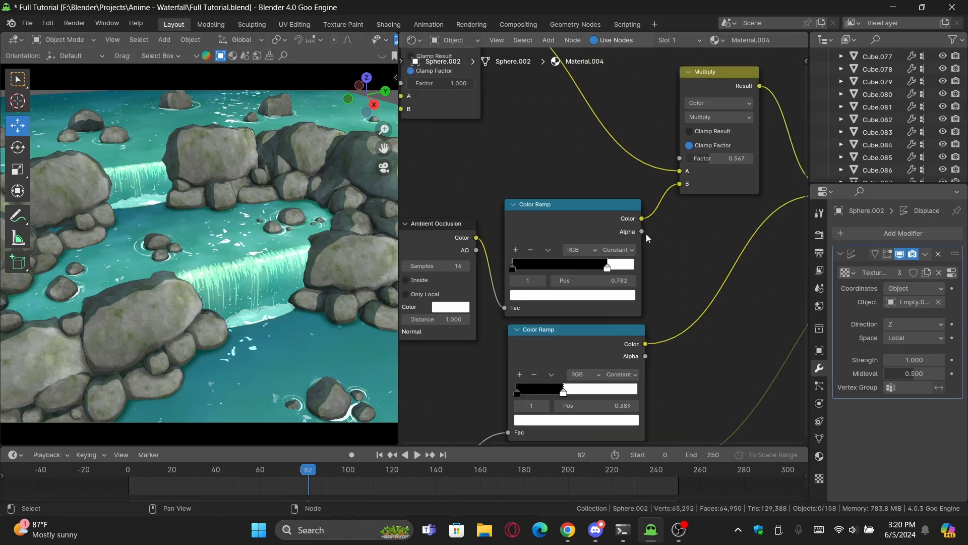
middle_drag(595, 222, 593, 262)
scroll(646, 263, up, 3)
middle_drag(646, 263, 787, 278)
scroll(786, 279, down, 7)
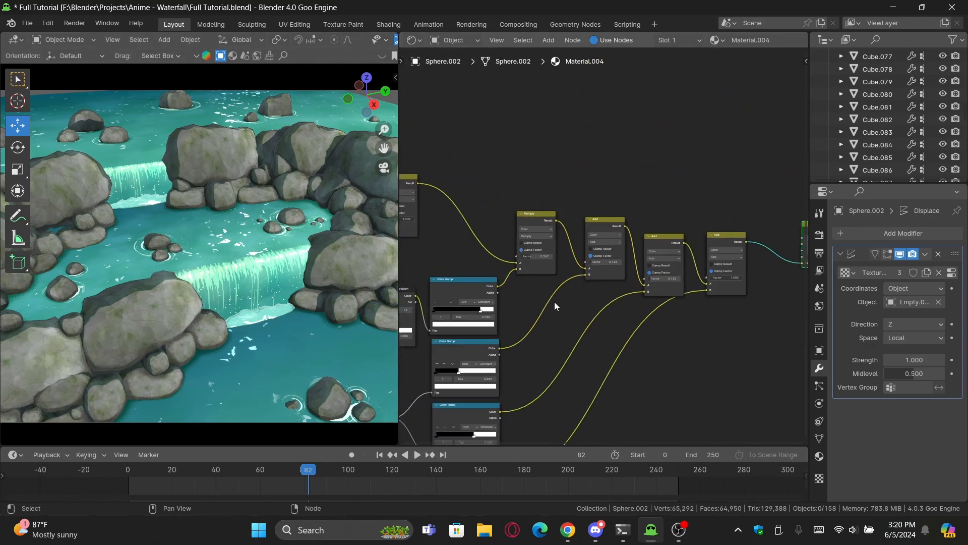
Step: Increase the saturation of the RGB node's turquoise base colour in the splash material and preview the animation
middle_drag(521, 304, 699, 325)
scroll(631, 314, up, 9)
middle_drag(582, 240, 549, 276)
scroll(630, 313, up, 1)
click(549, 275)
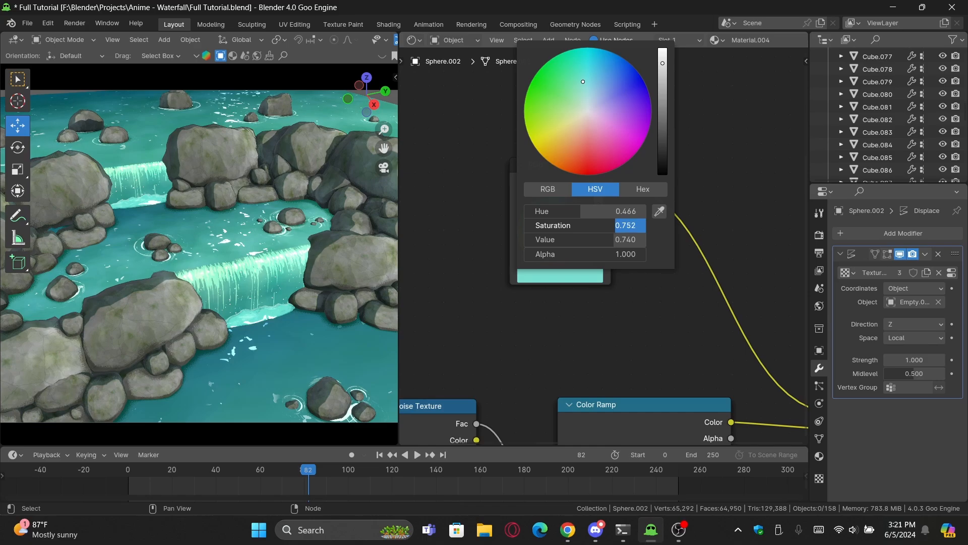
scroll(279, 292, up, 6)
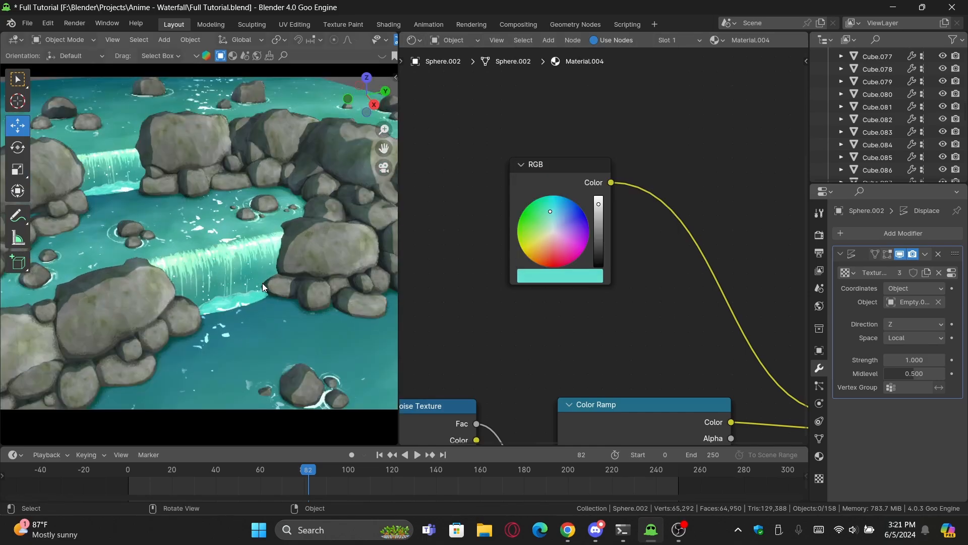
key(space)
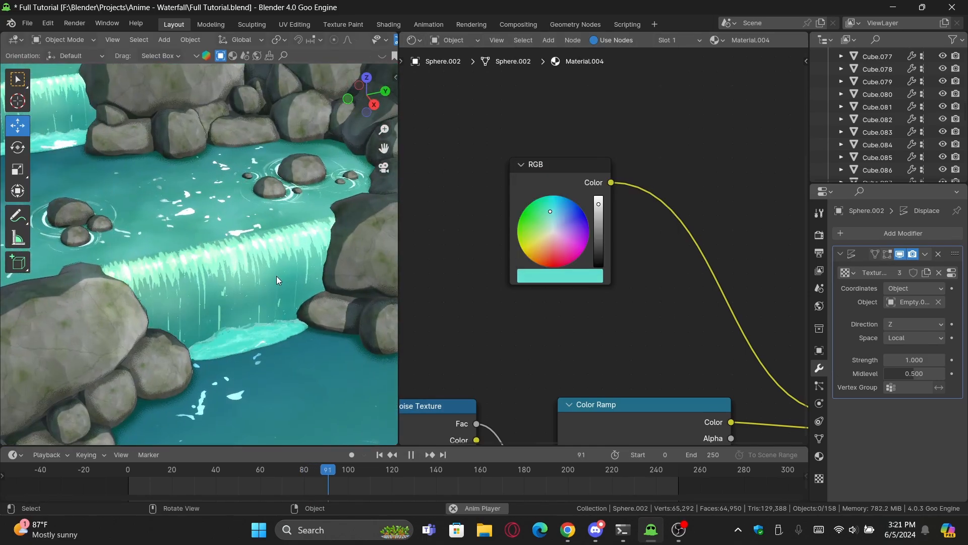
scroll(277, 276, down, 6)
scroll(276, 276, up, 6)
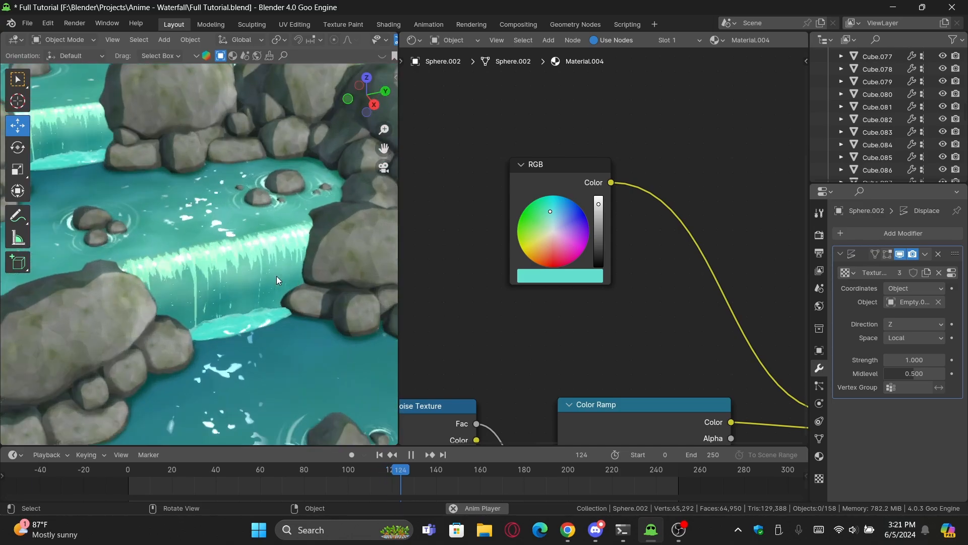
key(space)
Step: Raise the spare splash mesh on the upper pool 10.763 m along Z, clear of the scene
middle_drag(662, 378, 603, 278)
middle_drag(308, 316, 260, 190)
click(221, 127)
scroll(325, 267, down, 3)
shift+middle_drag(325, 268, 323, 358)
key(g)
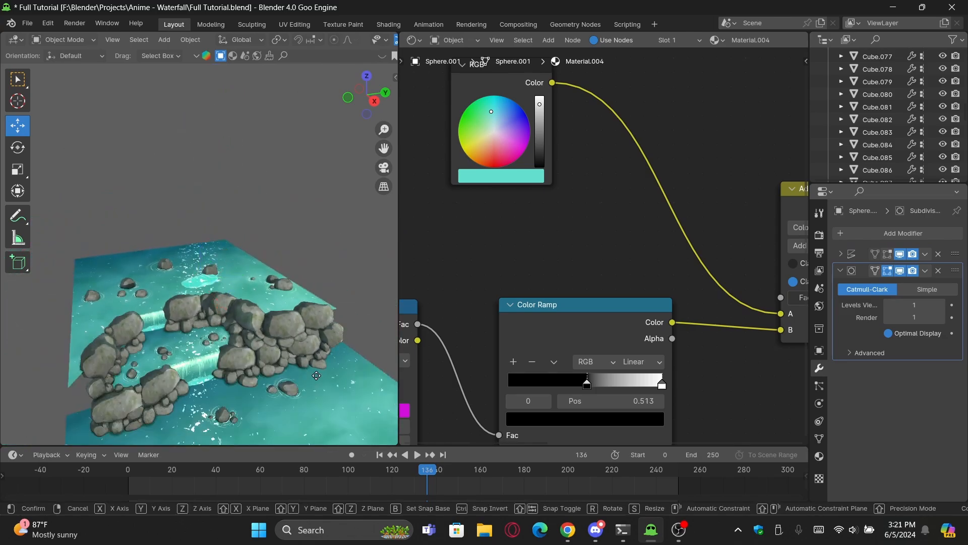
key(z)
click(321, 239)
Step: Set the raised splash's Displace modifier Strength to 3.1 and preview the animation
shift+middle_drag(307, 197, 255, 247)
scroll(305, 276, up, 6)
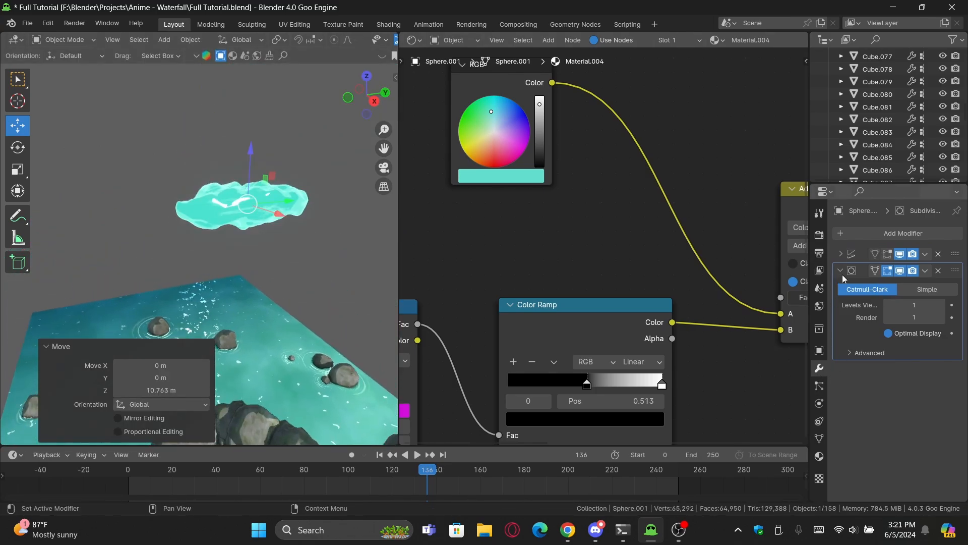
click(841, 270)
click(840, 255)
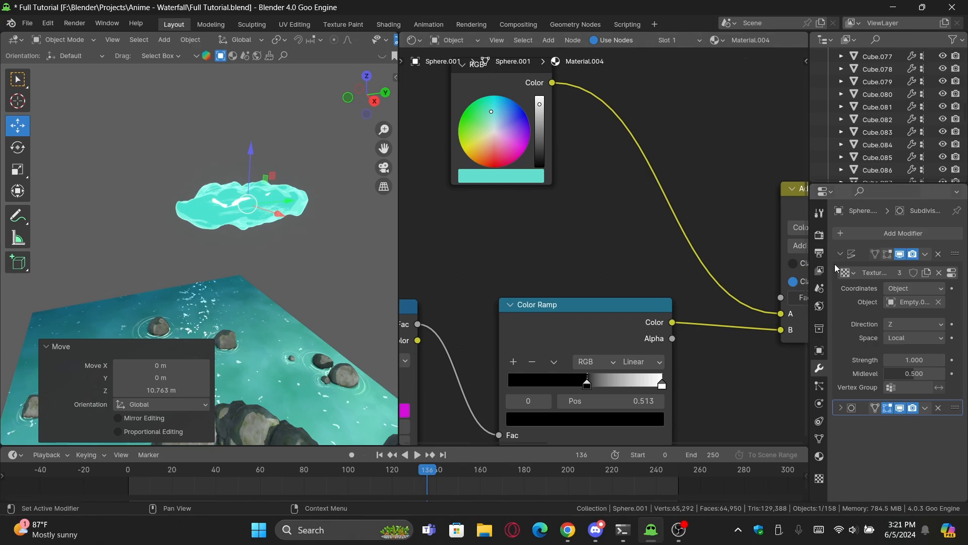
mouse_move(913, 359)
mouse_down()
mouse_move(949, 360)
mouse_move(905, 358)
mouse_move(944, 374)
mouse_move(884, 374)
mouse_move(942, 360)
mouse_move(898, 360)
mouse_move(916, 361)
mouse_up()
key(space)
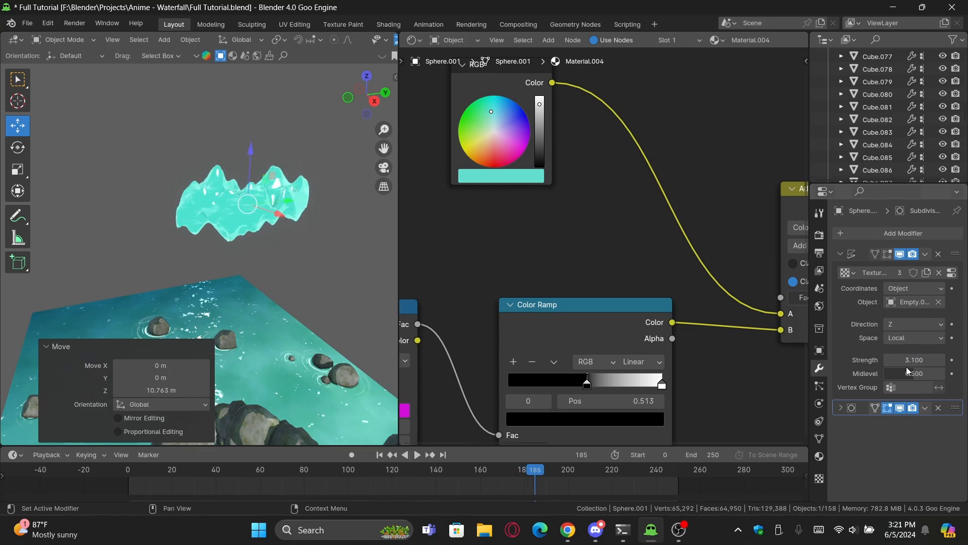
Step: Set the Displace Strength of the lower and upper waterfall splashes to 3.1
mouse_move(282, 242)
middle_down()
mouse_move(303, 292)
mouse_move(290, 257)
middle_up()
shift+middle_drag(308, 184, 318, 66)
shift+middle_drag(303, 201, 294, 176)
scroll(295, 177, up, 2)
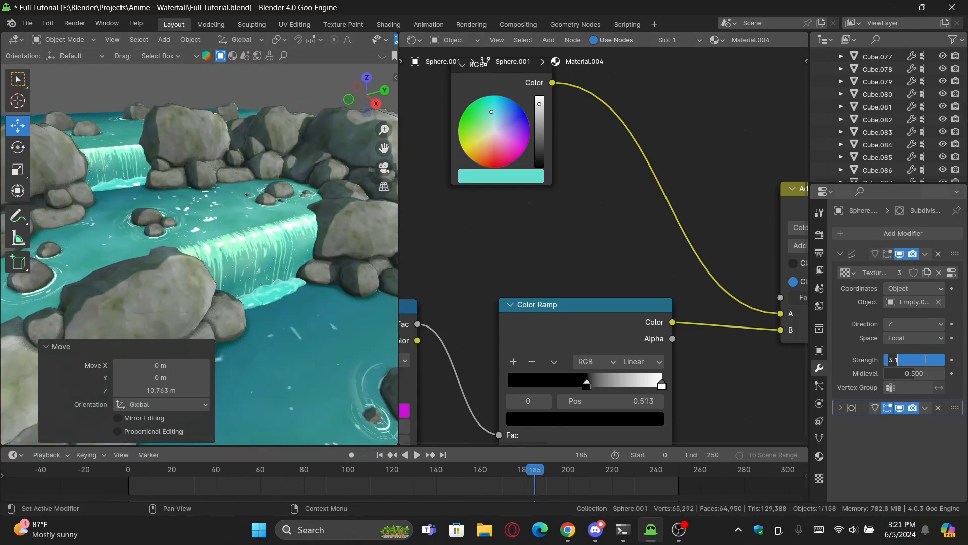
click(278, 296)
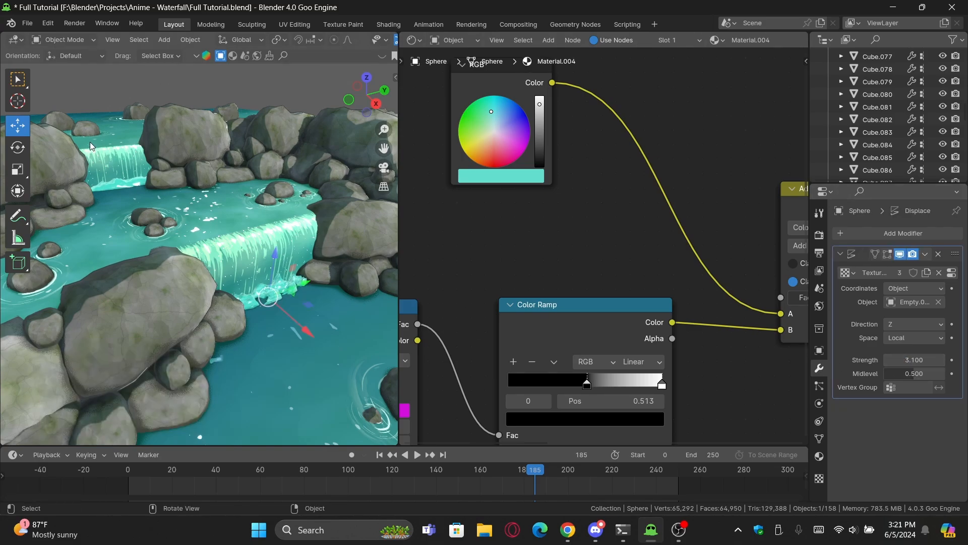
click(115, 189)
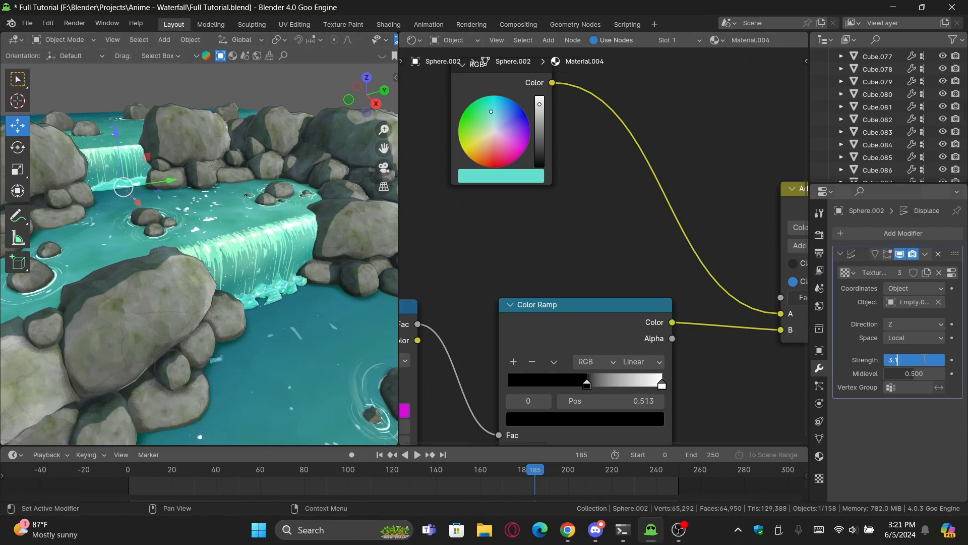
Step: Raise both waterfall splashes about 0.168 m along Z and preview the animation
middle_drag(340, 336, 271, 286)
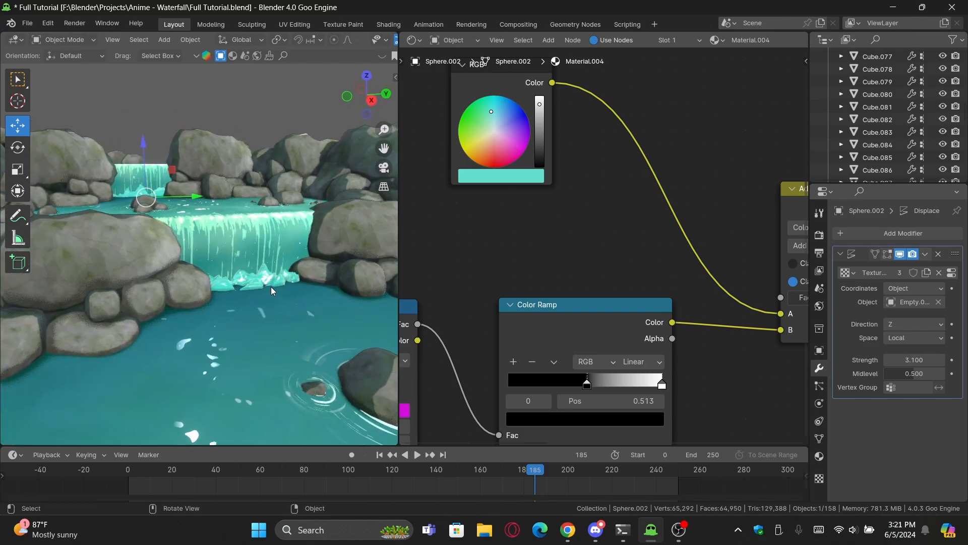
key(g)
key(z)
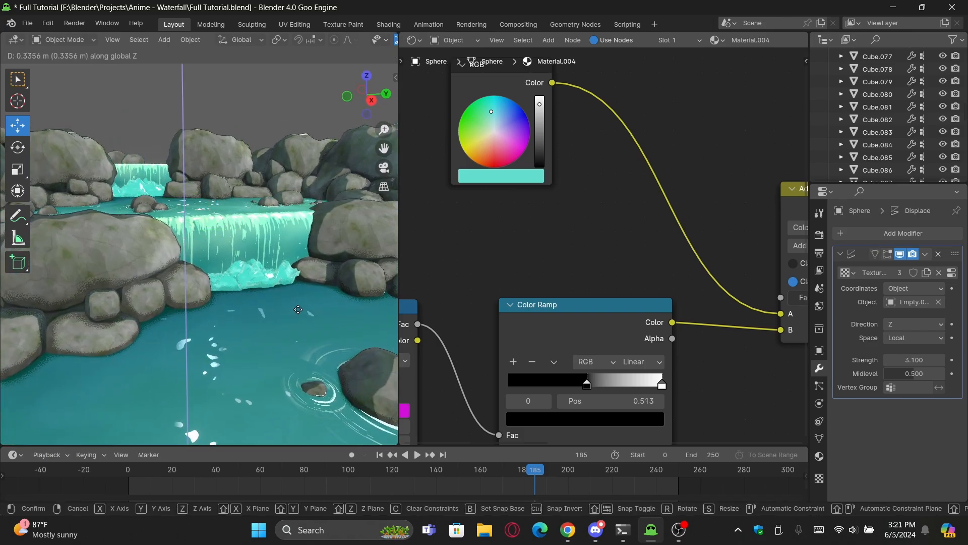
click(297, 313)
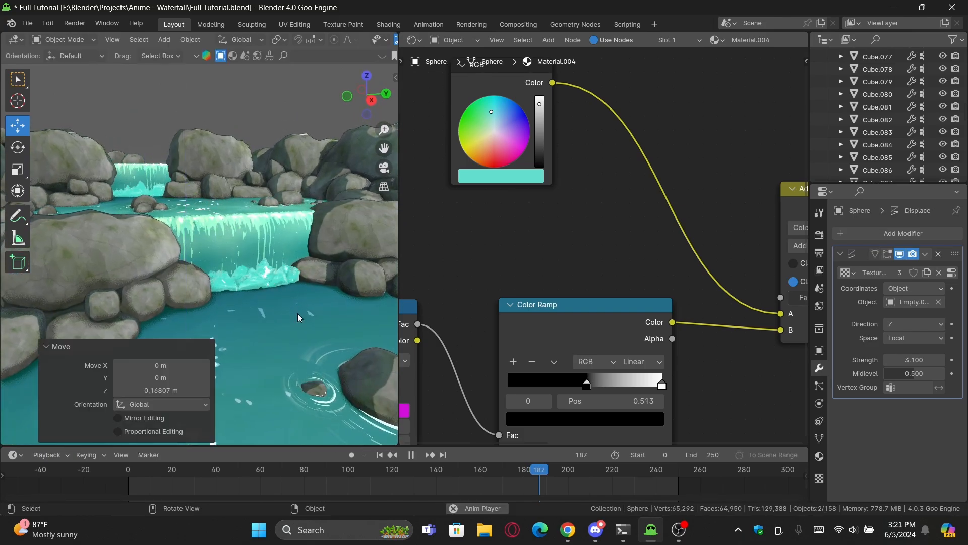
key(space)
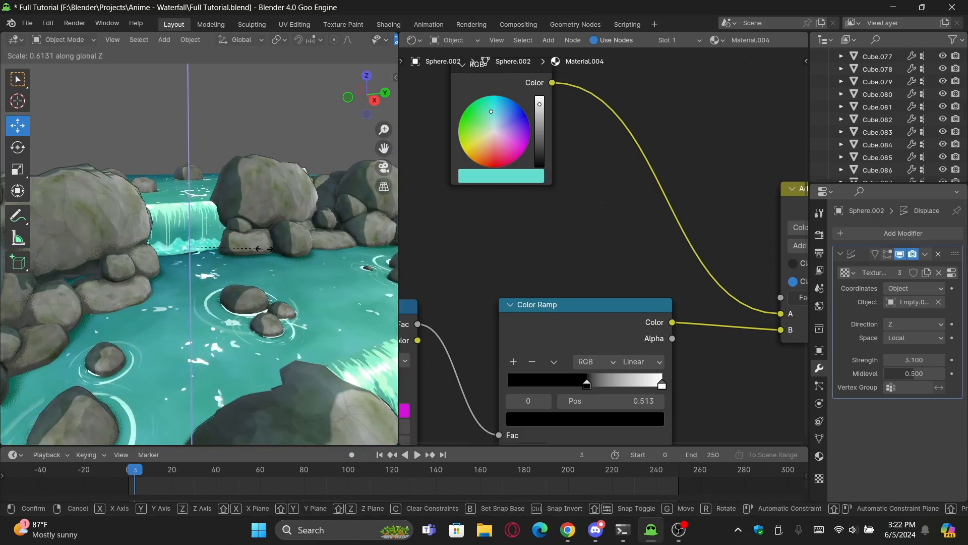
Step: Scale the upper waterfall's splash by 0.541 along Z, adjust its height, and preview it through the camera
click(261, 250)
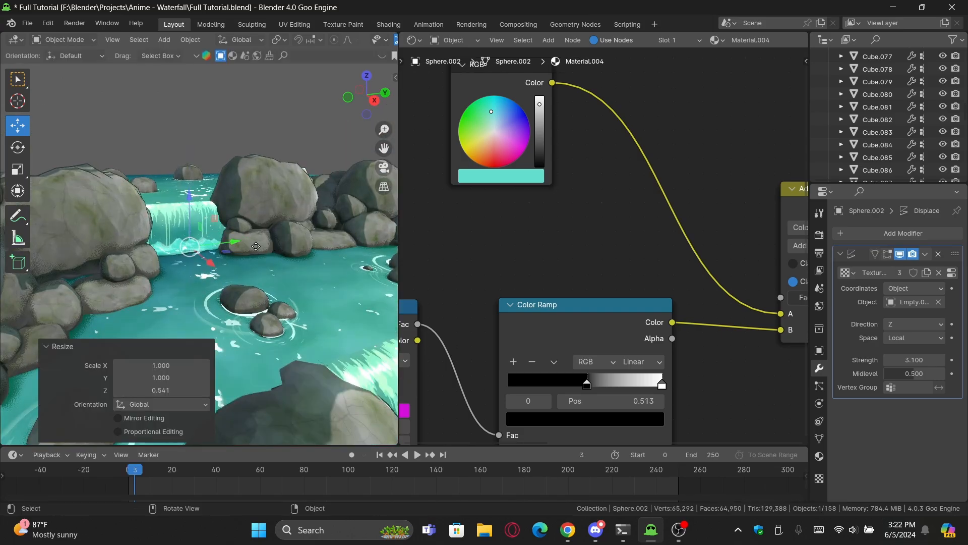
key(g)
key(z)
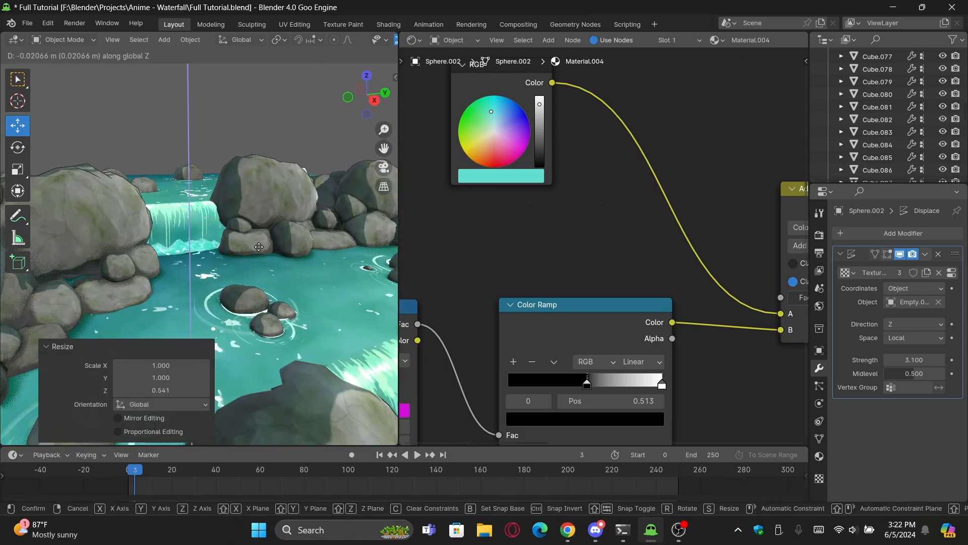
click(260, 246)
key(space)
click(384, 167)
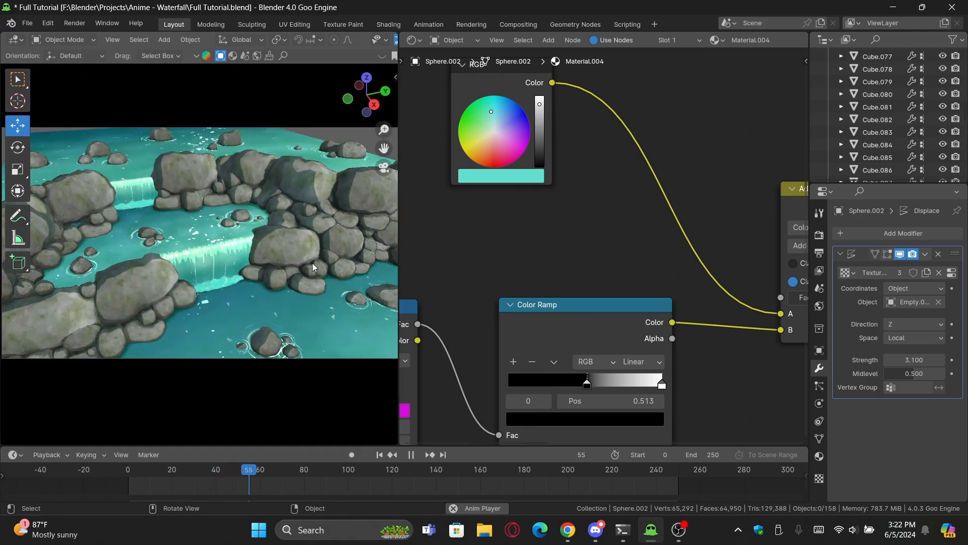
key(space)
Step: Select the lower waterfall's splash and shift its Hue/Saturation/Value and Material Output nodes further along the node graph
scroll(294, 316, up, 5)
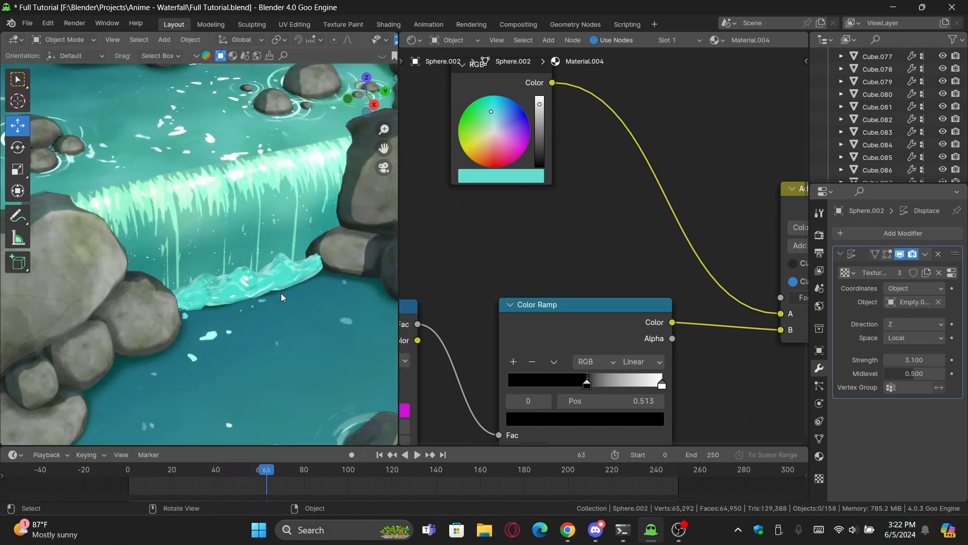
click(274, 277)
middle_drag(647, 309, 620, 303)
middle_drag(568, 352, 340, 437)
drag(590, 153, 702, 271)
key(g)
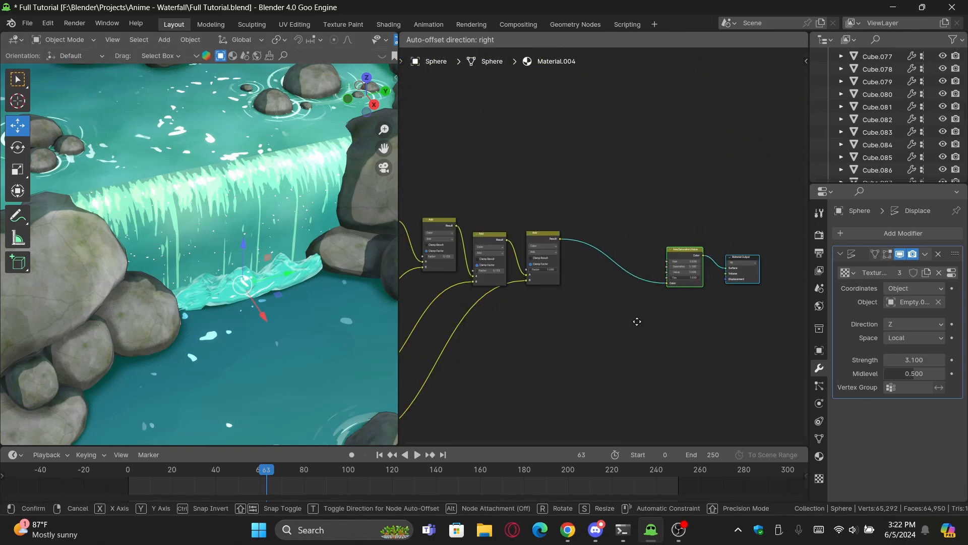
click(704, 334)
Step: Move the Glossy BSDF, Shader to RGB and Color Ramp chain with its Add node away to free space in the graph
scroll(661, 248, down, 2)
middle_drag(477, 350, 709, 219)
drag(460, 296, 632, 343)
middle_drag(656, 323, 581, 333)
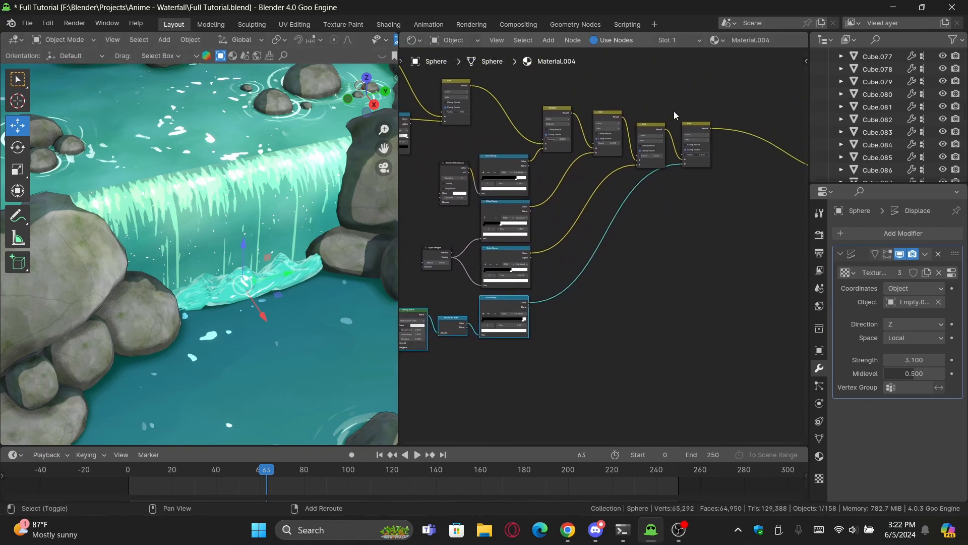
shift+click(695, 131)
key(g)
click(748, 272)
middle_drag(728, 276, 647, 316)
key(g)
click(573, 274)
Step: Duplicate the lowest Layer Weight Color Ramp below the original and connect the Layer Weight's Facing output to its Fac
scroll(454, 317, up, 3)
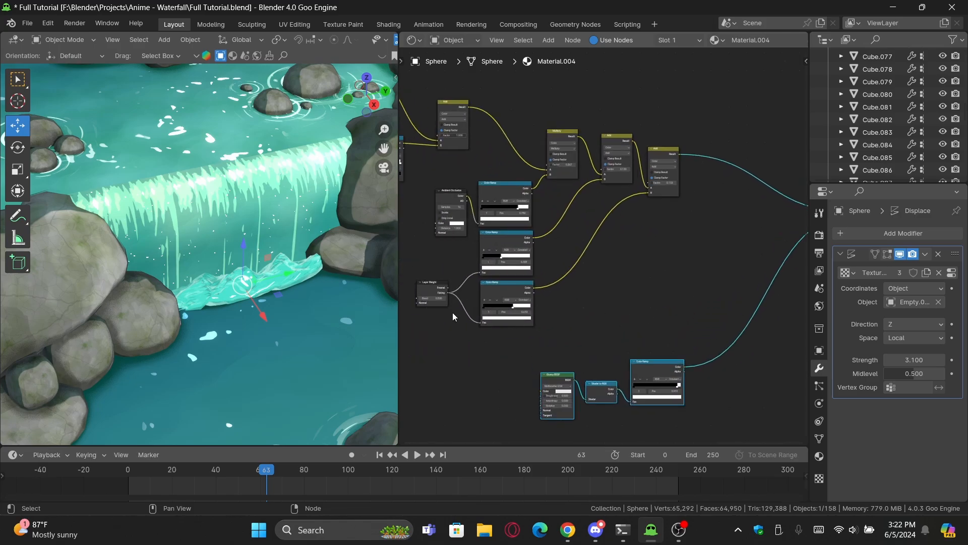
middle_drag(453, 317, 542, 274)
scroll(600, 248, up, 4)
click(605, 255)
middle_drag(639, 273, 578, 244)
key(shift+d)
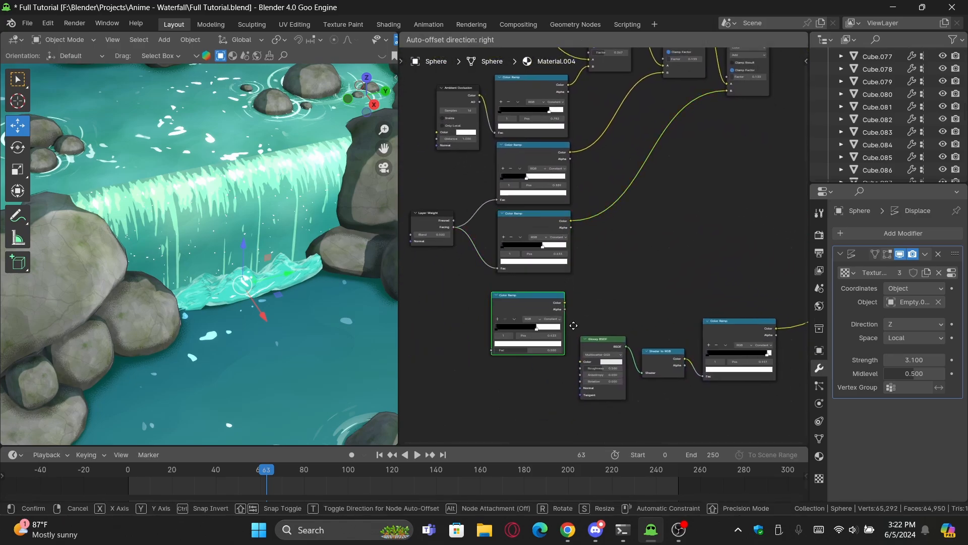
click(582, 315)
middle_drag(527, 290, 627, 256)
scroll(626, 256, up, 2)
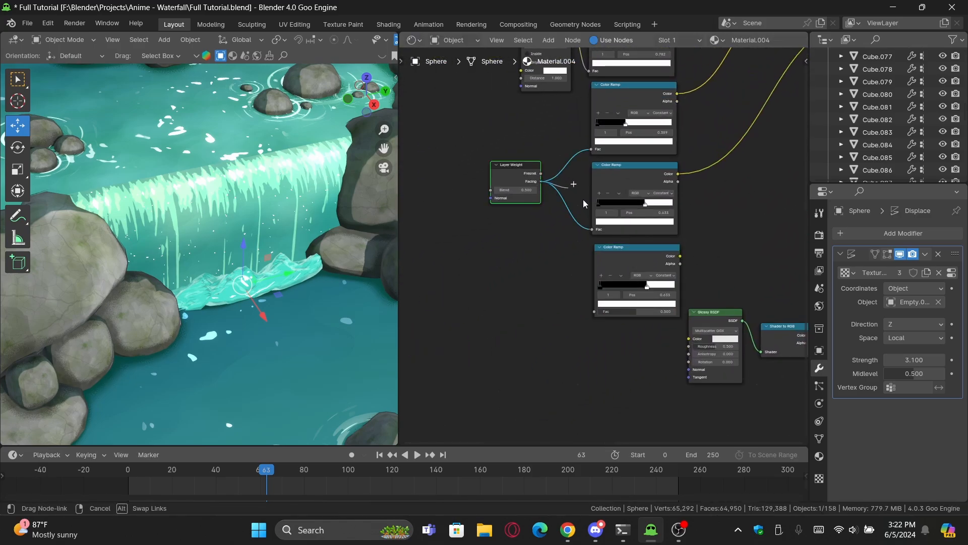
Step: Duplicate the last Add node in the main chain, insert the copy after it, and connect the new Color Ramp to its B input
middle_drag(707, 113, 535, 293)
middle_drag(761, 132, 637, 192)
scroll(637, 192, down, 3)
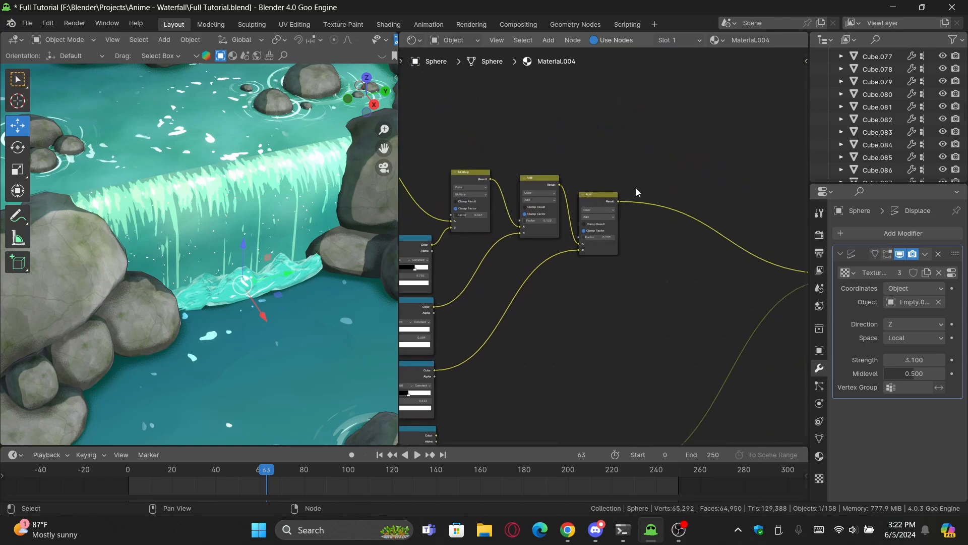
key(shift+d)
click(659, 195)
middle_drag(607, 338, 680, 247)
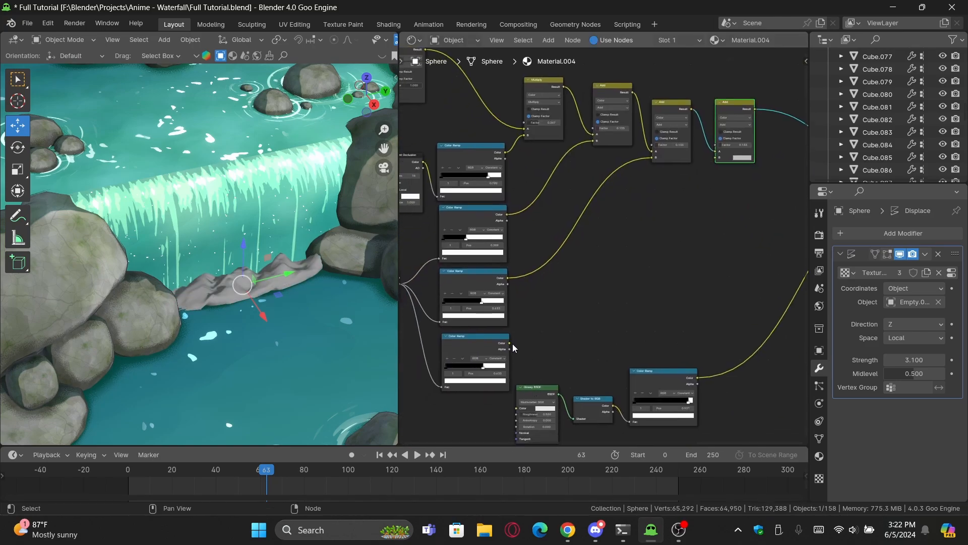
drag(694, 207, 719, 161)
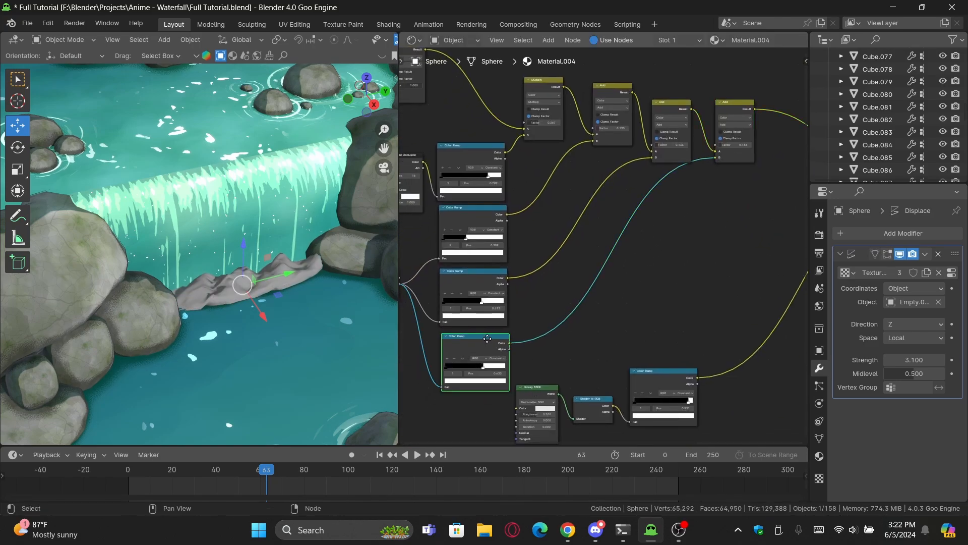
Step: Increase the Factor of the newly inserted Add node
drag(487, 338, 489, 336)
click(737, 152)
middle_drag(771, 176, 656, 296)
scroll(678, 303, up, 15)
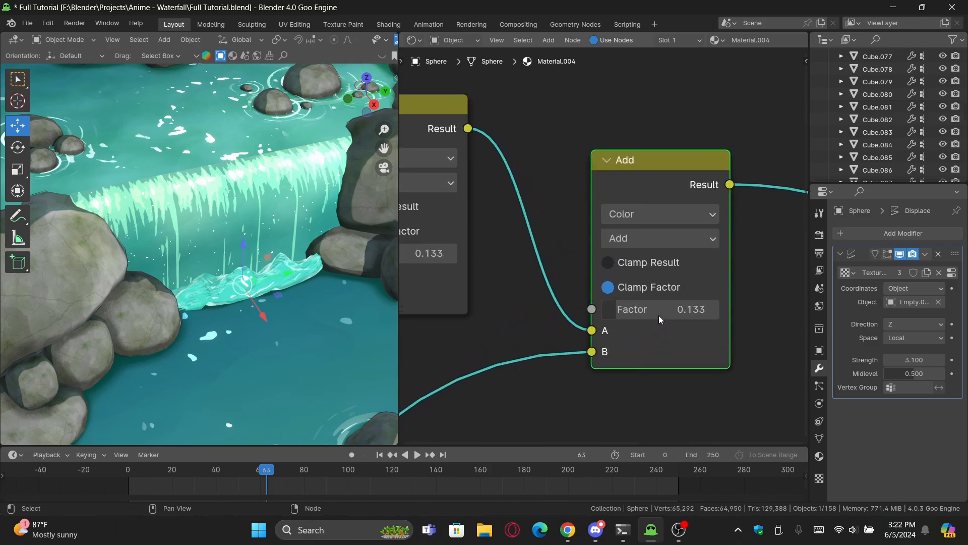
drag(659, 324, 793, 324)
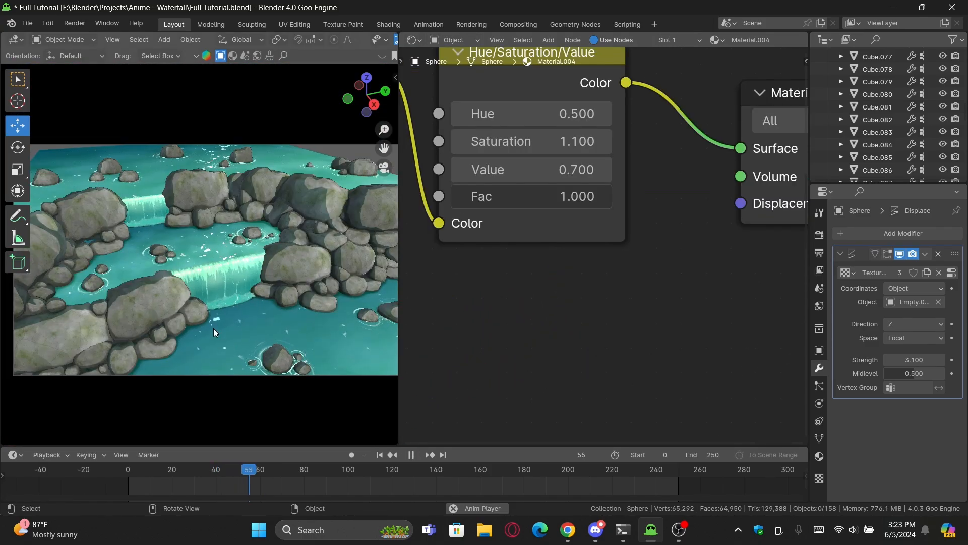
Step: Examine the updated splashes from around the scene and through the camera
key(space)
middle_drag(264, 311, 299, 303)
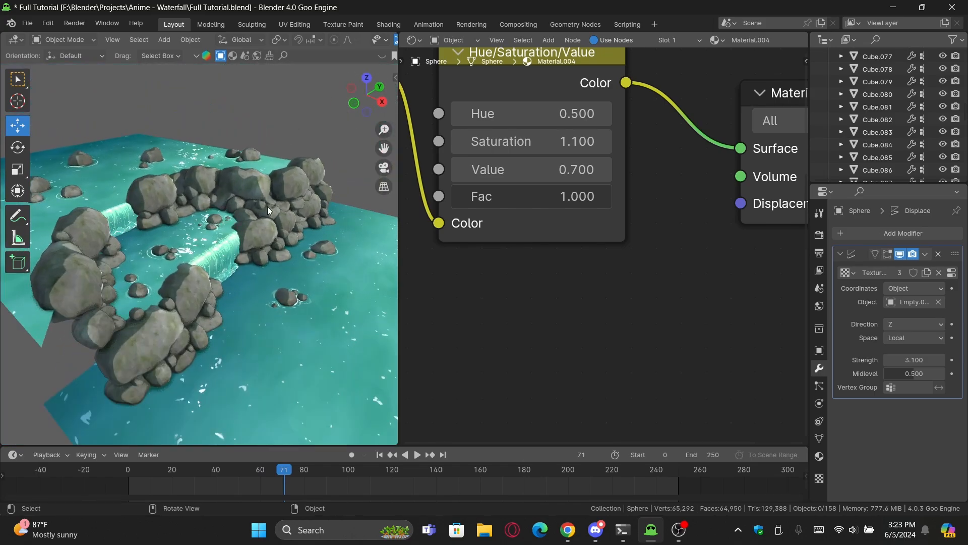
click(382, 169)
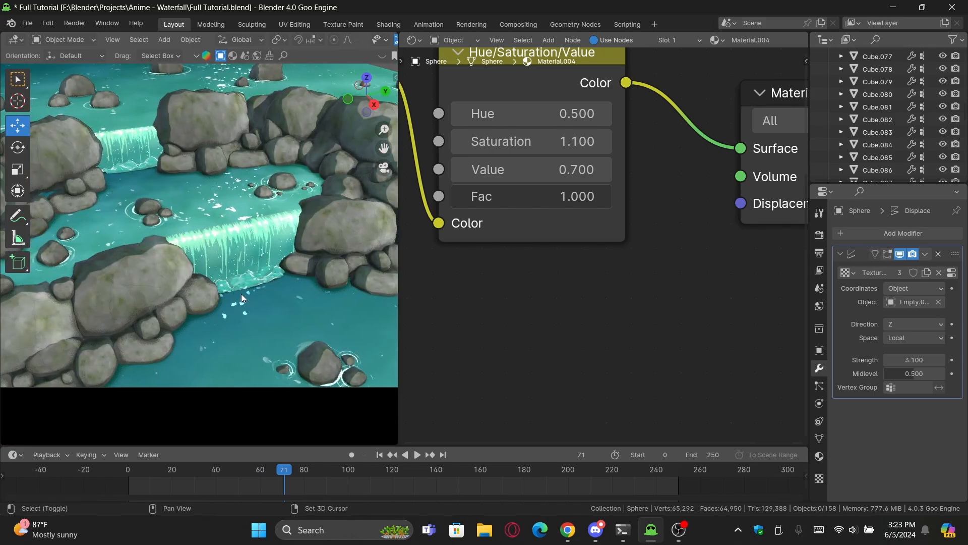
middle_drag(241, 293, 149, 189)
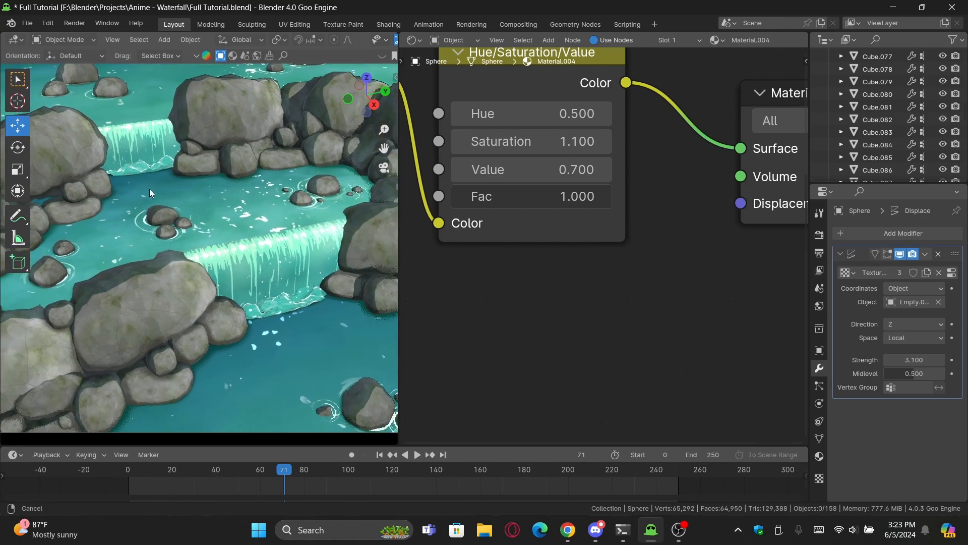
scroll(150, 196, down, 2)
Step: Add a 2 m plane mesh and move it about 5.39 m along X, out in front of the waterfall rocks
middle_drag(283, 270, 215, 285)
key(shift+a)
mouse_move(238, 263)
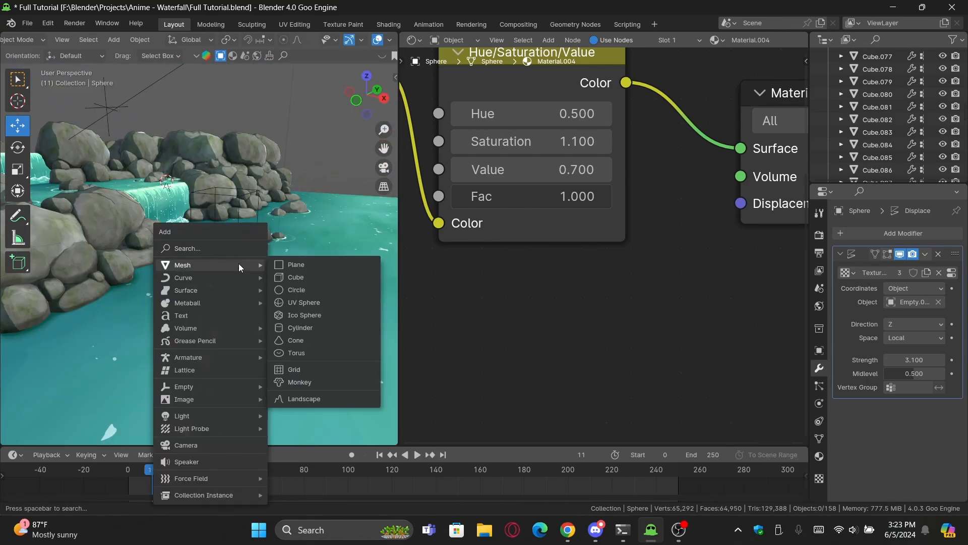
click(279, 265)
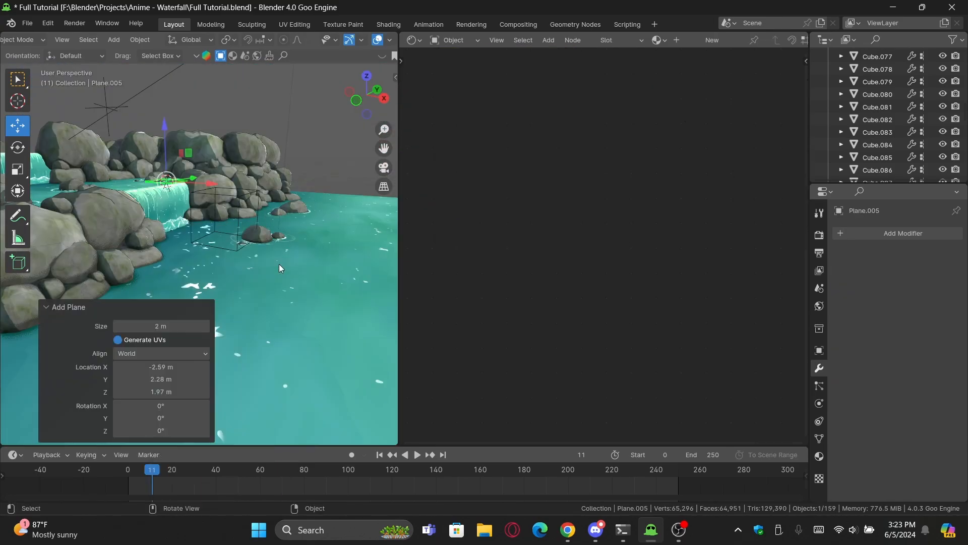
middle_drag(279, 264, 207, 353)
drag(212, 270, 297, 316)
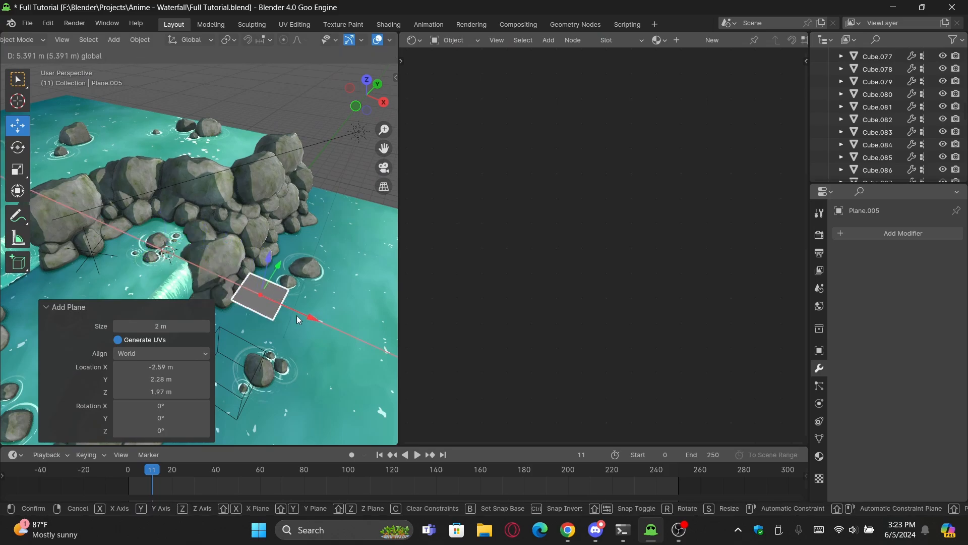
shift+middle_drag(297, 315, 247, 268)
key(s)
key(x)
key(Escape)
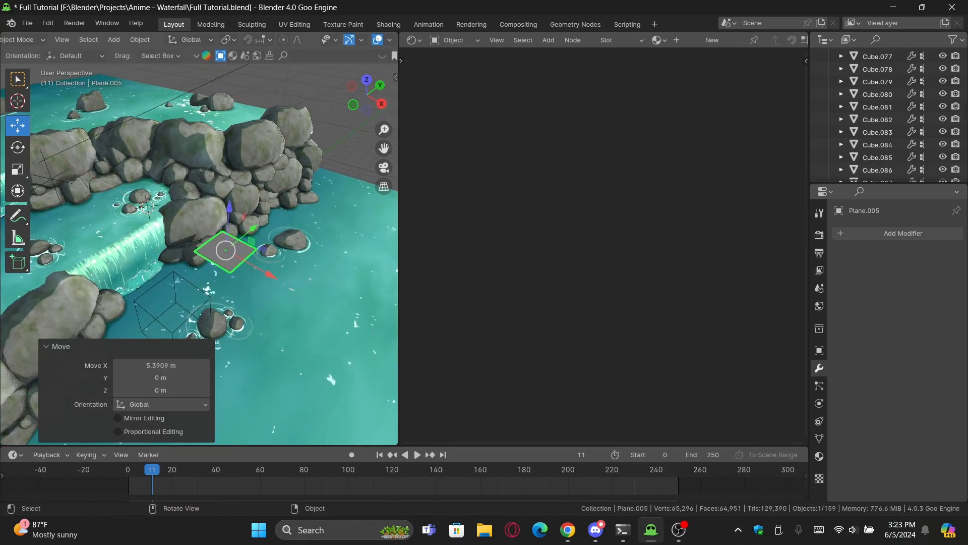
Step: Resize the new plane along the Y axis, finishing with a scale factor of about 0.62
key(s)
key(y)
click(349, 108)
middle_drag(282, 225, 211, 196)
key(s)
key(y)
click(247, 229)
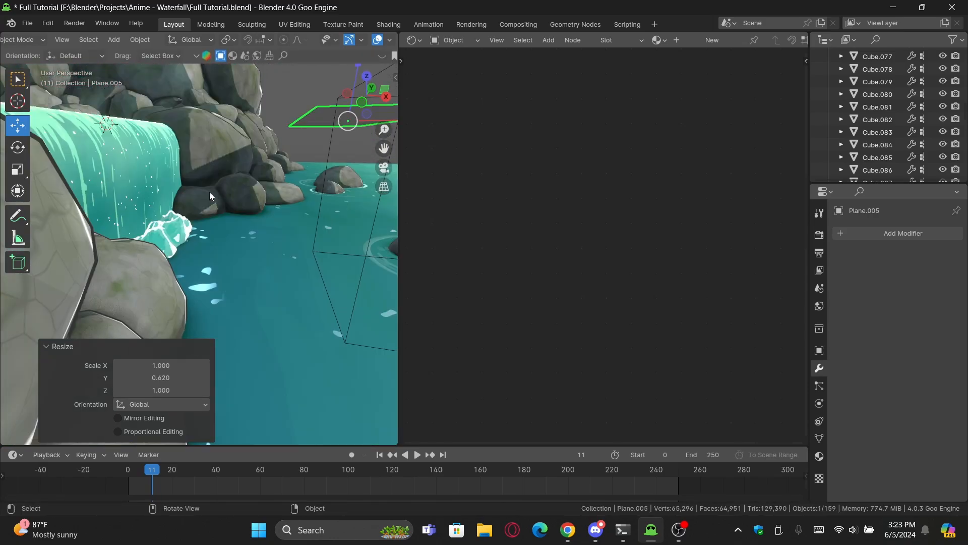
Step: Rotate the plane 45° about the global Y axis
middle_drag(297, 196, 284, 150)
text(r)
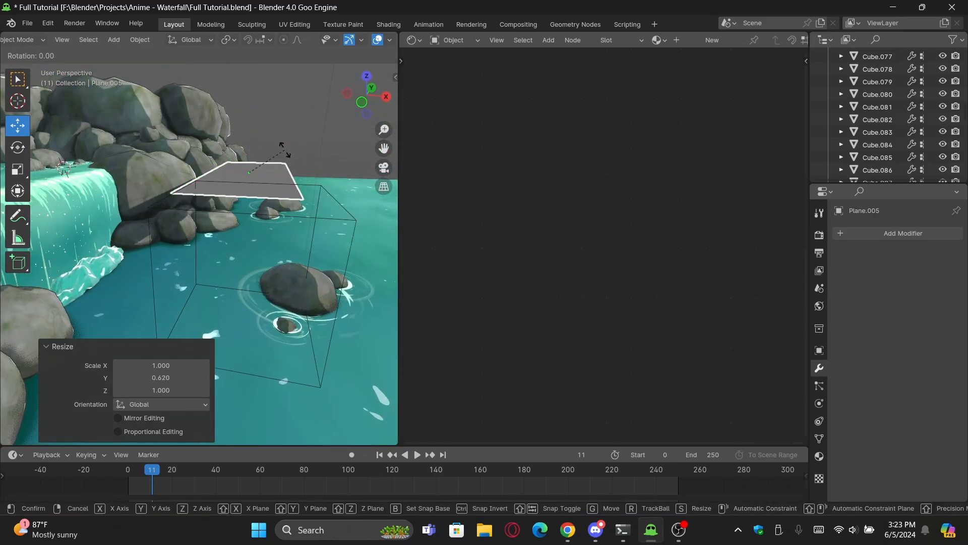
text(y45)
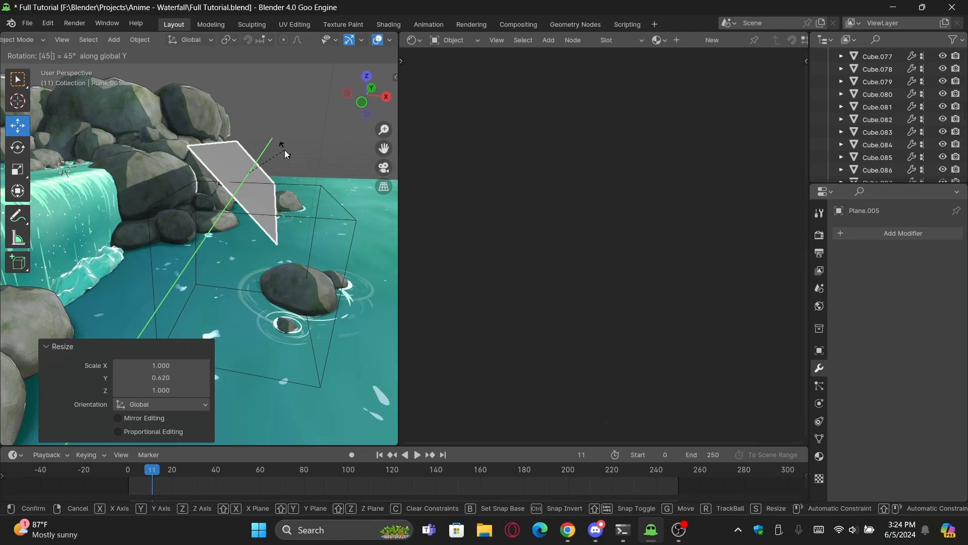
key(Return)
Step: Create a new material for the plane and set its Shadow Mode to None
click(819, 456)
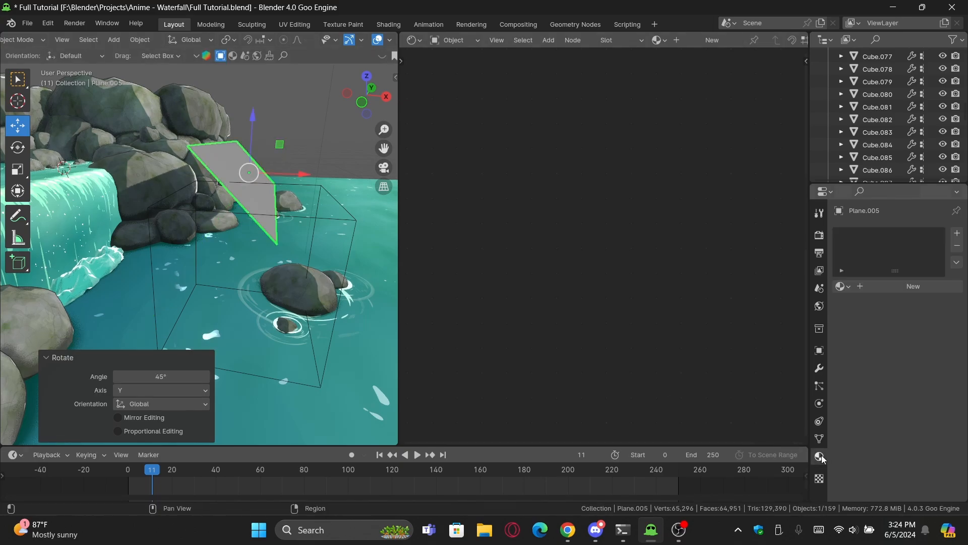
click(907, 289)
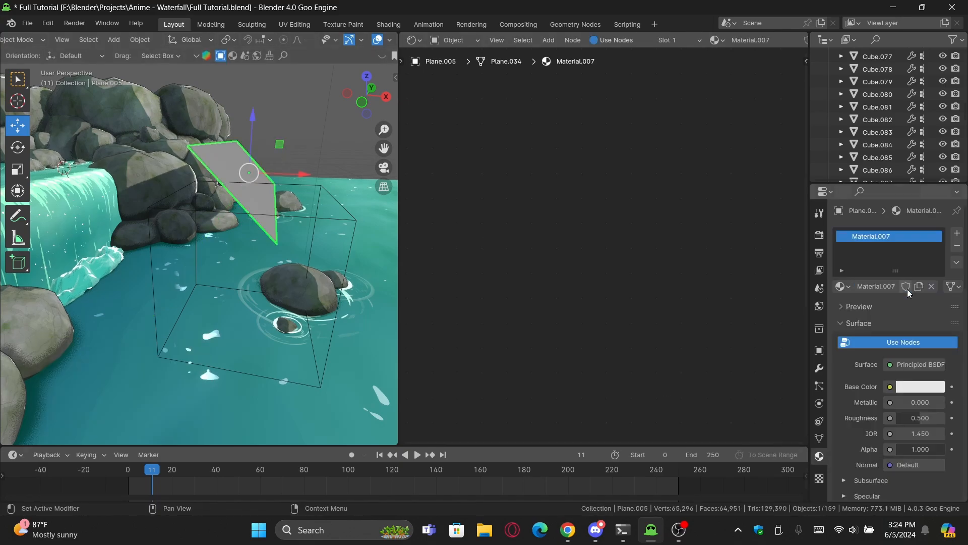
scroll(913, 339, down, 12)
click(916, 343)
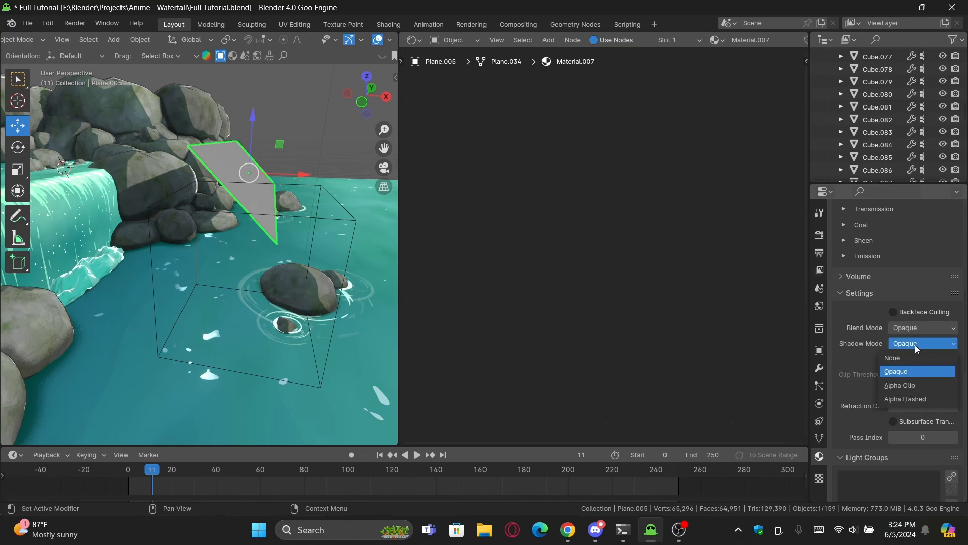
click(910, 358)
Step: Move the tilted plane to the splash at the lower waterfall's base, add a particle system to it and preview the emission
drag(275, 145, 169, 212)
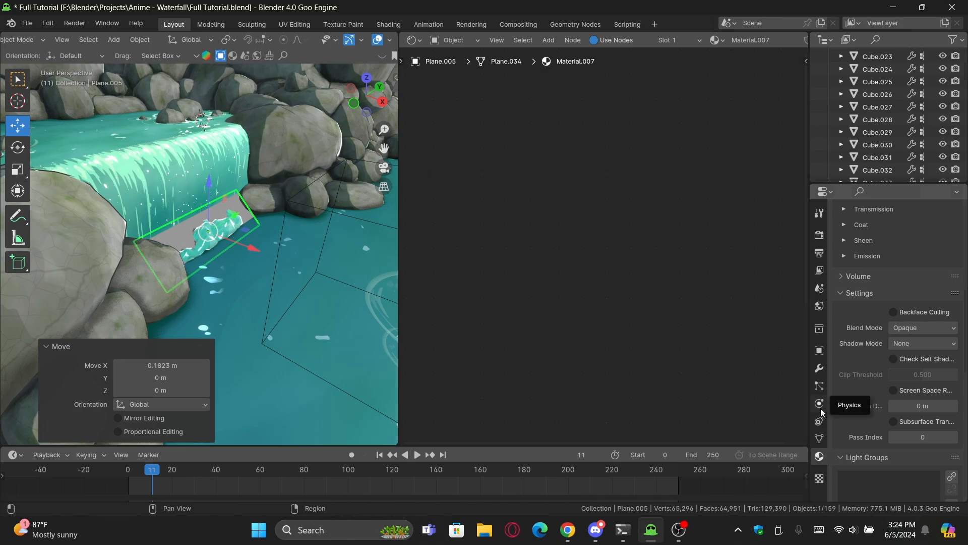
click(819, 386)
scroll(275, 335, up, 3)
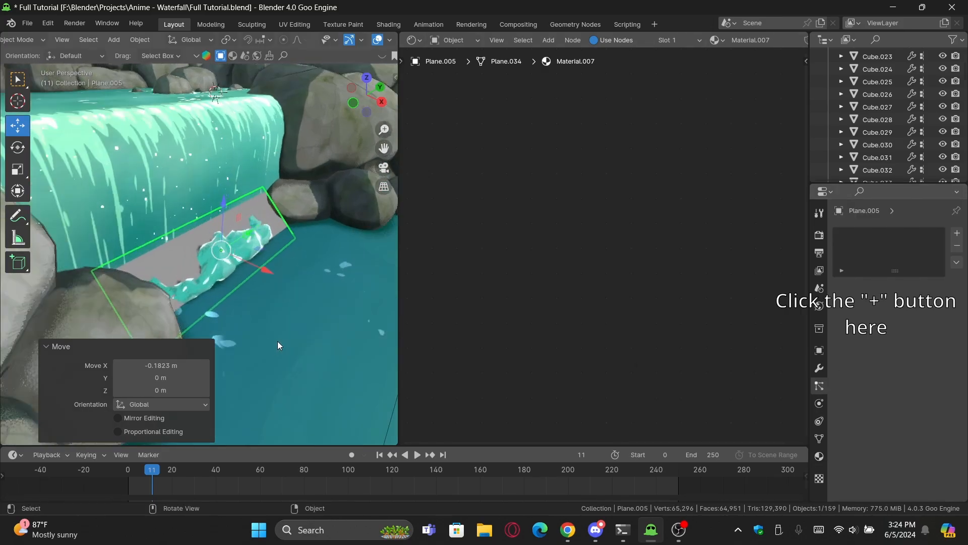
scroll(278, 344, up, 2)
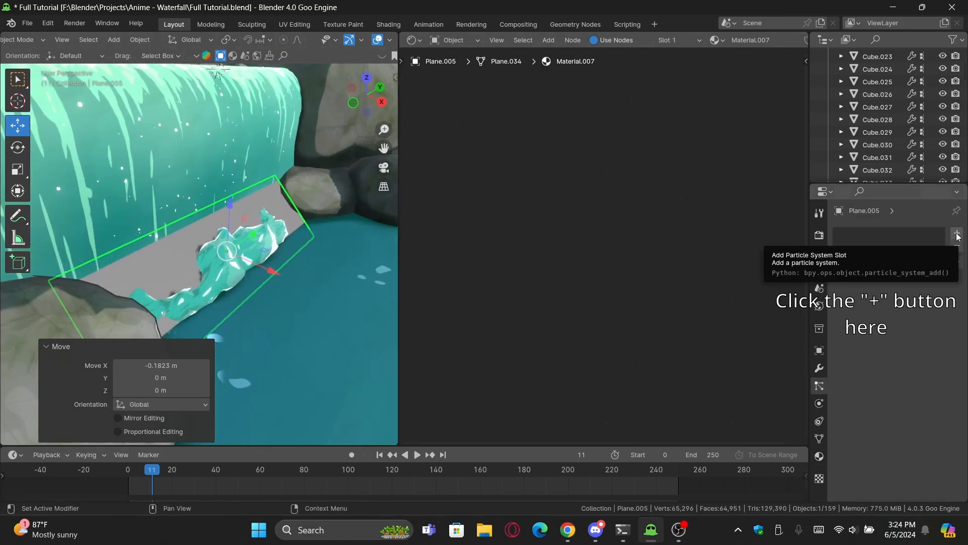
click(956, 235)
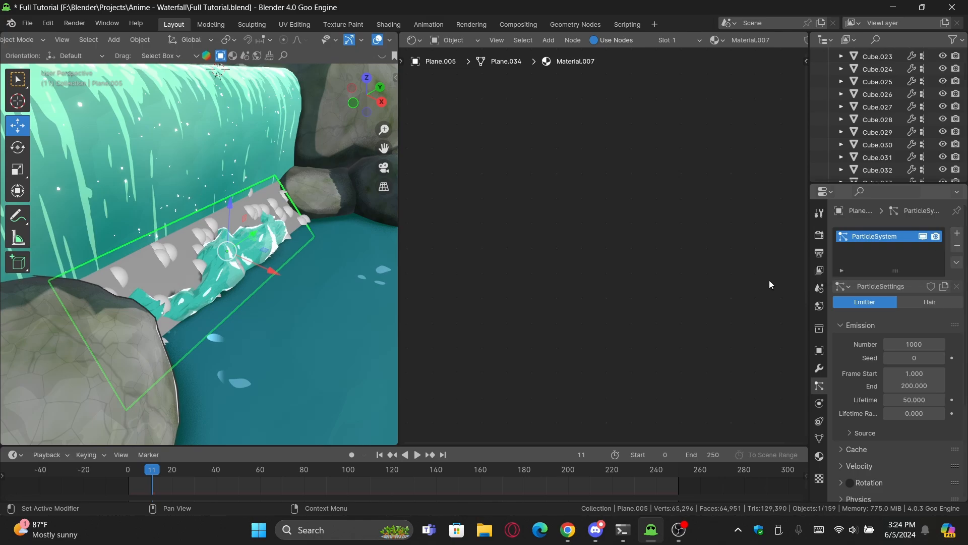
scroll(239, 306, down, 2)
key(space)
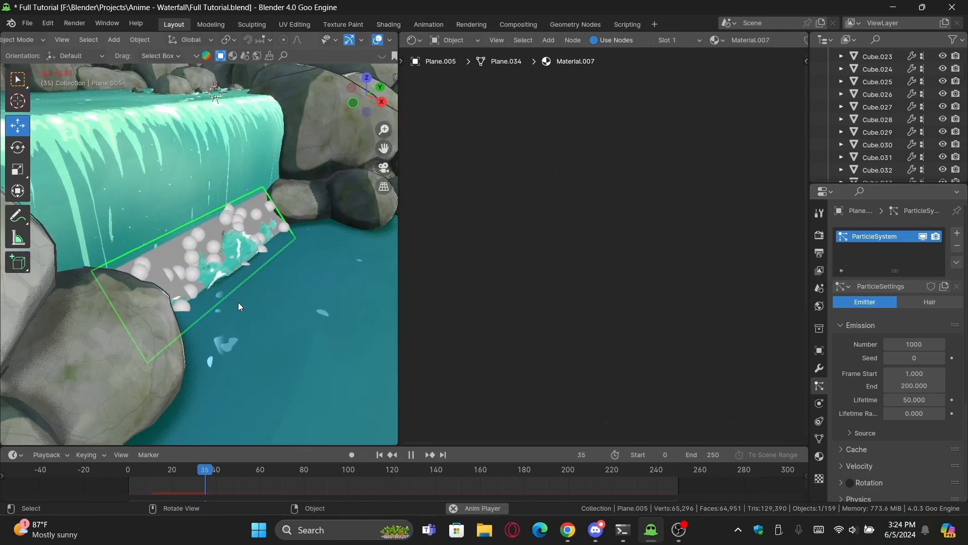
key(space)
Step: Raise the particles' Normal velocity to 5.72 m/s, playing the animation to check the spray
scroll(888, 378, down, 2)
scroll(908, 343, down, 4)
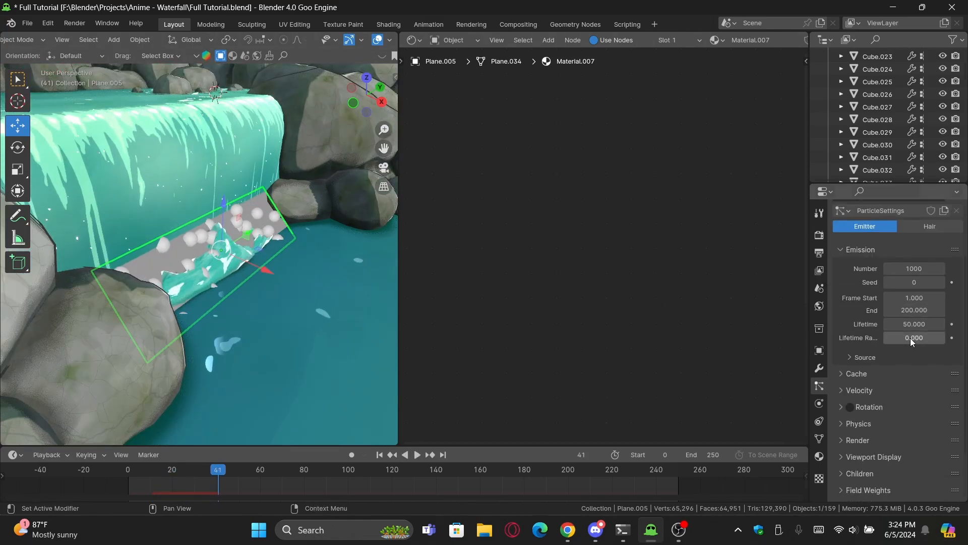
click(840, 327)
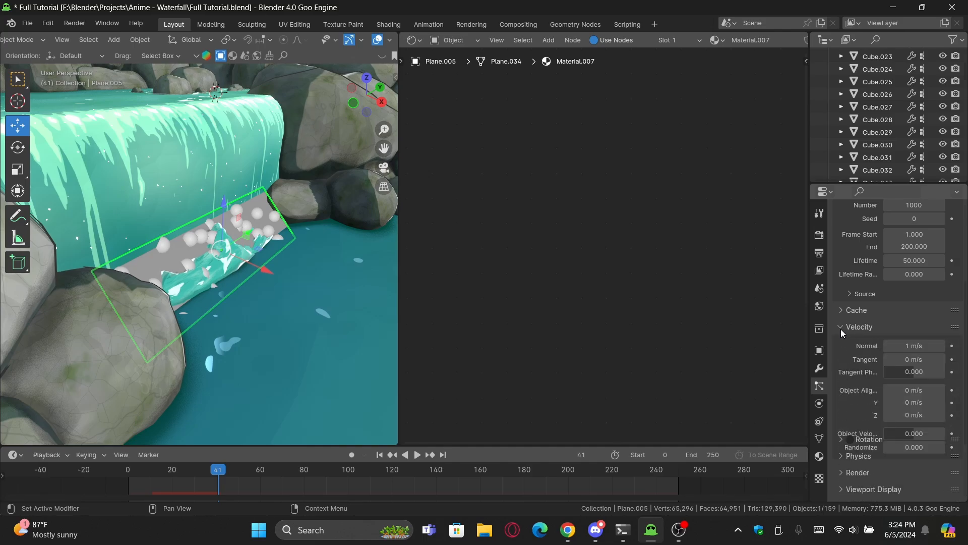
drag(914, 345, 926, 345)
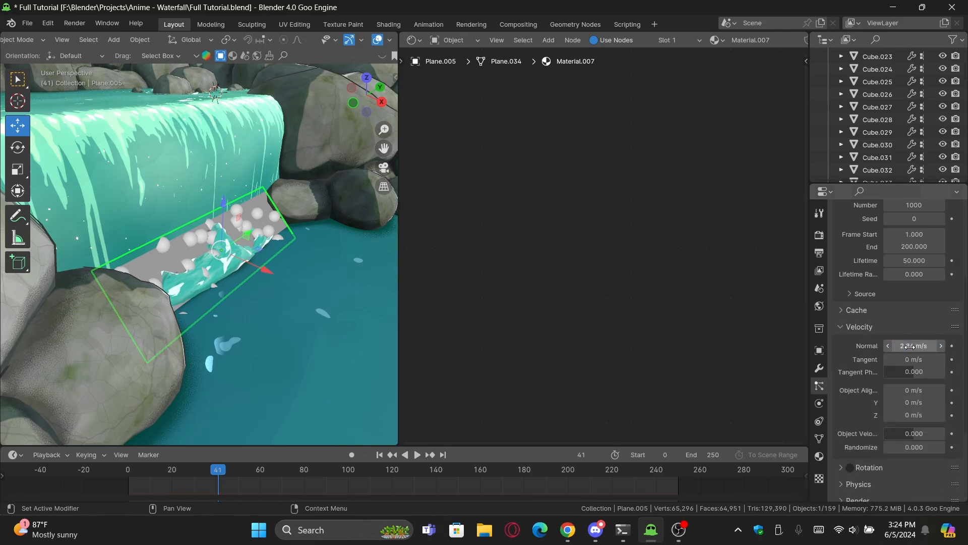
key(space)
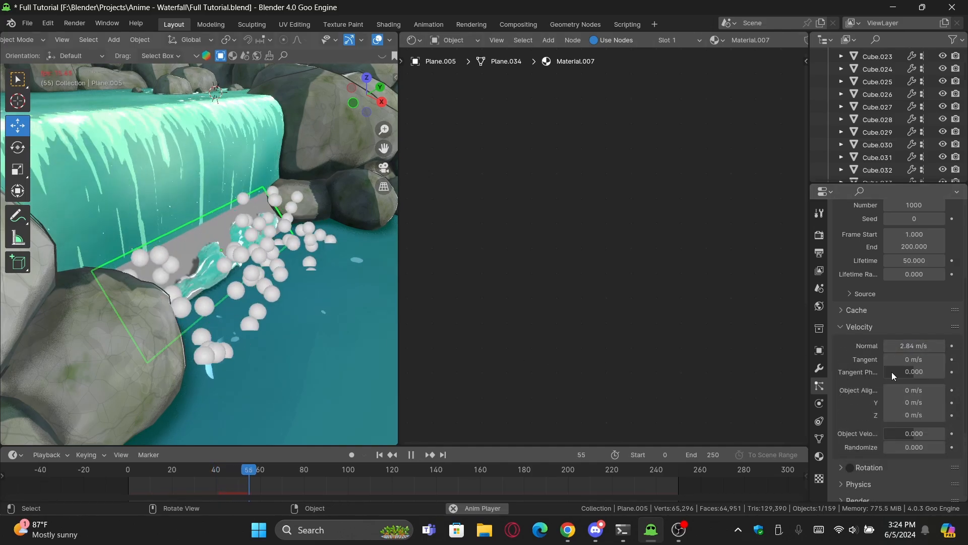
key(space)
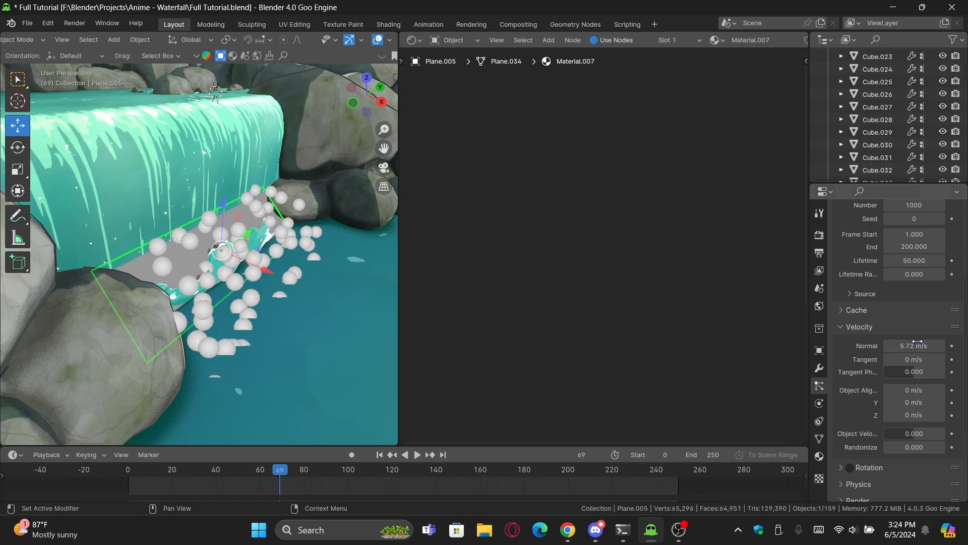
key(space)
scroll(287, 322, down, 8)
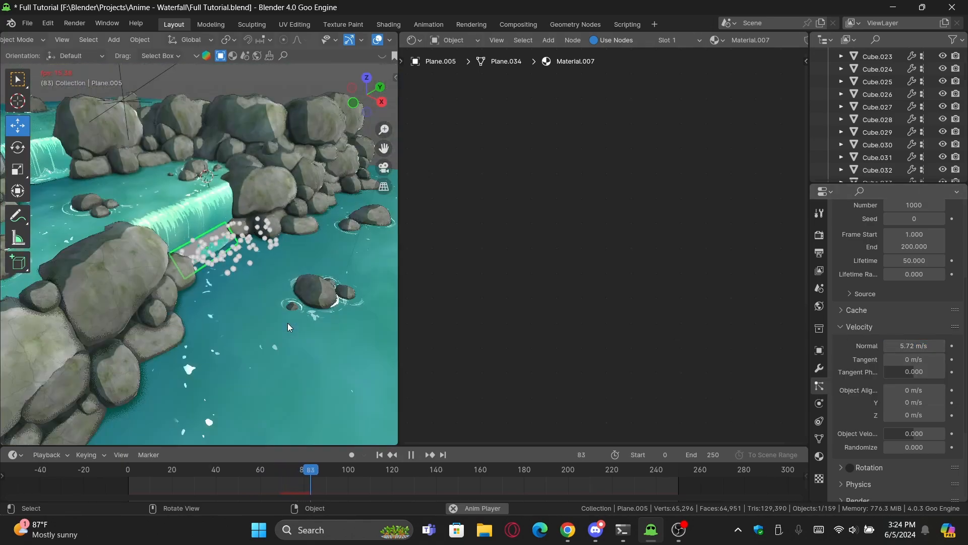
key(space)
Step: Duplicate the emitter plane and raise the copy along Z, well above the scene
middle_drag(287, 322, 271, 379)
key(shift+d)
right_click(272, 380)
key(g)
key(z)
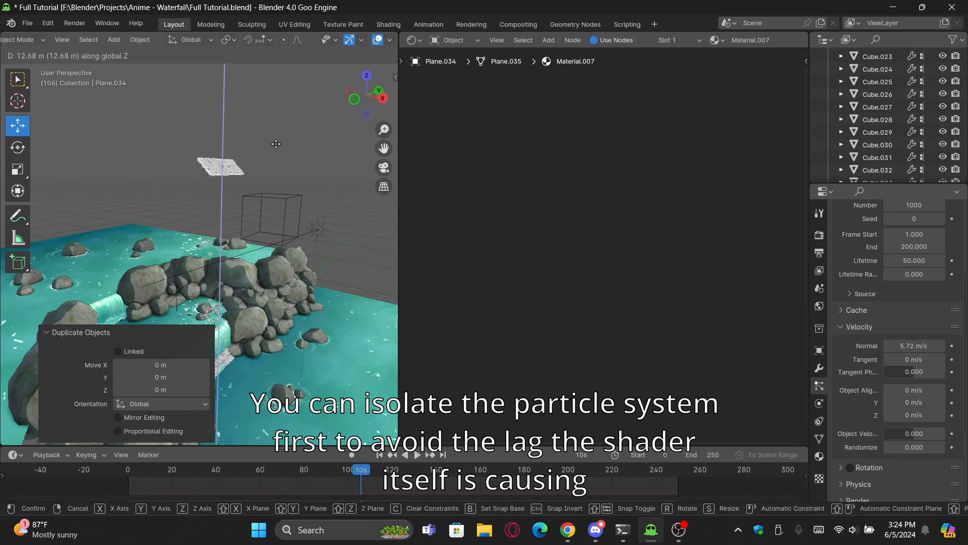
click(272, 182)
shift+middle_drag(272, 182, 241, 310)
key(g)
key(z)
click(204, 180)
shift+middle_drag(205, 180, 201, 291)
scroll(201, 292, up, 4)
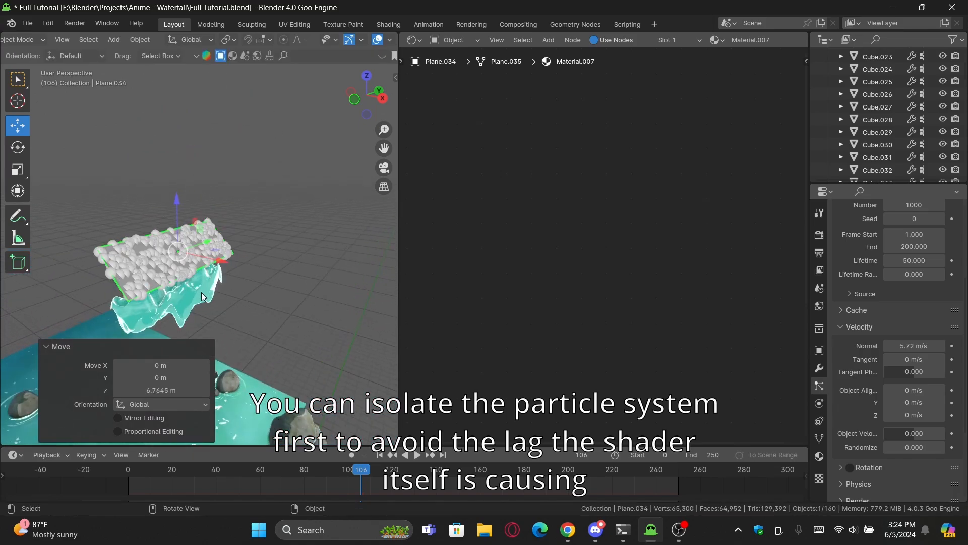
Step: Delete the splash copy beneath the raised emitter plane and play back the isolated particle system
click(204, 297)
key(Delete)
click(203, 256)
key(space)
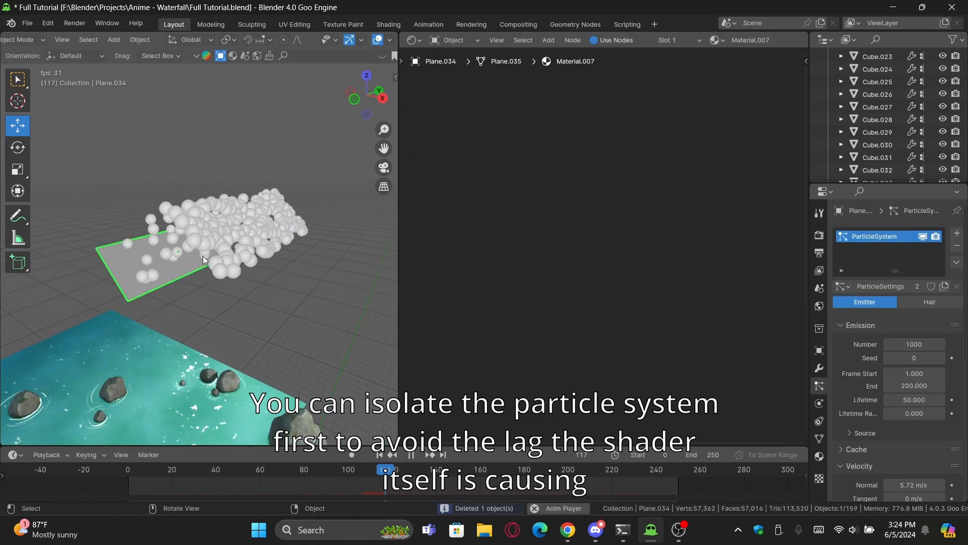
middle_drag(356, 176, 353, 195)
key(space)
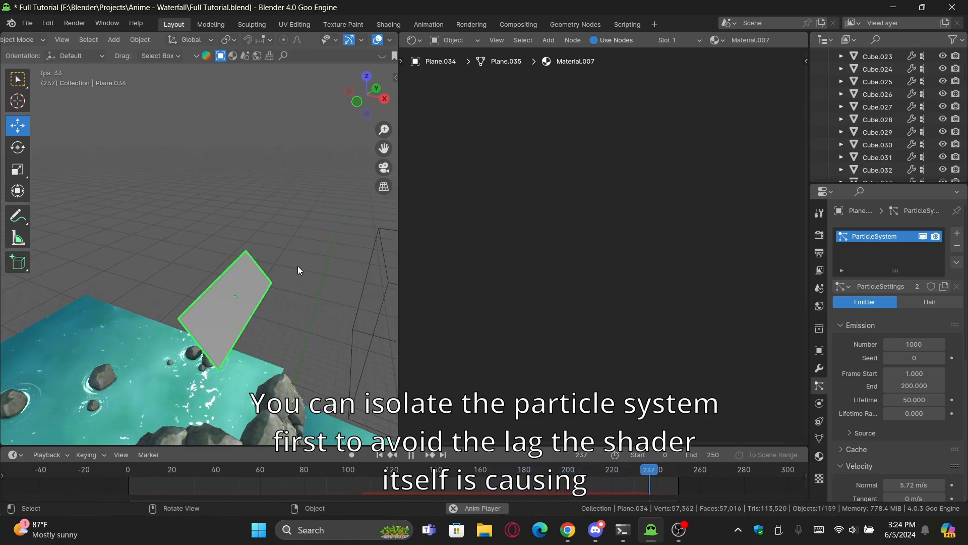
Step: Set the particle Lifetime to 1000 and play the animation to check the emission
scroll(899, 359, down, 3)
click(920, 349)
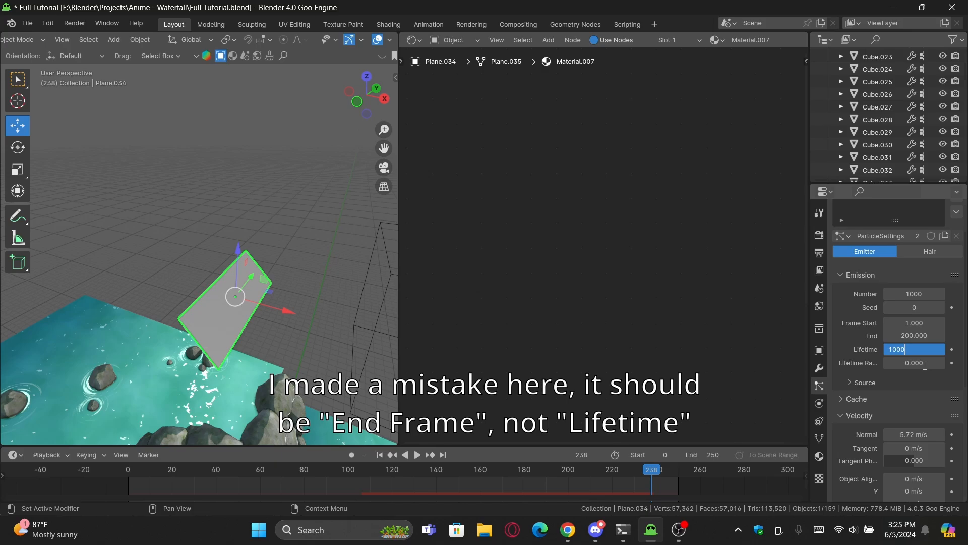
text(1000)
key(Return)
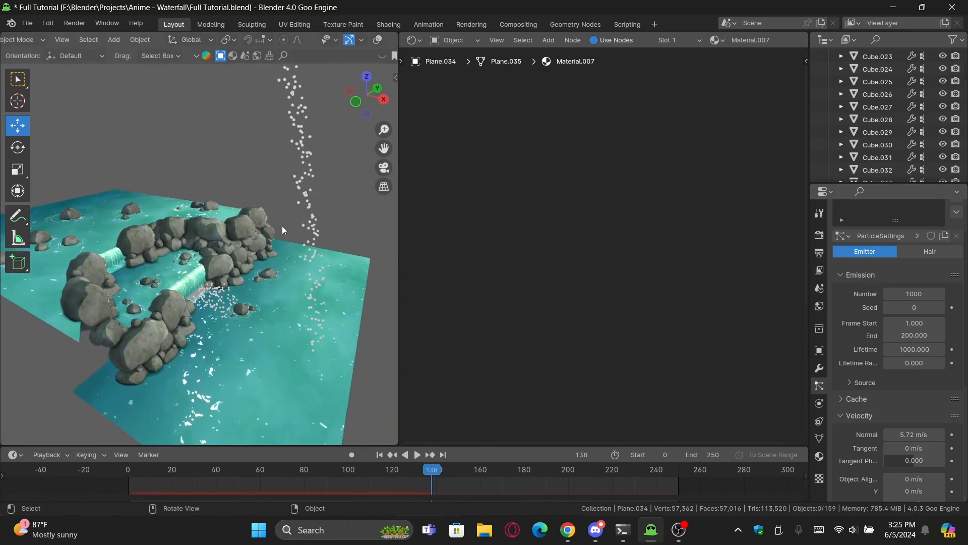
key(space)
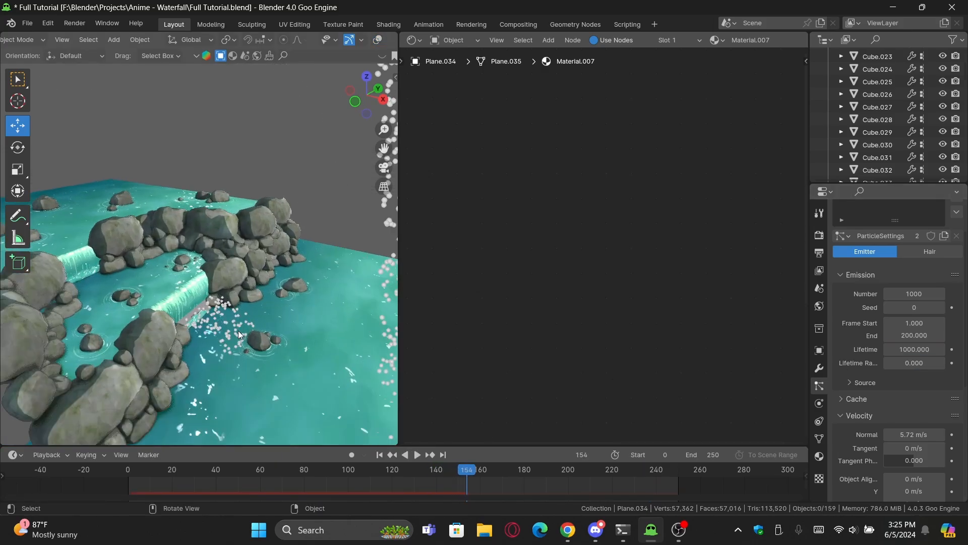
key(space)
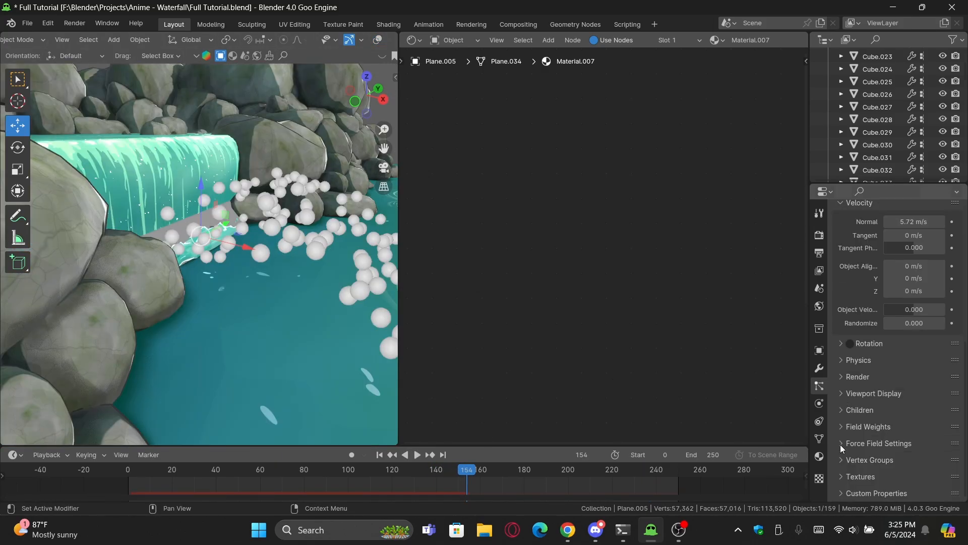
Step: Lower the Gravity value in the particle system's field weights and play back the particle arc
click(841, 426)
scroll(841, 429, down, 5)
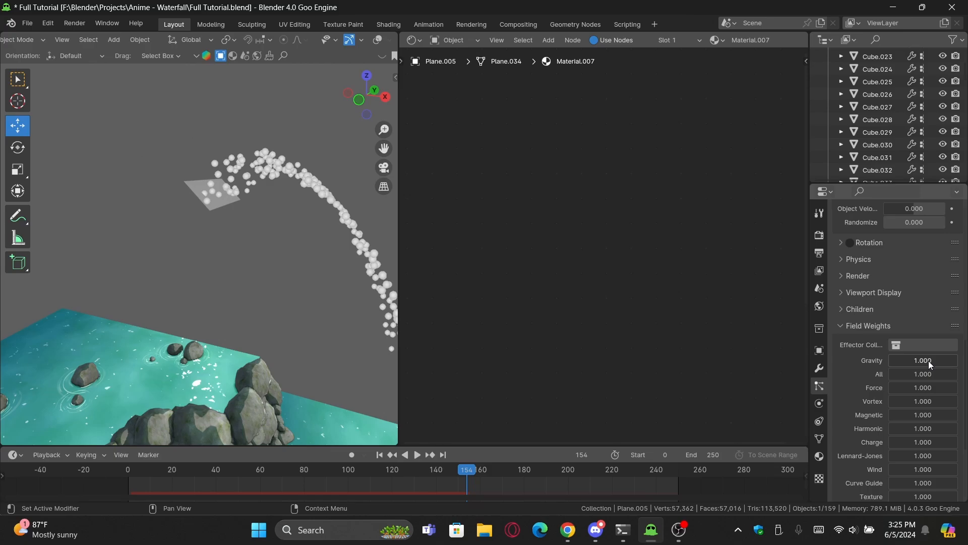
drag(928, 361, 912, 361)
key(space)
scroll(301, 240, down, 2)
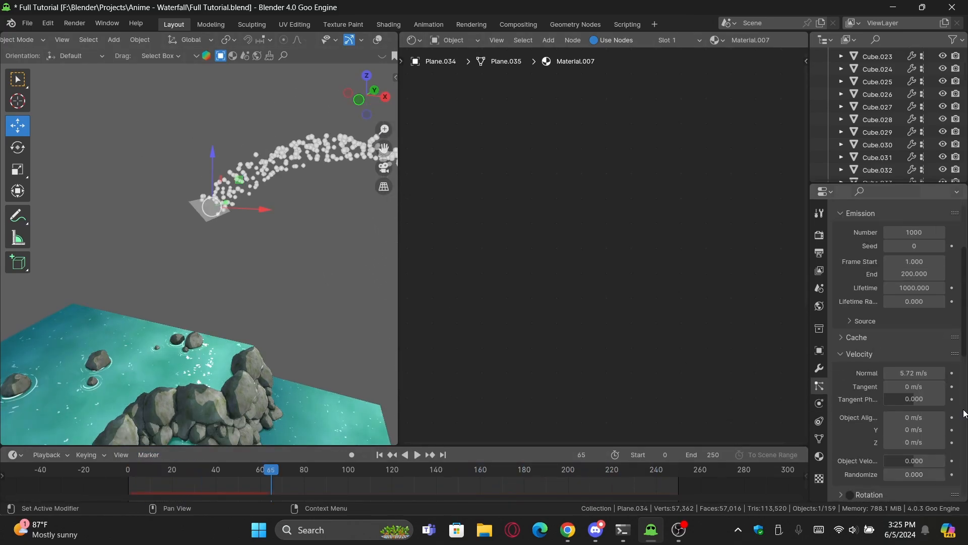
Step: Set the particle emission's End frame to 1000
scroll(938, 398, up, 2)
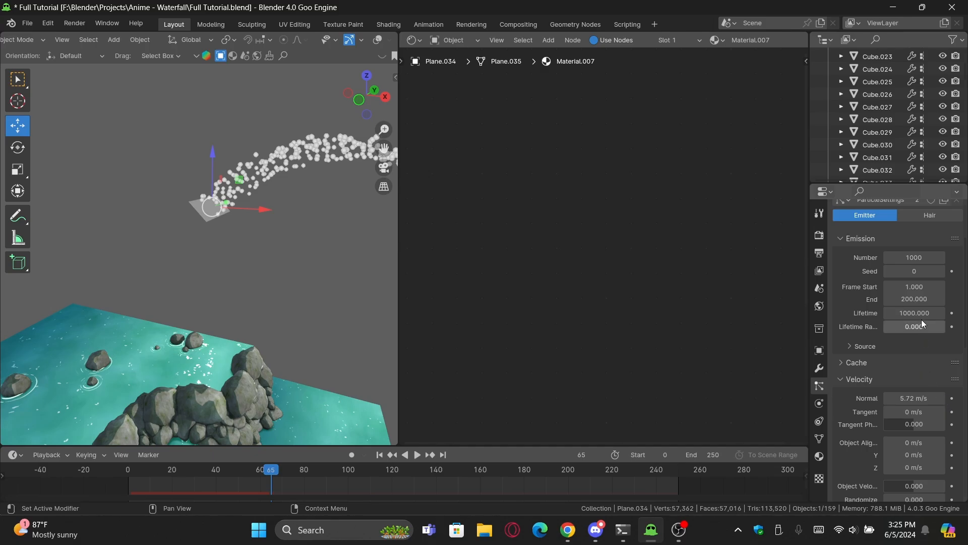
click(921, 299)
text(10)
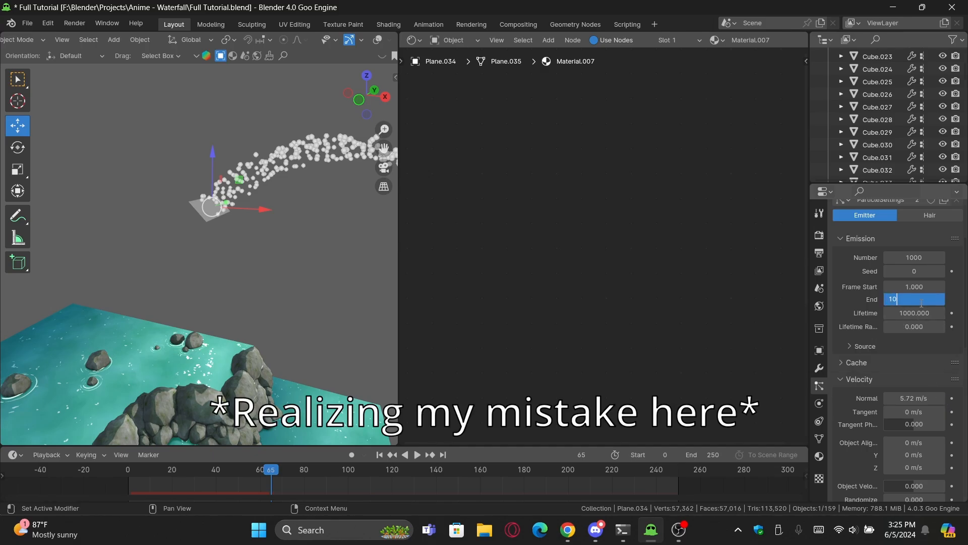
text(00)
key(Return)
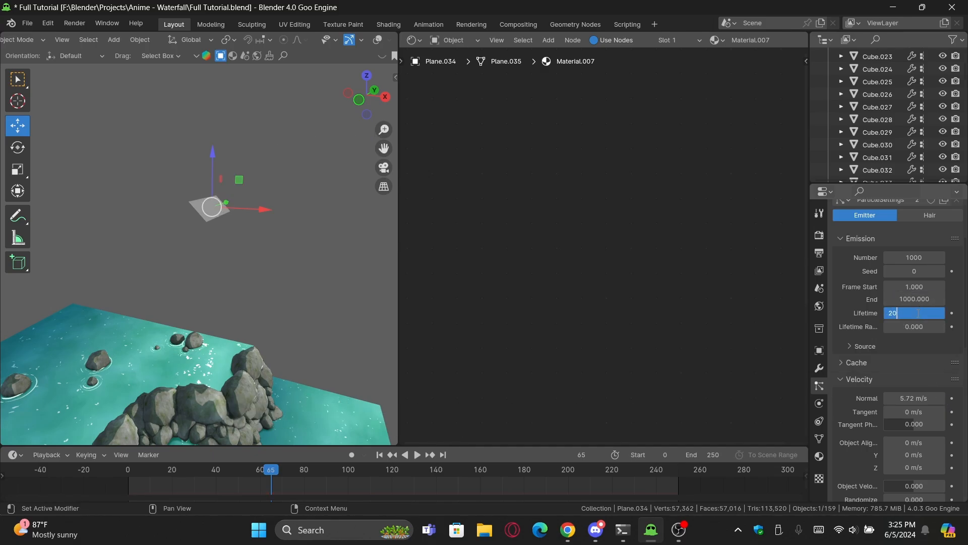
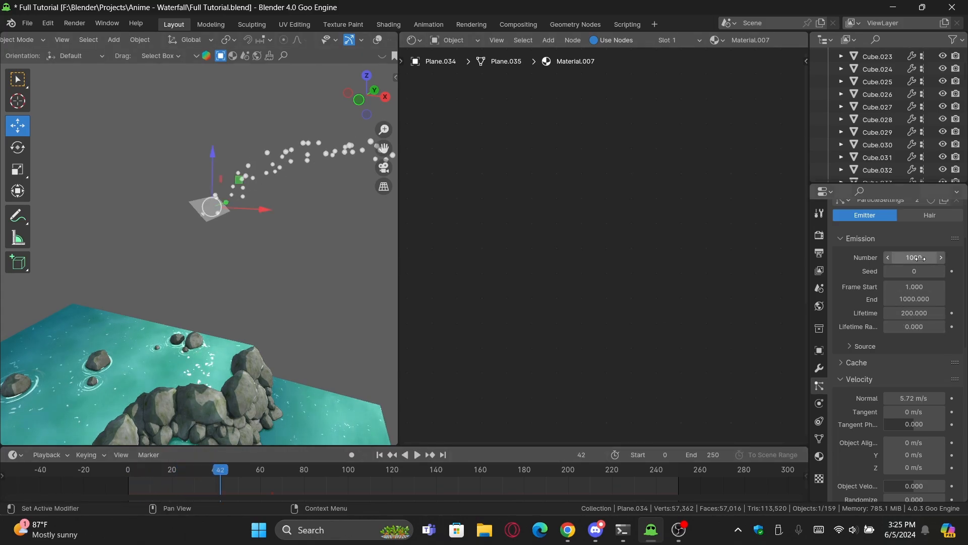
Step: Set the particle emission Number to 10000 and play back the animation from the first frame
text(0)
key(Return)
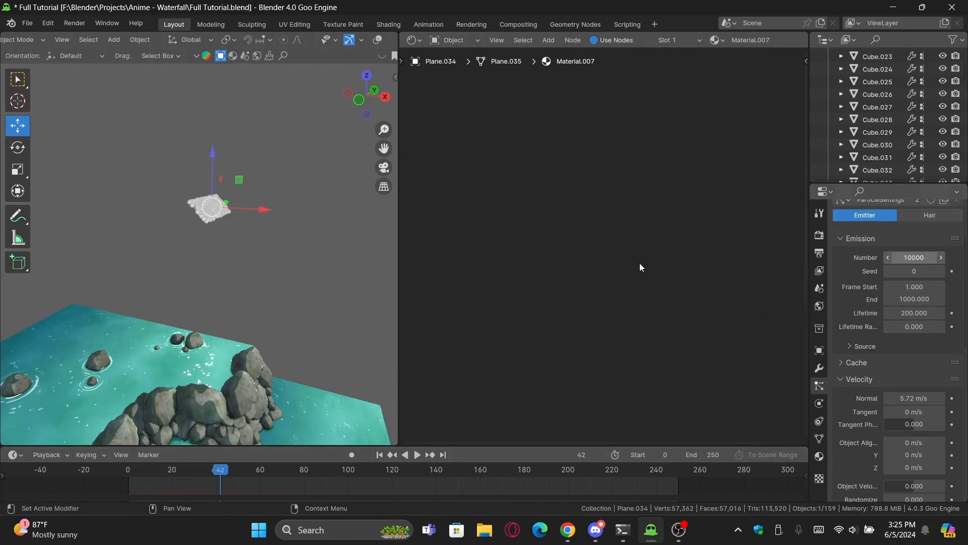
key(shift+Left)
key(space)
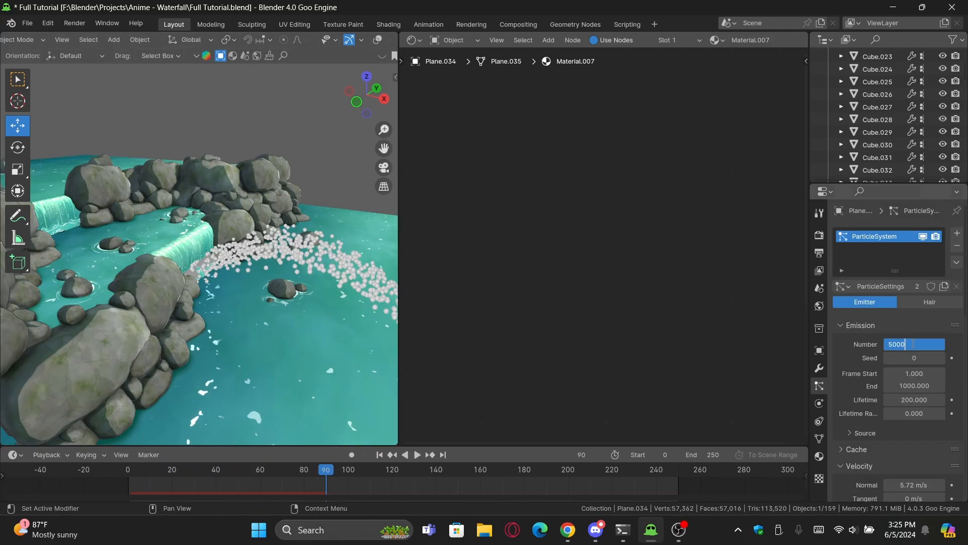
Step: Set the particle emission Number to 5000 and play back the spray from the start
key(Return)
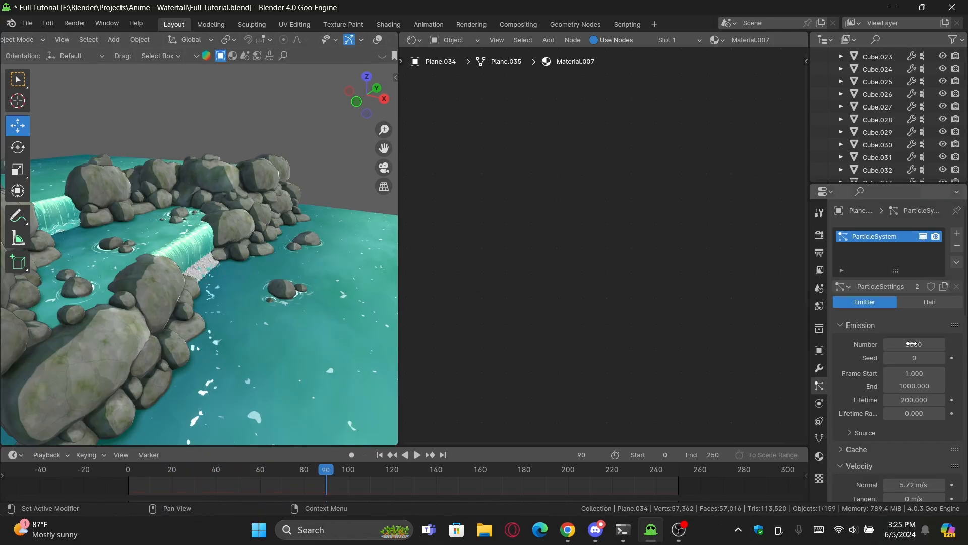
key(shift+Left)
key(space)
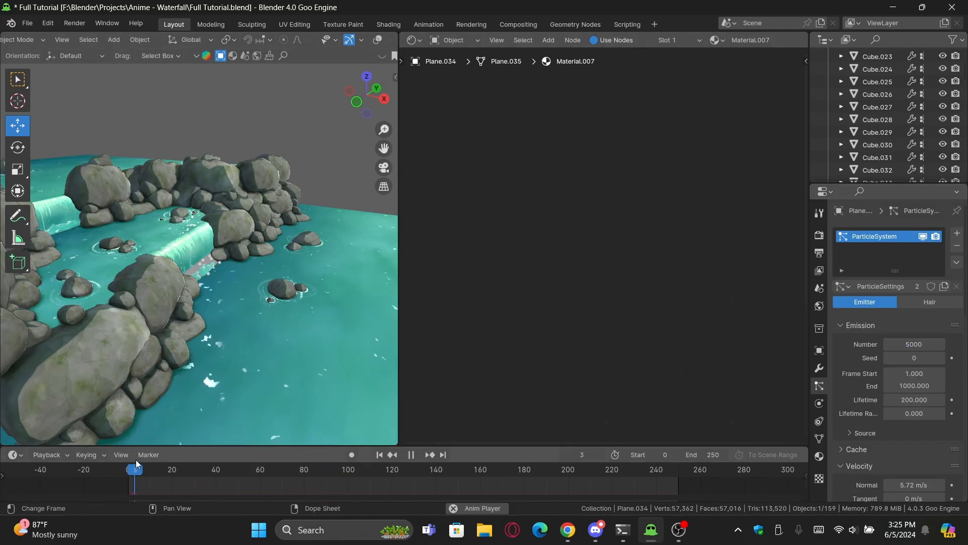
key(space)
scroll(945, 414, down, 15)
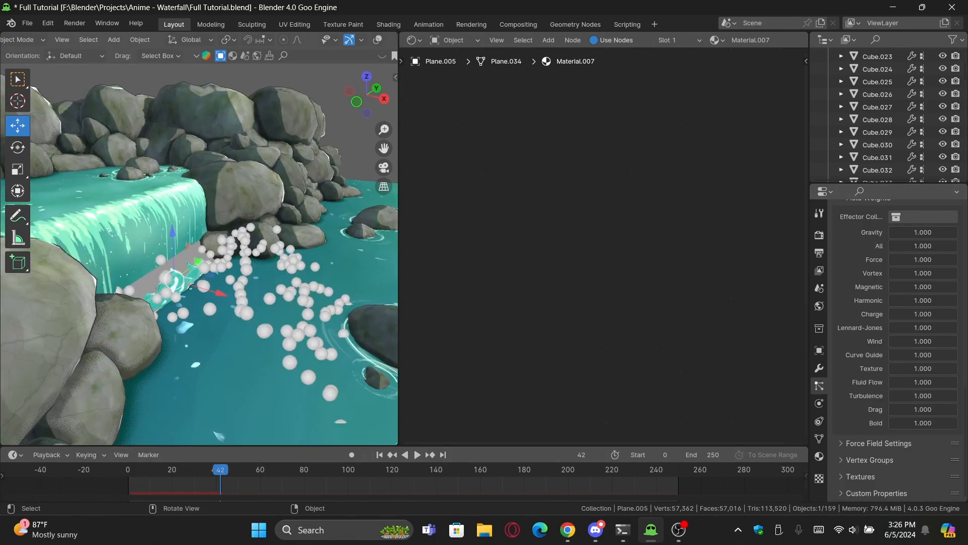
Step: Rotate the splash emitter at the waterfall base by 13° about the global Y axis
key(r)
key(y)
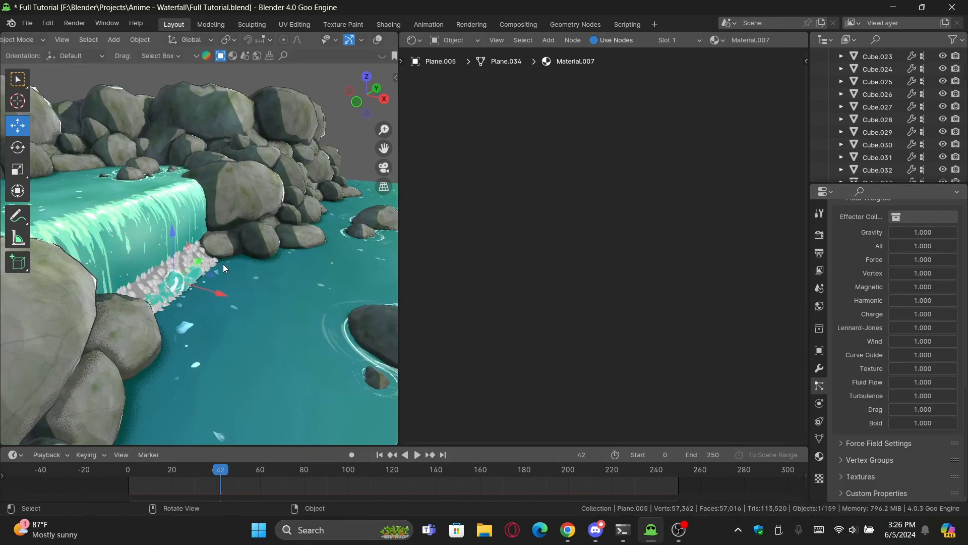
text(13)
key(Return)
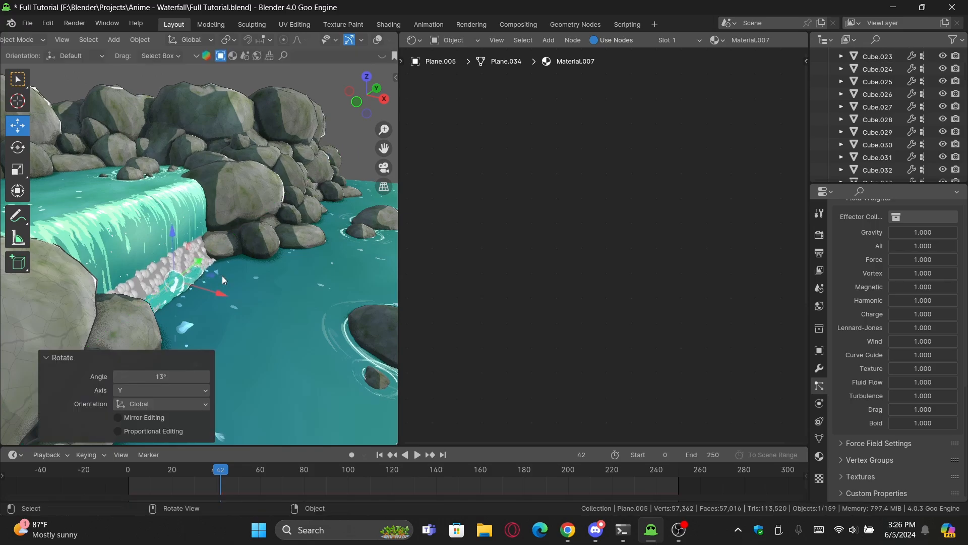
Step: Lower the splash emitter at the waterfall base by about 0.34 m along Z and play back its spray
key(g)
key(z)
click(195, 384)
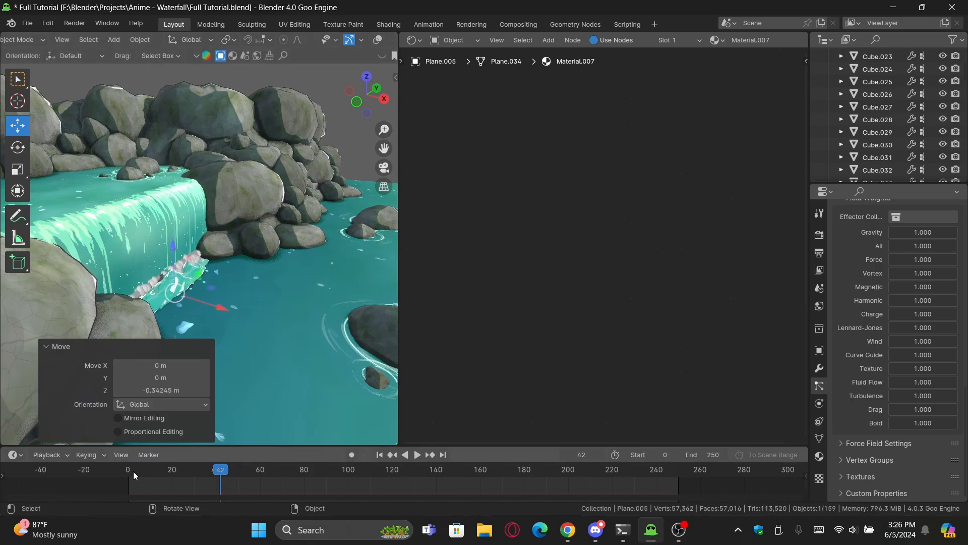
key(space)
middle_drag(146, 399, 163, 344)
key(space)
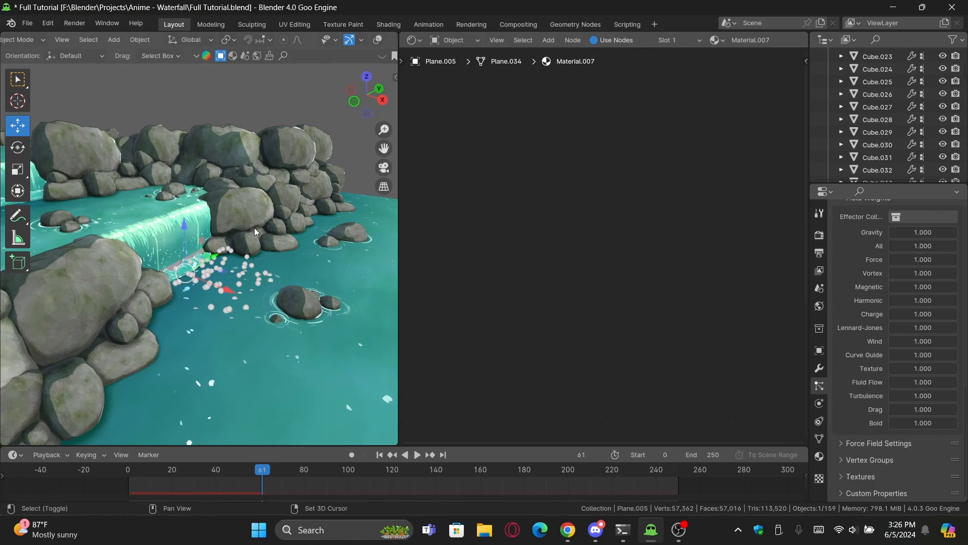
middle_drag(254, 228, 276, 274)
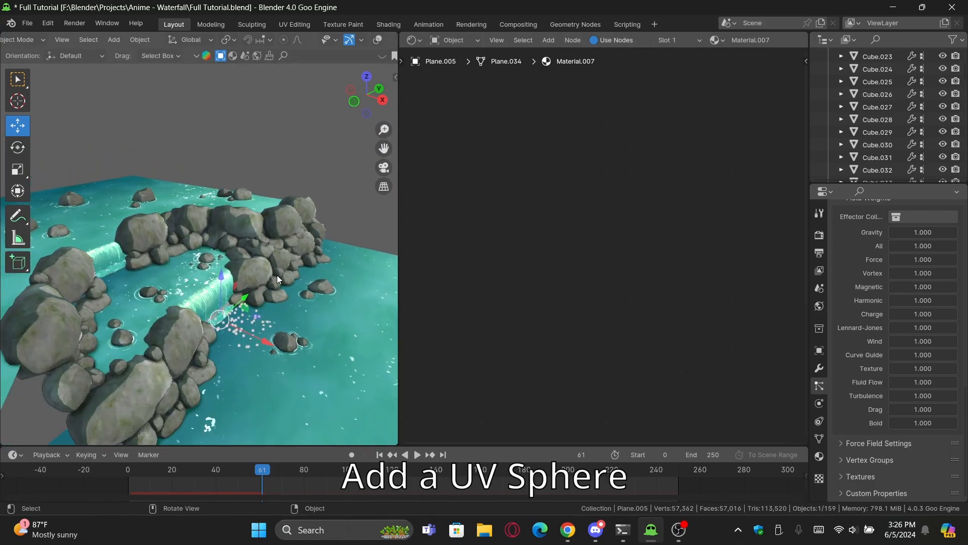
Step: Add a UV sphere and raise it about 11.2 m along Z, clear of the waterfall scene
scroll(287, 178, up, 3)
key(shift+a)
mouse_move(263, 179)
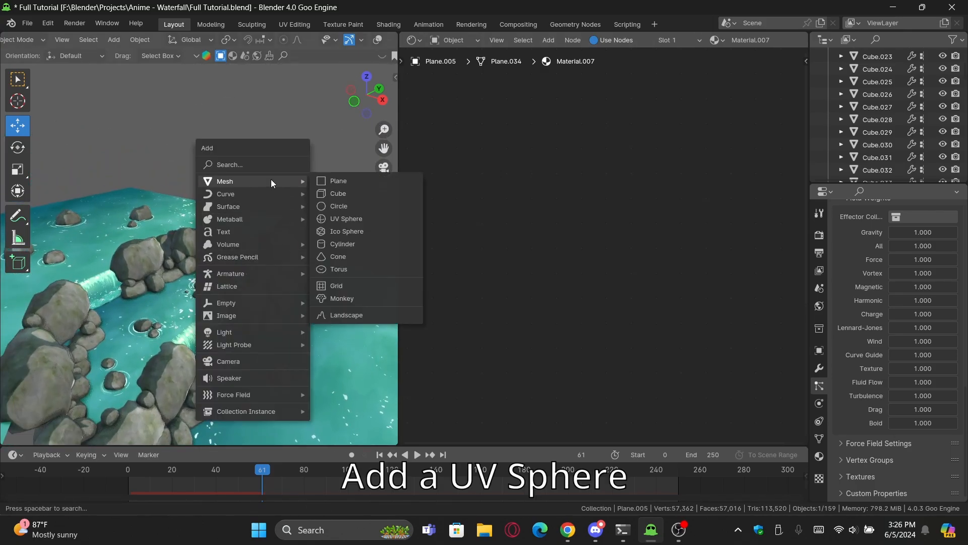
click(368, 219)
key(g)
key(z)
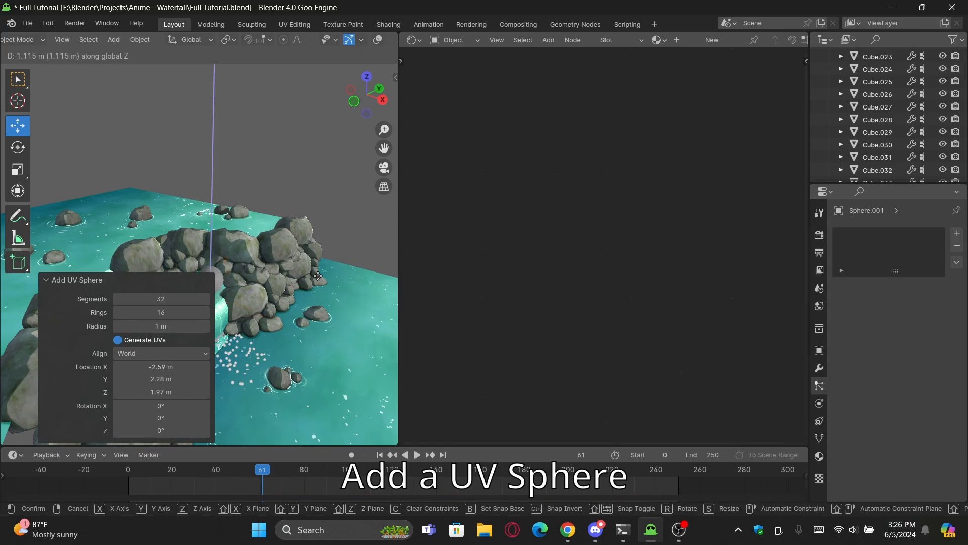
click(305, 130)
shift+middle_drag(297, 177, 292, 337)
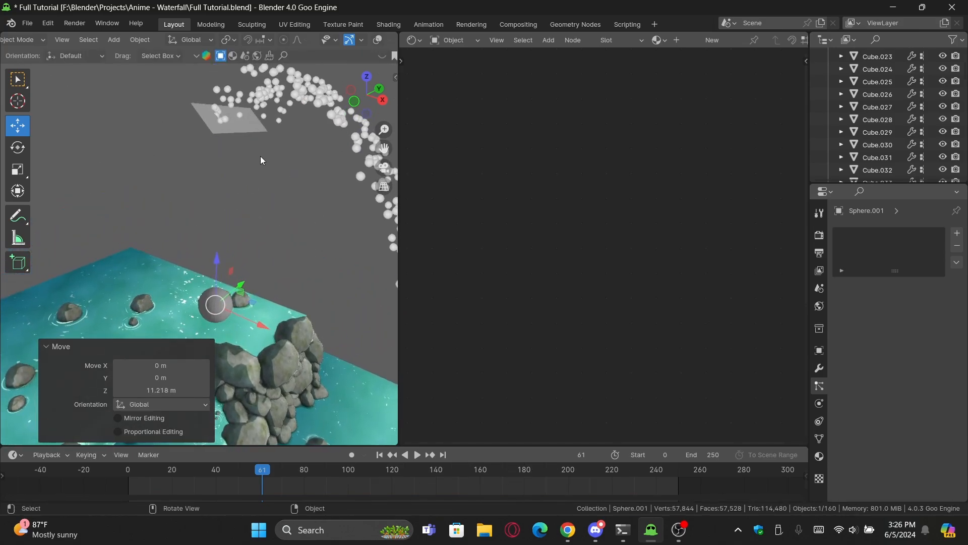
Step: Render the raised emitter plane's particles as Object, using the new UV sphere as the instance object
click(255, 128)
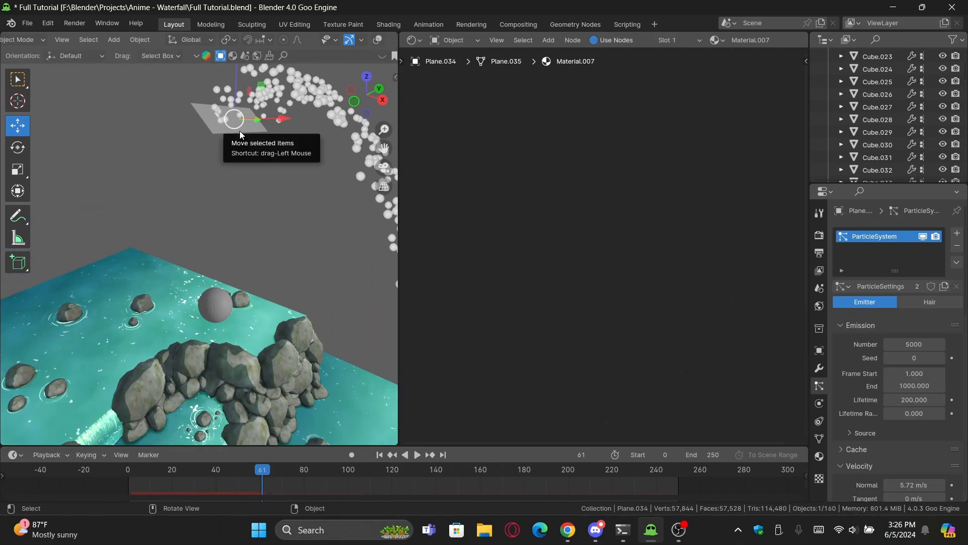
scroll(903, 320, down, 10)
click(841, 337)
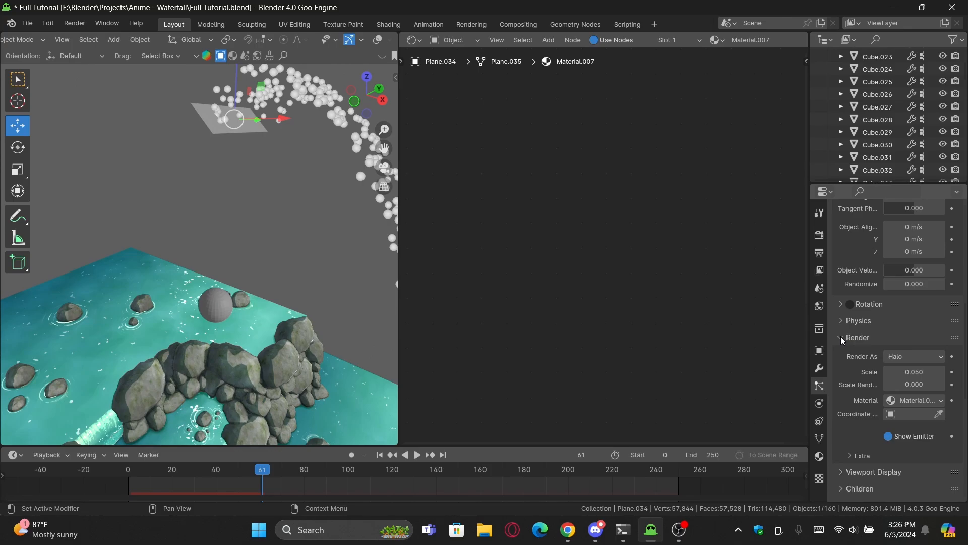
scroll(839, 335, down, 1)
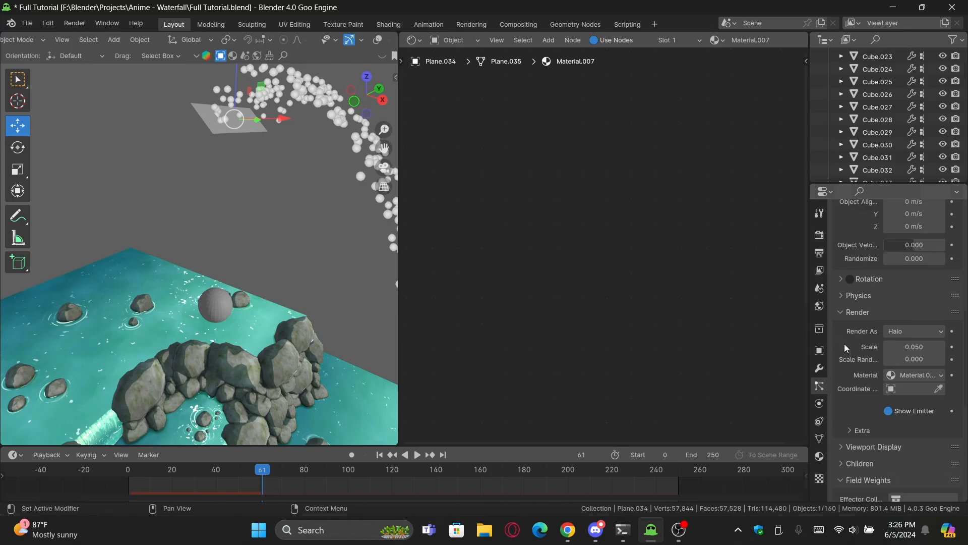
click(908, 333)
click(903, 402)
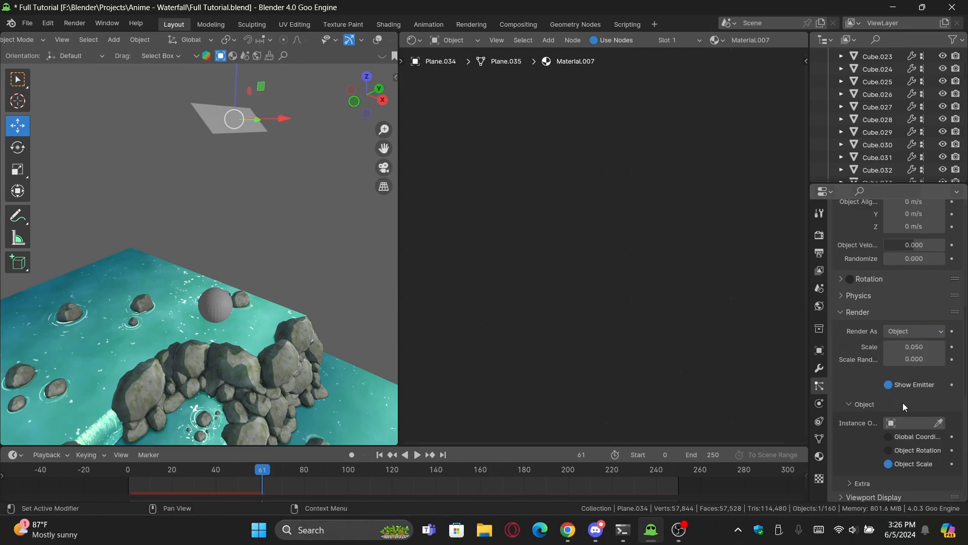
click(938, 423)
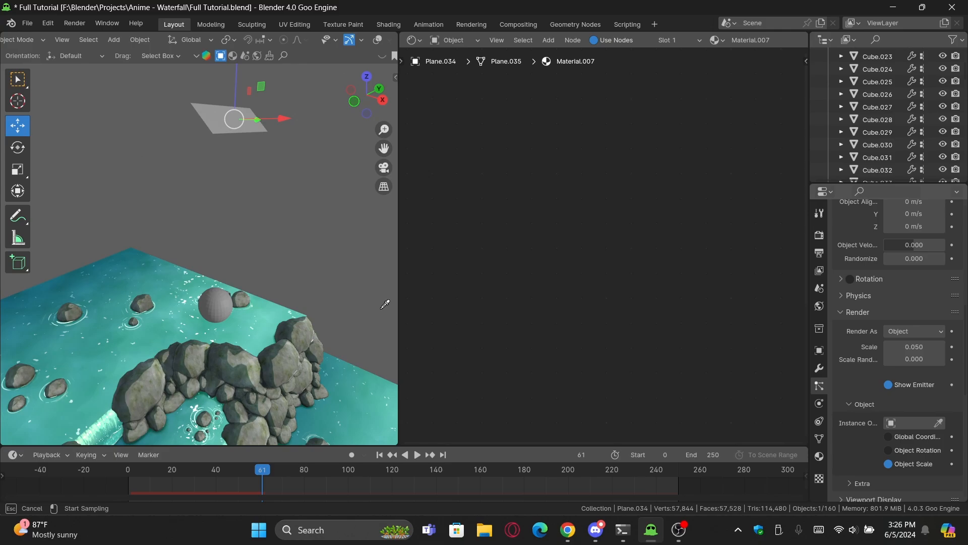
click(227, 301)
middle_drag(291, 271, 298, 328)
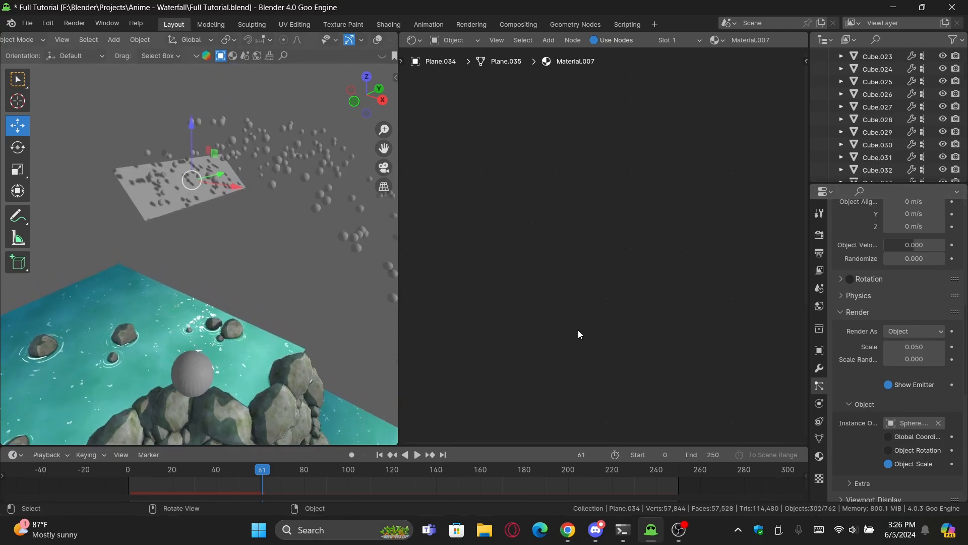
Step: Set the particle render Scale Randomness to 1 and play back the varied droplets
scroll(928, 362, down, 6)
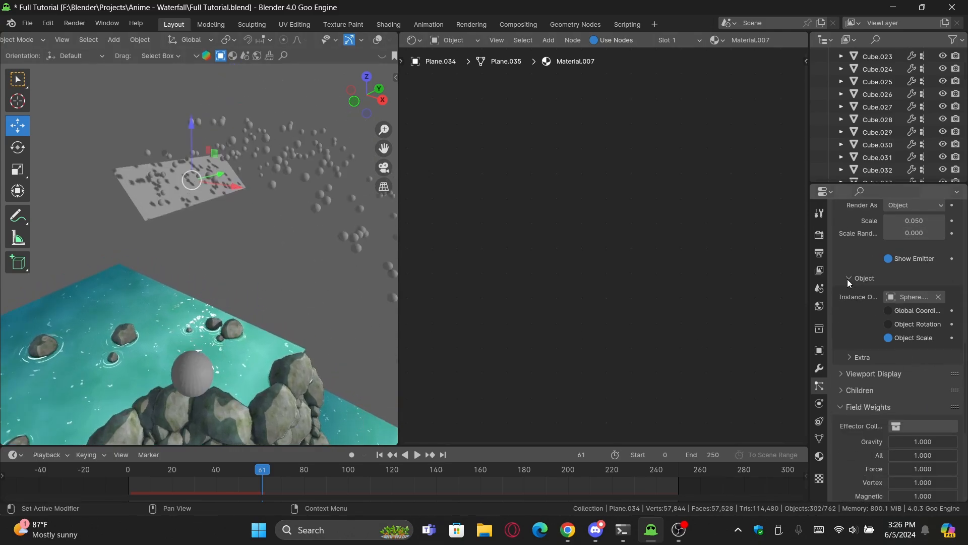
scroll(852, 281, up, 2)
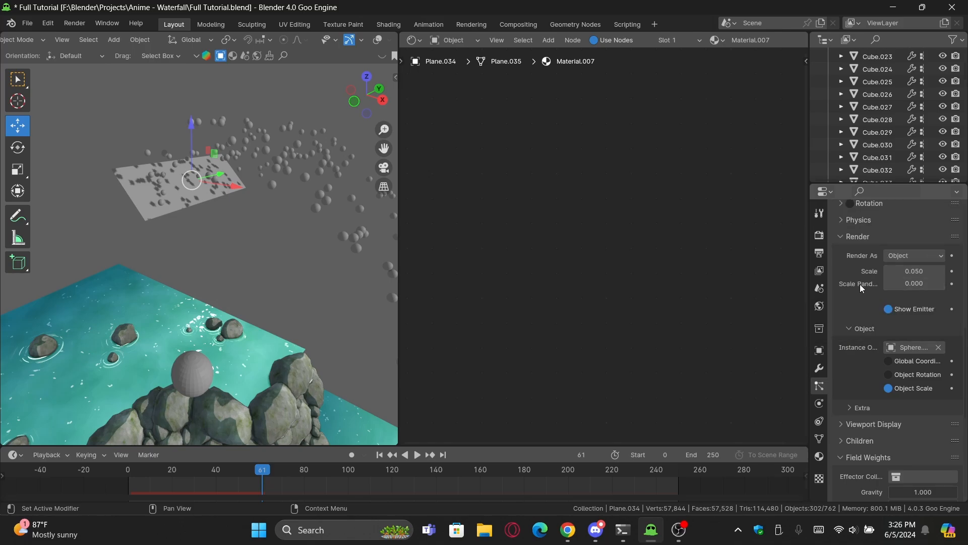
double_click(919, 286)
text(1)
key(Return)
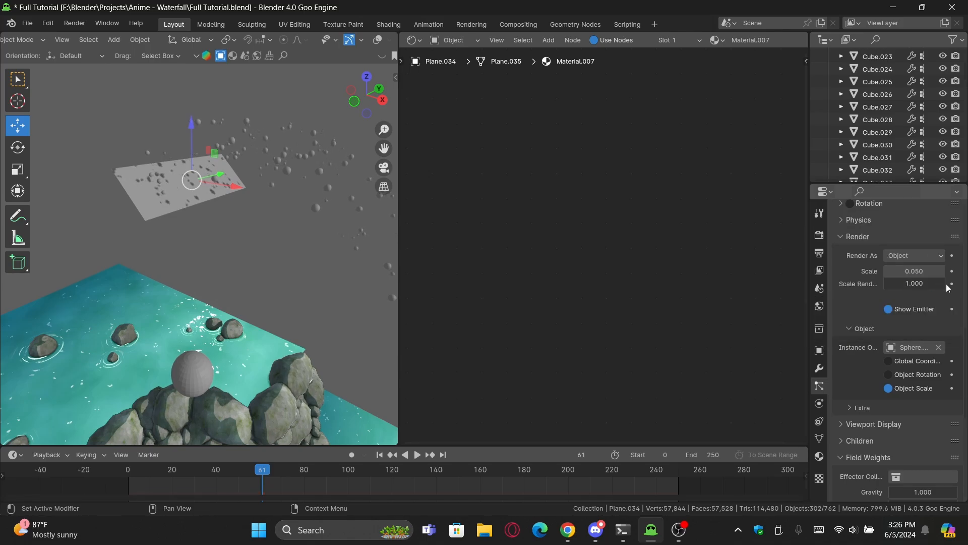
key(space)
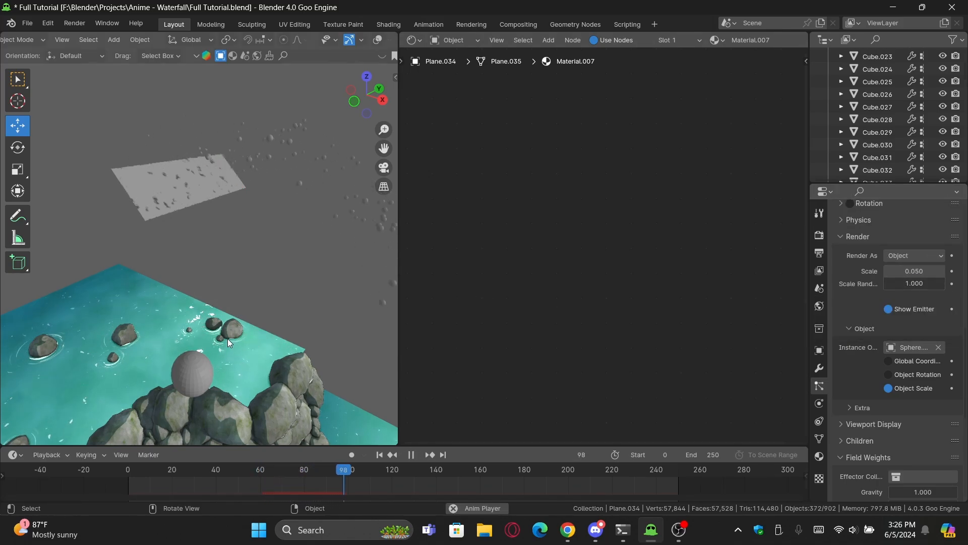
key(space)
Step: Give the UV sphere a new material and delete its Principled BSDF node
click(195, 375)
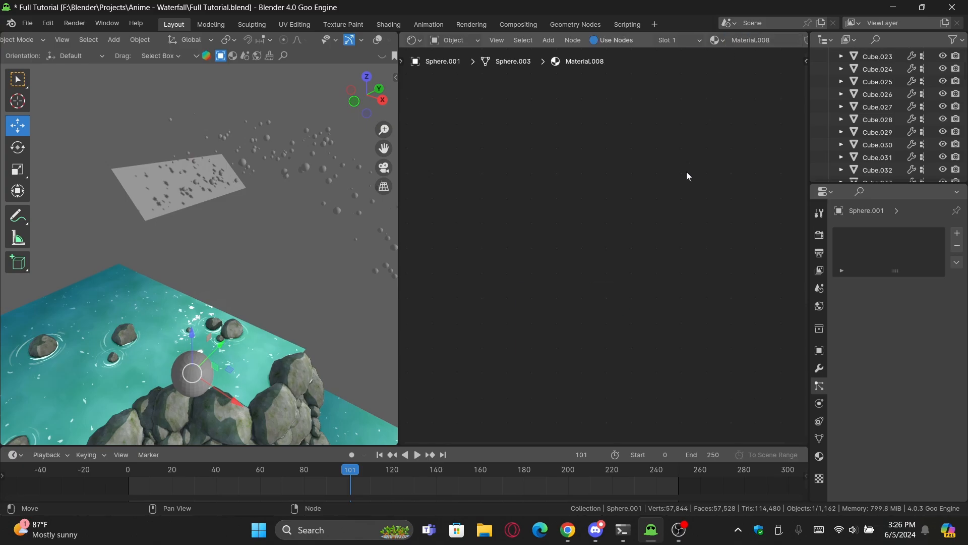
key(Home)
scroll(648, 204, up, 3)
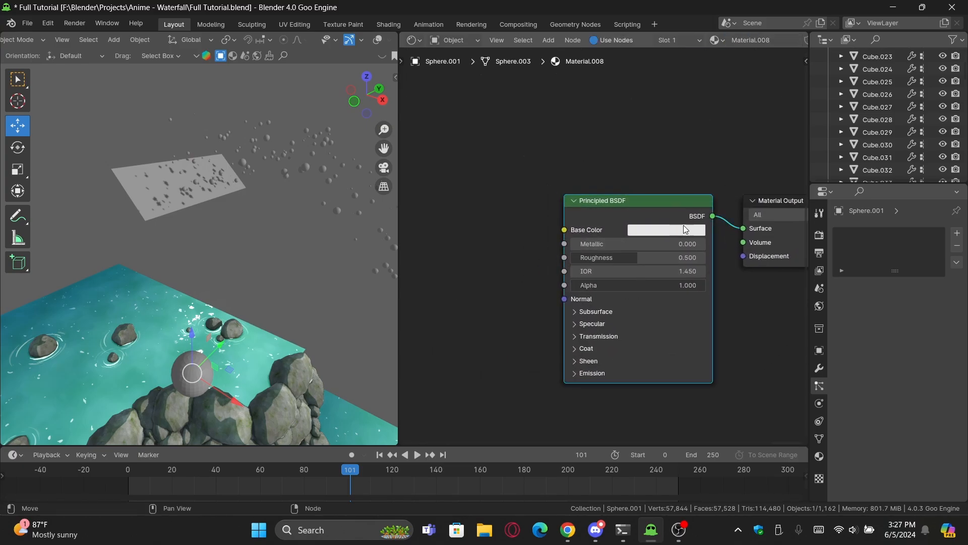
drag(683, 217, 612, 301)
middle_drag(613, 221, 614, 241)
key(x)
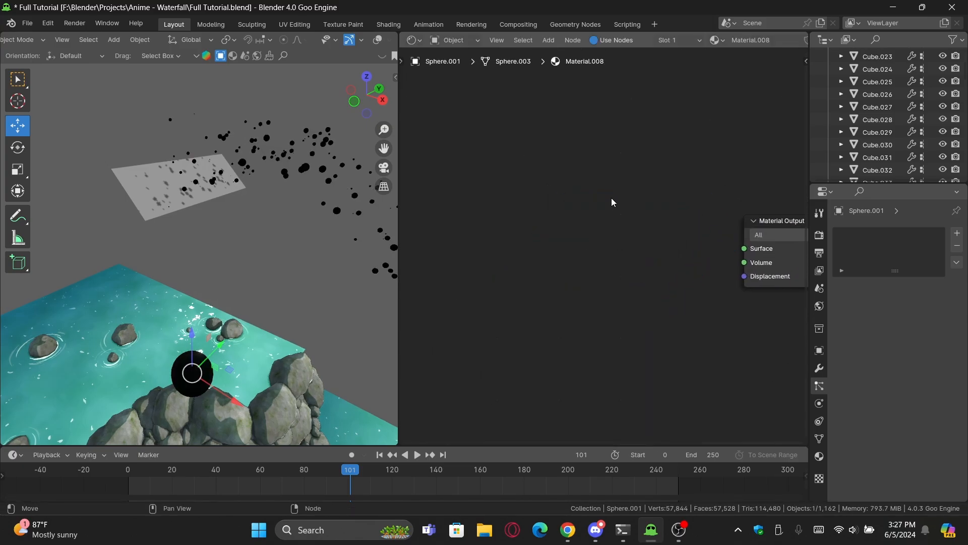
Step: Add an RGB node, connect its Color to the Material Output's Surface and set the color to pure white
key(shift+a)
click(613, 198)
text(rgb)
key(Return)
click(581, 223)
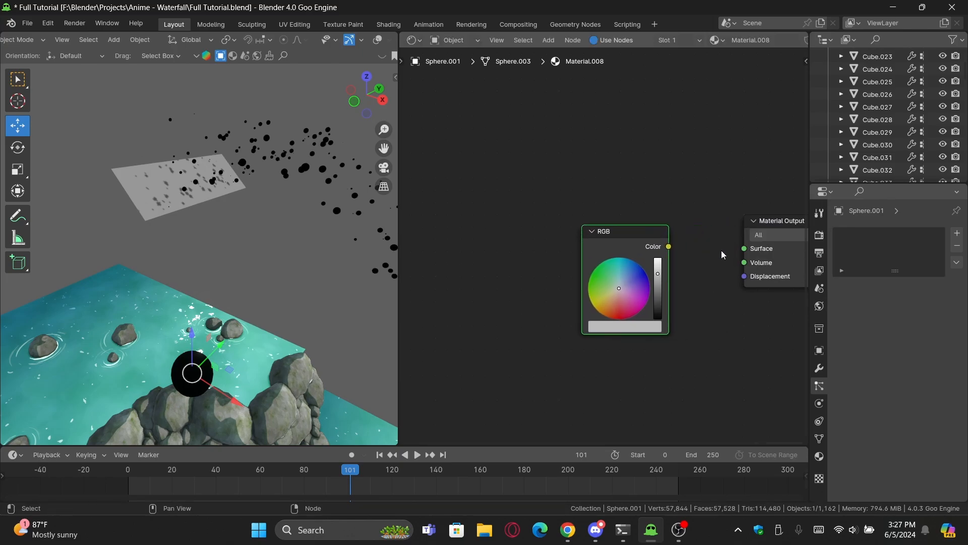
drag(668, 246, 744, 248)
drag(663, 273, 658, 258)
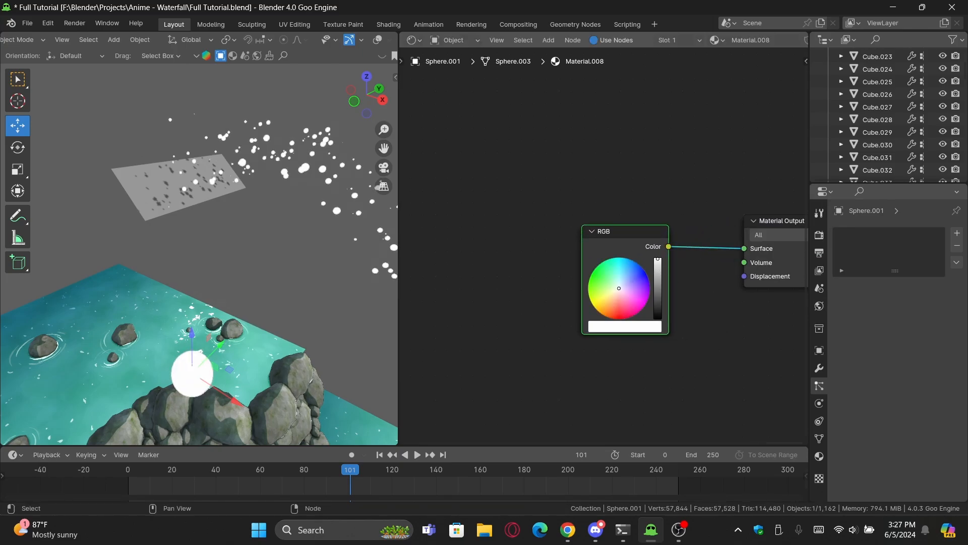
Step: Play back the animation and examine the white droplets up close at the waterfall base
key(space)
key(space)
scroll(332, 249, down, 4)
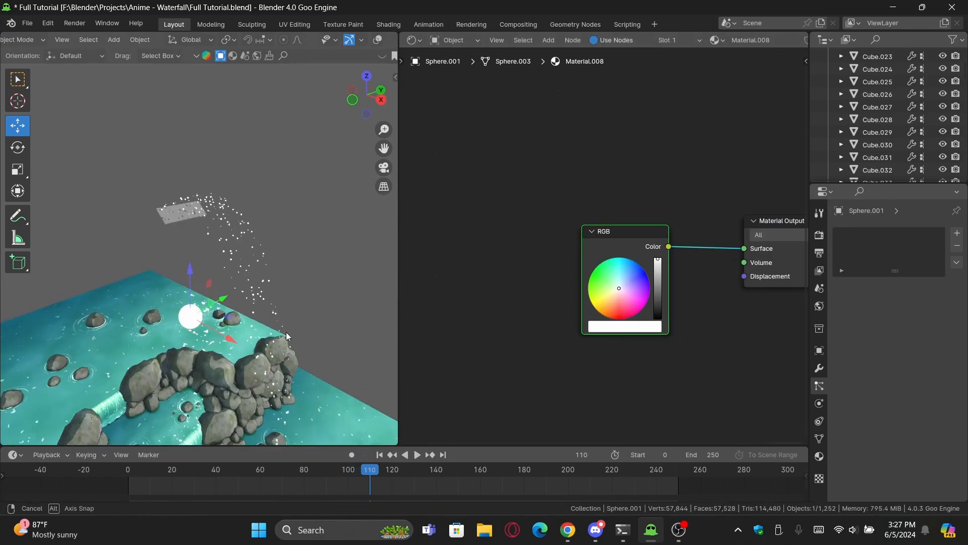
shift+middle_drag(286, 332, 296, 96)
scroll(278, 288, up, 5)
key(space)
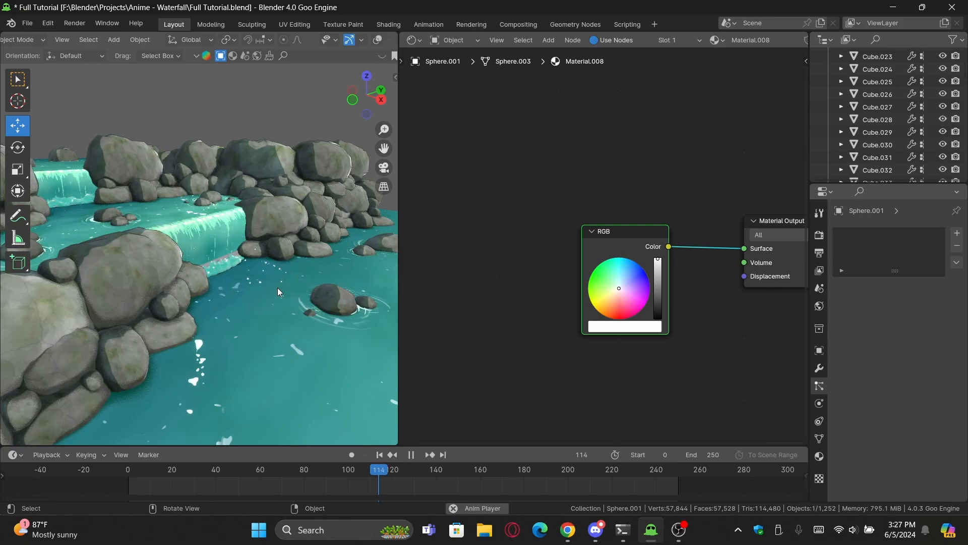
key(space)
shift+middle_drag(267, 283, 200, 252)
scroll(201, 252, up, 4)
scroll(201, 251, up, 2)
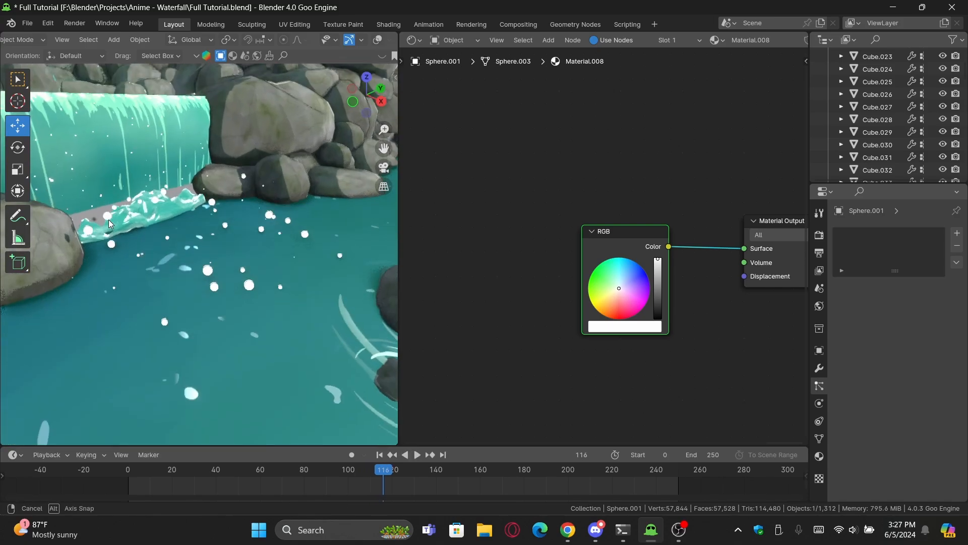
scroll(343, 208, up, 2)
Step: Insert an Emission node between the RGB node and the Material Output, and raise its Strength to about 15.4
middle_drag(630, 272, 467, 266)
key(shift+a)
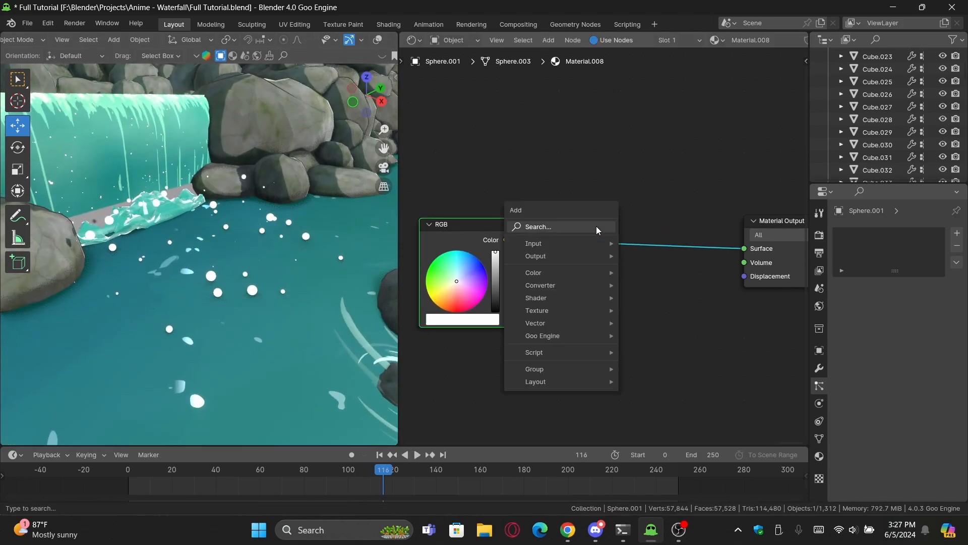
text(a)
key(BackSpace)
text(em)
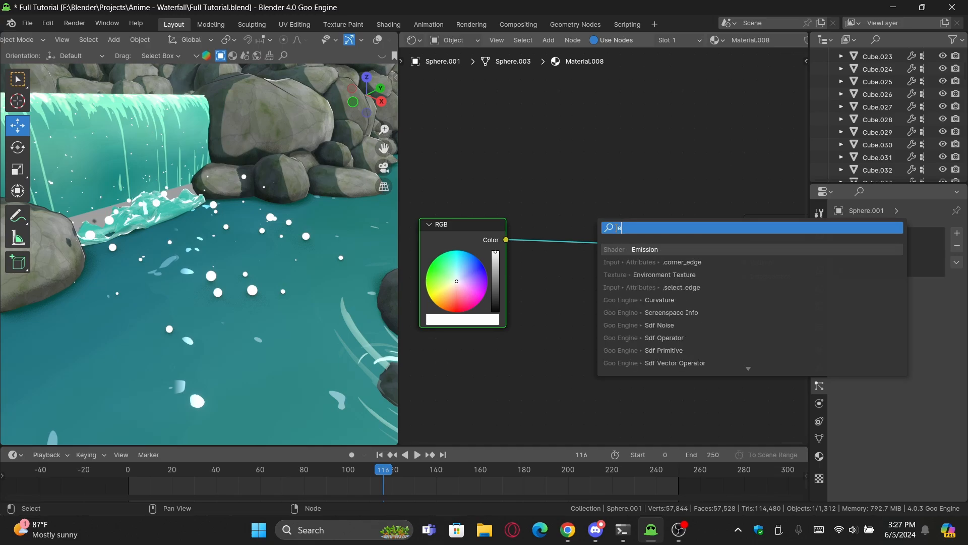
click(643, 245)
click(592, 225)
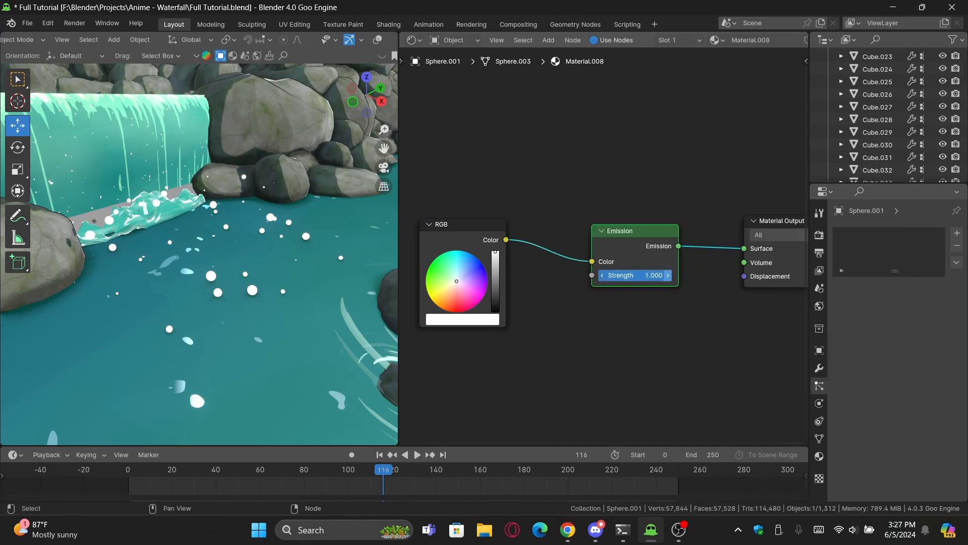
drag(661, 275, 703, 275)
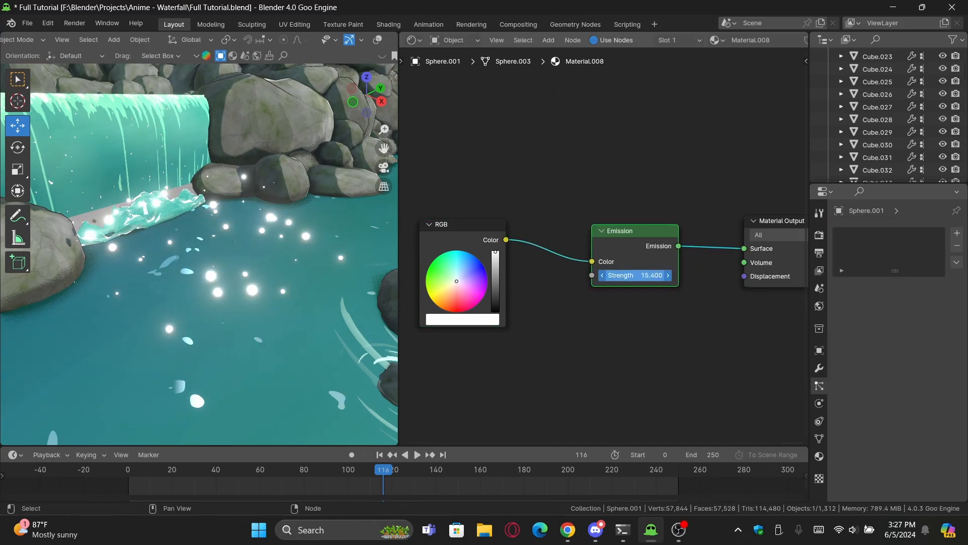
Step: Check the glowing droplets through the scene camera and select the spare emitter plane floating above the scene
click(394, 168)
click(386, 167)
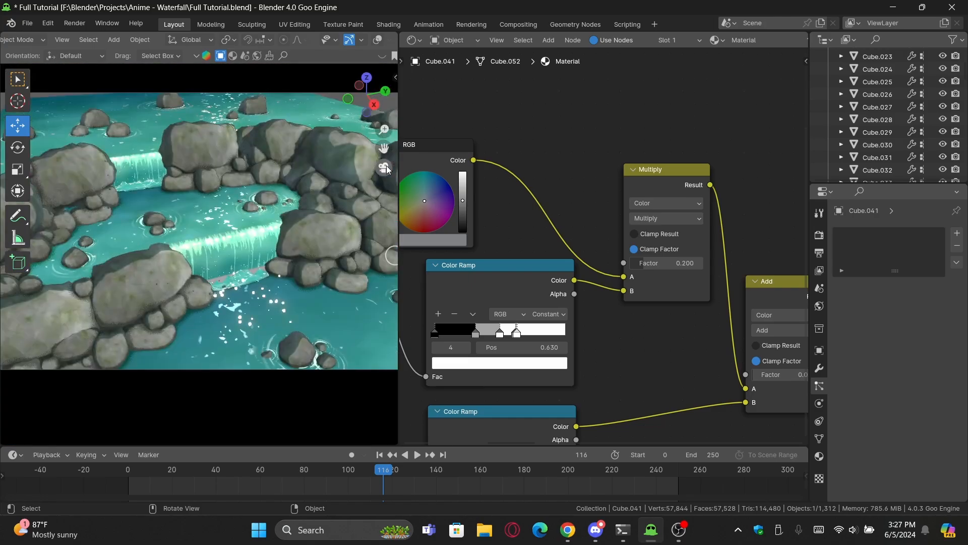
middle_drag(224, 230, 249, 261)
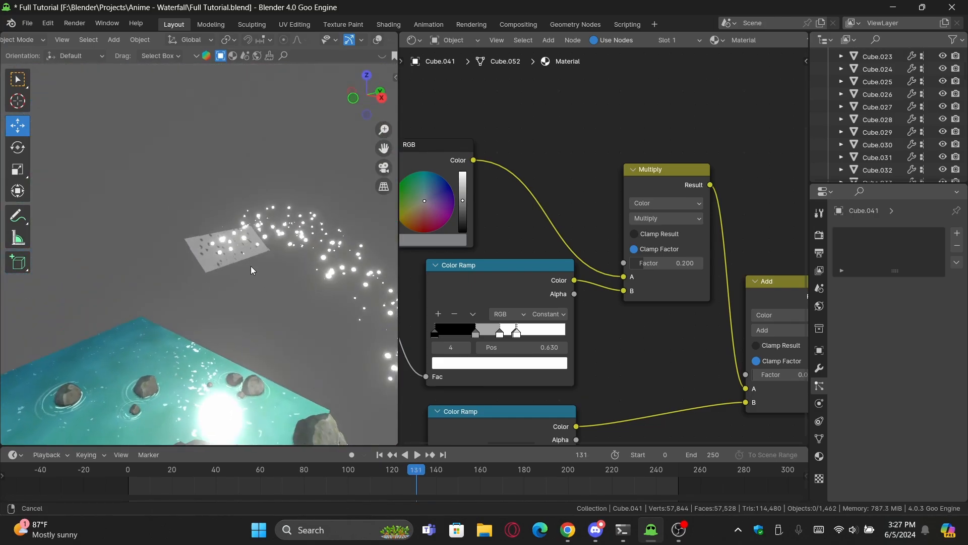
scroll(249, 261, up, 2)
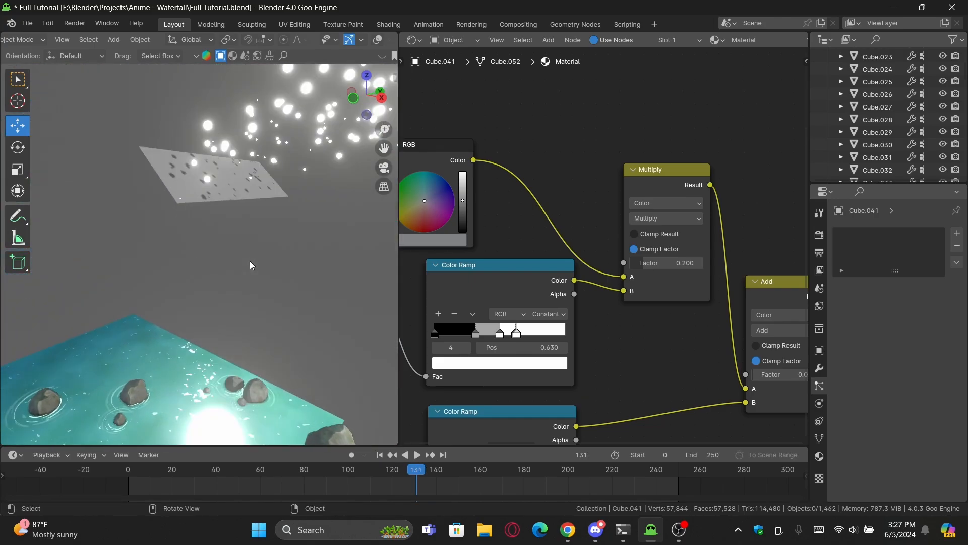
click(222, 192)
Step: Set the Render Scale of the floating plane's particle system to 0.01
middle_drag(222, 192, 383, 229)
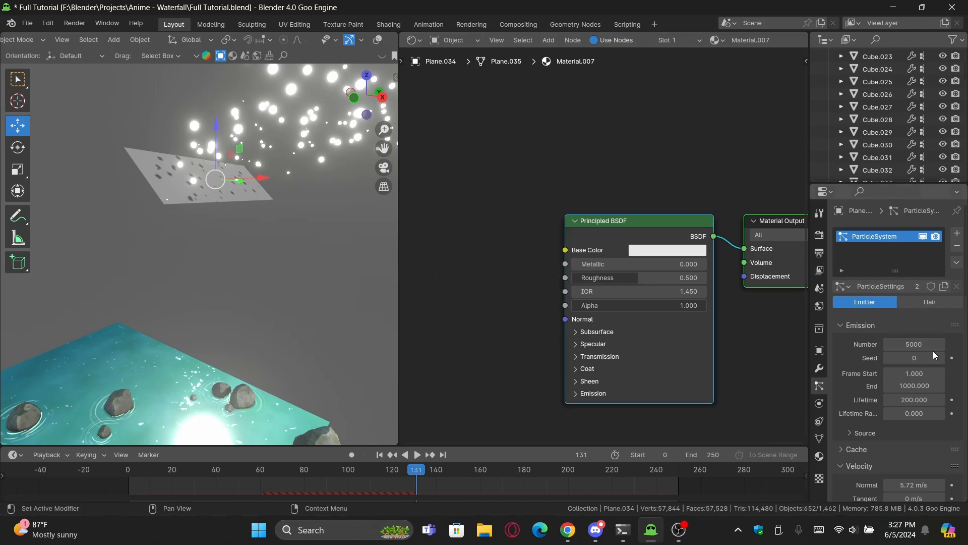
middle_drag(270, 193, 271, 200)
scroll(942, 362, down, 2)
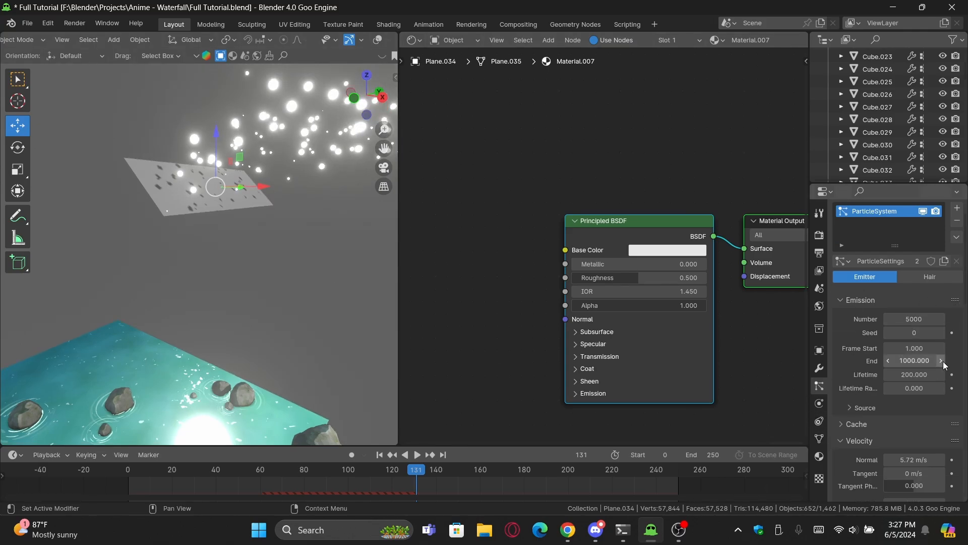
scroll(940, 360, down, 10)
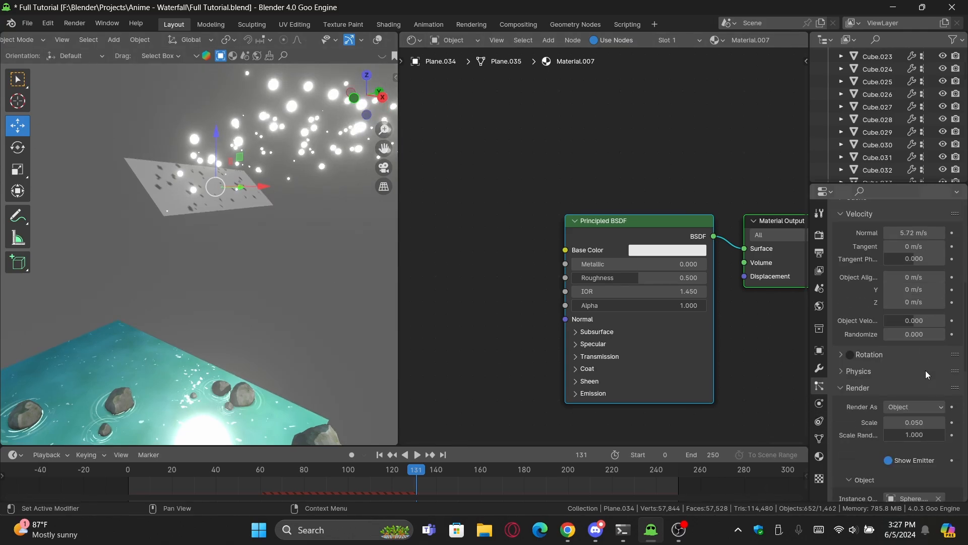
drag(914, 321, 895, 322)
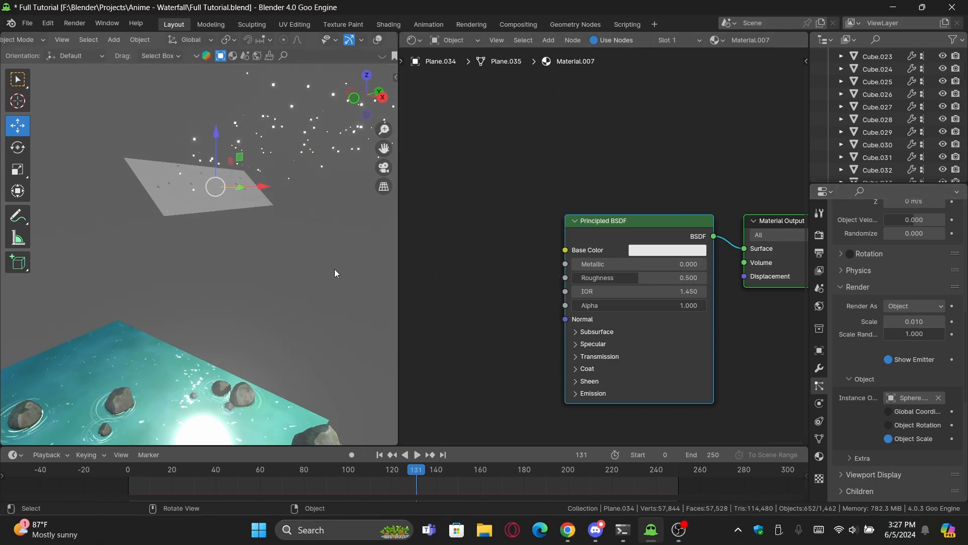
Step: Set the particle emission Number to 10000 and replay the simulation from frame 0
scroll(958, 404, up, 10)
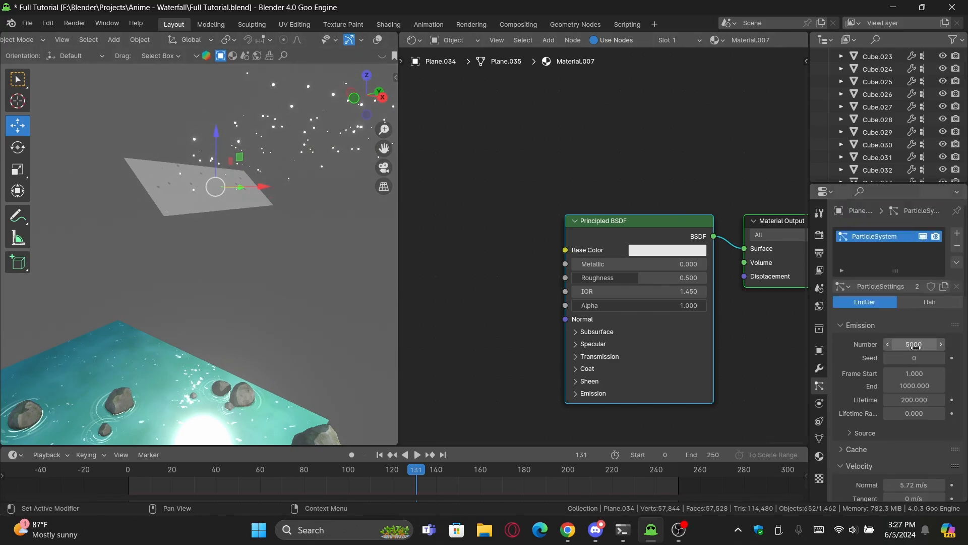
key(Return)
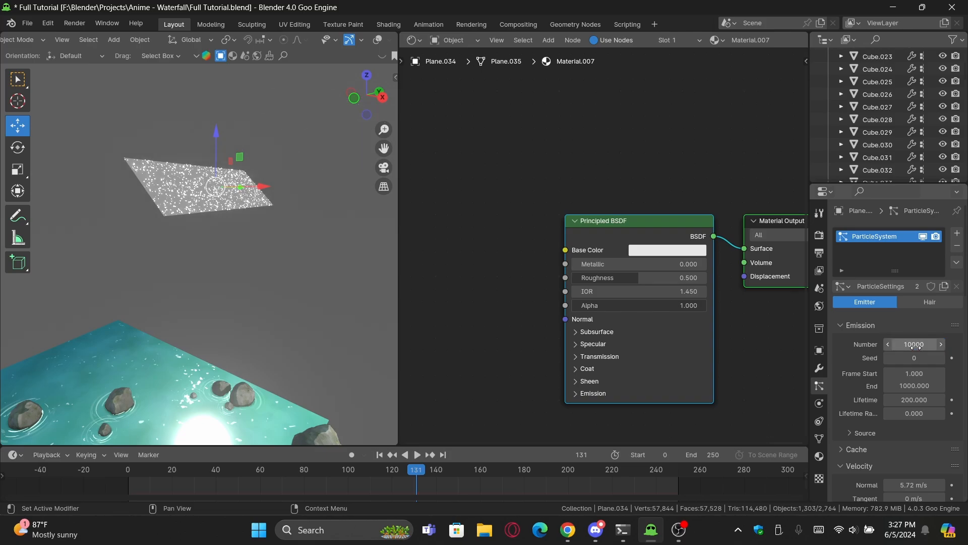
key(shift+Left)
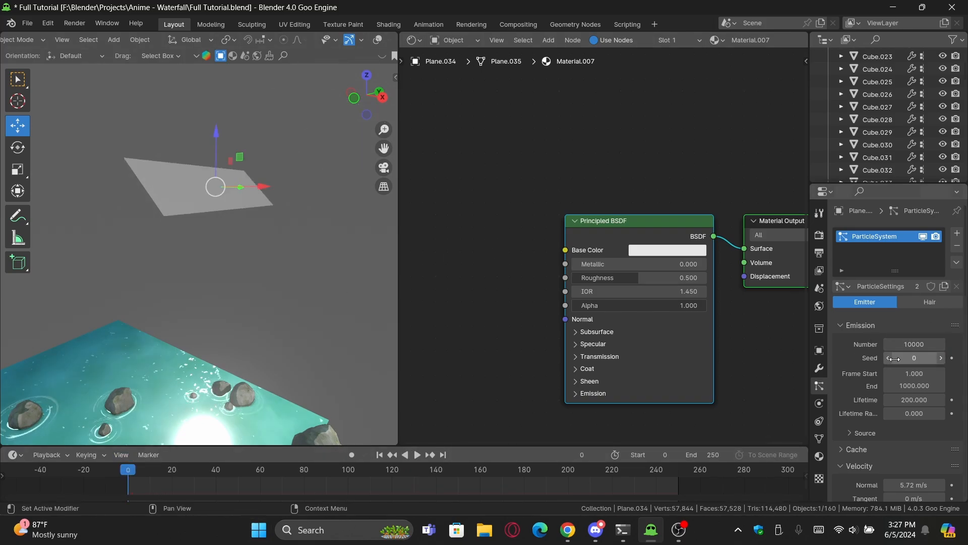
scroll(915, 348, down, 3)
key(space)
key(space)
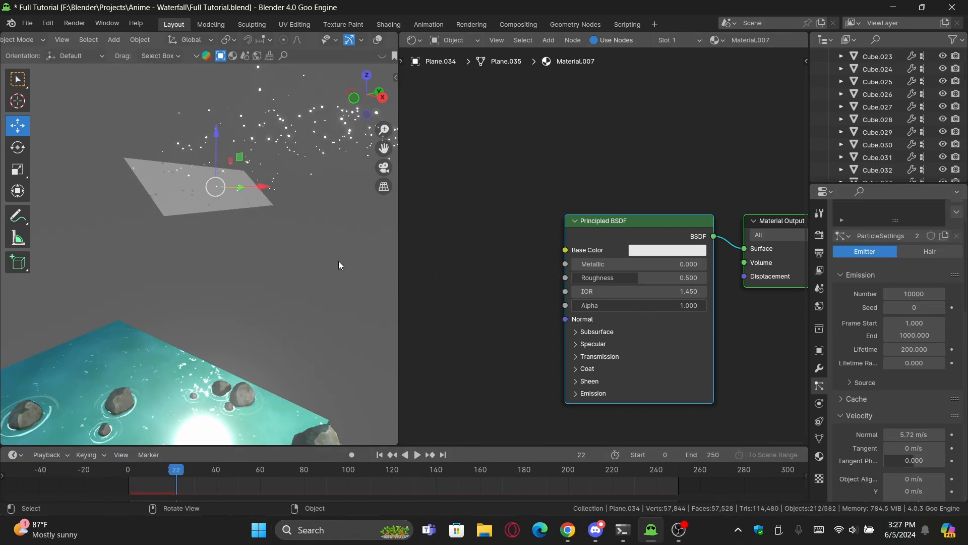
Step: Play the animation through the scene camera and examine the size of the droplets at the waterfall base
middle_drag(338, 261, 340, 290)
key(space)
key(space)
key(KP_0)
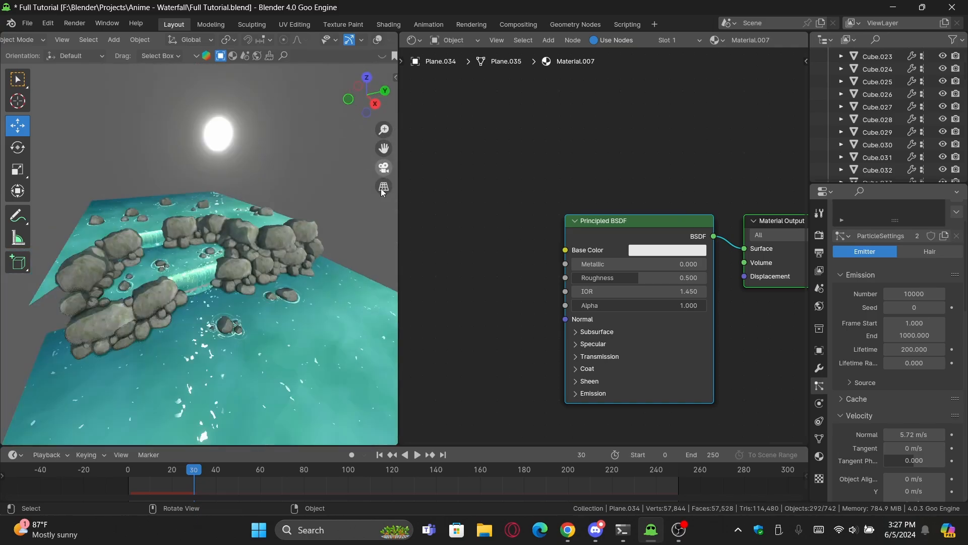
key(space)
key(space)
key(space)
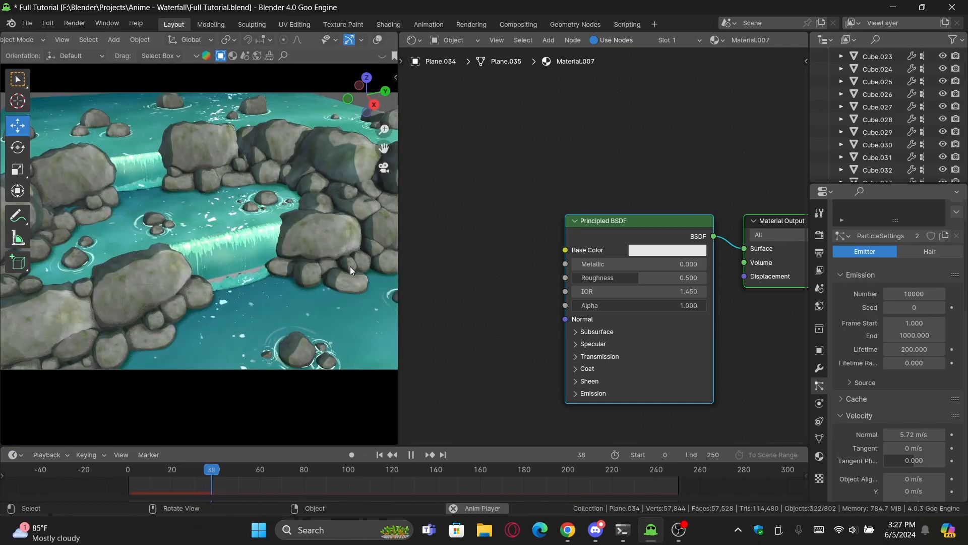
key(space)
scroll(334, 292, up, 2)
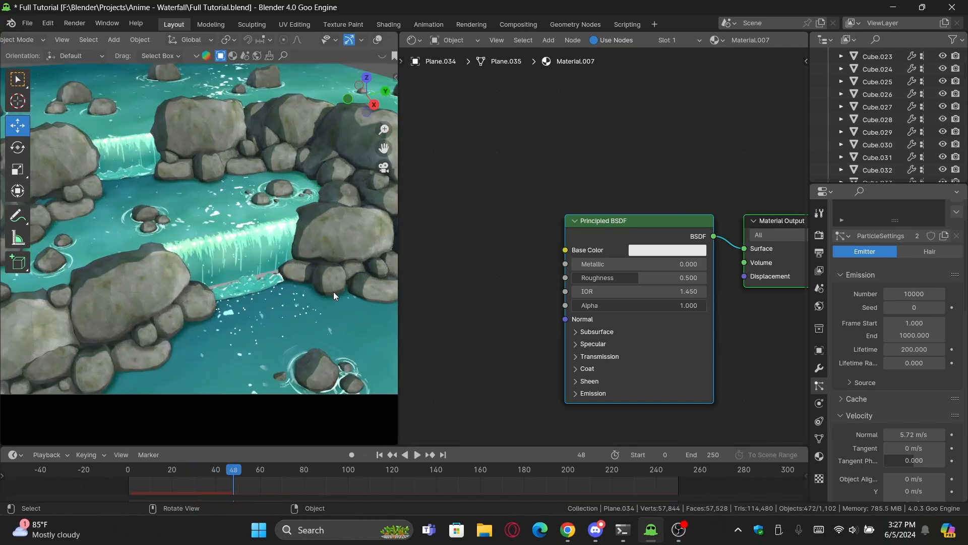
scroll(334, 292, up, 1)
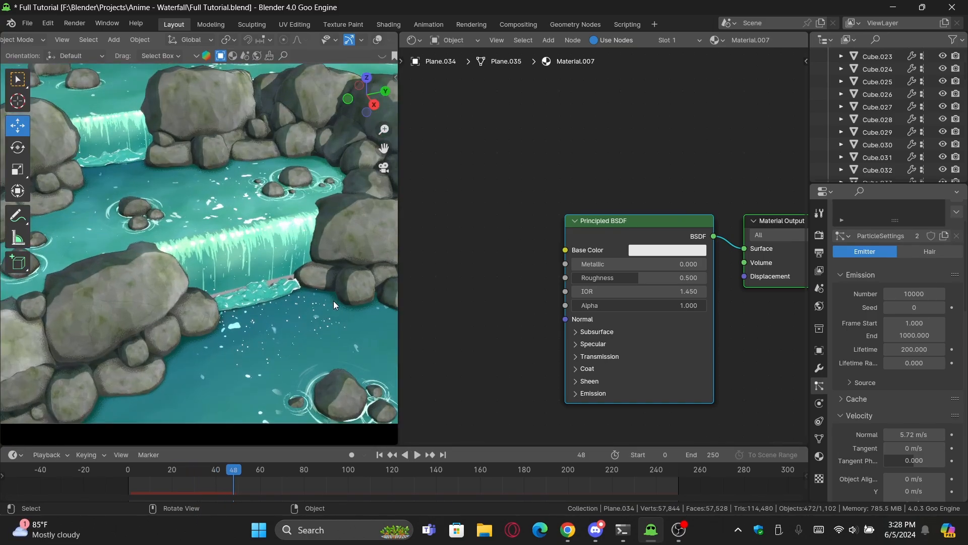
Step: Set the particle Render Scale to 0.03 and play the animation to check the droplets
scroll(887, 348, down, 10)
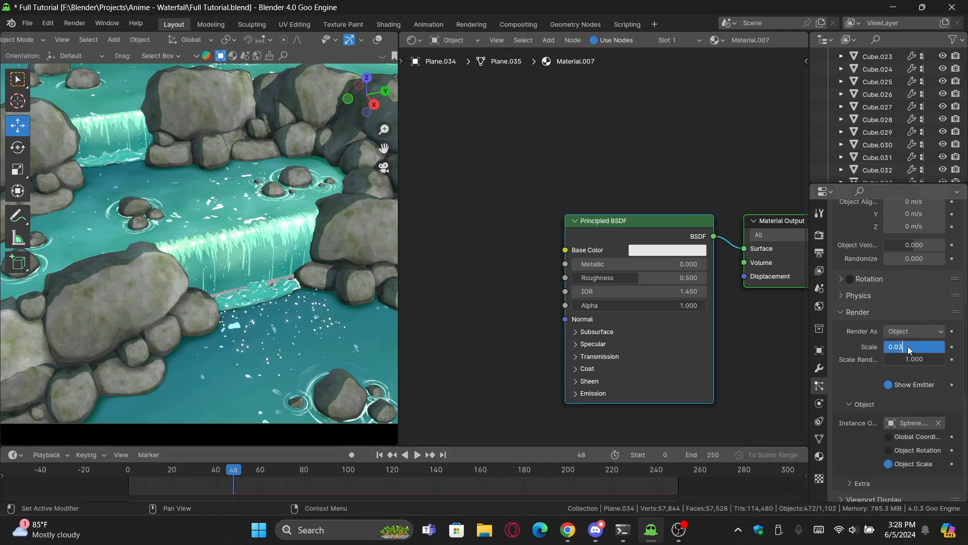
key(Return)
key(space)
scroll(357, 351, down, 1)
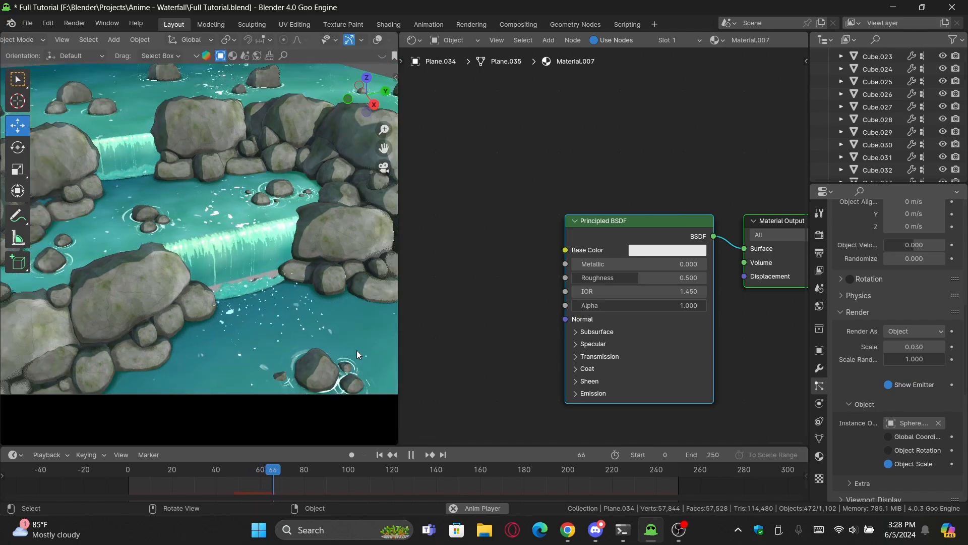
Step: Set the Emission Strength of the droplet sphere's material to 1 and check the result through the scene camera
middle_drag(174, 237, 159, 285)
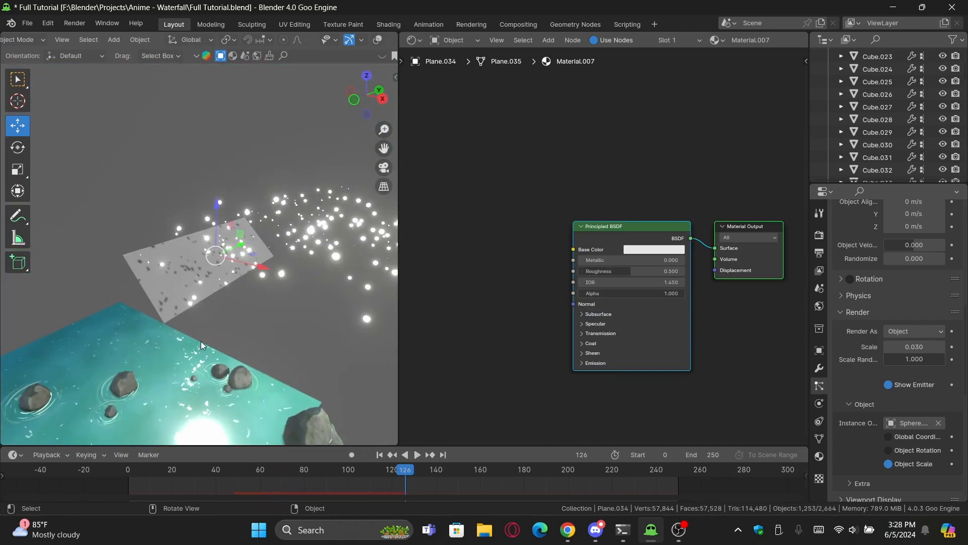
scroll(201, 341, down, 3)
click(223, 365)
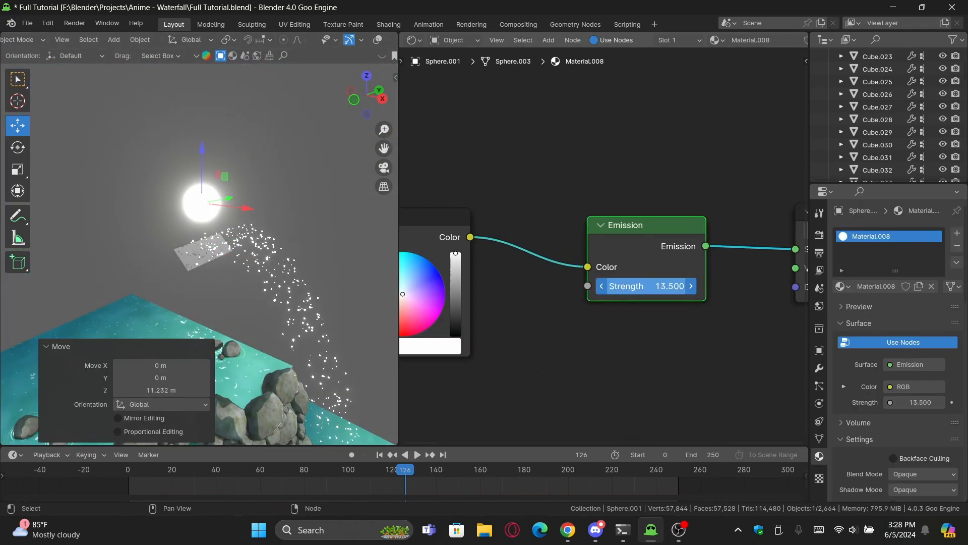
mouse_move(647, 286)
mouse_down()
mouse_move(585, 286)
mouse_move(651, 286)
mouse_up()
double_click(651, 286)
text(1)
key(Return)
click(355, 183)
click(382, 165)
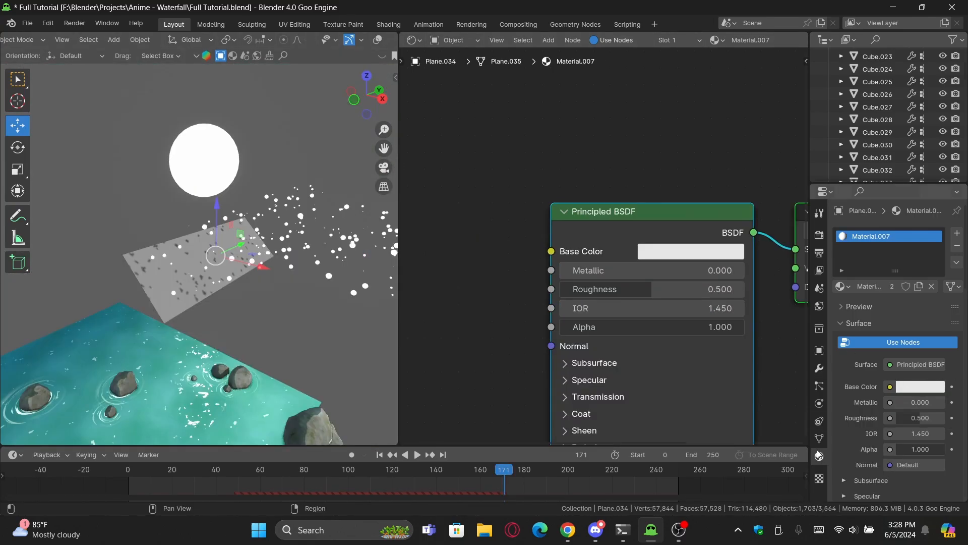
Step: Raise the floating emitter's particle Number to 20000 and finally 30000, replaying the animation from the start
click(818, 403)
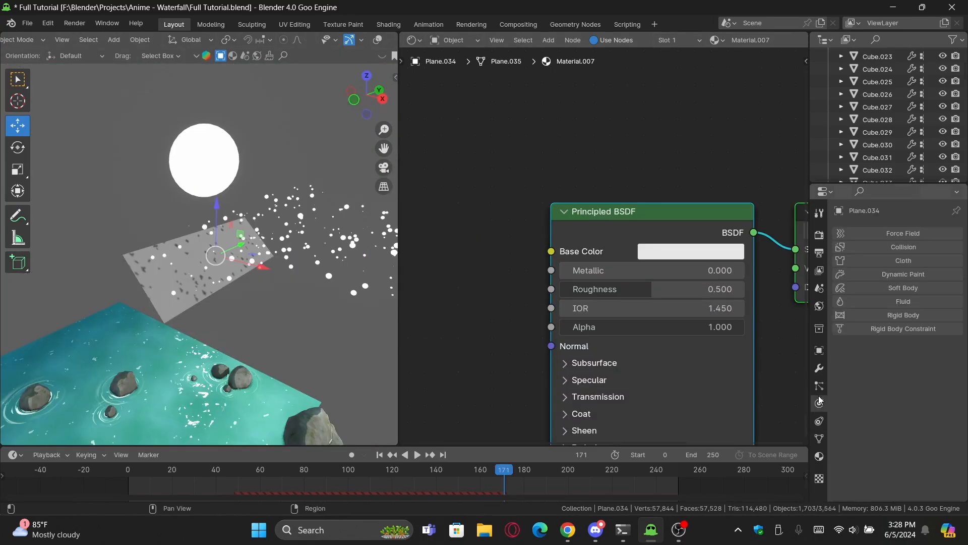
click(818, 386)
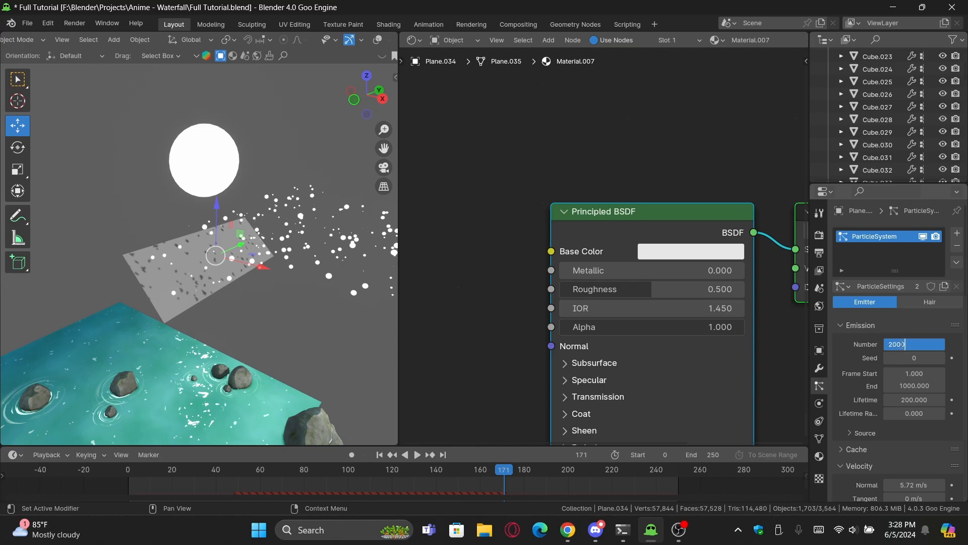
key(Return)
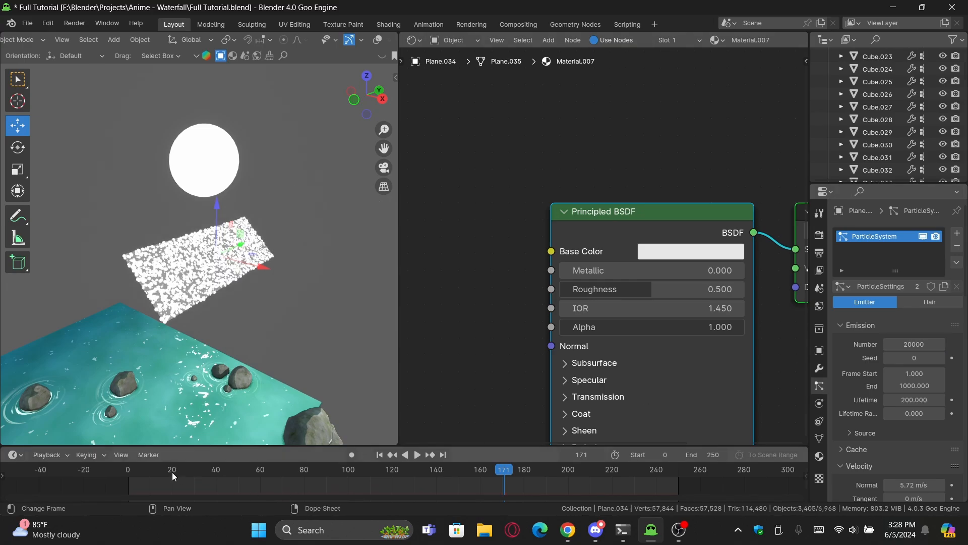
drag(172, 472, 104, 470)
key(space)
scroll(155, 313, down, 3)
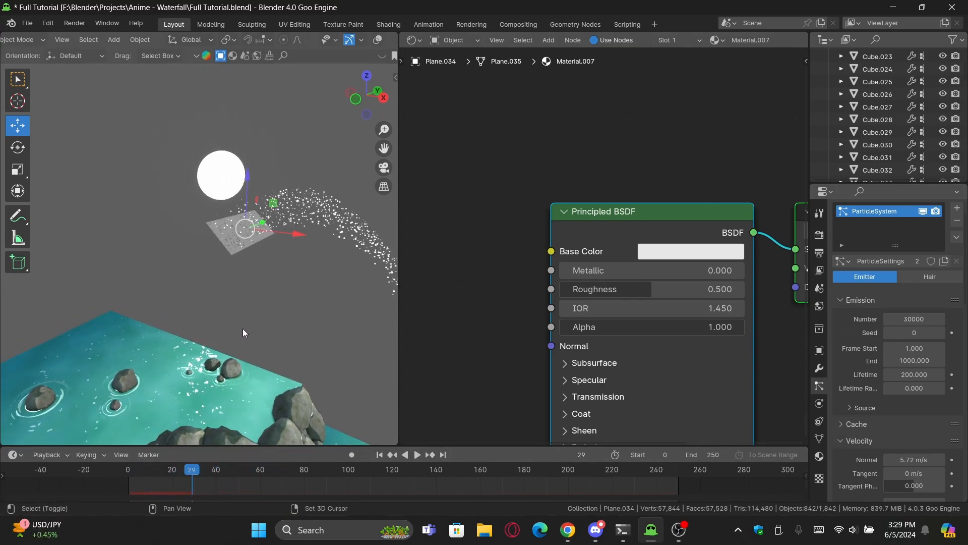
Step: Delete the spare emitter plane floating above the scene
shift+middle_drag(243, 328, 267, 253)
key(Delete)
scroll(254, 313, down, 3)
Step: Duplicate the spray emitter at the lower waterfall and move the copy about -6.49 m in X and 2.18 m in Z
scroll(267, 253, up, 2)
scroll(256, 252, up, 8)
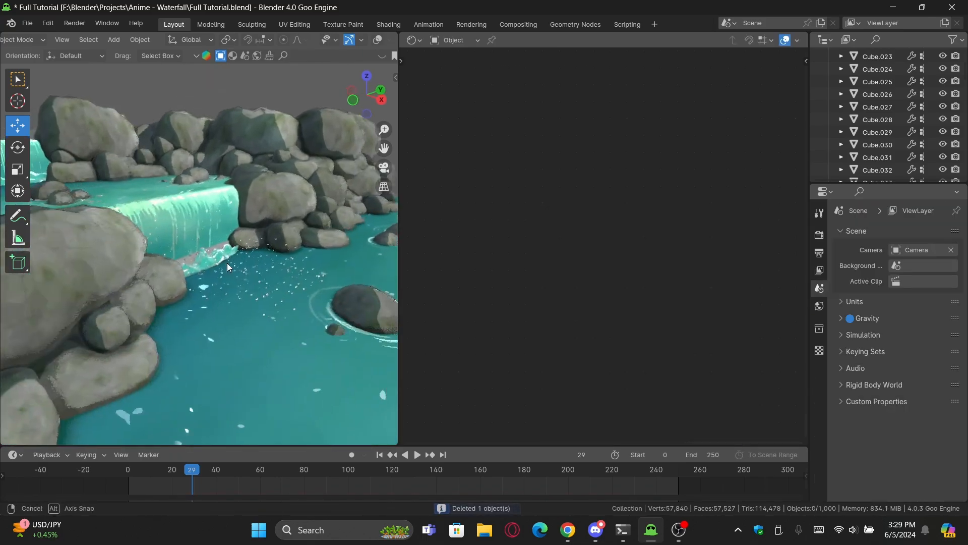
click(169, 273)
scroll(165, 279, down, 5)
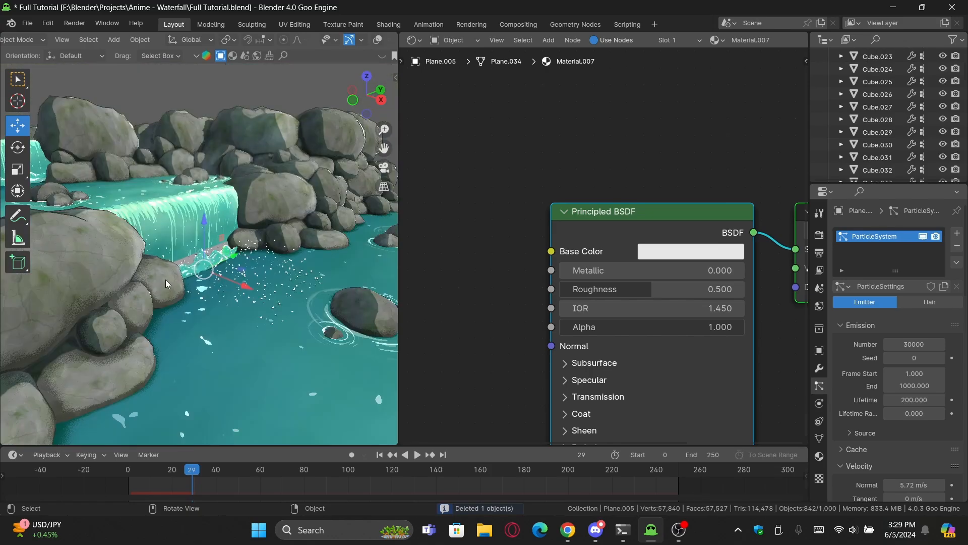
shift+middle_drag(166, 280, 211, 314)
key(shift+d)
right_click(205, 301)
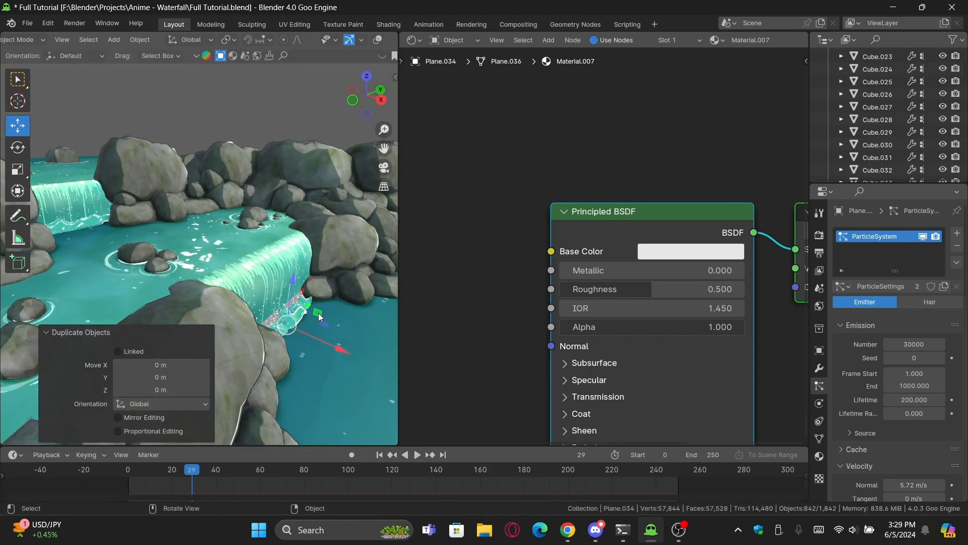
drag(319, 312, 182, 200)
Step: Move the duplicated emitter about -2.75 m along Y to the upper waterfall and scale it down along Y
scroll(282, 264, up, 6)
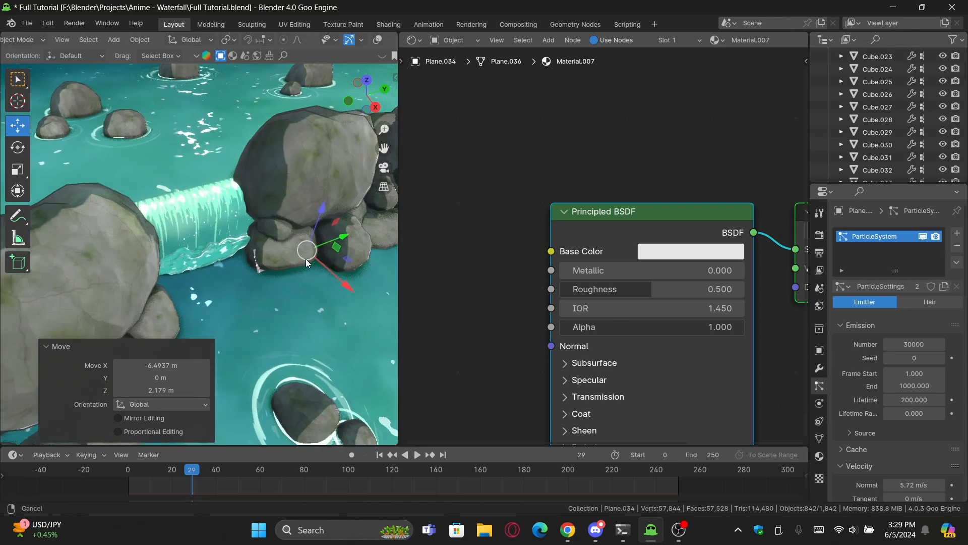
shift+middle_drag(306, 258, 270, 263)
drag(313, 240, 198, 269)
key(s)
key(y)
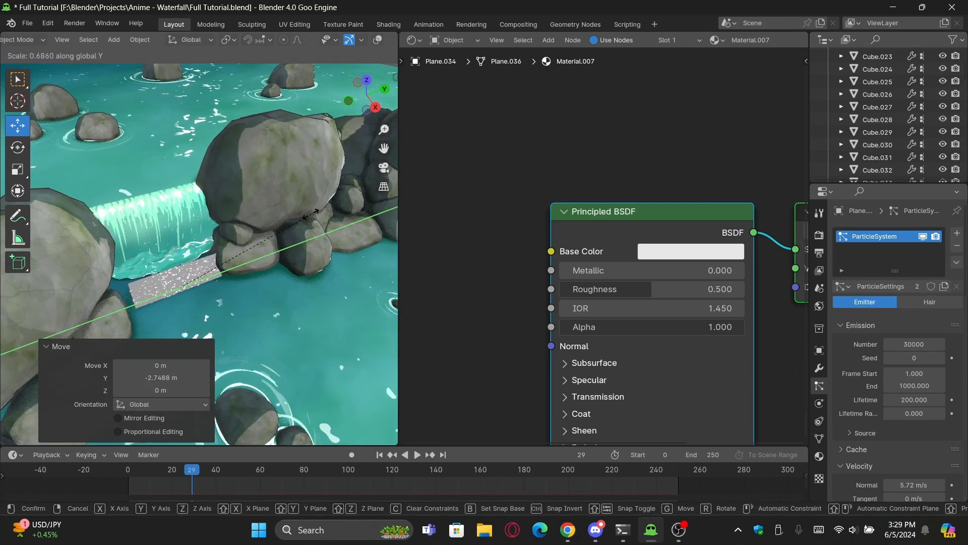
click(336, 217)
Step: Shift the duplicated emitter into the base of the upper waterfall and scale it by about 1.177 along Y
drag(198, 322, 185, 294)
key(s)
key(y)
click(453, 183)
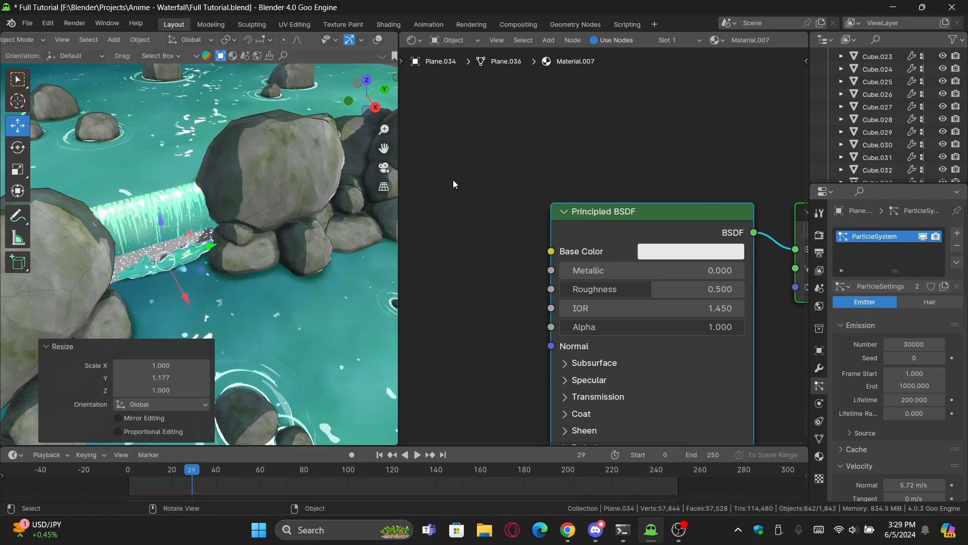
Step: Replay the animation from the start through the scene camera and examine the spray at both waterfalls
click(379, 168)
scroll(201, 199, up, 3)
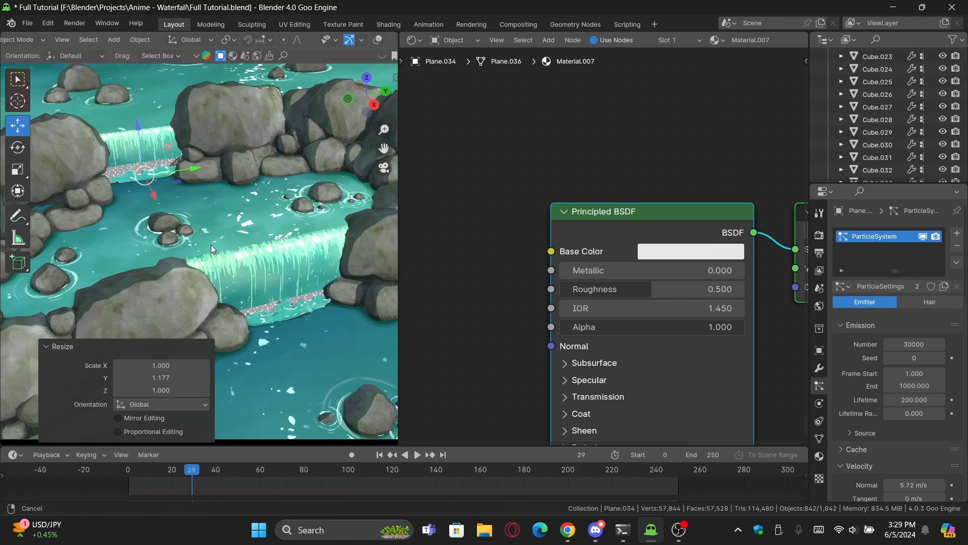
click(116, 474)
key(space)
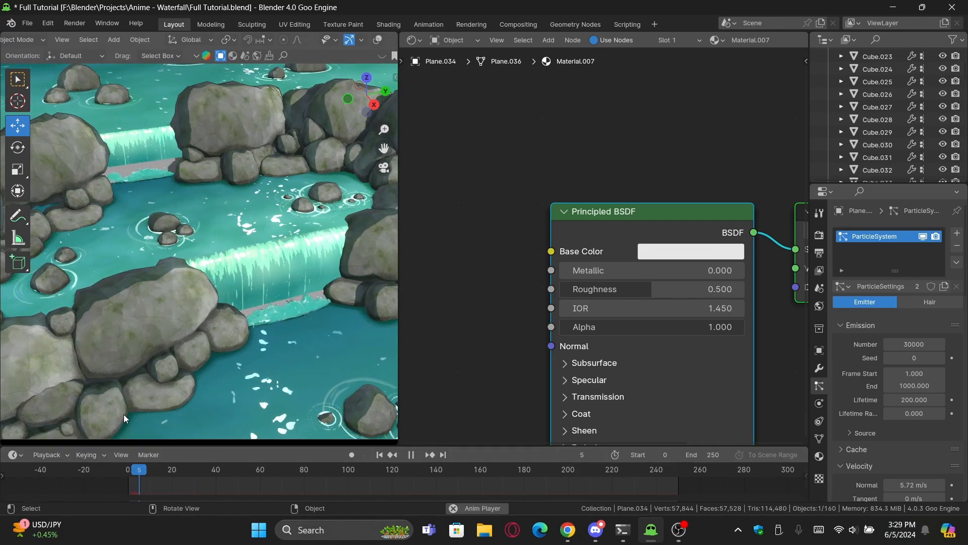
scroll(216, 247, down, 2)
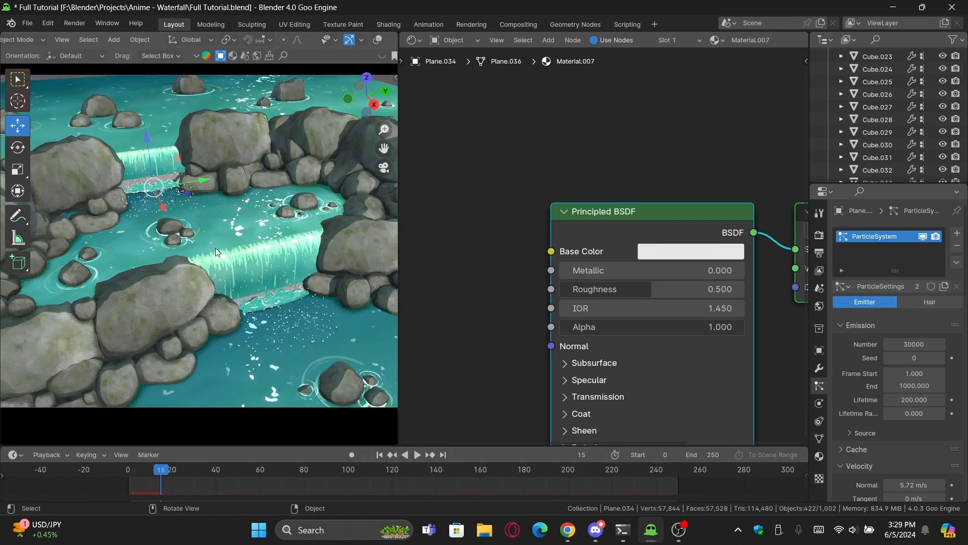
click(381, 167)
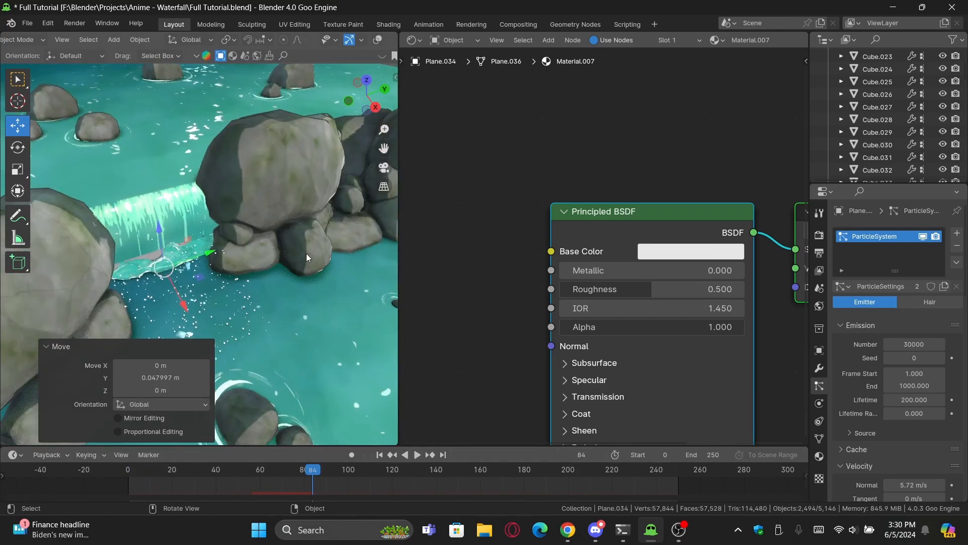
scroll(307, 253, down, 2)
middle_drag(299, 248, 284, 227)
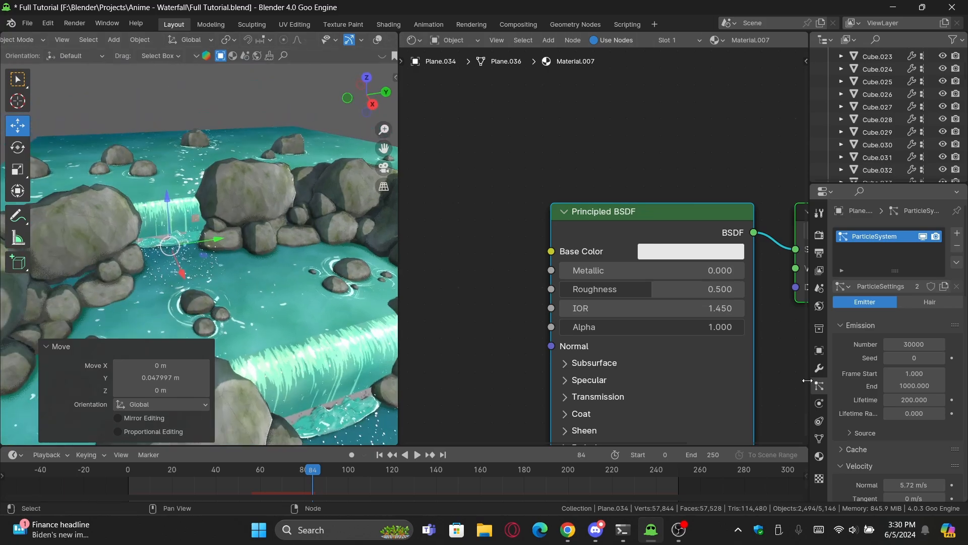
Step: Turn off Show Emitter in the Viewport Display settings of the upper waterfall's spray particle system
scroll(888, 388, down, 12)
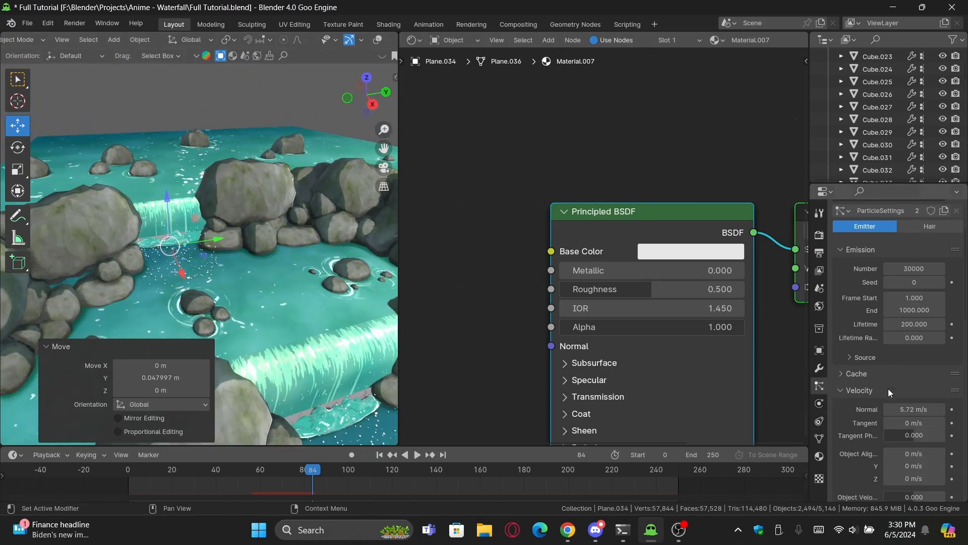
scroll(868, 368, down, 5)
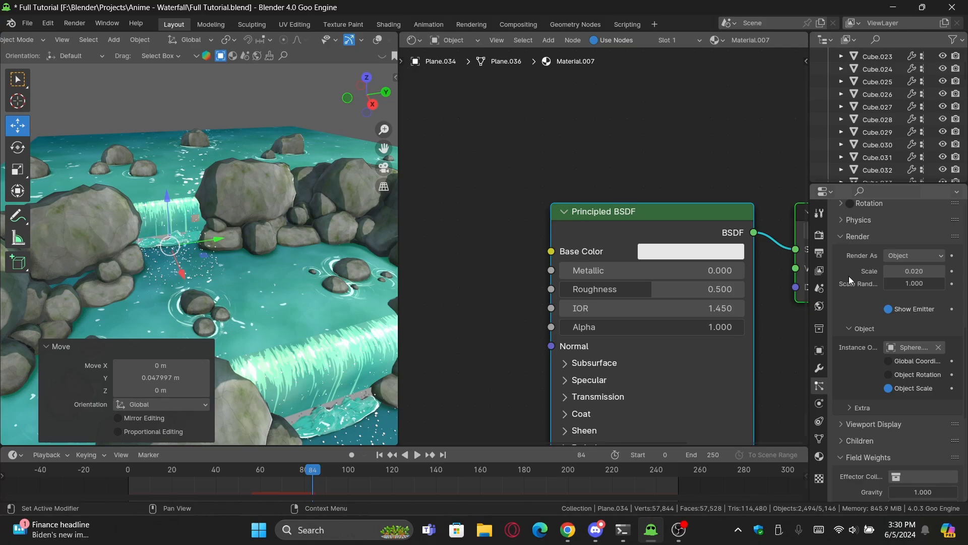
click(845, 422)
scroll(845, 421, down, 4)
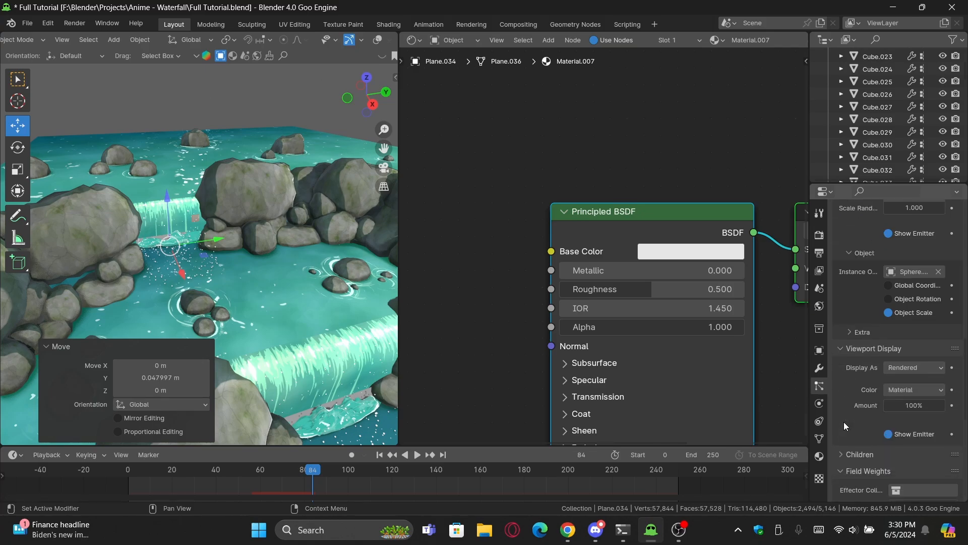
click(888, 434)
scroll(890, 315, up, 1)
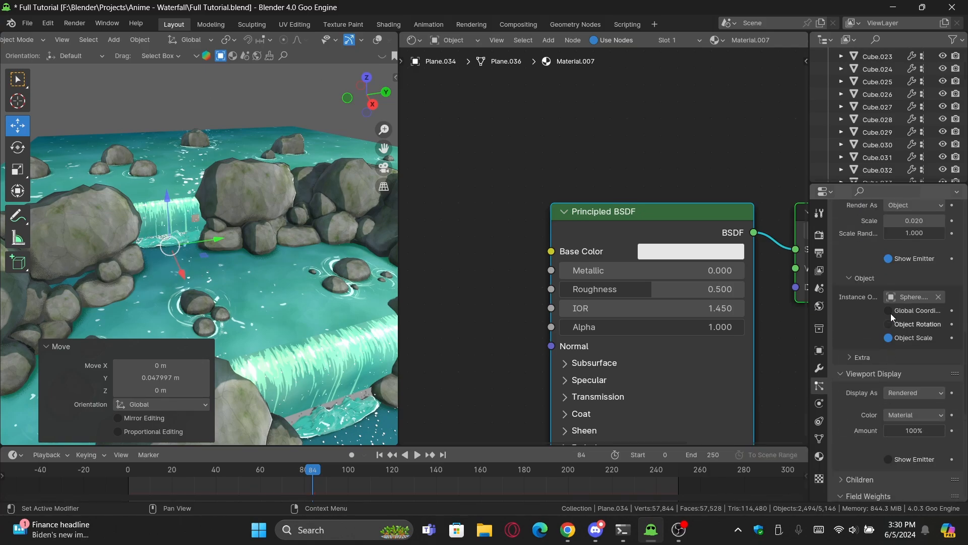
middle_drag(335, 379, 328, 289)
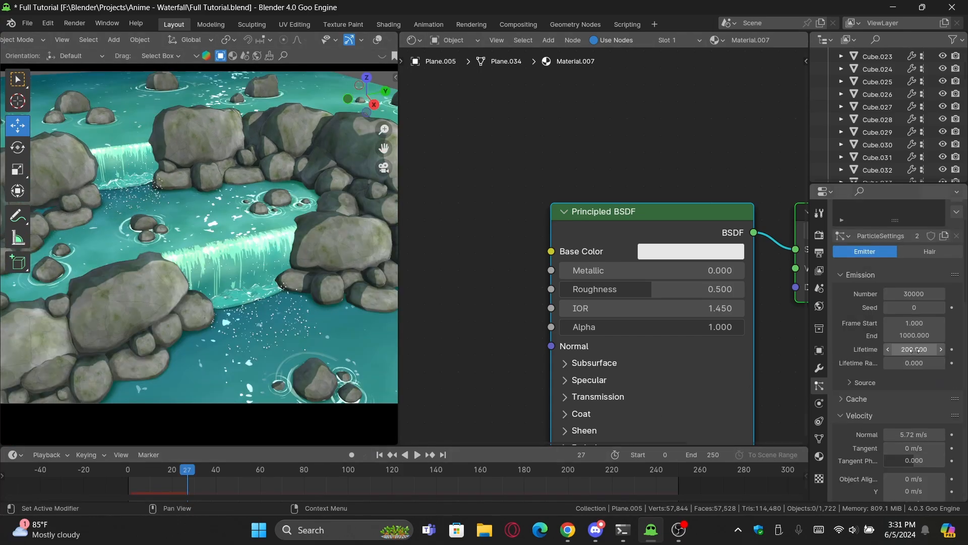
Step: Set the spray particles' lifetime to 50 and play the animation
click(914, 349)
text(50)
key(Return)
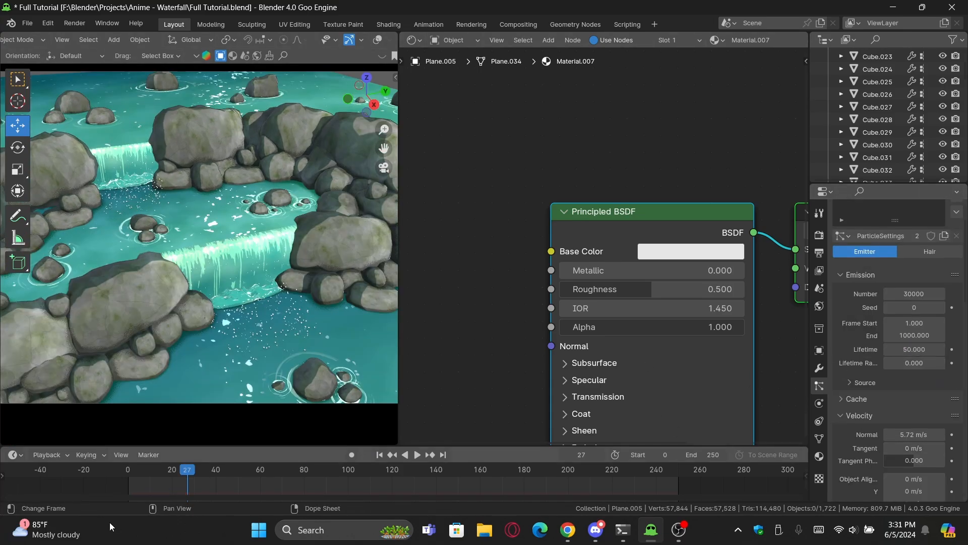
key(space)
middle_drag(252, 283, 275, 272)
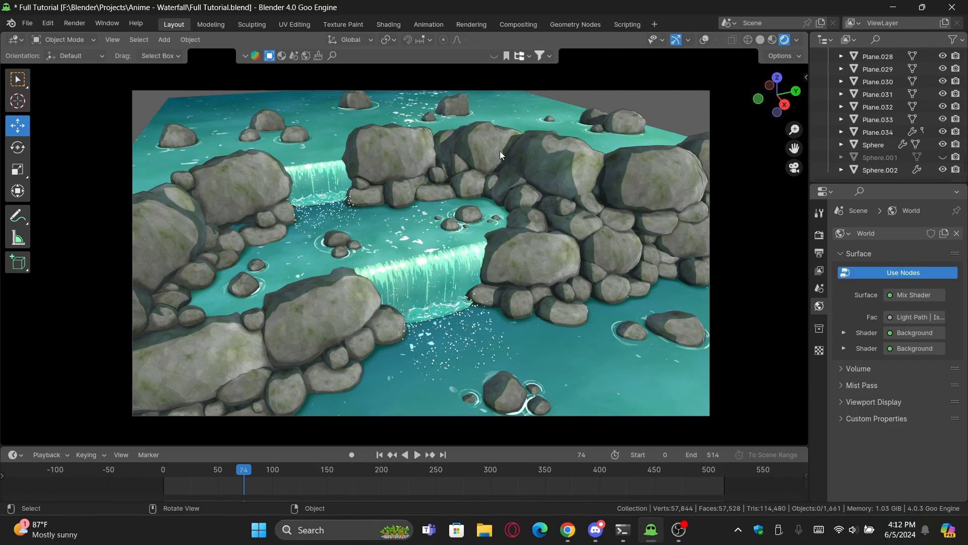
Step: Leave the camera view and add a UV sphere in the empty space above the water scene
click(794, 167)
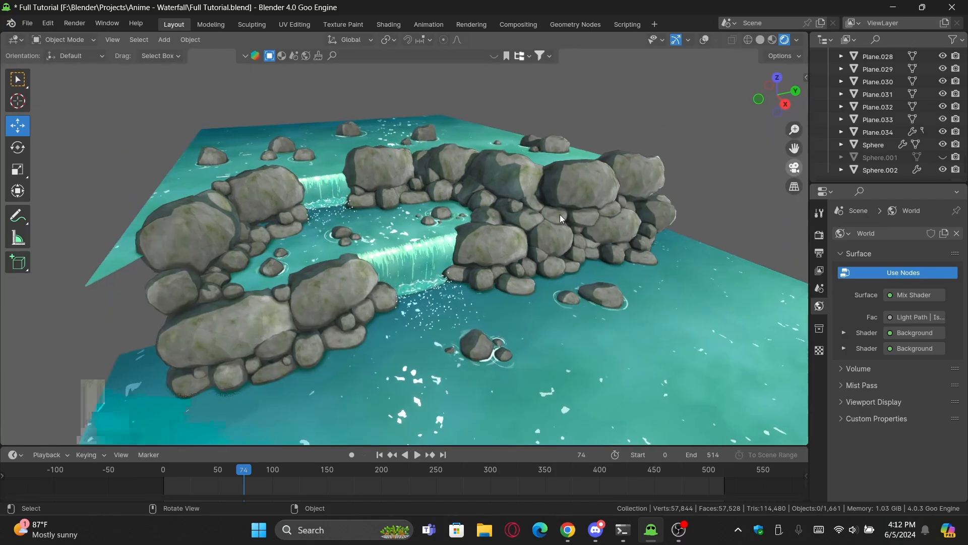
middle_drag(594, 121, 592, 318)
key(shift+a)
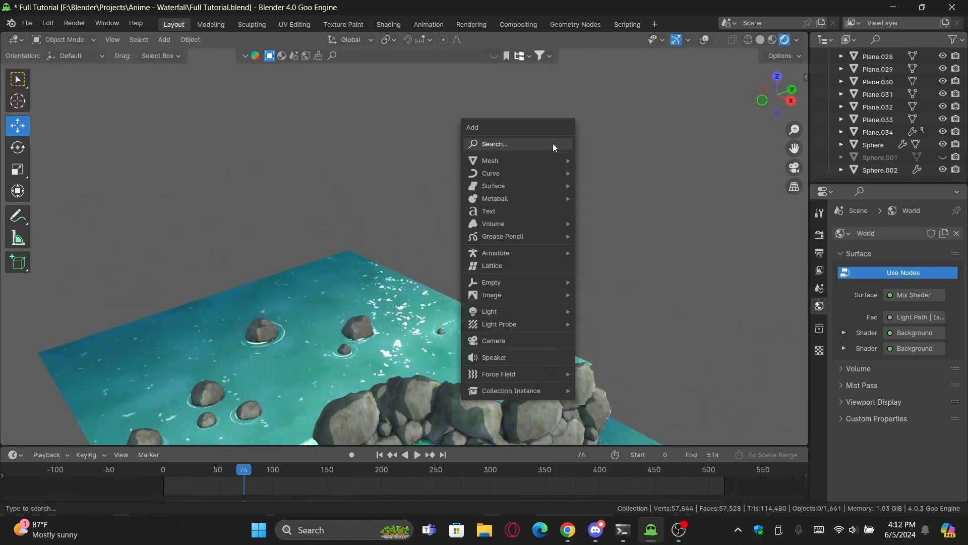
key(shift+a)
mouse_move(471, 172)
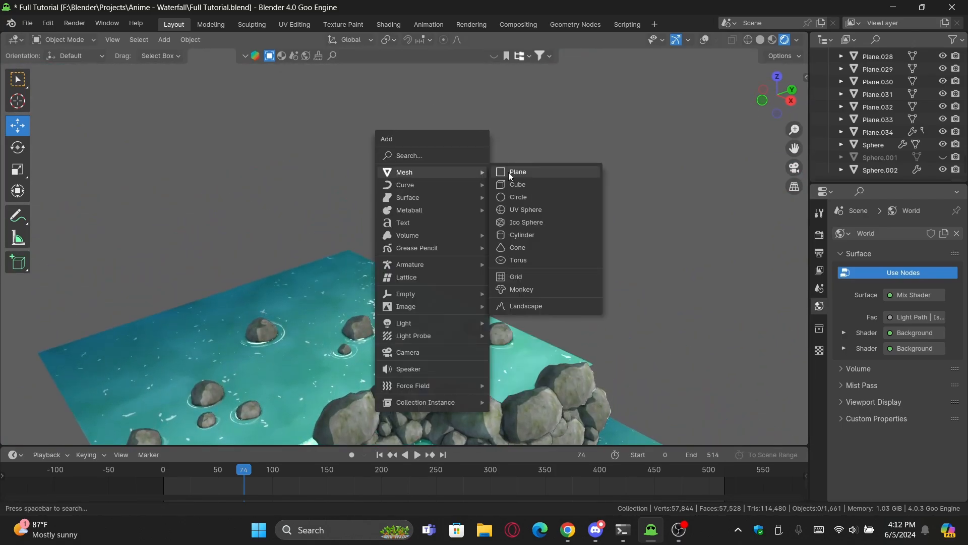
click(550, 208)
shift+middle_drag(552, 207, 544, 249)
scroll(527, 355, up, 3)
scroll(543, 264, up, 3)
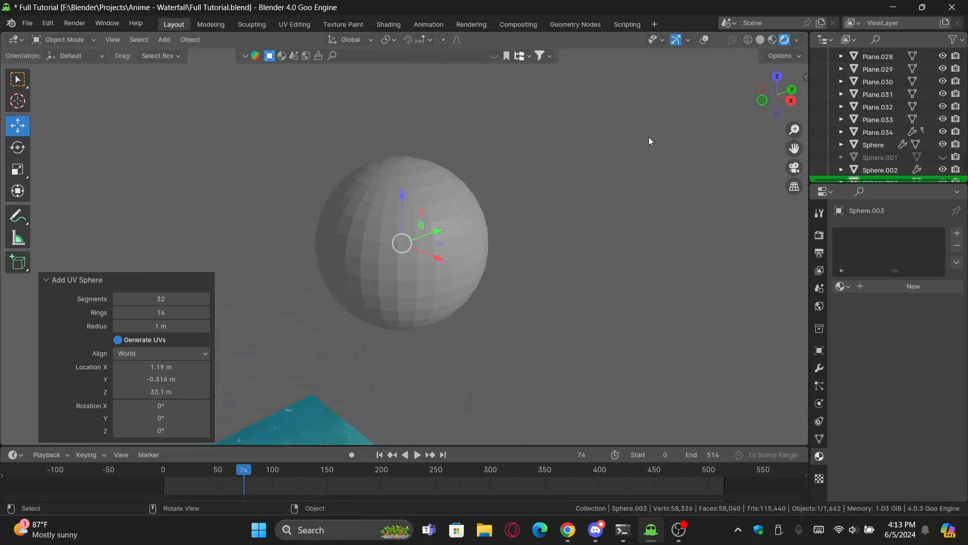
Step: Flatten the new sphere into a thin disc by scaling it 0.070 and 0.416 along Z, and shade it smooth
key(s)
key(z)
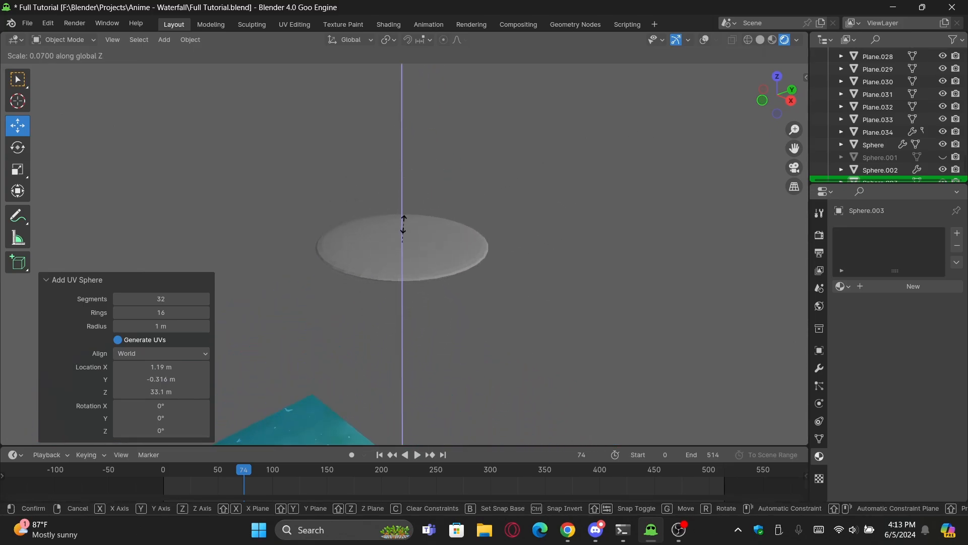
click(404, 225)
scroll(439, 202, up, 5)
key(s)
key(z)
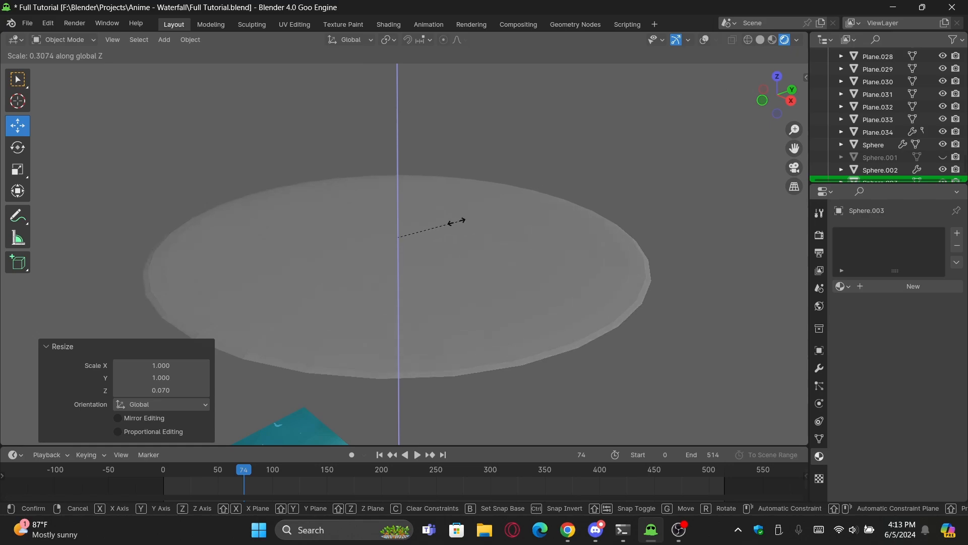
right_click(474, 194)
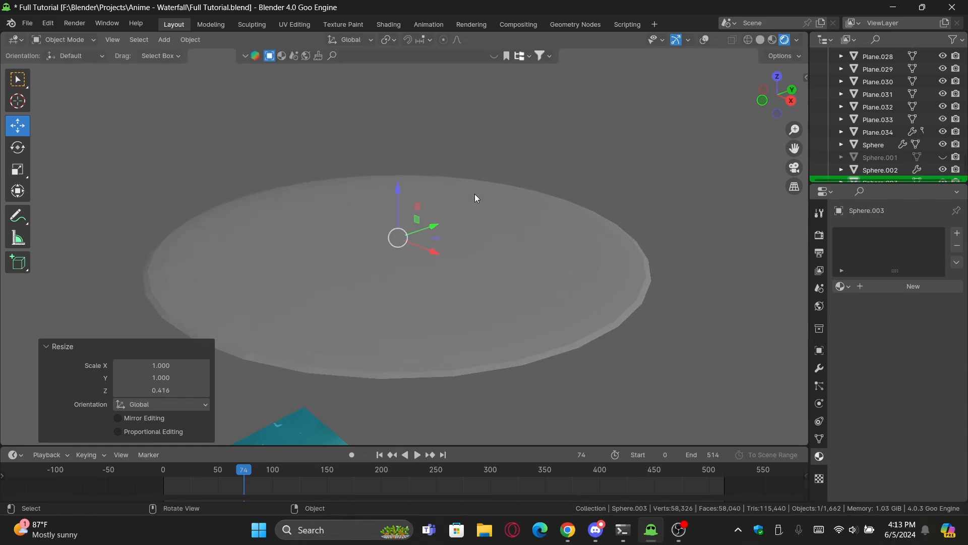
right_click(474, 193)
click(474, 195)
key(shift+grave)
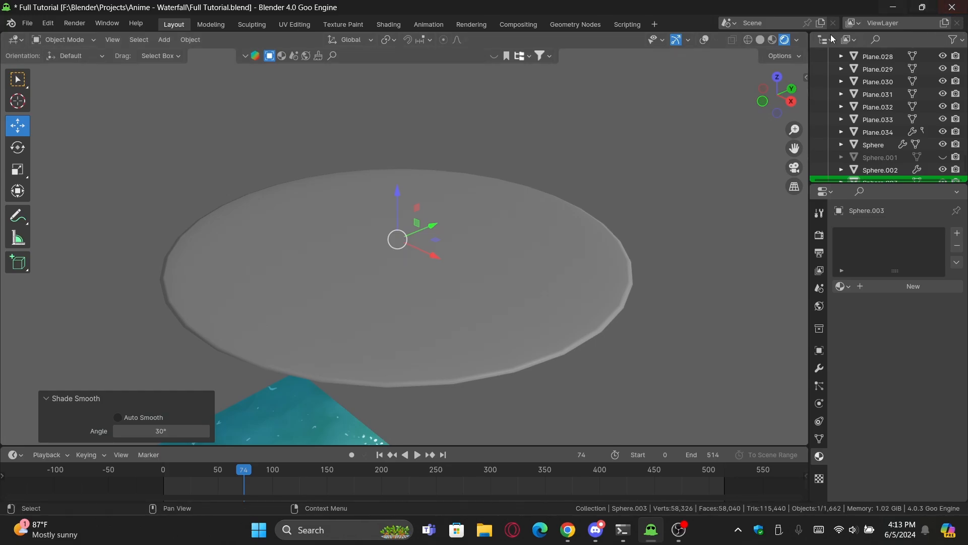
Step: Split the viewport, switch the new area to the Shader Editor and create a new material for the flattened sphere
drag(804, 33, 395, 60)
click(408, 40)
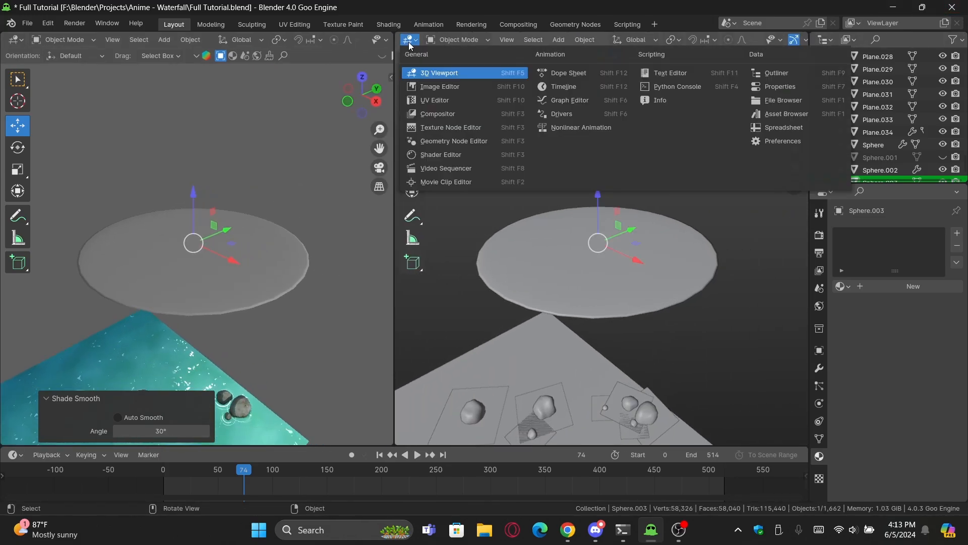
click(444, 171)
click(716, 44)
scroll(576, 208, up, 5)
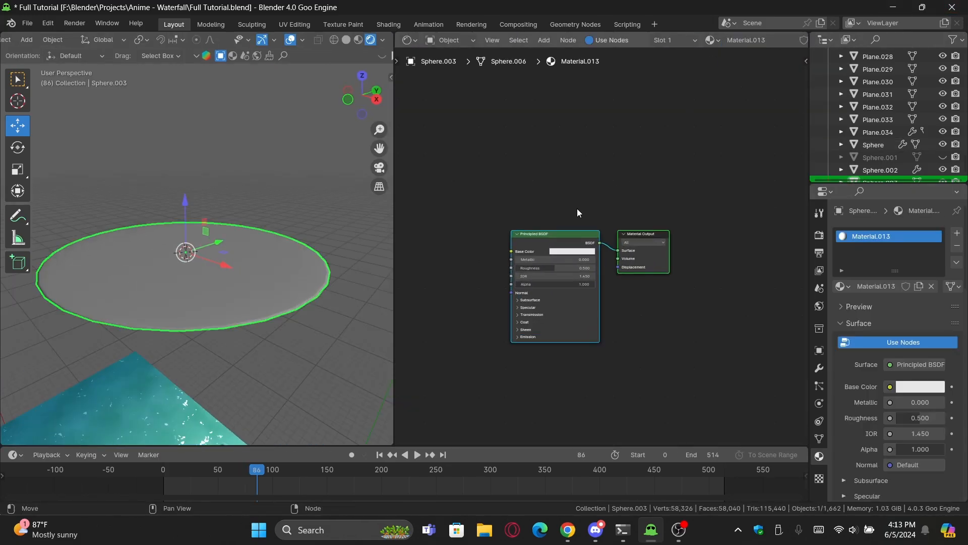
Step: Replace the Principled BSDF with a Noise Texture that has Mapping and Texture Coordinate nodes, and output its color to the surface
key(x)
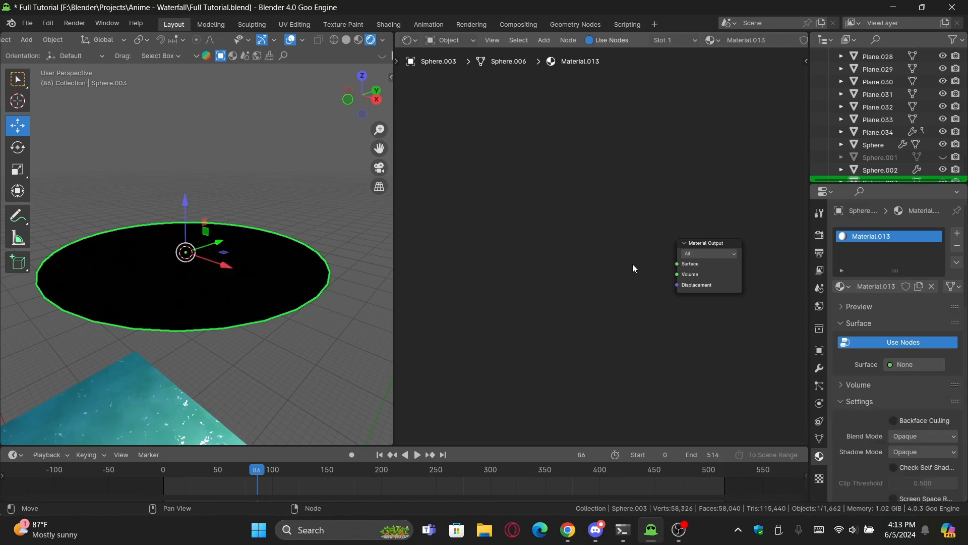
key(shift+a)
text(noi)
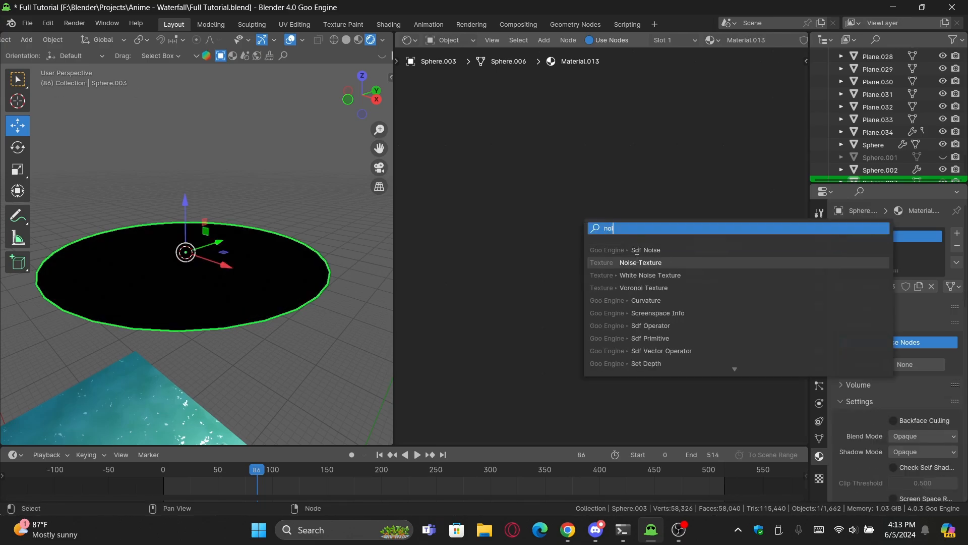
click(605, 261)
click(510, 218)
key(ctrl+t)
middle_drag(557, 228, 629, 213)
ctrl+shift+click(628, 213)
ctrl+shift+click(629, 213)
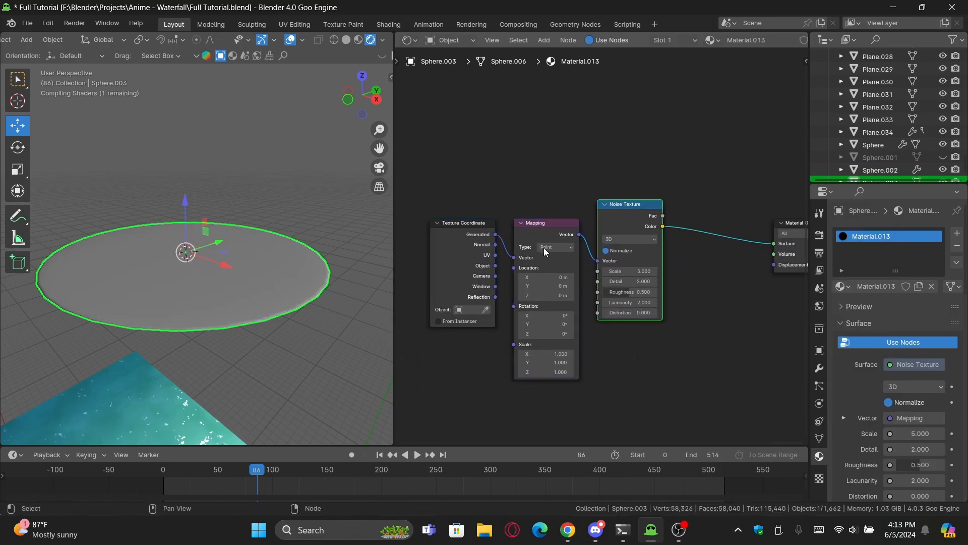
Step: Insert a Color Ramp between the Noise Texture's color and the Material Output
middle_drag(544, 250, 496, 224)
scroll(622, 262, up, 1)
scroll(637, 219, up, 4)
key(shift+a)
text(col)
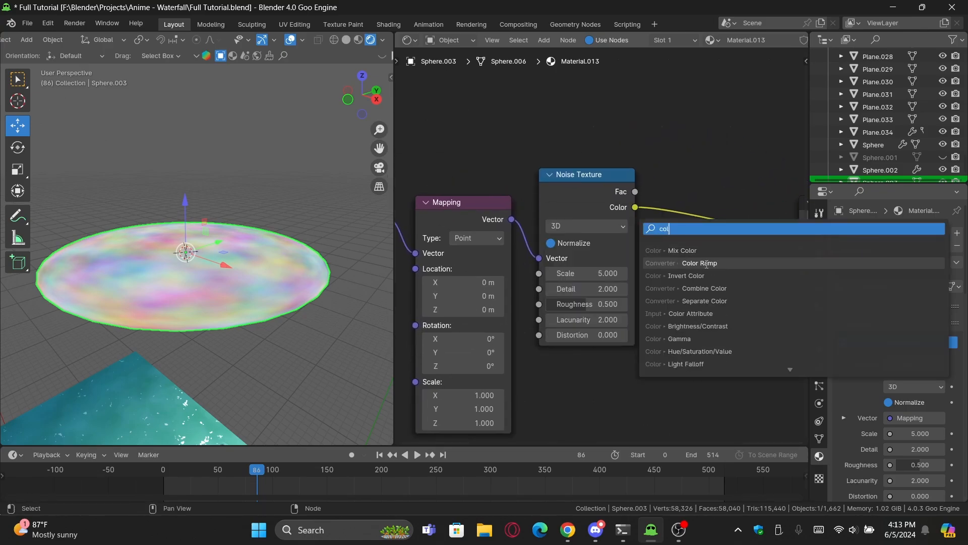
click(707, 263)
click(676, 237)
middle_drag(677, 237, 557, 226)
Step: Set the Color Ramp to Constant interpolation and move its white stop to about 0.513
scroll(560, 227, up, 2)
click(747, 251)
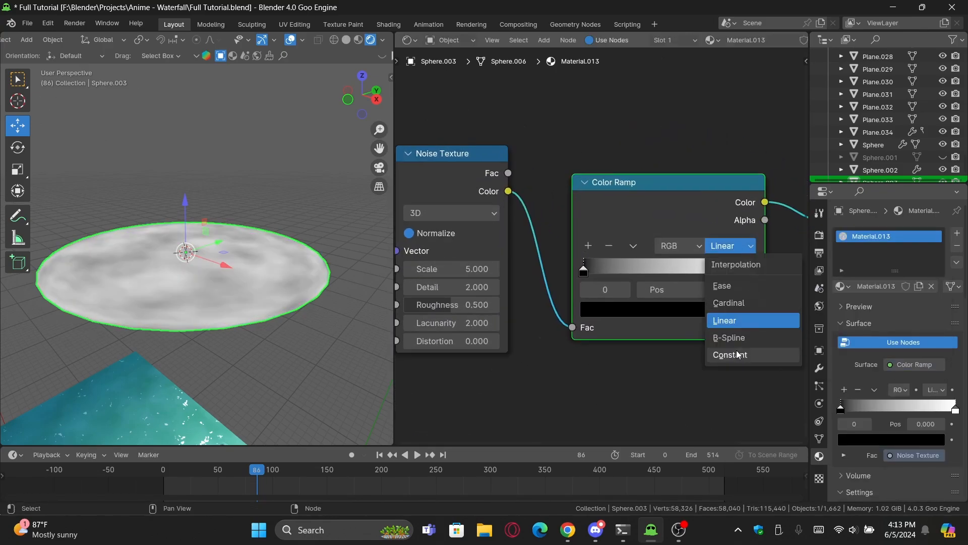
click(726, 353)
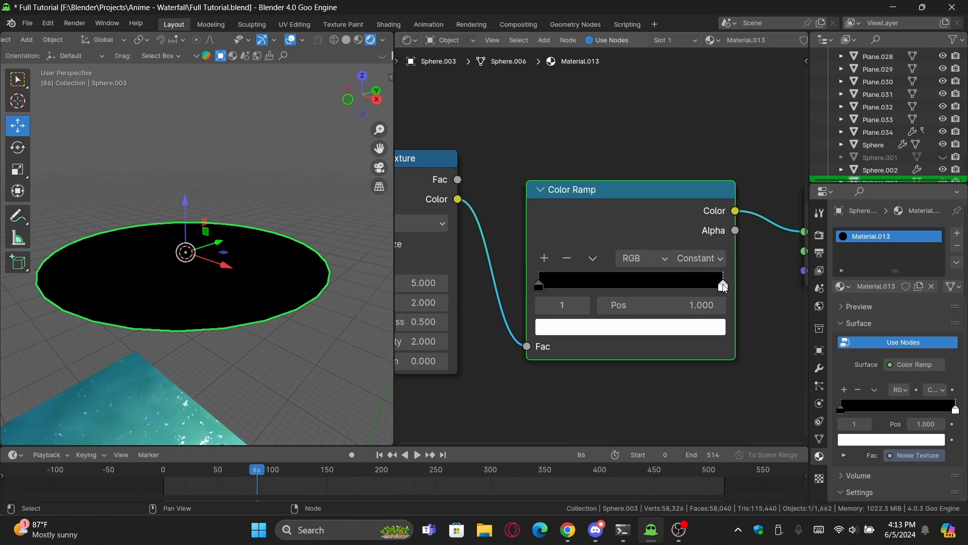
drag(663, 289, 634, 287)
middle_drag(633, 287, 662, 244)
drag(561, 273, 626, 272)
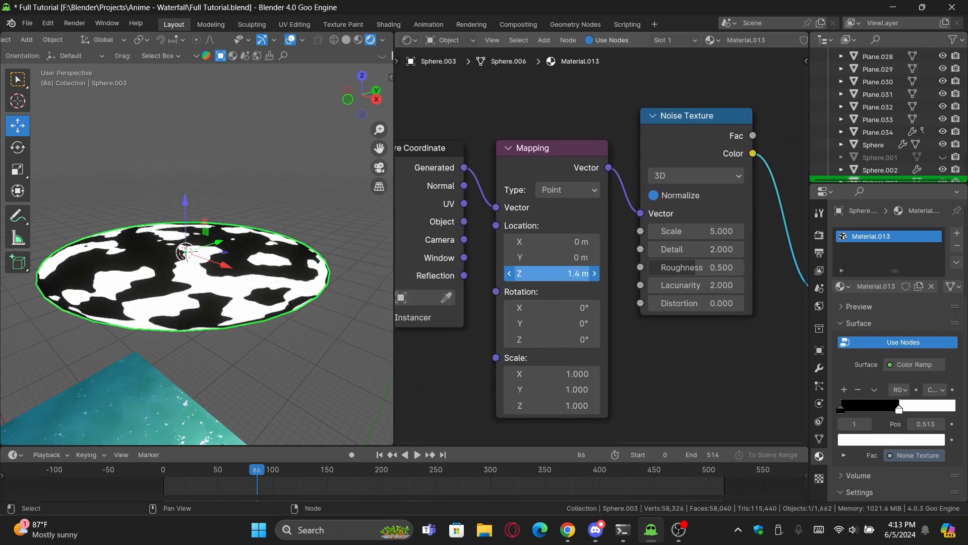
right_click(562, 272)
scroll(562, 272, up, 1)
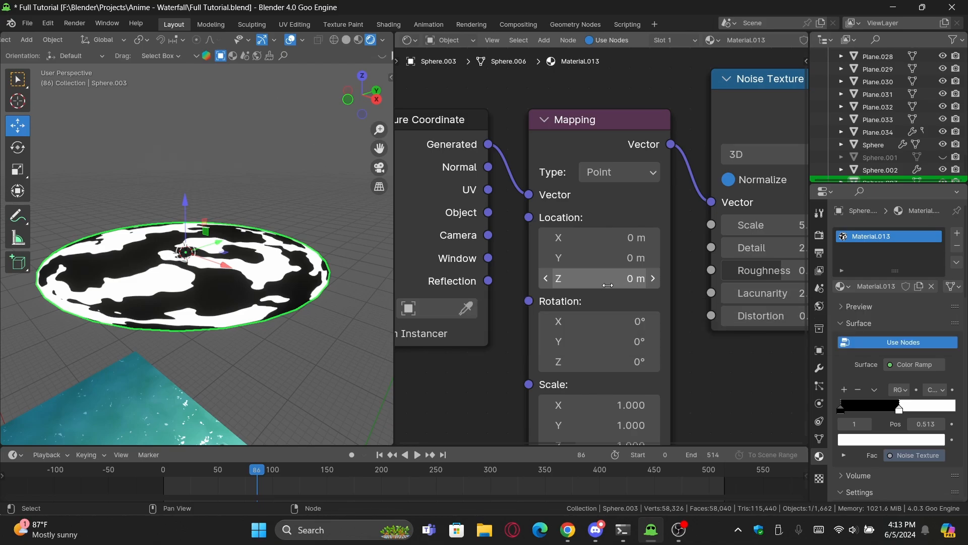
middle_drag(631, 277, 626, 257)
scroll(626, 257, up, 2)
drag(627, 257, 600, 256)
right_click(626, 257)
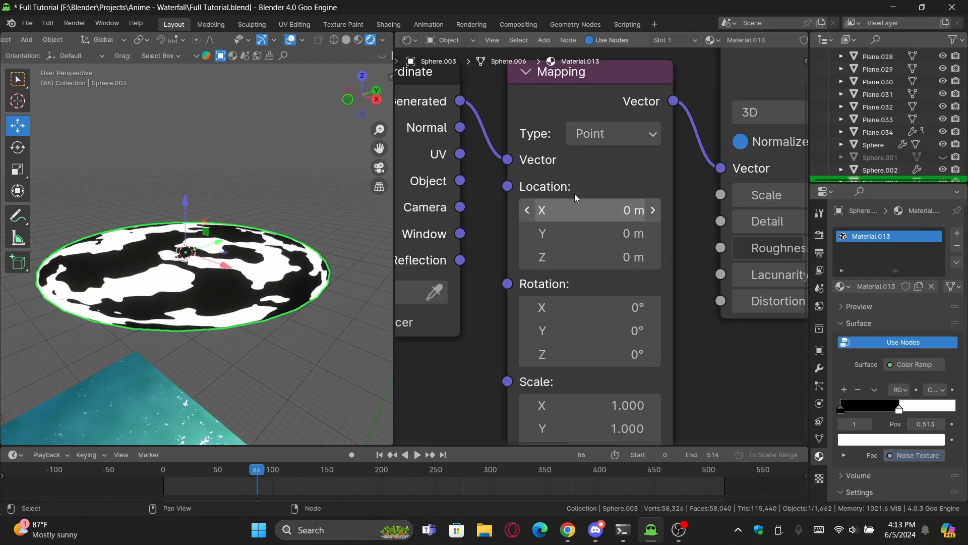
Step: Animate the Mapping node's Z location with a #frame driver, speed it up, and play back the moving noise on the disc
scroll(598, 246, down, 1)
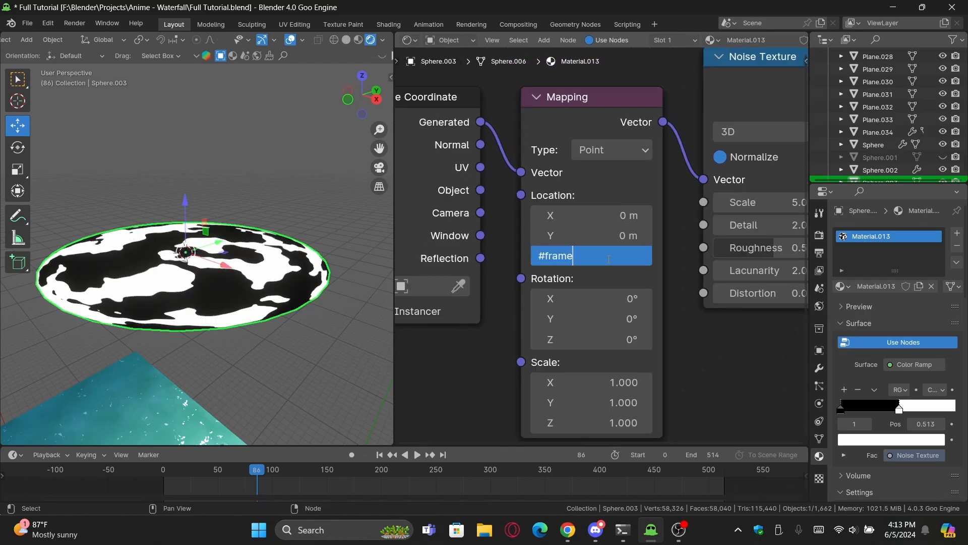
key(Return)
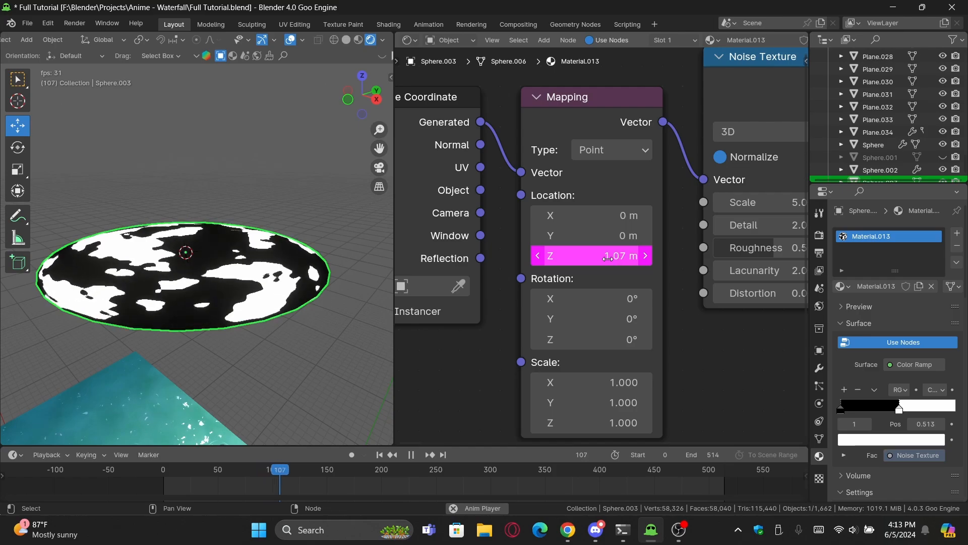
double_click(607, 257)
key(Return)
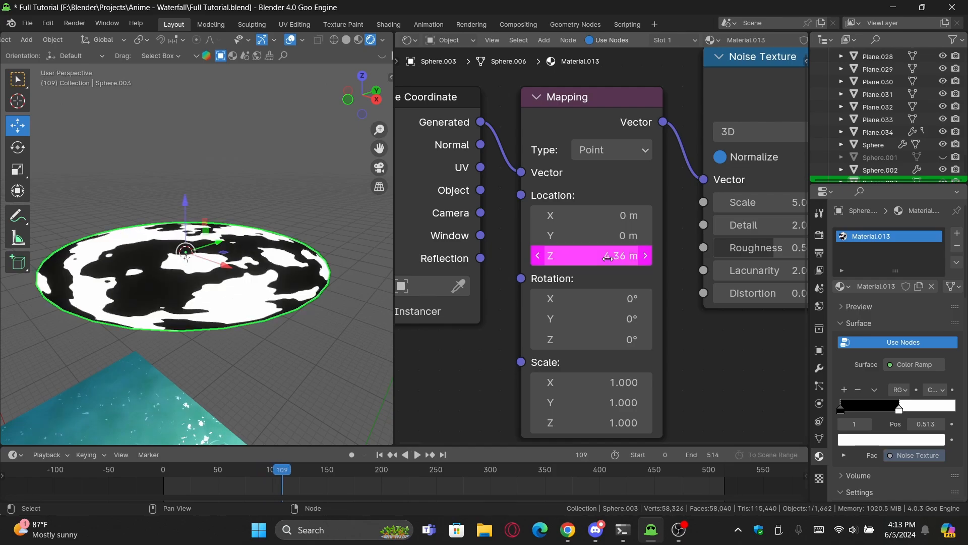
key(space)
key(shift+grave)
key(e)
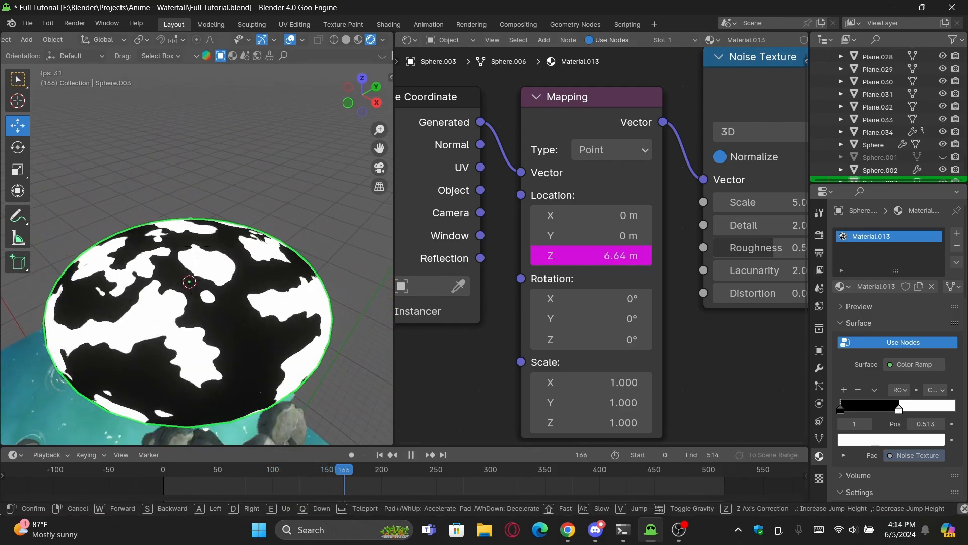
click(197, 245)
key(space)
Step: Move the Color Ramp's white stop to about 0.520 and play the animation
scroll(698, 245, down, 1)
middle_drag(716, 225, 401, 247)
mouse_move(651, 231)
mouse_down()
mouse_move(674, 232)
mouse_move(654, 233)
mouse_up()
key(space)
Step: Examine the black-and-white noise pattern on the flattened sphere from above and from a low angle
key(shift+grave)
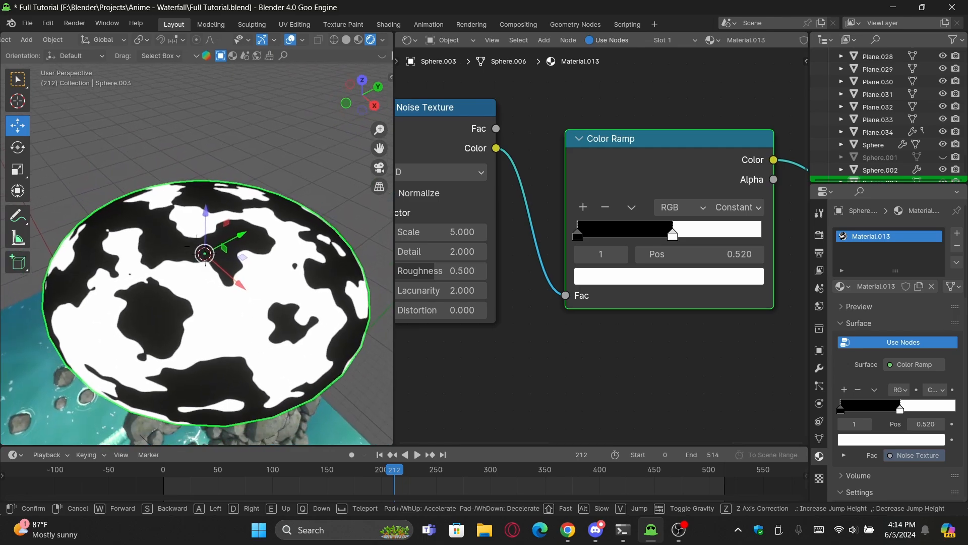
click(212, 233)
key(shift+grave)
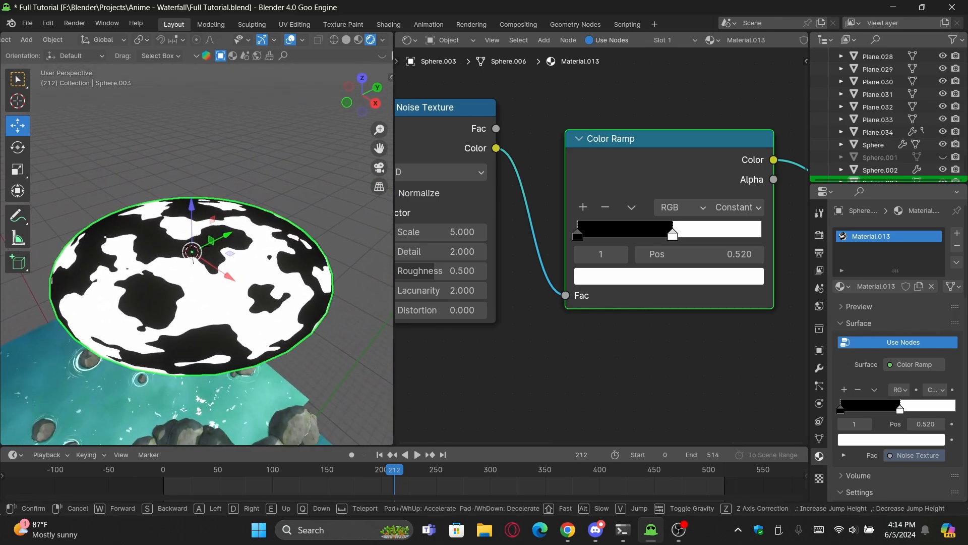
key(w)
key(s)
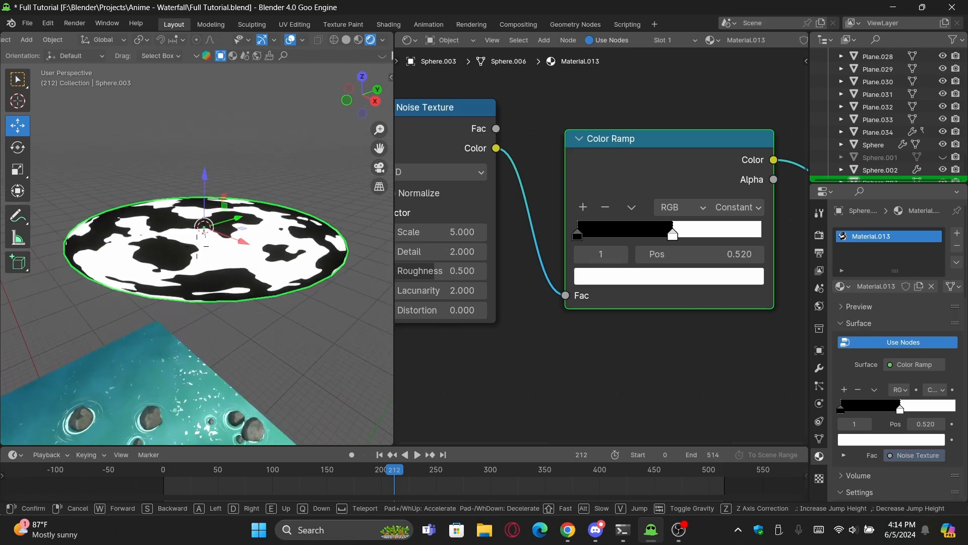
key(w)
key(s)
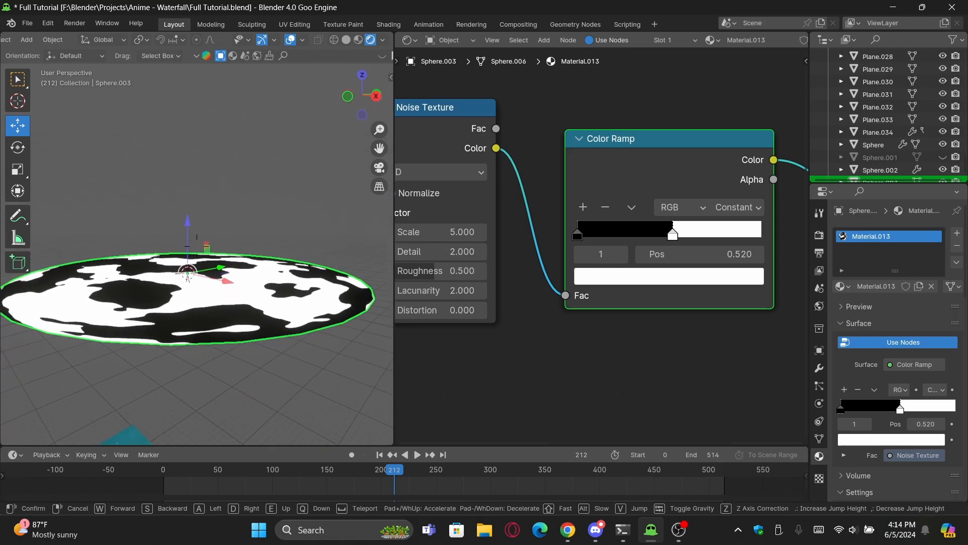
click(197, 247)
scroll(664, 190, down, 1)
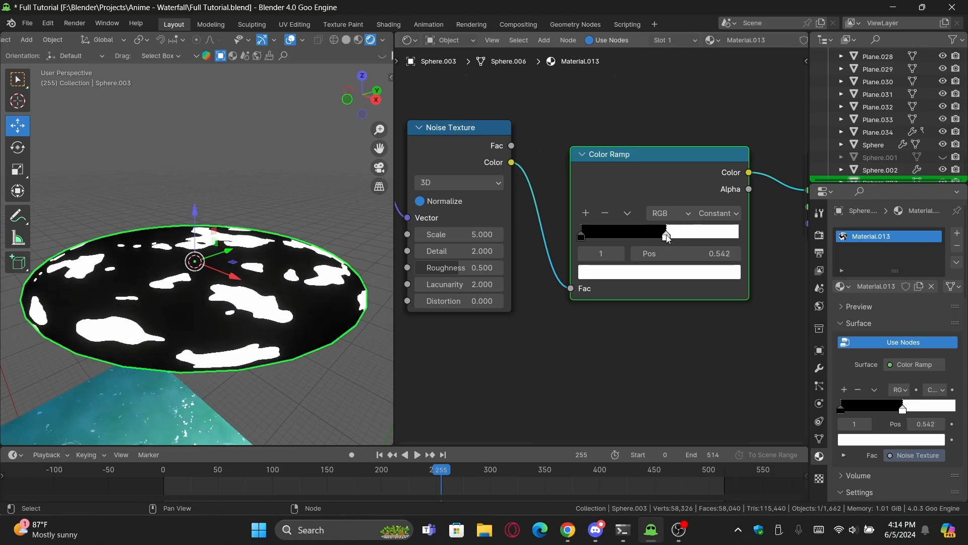
Step: Move the Color Ramp's white stop to about 0.556, then drive the Mapping node from Object coordinates and play the animation
drag(666, 237, 668, 237)
scroll(535, 288, up, 5)
middle_drag(535, 287, 623, 249)
scroll(428, 242, down, 5)
middle_drag(428, 242, 576, 283)
scroll(428, 214, up, 1)
middle_drag(428, 214, 557, 208)
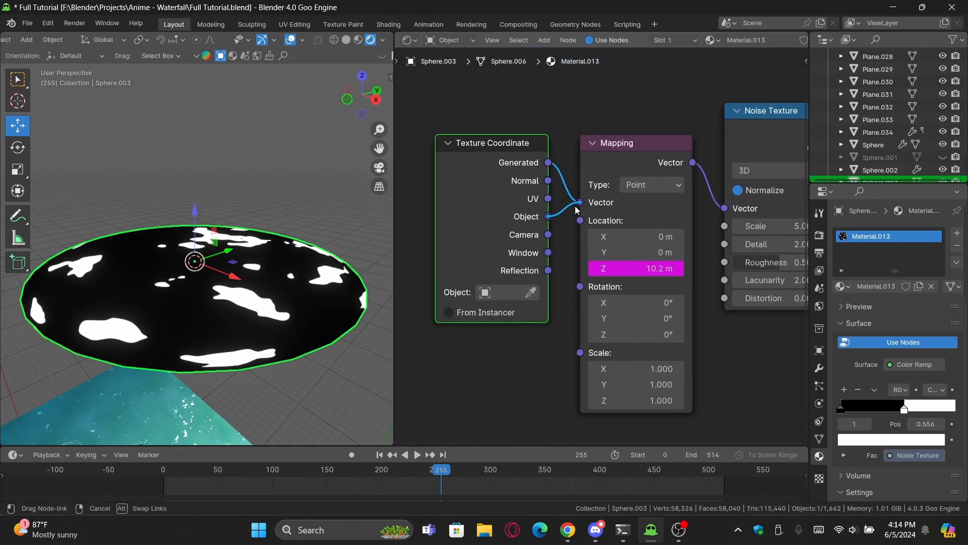
drag(576, 206, 578, 204)
key(space)
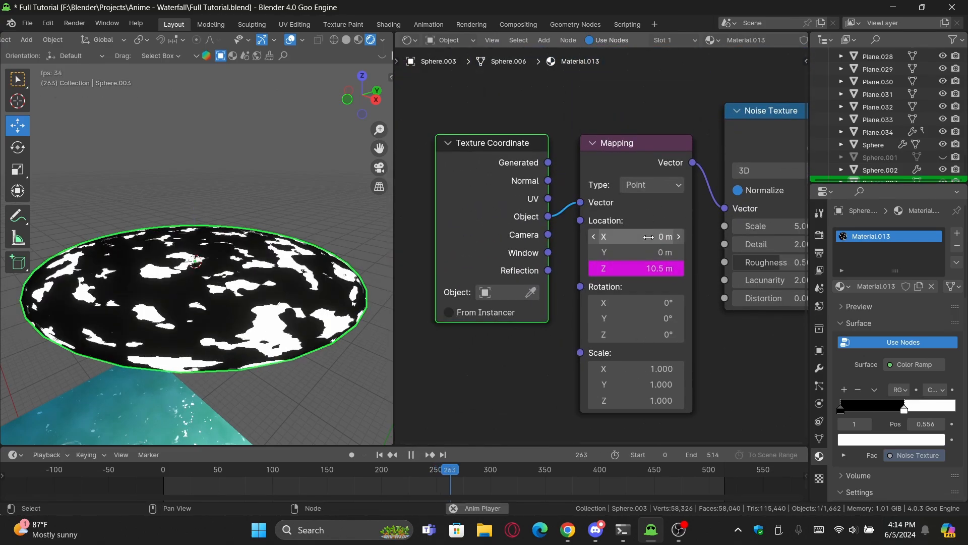
key(space)
Step: Set the Noise Texture's roughness to 1.000 and its scale to 4
scroll(614, 262, up, 3)
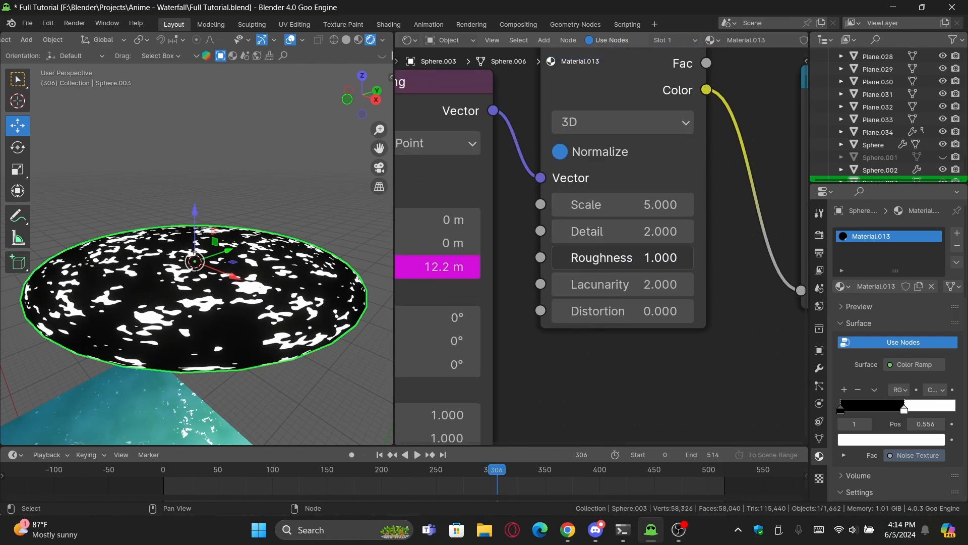
mouse_move(606, 212)
mouse_down()
mouse_move(597, 212)
mouse_move(615, 213)
mouse_up()
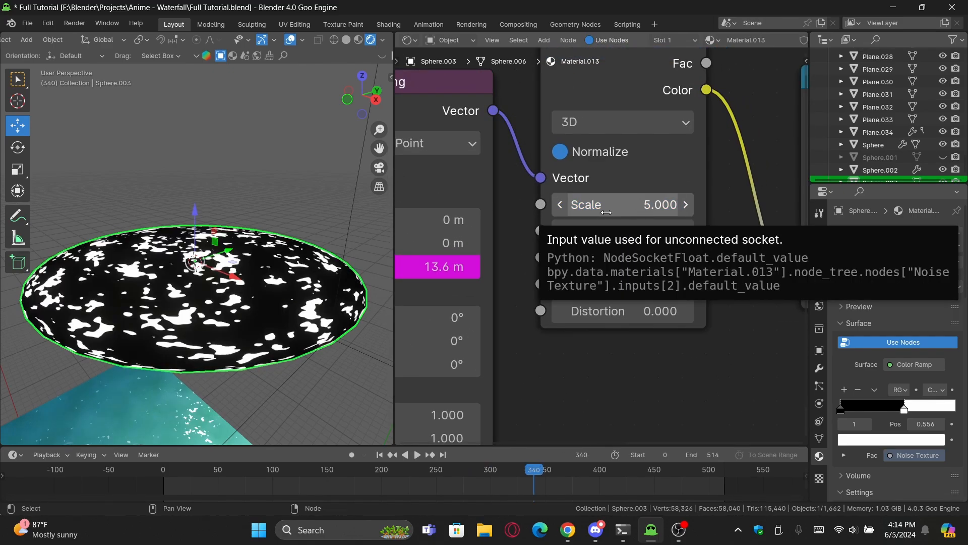
click(606, 213)
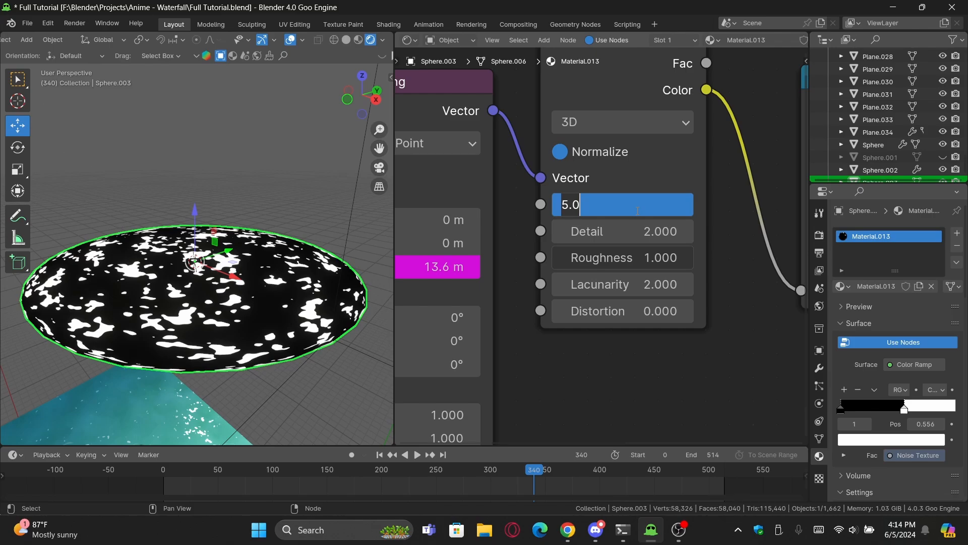
text(6)
key(Return)
text(4)
key(Return)
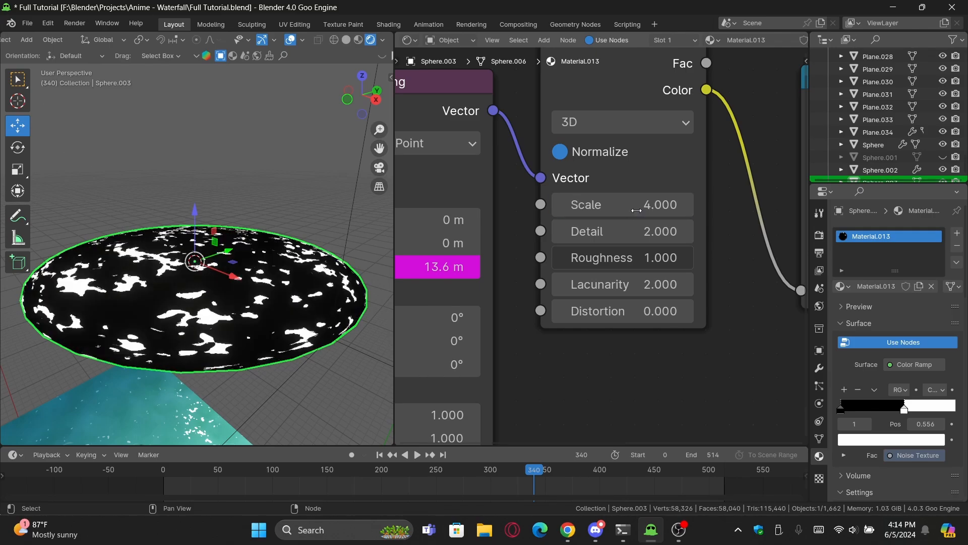
Step: Stretch the flattened sphere along Y by about 1.92 and play back the moving noise
middle_drag(283, 242, 296, 250)
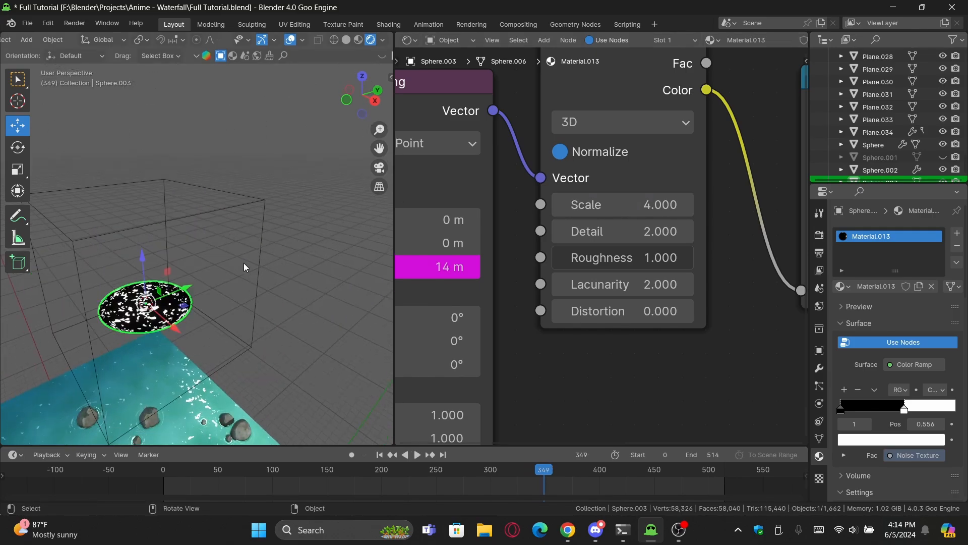
key(shift+grave)
key(w)
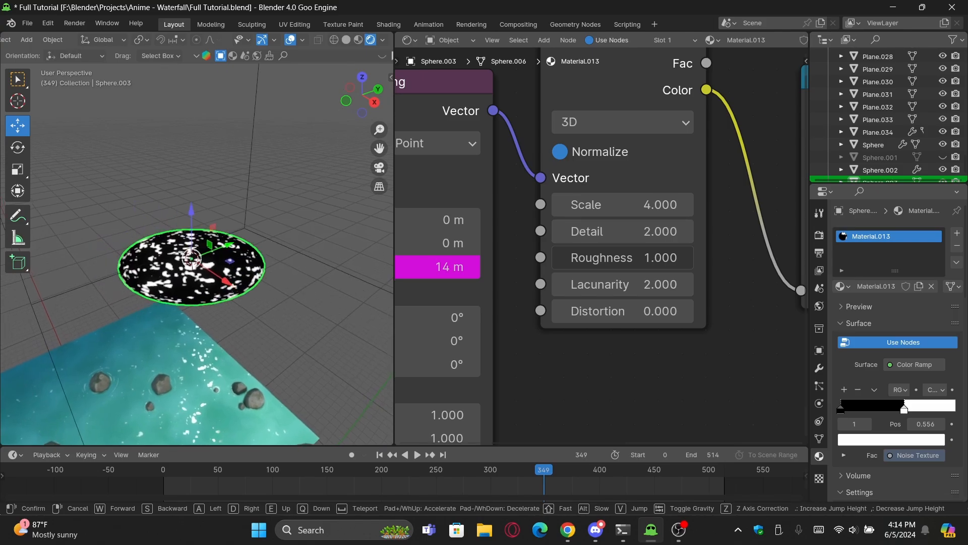
click(246, 266)
key(s)
key(y)
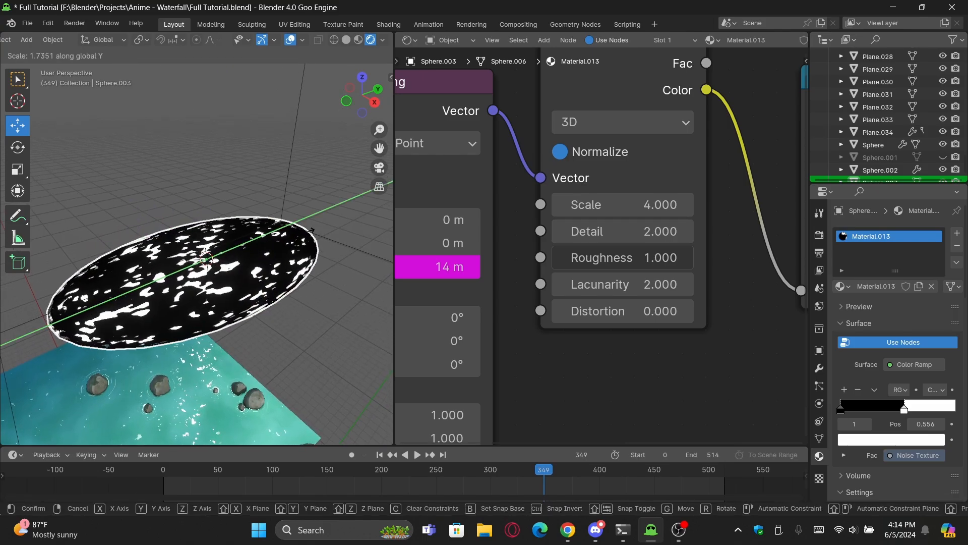
click(315, 233)
key(space)
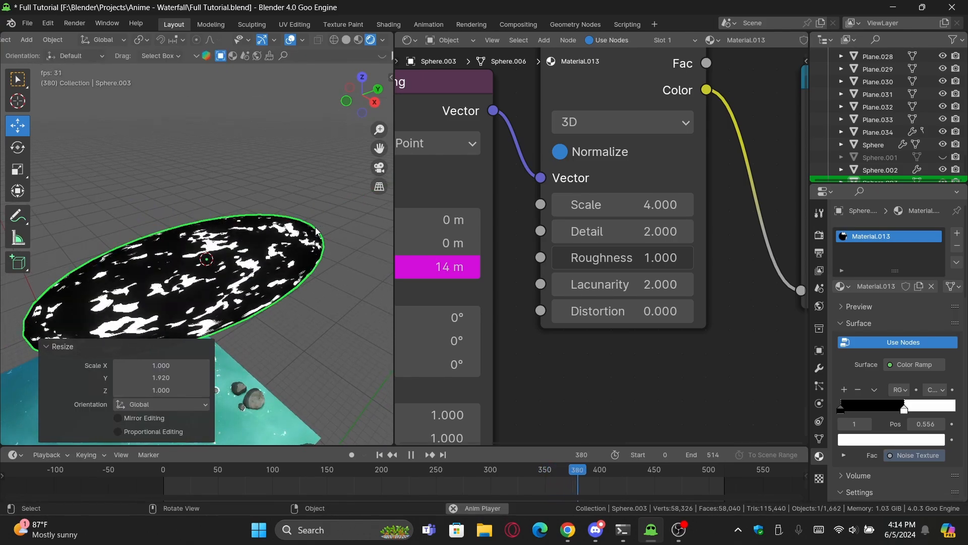
key(space)
Step: Move the noise Color Ramp's white stop to about 0.509 to enlarge the white patches
middle_drag(553, 233, 576, 258)
mouse_move(600, 235)
mouse_down()
mouse_move(586, 235)
mouse_move(617, 234)
mouse_move(573, 231)
mouse_move(585, 233)
mouse_up()
middle_drag(544, 263, 770, 212)
key(space)
middle_drag(683, 237, 586, 257)
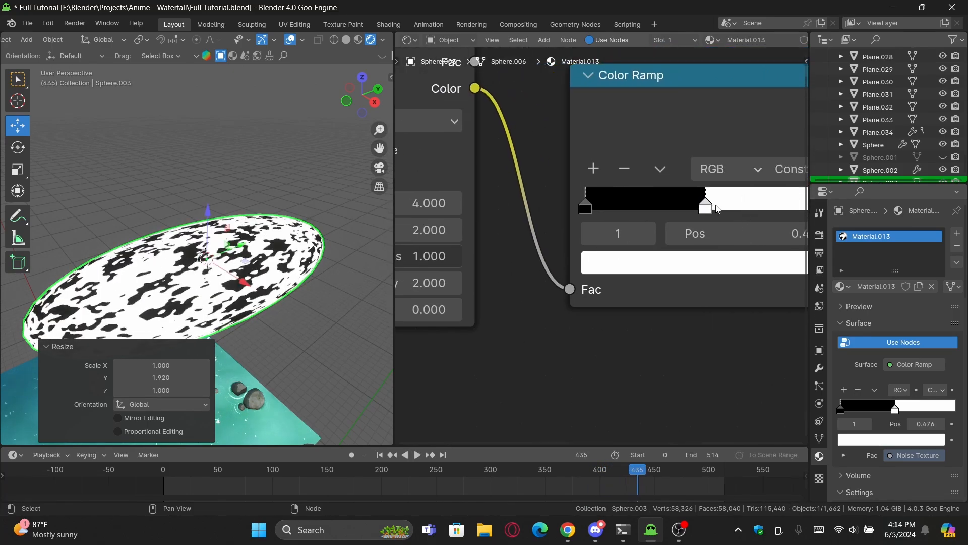
drag(712, 204, 720, 203)
Step: Scale the flattened sphere along Y by about 0.947
key(s)
key(y)
click(338, 223)
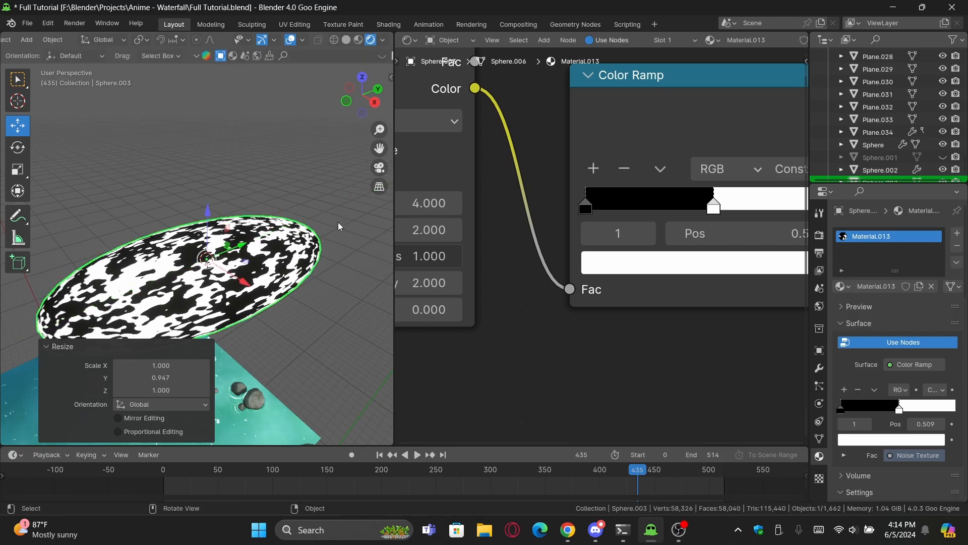
Step: Adjust the Noise Texture to scale 5.000 and detail 3.300, with the Color Ramp's white stop at about 0.571
middle_drag(412, 271, 542, 254)
mouse_move(550, 190)
mouse_down()
mouse_move(509, 189)
mouse_move(554, 190)
mouse_up()
key(space)
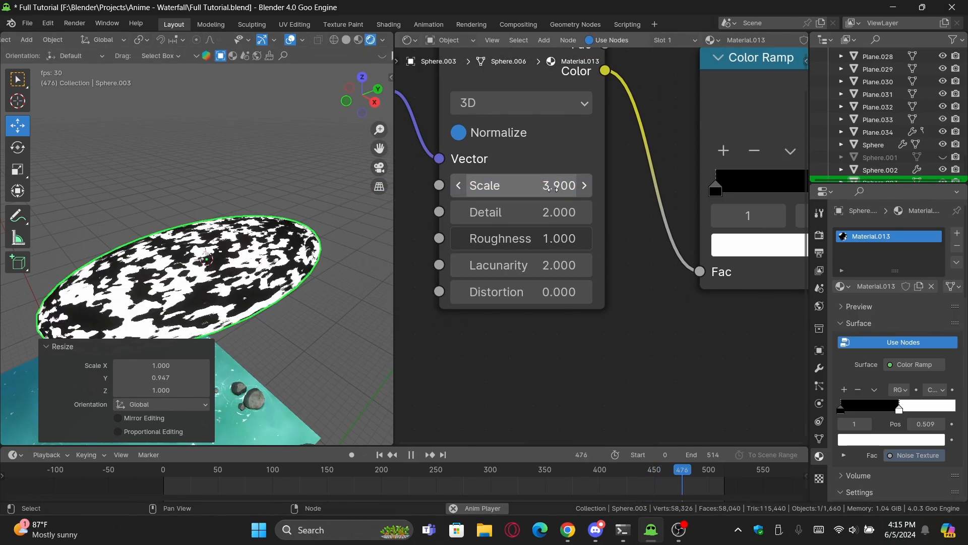
key(space)
click(554, 190)
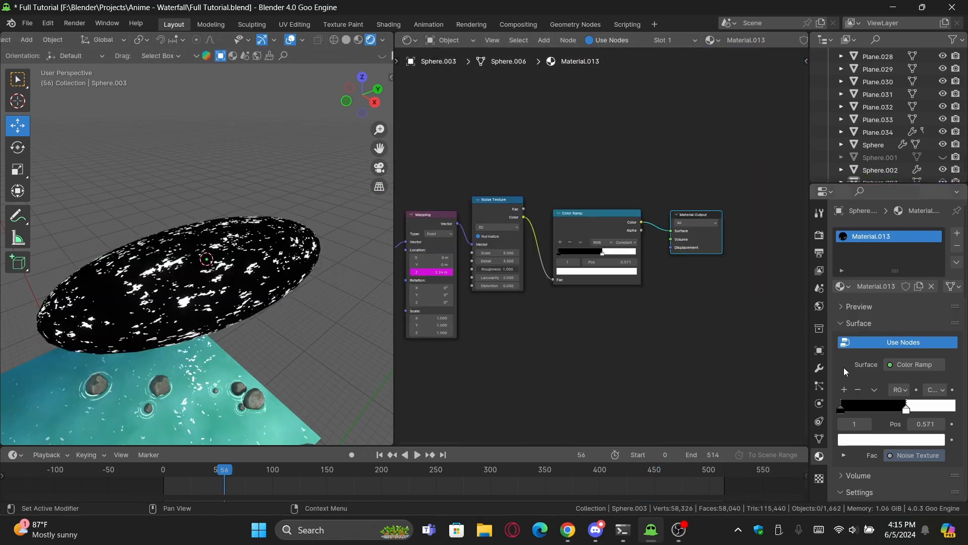
Step: Set the material's Shadow Mode to None and its Blend Mode to Alpha Blend
scroll(843, 367, down, 5)
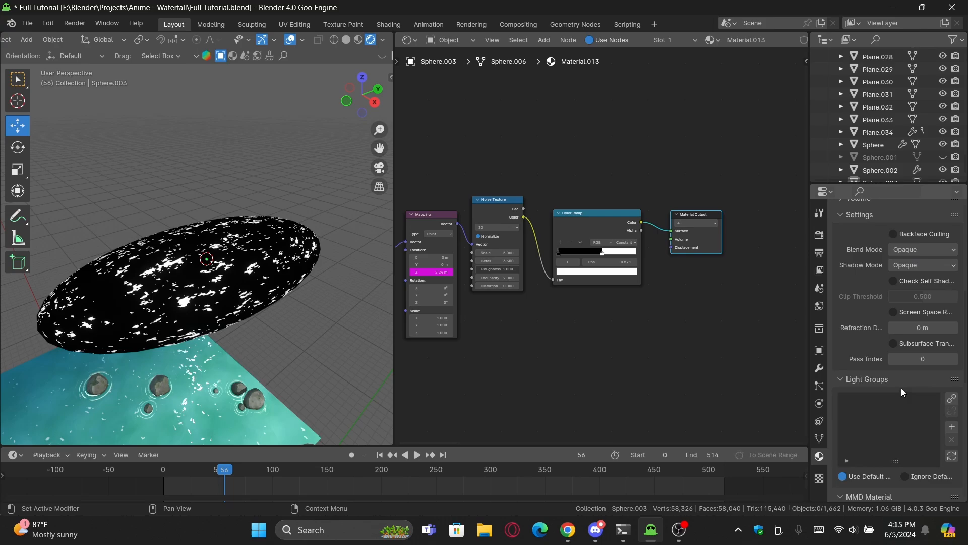
click(907, 266)
click(915, 249)
click(916, 304)
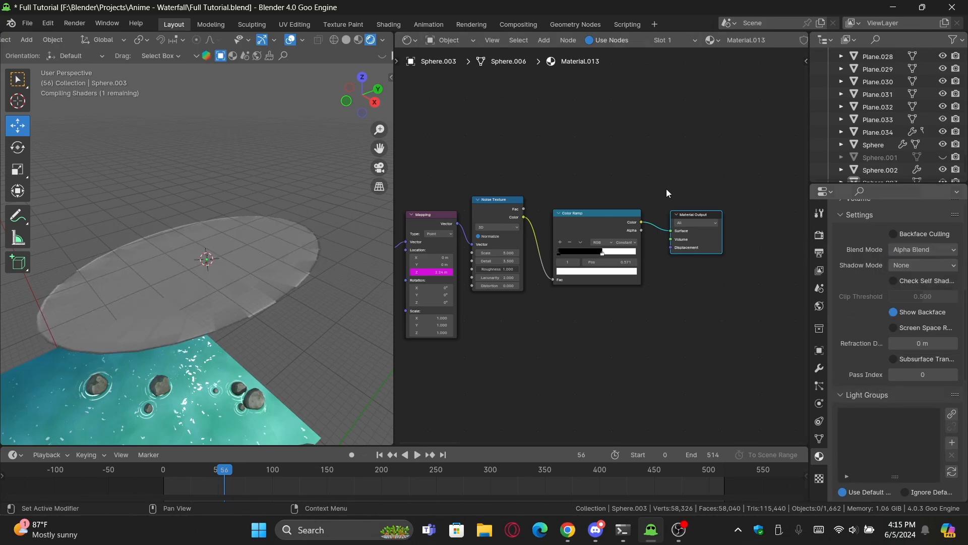
Step: Add a Gradient Texture node in the free space below the noise texture's nodes
key(g)
click(721, 319)
scroll(601, 304, up, 2)
middle_drag(555, 353, 797, 335)
drag(497, 151, 574, 266)
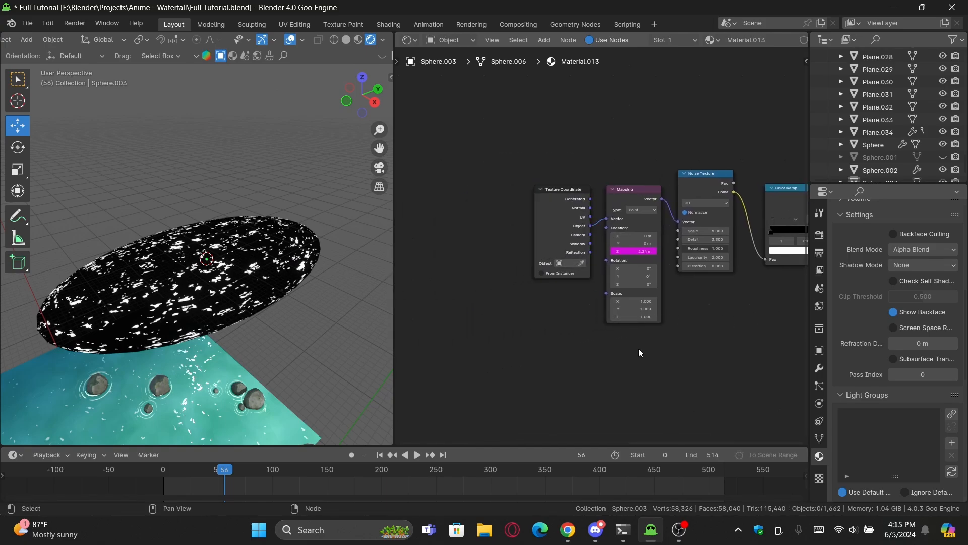
middle_drag(639, 352, 656, 251)
key(shift+a)
click(611, 269)
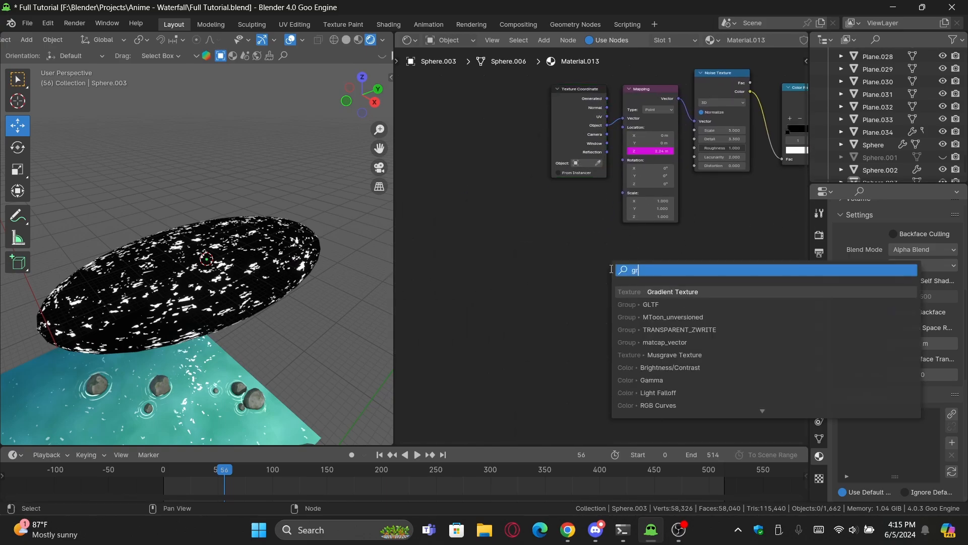
key(Return)
click(700, 256)
scroll(700, 256, up, 5)
middle_drag(700, 257, 632, 247)
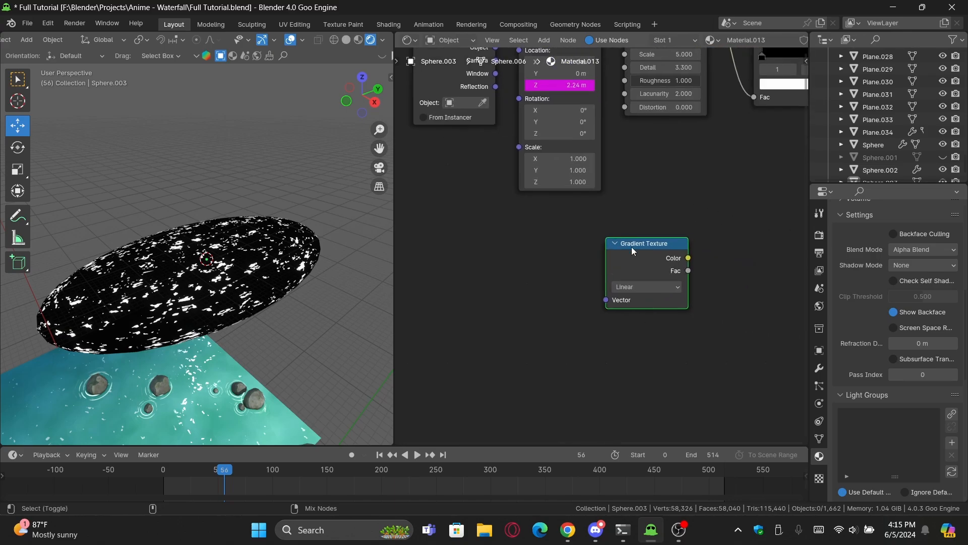
Step: Preview the Gradient Texture on the disc and give it a Mapping and Texture Coordinate setup using Object coordinates
ctrl+shift+click(639, 252)
key(ctrl+t)
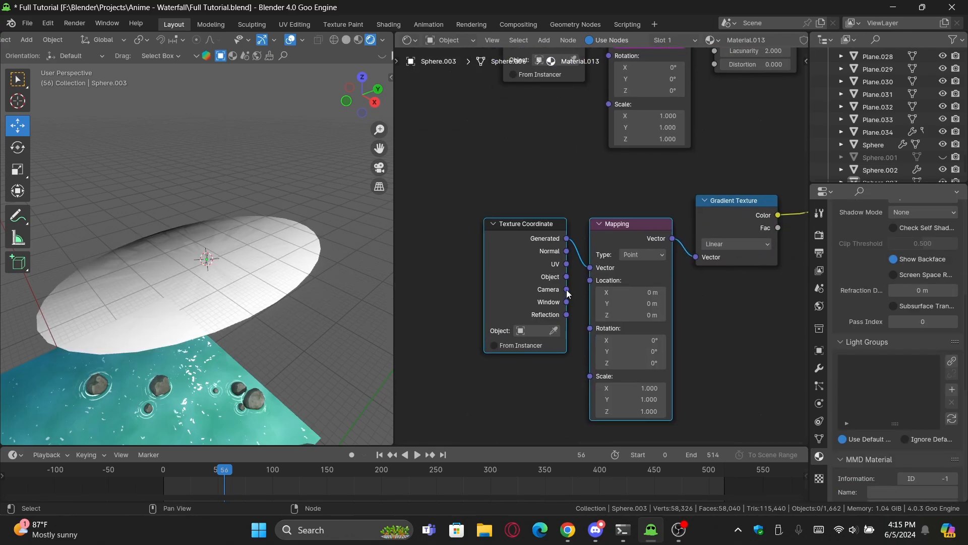
drag(591, 268, 592, 268)
Step: Insert a Color Ramp node on the Gradient Texture's color output
middle_drag(799, 227, 625, 232)
key(shift+a)
click(631, 232)
text(col)
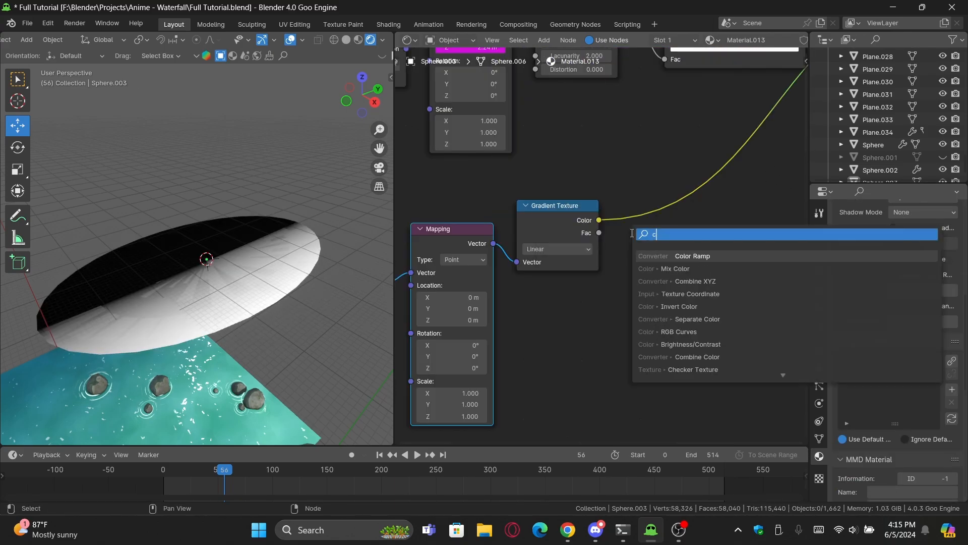
key(Down)
key(Return)
click(620, 165)
scroll(595, 273, up, 5)
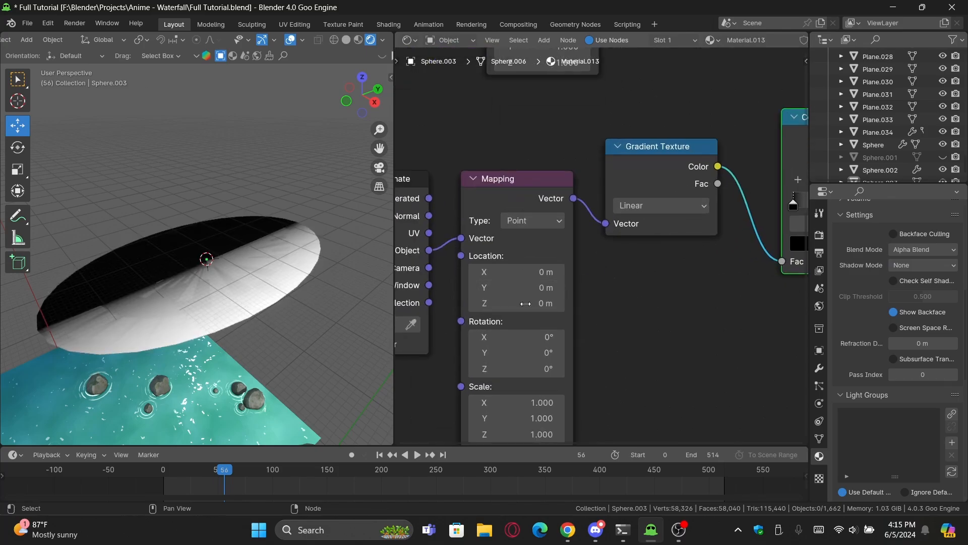
Step: Set the gradient type to Quadratic Sphere and its Mapping node's Z location to -1 m
middle_drag(593, 275, 524, 303)
click(689, 182)
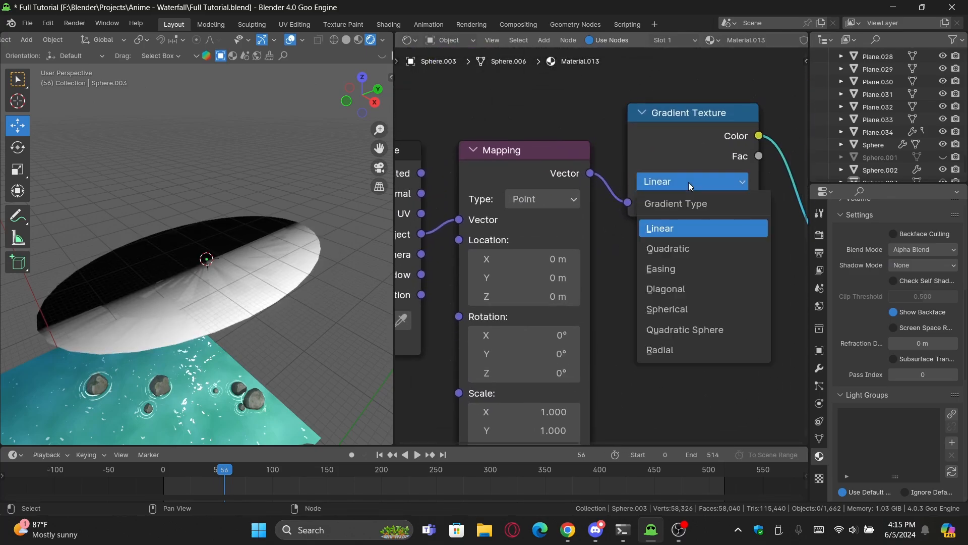
click(685, 329)
middle_drag(655, 323, 709, 304)
click(583, 282)
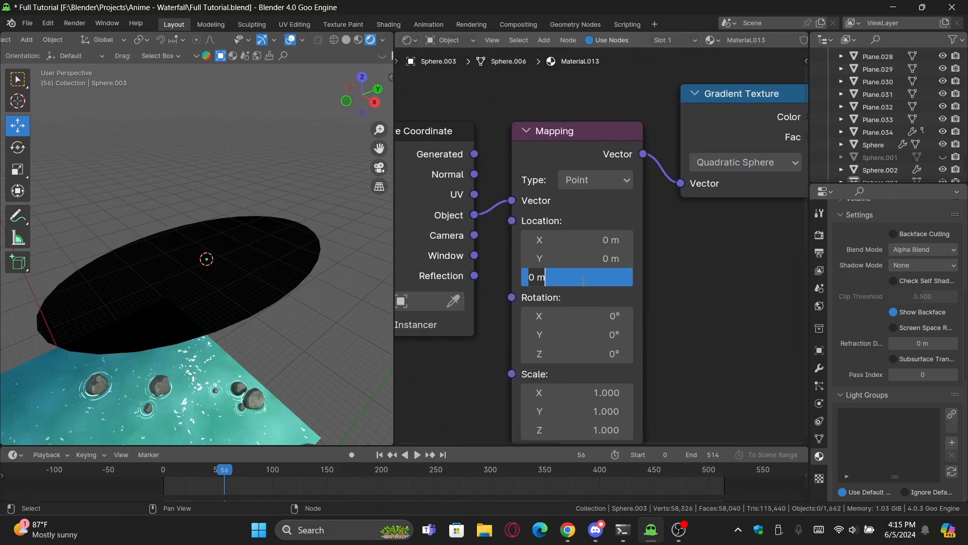
text(-1)
key(Return)
Step: Shade the flattened sphere smooth and disable Show Backface in its material settings
middle_drag(582, 281, 612, 296)
middle_drag(613, 227, 516, 248)
middle_drag(647, 291, 577, 307)
click(278, 285)
right_click(278, 286)
click(291, 271)
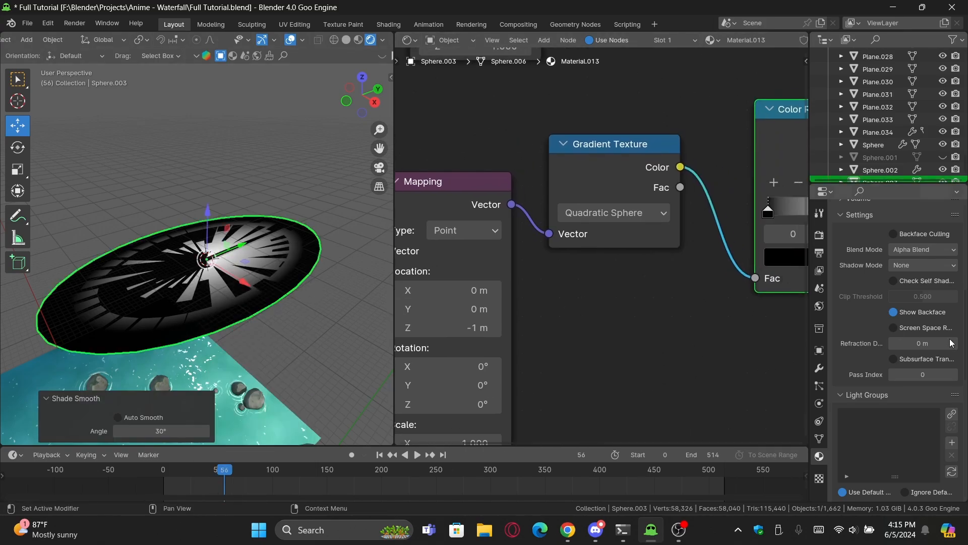
click(895, 313)
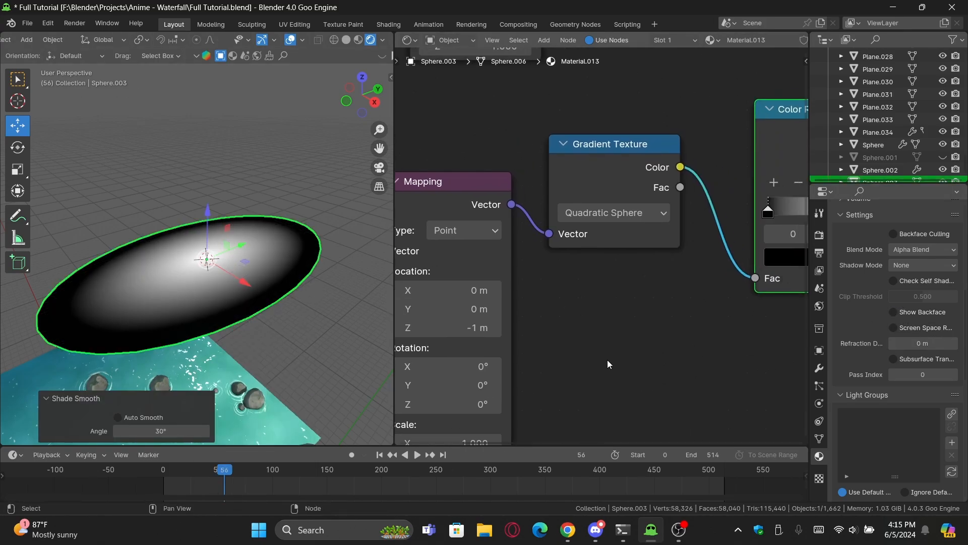
Step: Set the gradient's Color Ramp to Ease, add a grey stop near the black end, and move the white stop to about 0.596
middle_drag(746, 242, 638, 285)
click(751, 239)
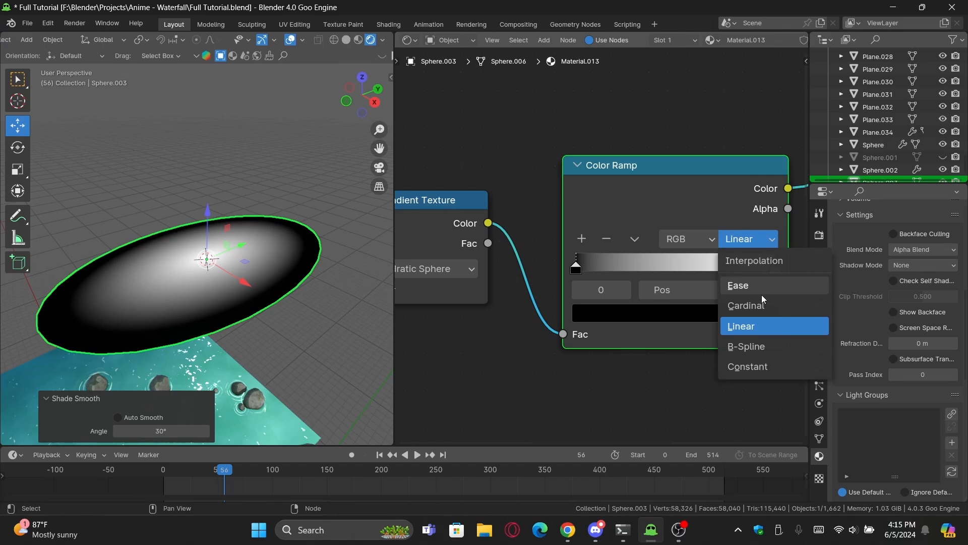
click(764, 279)
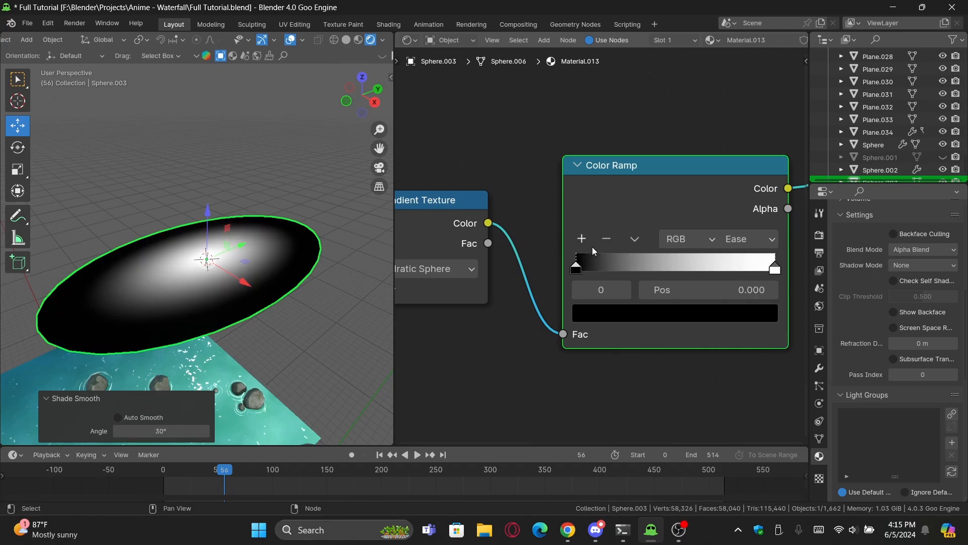
click(582, 239)
drag(673, 266, 589, 266)
drag(771, 268, 694, 265)
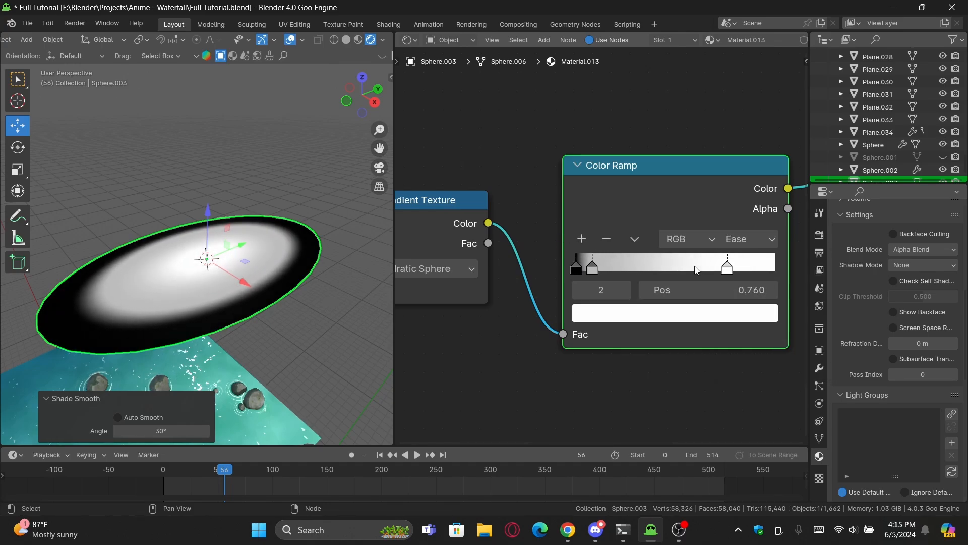
Step: Switch the gradient's Color Ramp to Cardinal interpolation, with the grey stop at about 0.040 and the white stop at about 0.513
middle_drag(646, 246, 621, 253)
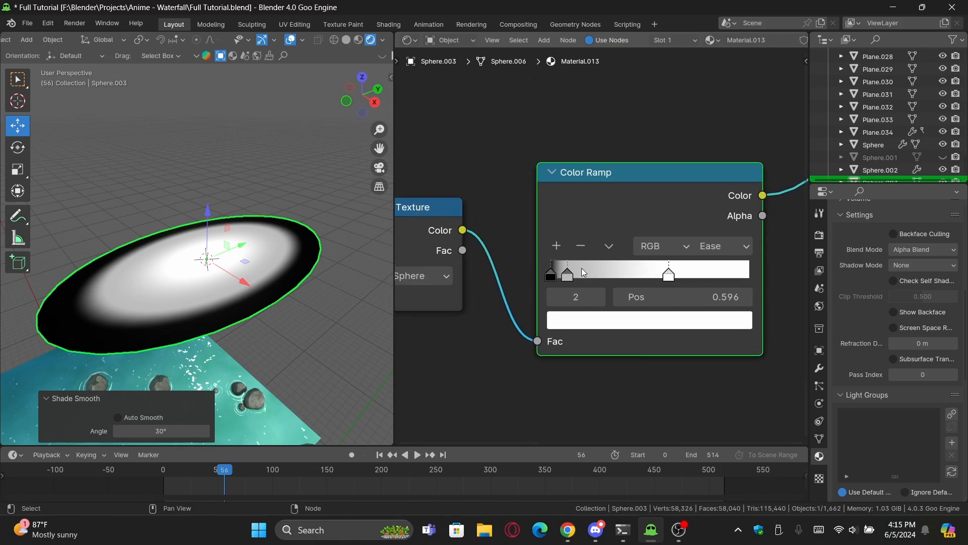
drag(576, 274, 573, 275)
mouse_move(659, 270)
mouse_down()
mouse_move(588, 269)
mouse_move(652, 275)
mouse_up()
click(724, 248)
click(750, 320)
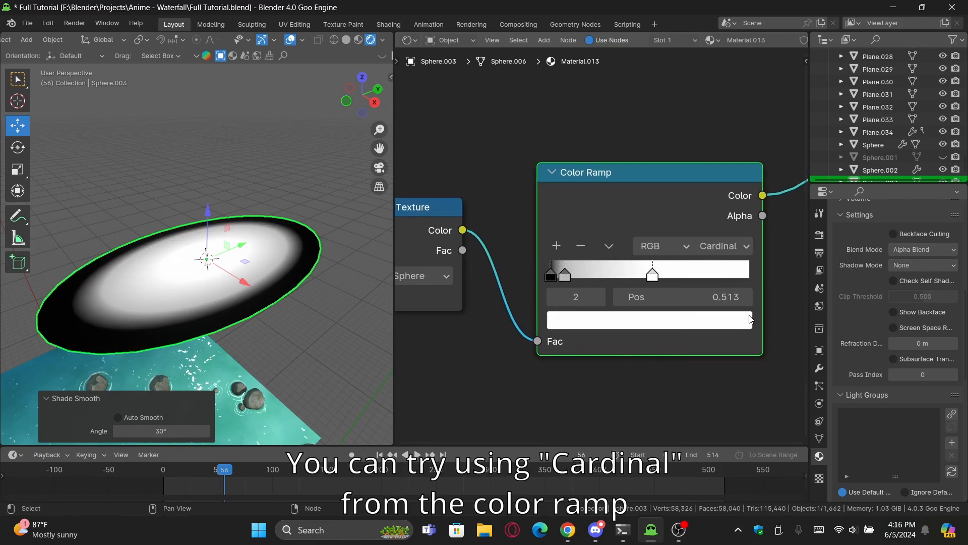
drag(564, 275, 553, 279)
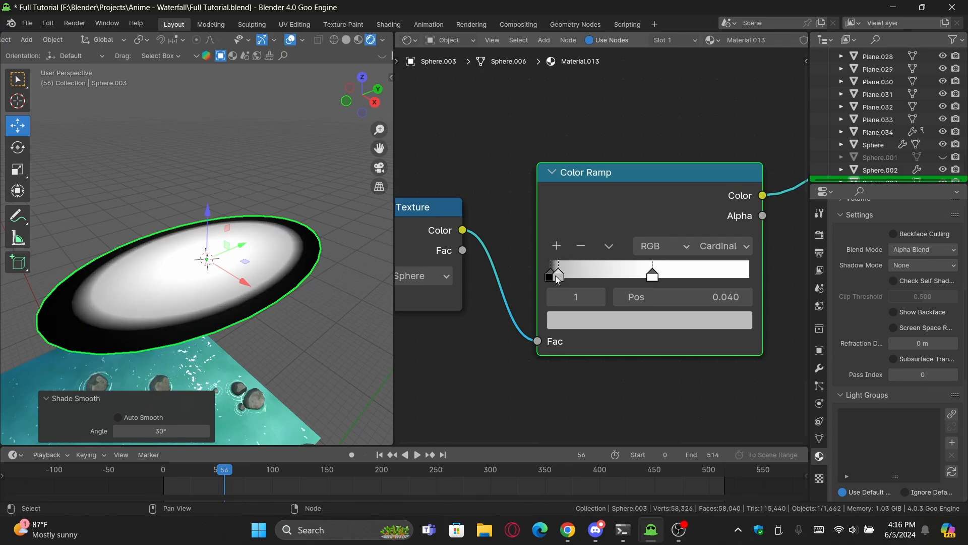
Step: Set the gradient Mapping node's Z location to -0.25 m
middle_drag(556, 279, 761, 226)
middle_drag(462, 351, 551, 317)
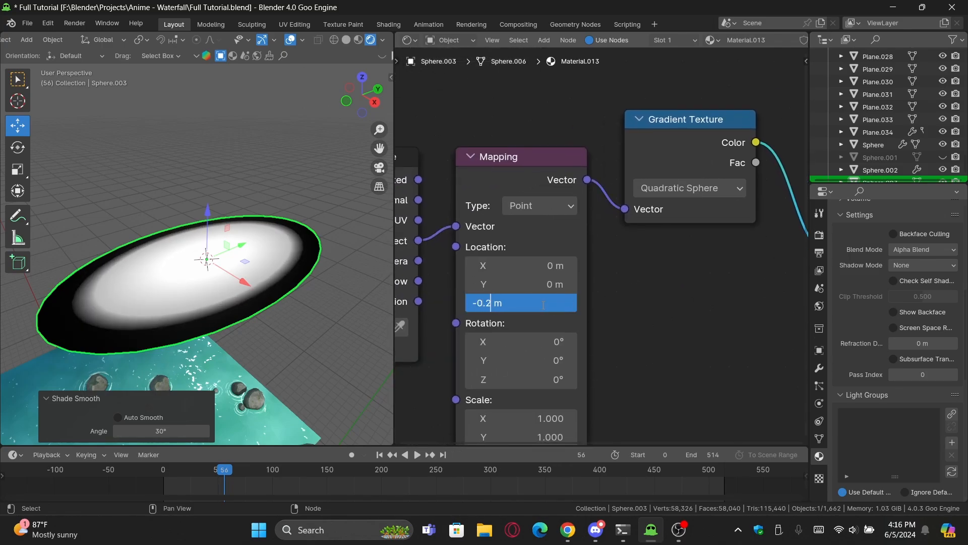
text(5)
key(Return)
Step: Move the gradient Color Ramp's grey stop to about 0.011 and its white stop to about 0.560
middle_drag(677, 231, 377, 301)
drag(565, 255, 543, 258)
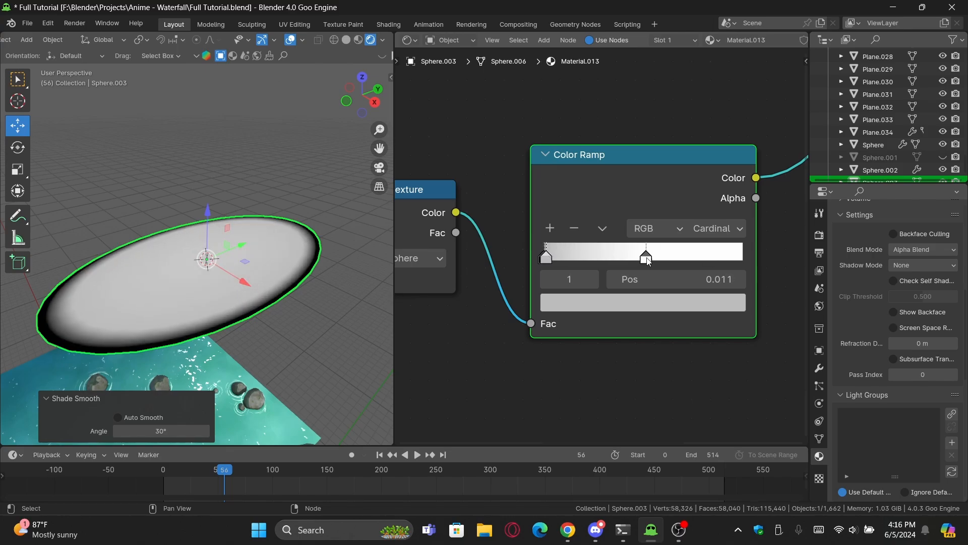
drag(647, 258, 667, 260)
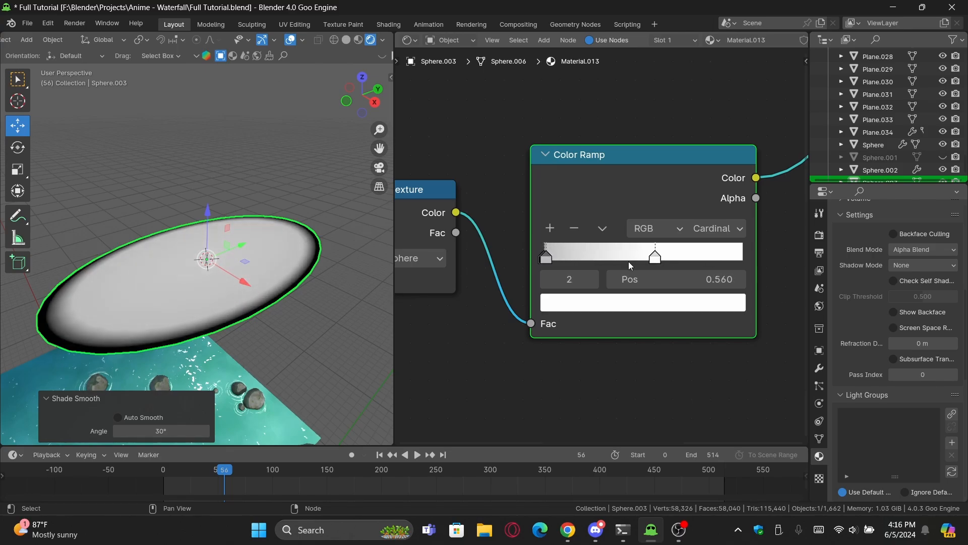
Step: Move the gradient Color Ramp's white stop to about 0.331 and reposition the node beside the Gradient Texture
scroll(610, 269, down, 10)
middle_drag(631, 264, 609, 301)
drag(592, 283, 570, 289)
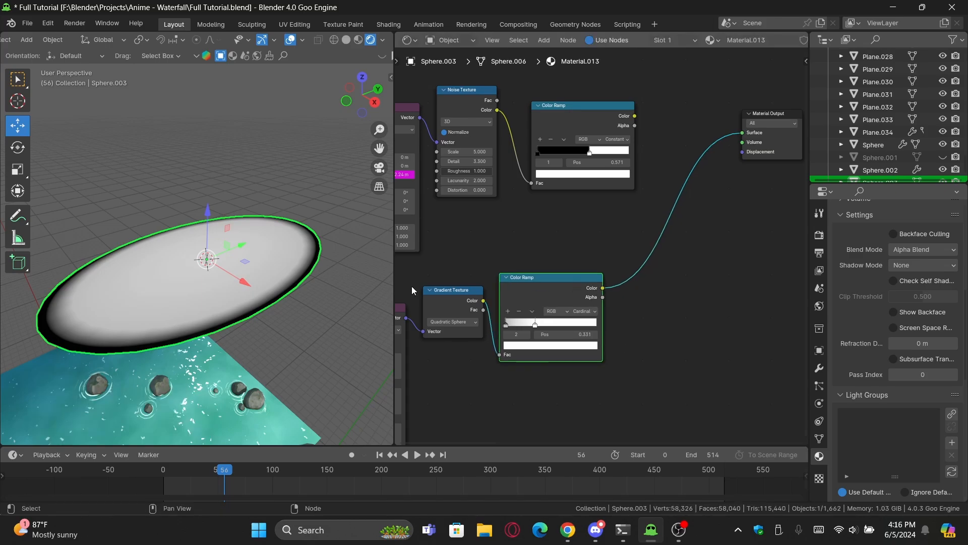
click(386, 289)
Step: Insert a Mix Color node between the gradient Color Ramp and the Material Output, and set its blend mode to Multiply
scroll(605, 252, down, 2)
middle_drag(678, 199, 594, 266)
key(shift+a)
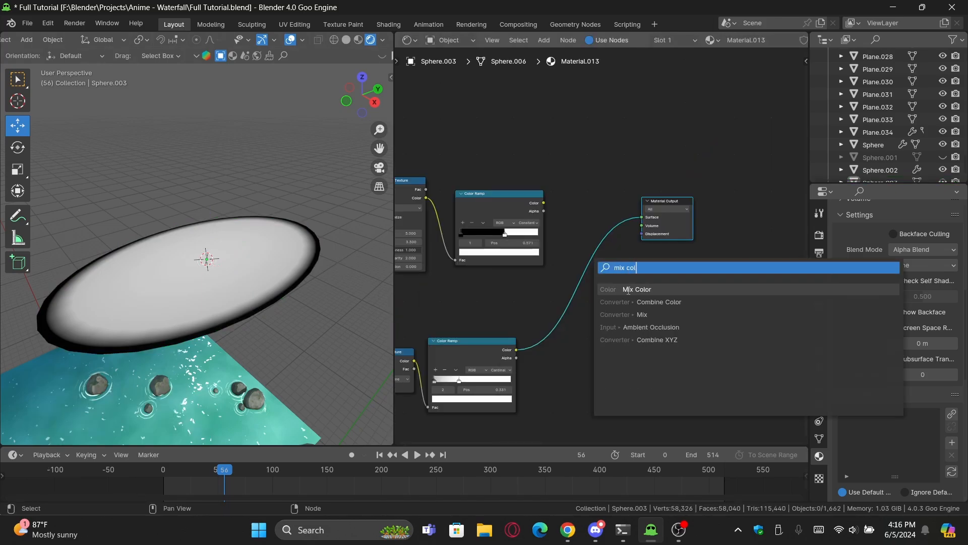
click(628, 290)
click(603, 247)
scroll(602, 246, up, 5)
click(597, 261)
click(580, 316)
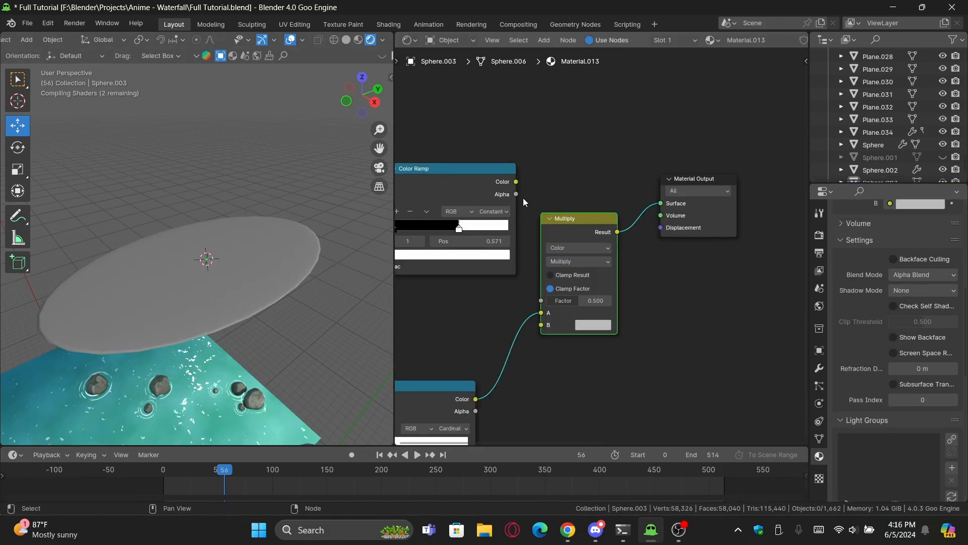
Step: Feed the noise Color Ramp into Multiply's A and the gradient Color Ramp into B at factor 1.000, and preview the animation
drag(544, 327, 540, 312)
scroll(560, 312, down, 4)
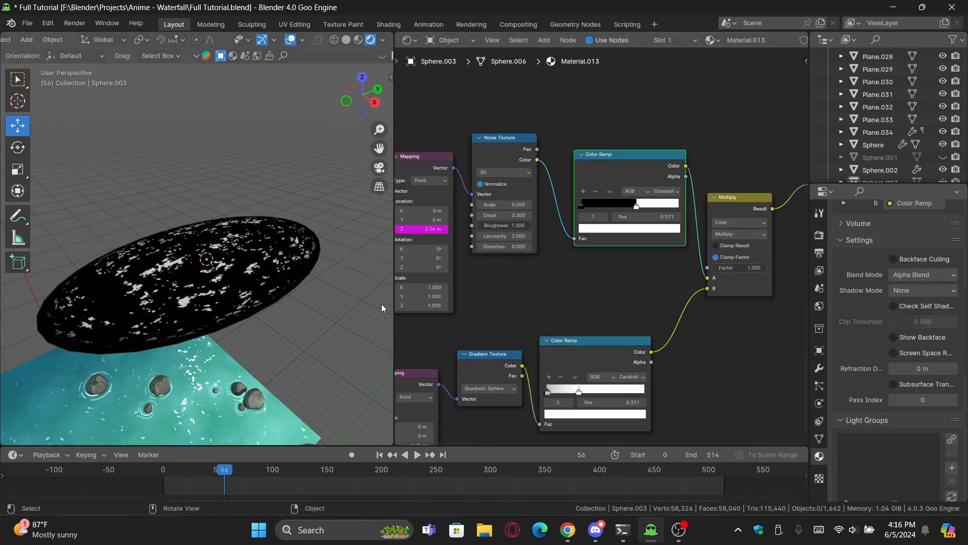
key(space)
key(space)
Step: Insert a Hue/Saturation/Value node after the Multiply node and move the Material Output farther away to make room
scroll(777, 290, down, 1)
middle_drag(776, 290, 503, 283)
scroll(623, 311, down, 1)
key(g)
click(709, 319)
key(shift+a)
click(558, 274)
key(Return)
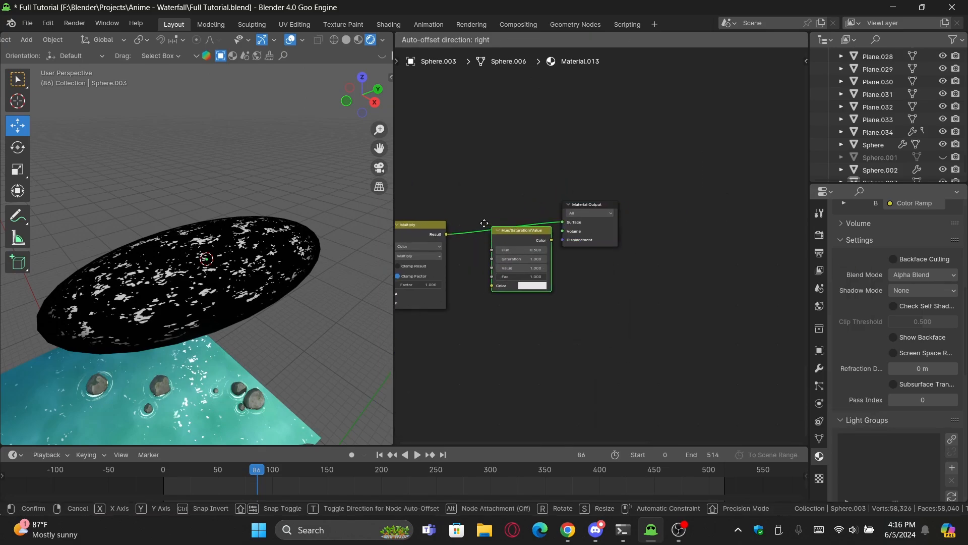
click(679, 295)
Step: Add an Emission shader and a Transparent BSDF below the link to the Material Output
key(shift+a)
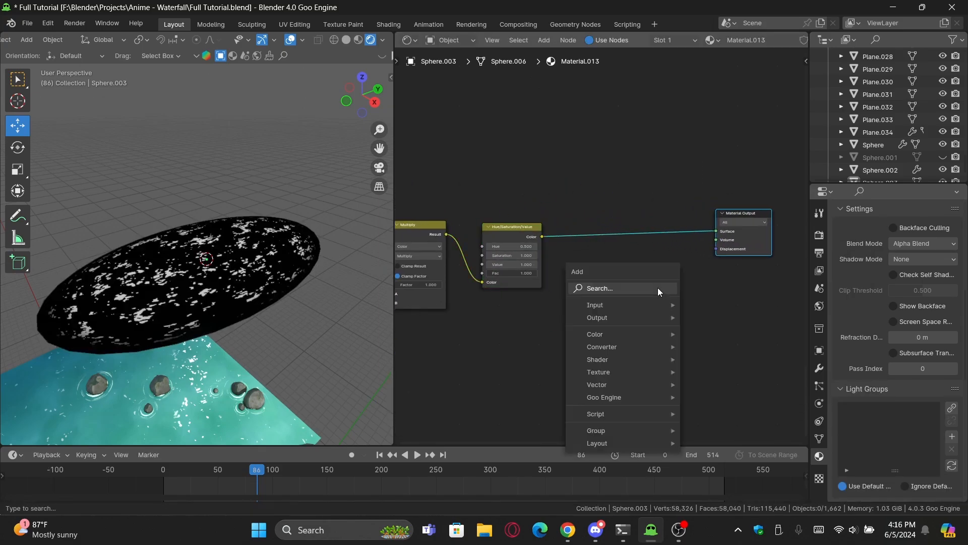
click(658, 288)
text(em)
key(Return)
click(554, 257)
key(shift+a)
click(568, 261)
text(tran)
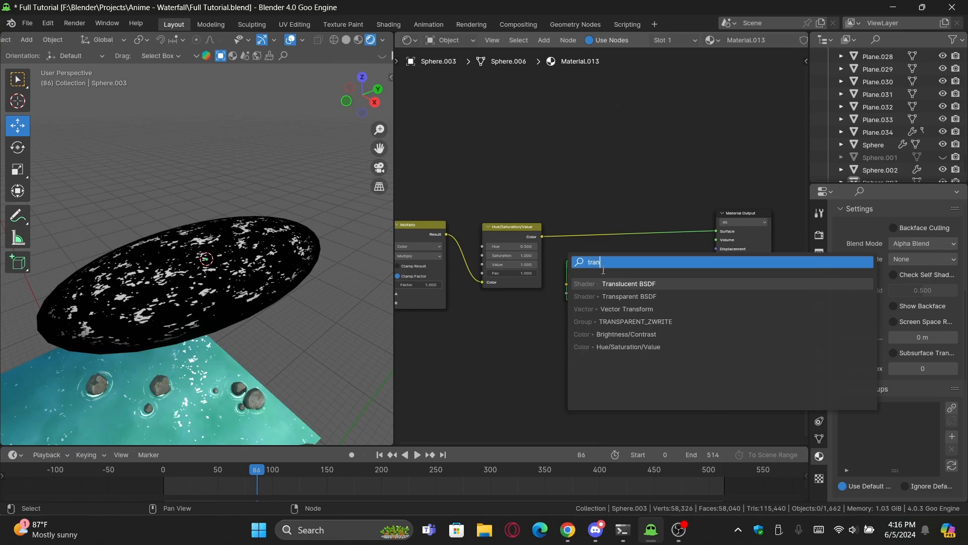
text(s)
click(646, 297)
click(581, 302)
Step: Insert a Mix Shader before the Material Output, with the Hue/Saturation/Value color feeding its factor
key(shift+a)
click(612, 267)
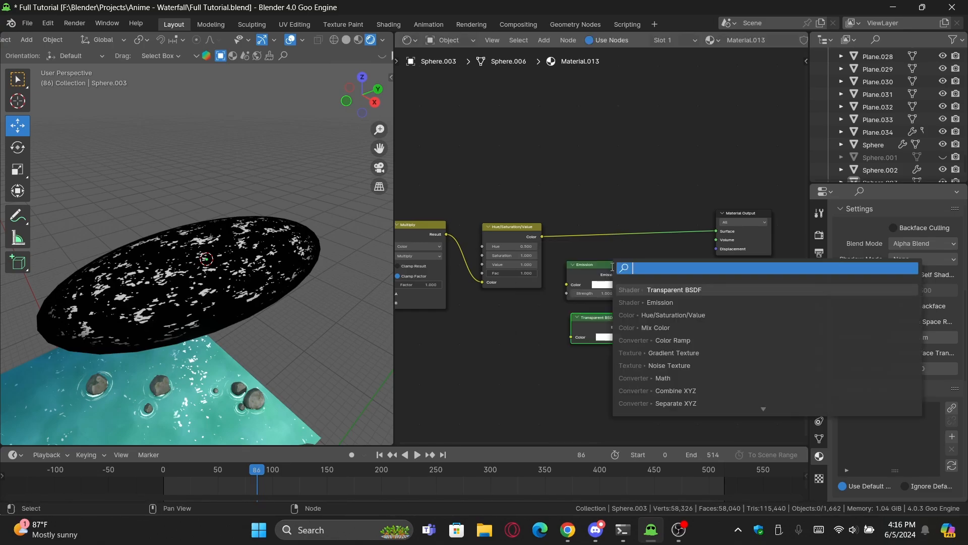
click(662, 288)
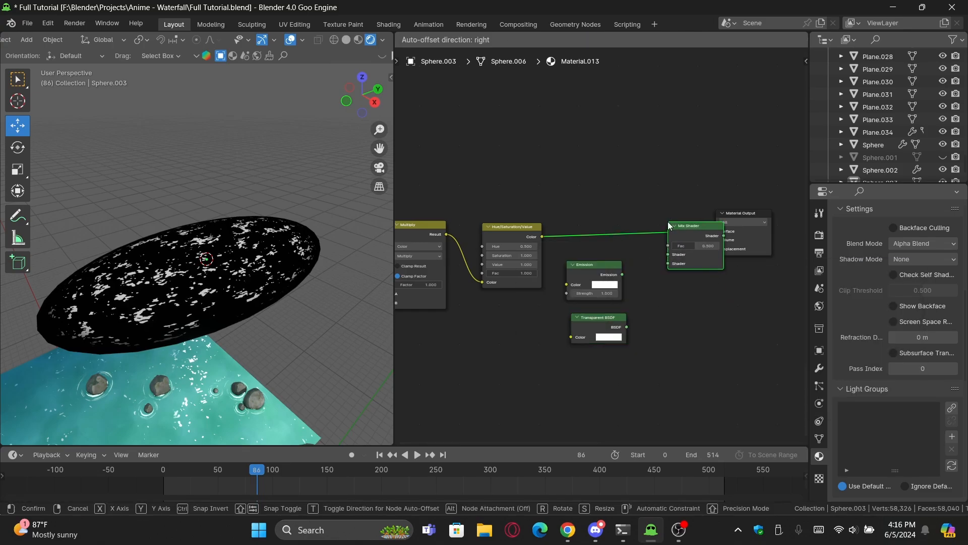
click(629, 225)
Step: Connect the Transparent BSDF to the Mix Shader's first shader input and Emission to the second, placing both below Hue/Saturation/Value
scroll(660, 259, up, 5)
mouse_move(641, 258)
mouse_down()
mouse_move(641, 245)
mouse_move(636, 271)
mouse_up()
drag(605, 272, 490, 320)
drag(605, 351, 474, 380)
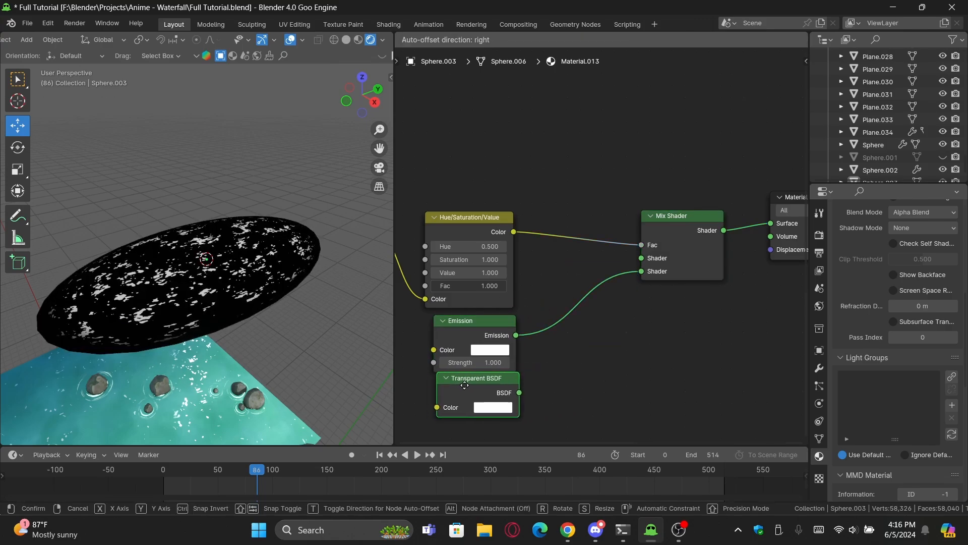
drag(640, 259, 641, 258)
scroll(474, 311, up, 2)
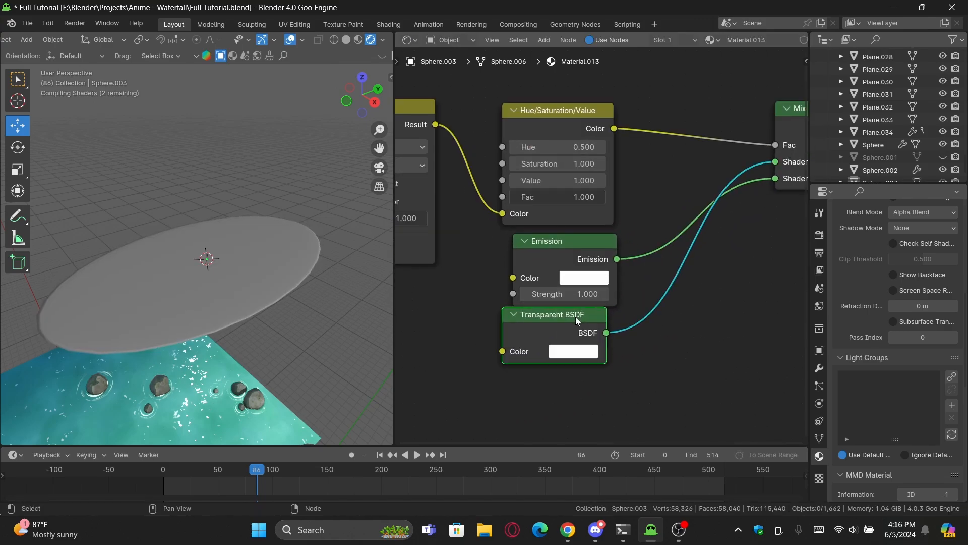
Step: Raise the Emission shader's strength to 7.600
scroll(473, 310, up, 2)
drag(560, 253, 599, 253)
middle_drag(566, 237, 704, 302)
scroll(704, 303, down, 6)
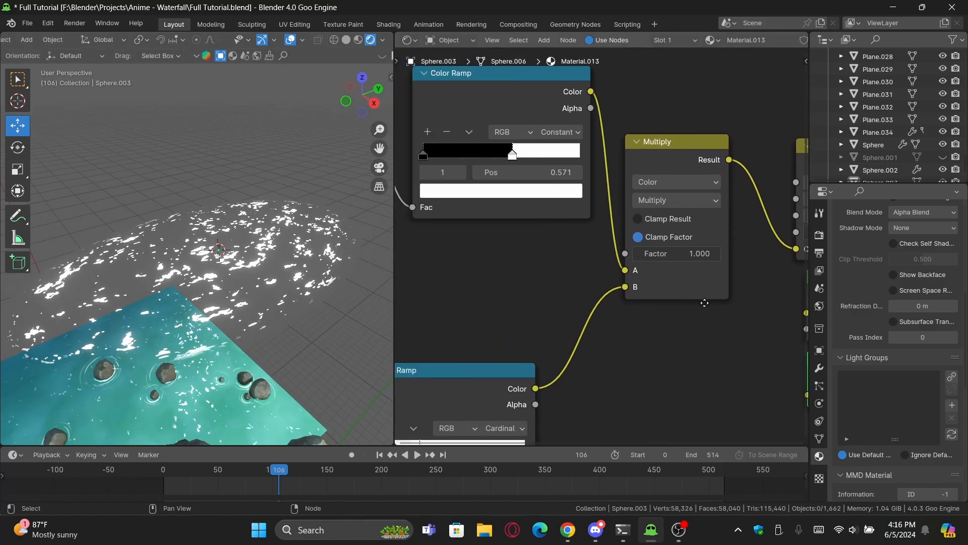
Step: Move the texture and color nodes away from the Emission and Transparent BSDF shaders to open up the node layout
middle_drag(629, 279, 498, 262)
scroll(628, 260, down, 5)
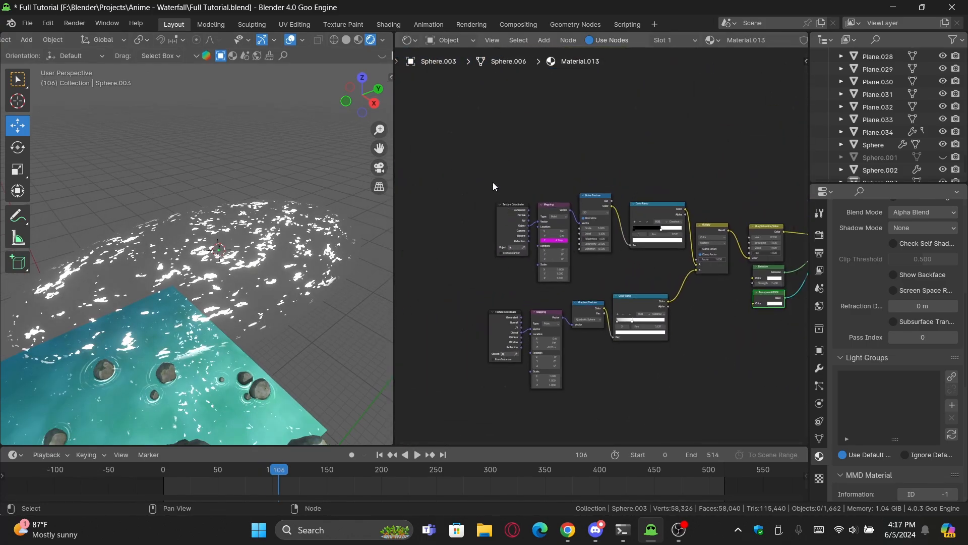
shift+drag(765, 243, 766, 244)
key(g)
click(700, 248)
click(714, 286)
Step: Set the Emission color to a light mint green and its strength to 6.000
middle_drag(716, 288, 578, 267)
scroll(578, 265, up, 10)
middle_drag(656, 295, 541, 249)
scroll(586, 249, up, 1)
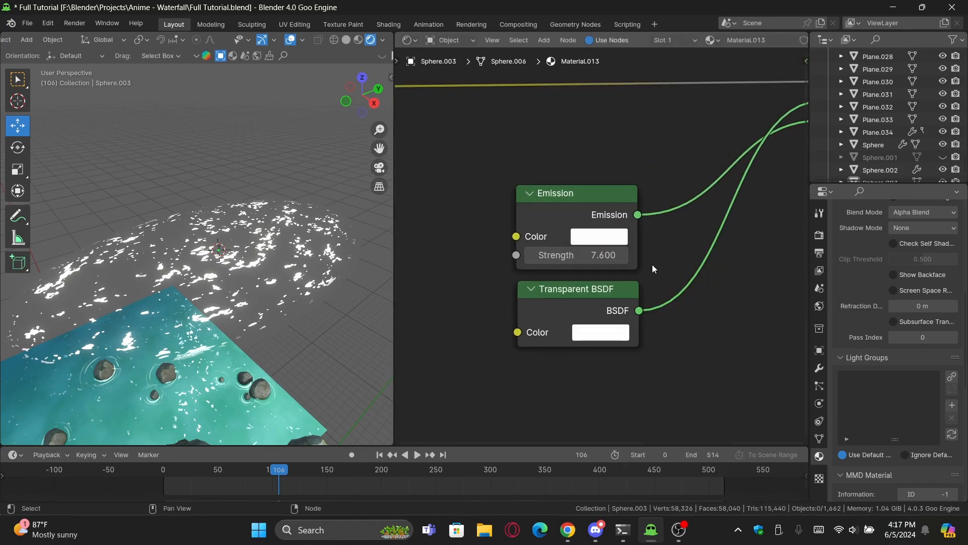
click(605, 231)
click(658, 289)
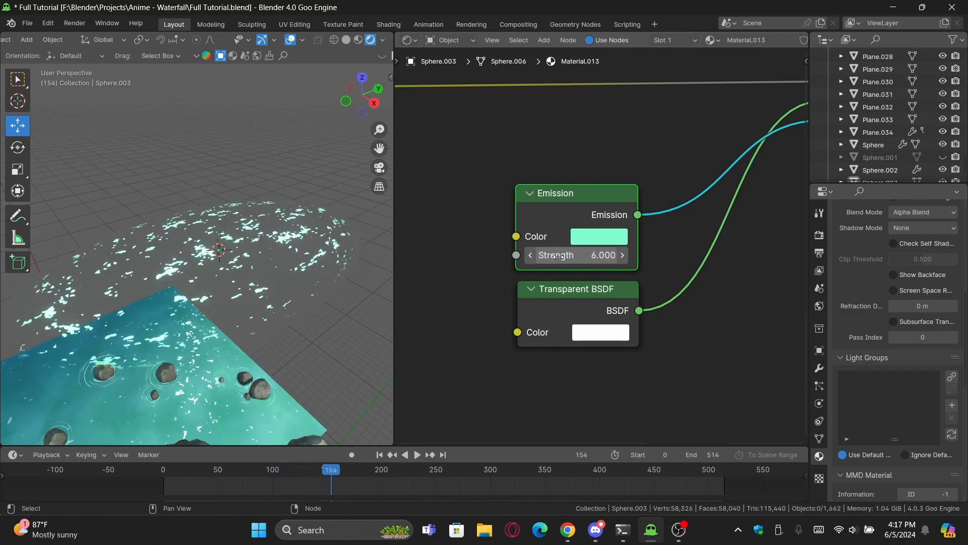
Step: Set the Noise Texture's roughness to about 0.653 and preview the animated pattern on the flattened sphere
scroll(484, 229, down, 6)
middle_drag(485, 229, 720, 315)
scroll(720, 314, down, 1)
middle_drag(429, 297, 692, 294)
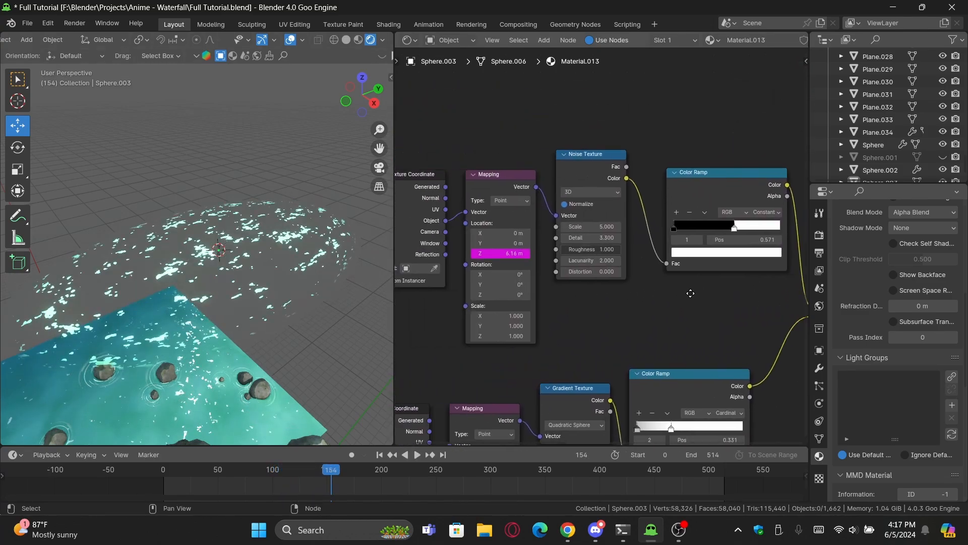
scroll(588, 257, up, 10)
drag(583, 259, 535, 259)
drag(612, 252, 611, 252)
key(space)
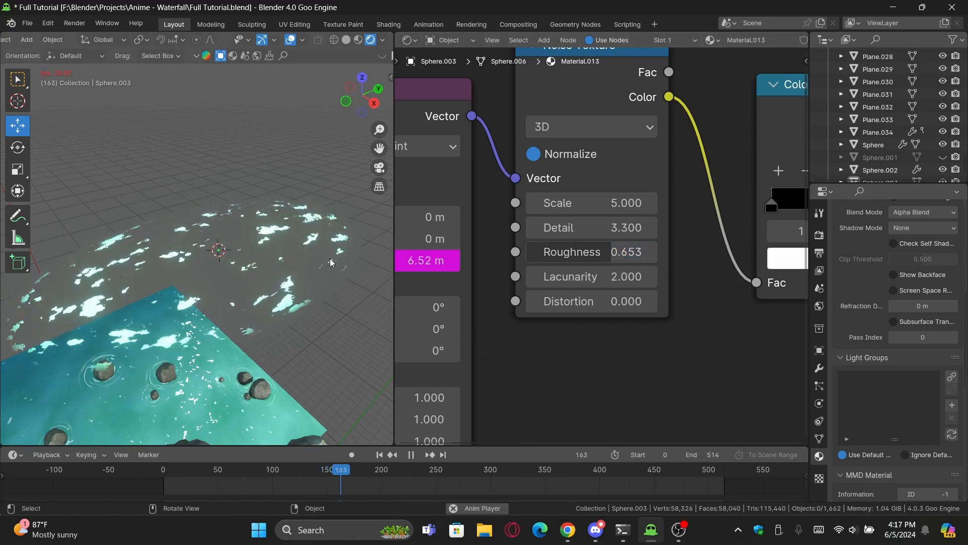
scroll(570, 242, down, 3)
middle_drag(521, 234, 229, 177)
key(space)
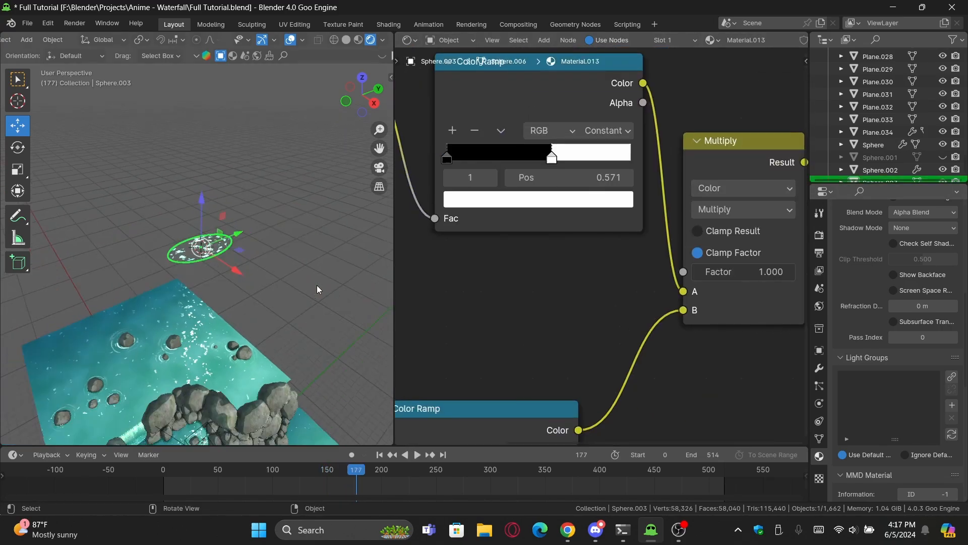
Step: Duplicate the flattened sphere in place and lower the copy about 4.22 m along Z
scroll(317, 287, down, 3)
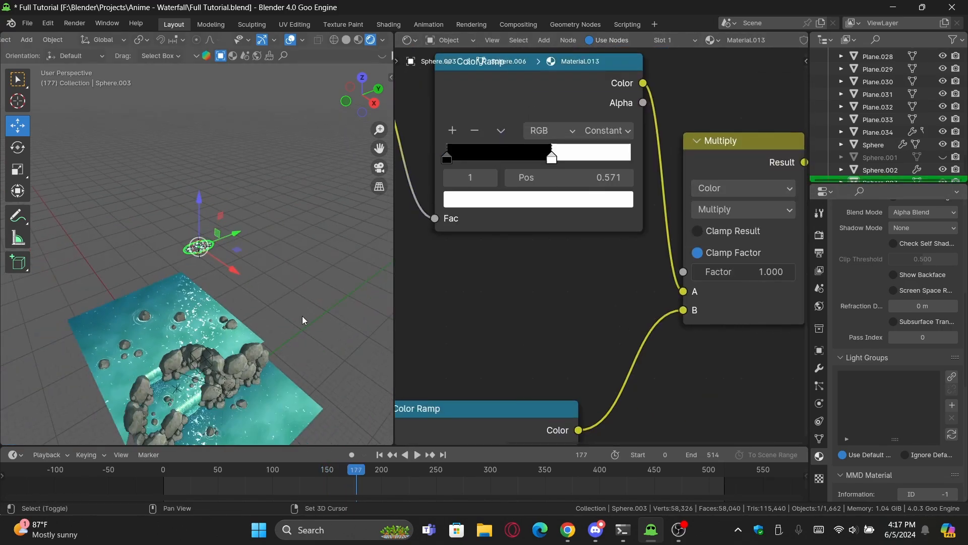
scroll(298, 292, up, 3)
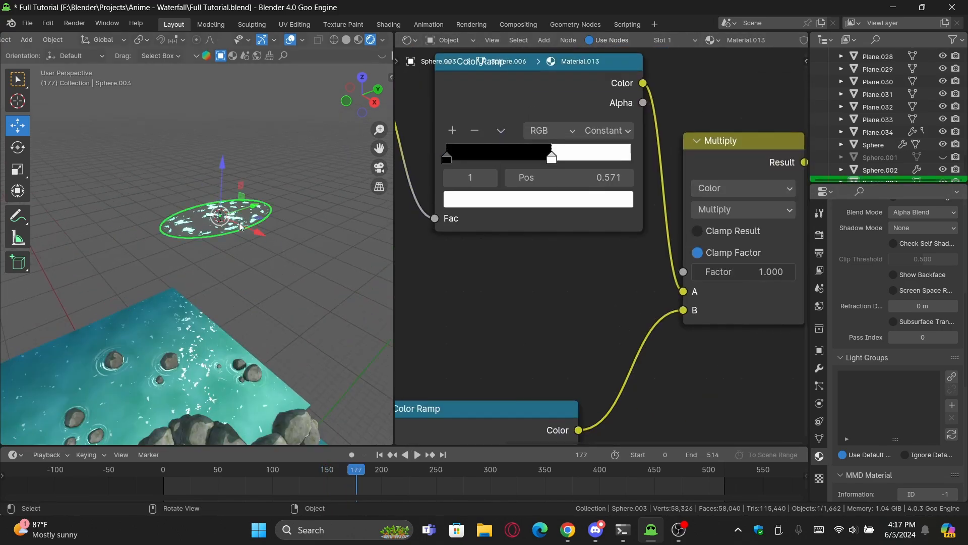
key(shift+d)
right_click(286, 236)
key(g)
key(z)
click(296, 319)
shift+middle_drag(296, 320, 296, 255)
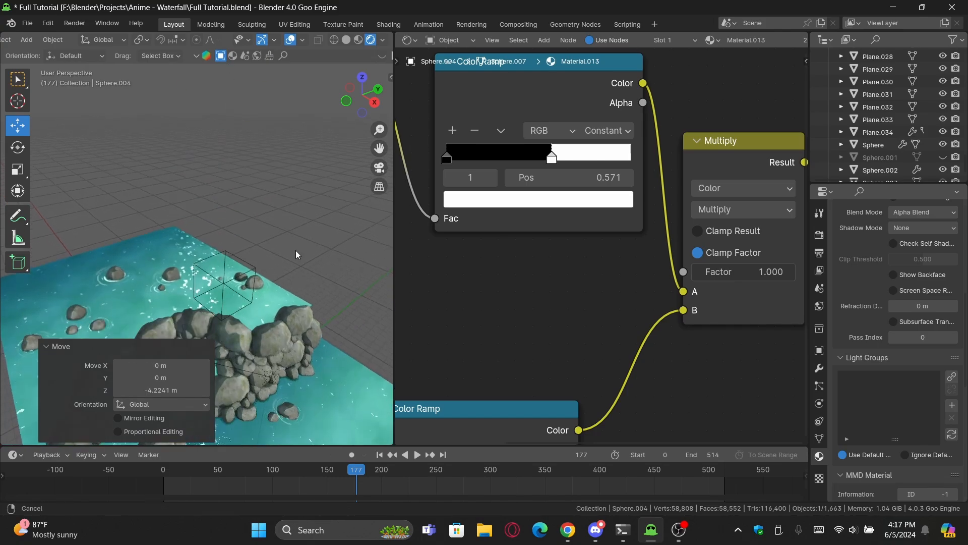
Step: Lower the duplicated sphere along Z in two further moves of about 8.12 m and 7.1 m
key(g)
key(z)
click(283, 129)
shift+middle_drag(271, 200, 277, 140)
key(g)
key(z)
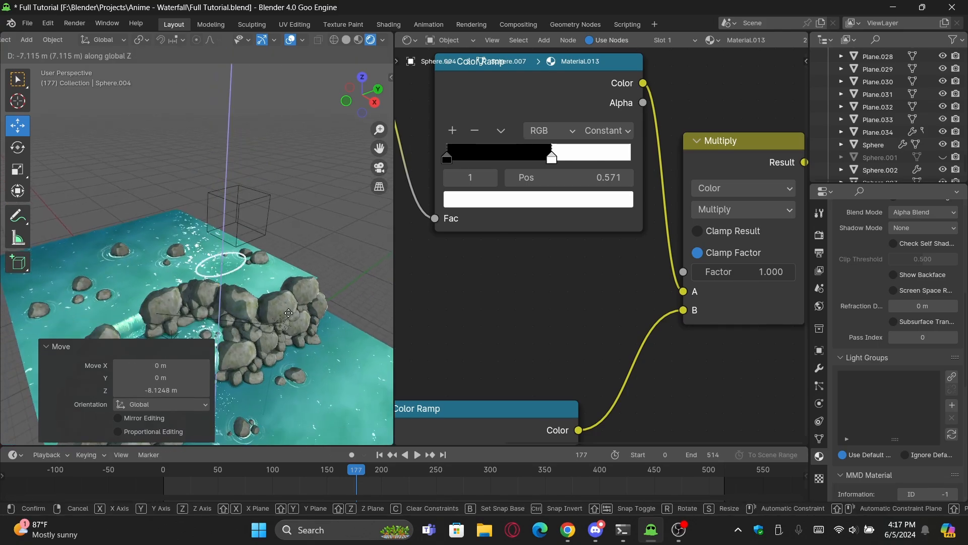
click(282, 320)
Step: Lower the duplicated sphere by about 6.65 m and a further 0.15 m onto the water in front of the waterfall
middle_drag(281, 317, 226, 323)
scroll(281, 241, up, 3)
key(g)
key(z)
click(269, 322)
scroll(291, 233, up, 7)
key(g)
key(z)
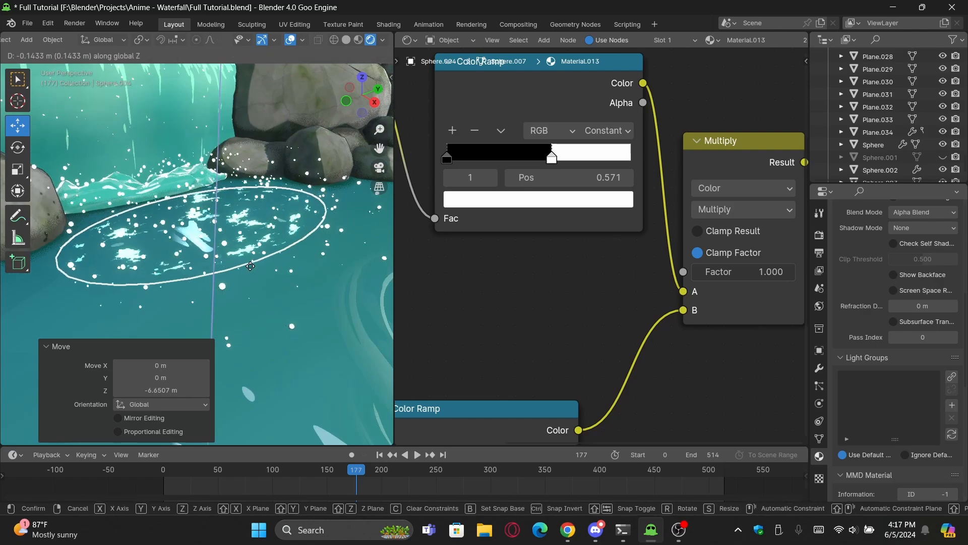
click(257, 260)
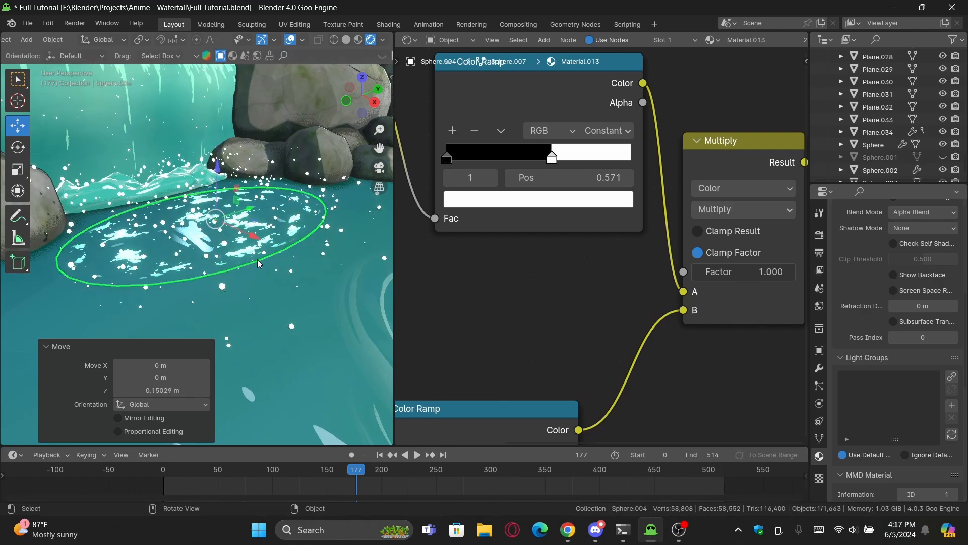
Step: Slide the duplicated sphere horizontally against the waterfall's base and scale it uniformly by 1.660
drag(244, 233, 190, 217)
middle_drag(194, 219, 203, 239)
drag(197, 235, 204, 232)
key(s)
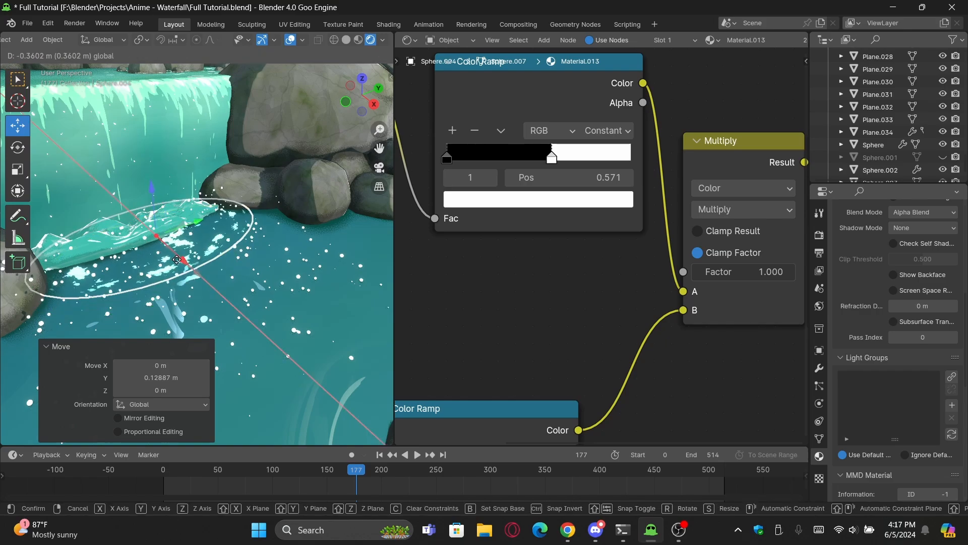
click(283, 275)
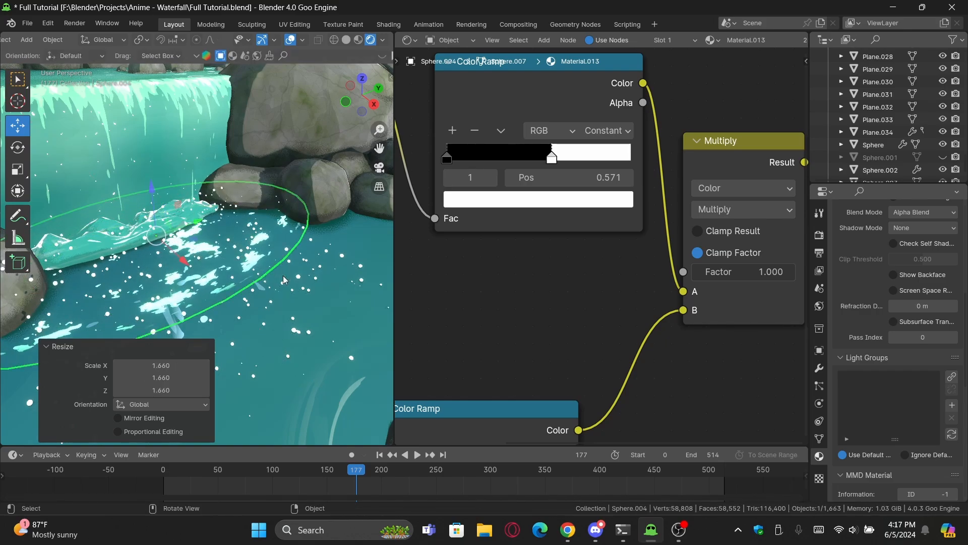
Step: With the animation playing, rescale the duplicated sphere by 1.435 and 0.787 to fit the pool
key(space)
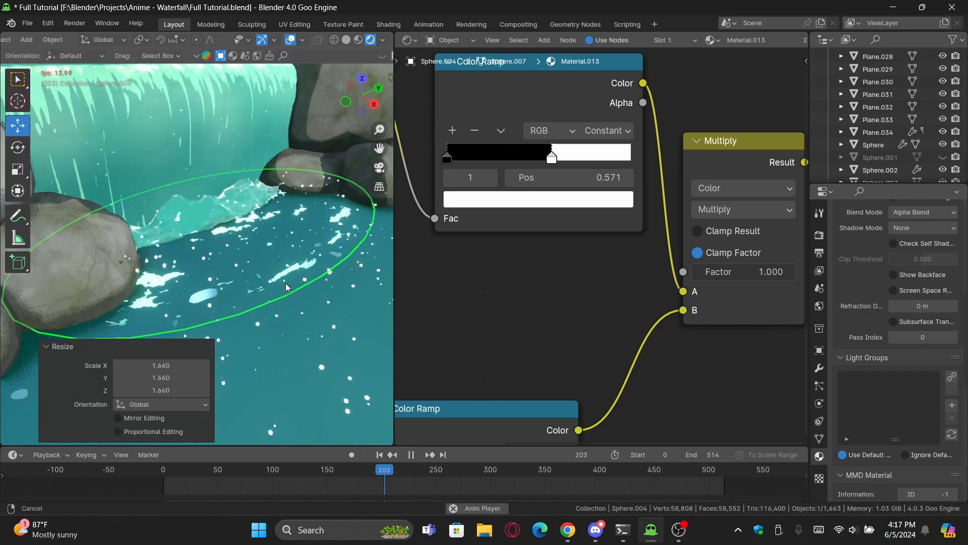
key(s)
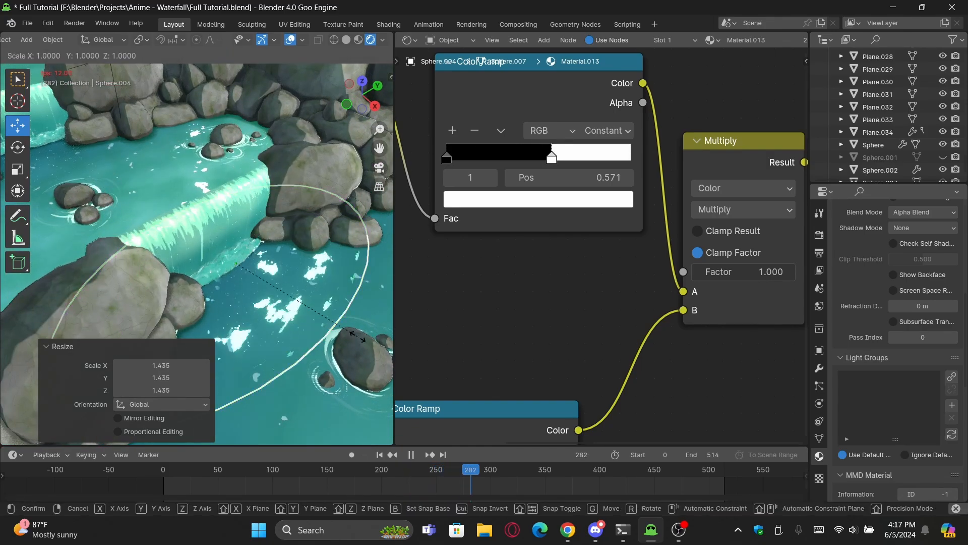
click(326, 310)
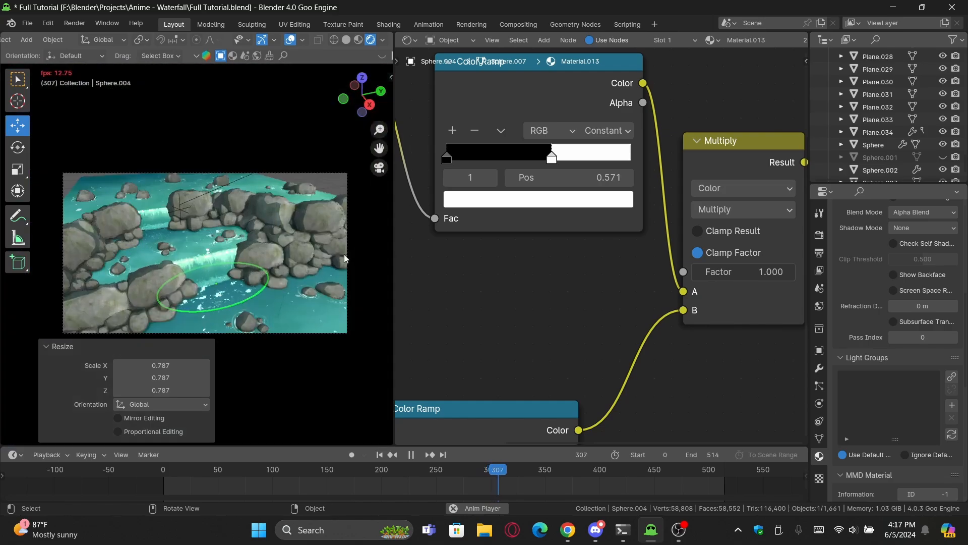
Step: Hide the viewport overlays and move the noise Color Ramp's white stop to about 0.520
click(290, 40)
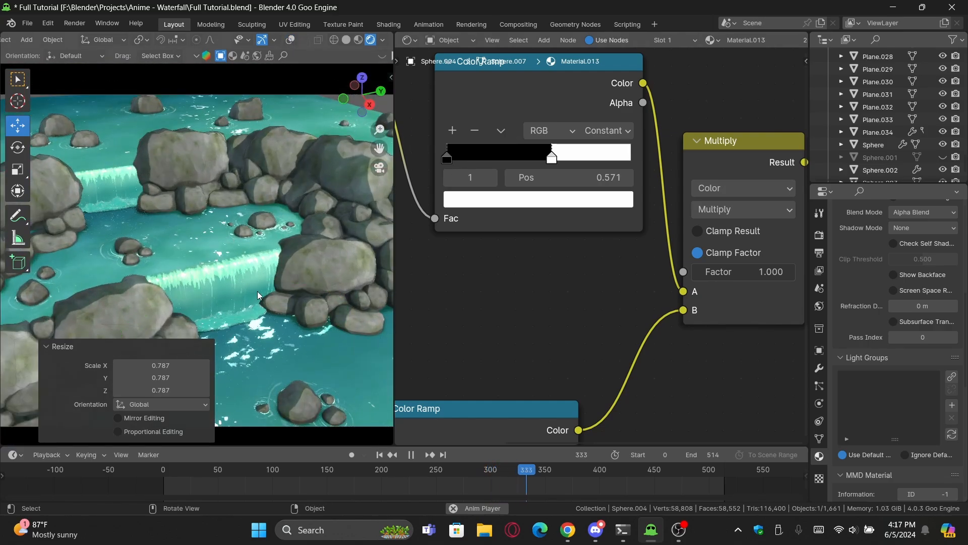
mouse_move(551, 157)
mouse_down()
mouse_move(519, 161)
mouse_move(542, 158)
mouse_up()
key(space)
Step: Try an Emission strength of 6, set its color to white, and lower the strength to 0.700 while previewing the animation
scroll(638, 346, down, 5)
middle_drag(689, 416, 557, 349)
scroll(583, 257, down, 5)
middle_drag(772, 295, 542, 272)
scroll(600, 262, up, 9)
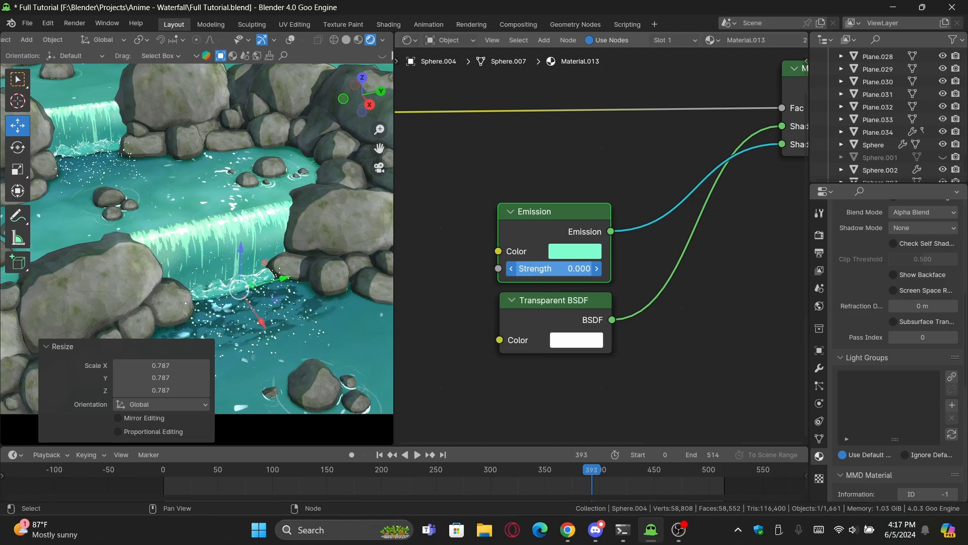
click(574, 272)
text(6)
key(Return)
click(576, 253)
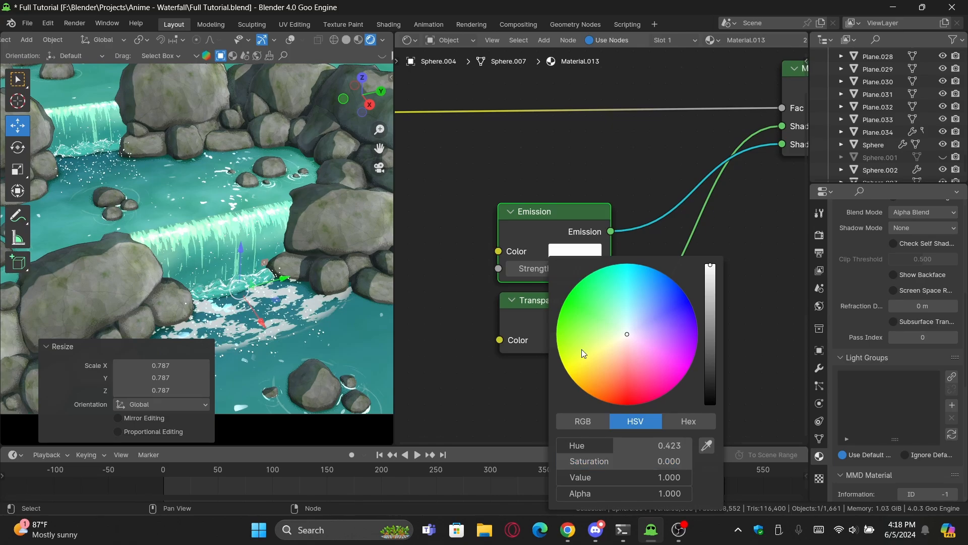
drag(554, 269, 525, 268)
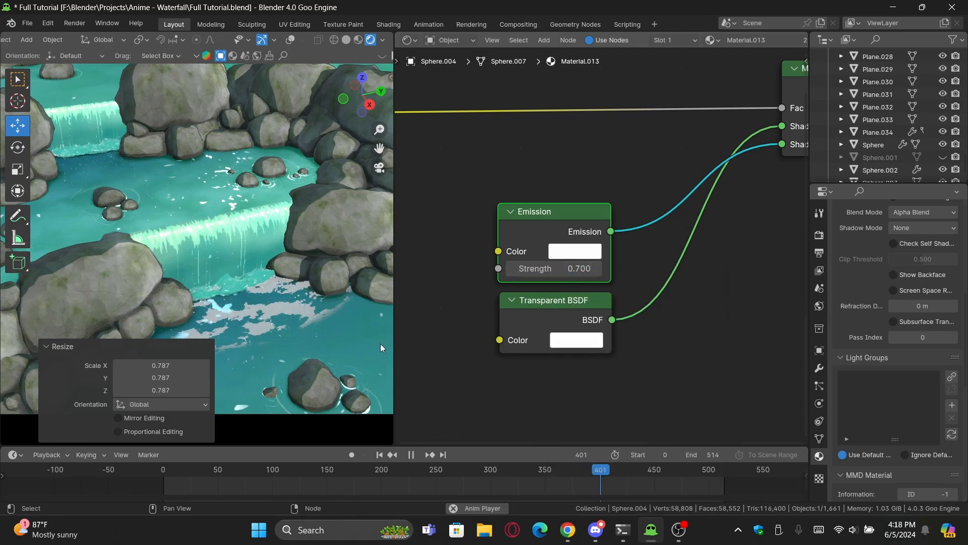
key(space)
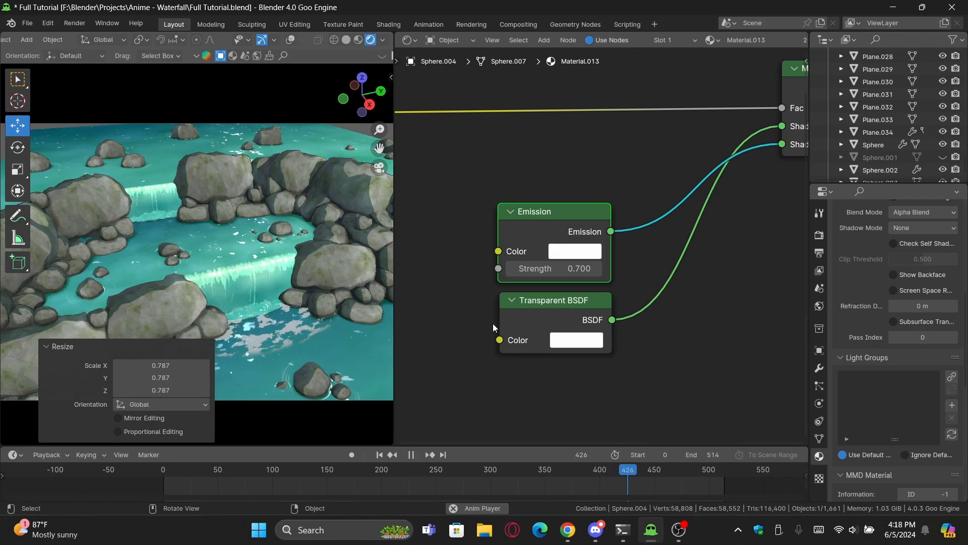
key(space)
Step: Move the noise Color Ramp's white stop to 0.560 and preview the foam with the animation playing
scroll(555, 269, down, 5)
middle_drag(464, 252, 696, 273)
scroll(597, 242, up, 5)
middle_drag(597, 209, 681, 268)
scroll(680, 267, up, 8)
scroll(272, 353, up, 4)
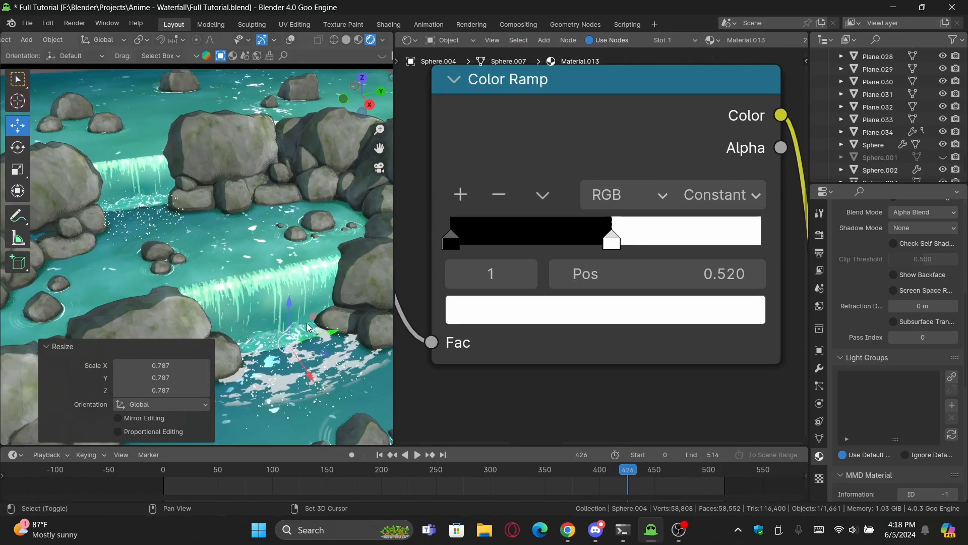
mouse_move(613, 232)
mouse_down()
mouse_move(631, 229)
mouse_move(605, 232)
mouse_move(626, 235)
mouse_up()
key(space)
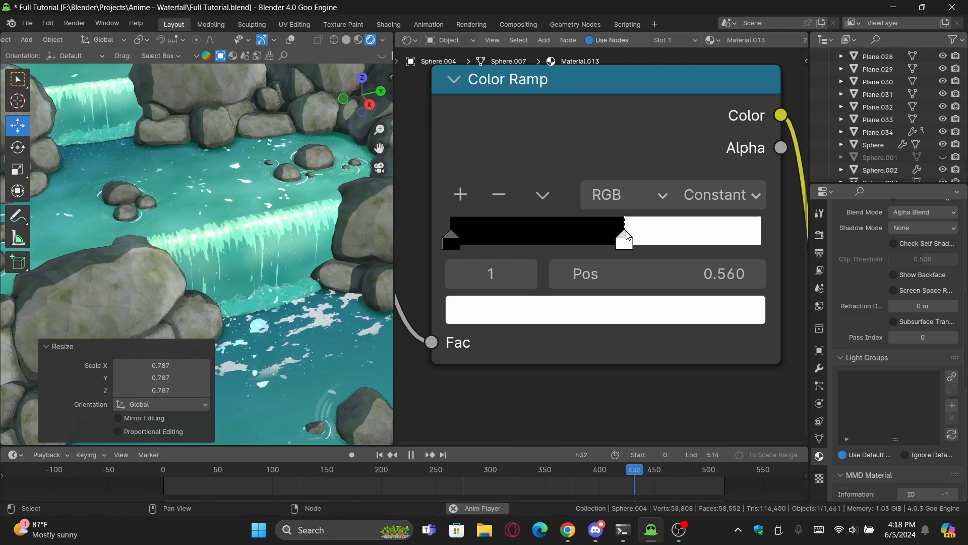
key(space)
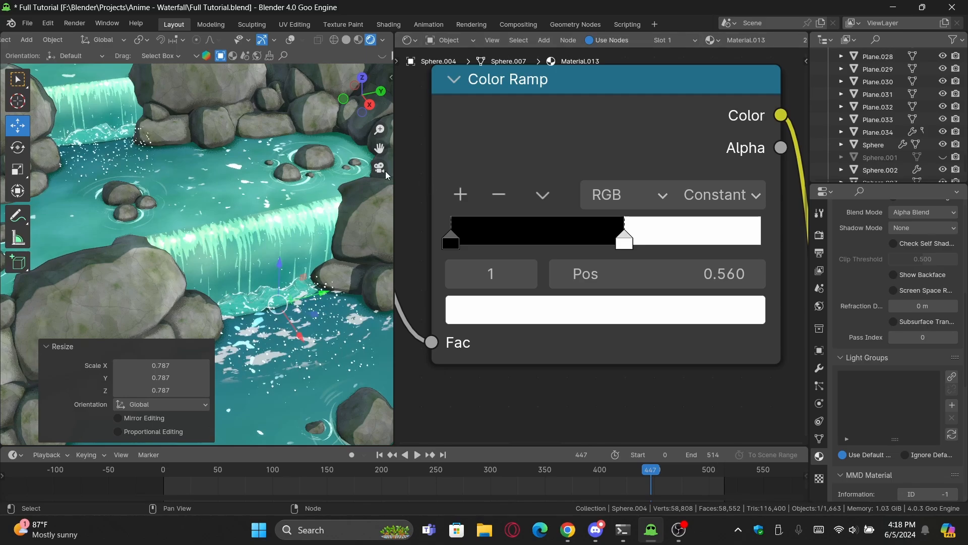
Step: Duplicate the foam sphere and move the copy to the upper waterfall's base, shifting it -2.46 m along Y
click(385, 171)
middle_drag(253, 261, 280, 275)
key(shift+d)
right_click(281, 275)
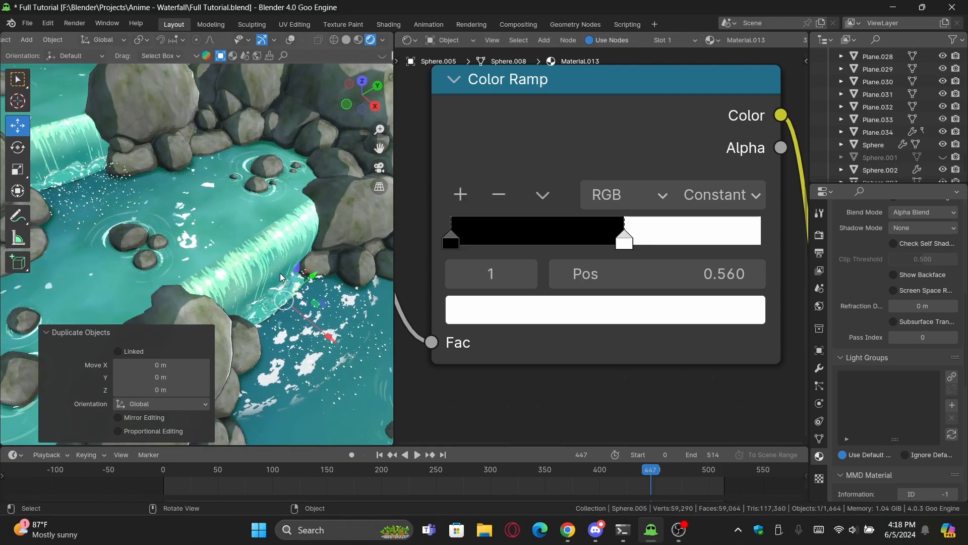
drag(296, 268, 312, 206)
drag(347, 269, 160, 175)
shift+middle_drag(160, 175, 280, 248)
drag(305, 207, 256, 228)
scroll(257, 228, up, 1)
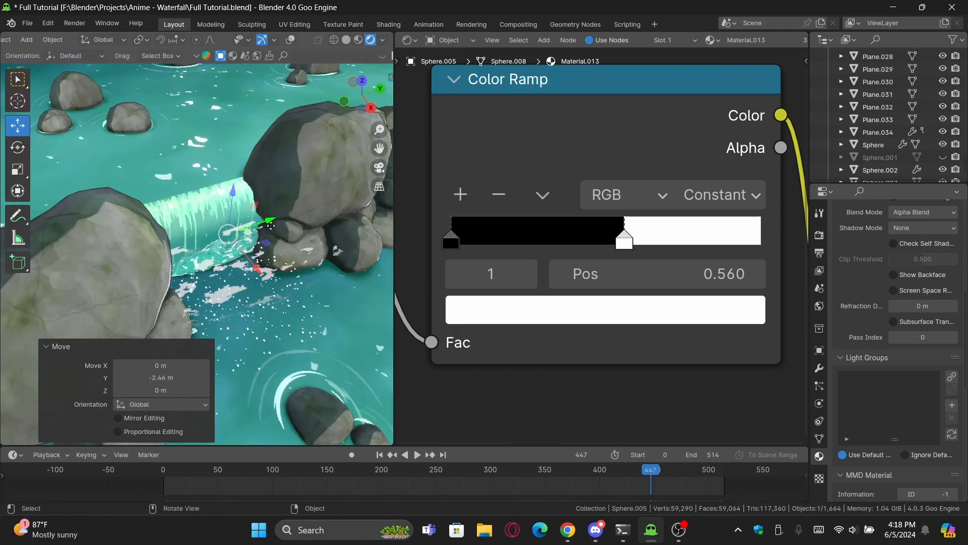
Step: Lower the copied foam sphere about 0.57 m along Z and nudge it along X and Y to fit the upper waterfall's base
key(g)
key(z)
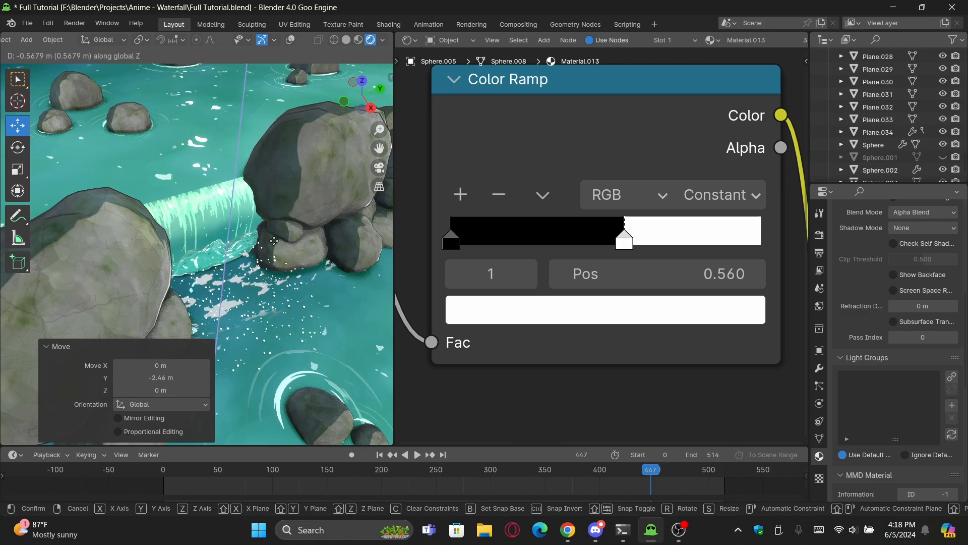
click(274, 241)
mouse_move(256, 281)
mouse_down()
mouse_move(268, 300)
mouse_move(253, 285)
mouse_up()
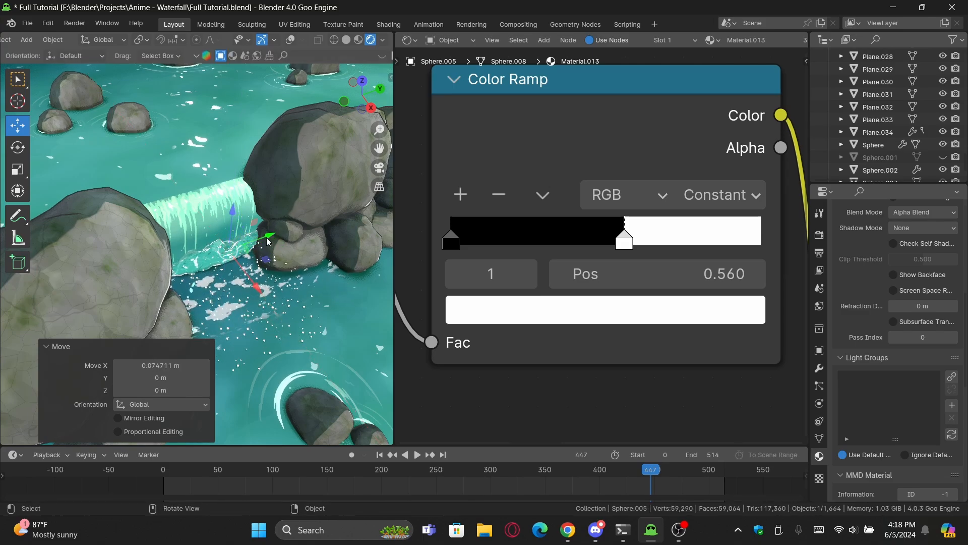
drag(271, 235, 256, 241)
drag(239, 296, 242, 299)
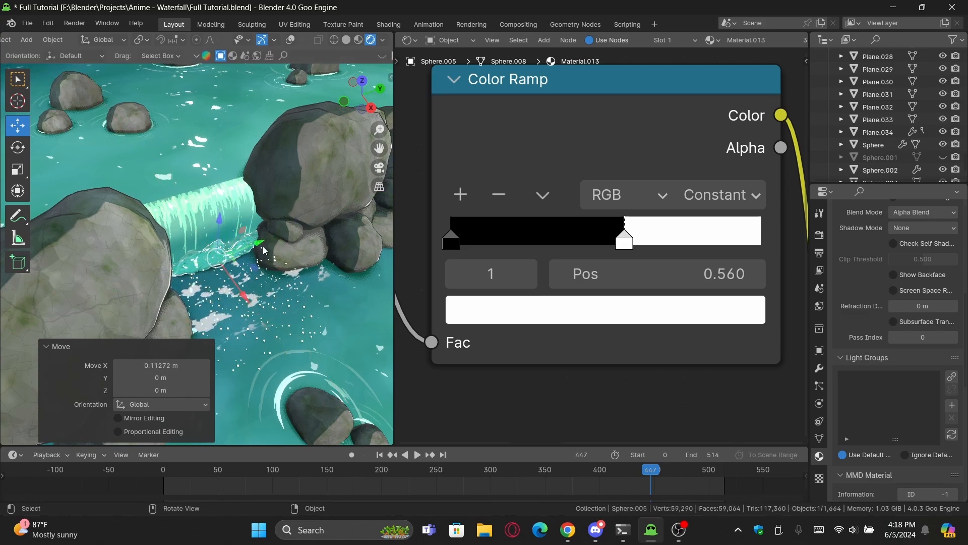
drag(260, 244, 277, 238)
click(379, 167)
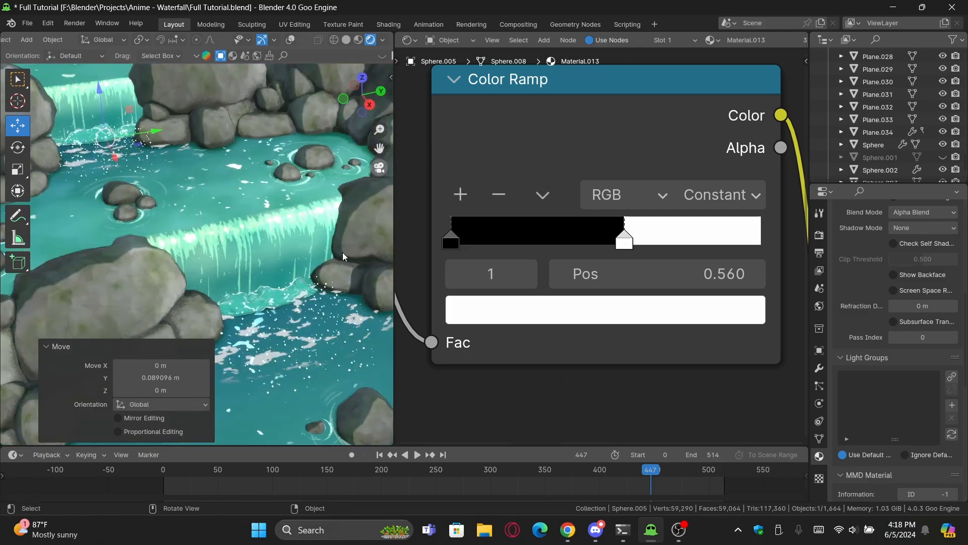
Step: Try the noise ramp's white stop at 0.480 while previewing, flip the ramp's colors, and place the black stop at 0.505
key(space)
scroll(313, 265, down, 2)
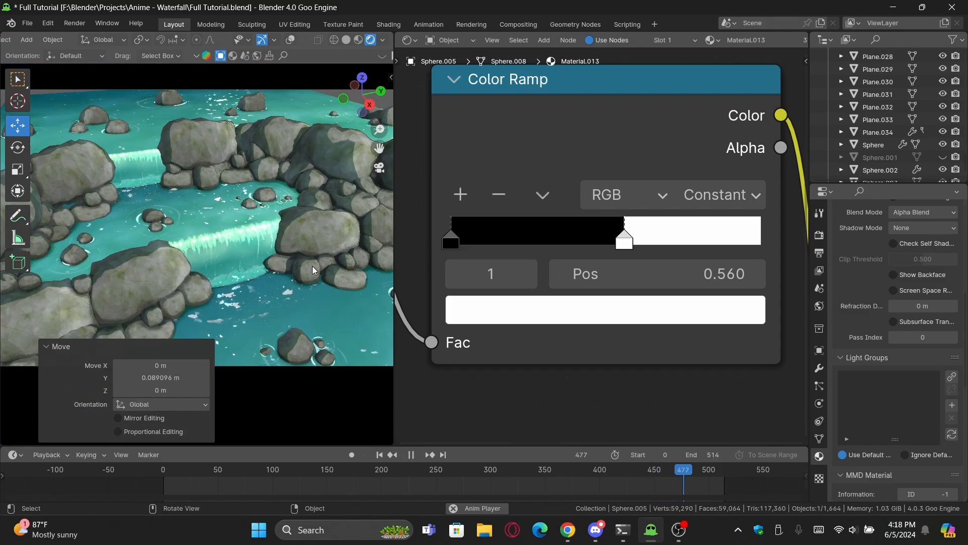
drag(624, 238, 598, 238)
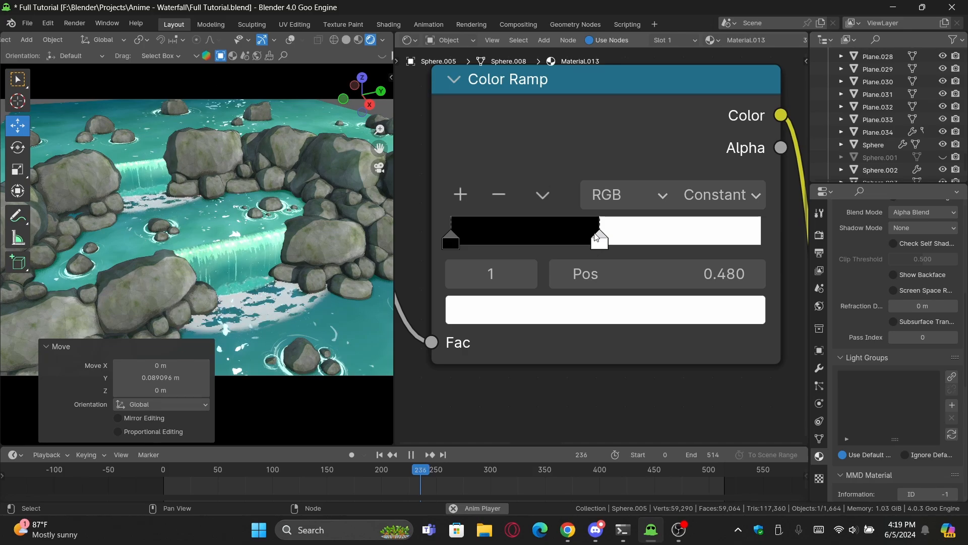
drag(457, 237, 537, 240)
click(487, 242)
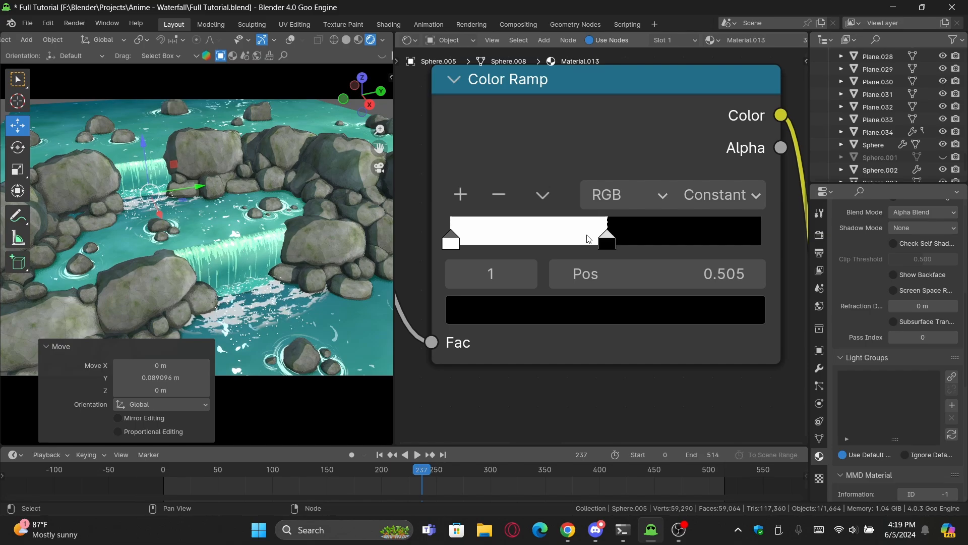
key(space)
scroll(608, 251, down, 3)
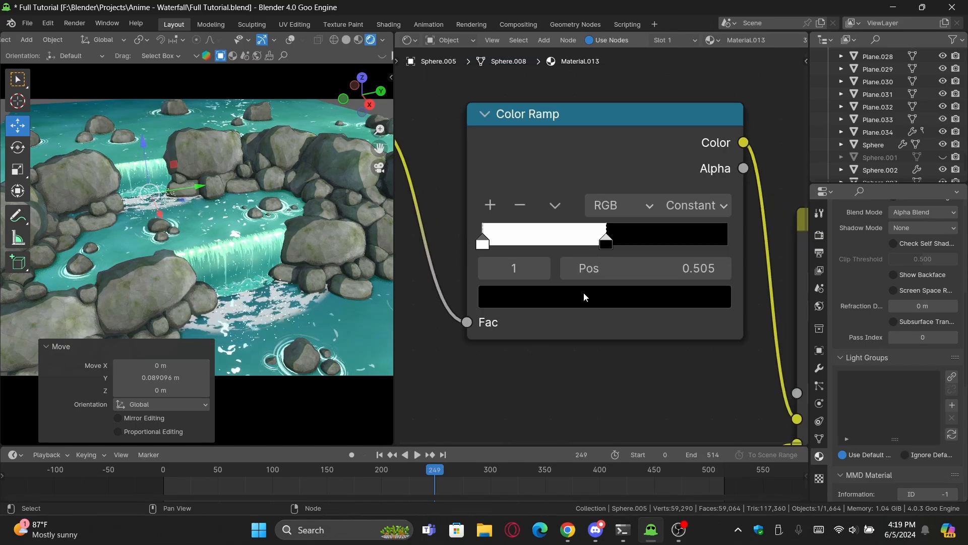
Step: Move the gray stop of the gradient's Color Ramp closer to its black stop and check the foam's edge fade
scroll(583, 296, down, 10)
middle_drag(551, 389, 706, 184)
scroll(677, 258, up, 7)
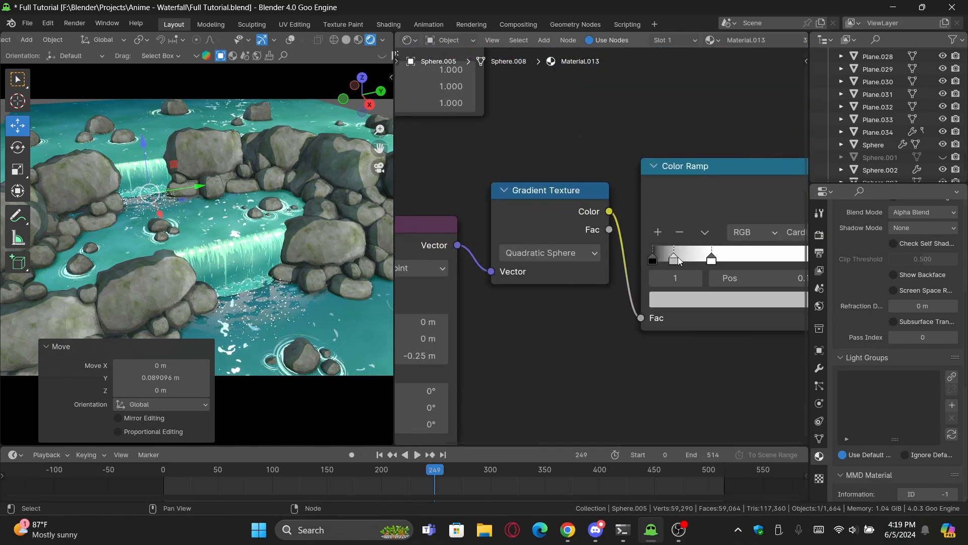
key(space)
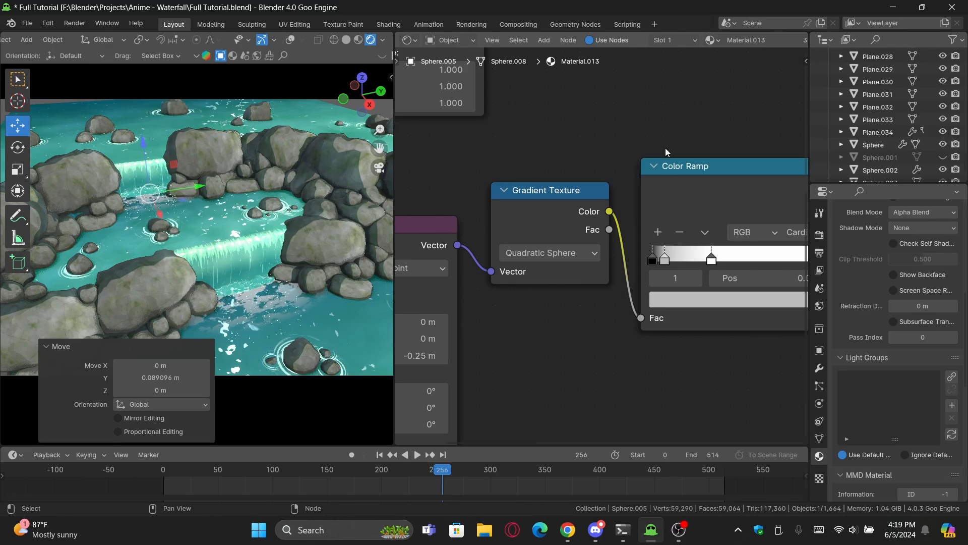
Step: Move the noise Color Ramp's black stop to 0.436 and preview the foam animation around both waterfalls
middle_drag(665, 151, 531, 378)
mouse_move(671, 160)
mouse_down()
mouse_move(624, 156)
mouse_move(671, 158)
mouse_move(635, 160)
mouse_up()
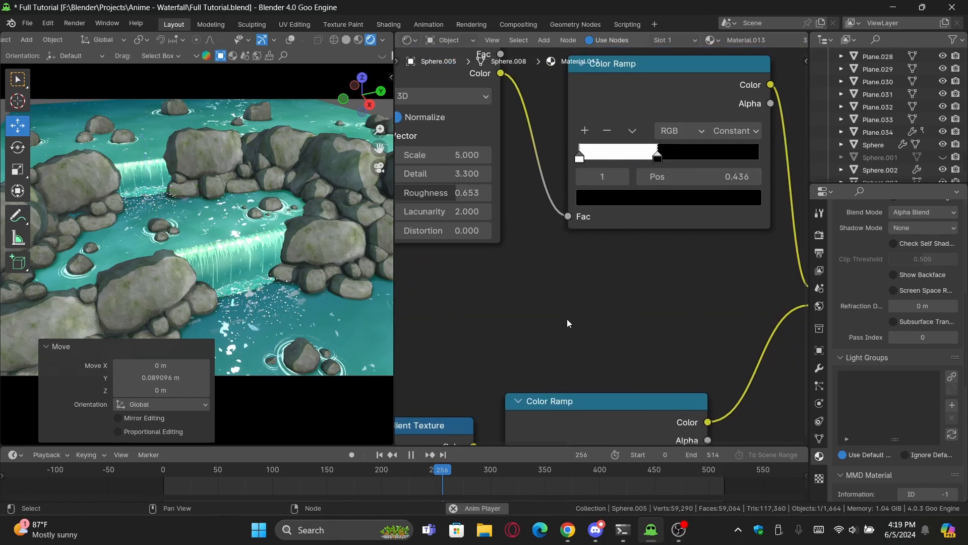
middle_drag(509, 288, 484, 199)
middle_drag(645, 279, 403, 298)
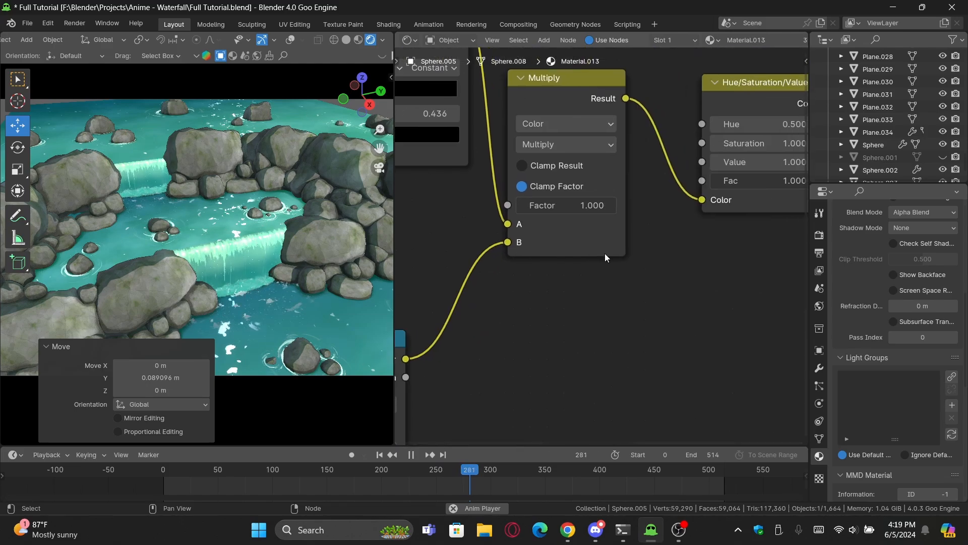
scroll(607, 258, down, 3)
middle_drag(539, 175, 326, 123)
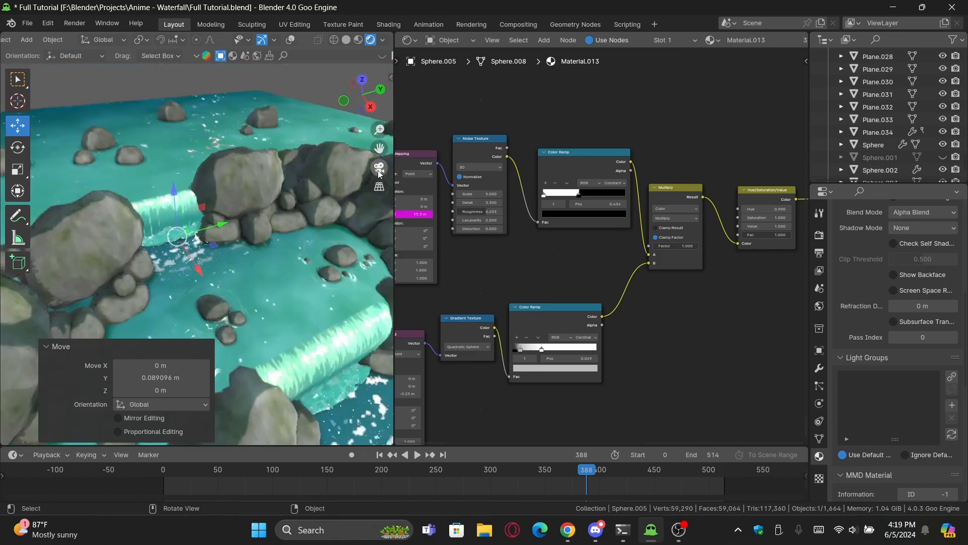
middle_drag(377, 170, 244, 278)
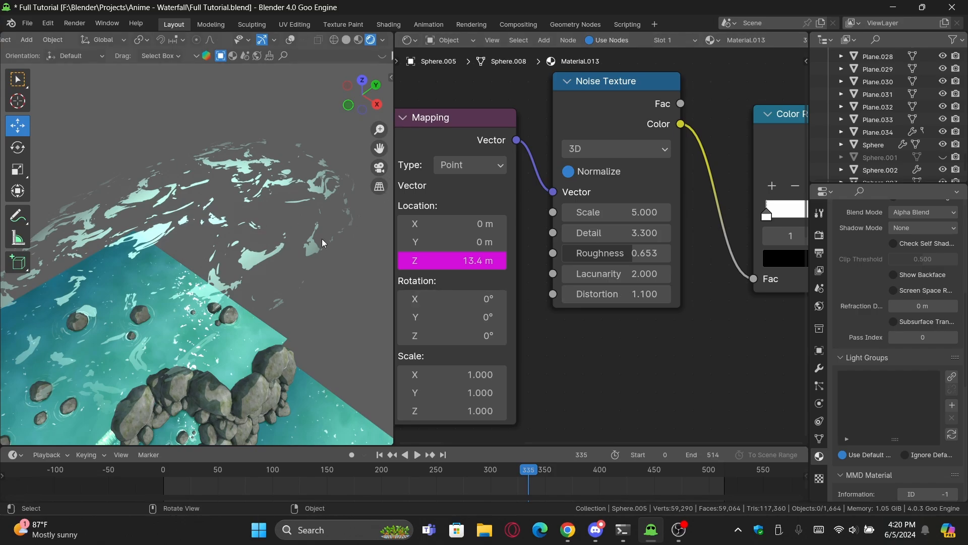
key(space)
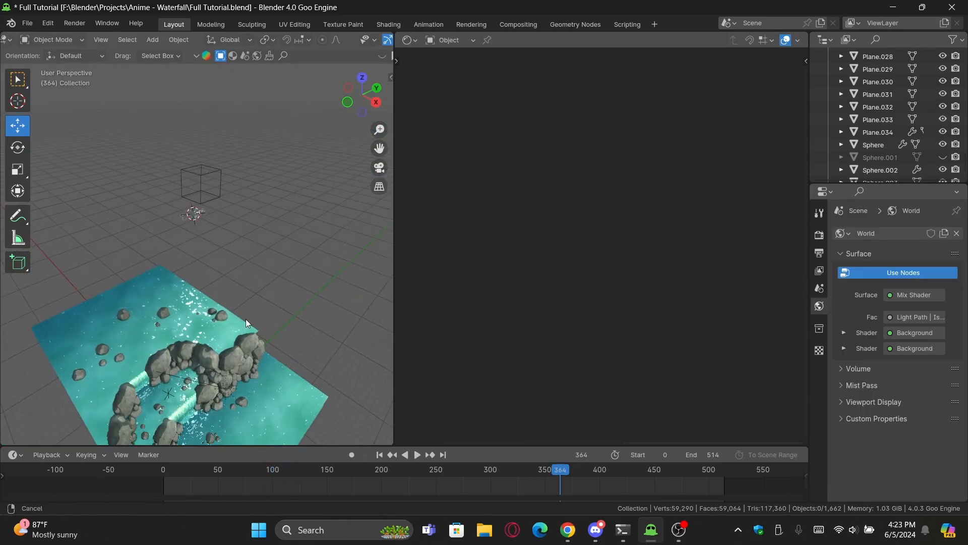
Step: Duplicate the ripple plane around the pool rock and slide the copy along X to the lower waterfall's base
mouse_move(246, 319)
middle_down()
mouse_move(300, 308)
mouse_move(280, 250)
mouse_move(262, 312)
middle_up()
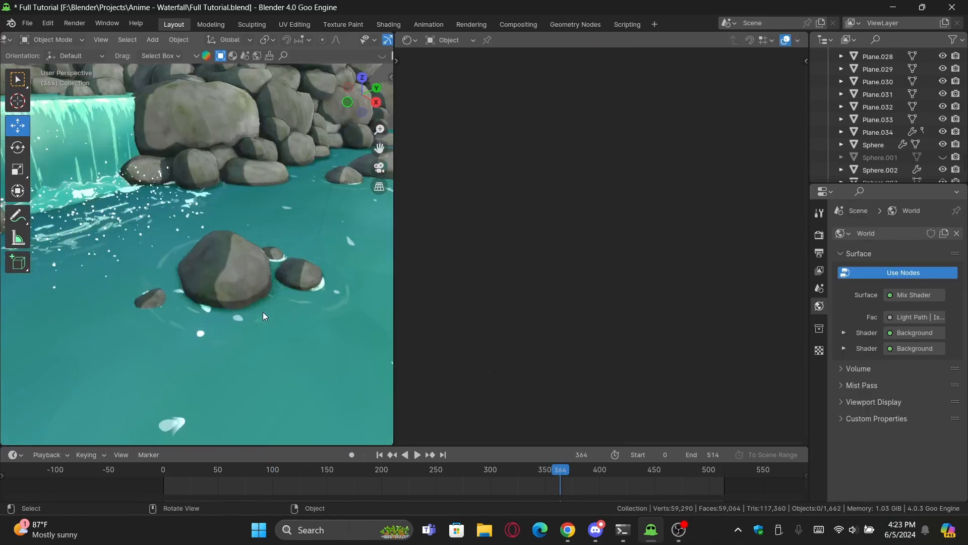
click(259, 319)
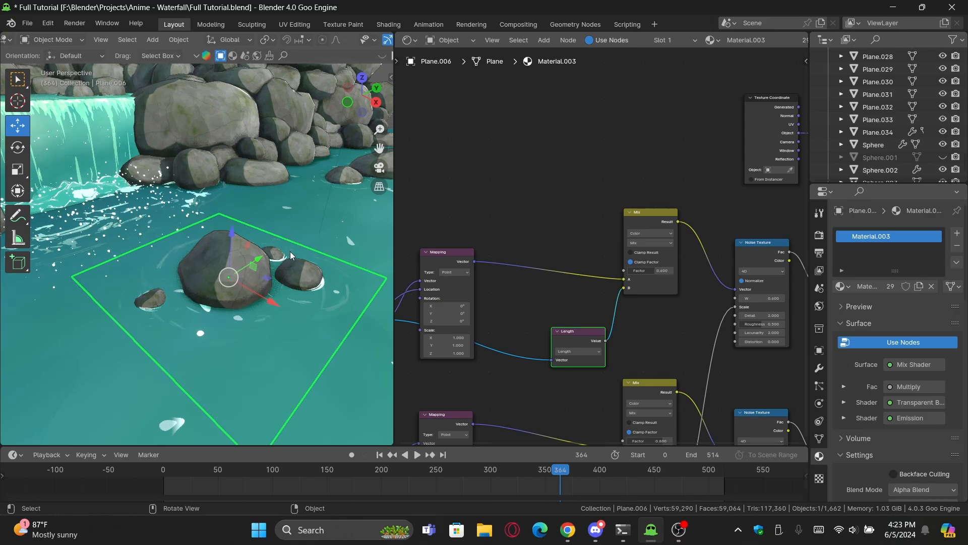
shift+middle_drag(289, 251, 335, 272)
key(shift+d)
right_click(302, 325)
key(g)
key(x)
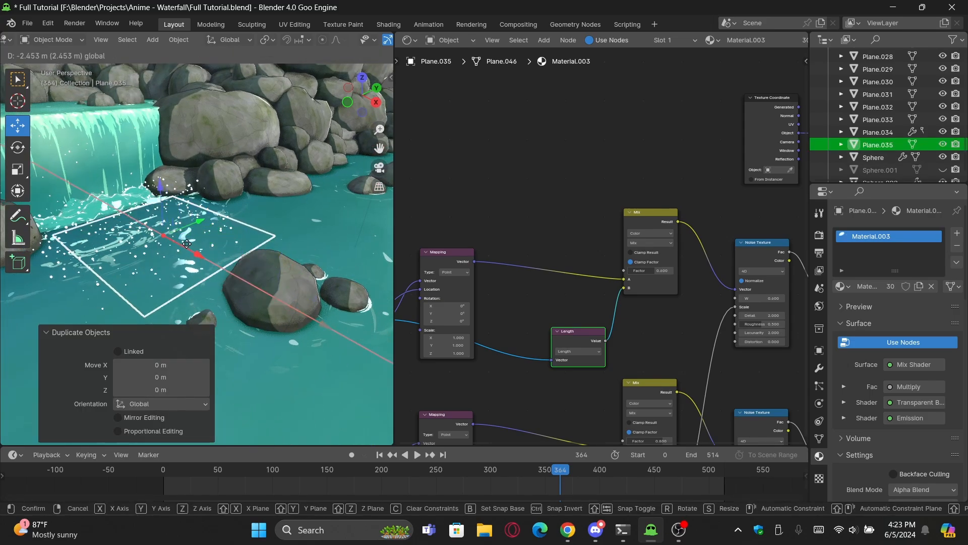
click(132, 212)
Step: Scale the copied ripple plane uniformly by 1.524 and raise it about 0.078 m along Z above the water
key(s)
click(239, 249)
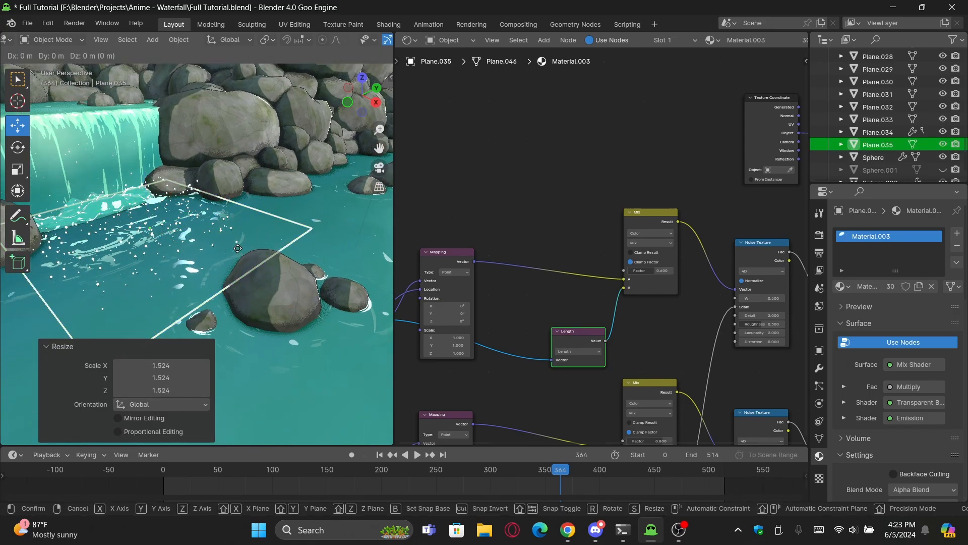
key(g)
key(z)
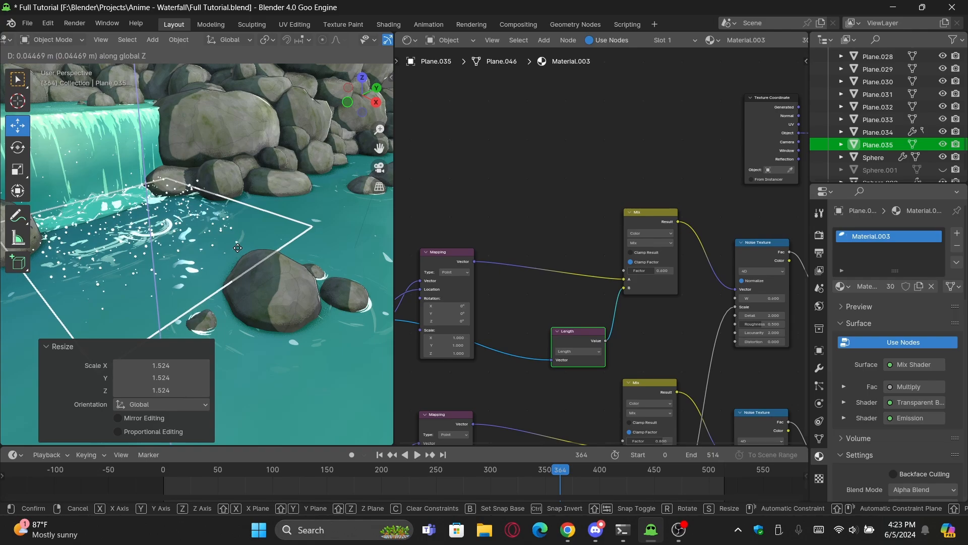
click(238, 246)
Step: Stretch the copied ripple plane along Y by a factor of 2.167 to span the waterfall's width
middle_drag(237, 245, 244, 328)
key(s)
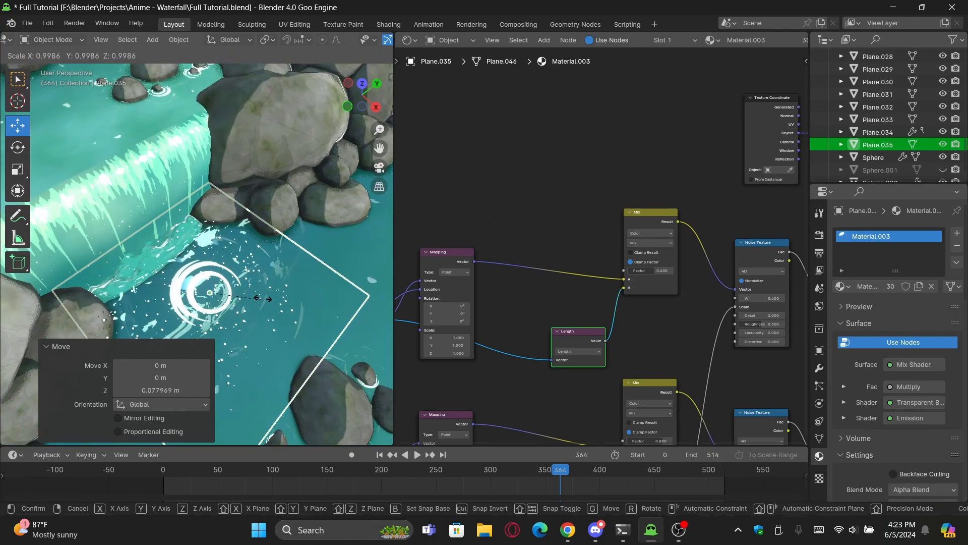
key(x)
key(y)
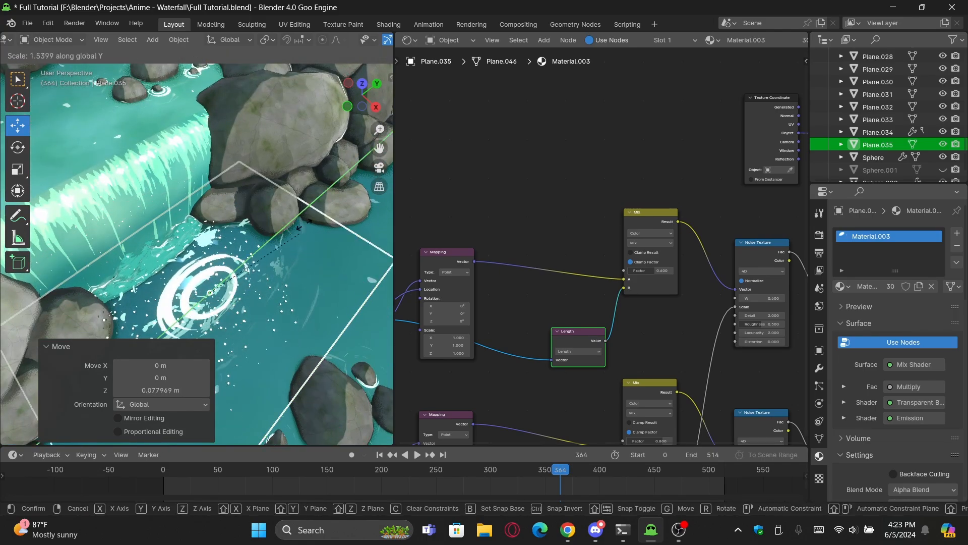
click(286, 299)
Step: Reposition the stretched ripple plane along X and Z at the waterfall's base and check it by playing and scrubbing the animation
key(g)
key(x)
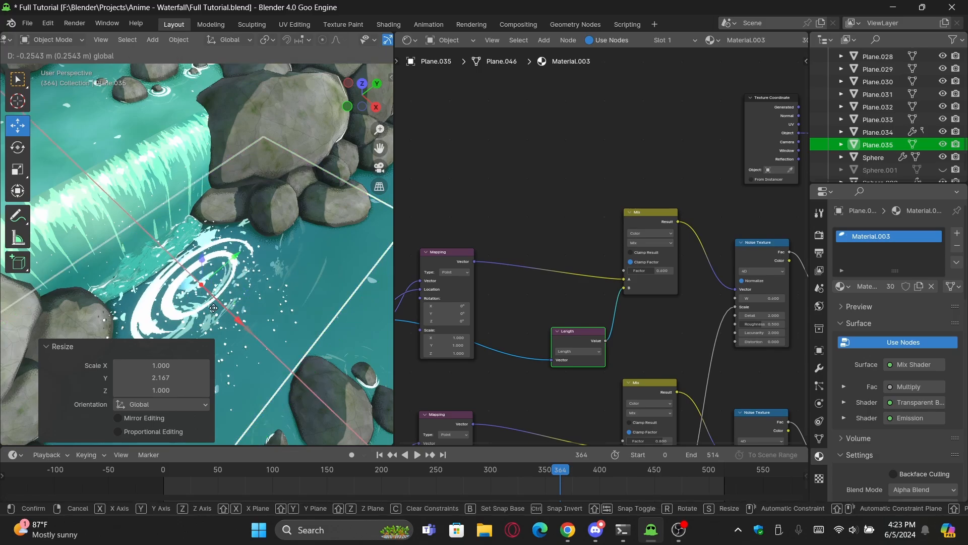
drag(185, 292, 173, 279)
middle_drag(245, 333, 261, 306)
scroll(247, 275, up, 3)
key(g)
key(z)
click(250, 279)
key(space)
key(space)
drag(195, 468, 334, 469)
scroll(268, 352, down, 5)
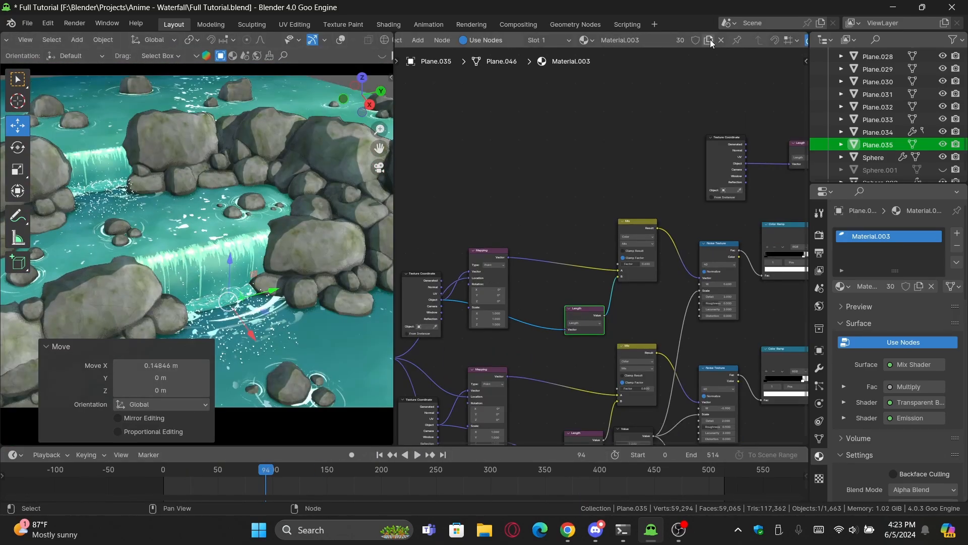
Step: Give the copied ripple plane its own single-user material and set the Value of the Multiply node before Combine XYZ to 66.400
click(709, 40)
scroll(673, 343, down, 6)
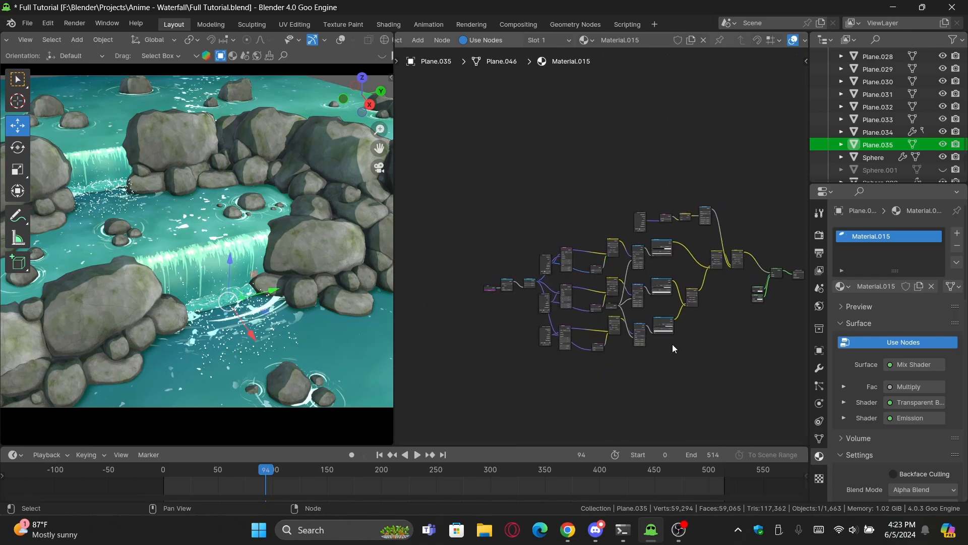
scroll(629, 294, up, 7)
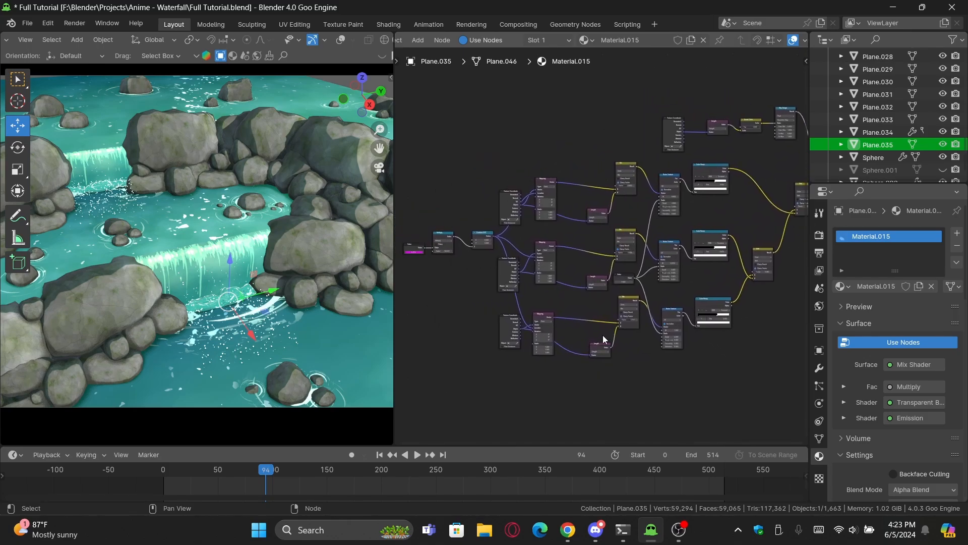
scroll(643, 329, up, 8)
middle_drag(509, 303, 629, 313)
right_click(629, 313)
scroll(648, 313, up, 9)
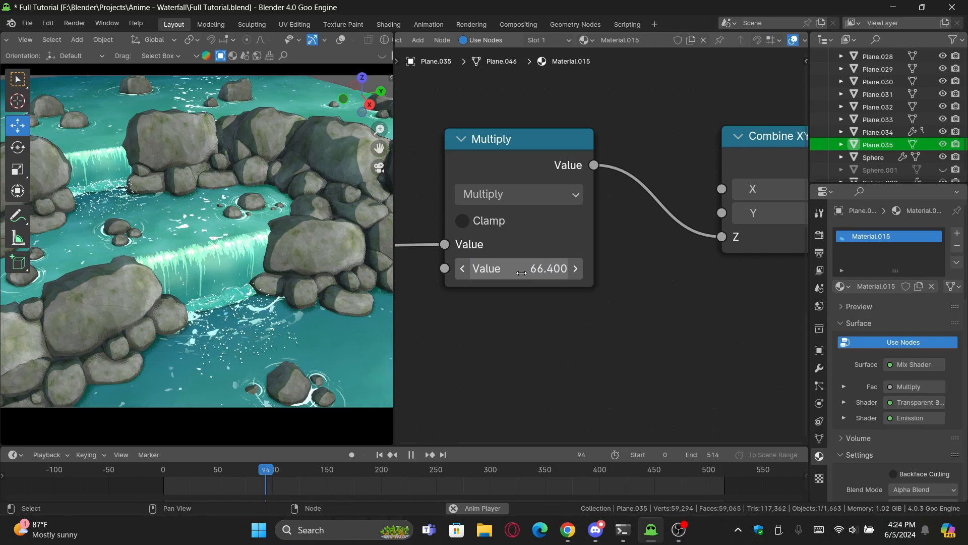
key(space)
Step: Duplicate the ripple plane in place and raise the copy 17.541 m along Z above the scene
middle_drag(275, 197, 287, 313)
key(shift+d)
right_click(314, 361)
scroll(303, 353, down, 2)
shift+middle_drag(287, 313, 286, 393)
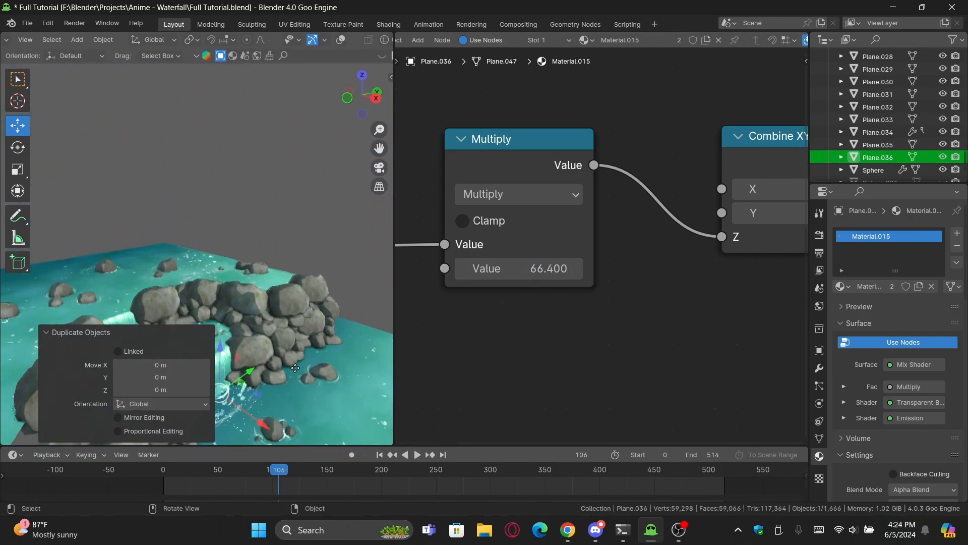
key(g)
key(z)
click(284, 155)
Step: Raise the duplicated ripple plane another 9.1735 m along Z and bring it into view
shift+middle_drag(276, 223, 278, 348)
key(g)
key(z)
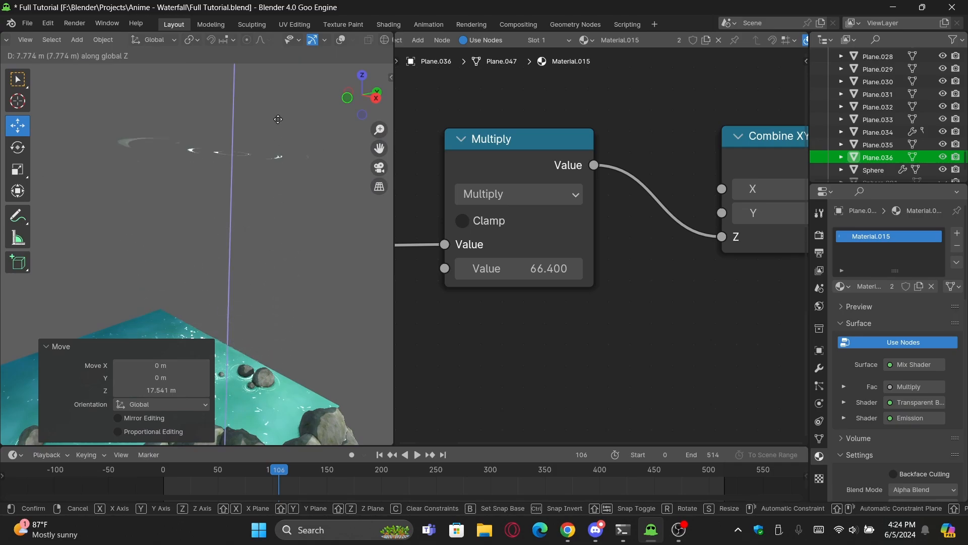
click(268, 181)
middle_drag(269, 184, 254, 284)
scroll(254, 284, down, 3)
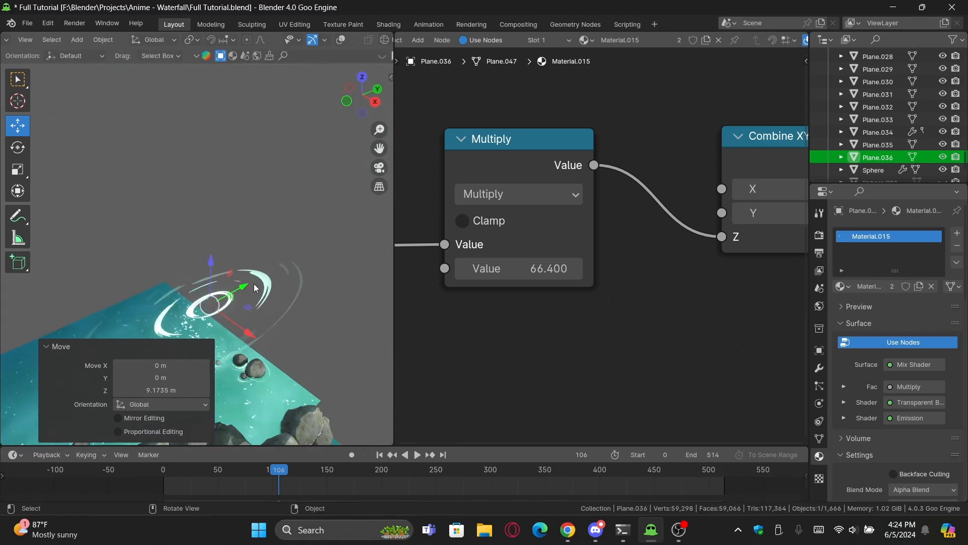
Step: Raise the duplicated ripple plane another 9.5189 m along Z above the scene
key(g)
key(z)
click(254, 121)
shift+middle_drag(254, 121, 253, 237)
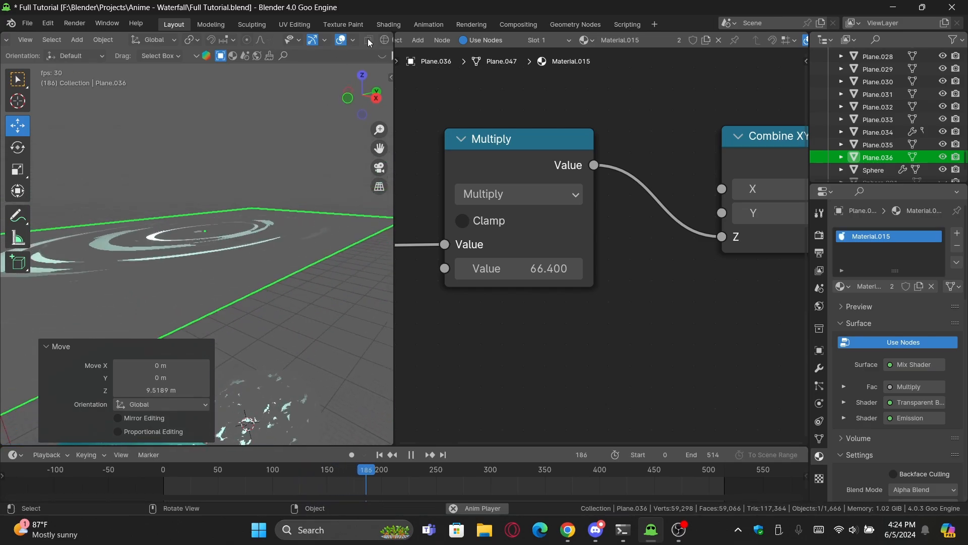
Step: Set the Value of the Multiply node before Combine XYZ to 133.000 and check the ripples at the lower waterfall in camera view
drag(500, 269, 506, 271)
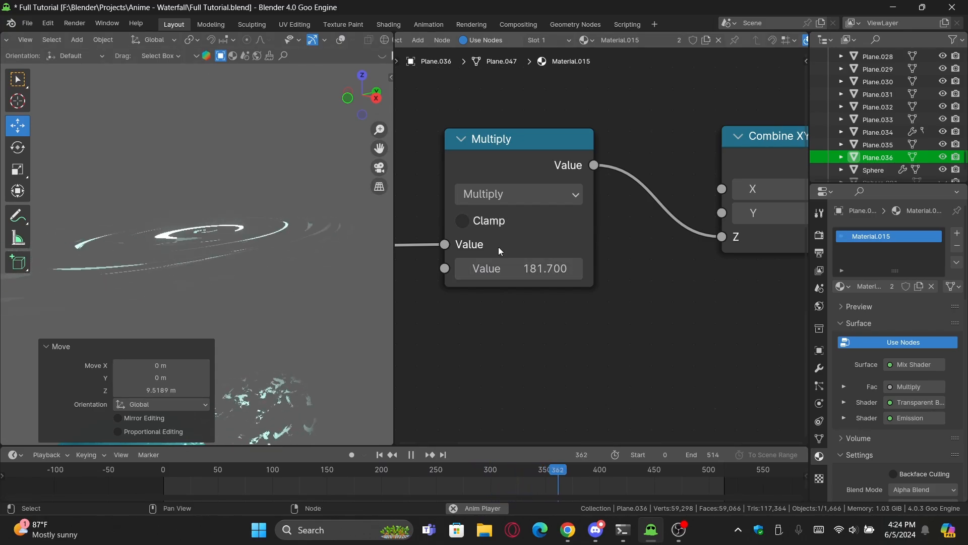
drag(500, 268, 487, 268)
click(379, 168)
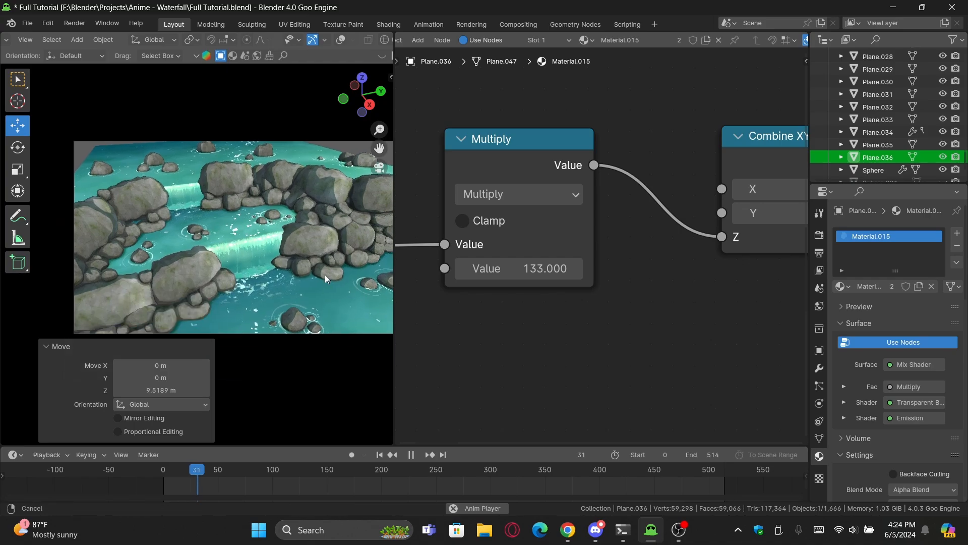
key(space)
shift+middle_drag(322, 275, 272, 253)
scroll(278, 251, up, 2)
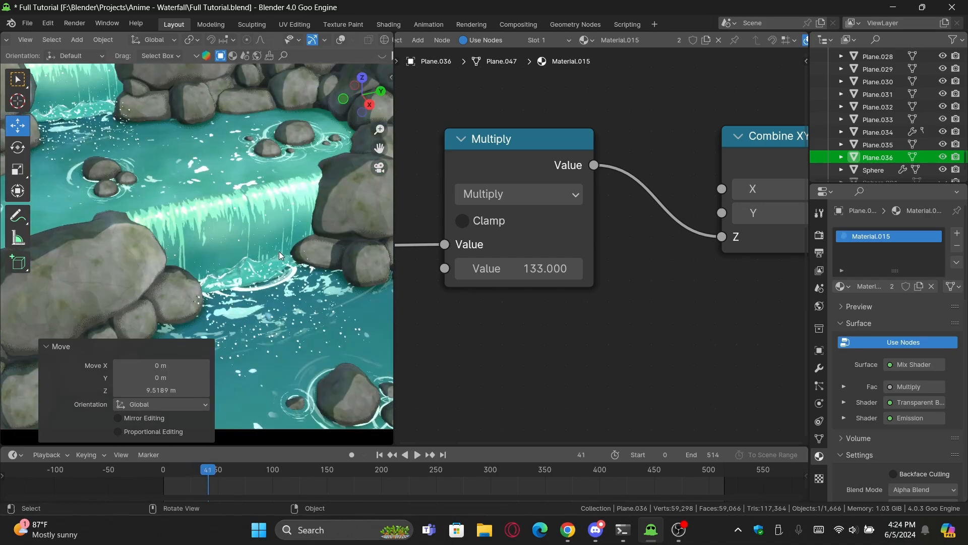
Step: Duplicate the raised ripple plane, and delete the original together with the foam sphere copy floating below it
click(379, 168)
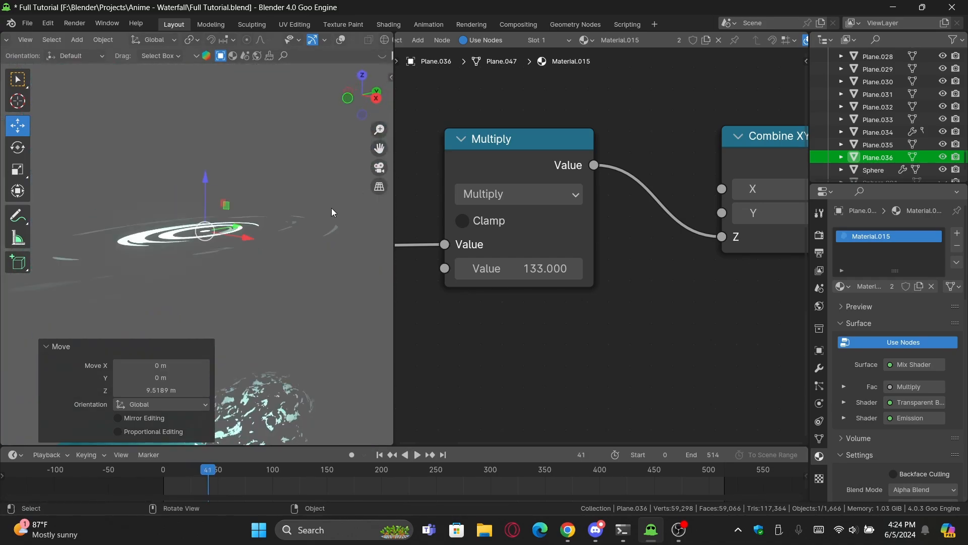
scroll(318, 230, down, 2)
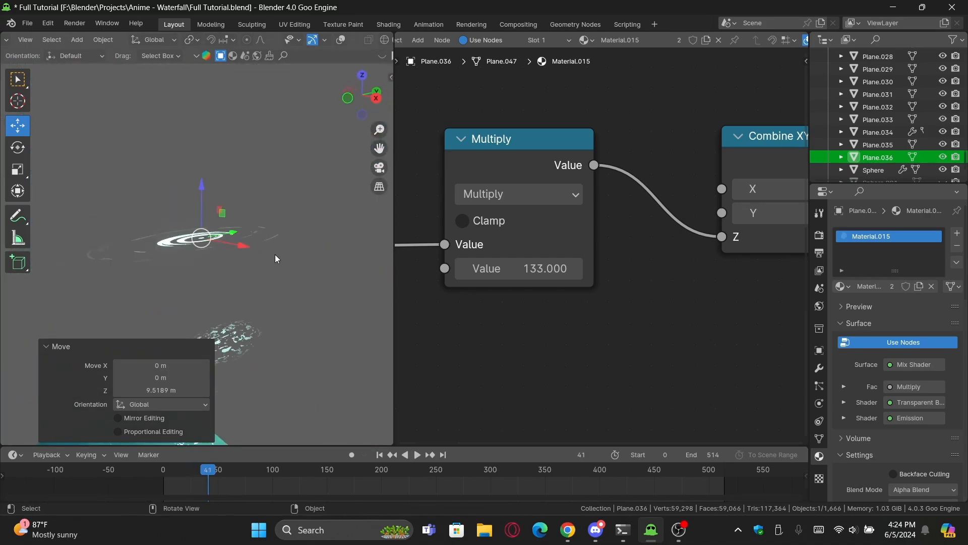
key(shift+d)
right_click(240, 268)
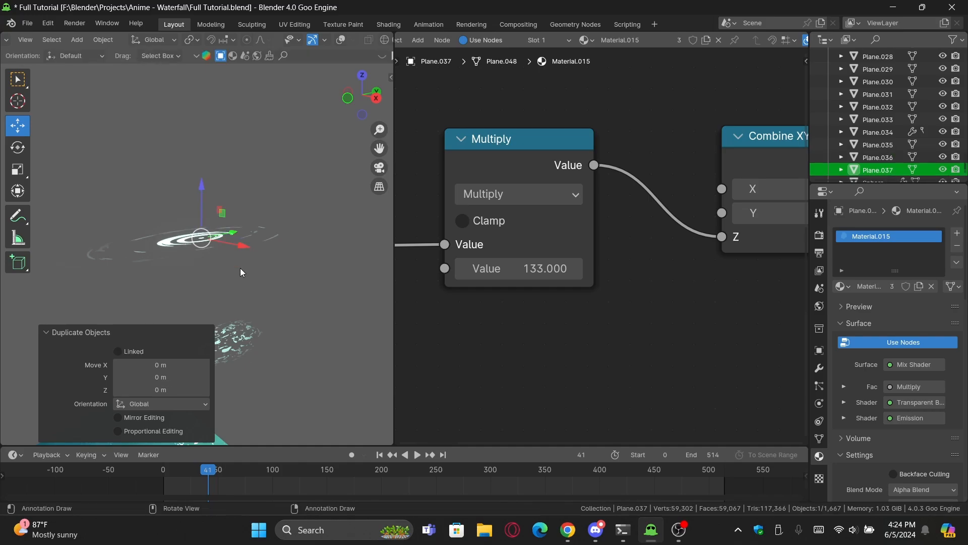
key(Delete)
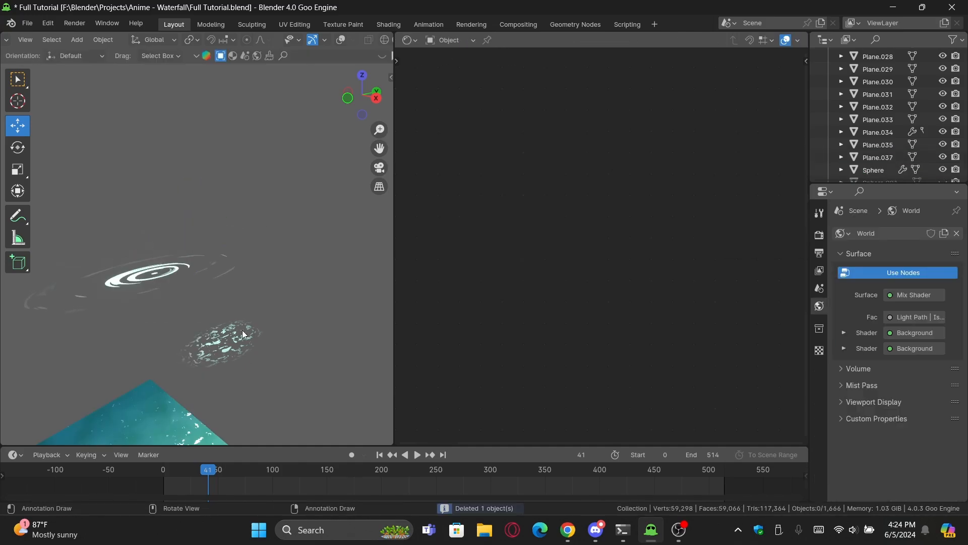
click(242, 329)
key(Delete)
Step: Move the remaining raised ripple plane down to the scene by -0.60792 m in X, -7.2058 m in Y and -20.685 m in Z
click(215, 281)
scroll(210, 286, down, 6)
shift+middle_drag(210, 287, 306, 155)
key(g)
click(255, 300)
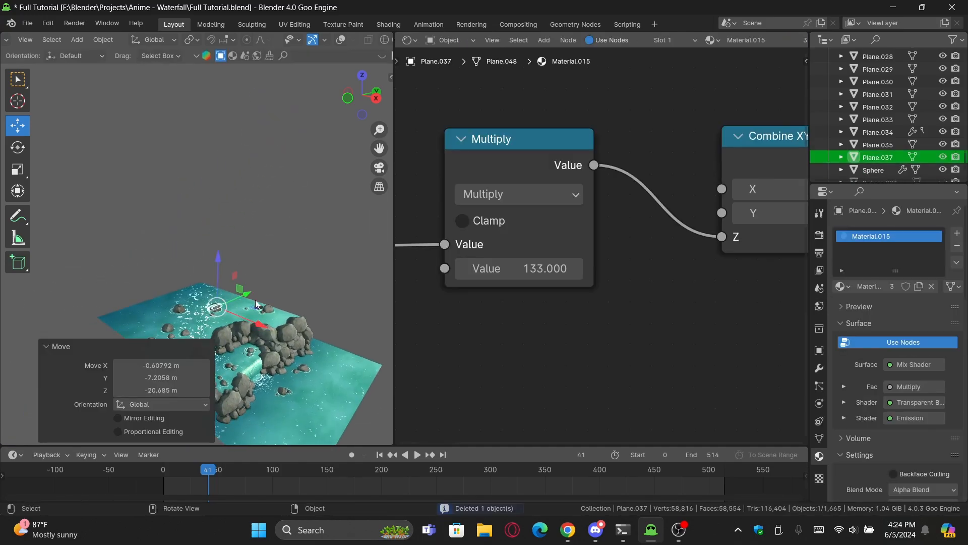
Step: Adjust the ripple plane's height along Z and shift it 5.9332 m along Y toward the upper waterfall
middle_drag(255, 300, 252, 206)
scroll(250, 206, up, 6)
key(g)
key(z)
click(256, 401)
middle_drag(257, 401, 229, 343)
key(g)
key(z)
click(221, 282)
middle_drag(222, 282, 258, 252)
key(g)
key(y)
click(263, 235)
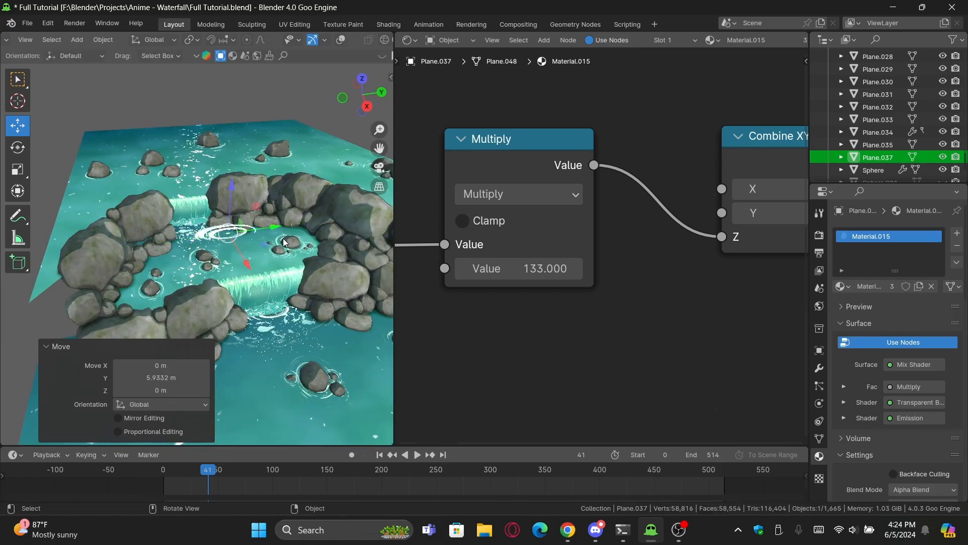
Step: Move the ripple plane -3.7373 m along X and -3.4486 m along Z toward the base of the upper waterfall
scroll(242, 212, up, 6)
key(g)
key(x)
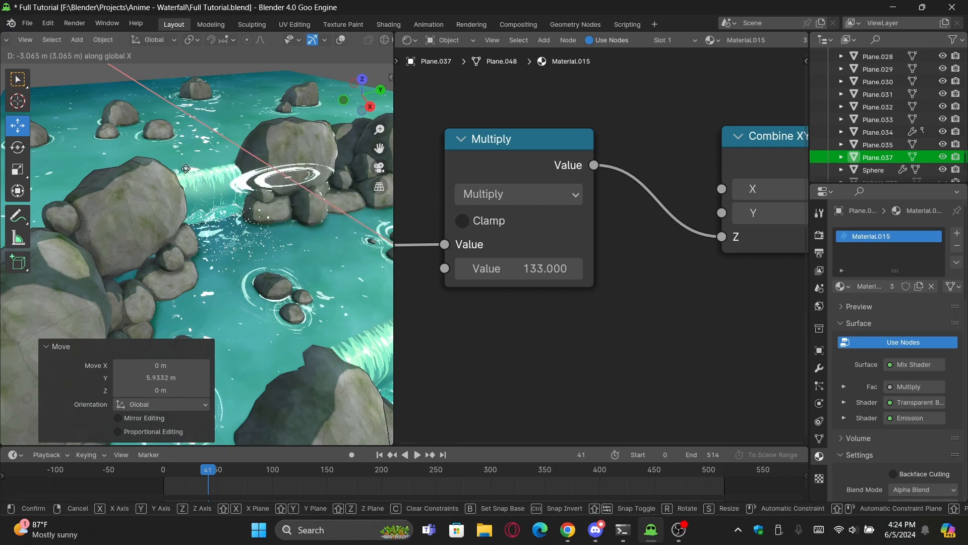
click(184, 169)
key(g)
key(z)
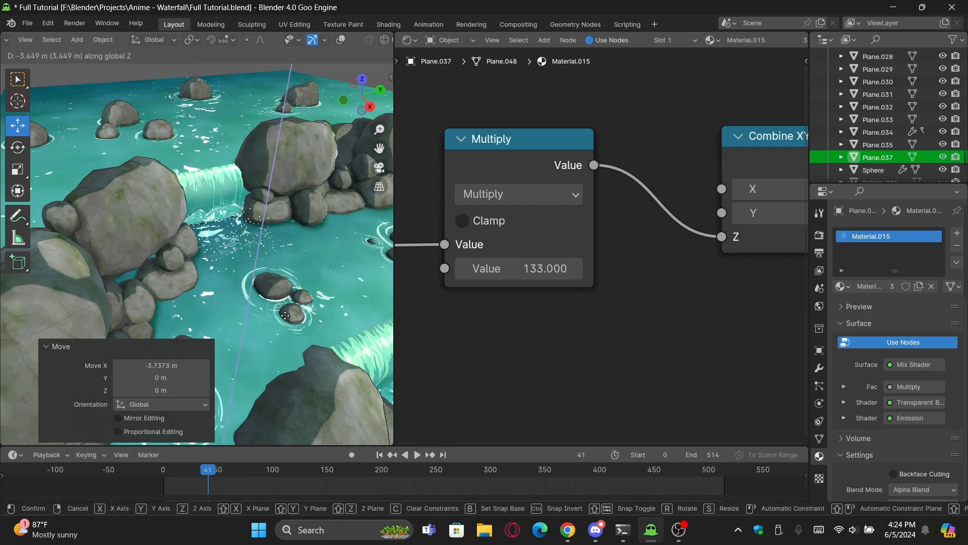
click(285, 315)
Step: Raise the ripple plane 0.55871 m along Z and shift it -0.62931 m along X at the upper waterfall's base
scroll(297, 307, up, 4)
key(g)
key(z)
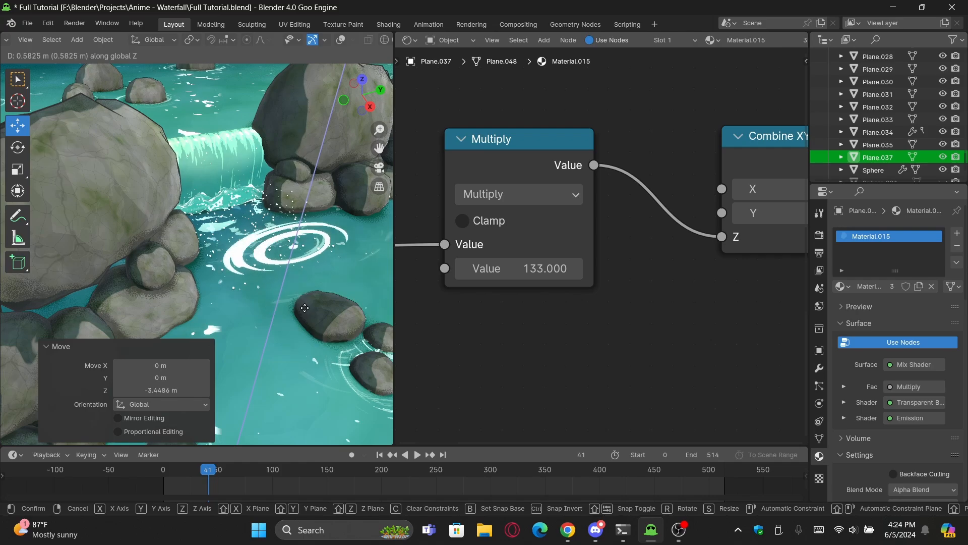
click(305, 313)
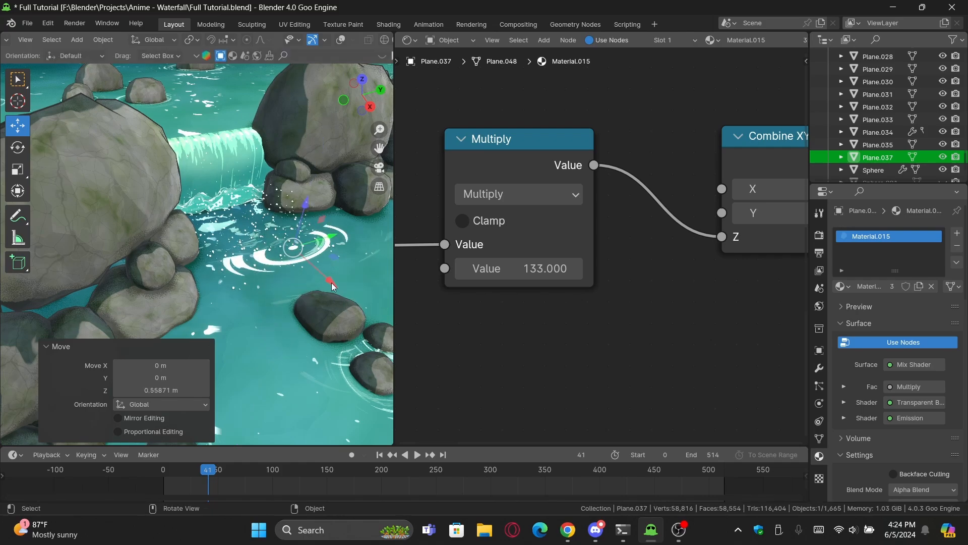
drag(330, 284, 311, 262)
Step: Set the ripple material's blend mode to Alpha Hashed
scroll(878, 381, down, 3)
click(920, 413)
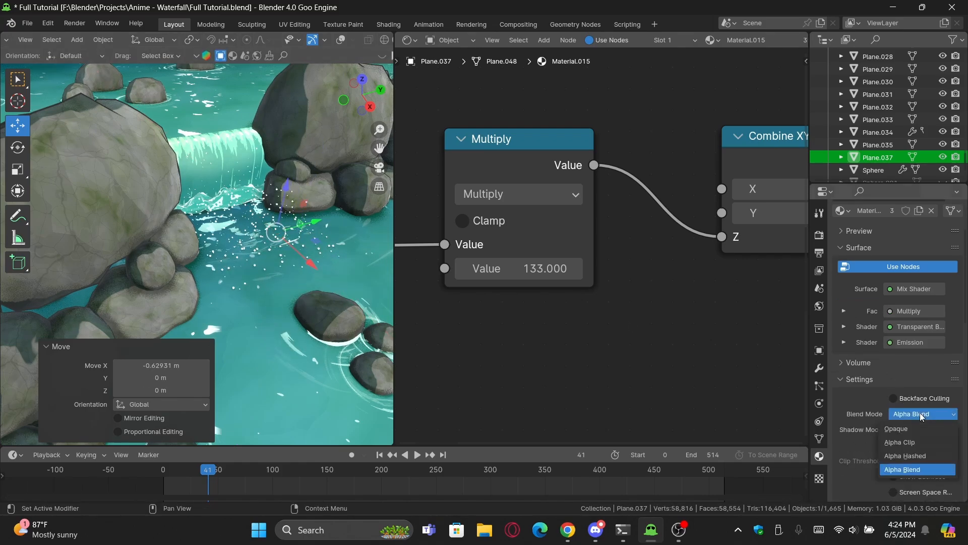
click(931, 457)
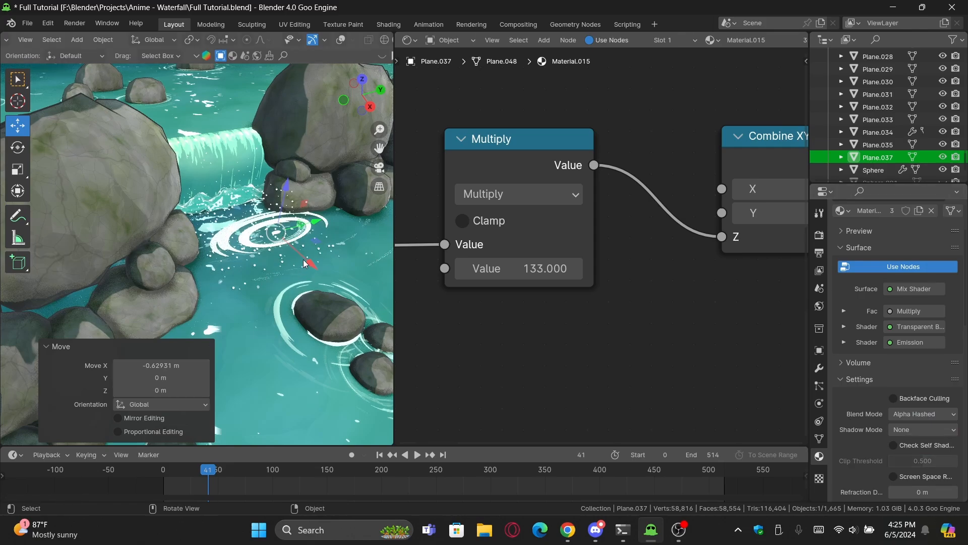
Step: Shift the upper ripple plane closer to the waterfall along X and -0.50375 m along Y, and rotate it 180° about Z
drag(304, 263, 274, 233)
drag(286, 195, 271, 198)
text(rz)
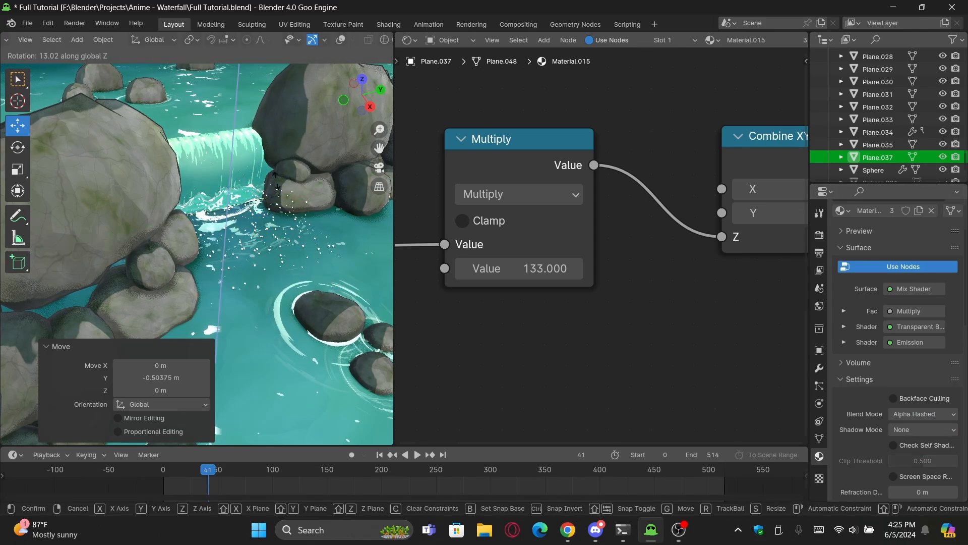
text(1)
text(80)
key(Return)
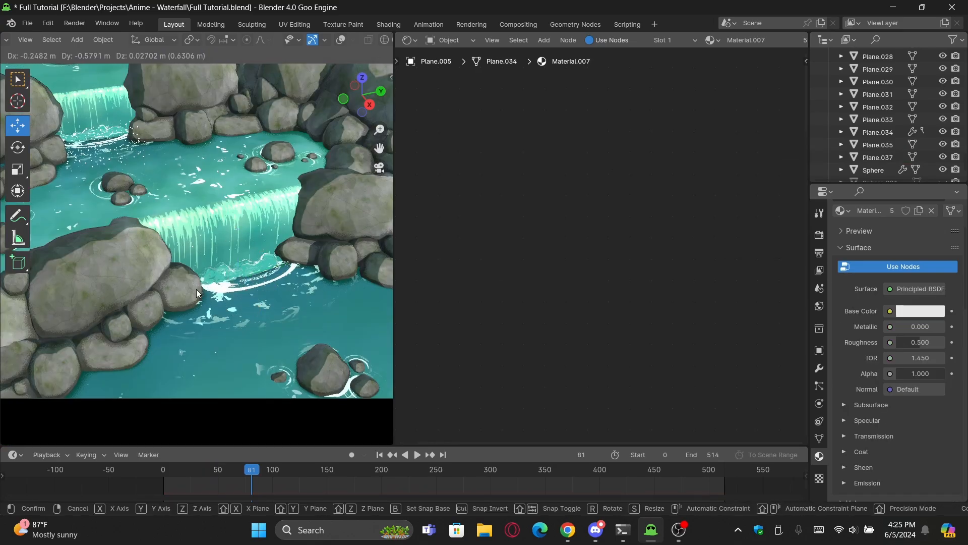
click(211, 290)
key(g)
right_click(206, 294)
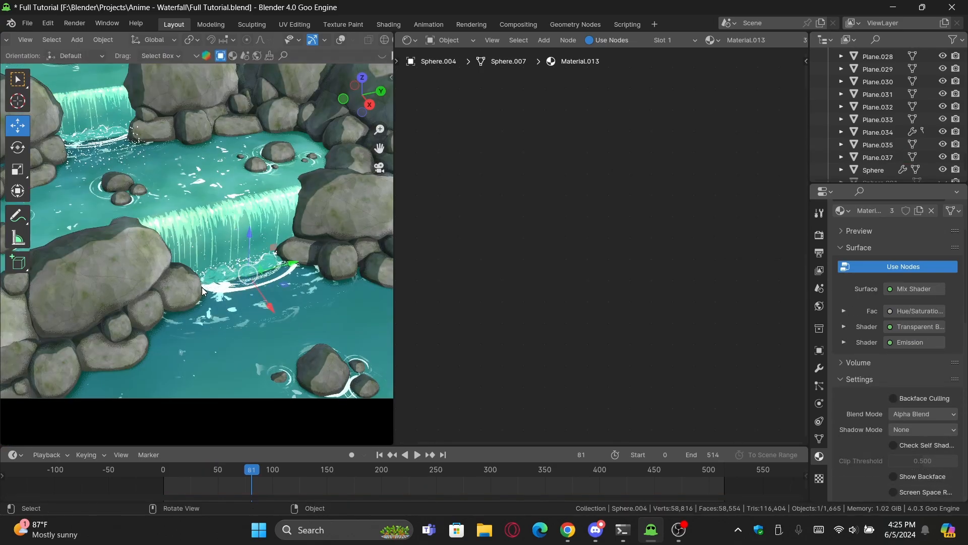
click(192, 288)
key(g)
right_click(198, 297)
click(242, 286)
key(g)
right_click(252, 282)
Step: Select the ripple plane at the lower waterfall's base and move it 0.34867 m along X
mouse_move(330, 224)
middle_down()
mouse_move(339, 240)
mouse_move(334, 232)
middle_up()
key(shift+grave)
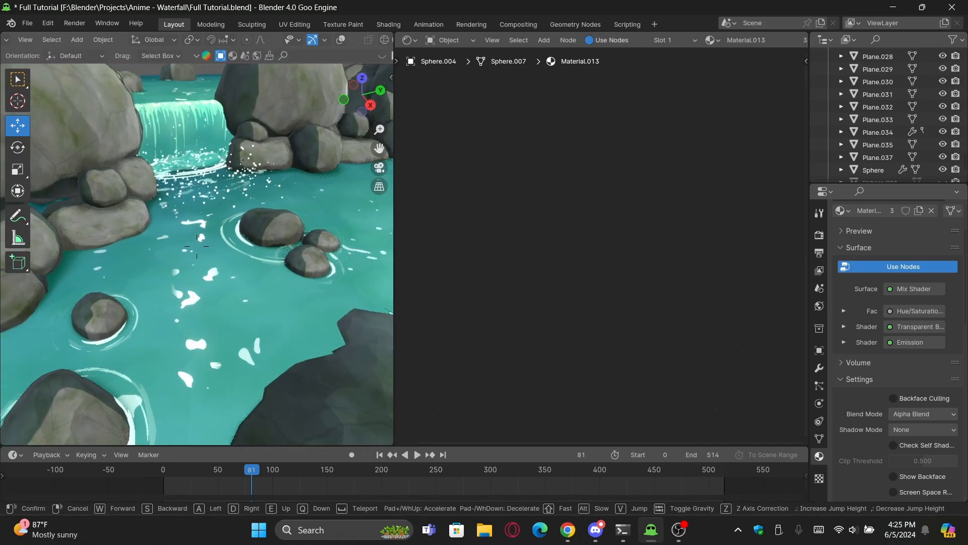
key(w)
key(d)
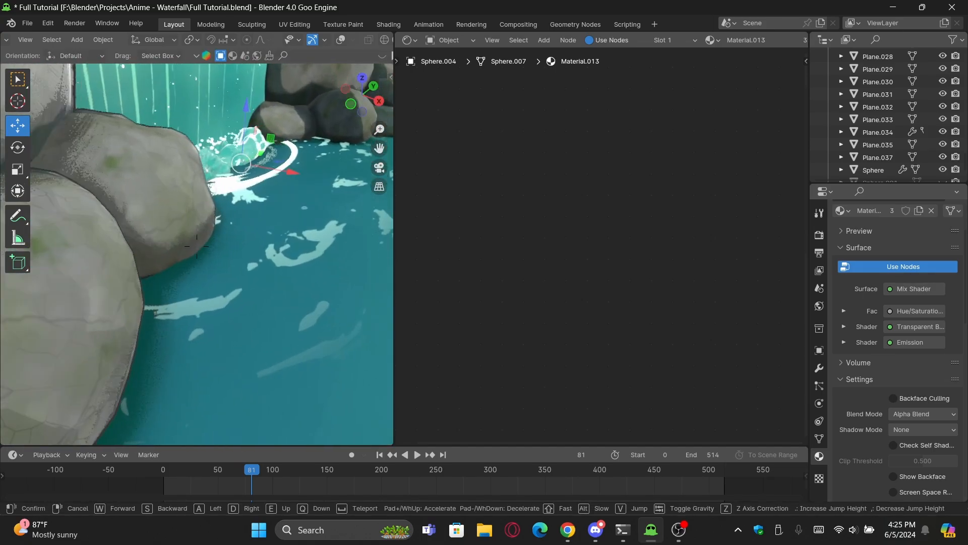
click(186, 182)
click(187, 182)
click(190, 180)
key(g)
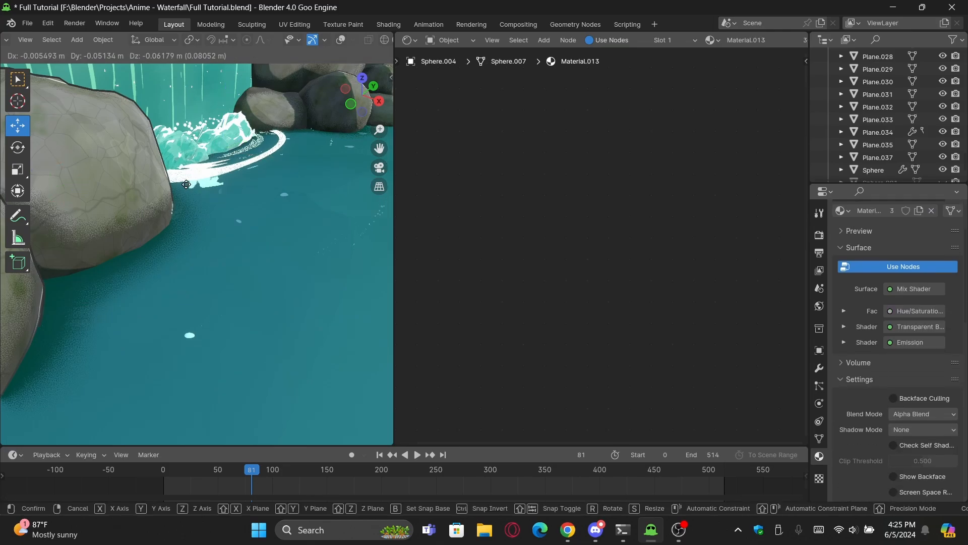
right_click(186, 177)
click(186, 180)
click(186, 173)
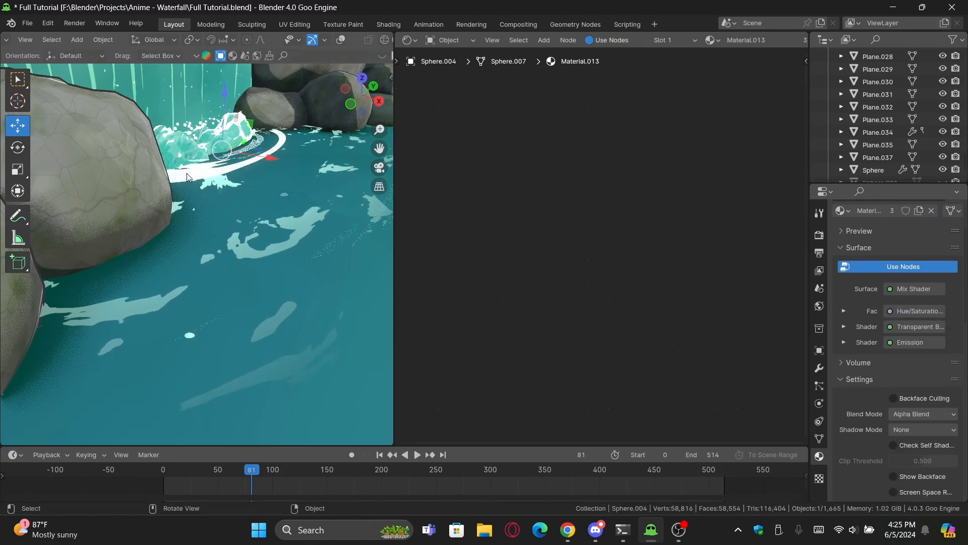
click(177, 175)
click(177, 174)
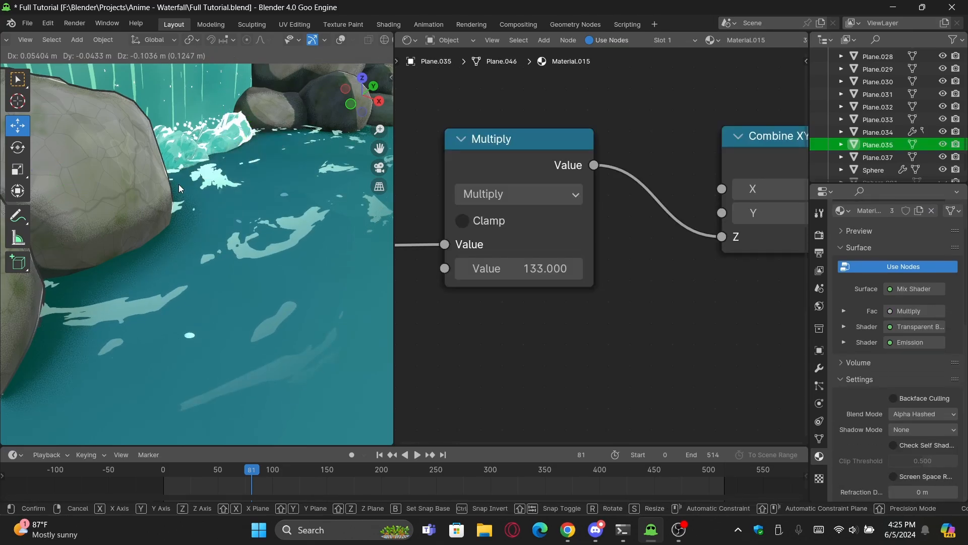
drag(266, 154, 283, 154)
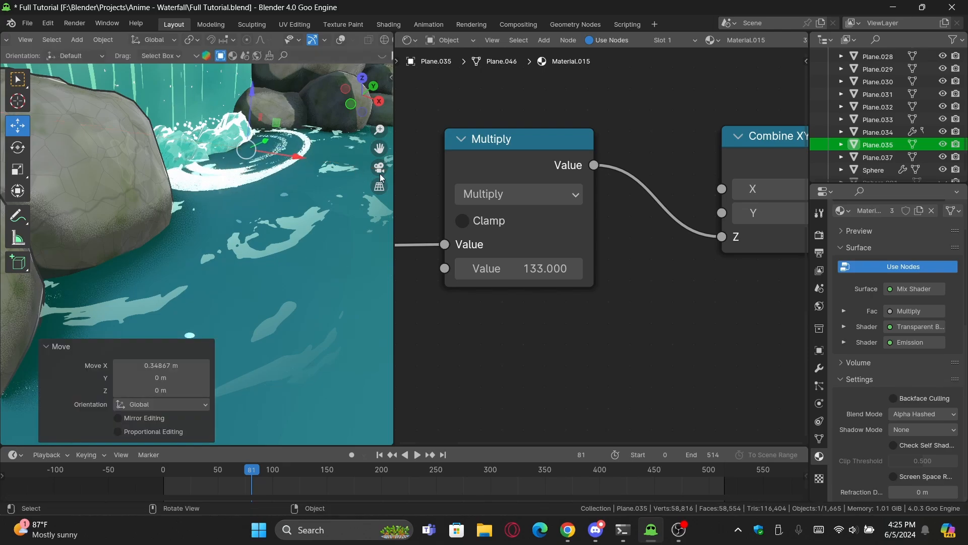
Step: Shift the lower ripple plane -0.35676 m along Y and 0.12381 m along X in camera view, checking it by playing the animation
click(379, 168)
drag(295, 265, 274, 269)
key(space)
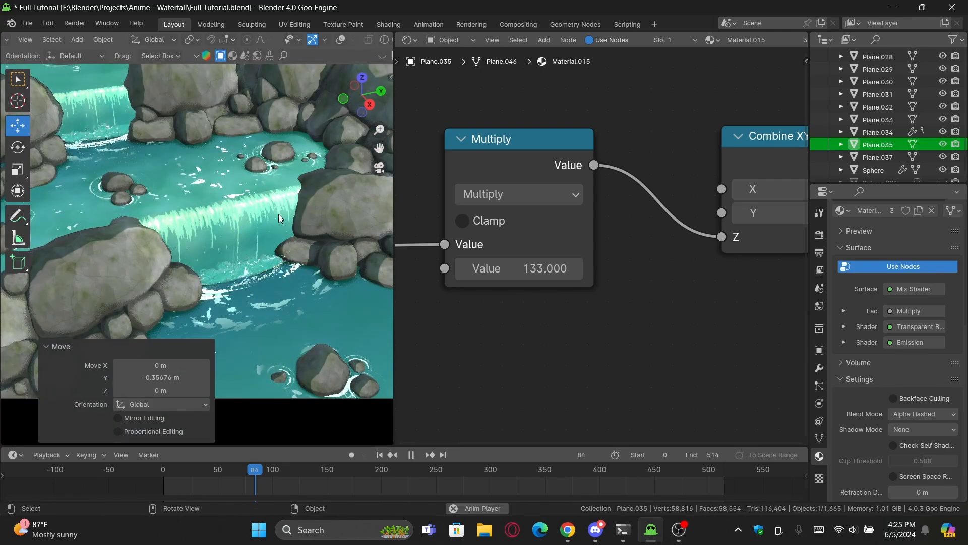
key(space)
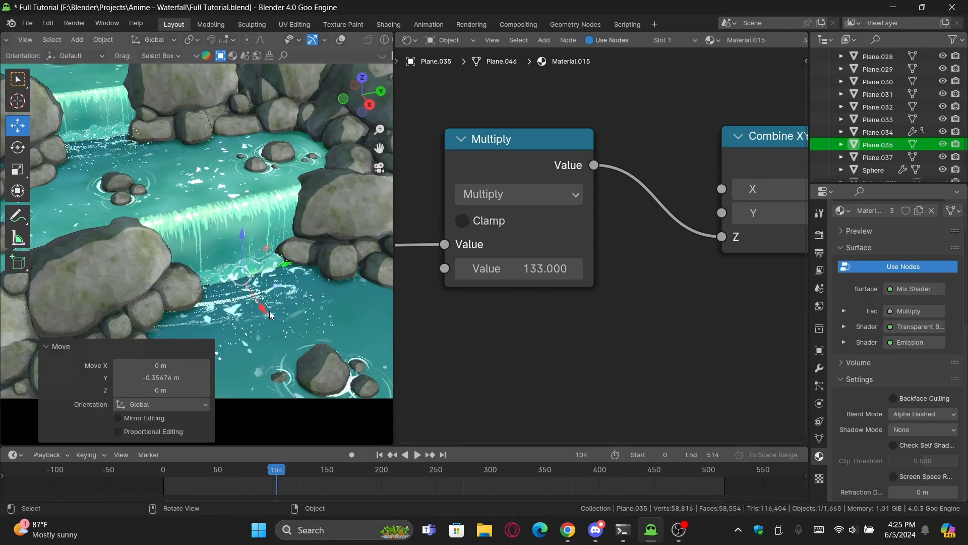
drag(262, 311, 266, 316)
click(171, 470)
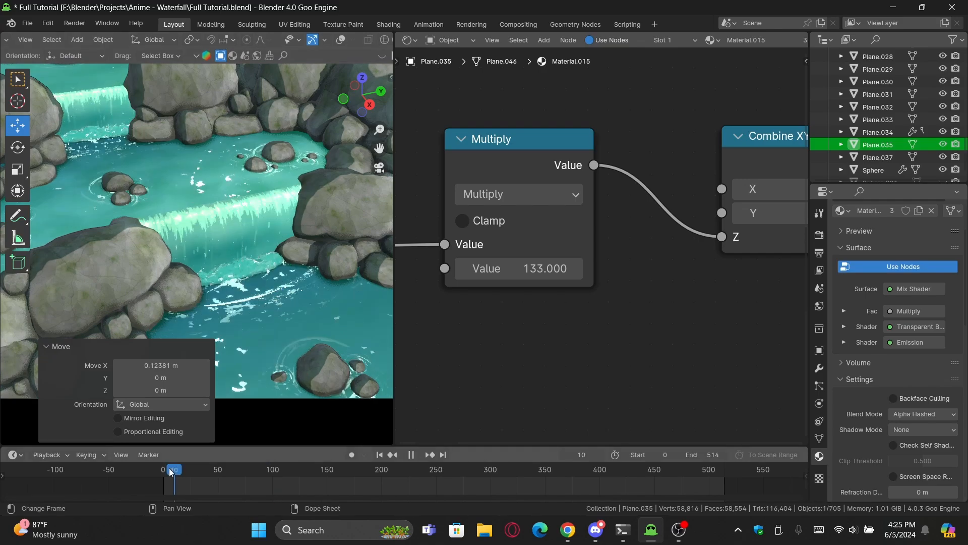
key(space)
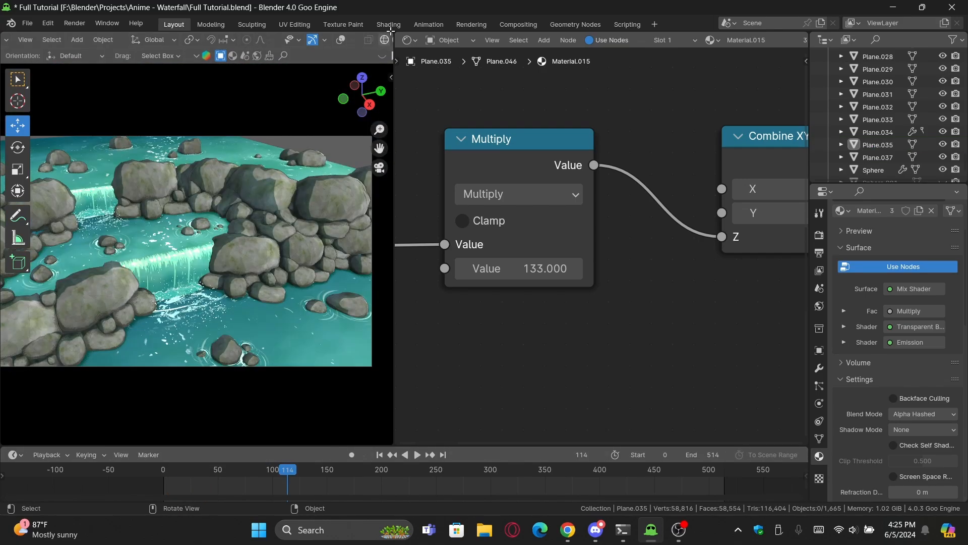
Step: Expand the 3D viewport over the node editor and scrub the animation to review both waterfalls in camera view
drag(392, 34, 441, 129)
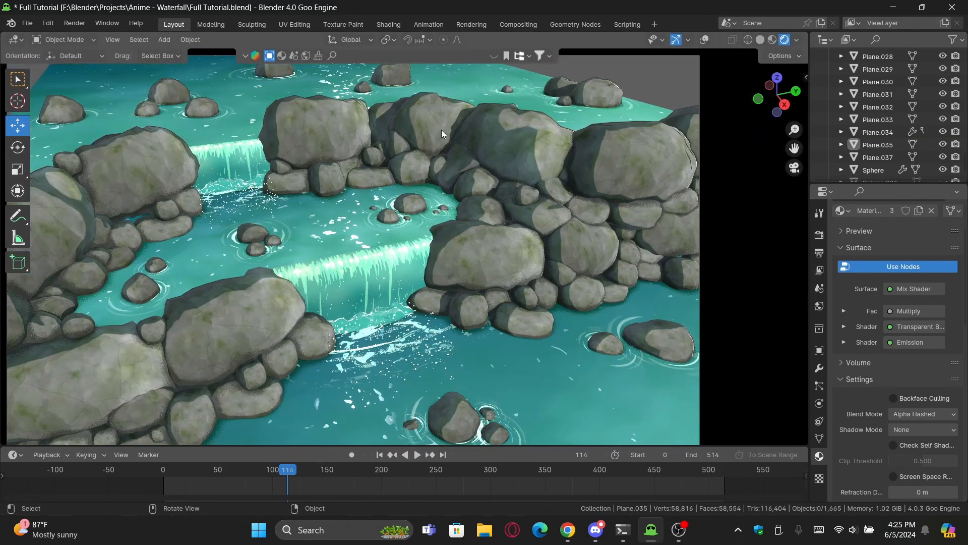
scroll(441, 129, down, 3)
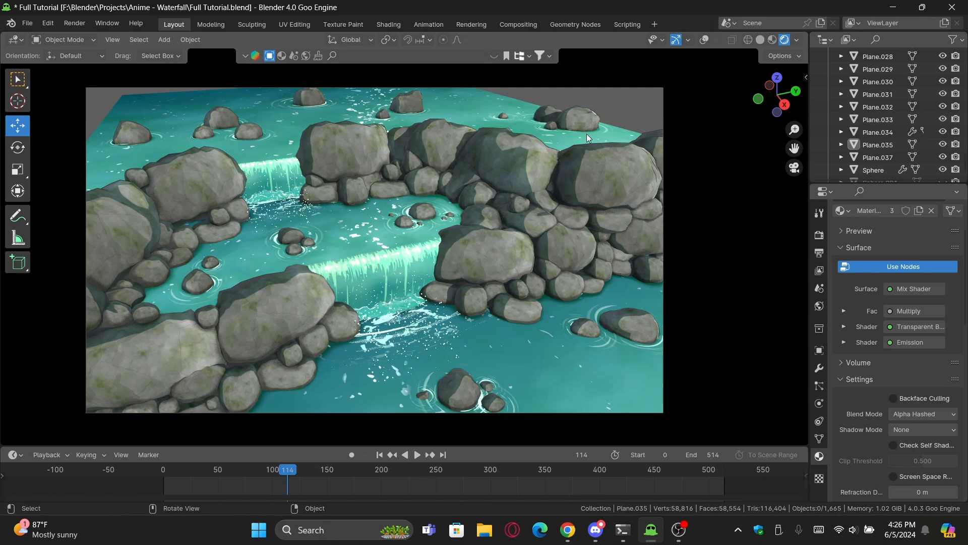
scroll(349, 384, up, 1)
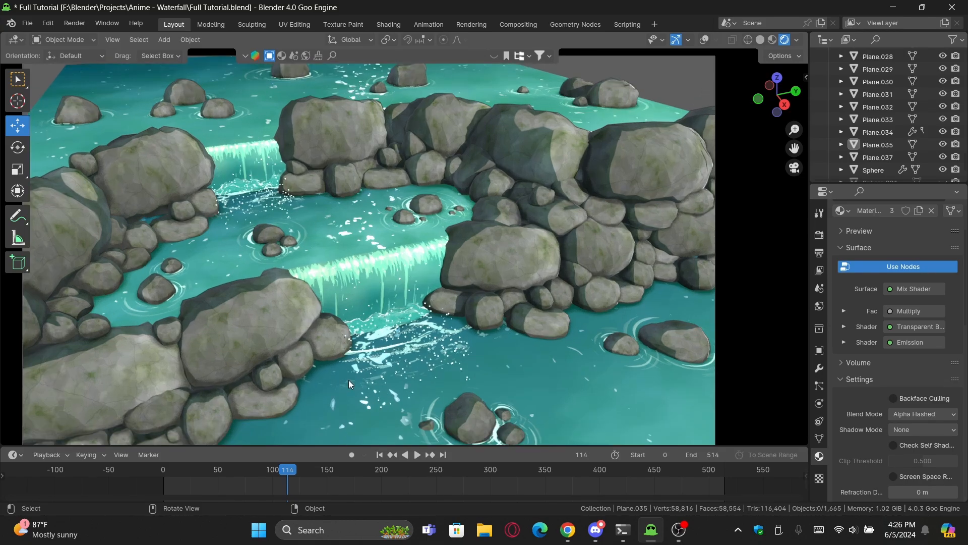
scroll(435, 365, up, 1)
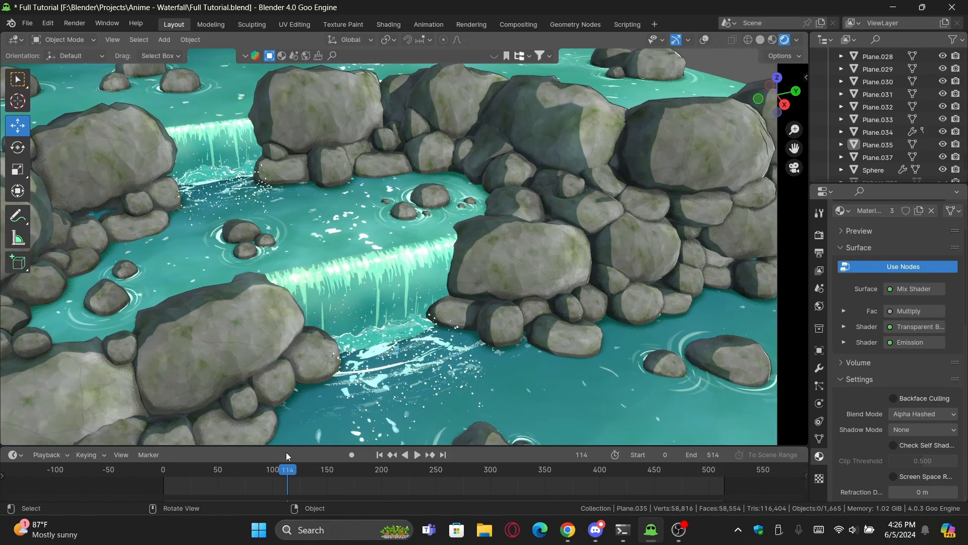
drag(164, 469, 386, 470)
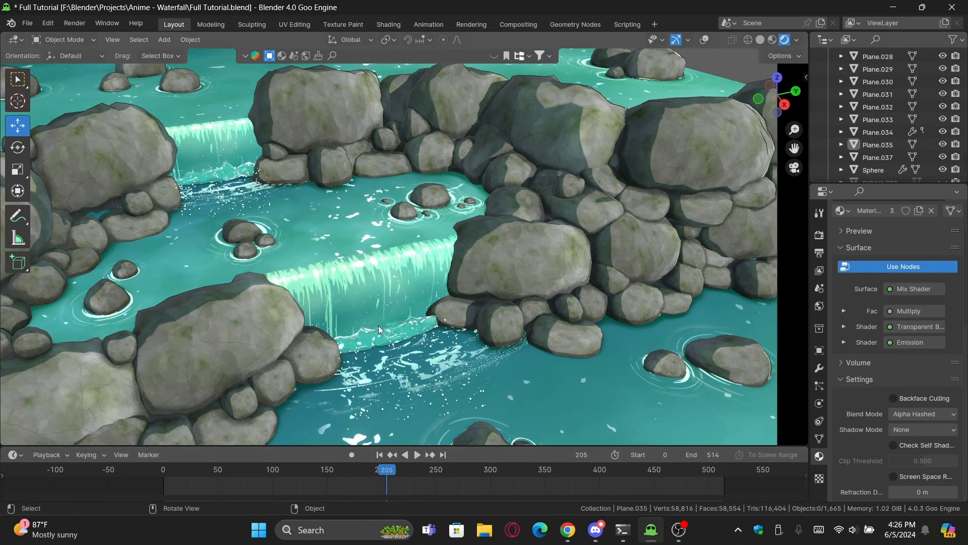
key(KP_0)
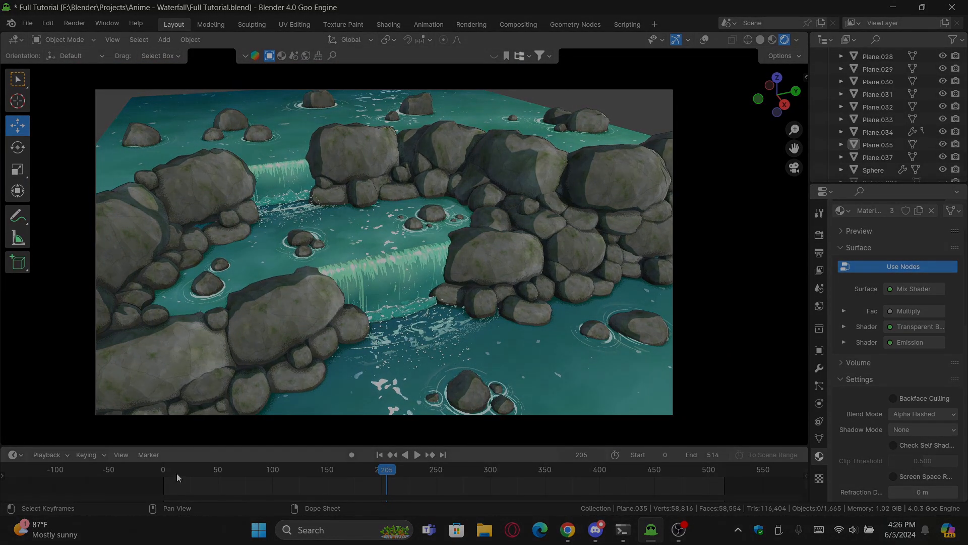
click(202, 471)
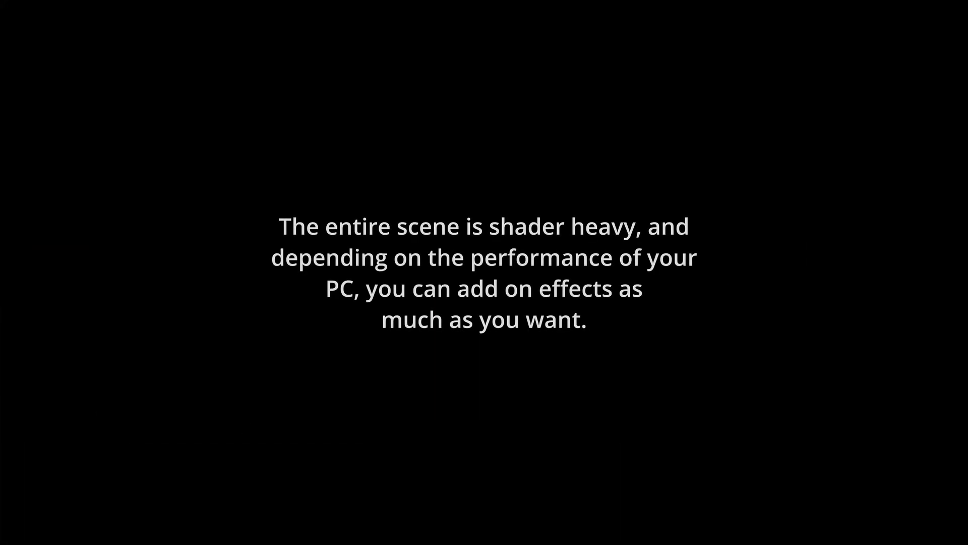